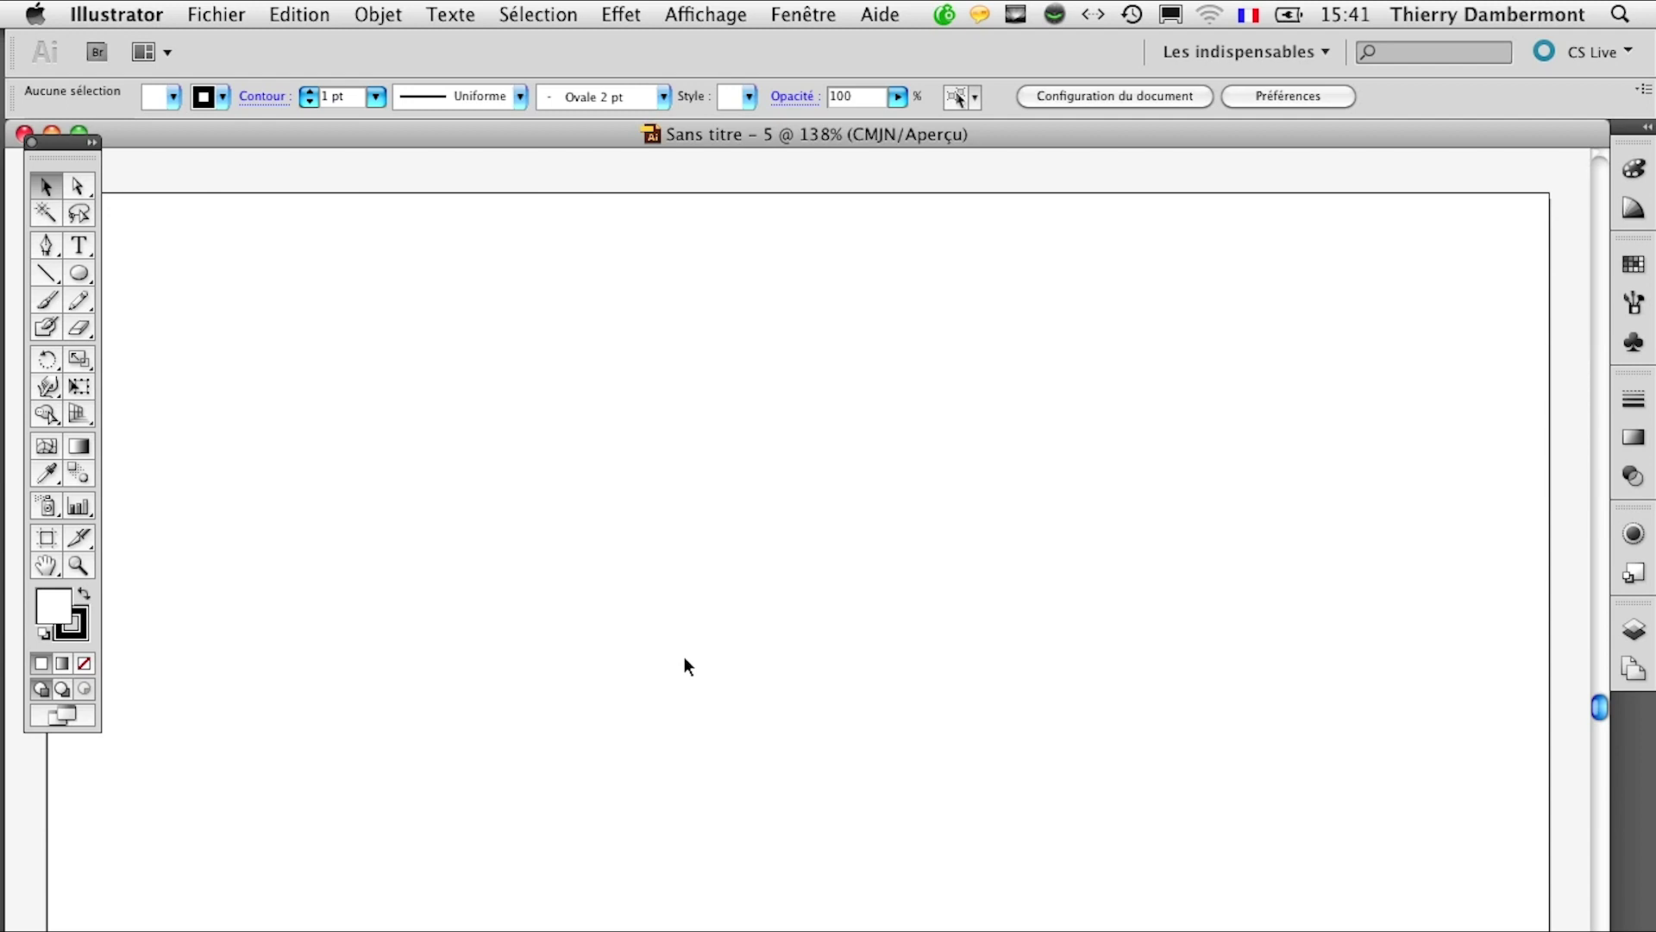
Step: Draw a closed, upright pointed leaf with curved sides, about 6.5 mm wide and 50.6 mm high, using the Pen tool
left_click(55, 247)
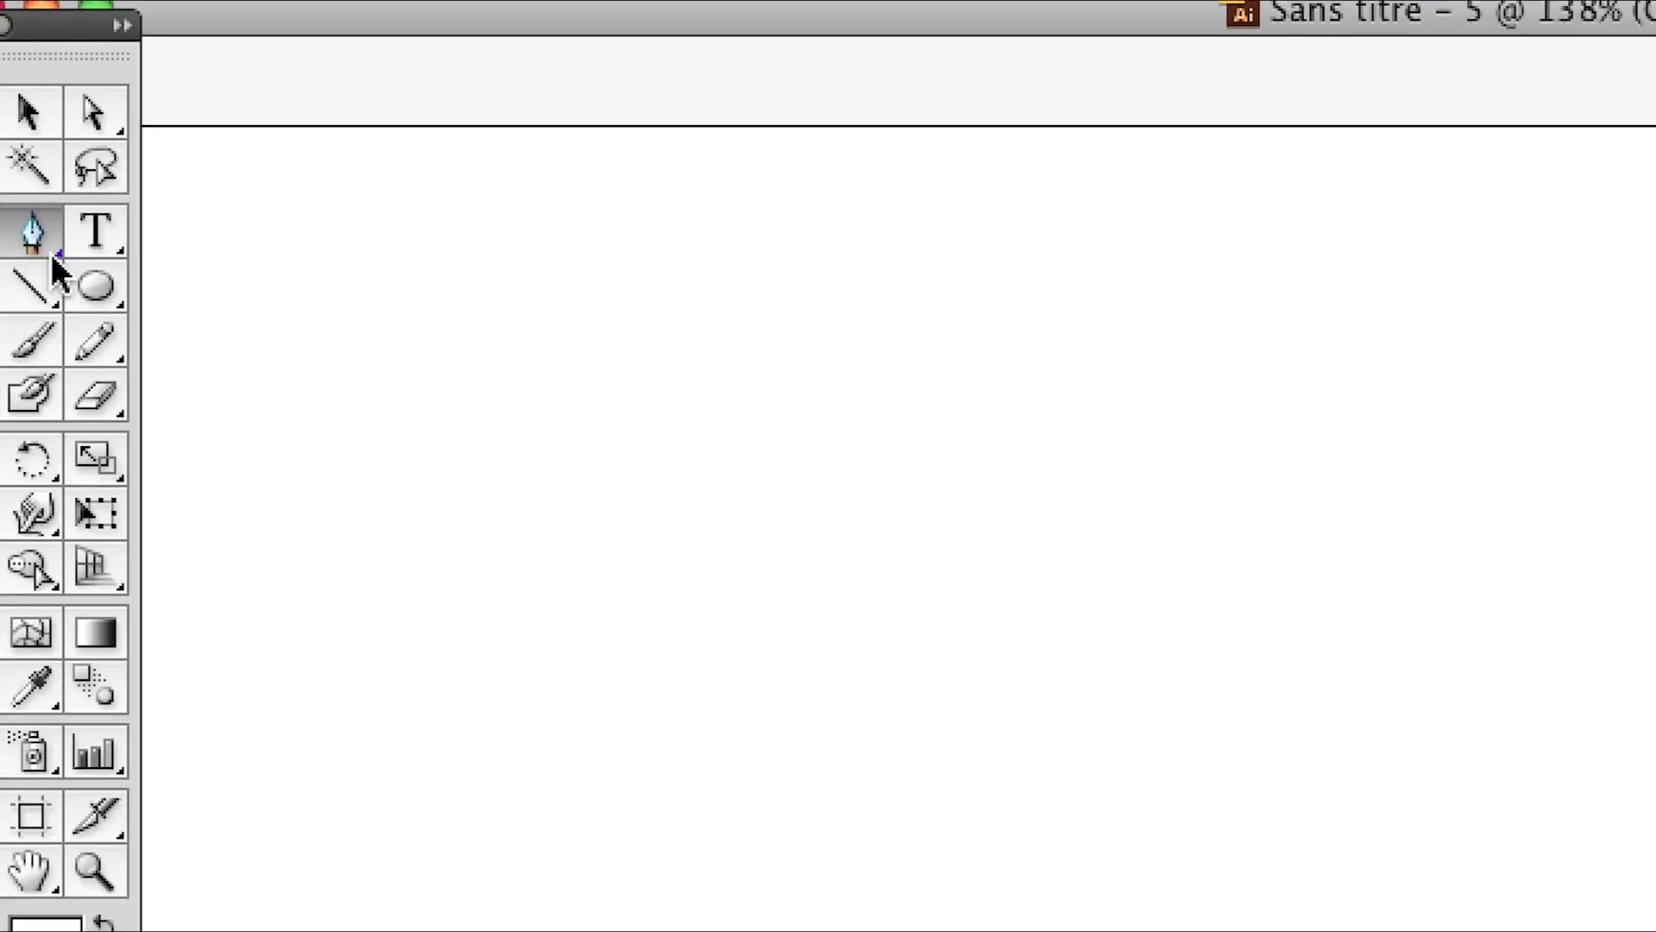
left_click_drag(226, 512, 259, 259)
key("v")
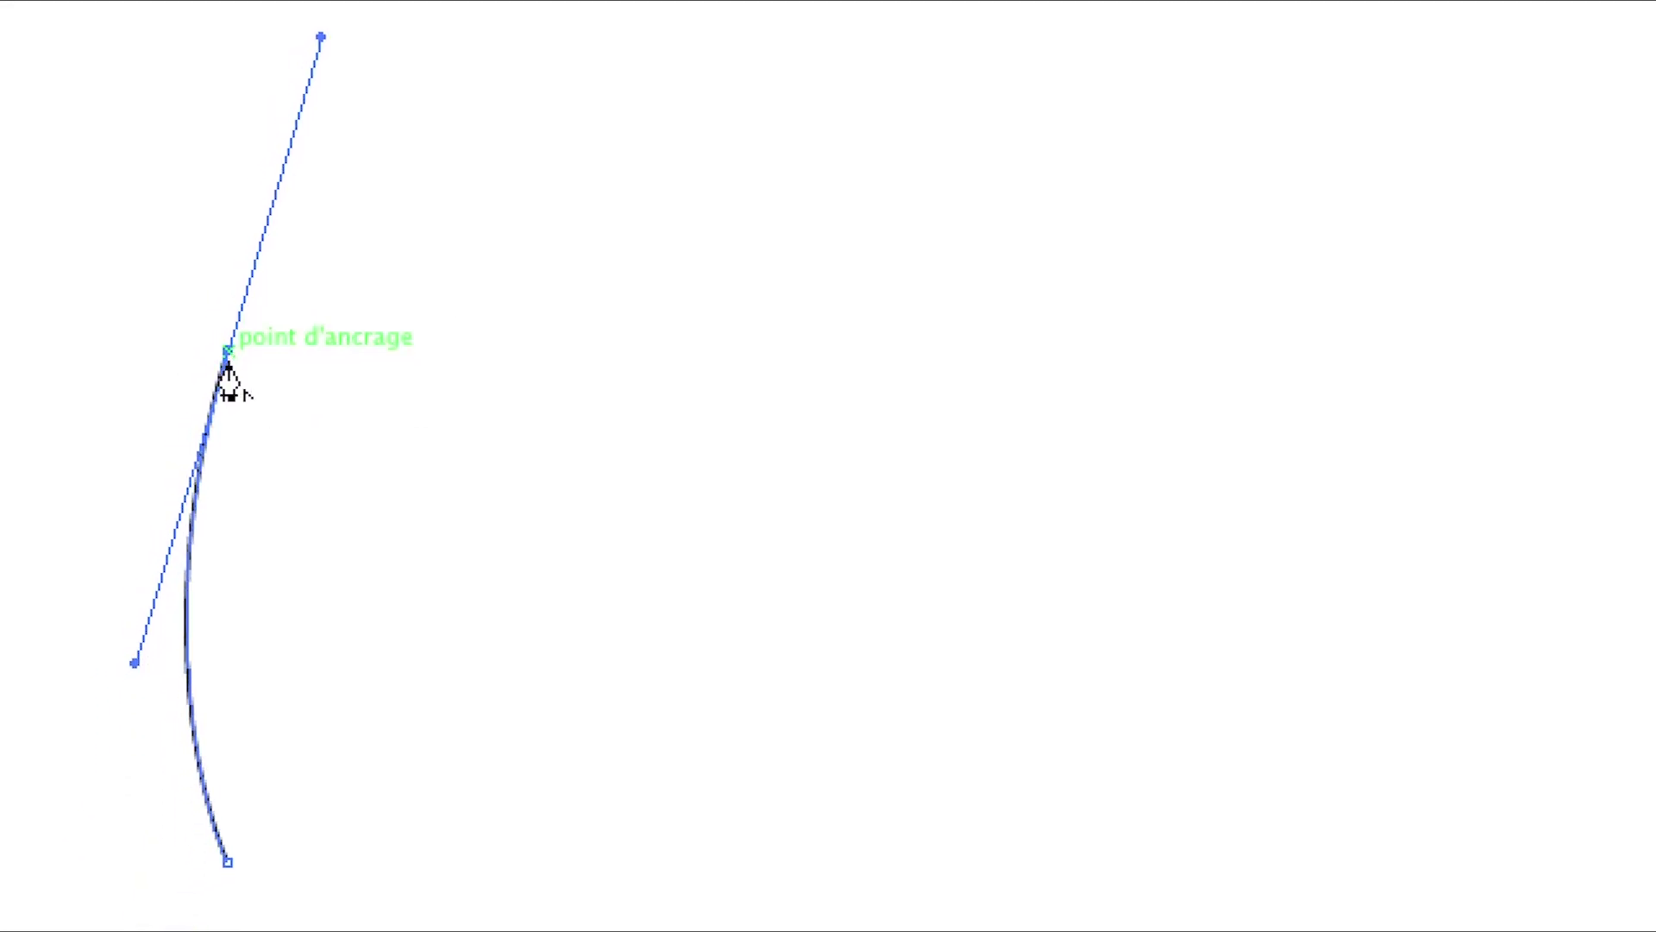
left_click(227, 358)
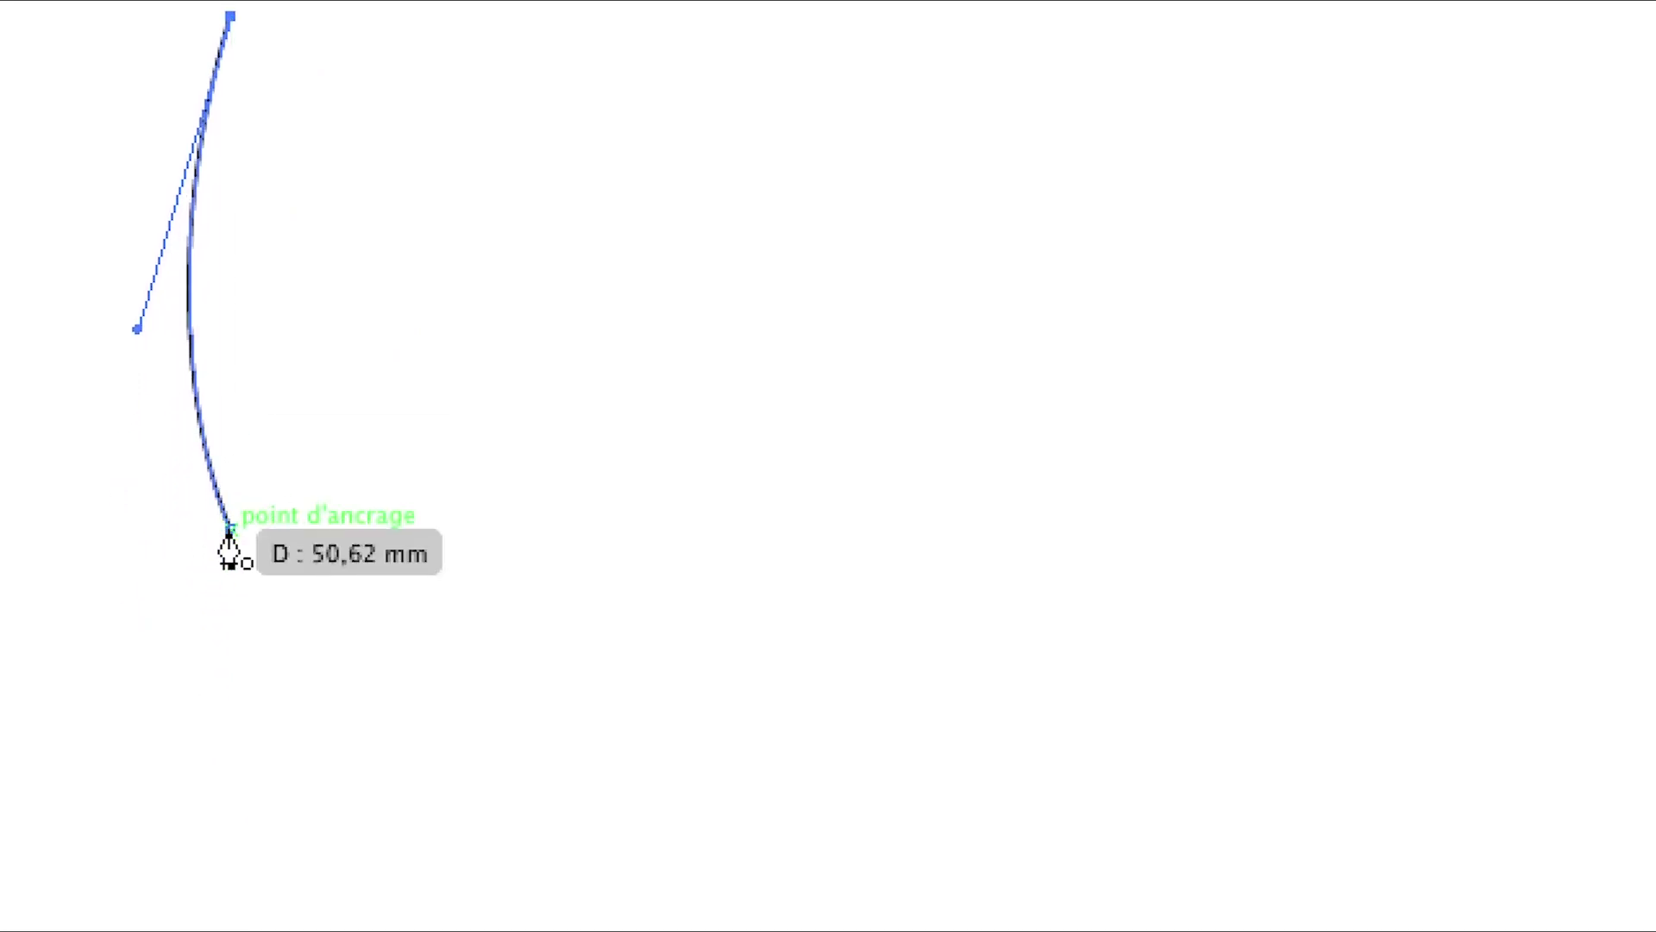
left_click(230, 562)
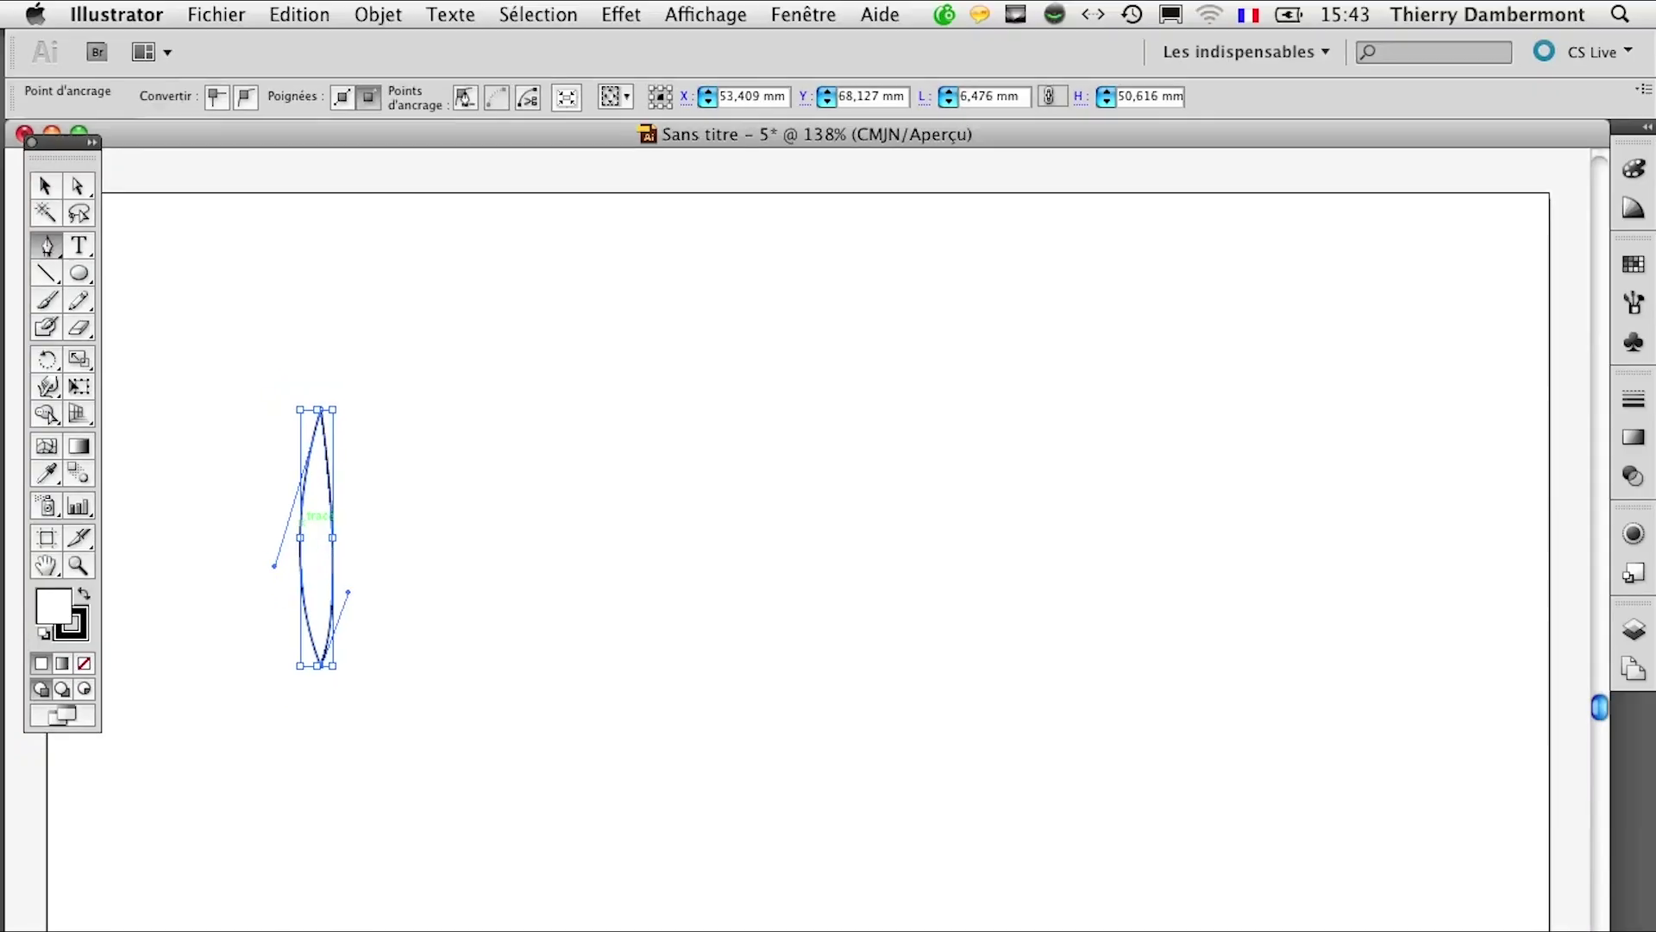
Step: Fill the leaf with light green (C 50, J 100) and colour its outline dark green (C 90, M 30, J 95, N 30)
left_click(1634, 263)
left_click_drag(1378, 256, 571, 541)
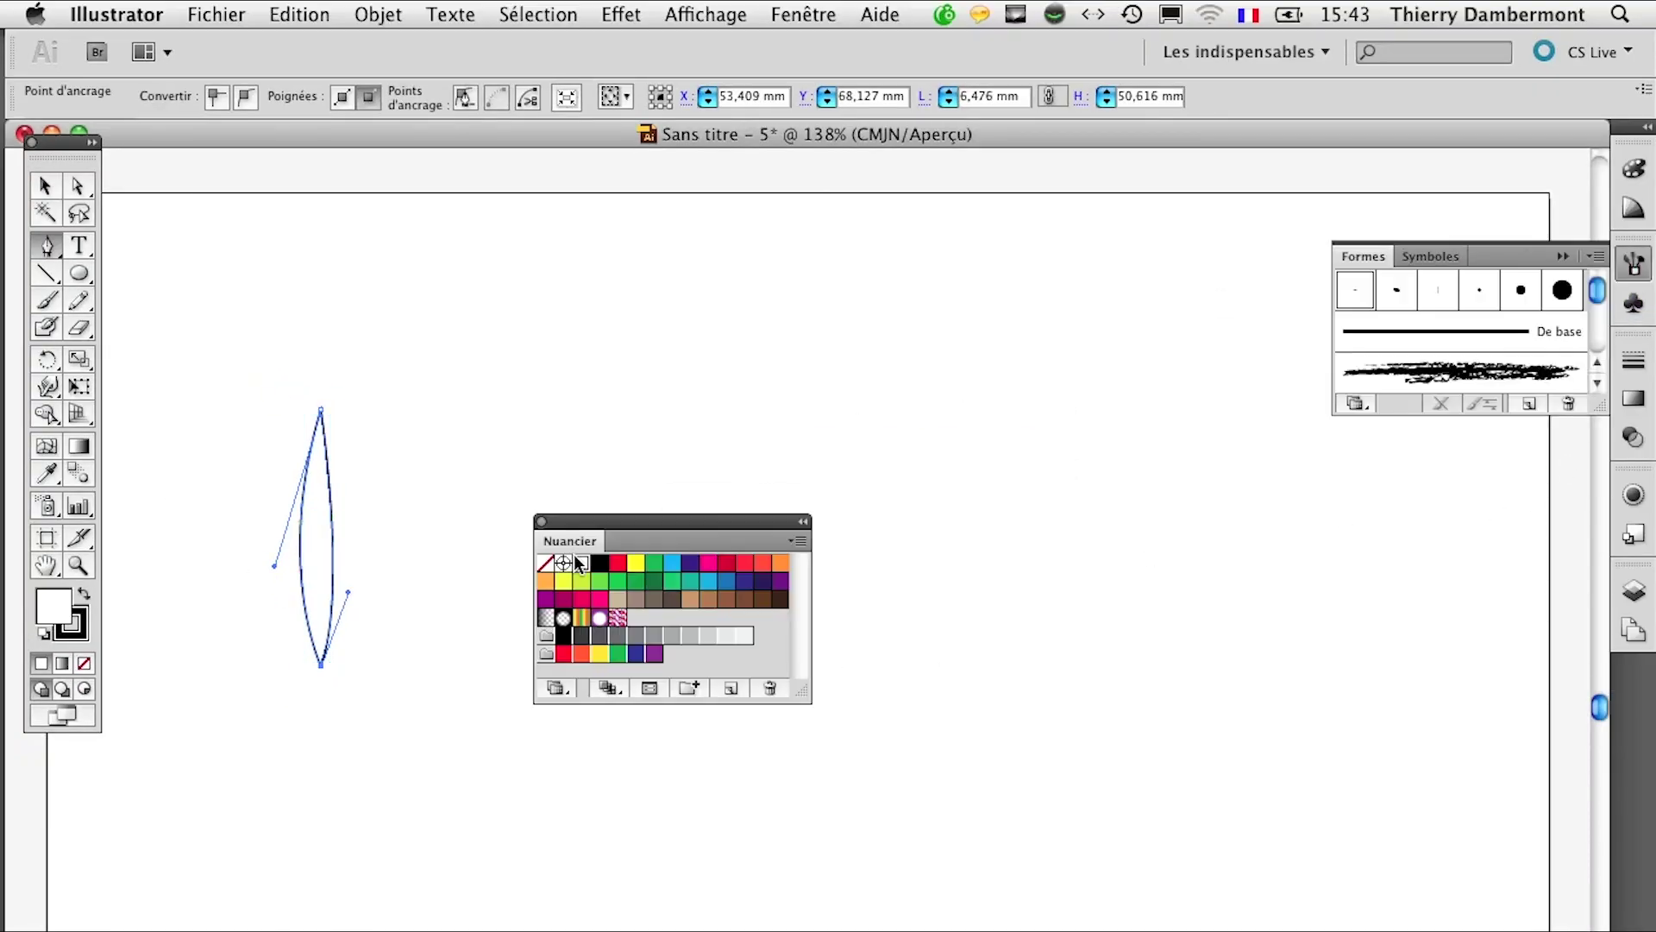
left_click(598, 585)
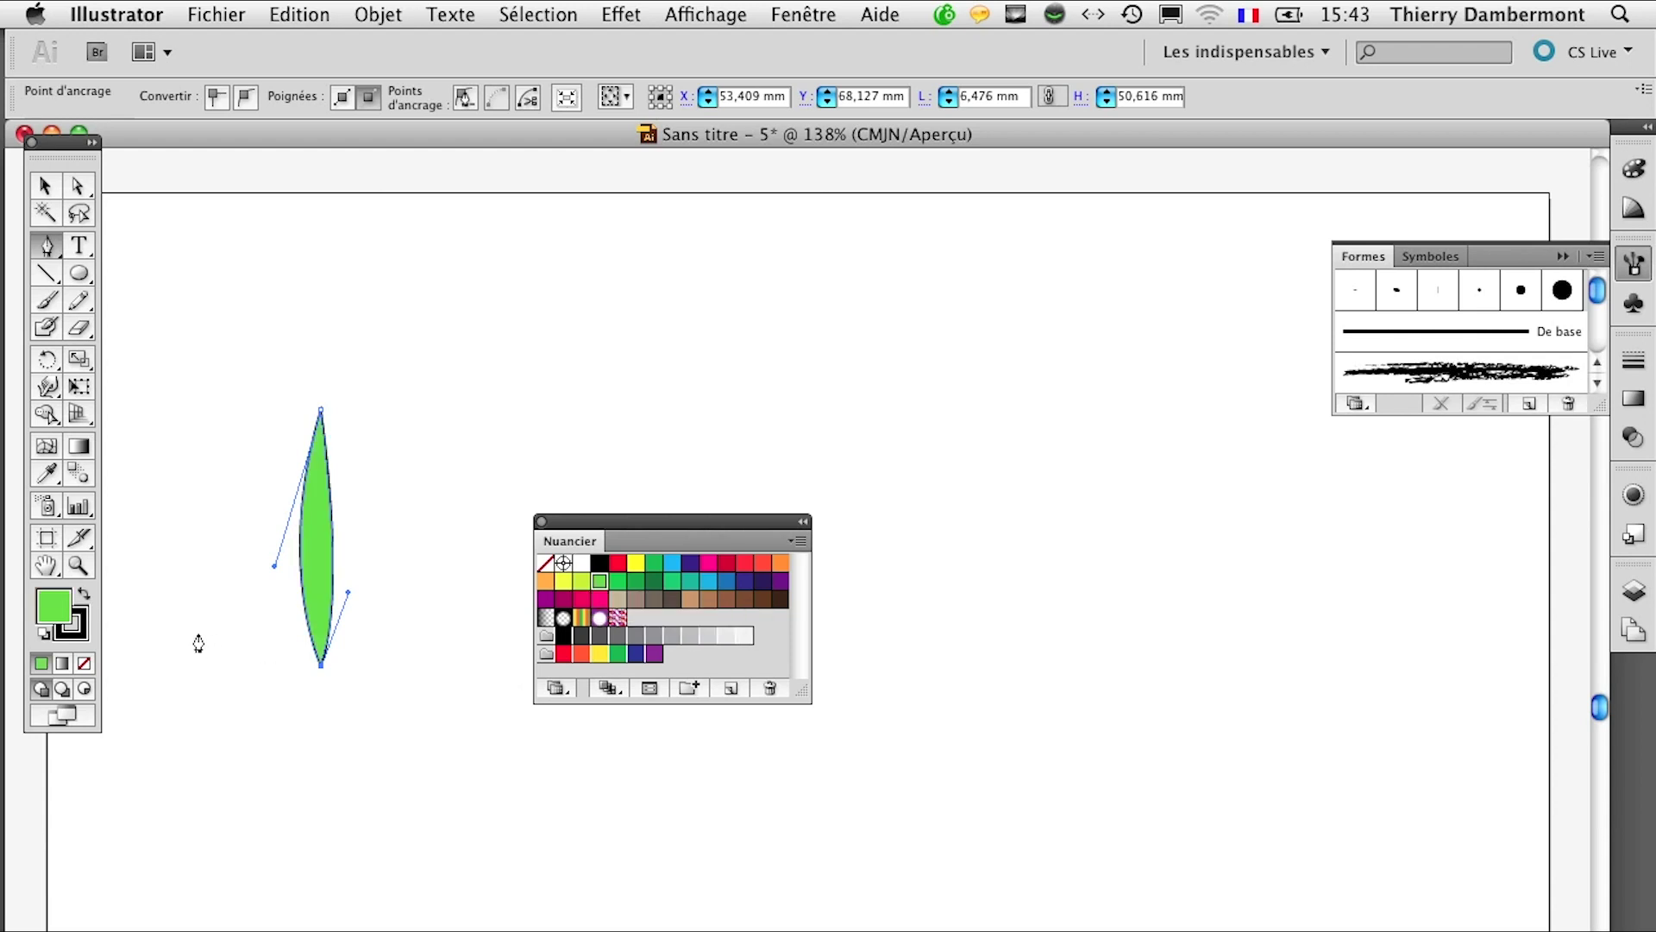
left_click(87, 636)
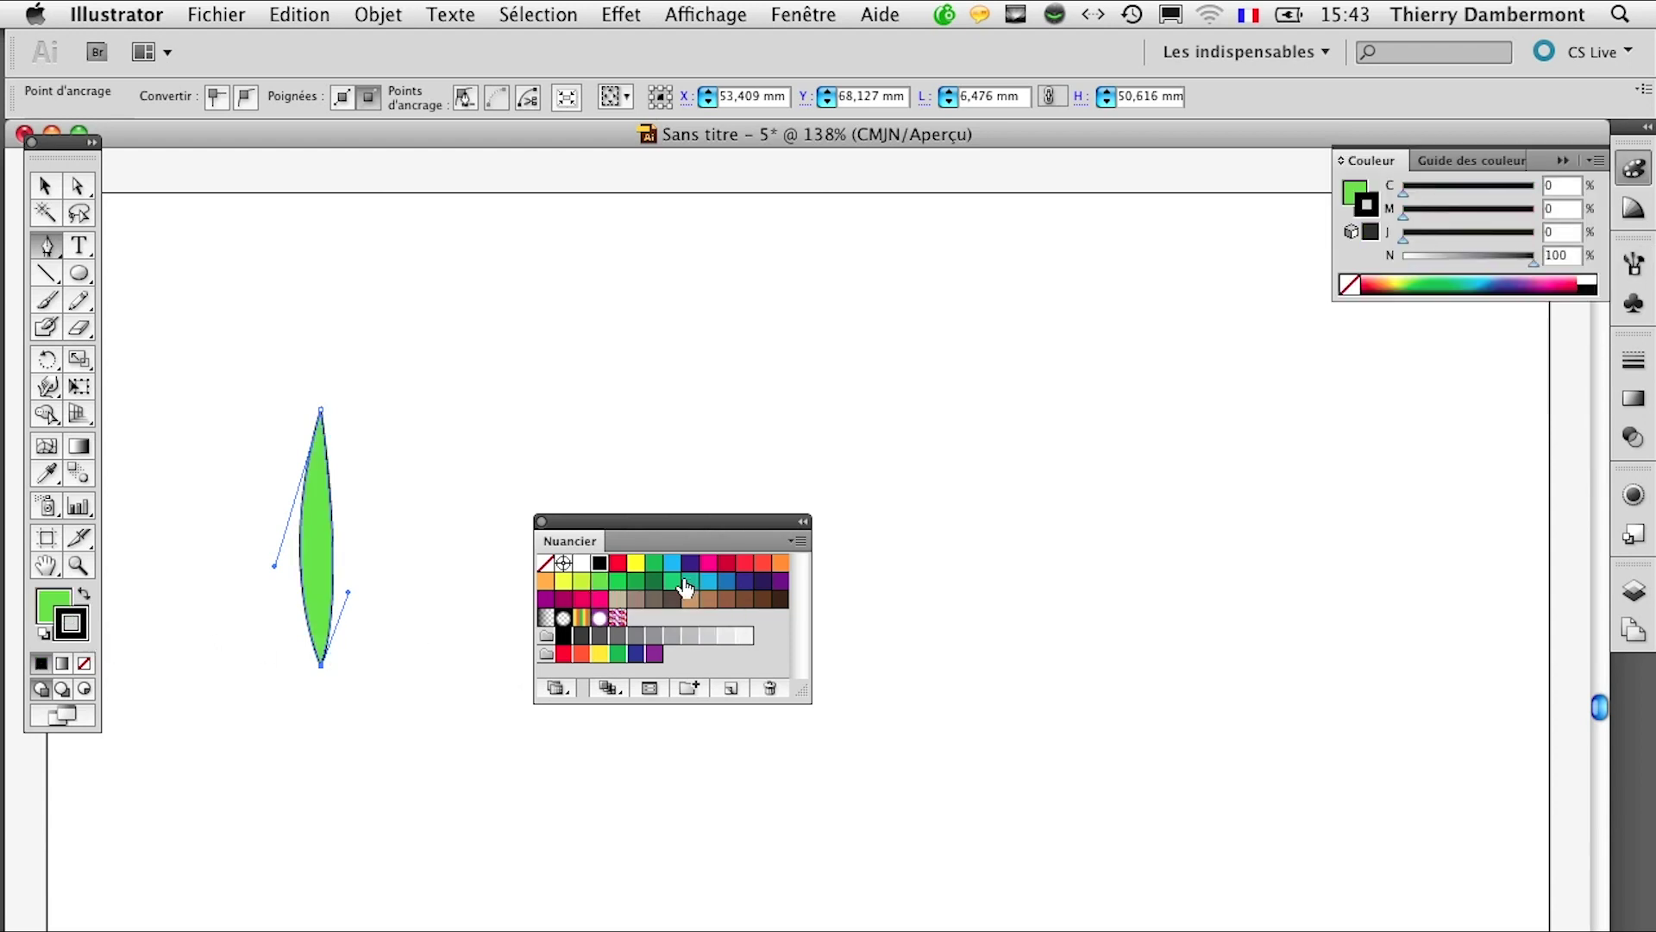
left_click(654, 584)
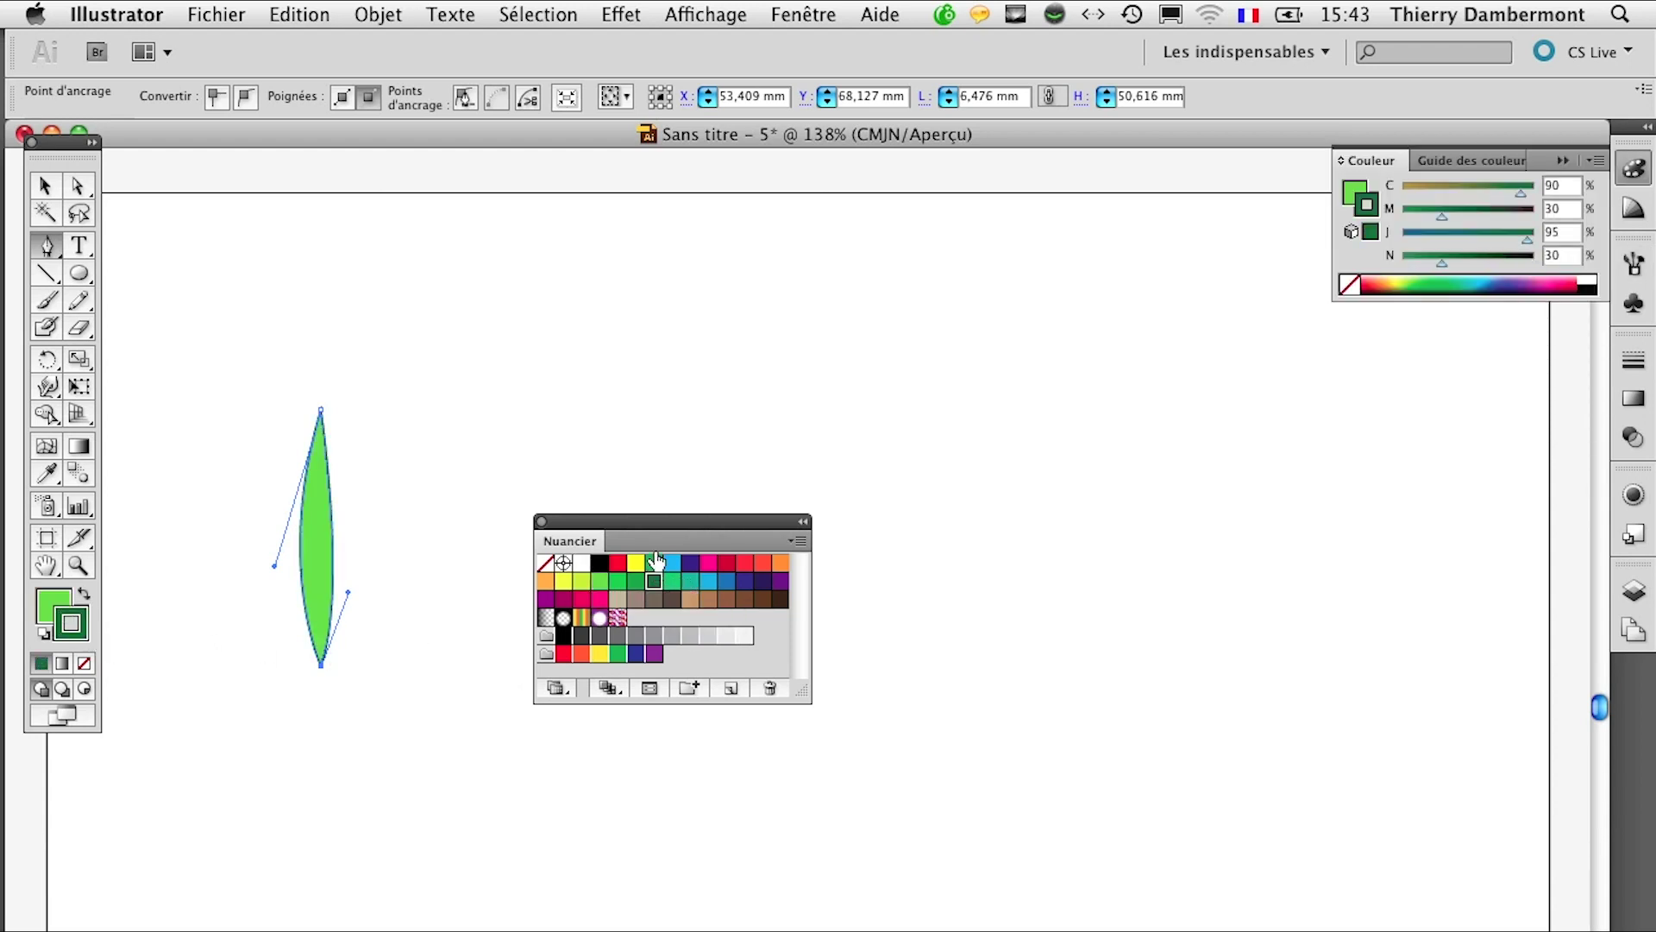
left_click_drag(649, 532, 1116, 597)
key("v")
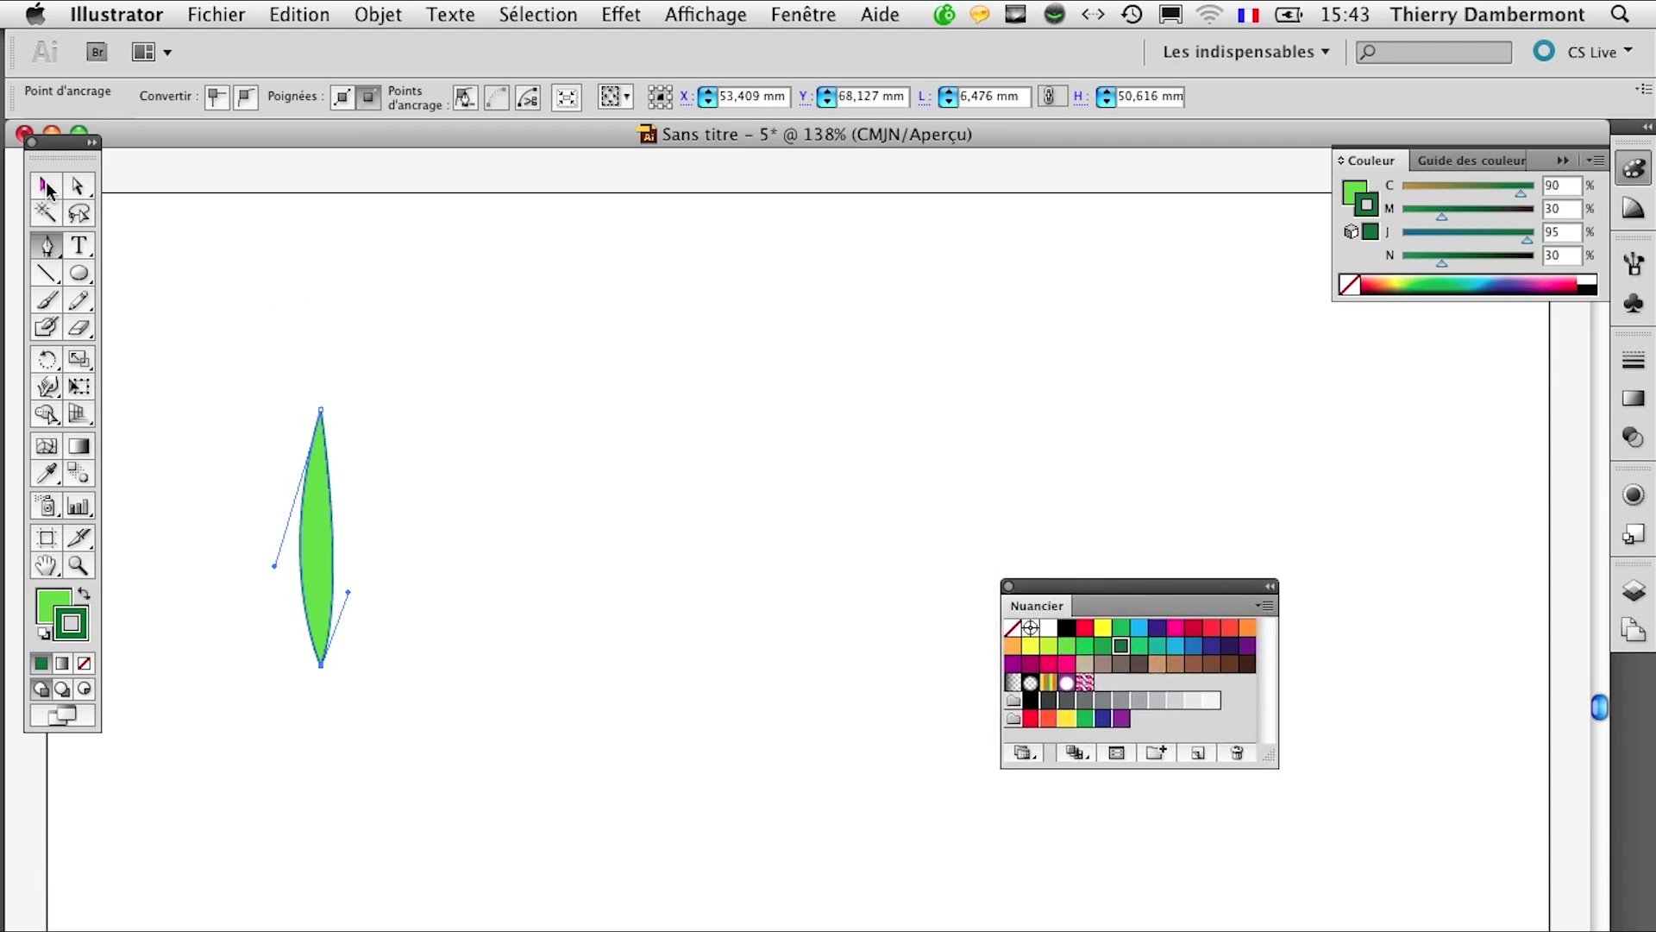
left_click(336, 674)
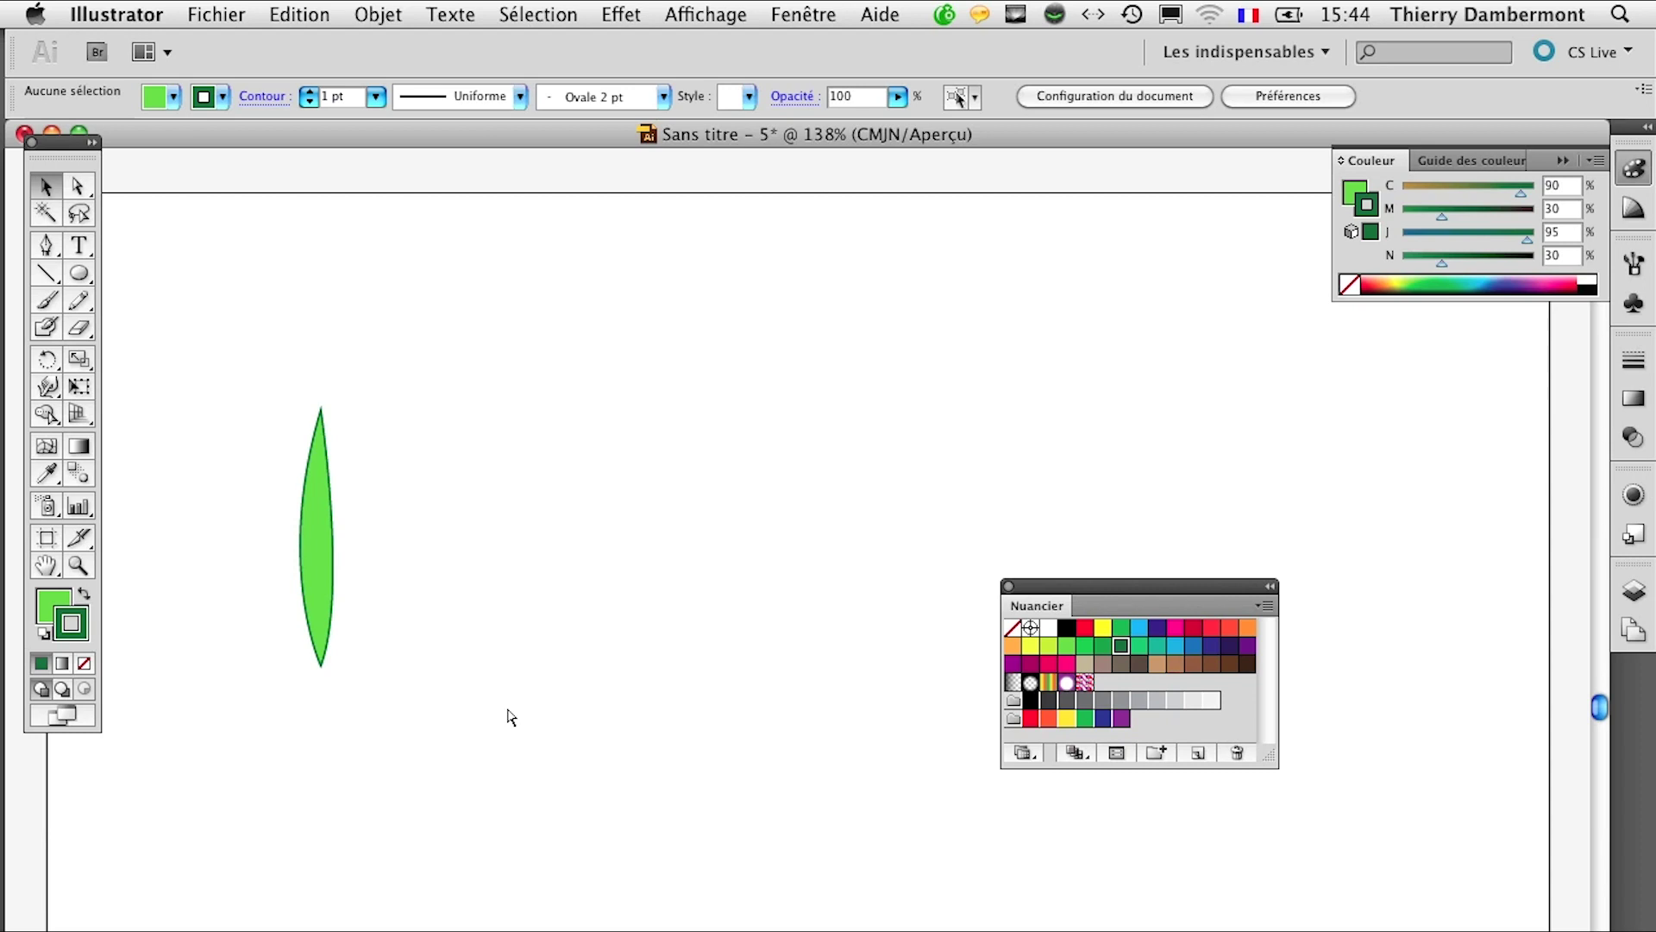
Step: Place a single isolated anchor point below the leaf with the Pen tool, roughly in line with the leaf's vertical centre
left_click(335, 555)
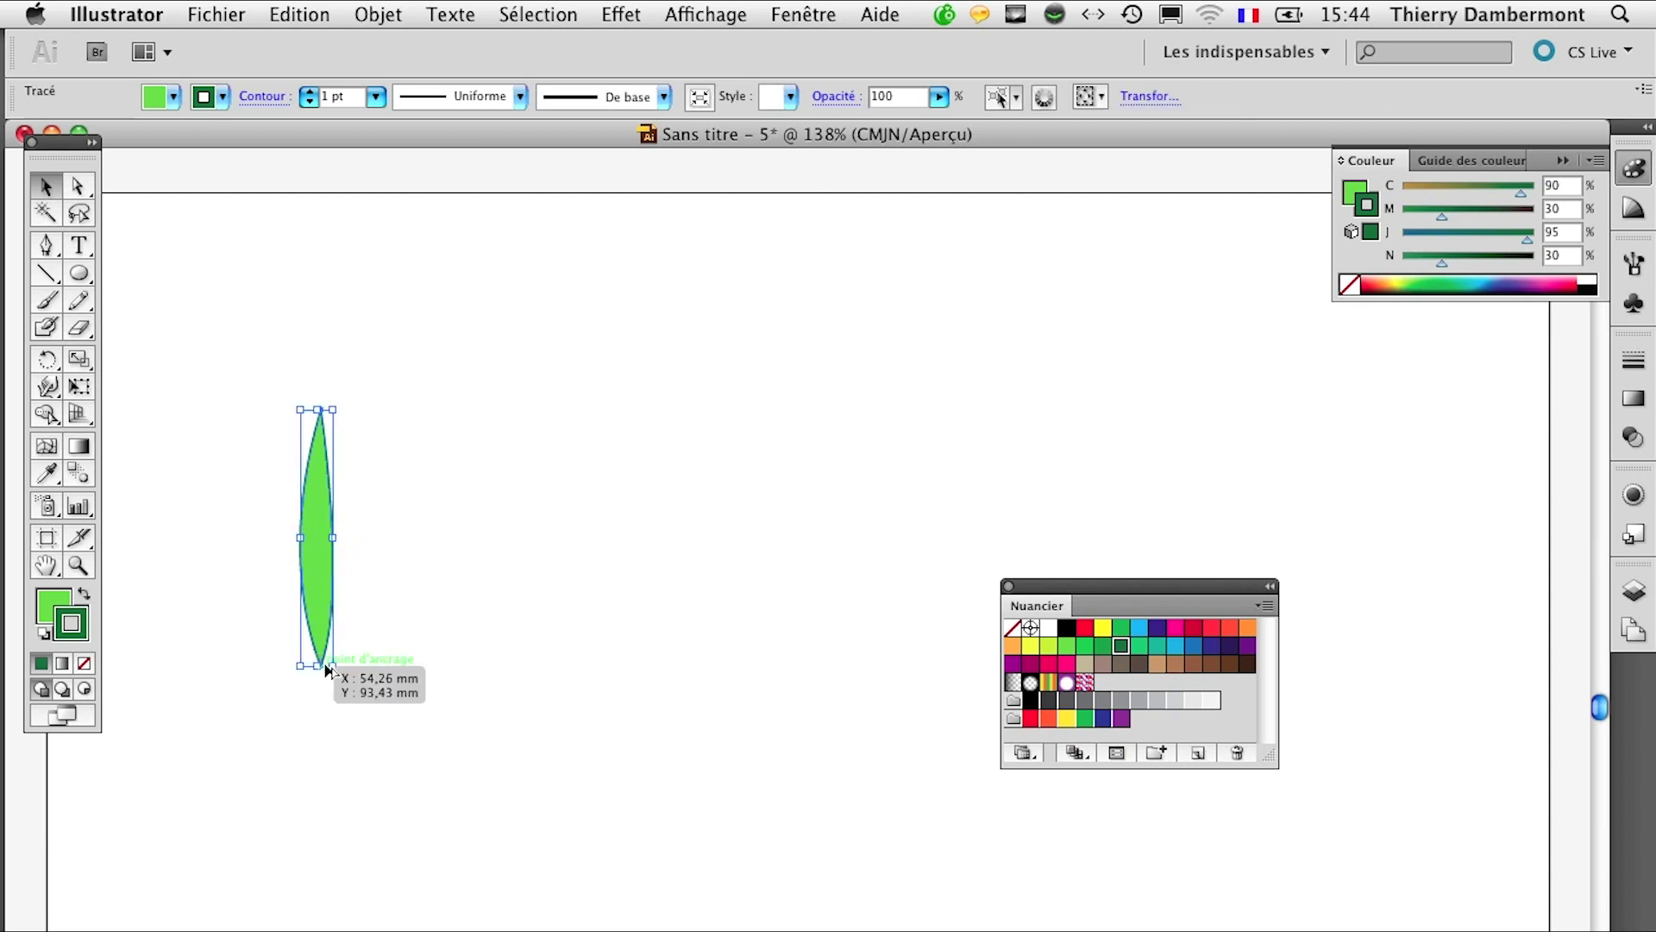
key("super+1")
scroll(326, 665, "up", 2)
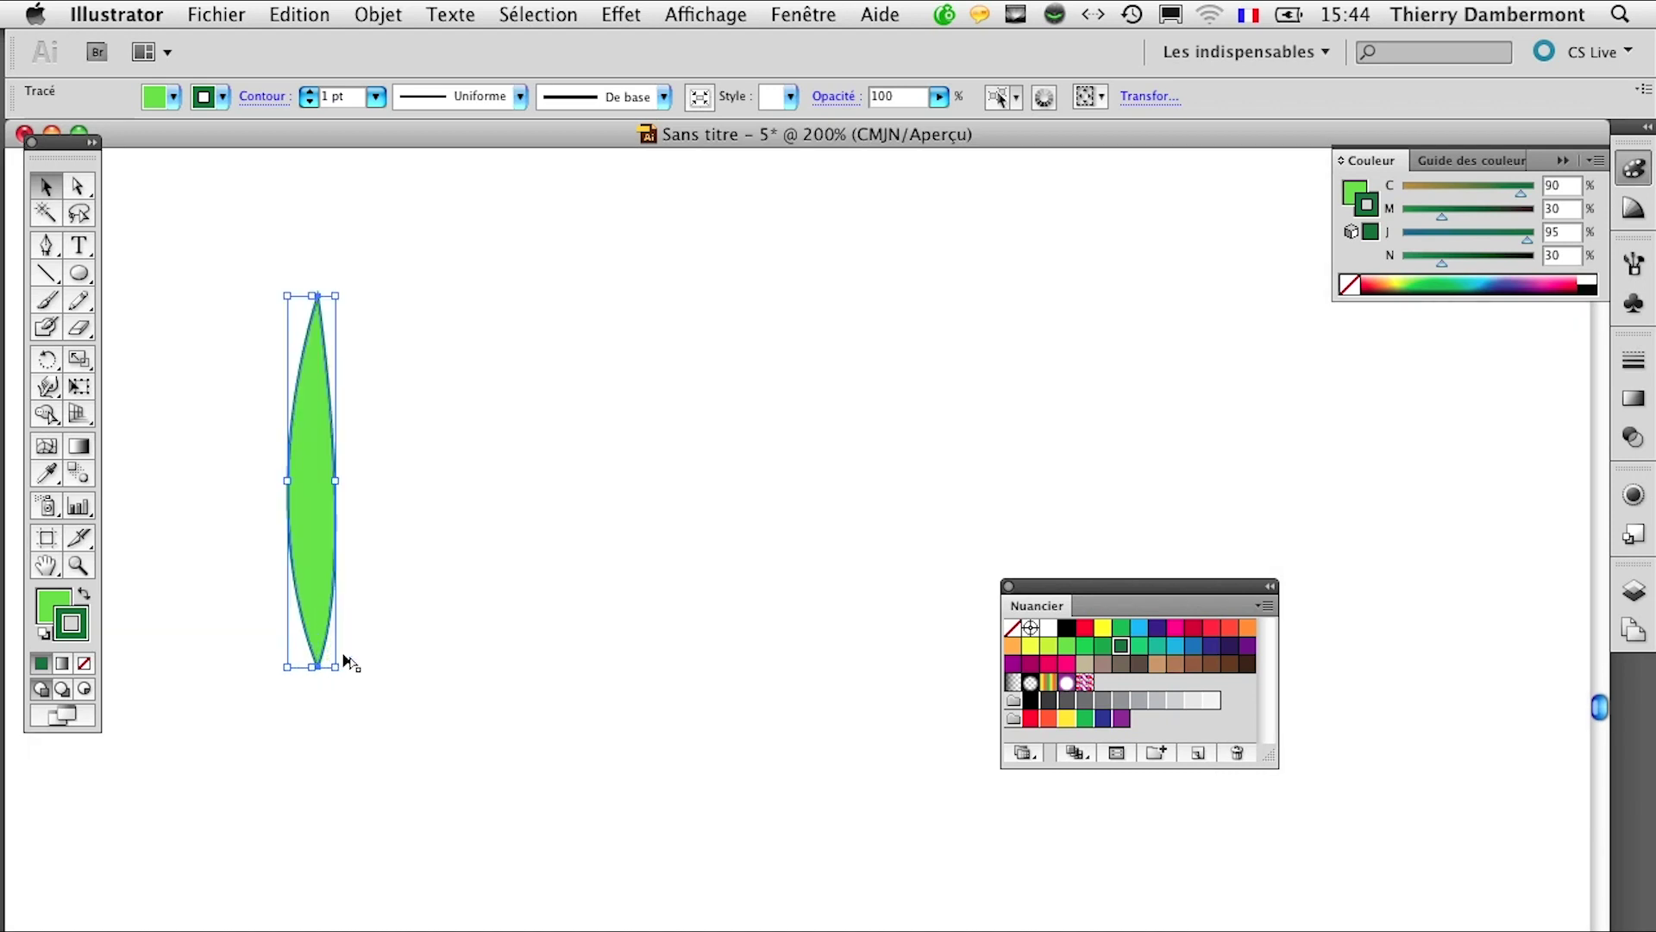
left_click(48, 257)
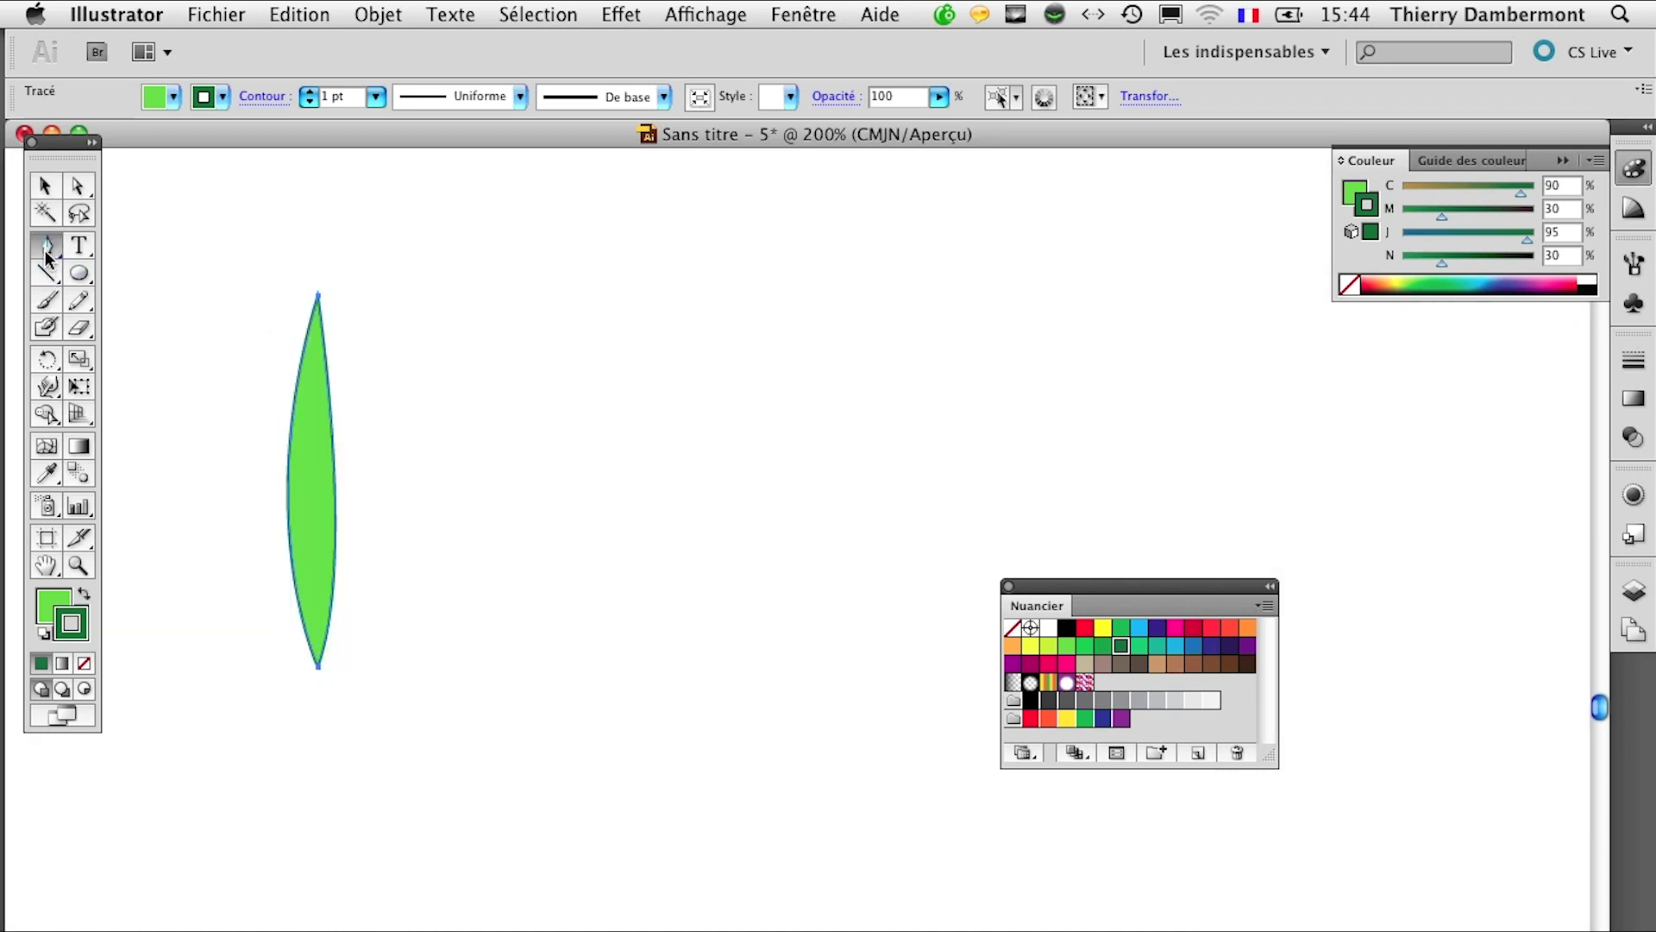
left_click_drag(312, 677, 312, 881)
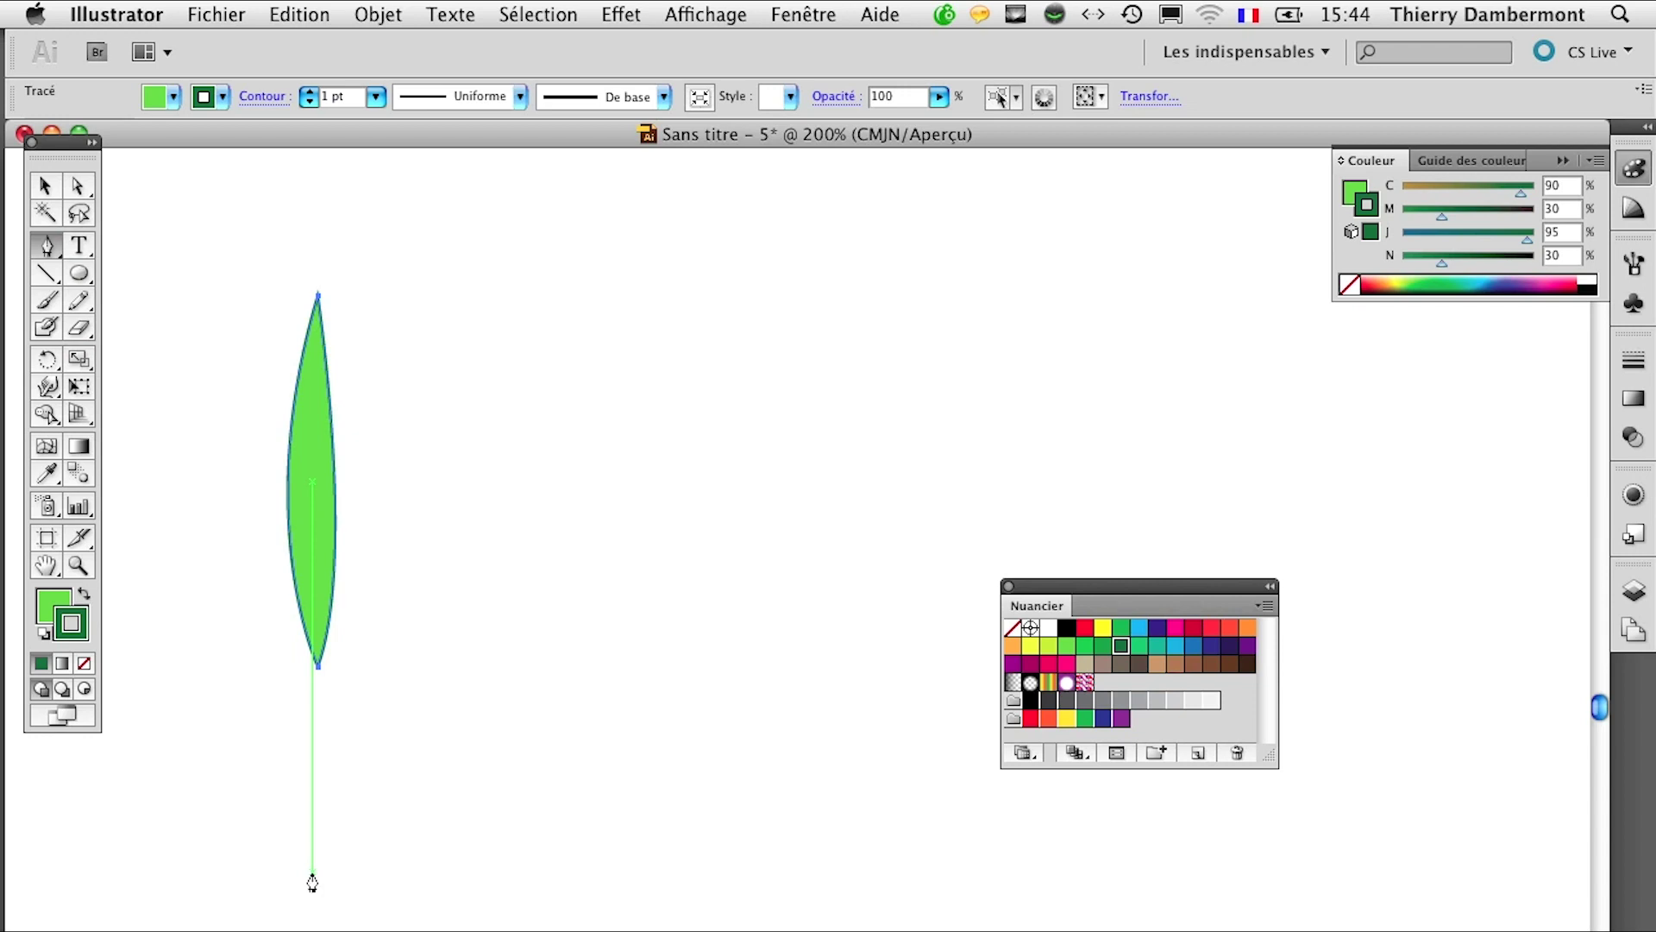
left_click(312, 872)
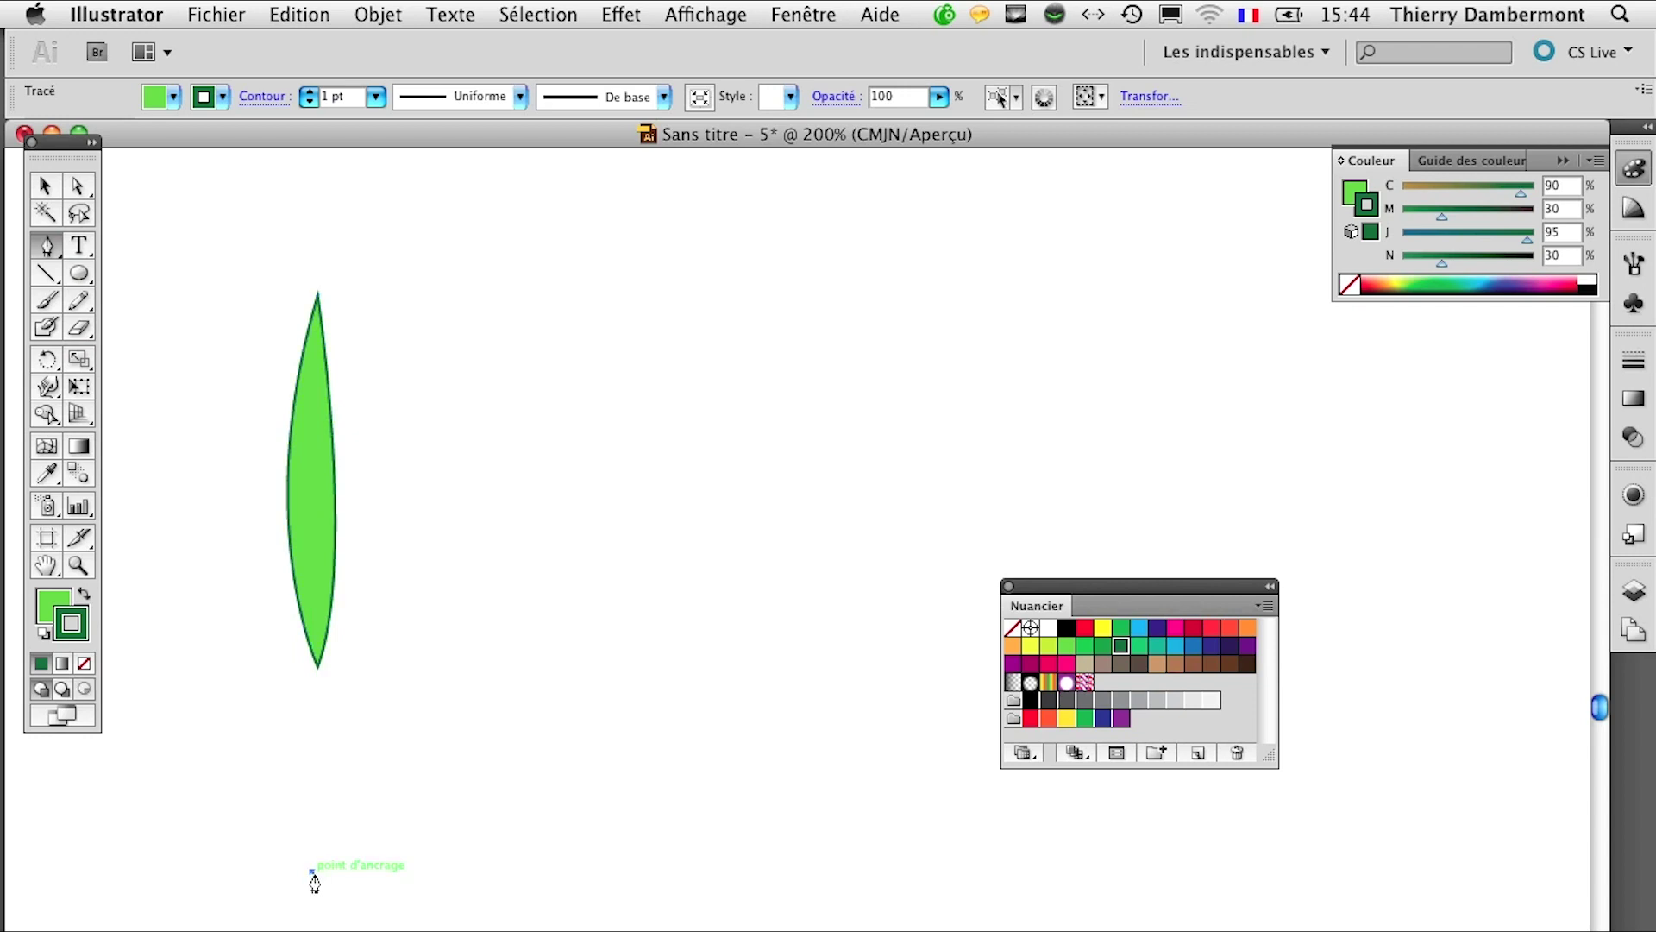
Step: Remove both the stroke and the fill from the isolated anchor point, and deselect it
left_click(84, 663)
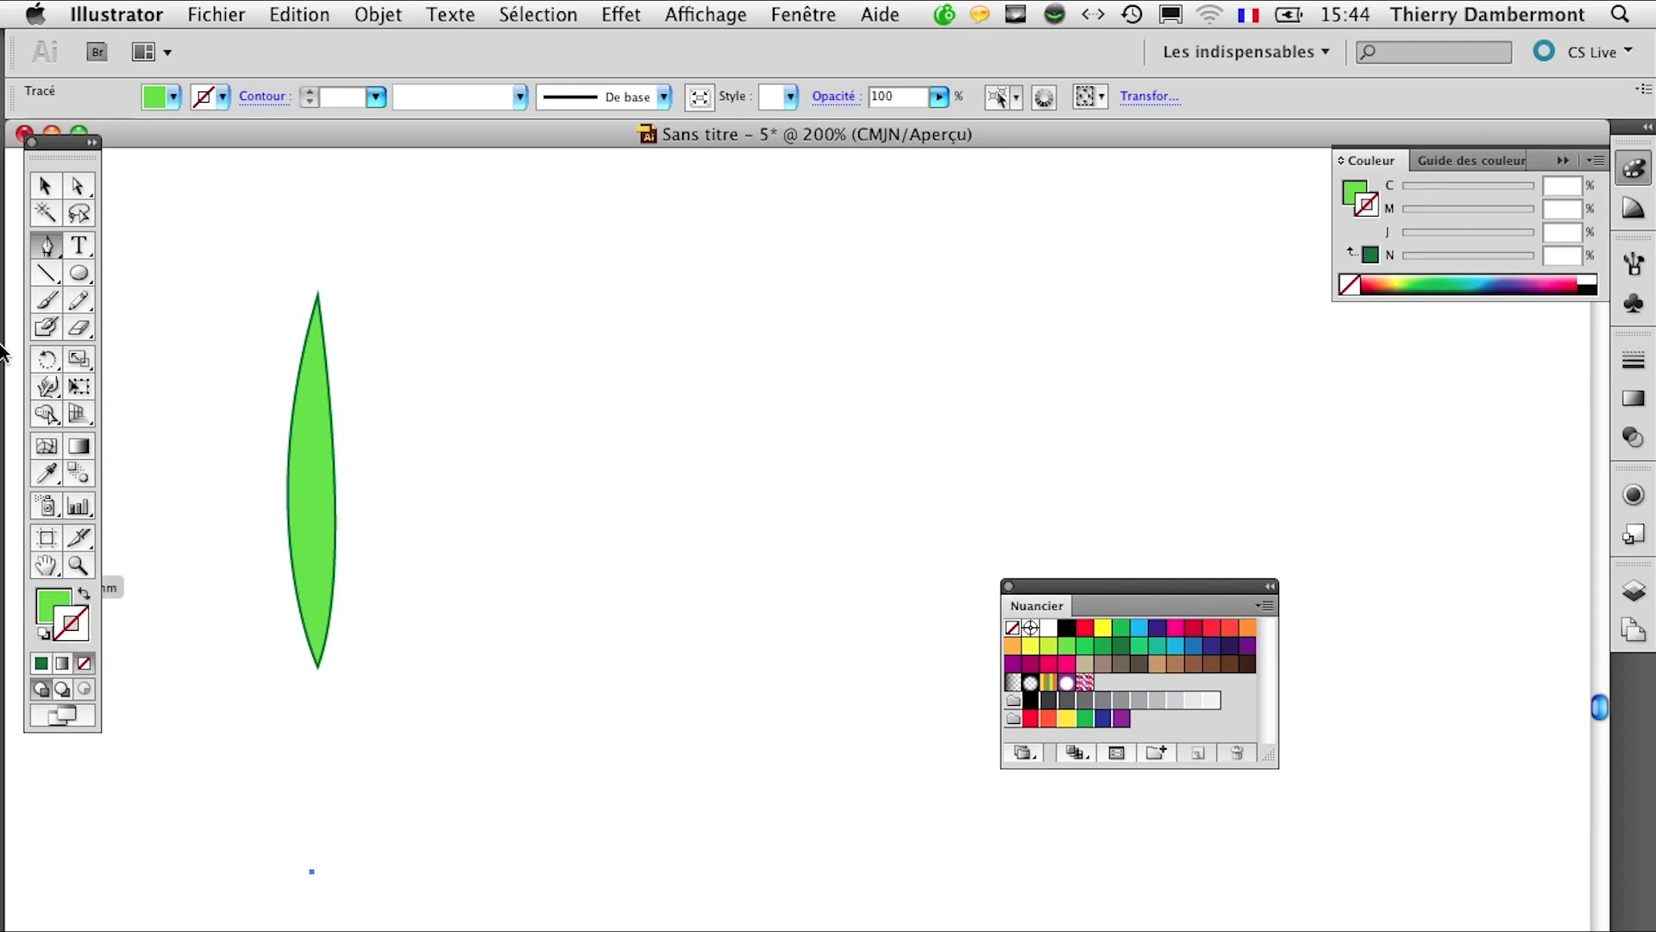
left_click(54, 612)
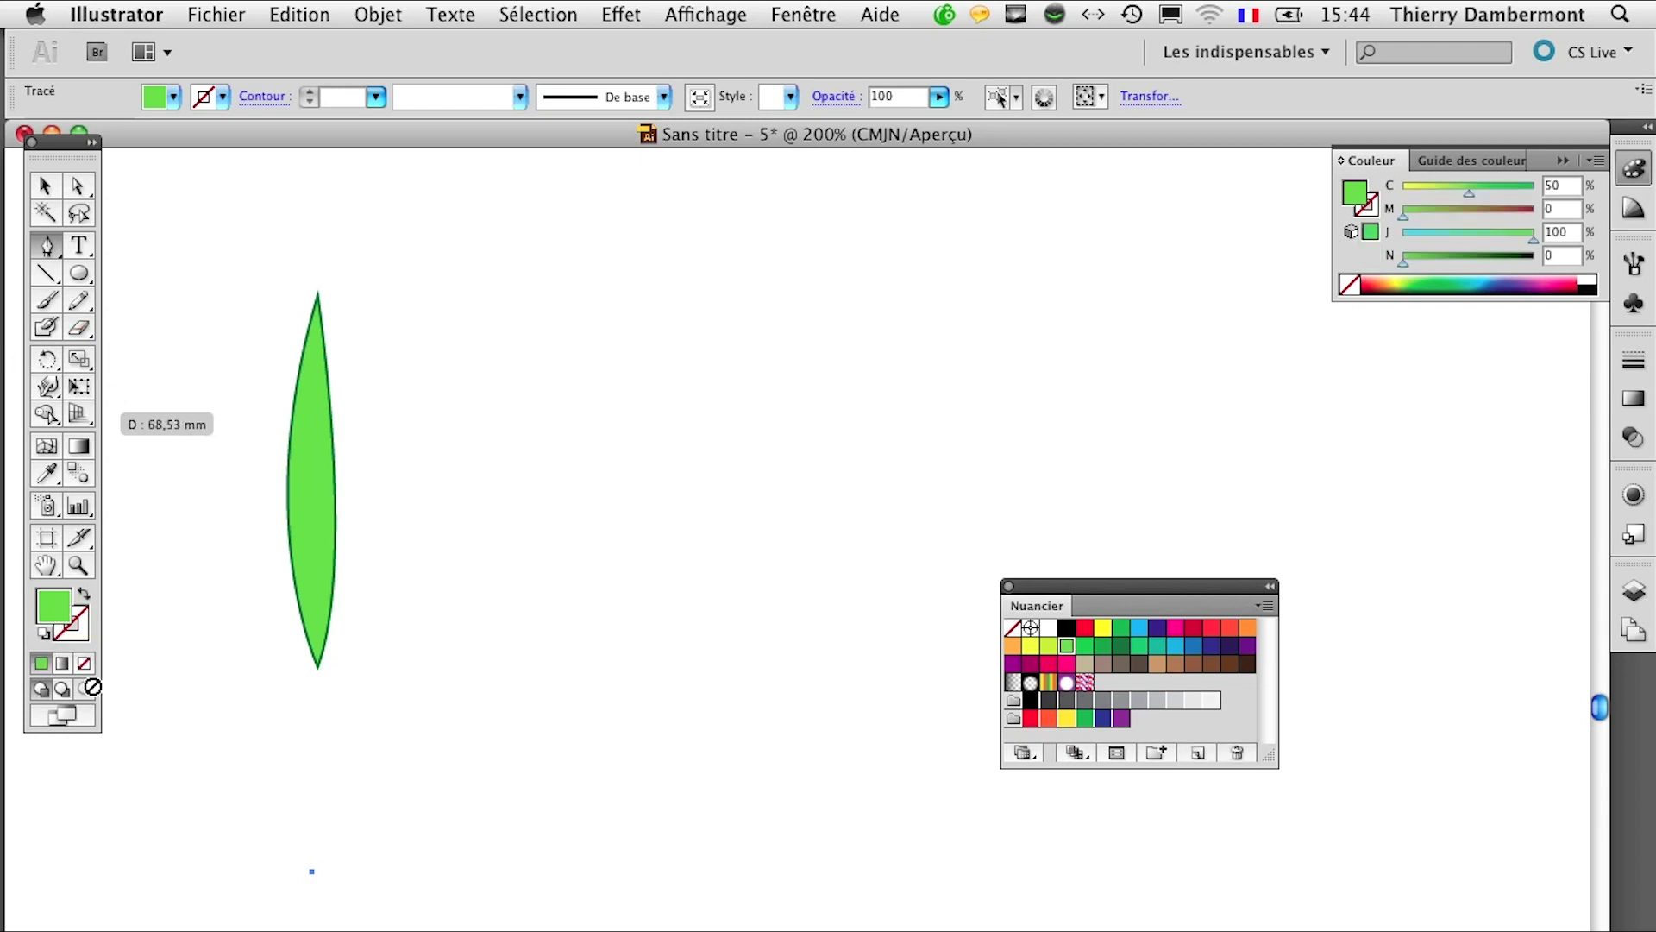
left_click(84, 664)
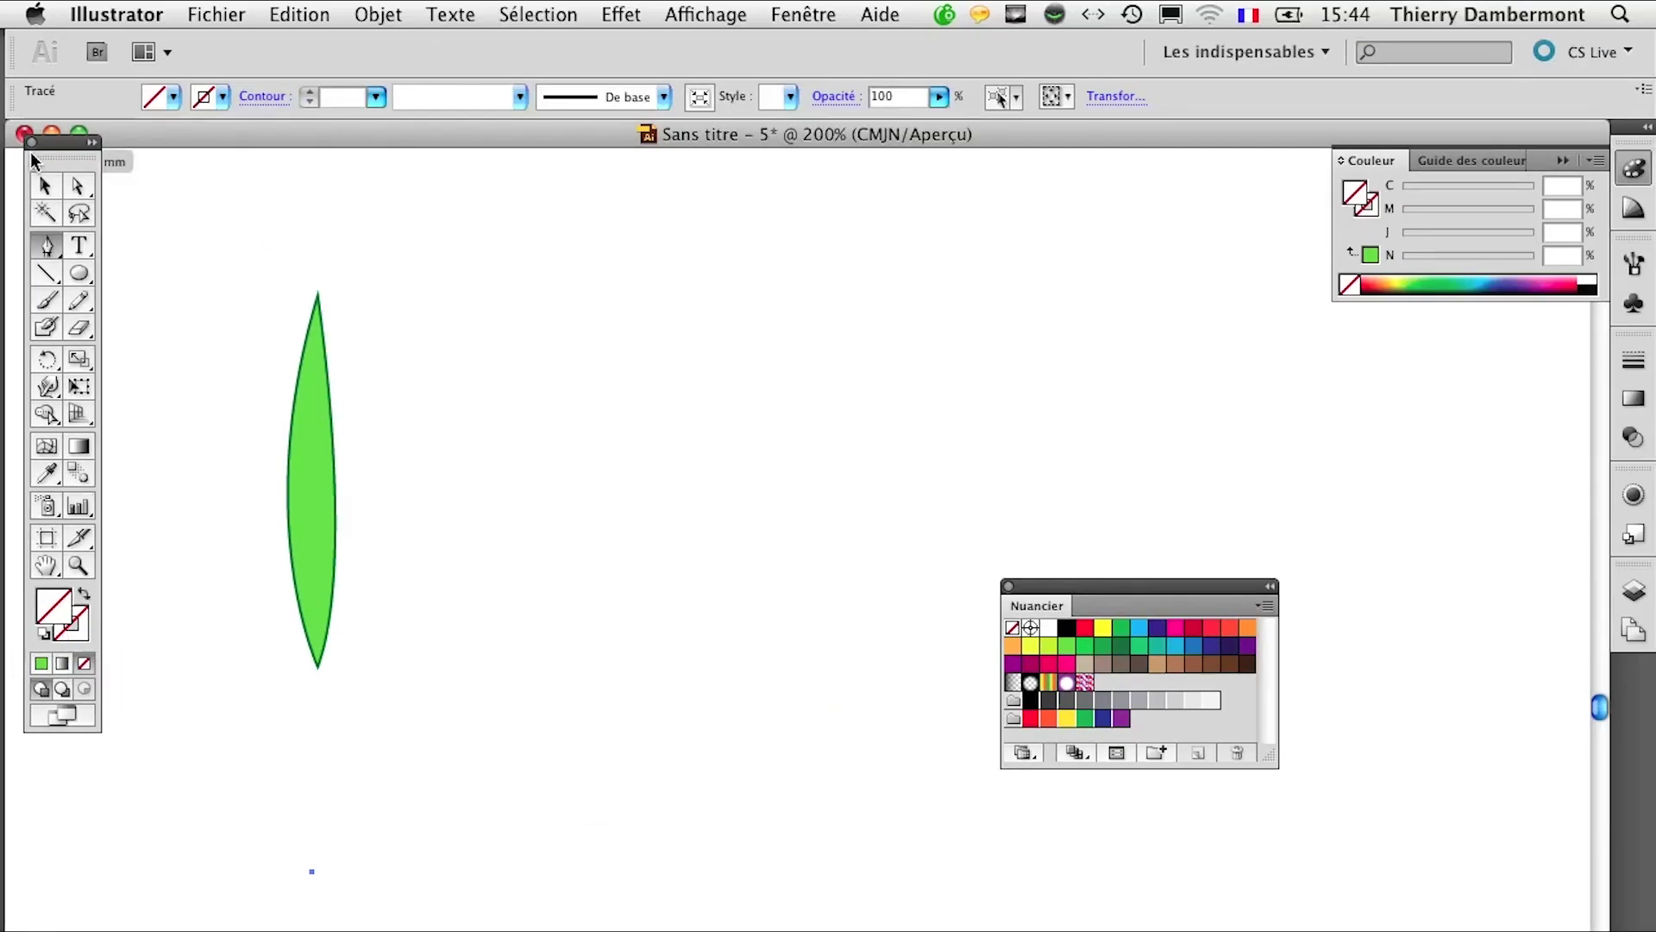
left_click(47, 186)
left_click(457, 443)
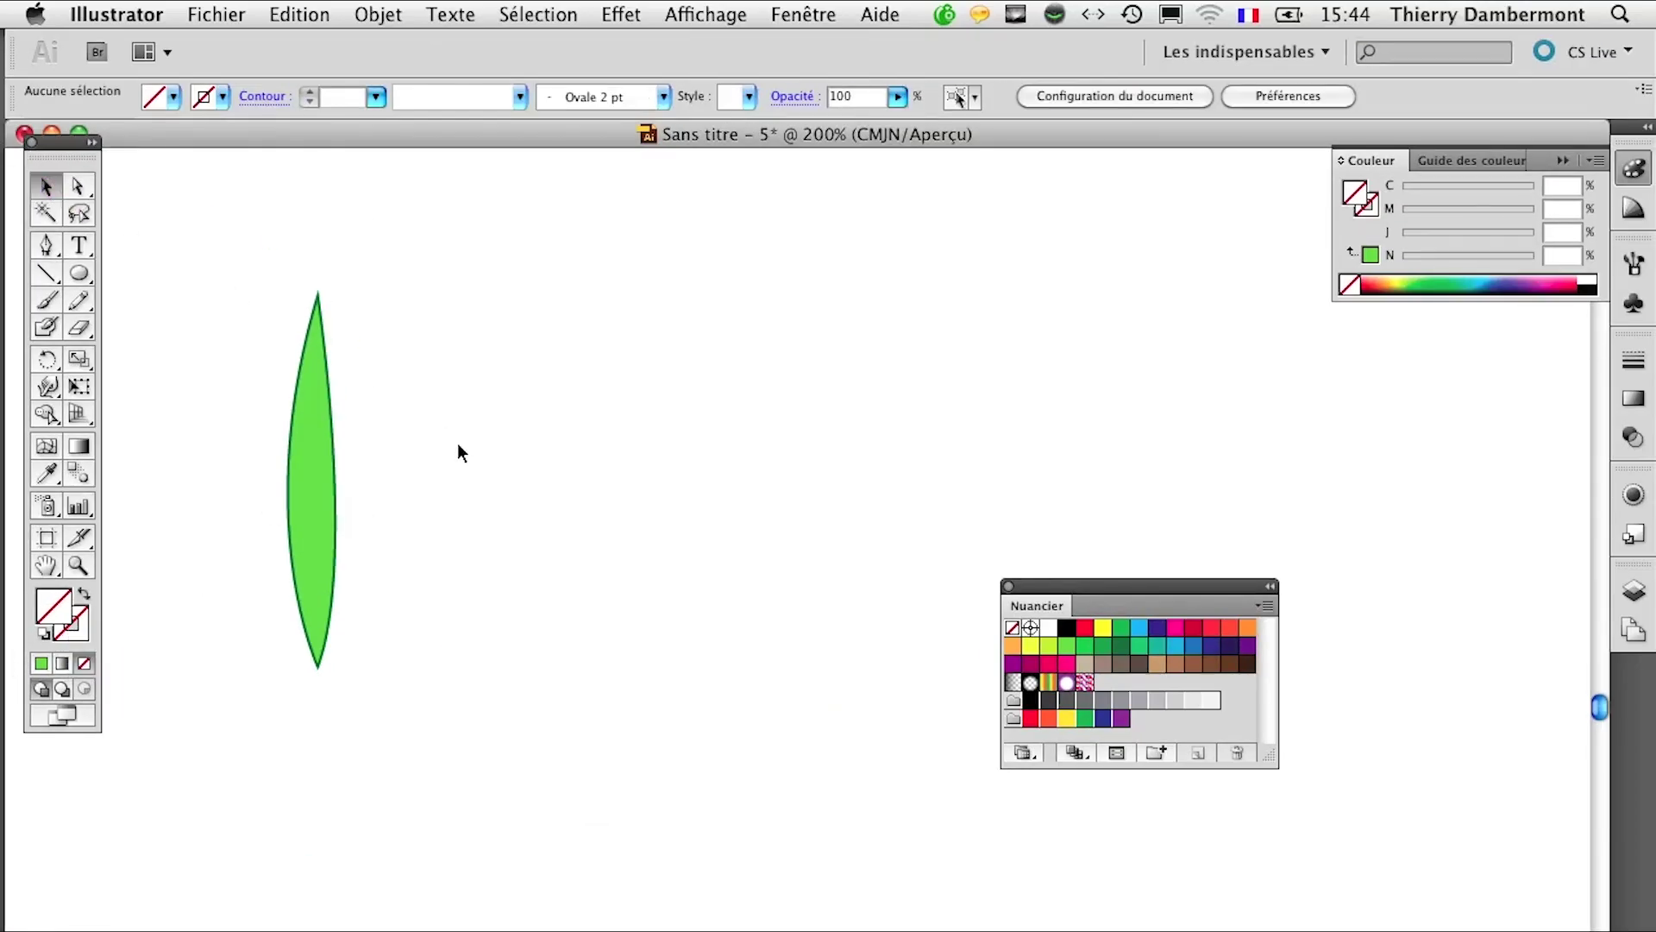
Step: Select the leaf together with the invisible anchor point below it
left_click_drag(173, 259, 306, 420)
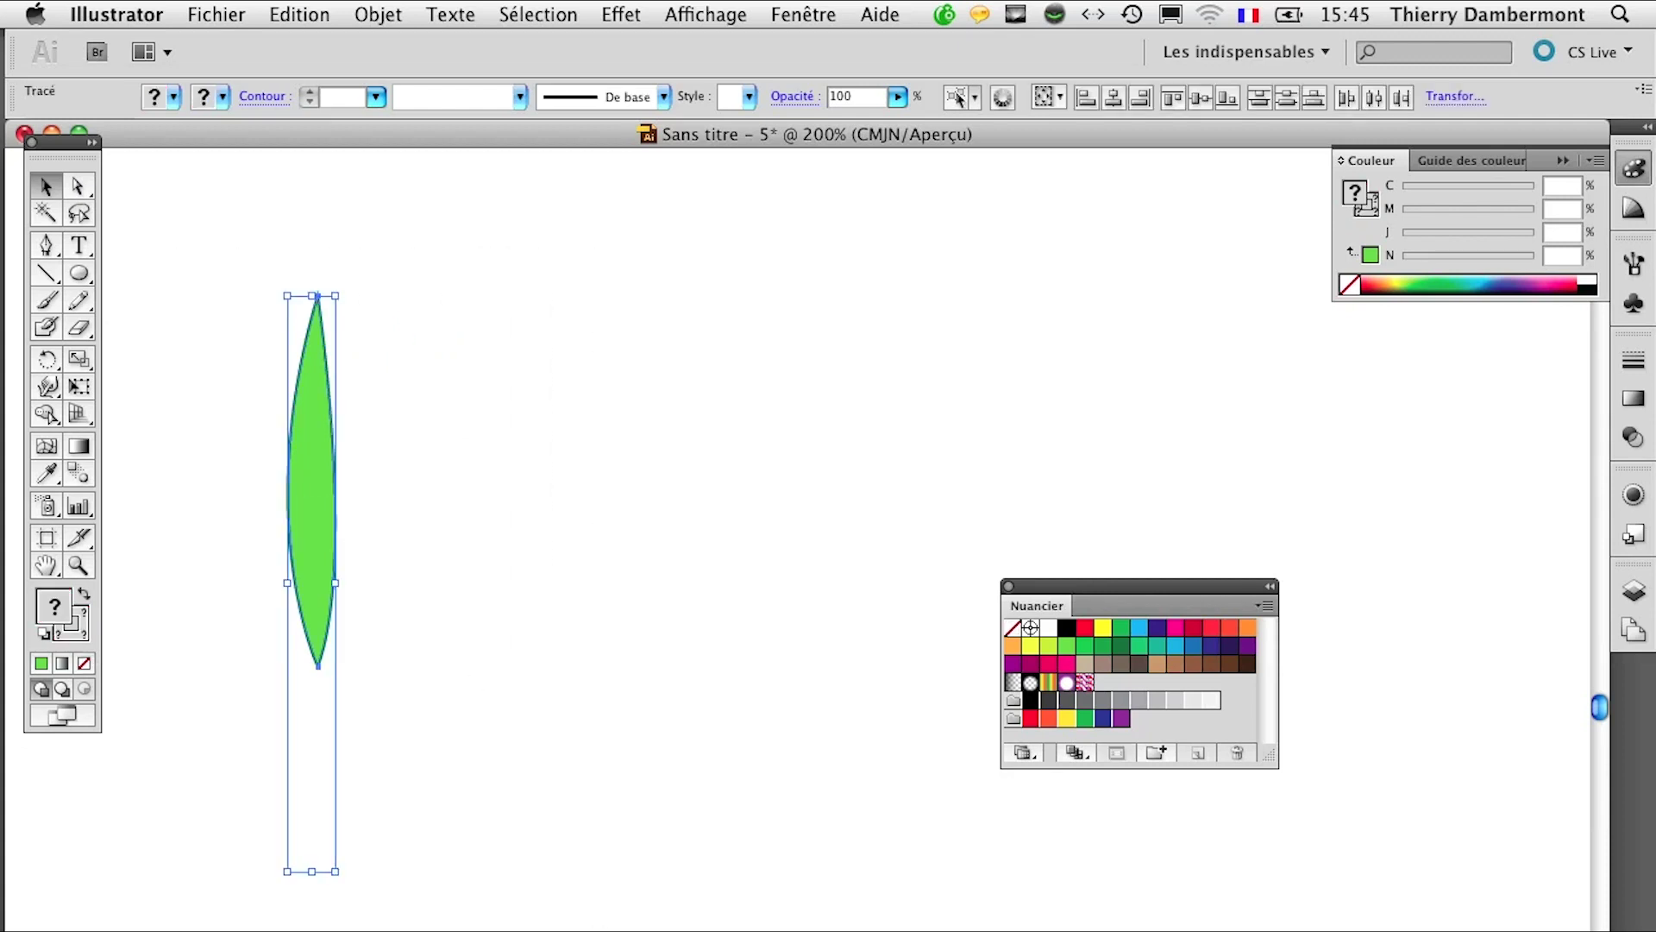
left_click(312, 838)
left_click_drag(267, 837, 348, 915)
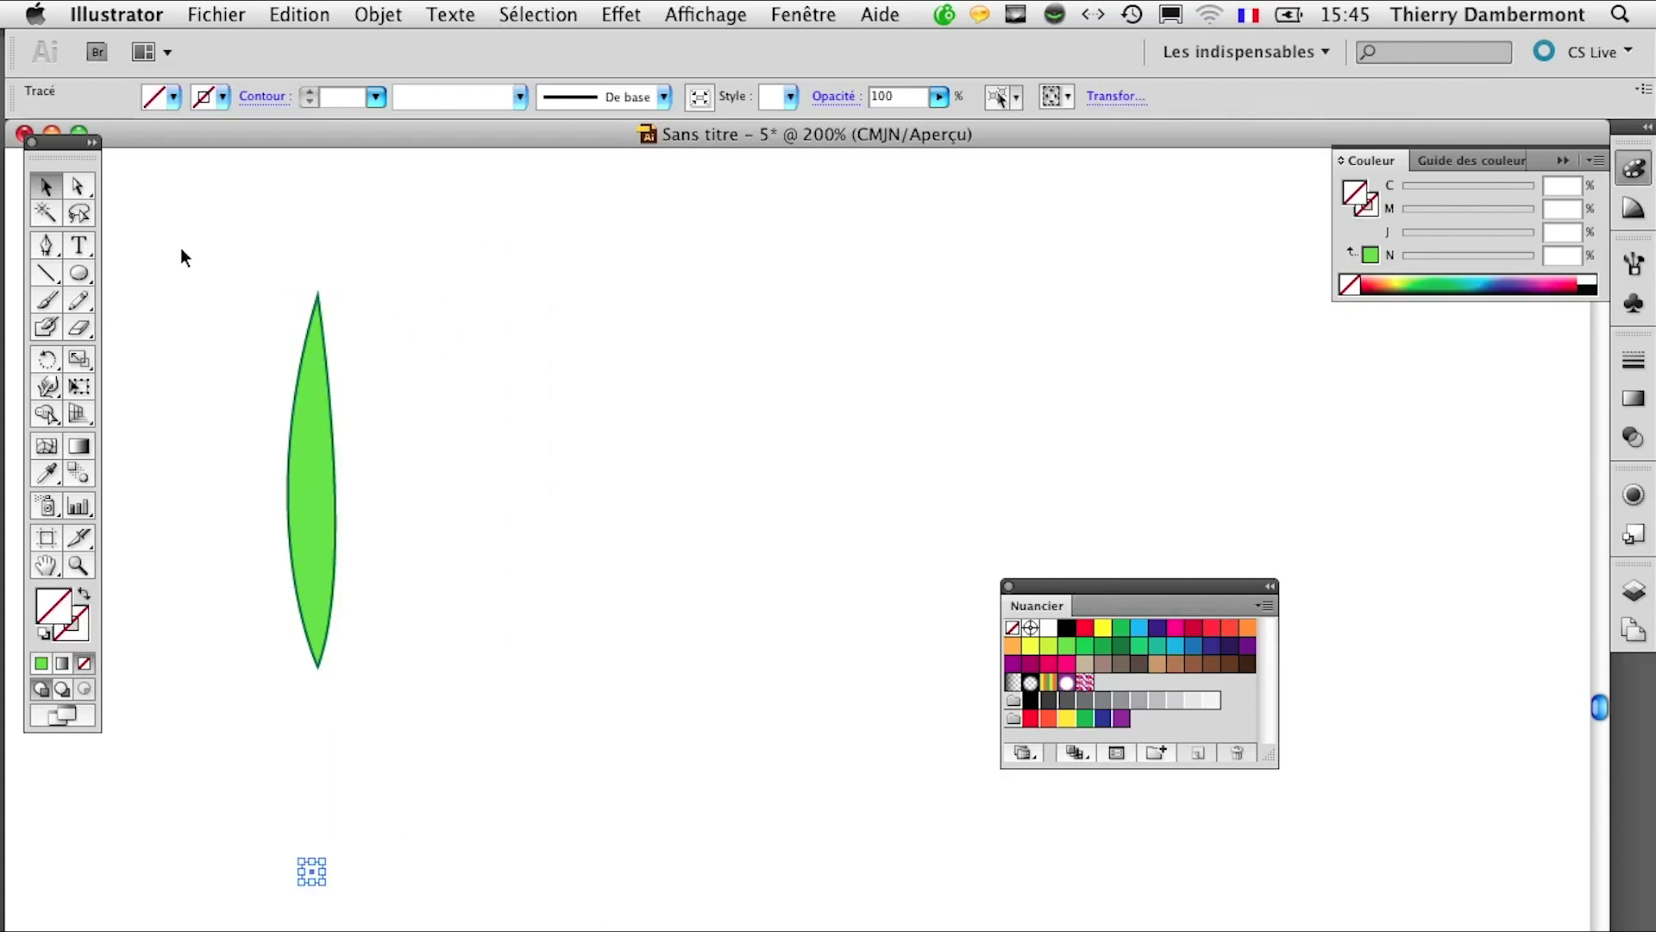
left_click_drag(181, 257, 681, 923)
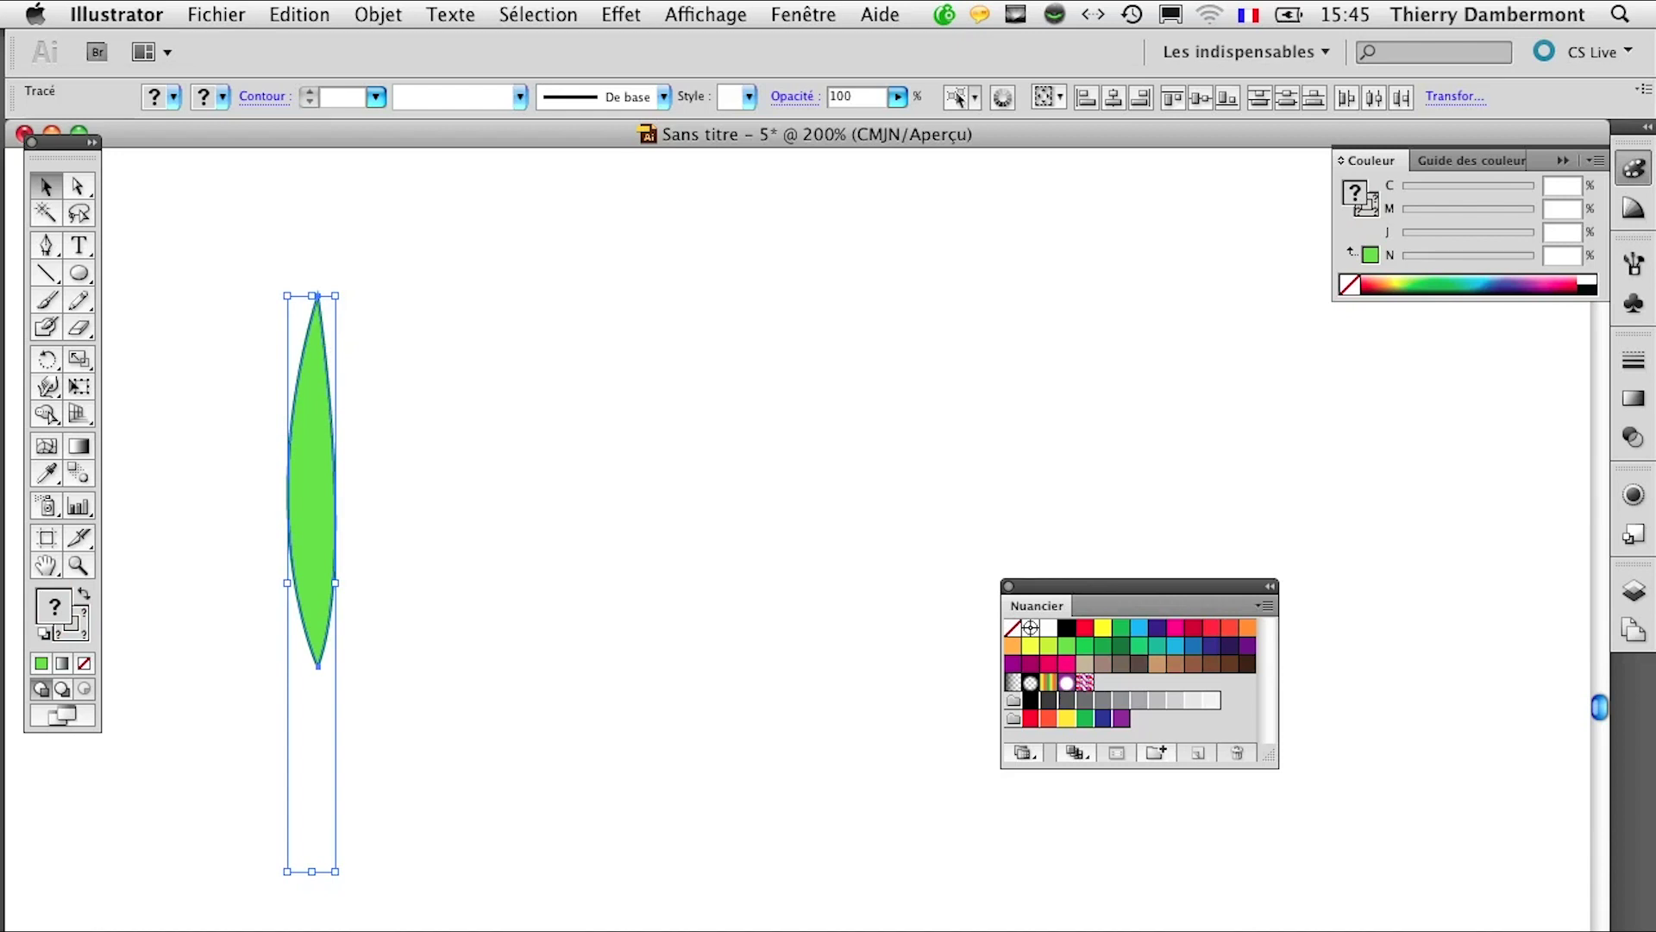
Step: Show the selection's Aspect attributes in an enlarged floating window beside the leaf, and move the colour swatches out of the way
left_click(1633, 494)
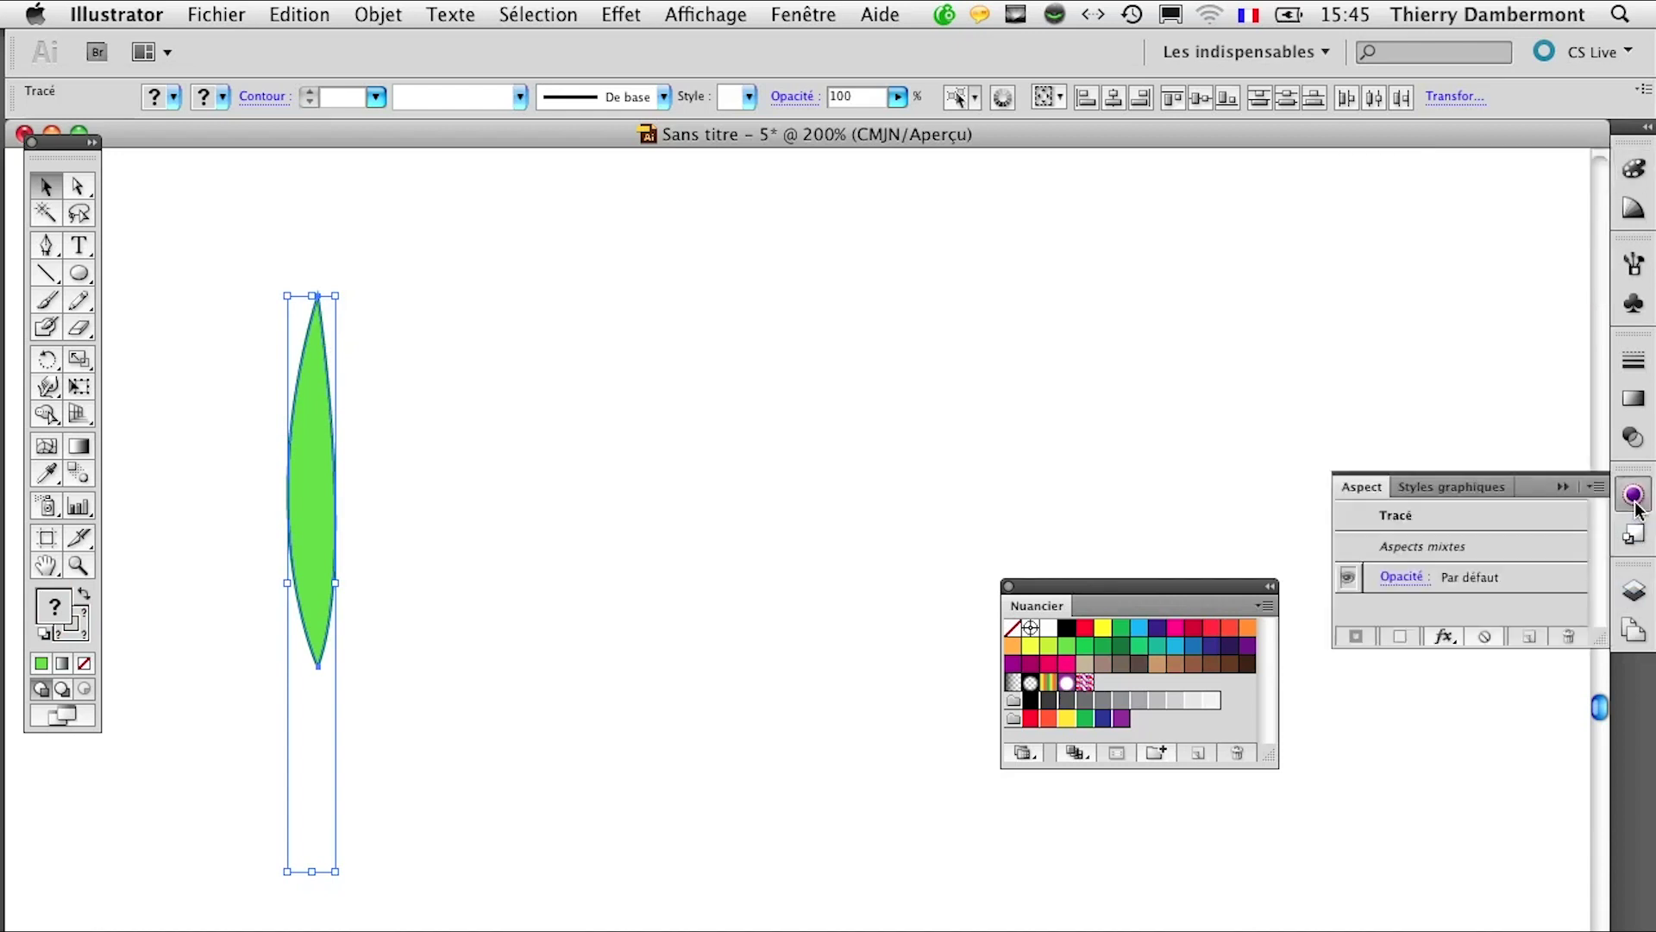
left_click_drag(1356, 490, 660, 385)
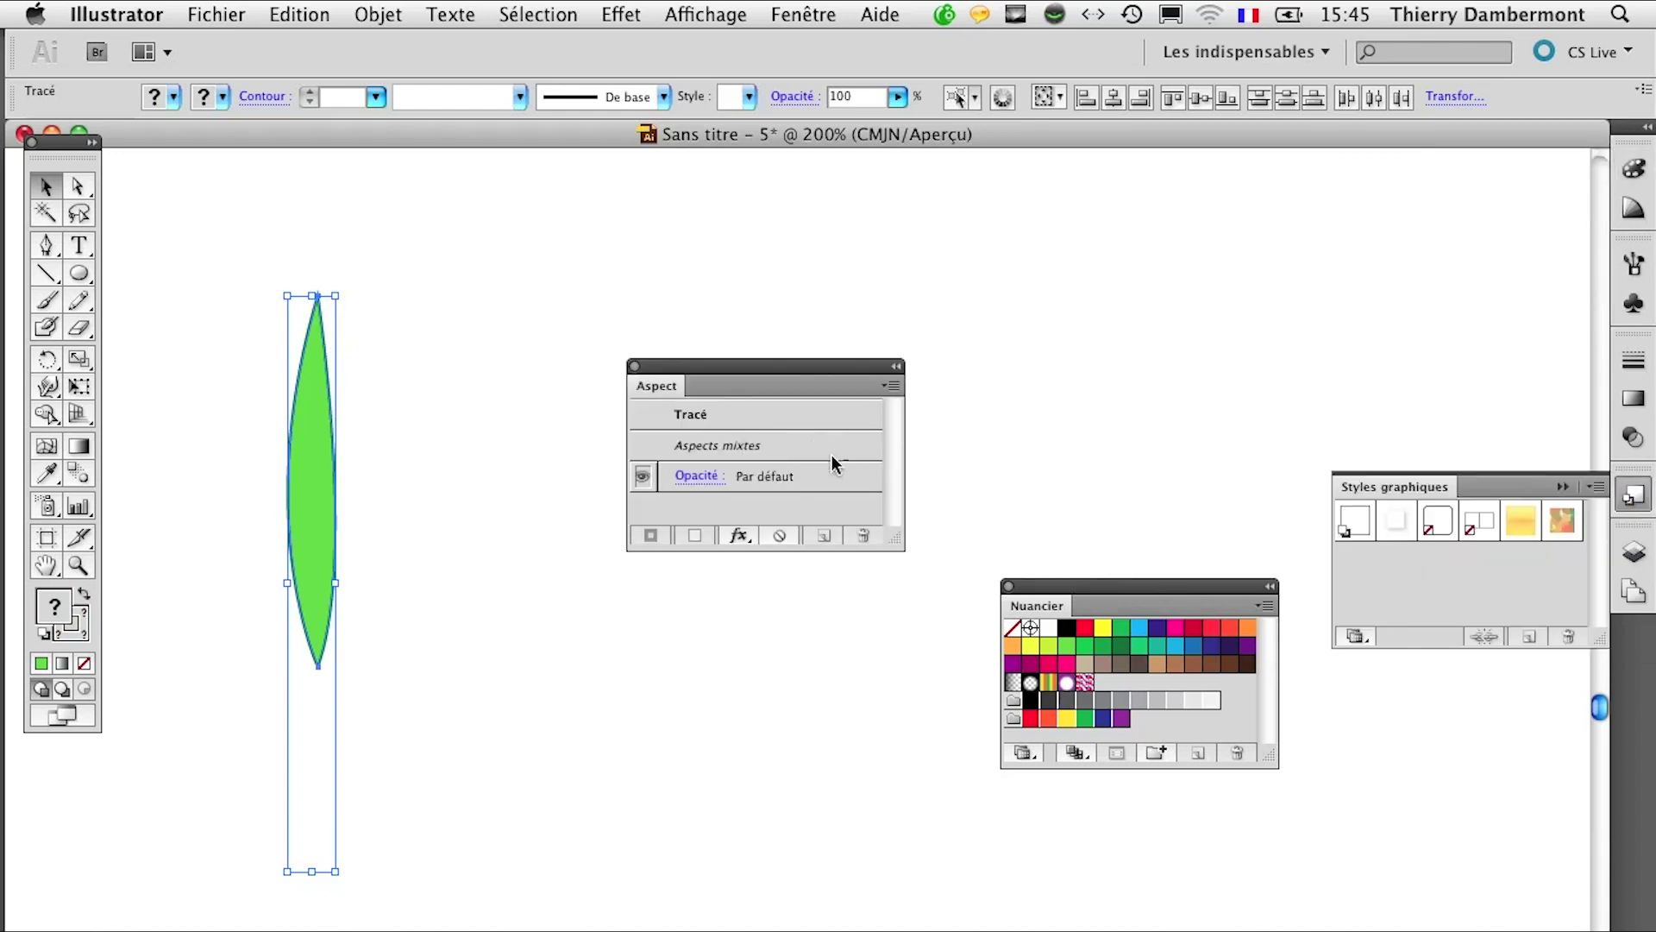
left_click_drag(894, 539, 931, 831)
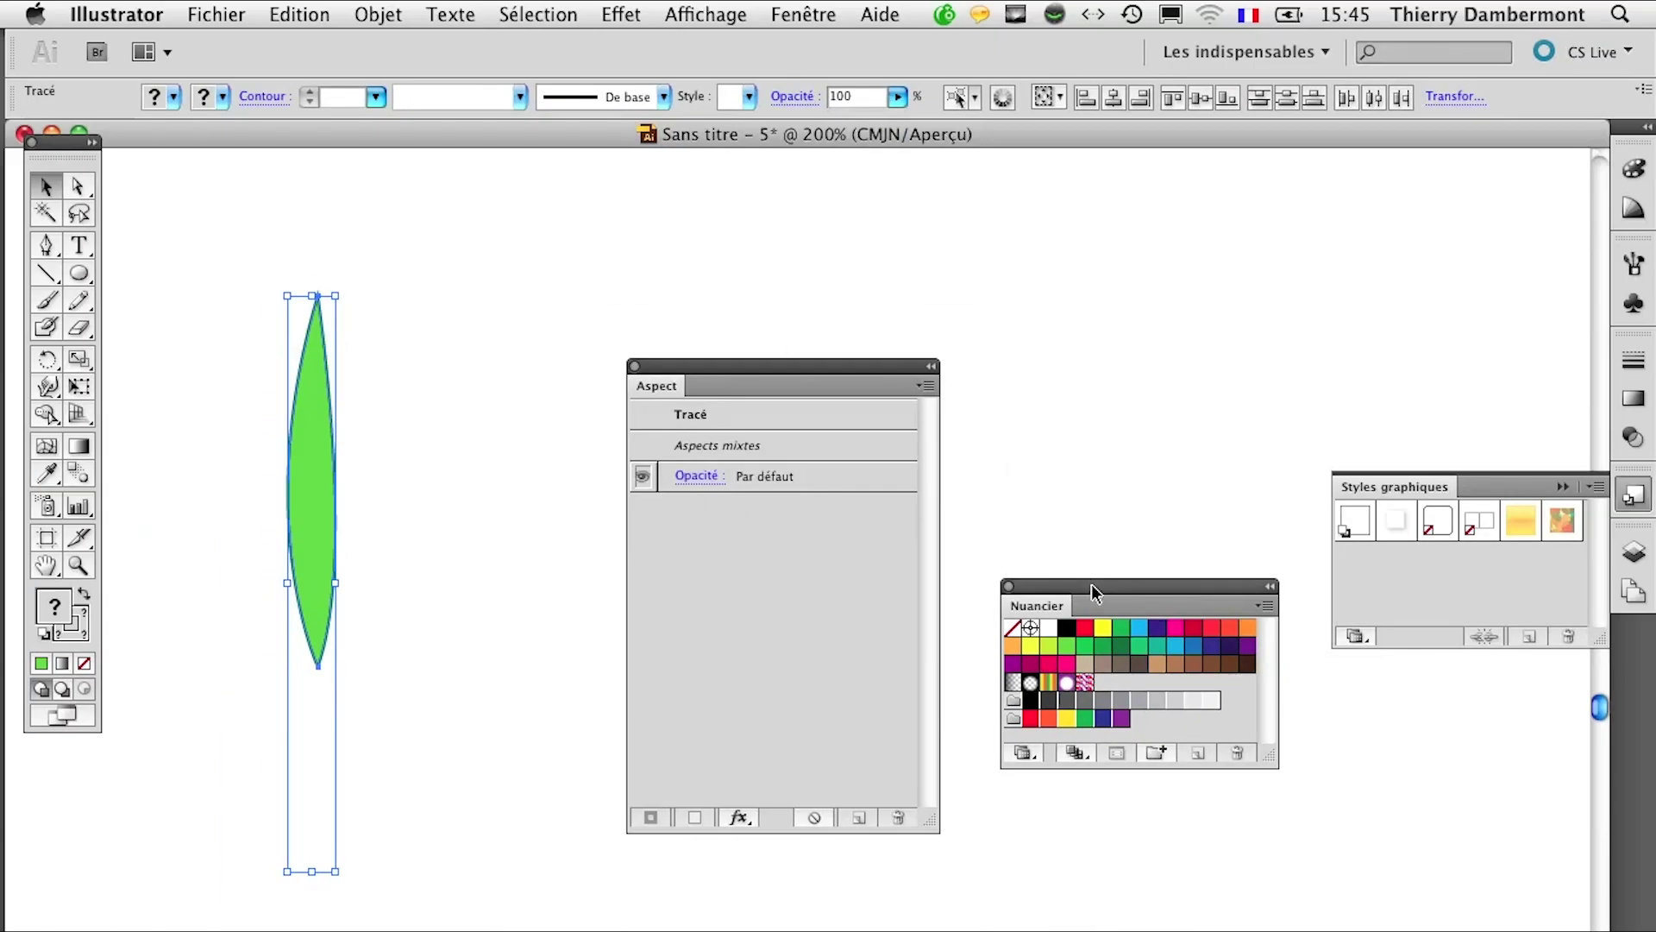
left_click_drag(1078, 589, 1355, 731)
left_click_drag(835, 370, 1063, 277)
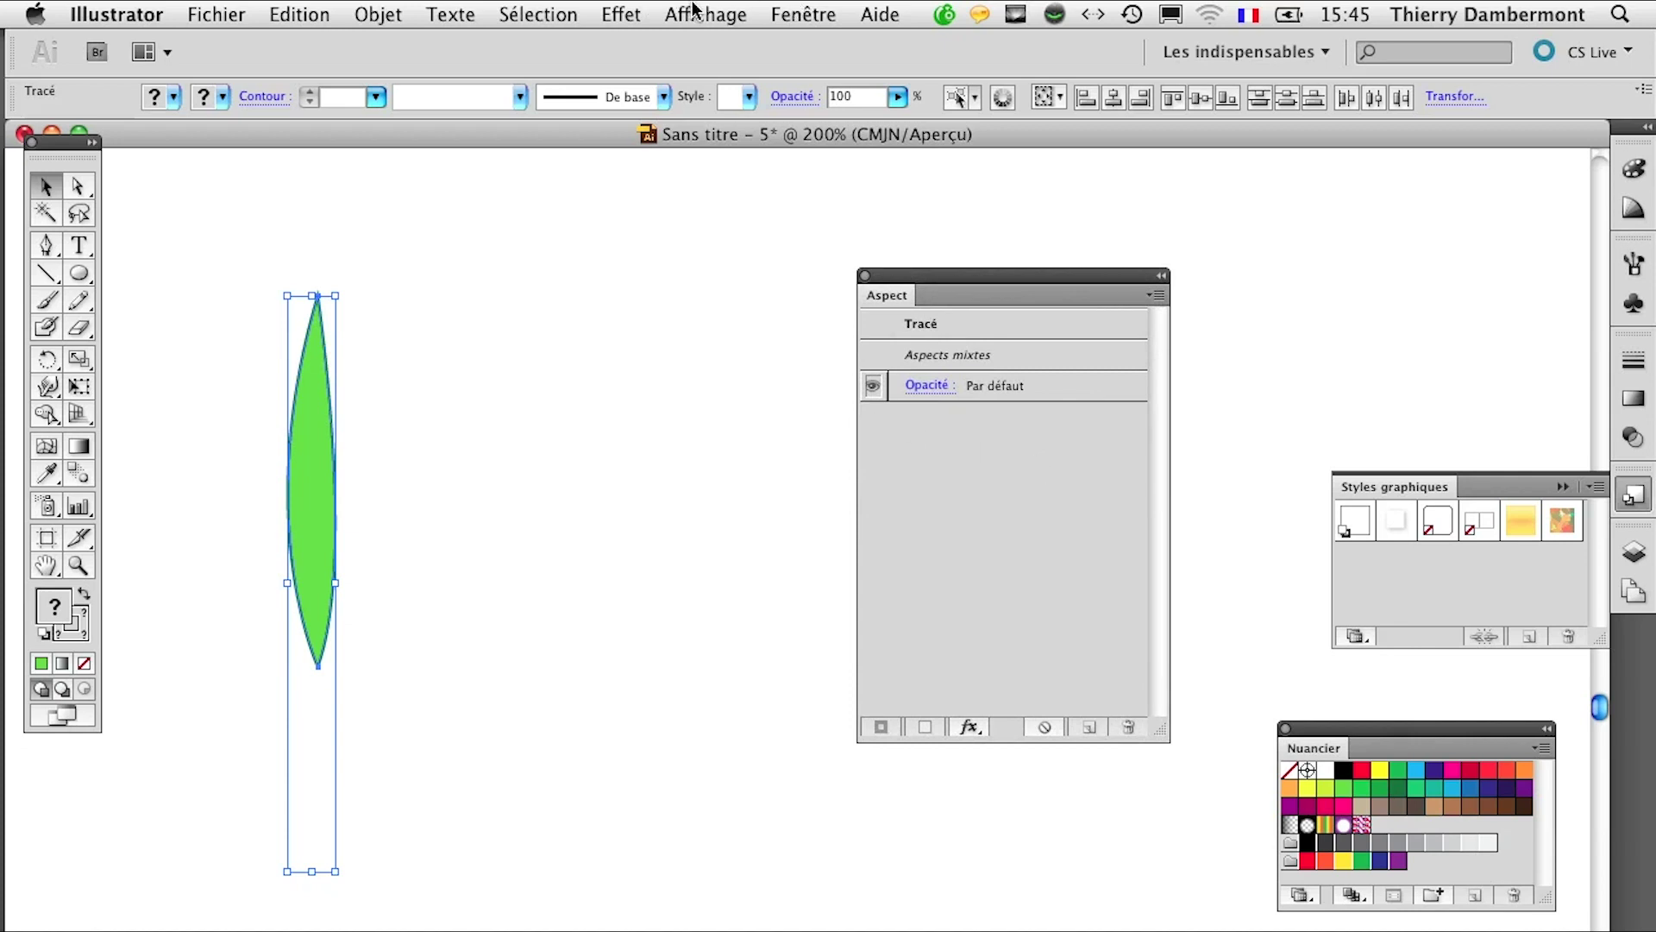
Step: Start the Transformation distortion effect on the selected leaf and point, and set it to 9 copies
left_click(628, 14)
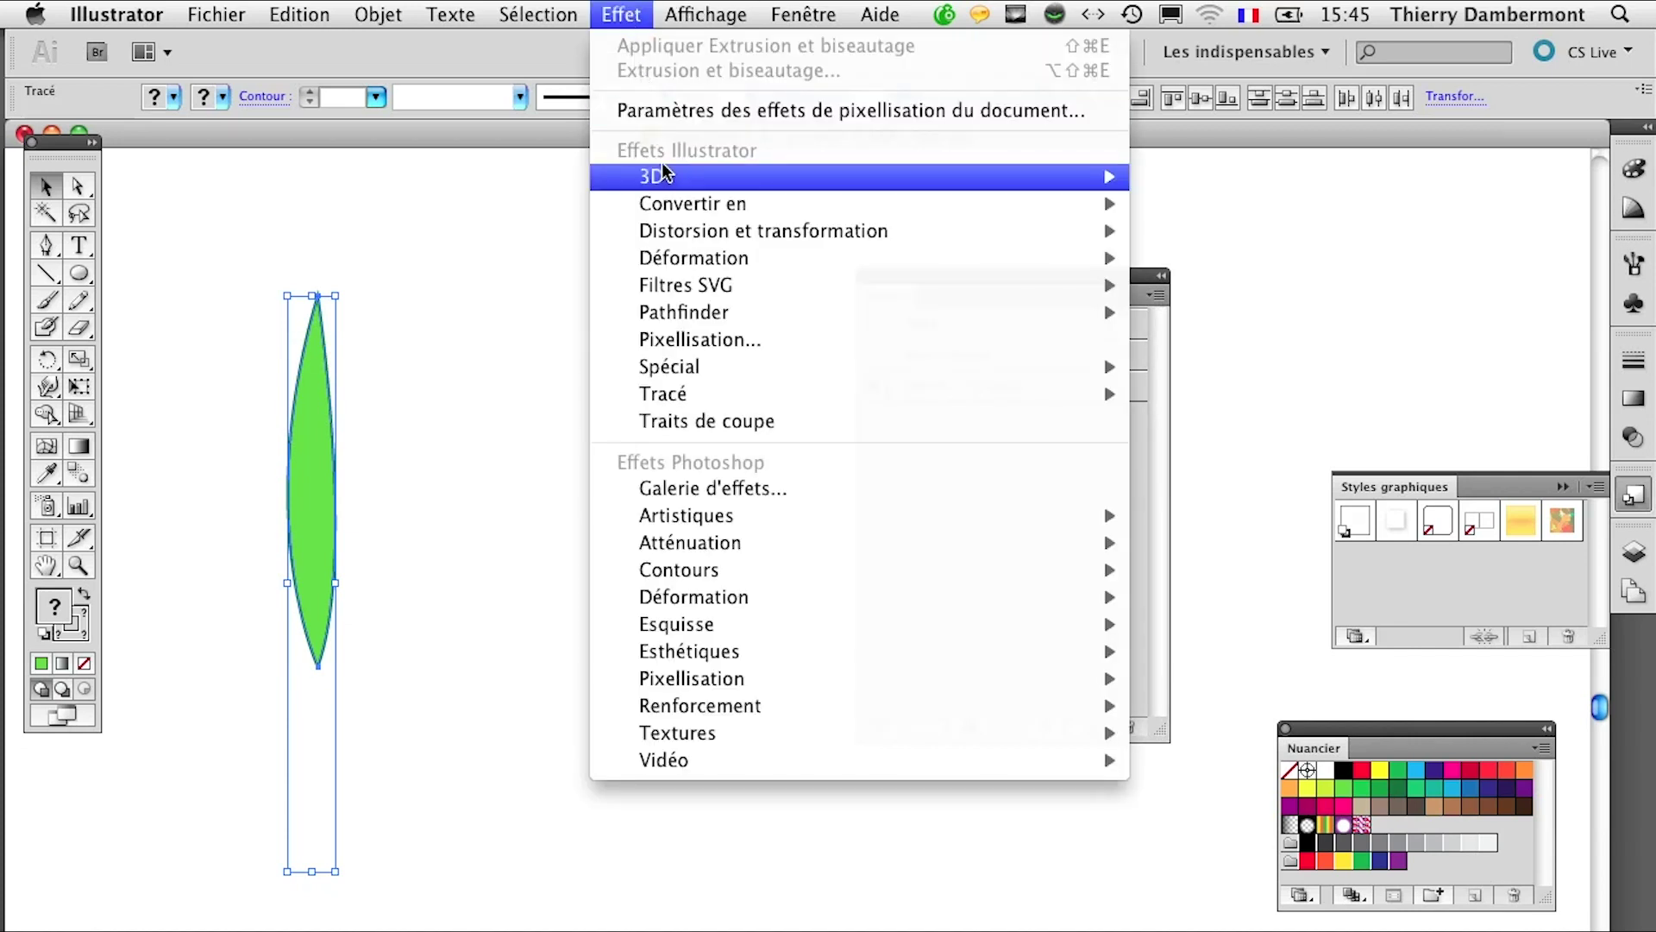
mouse_move(690, 229)
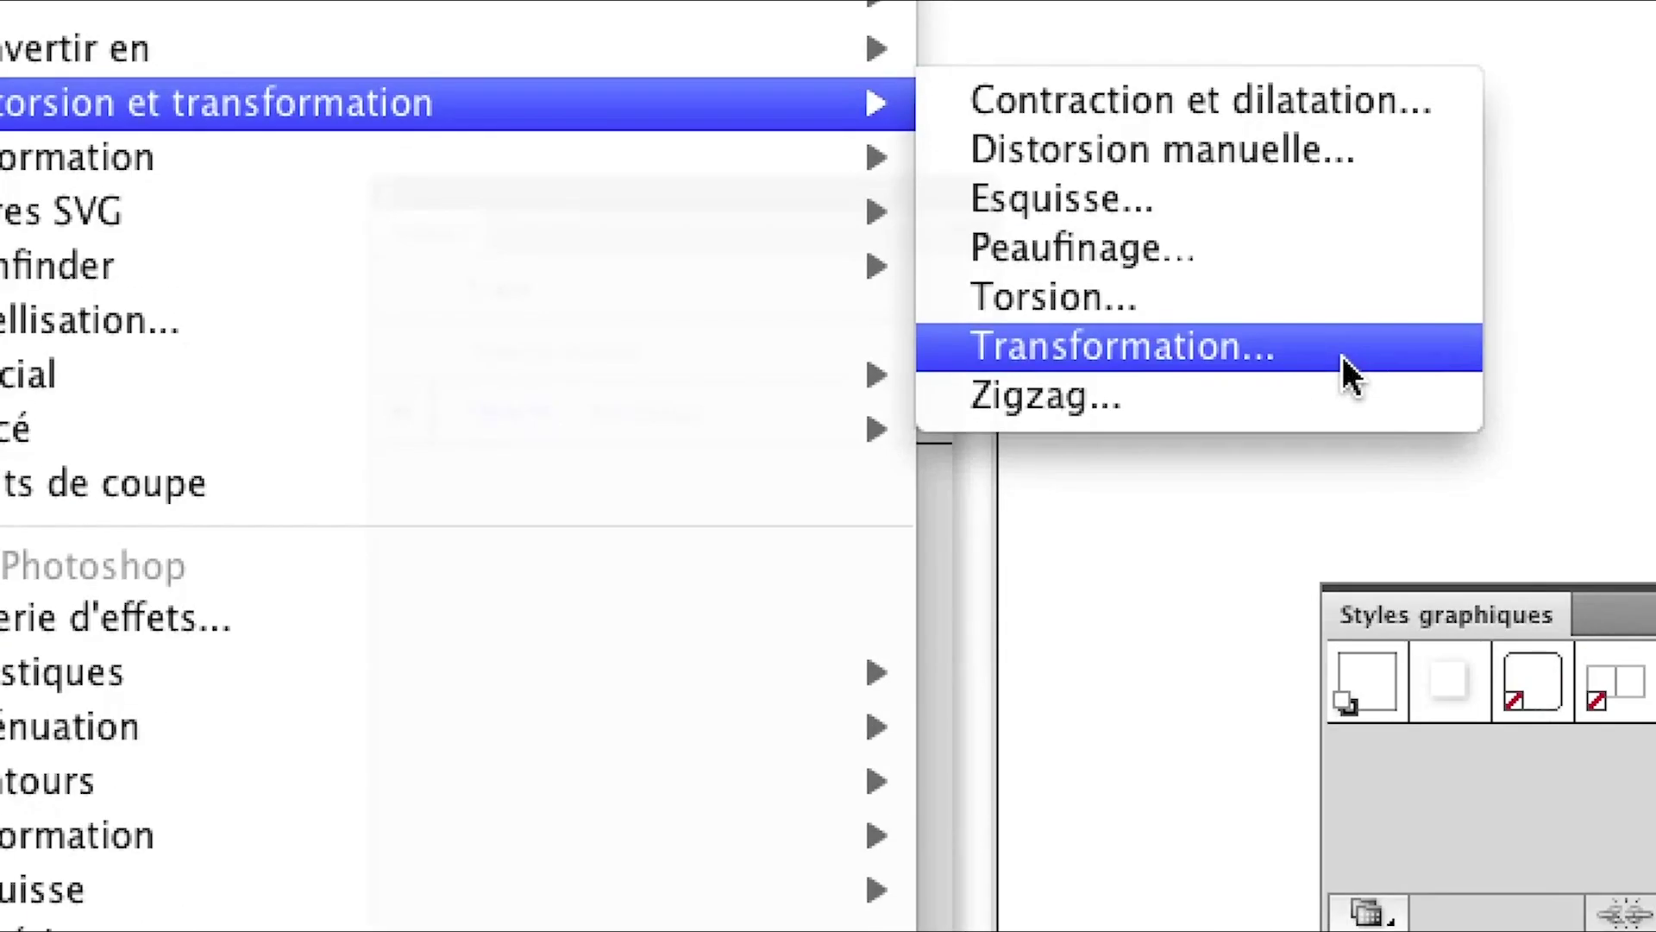
left_click(1342, 355)
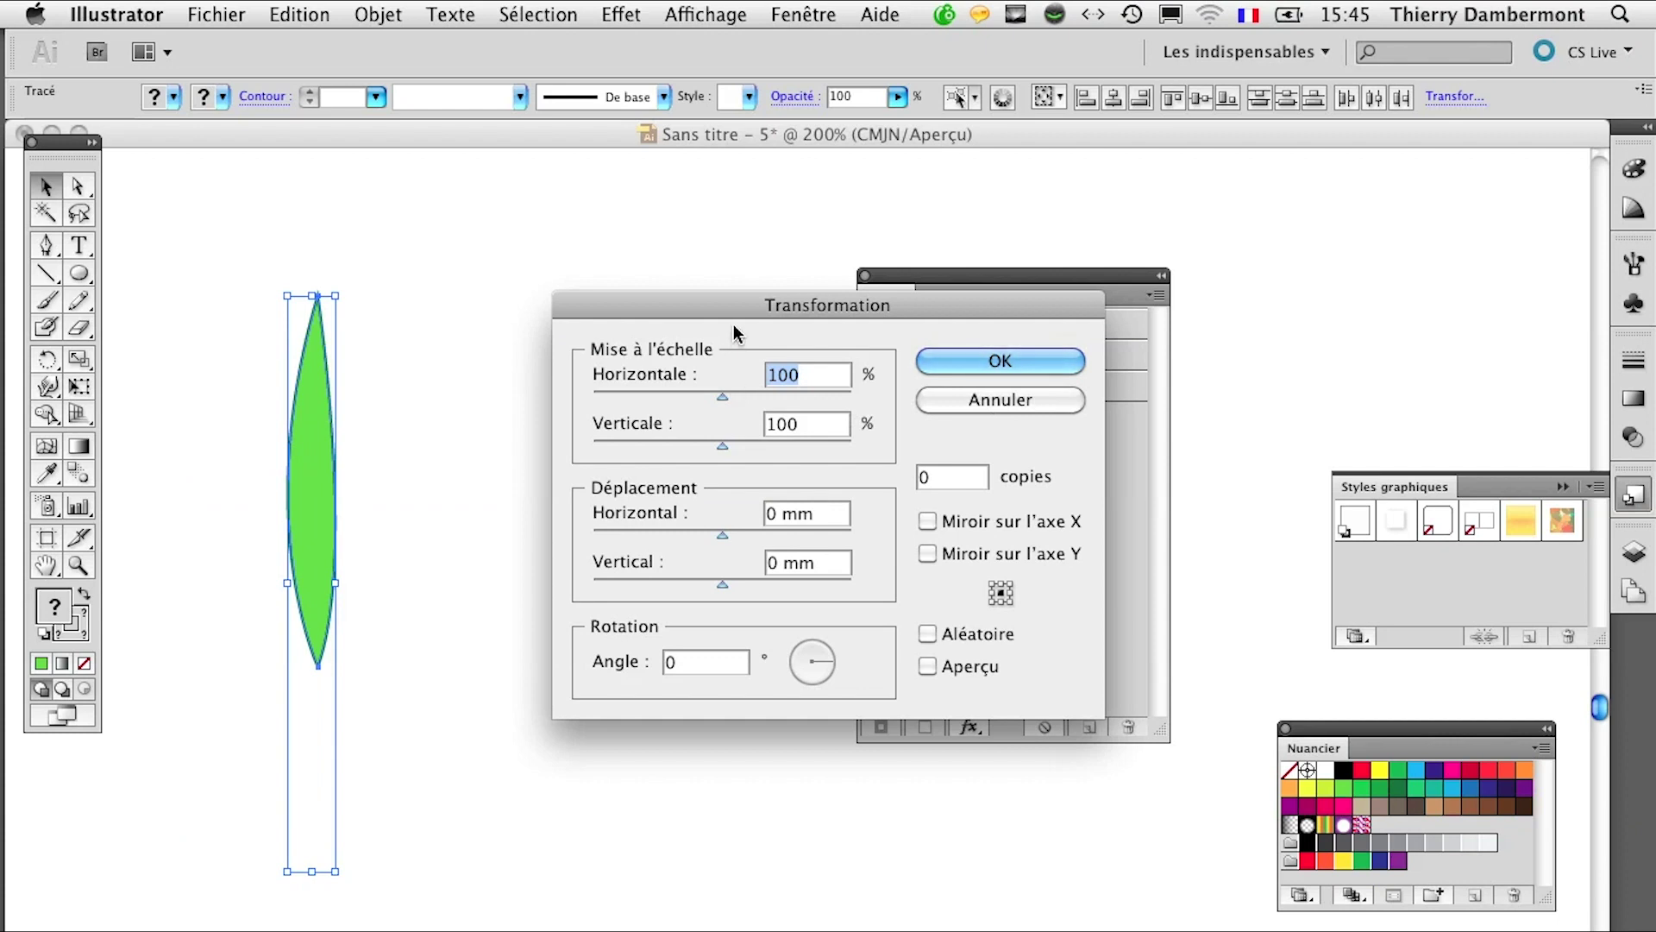
left_click_drag(719, 222, 638, 687)
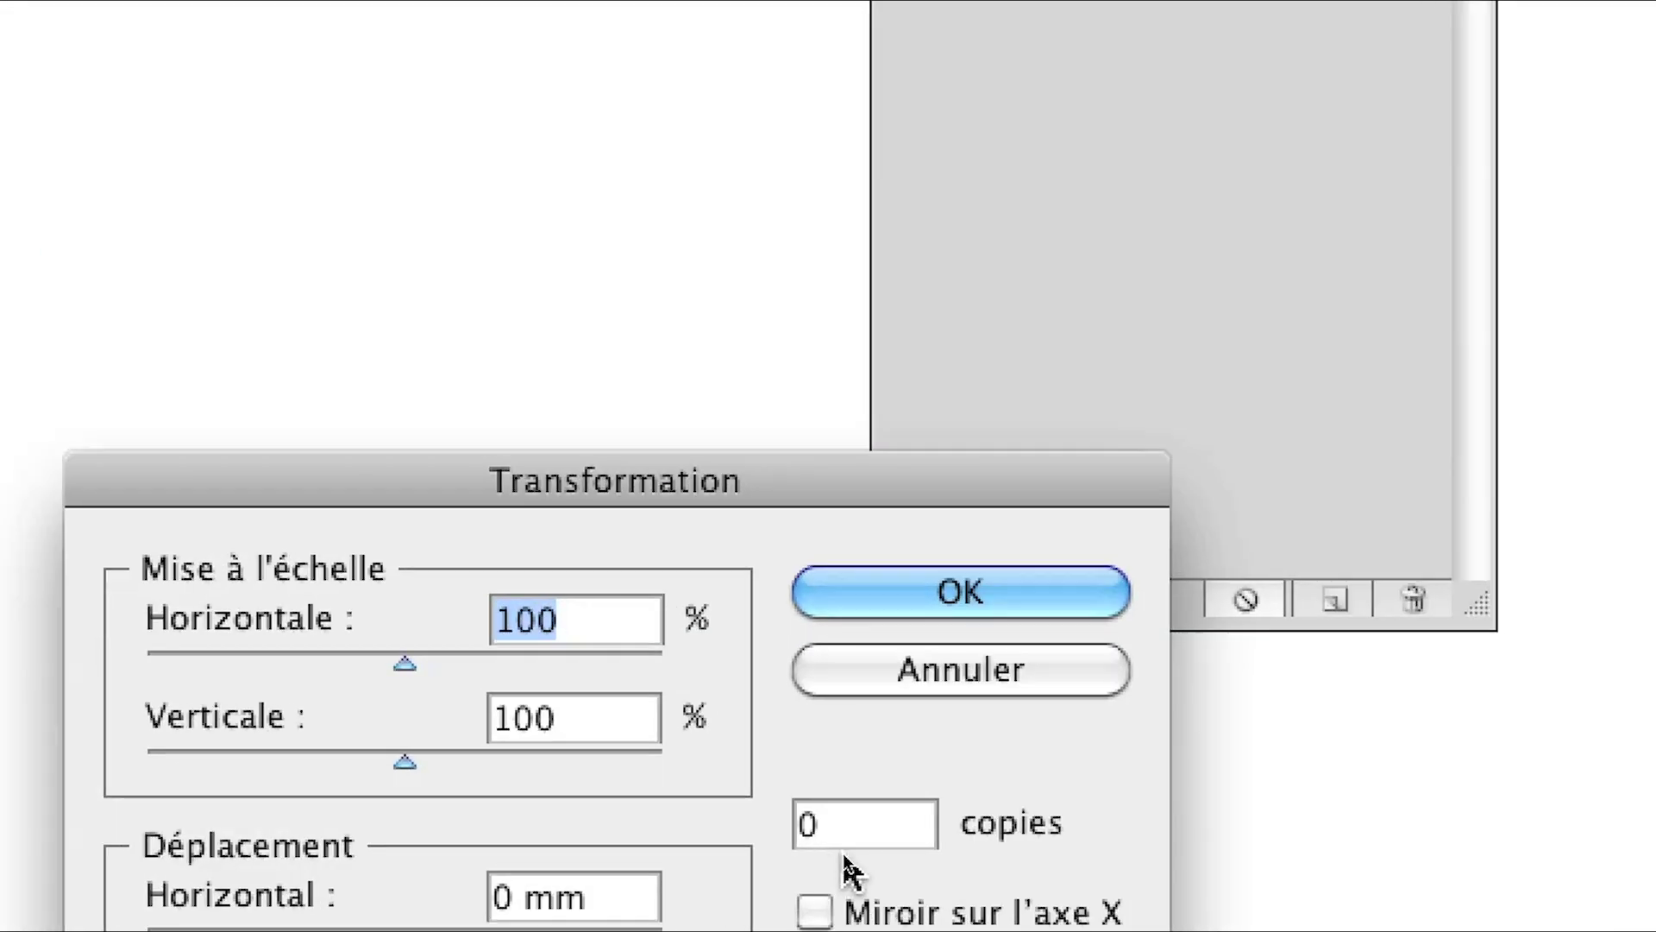
left_click(842, 841)
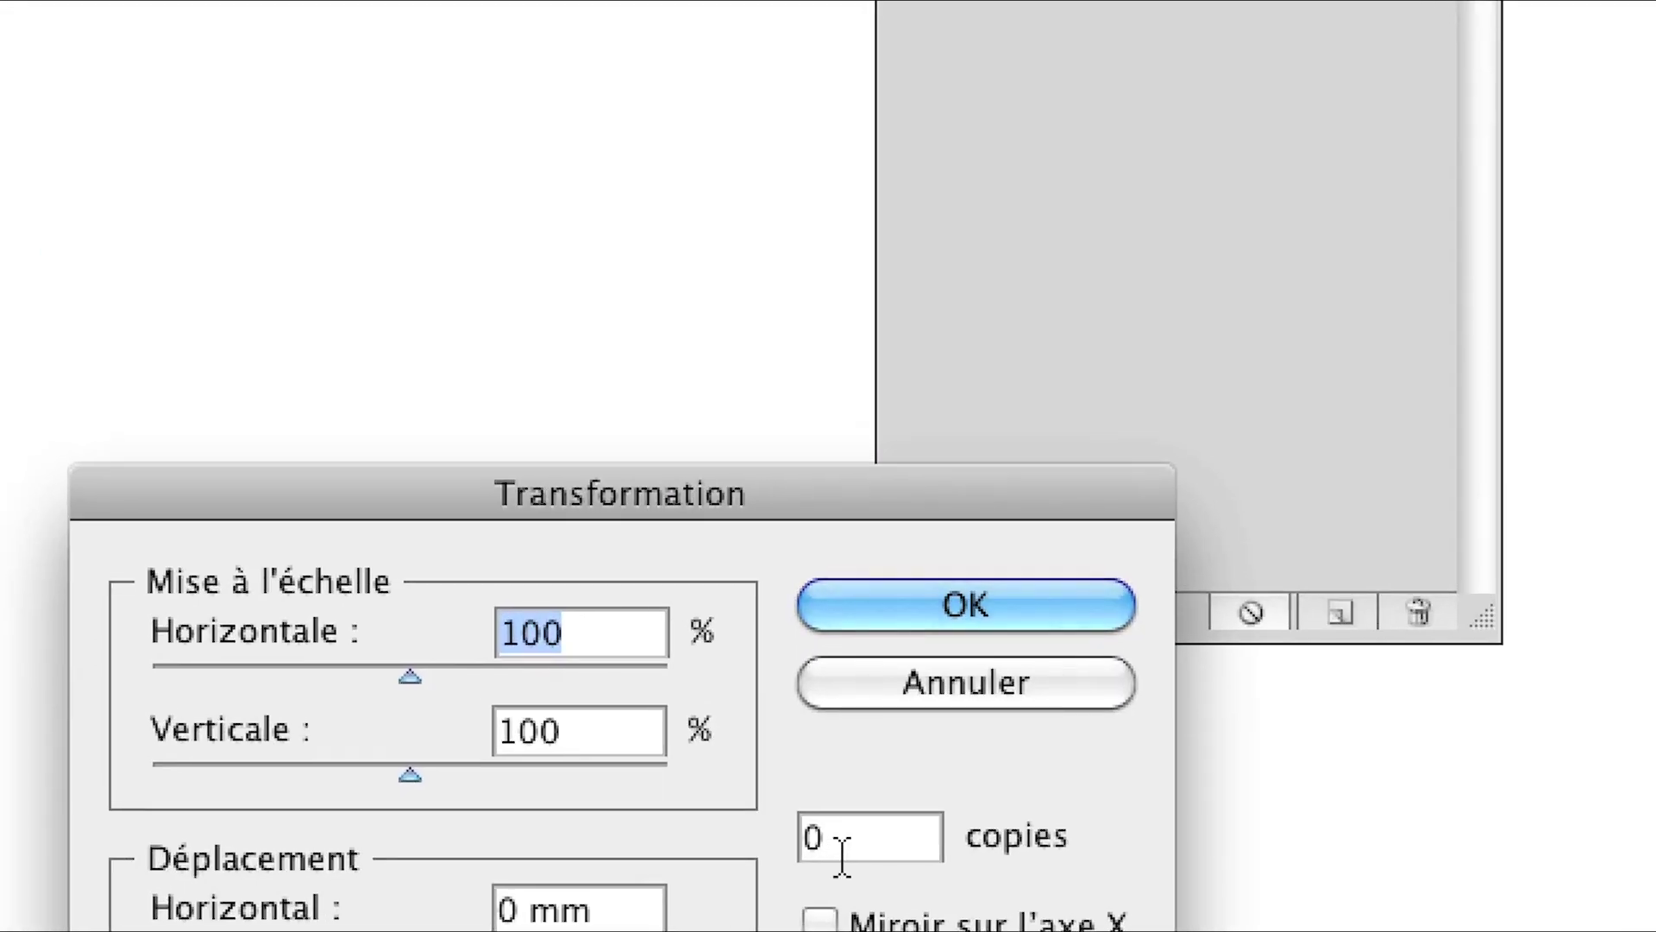
left_click_drag(832, 848, 771, 846)
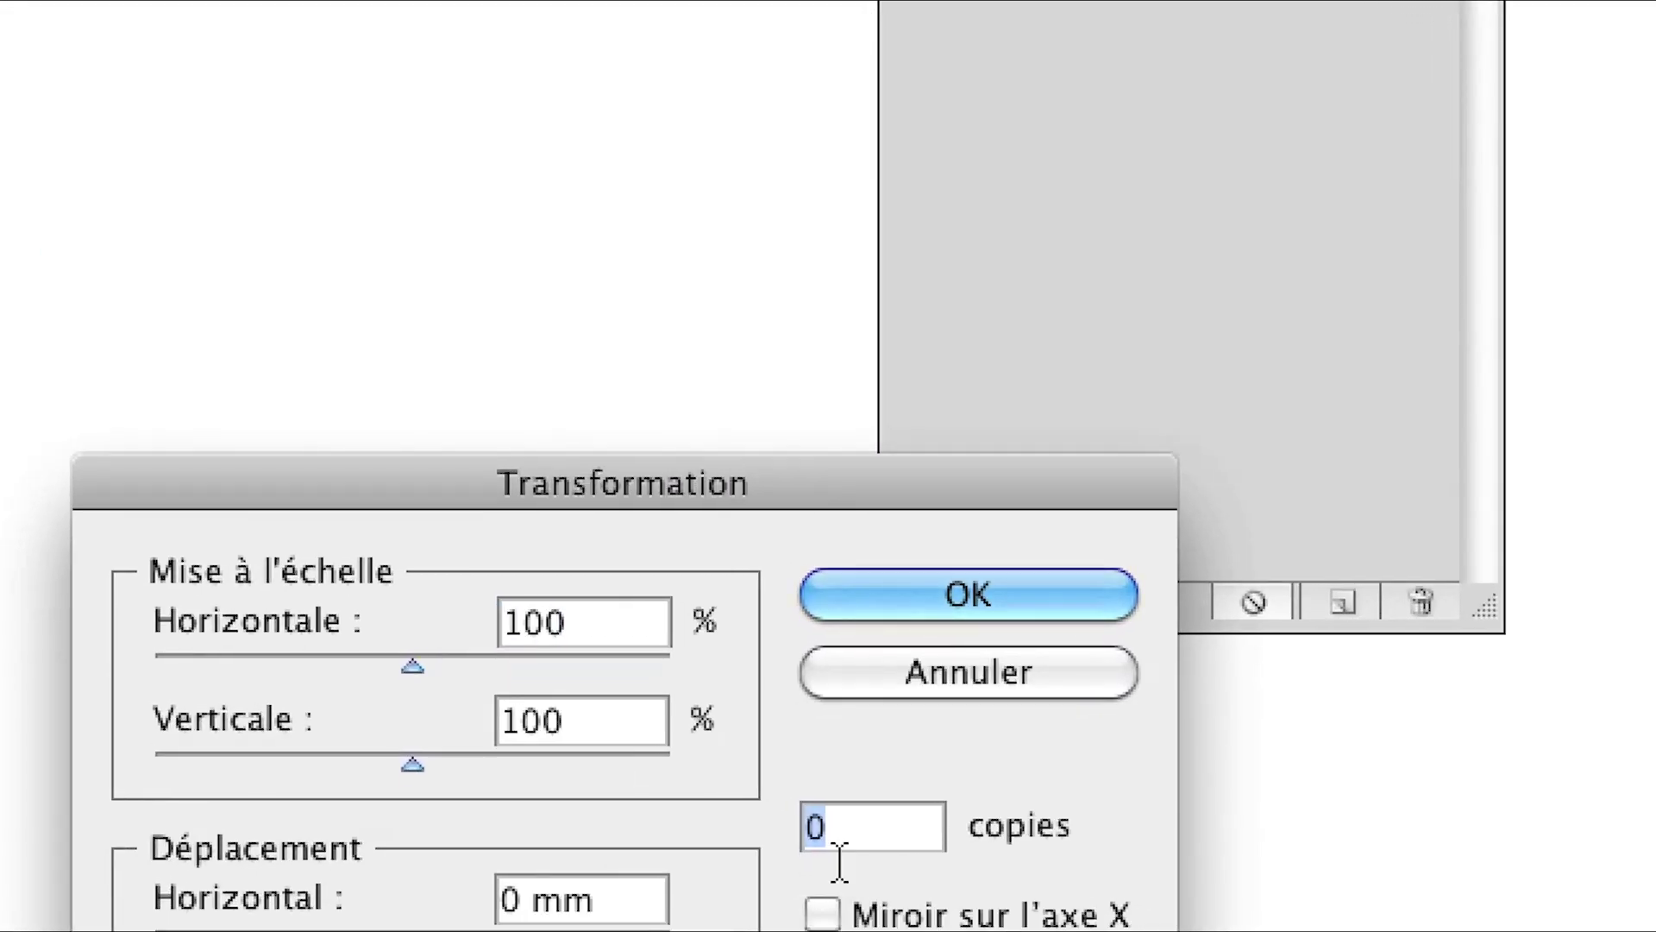
type("9")
key("Tab")
Step: Try the centre as the effect's reference point for the rotated copies, and restore the pivot at the leaf's base
left_click_drag(828, 828, 792, 819)
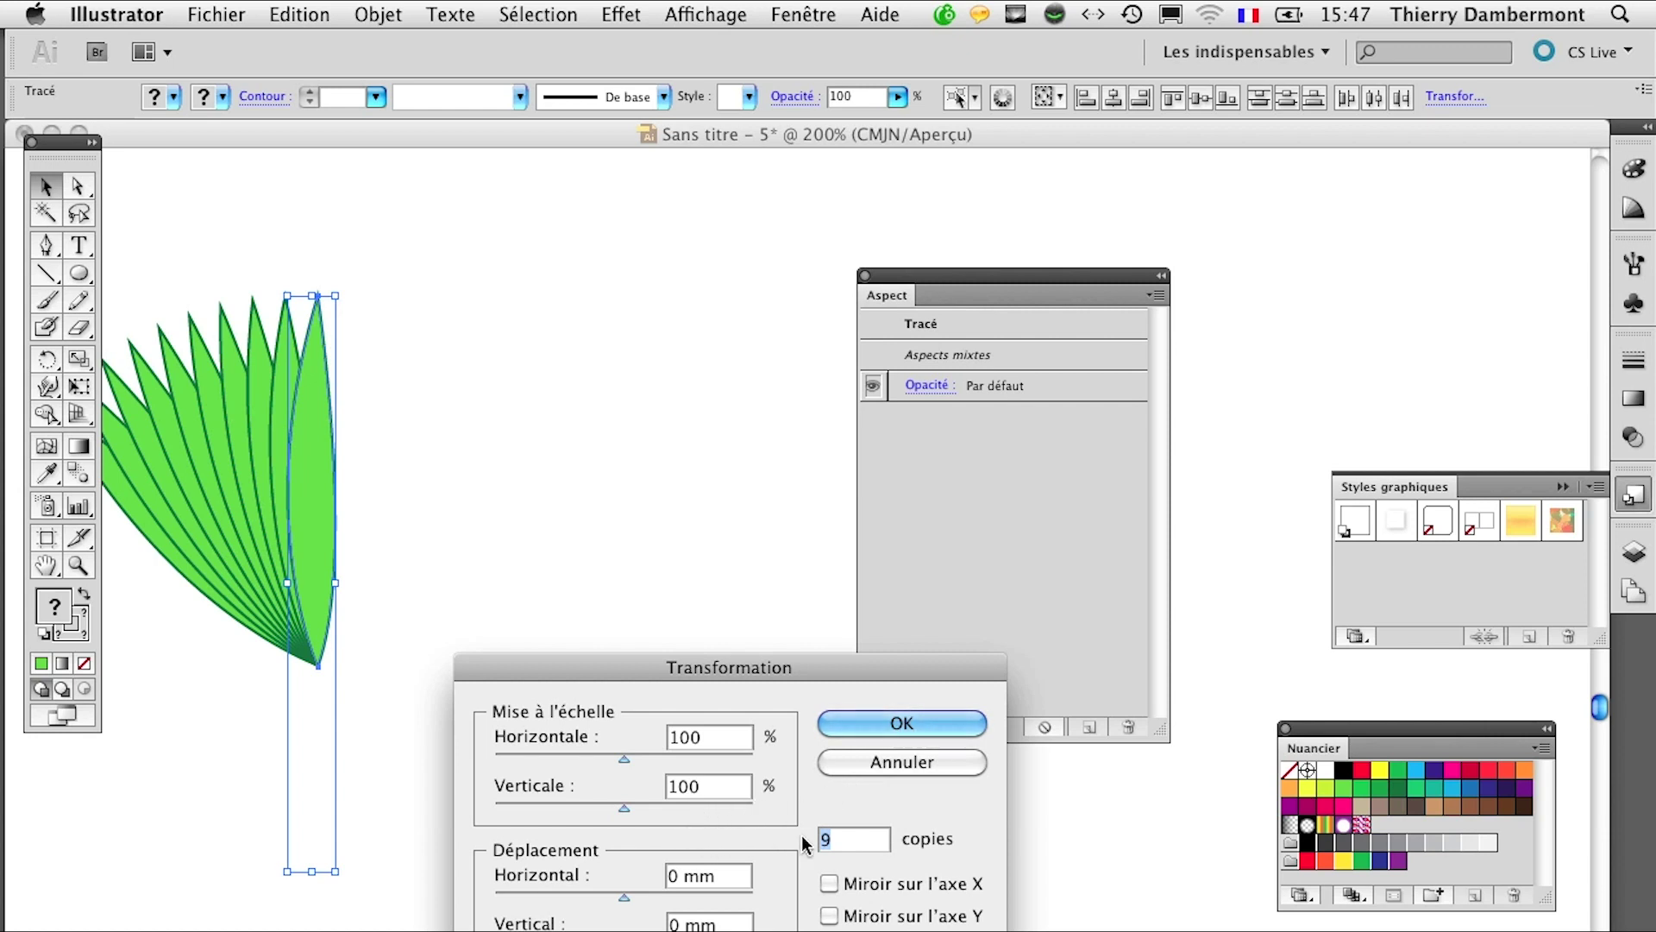
left_click(845, 930)
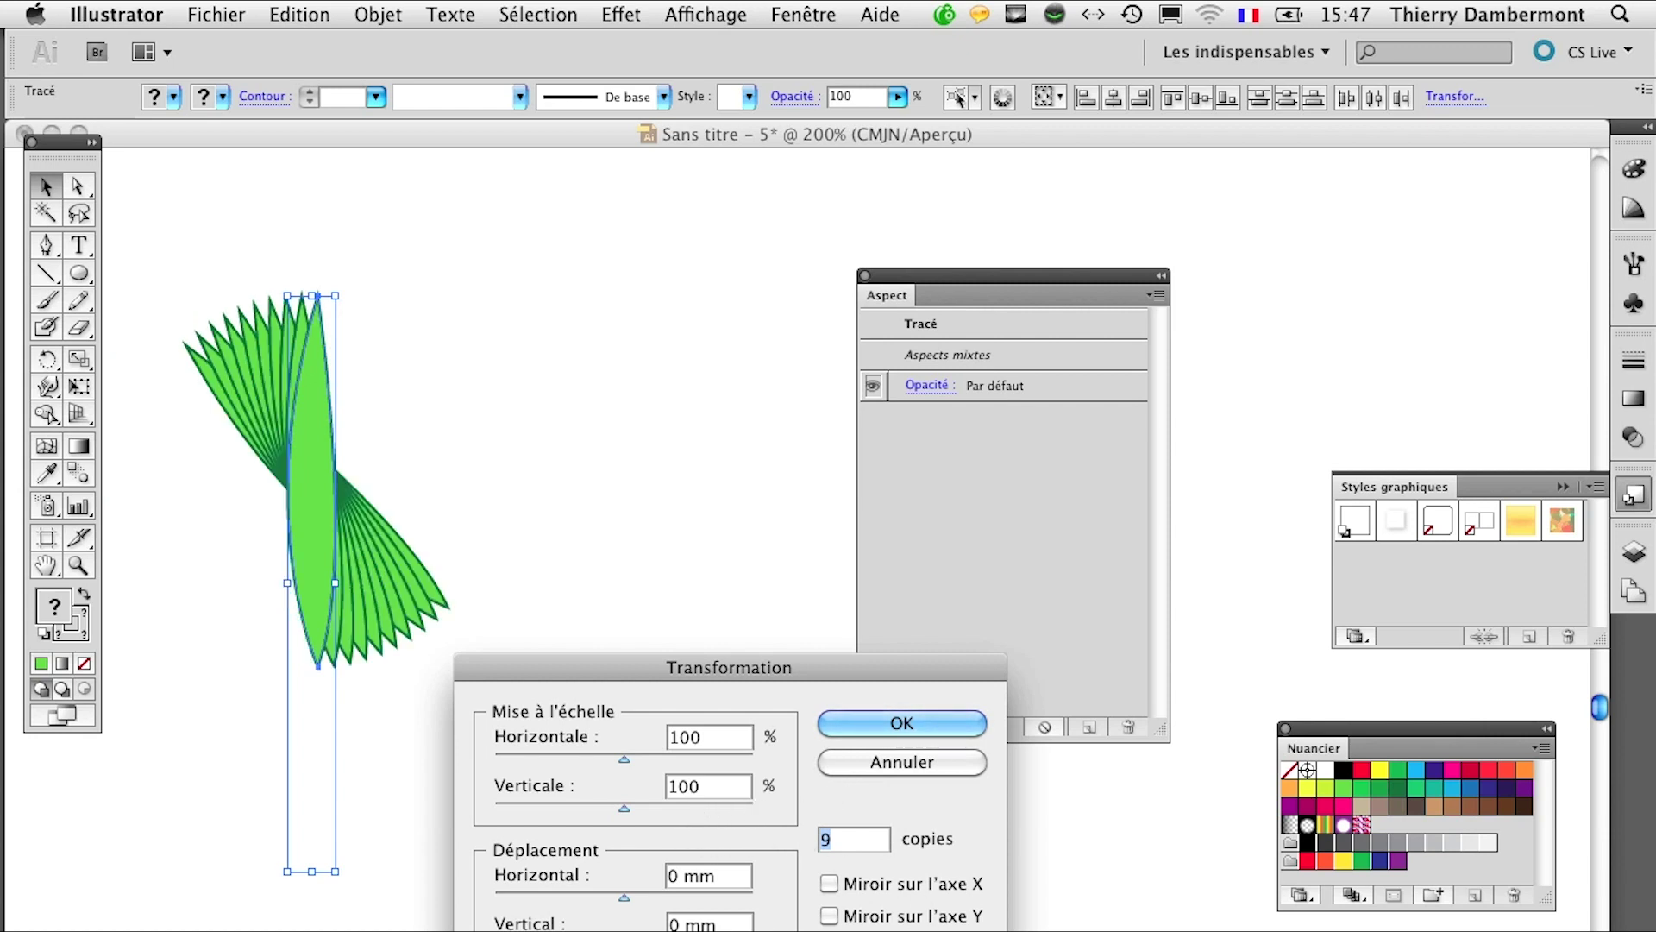
left_click(844, 931)
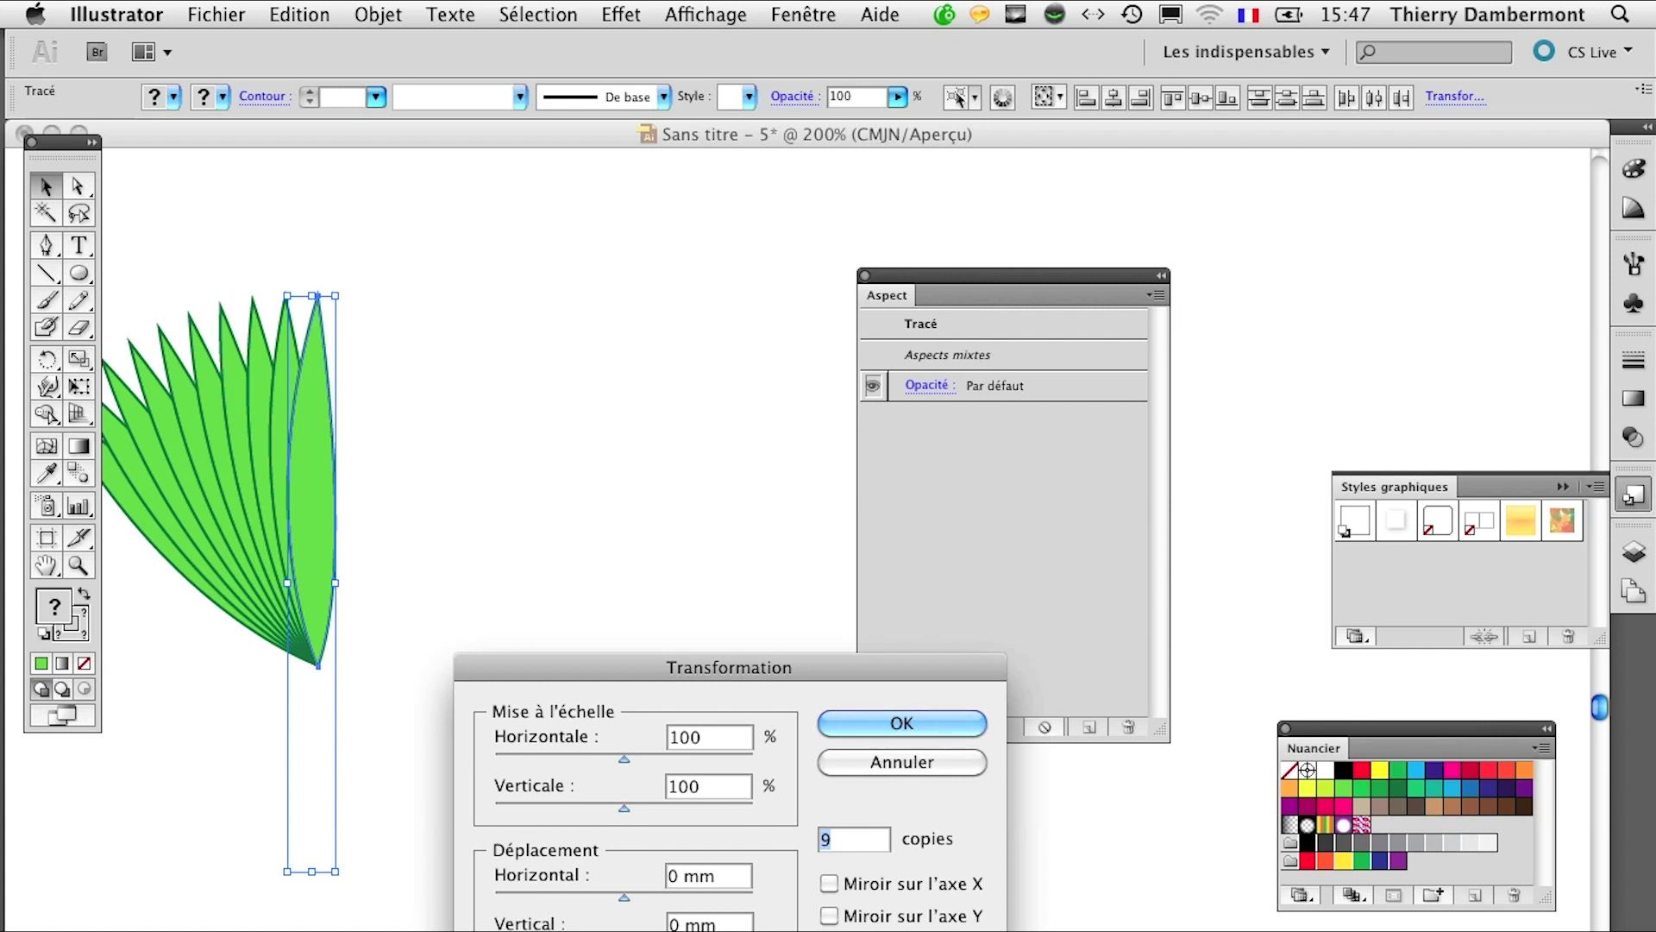
Step: Try other rotation angles for the leaf copies, and cancel the Transformation effect
left_click(725, 931)
left_click_drag(725, 931, 737, 930)
left_click(893, 767)
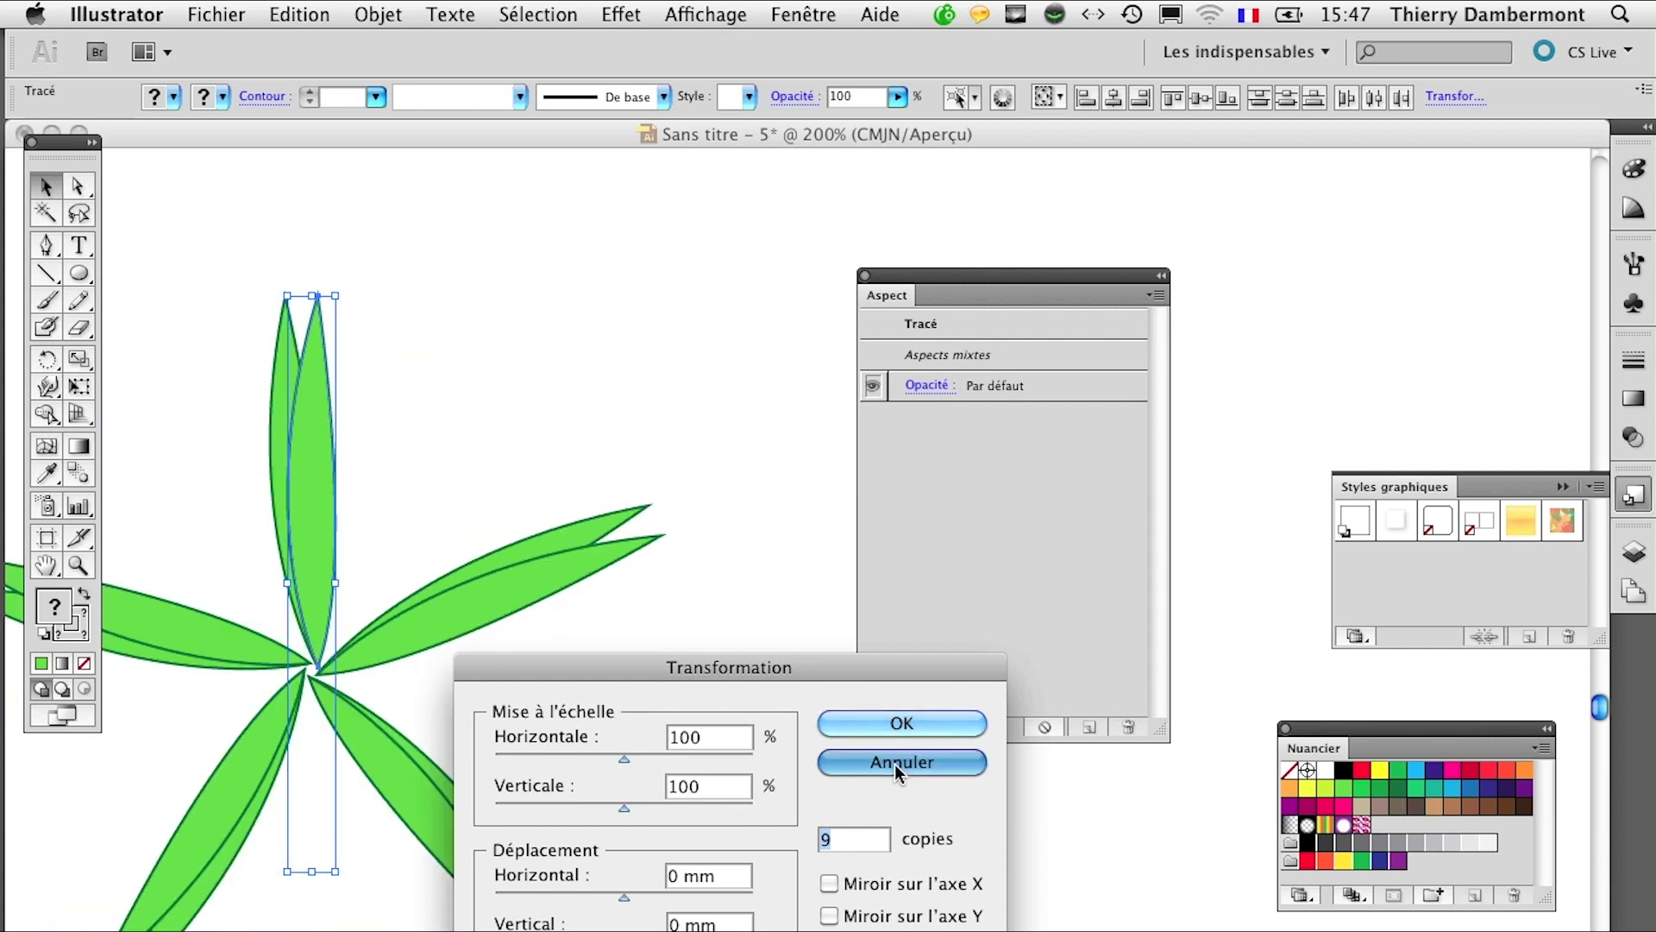
Step: Group the leaf with its invisible anchor point, and show the group in an enlarged floating layer list beside it
left_click(376, 12)
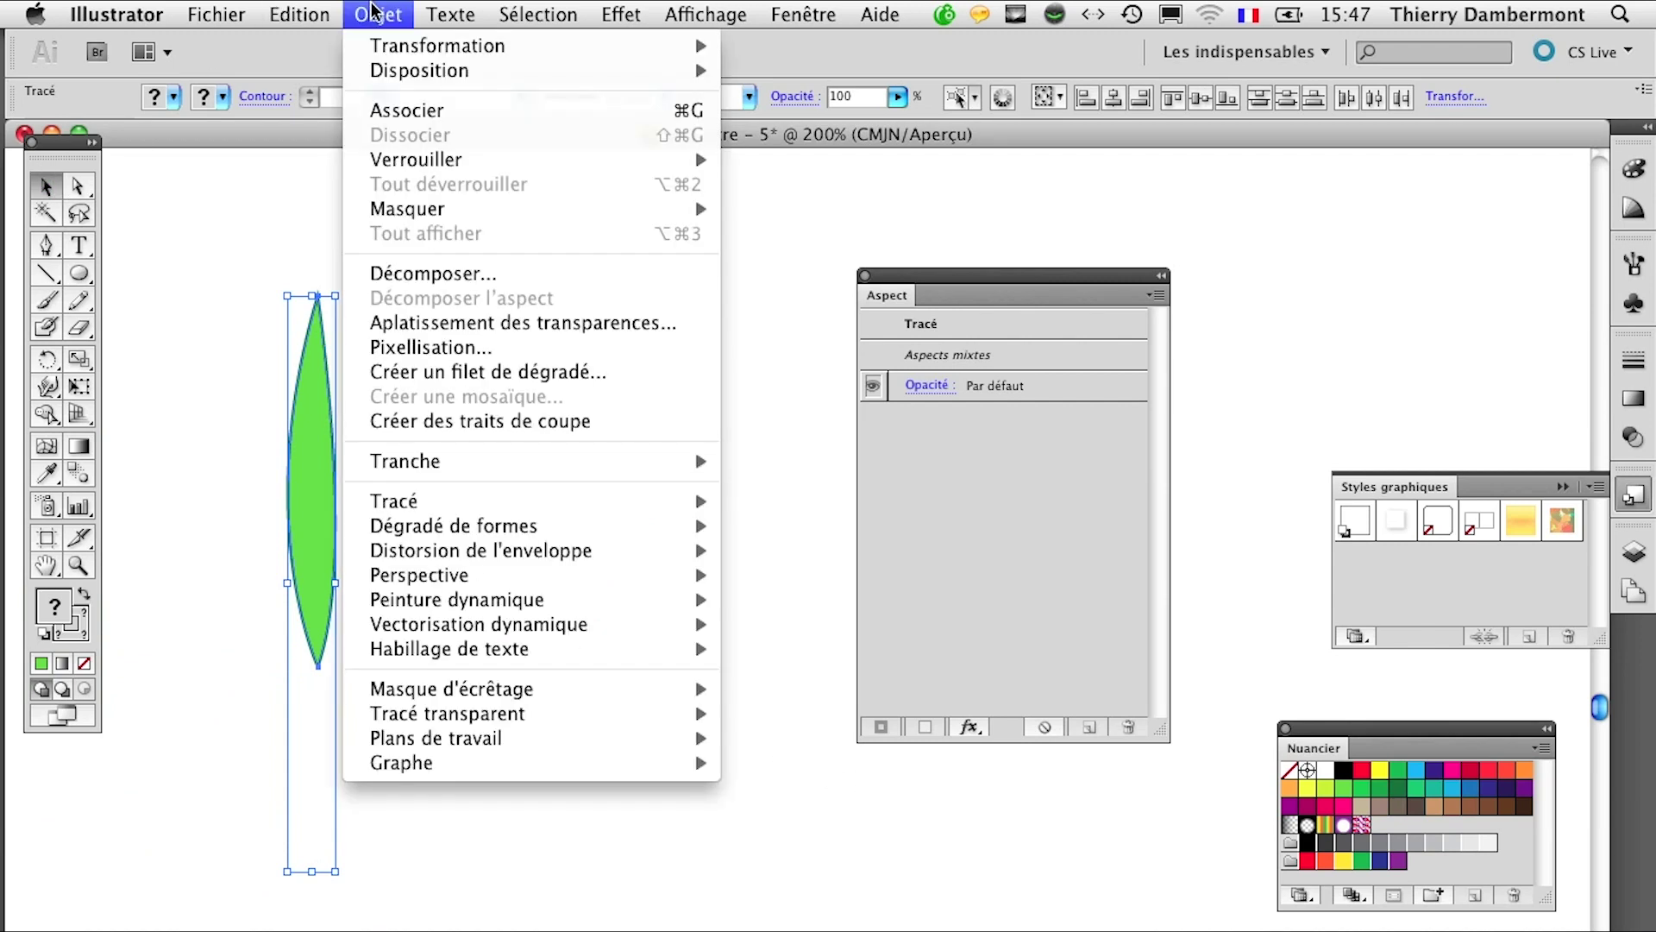
left_click(389, 105)
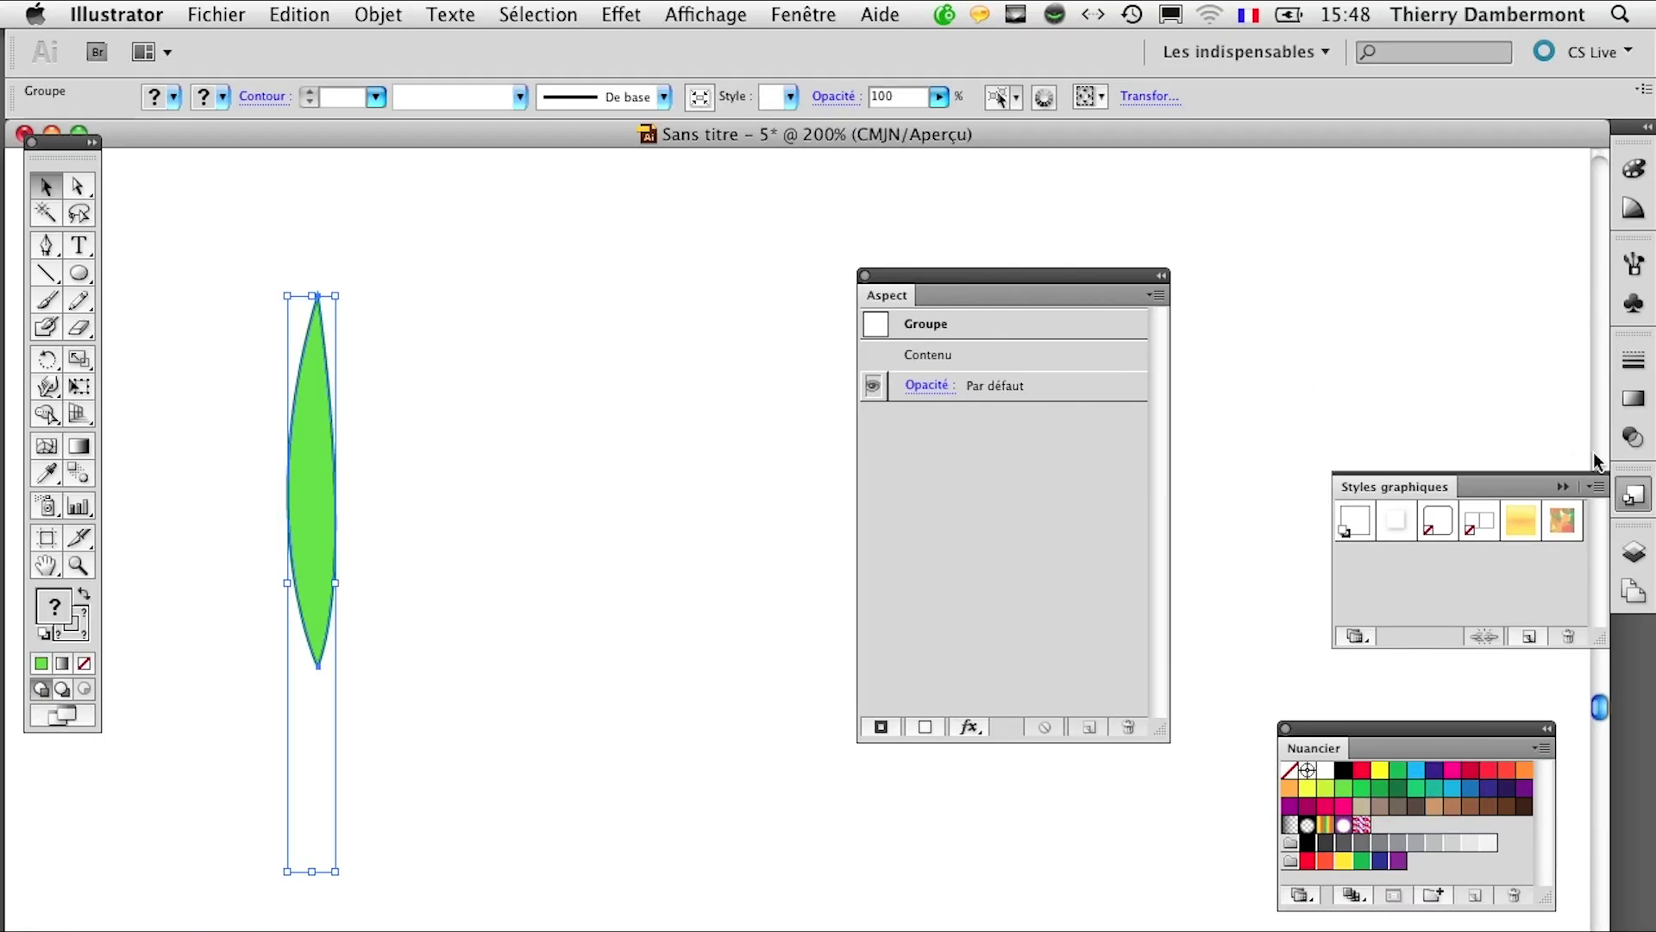
left_click(1634, 552)
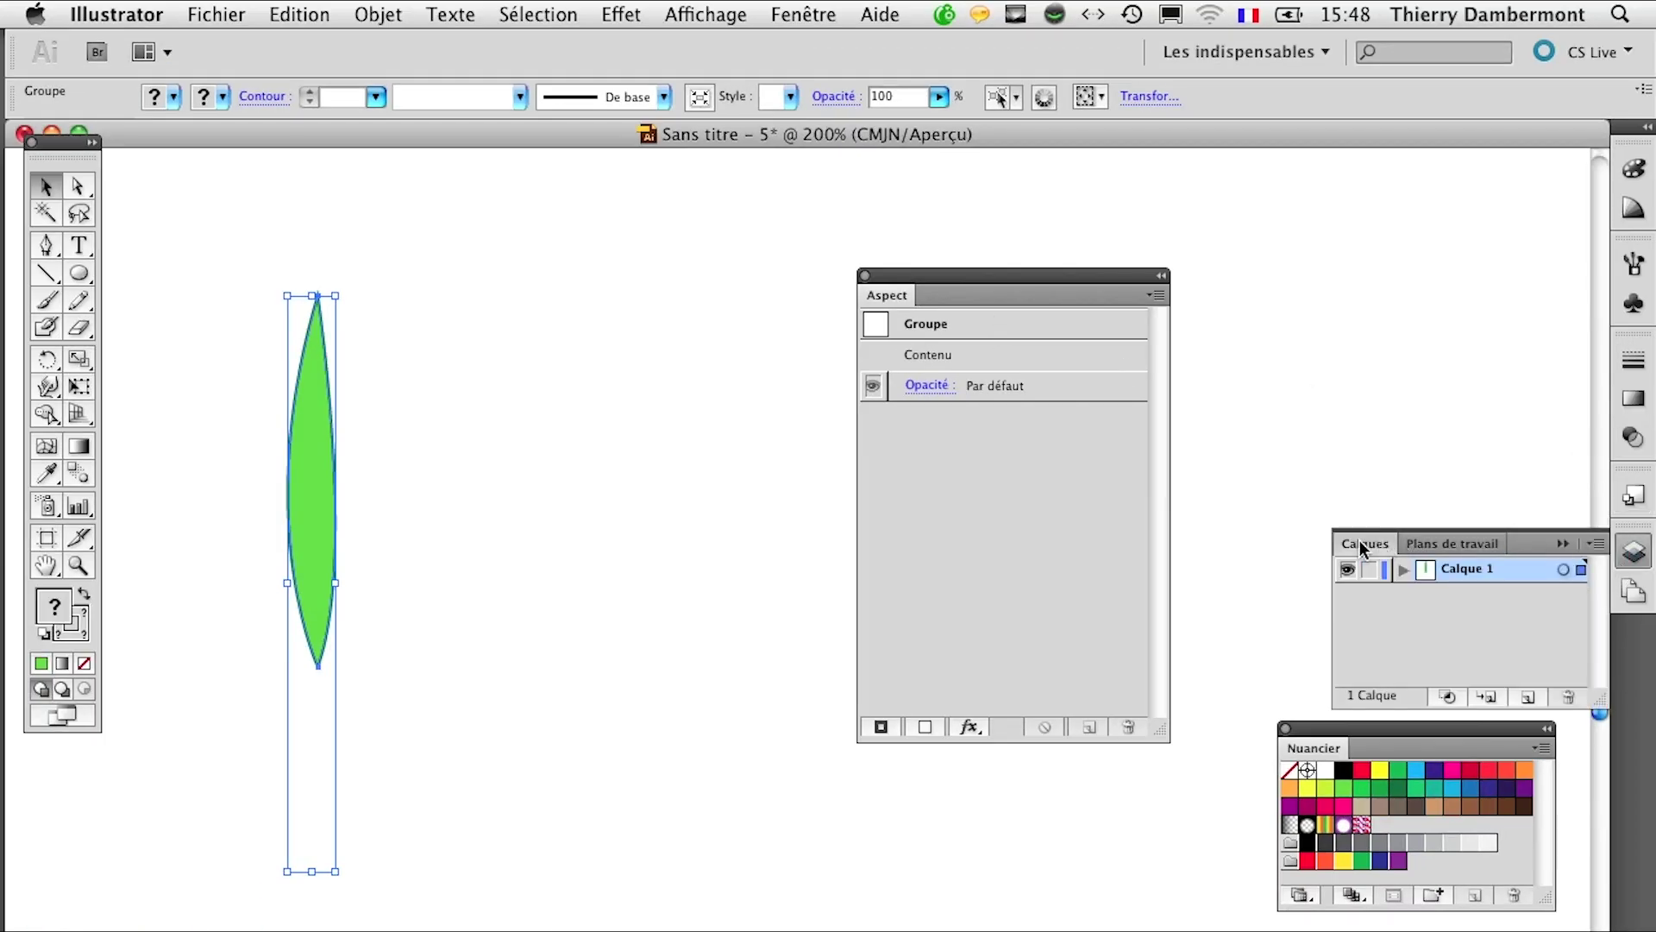
left_click_drag(1363, 547, 502, 522)
left_click(536, 543)
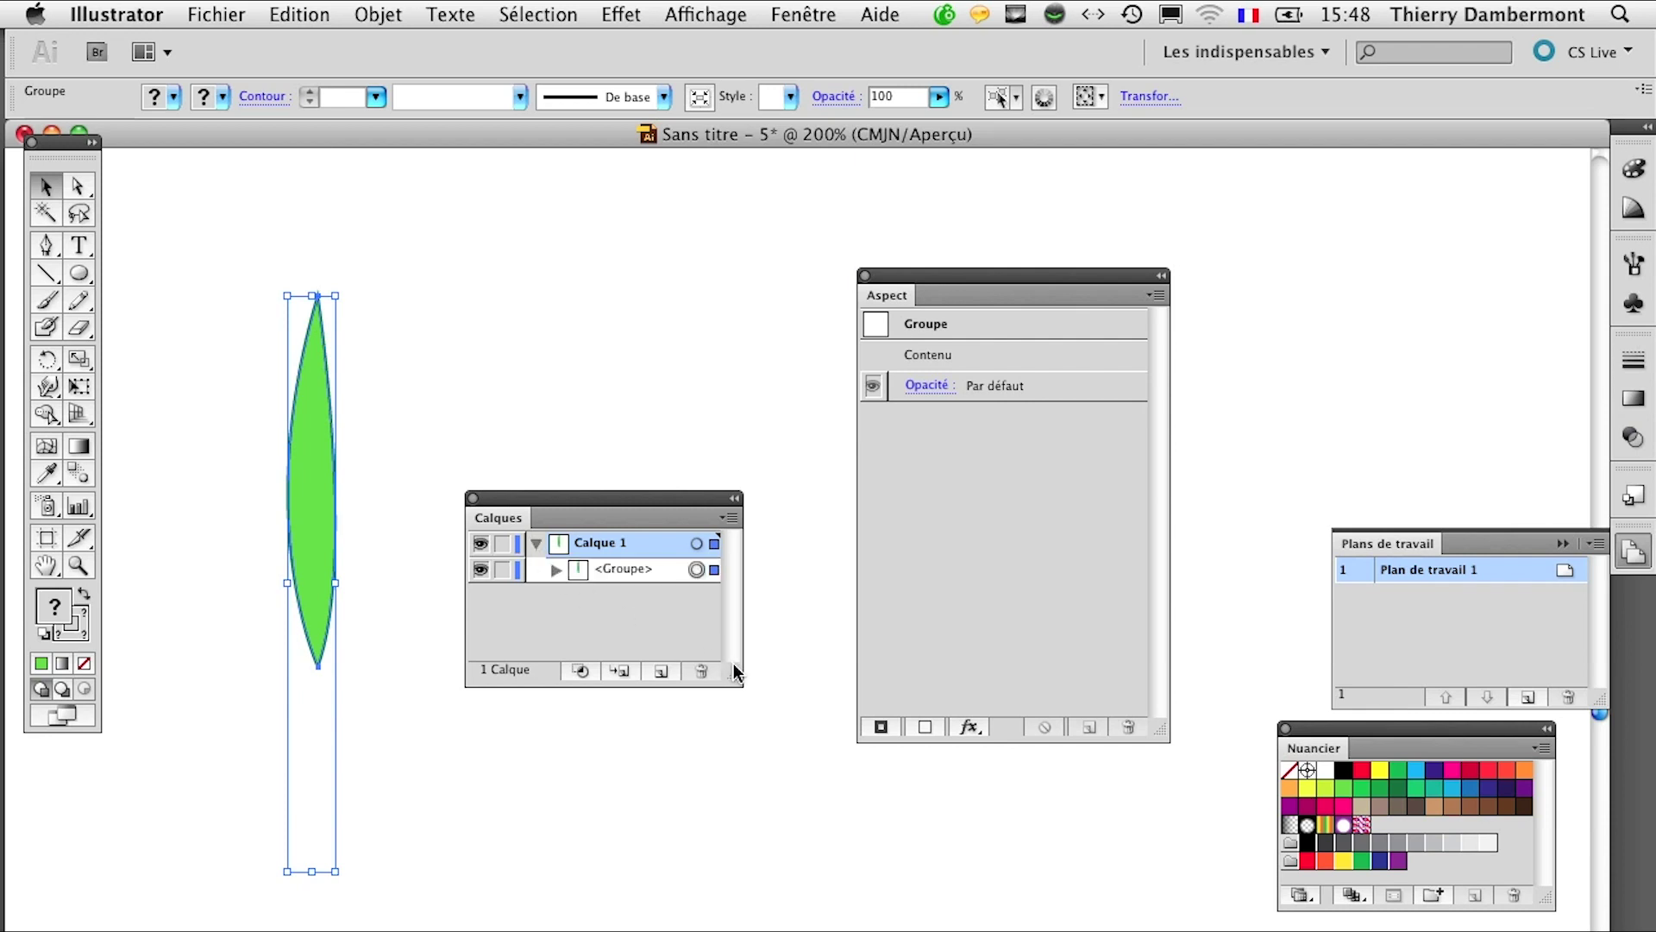
left_click_drag(735, 673, 806, 923)
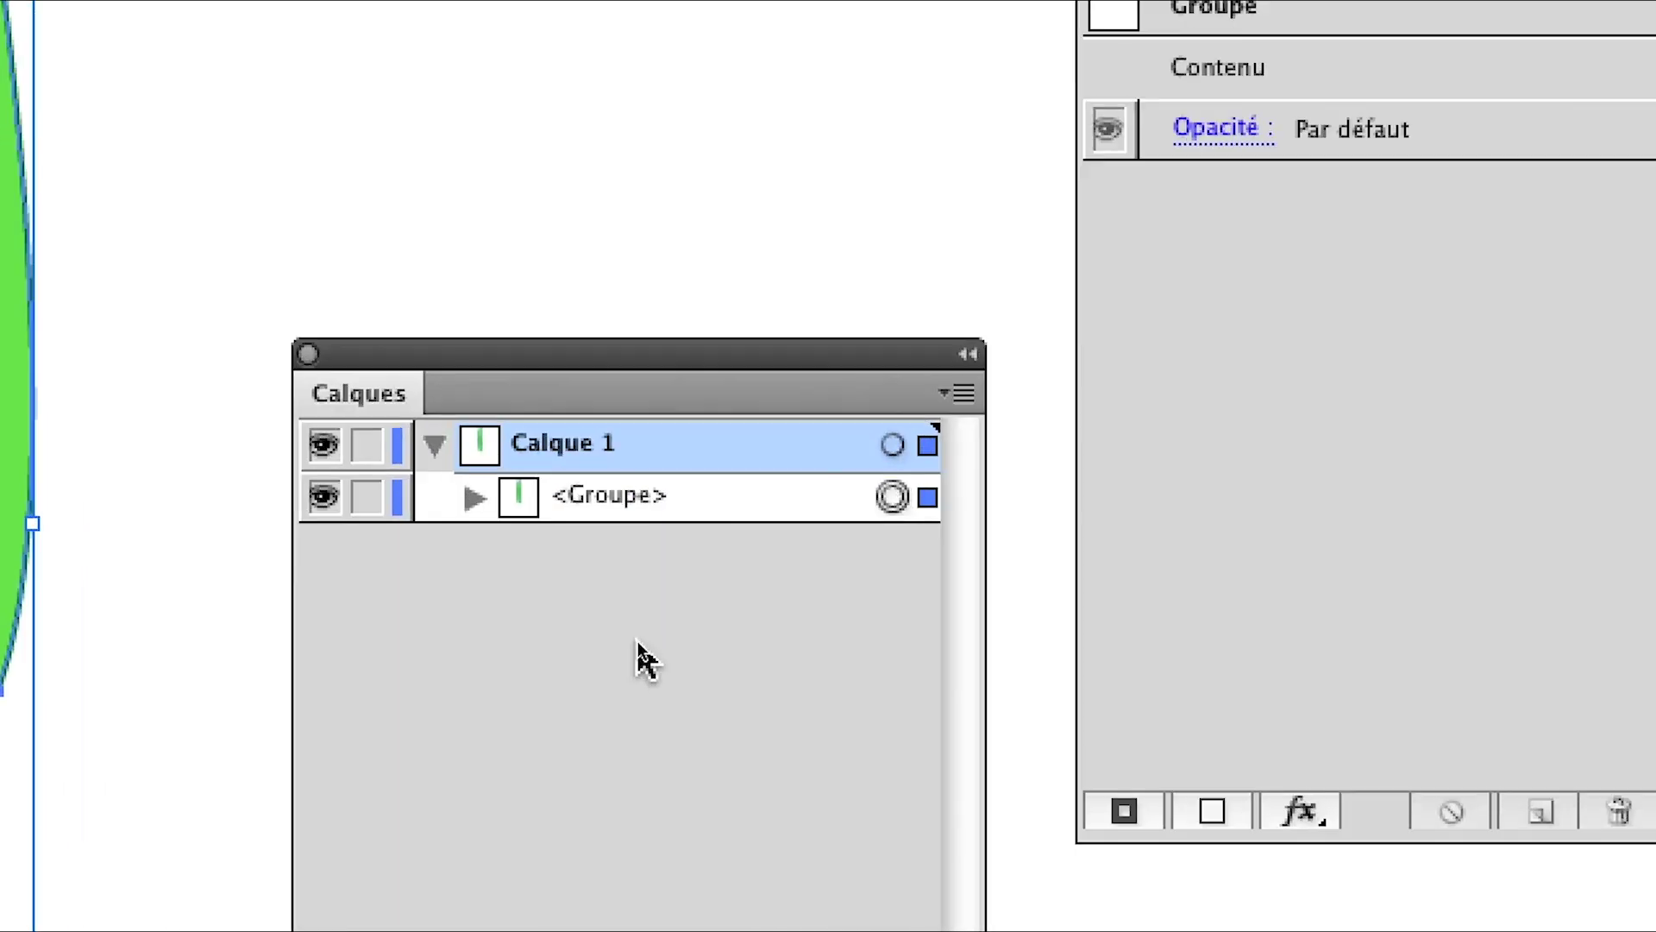
Step: Inspect the group's paths and the invisible path's stroke and fill, and target the whole group again
left_click(474, 497)
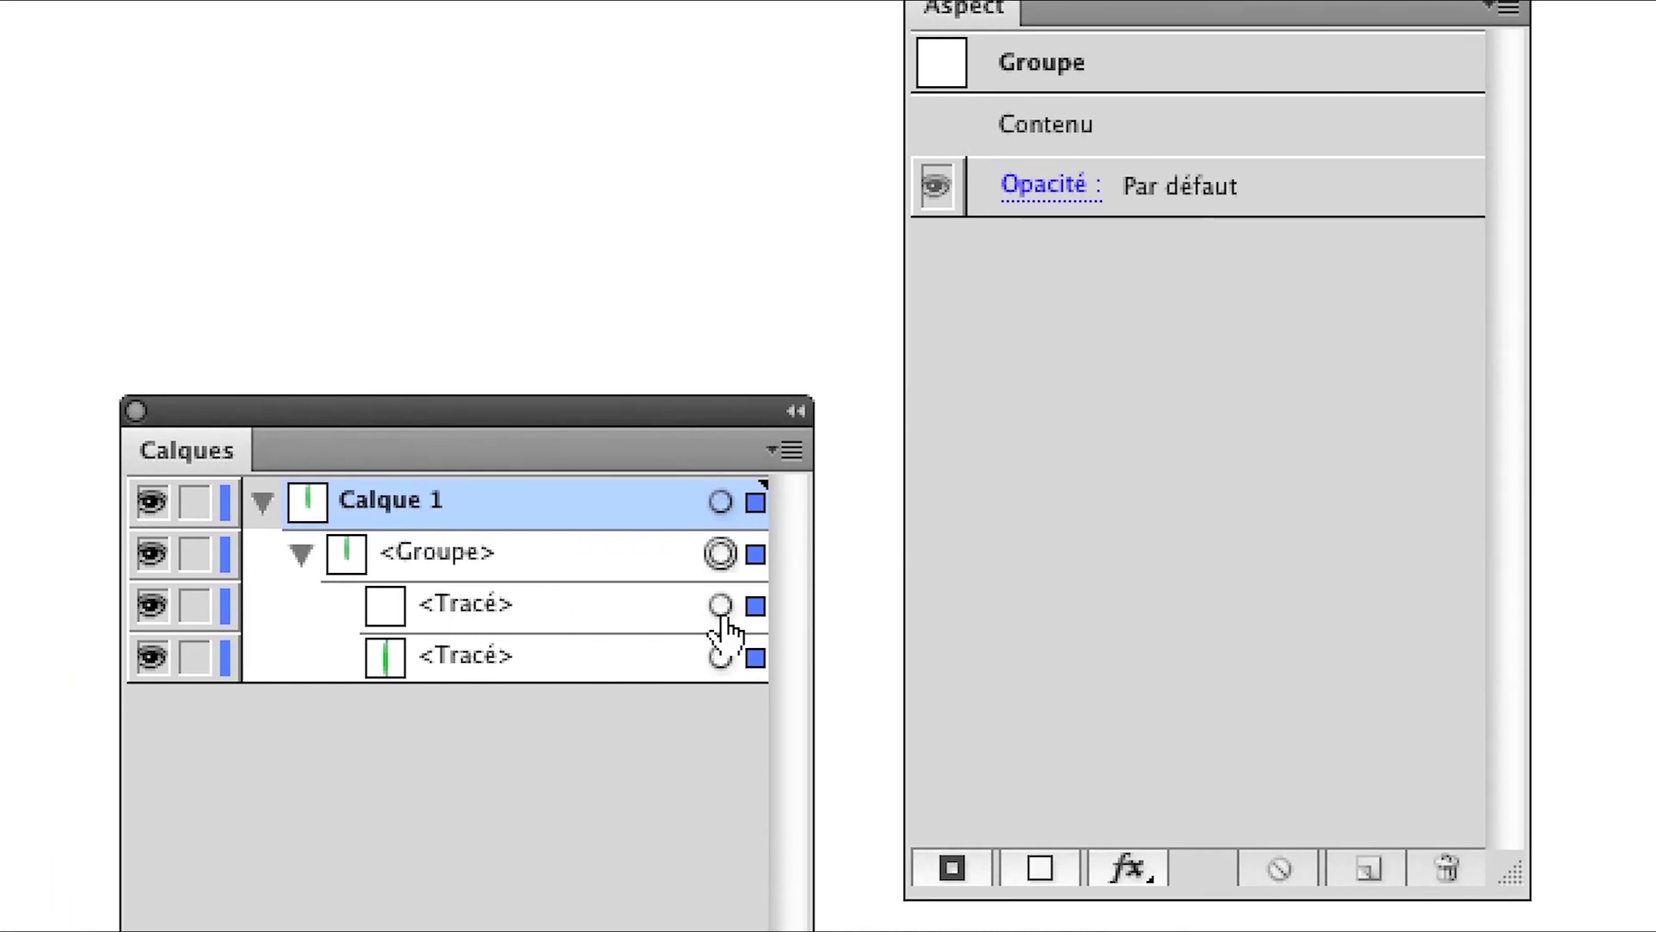
left_click(997, 639)
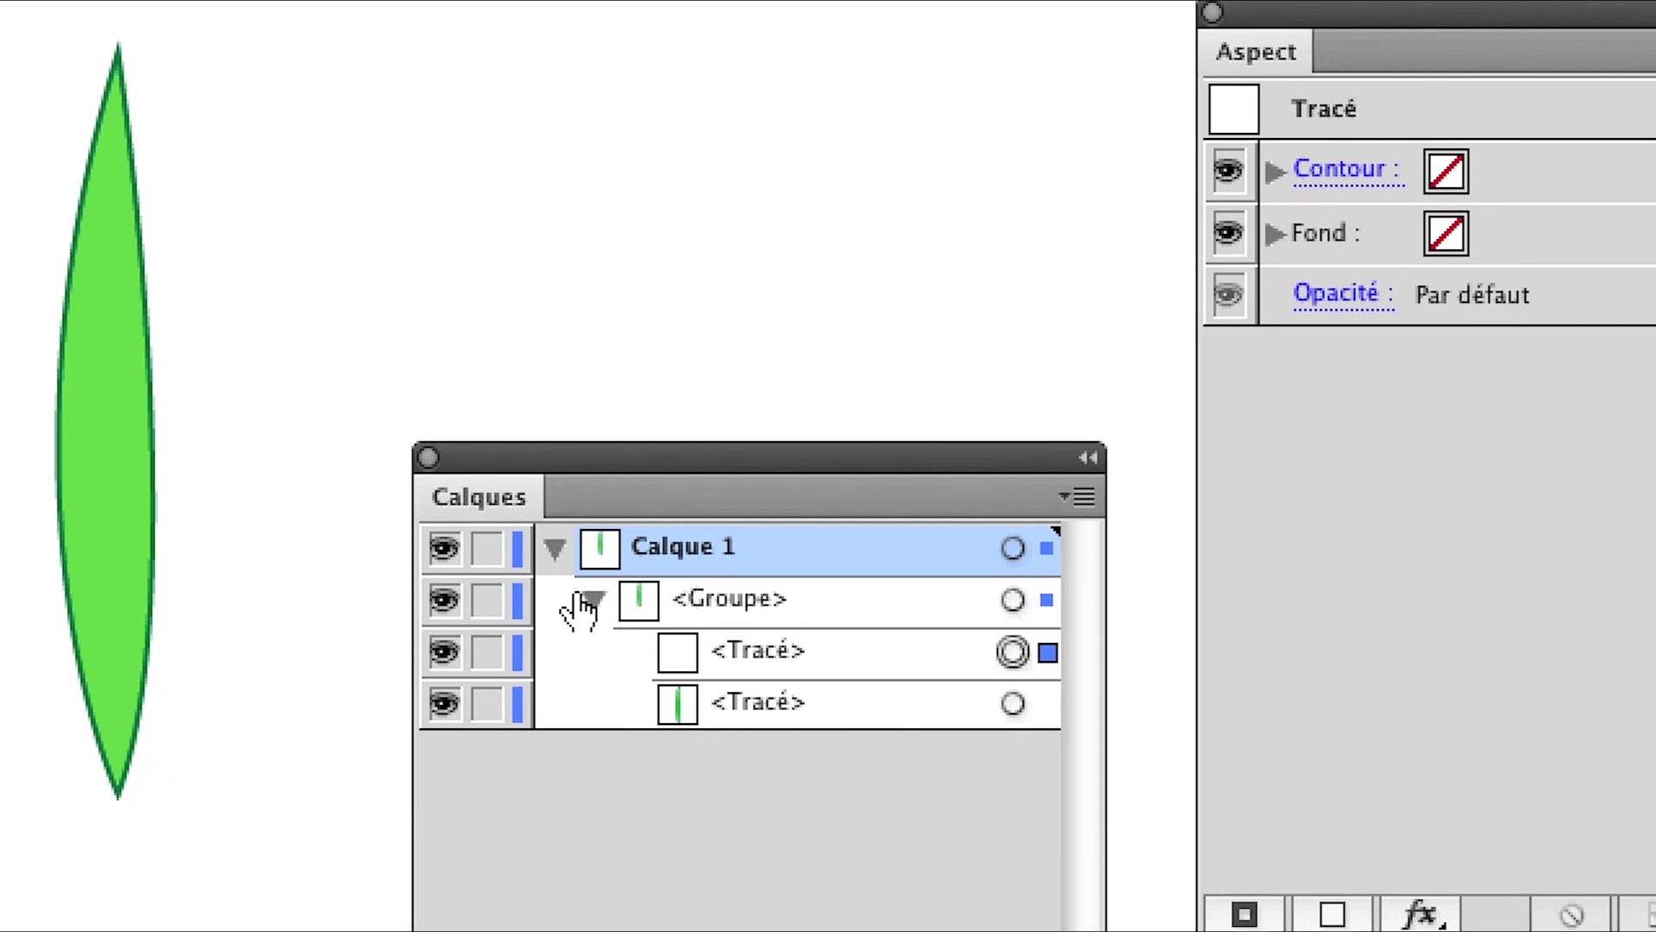
left_click(587, 601)
left_click(1013, 602)
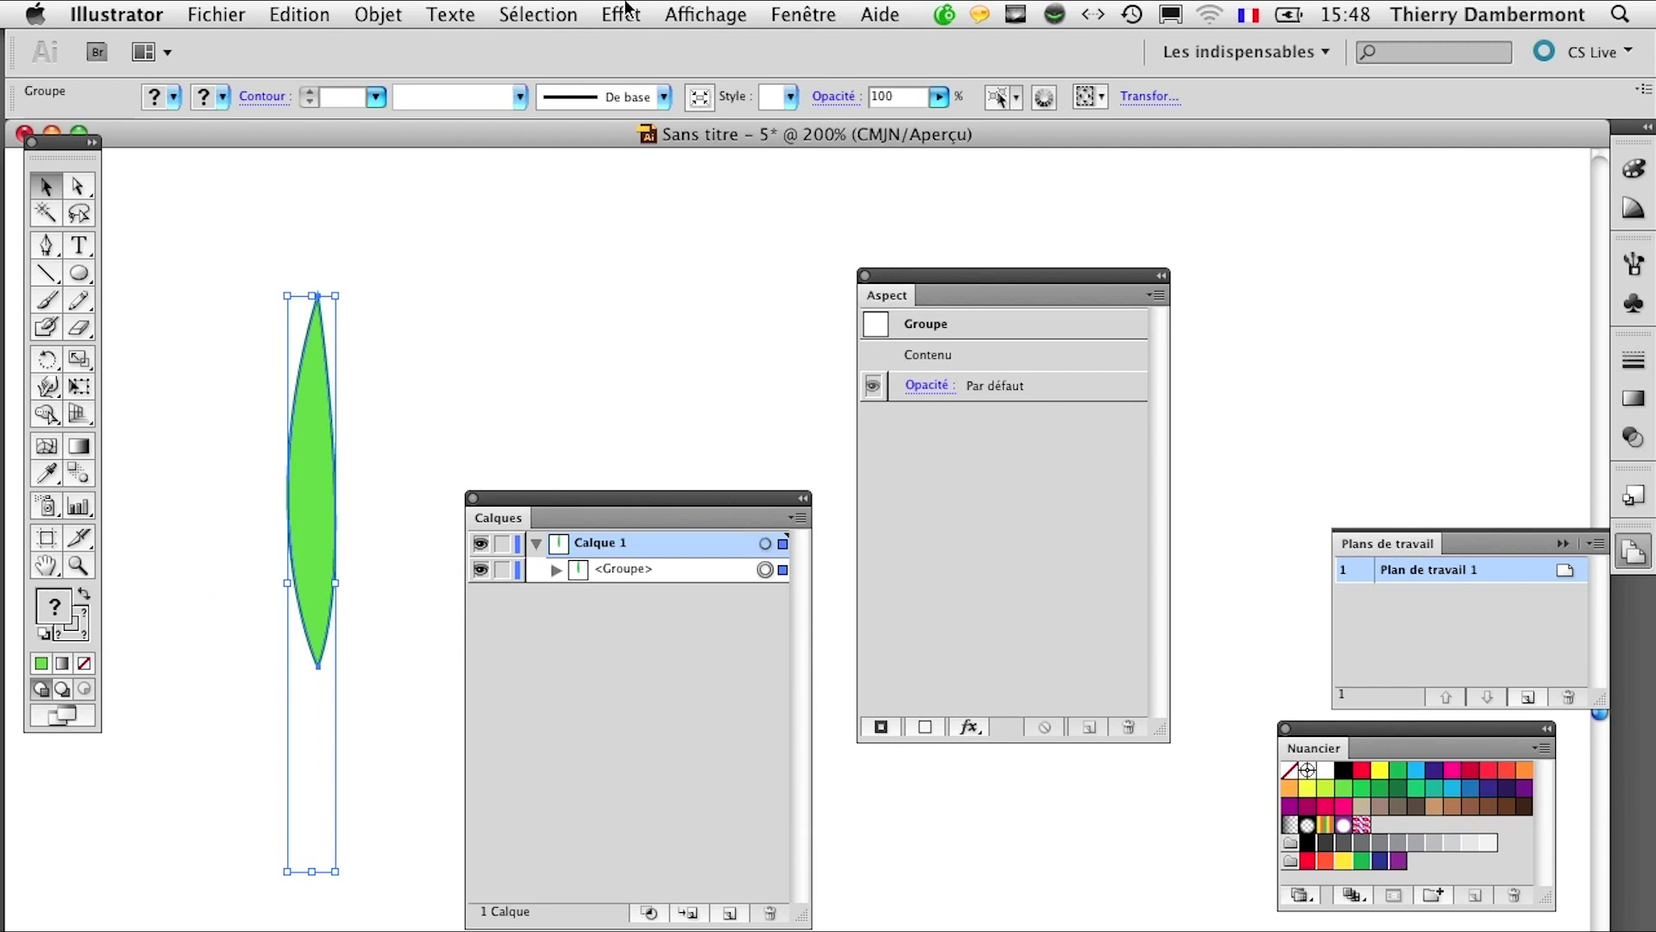
Step: Start the Transformation distortion effect on the group and set it to 9 copies
left_click(627, 12)
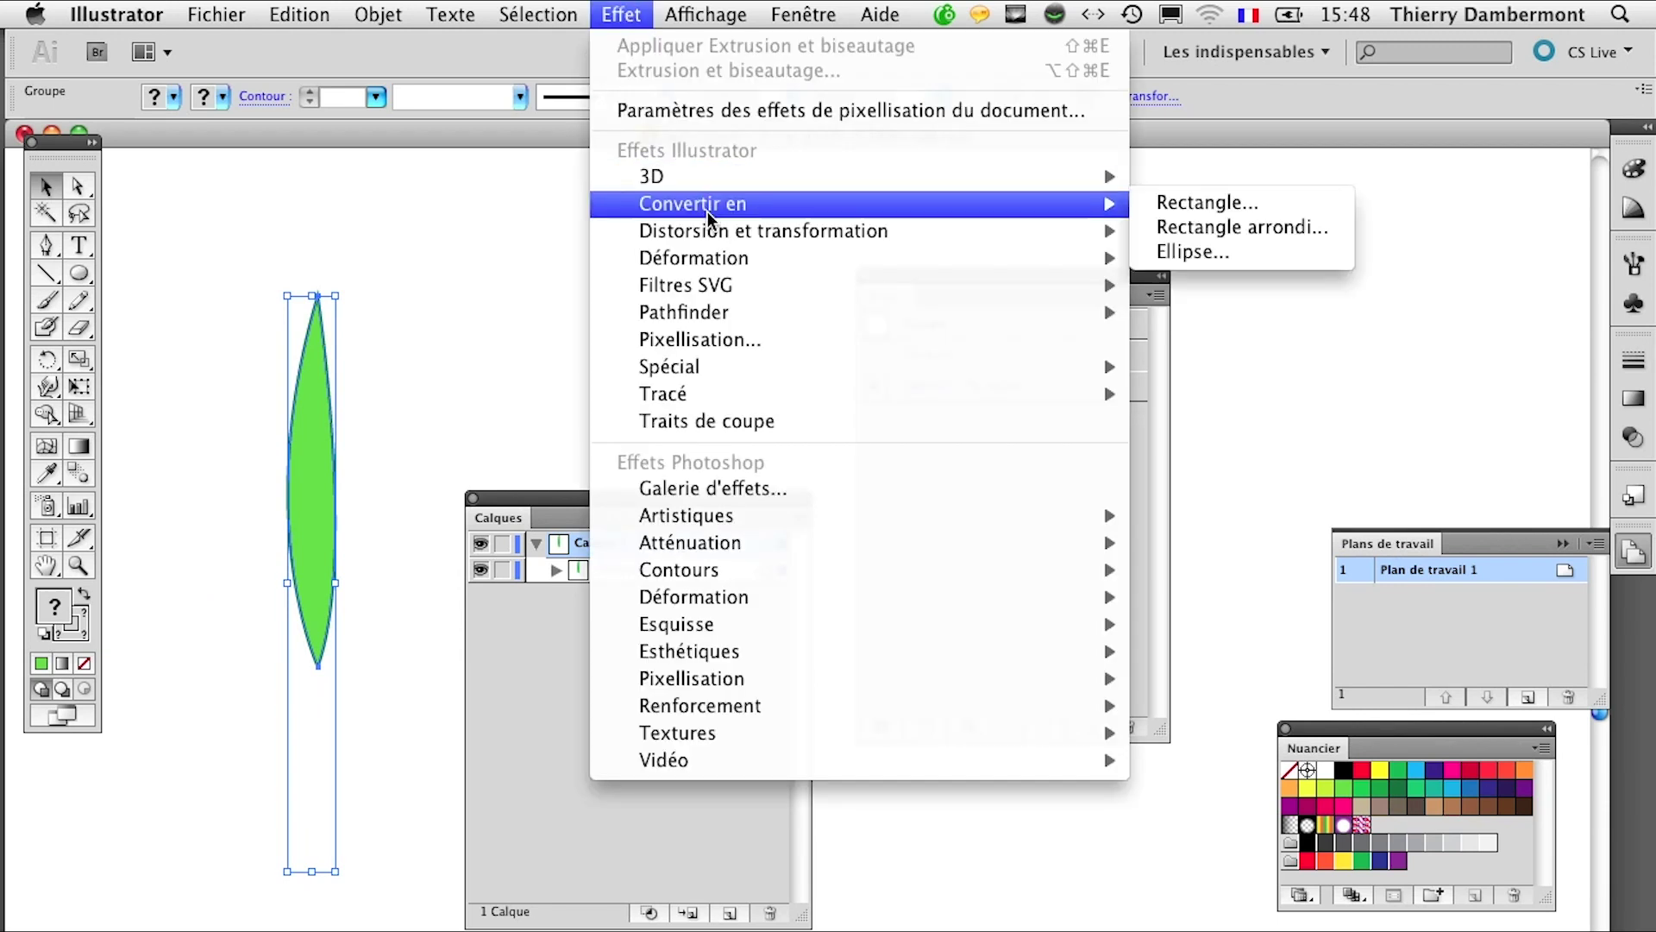
mouse_move(935, 232)
left_click(1264, 352)
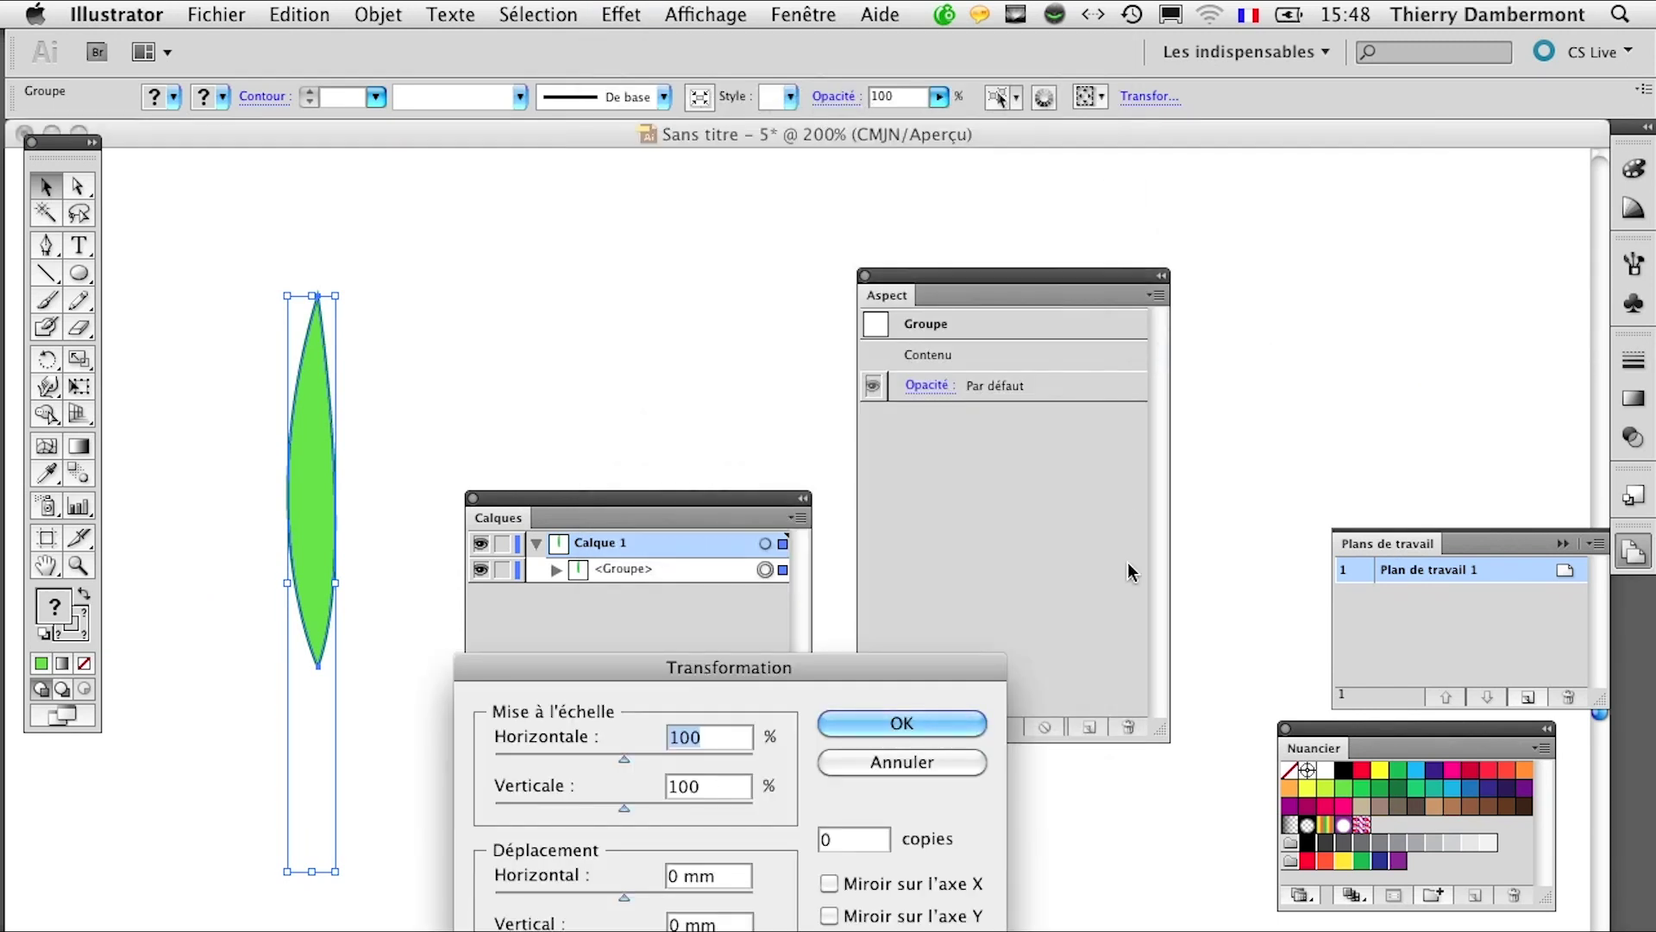
double_click(830, 838)
type("9")
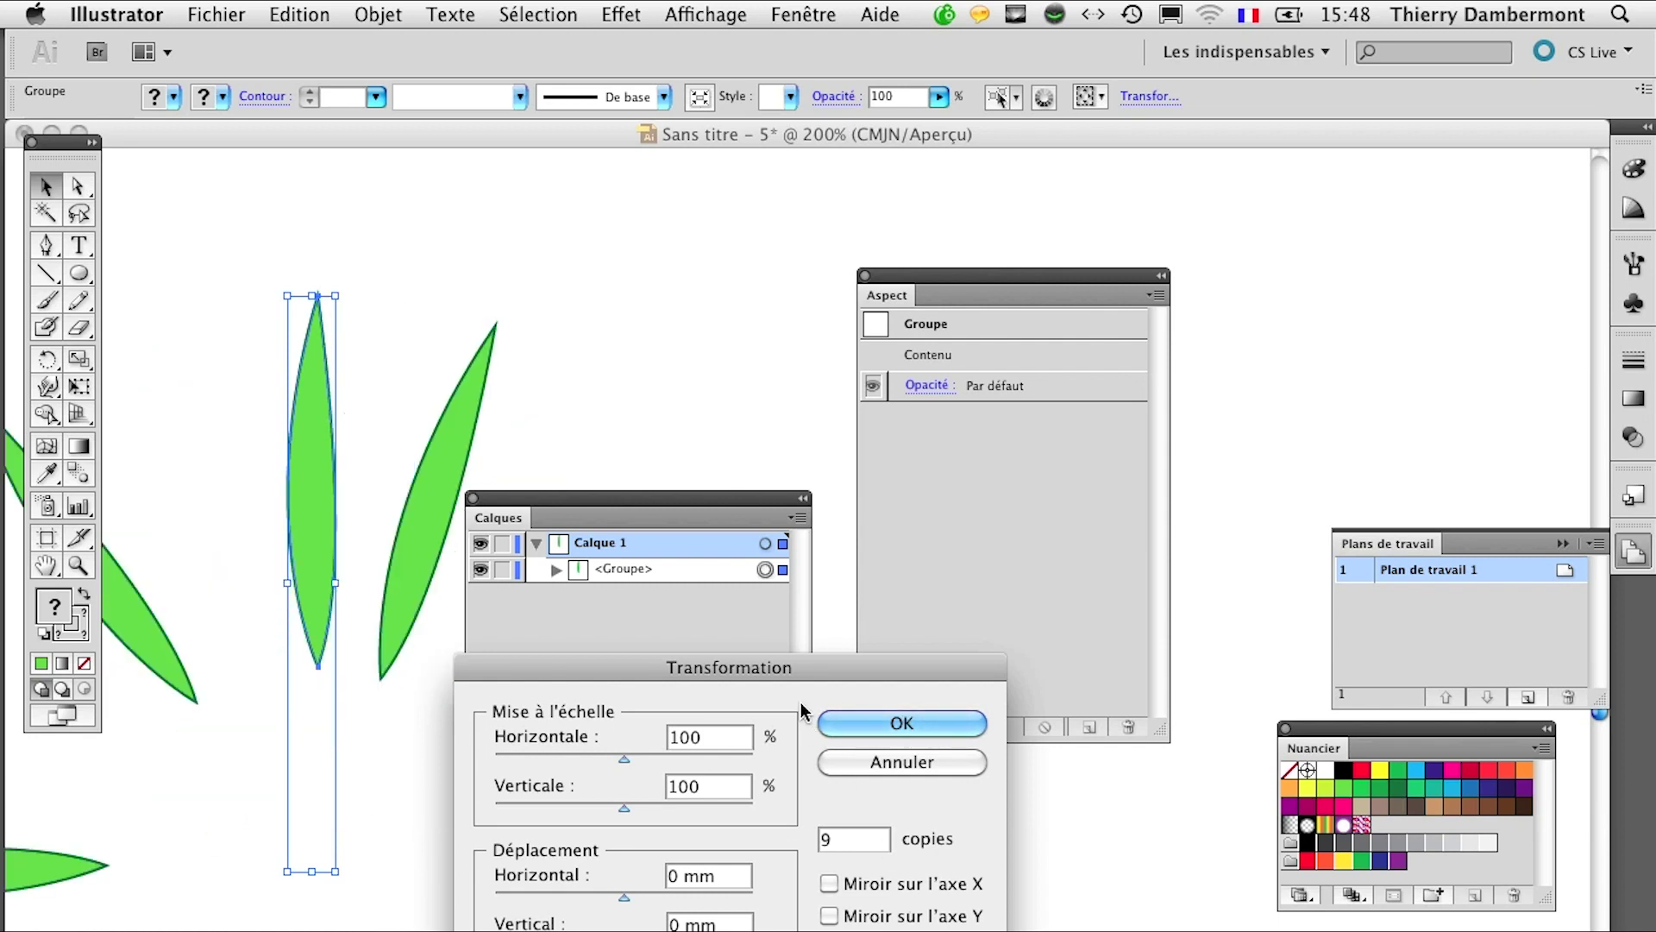
Step: Adjust the rotation angle until the copies fan out evenly around the invisible pivot point, and apply the effect
left_click_drag(795, 673, 1106, 540)
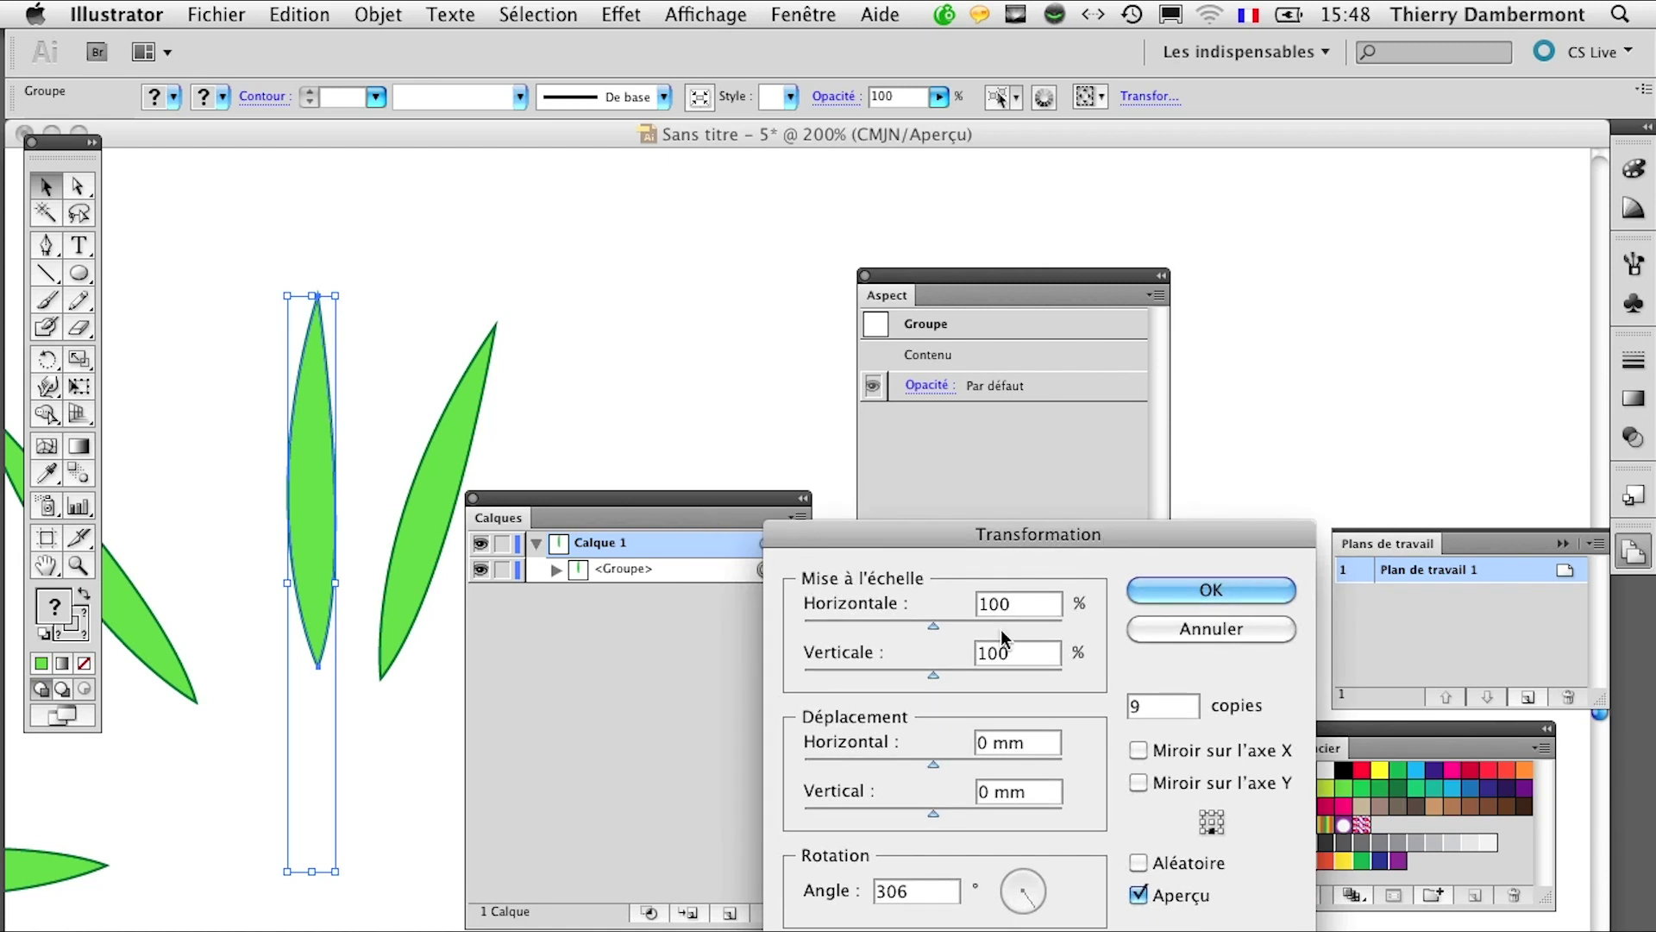
left_click_drag(1020, 900, 1021, 888)
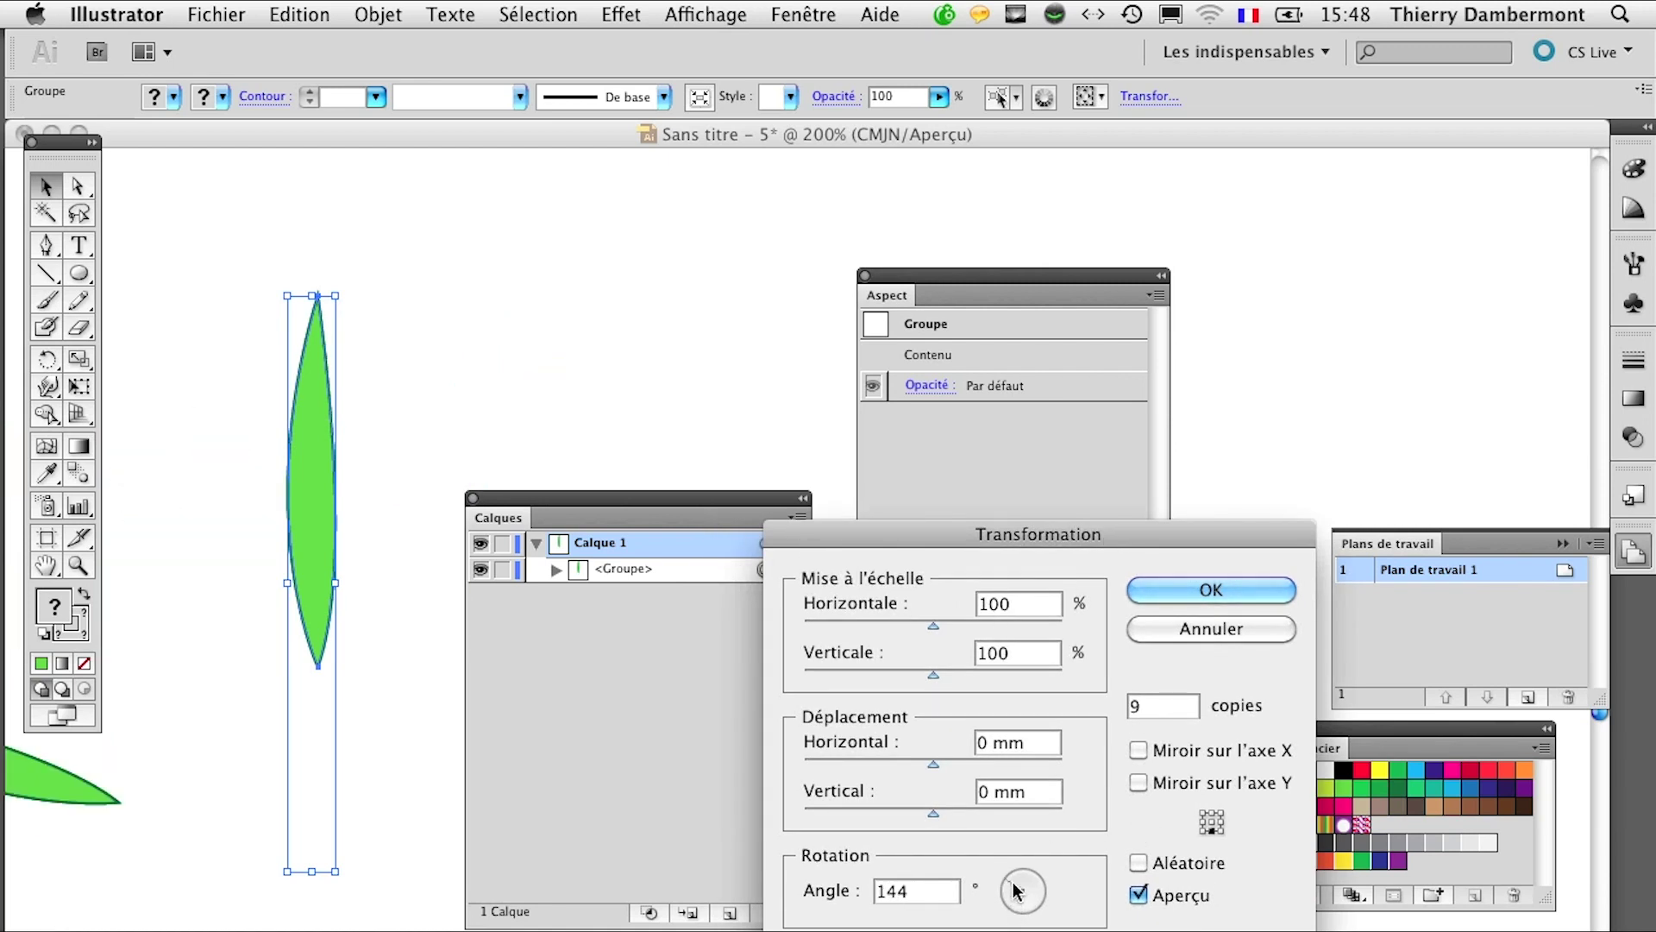
key("super+minus")
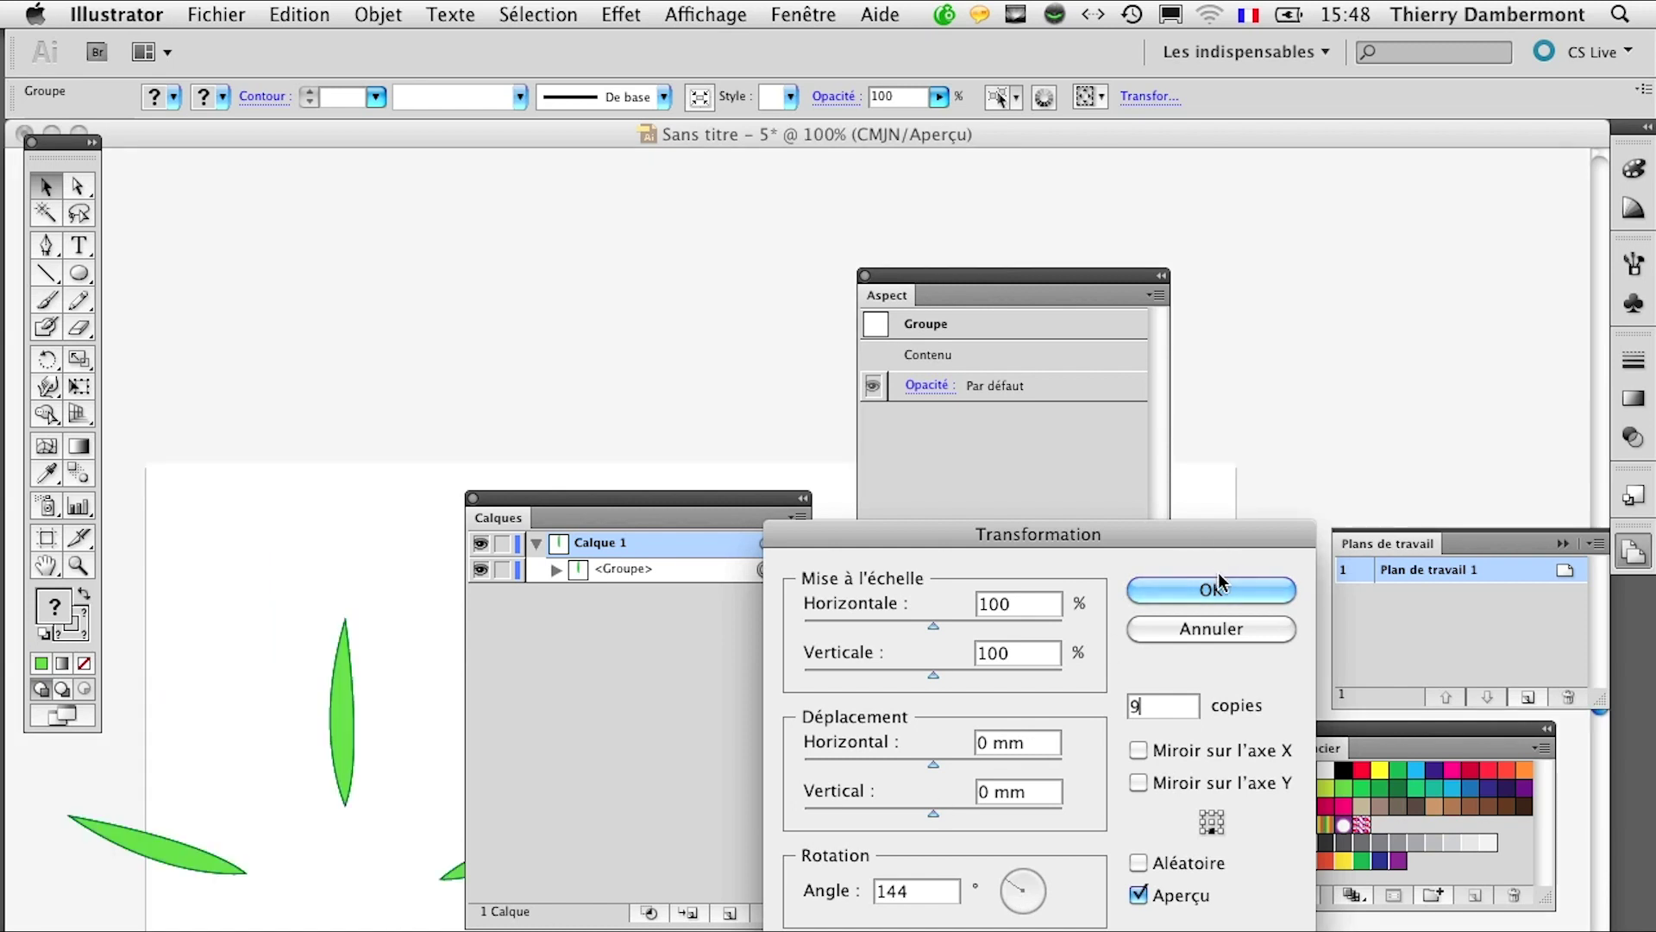
left_click_drag(925, 543, 990, 627)
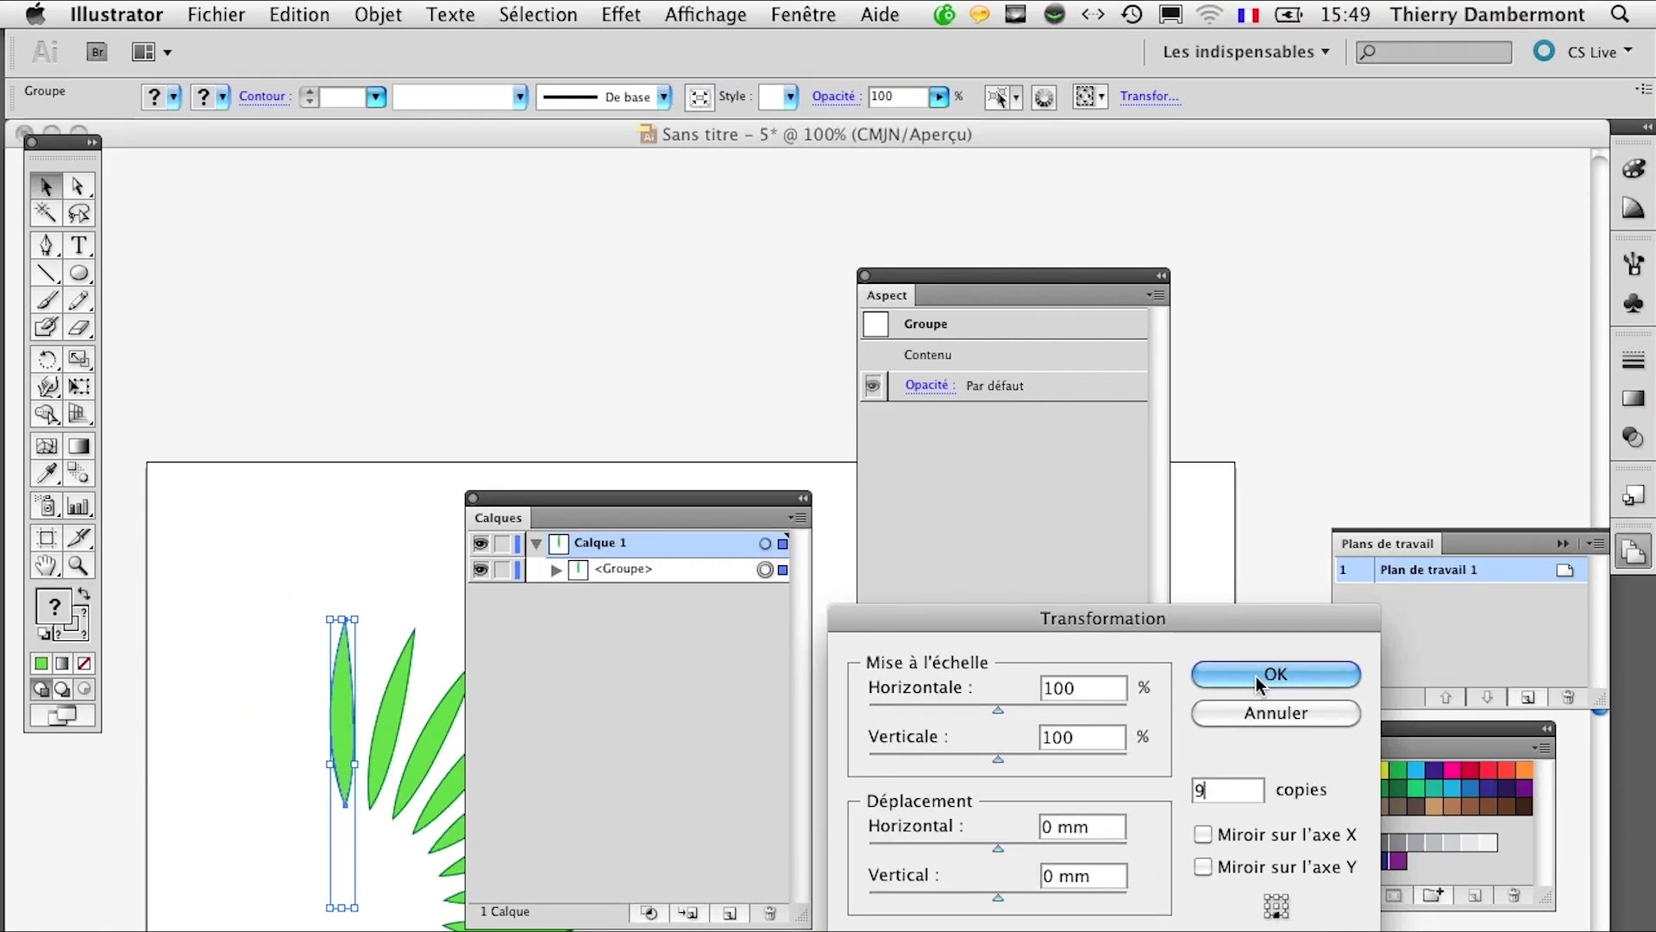
key("Return")
Step: Clear the view of the leaves, reopen the group's Transformation effect and reverse the rotation so the copies fan to the other side
left_click_drag(594, 511, 593, 164)
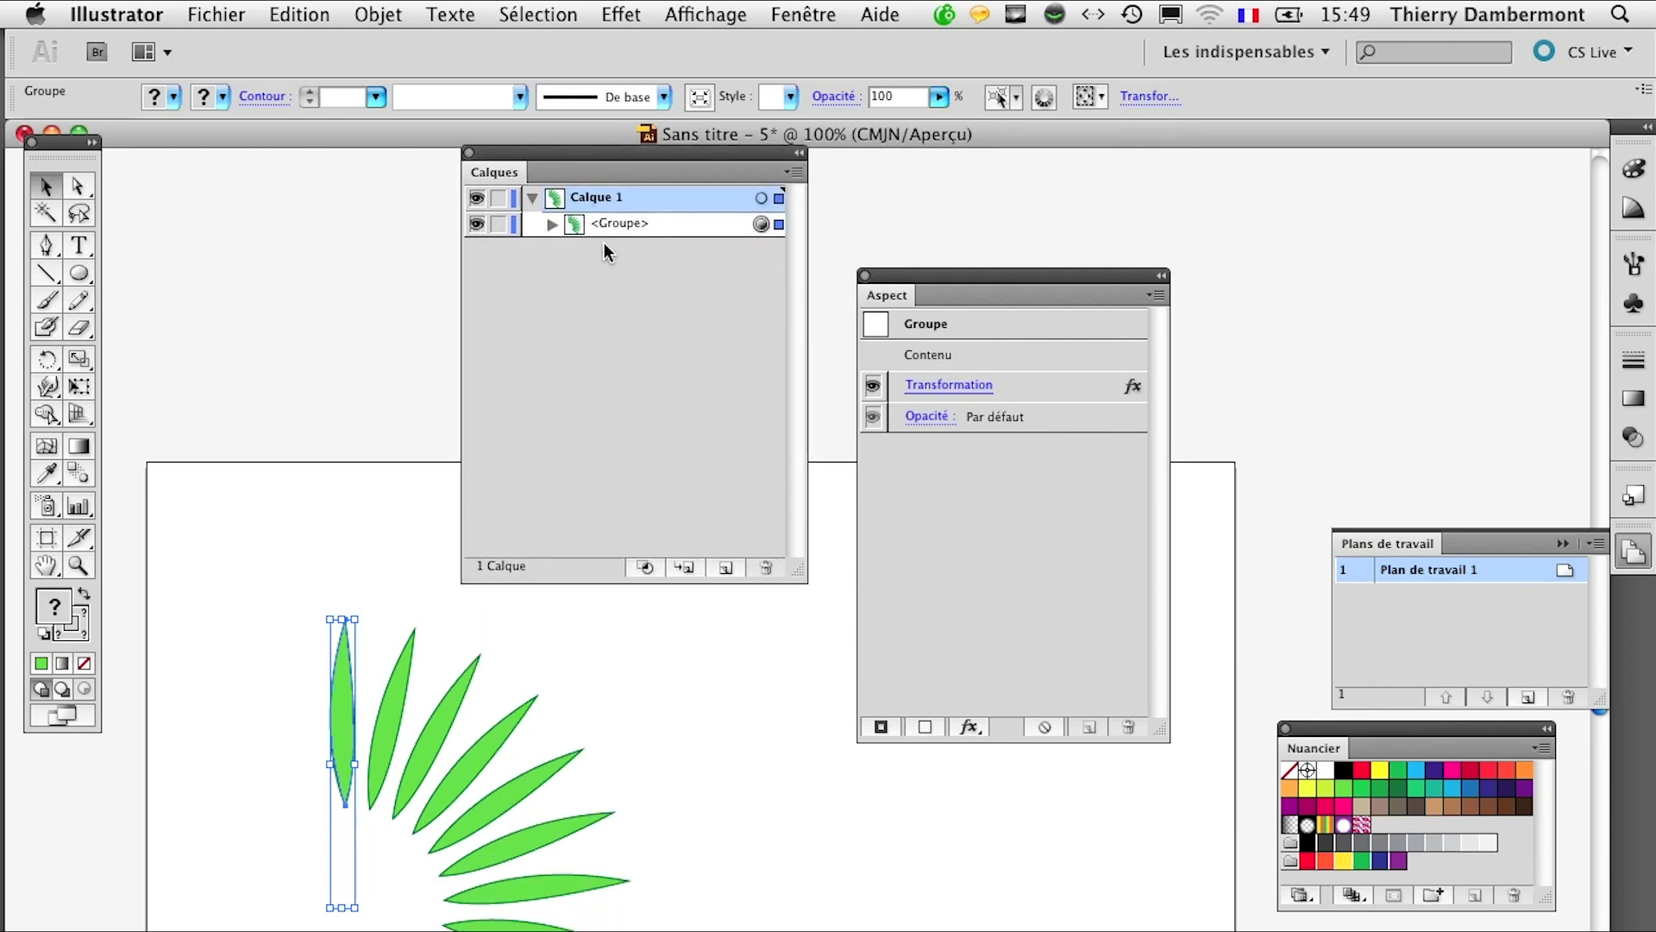
left_click(938, 390)
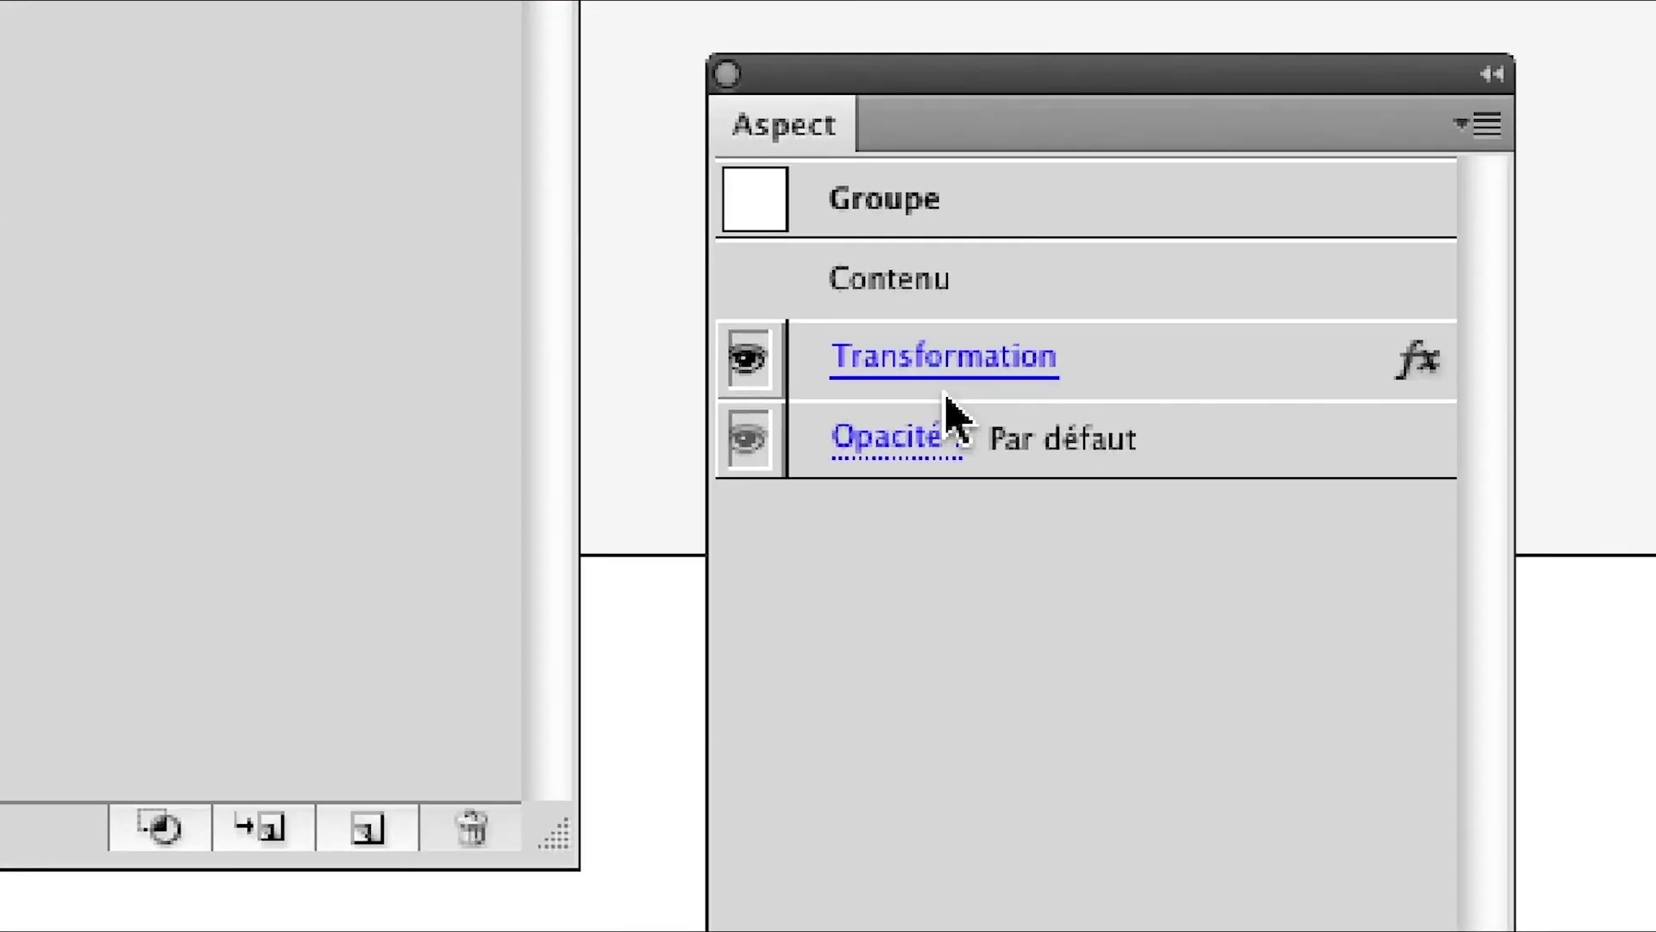
left_click(940, 360)
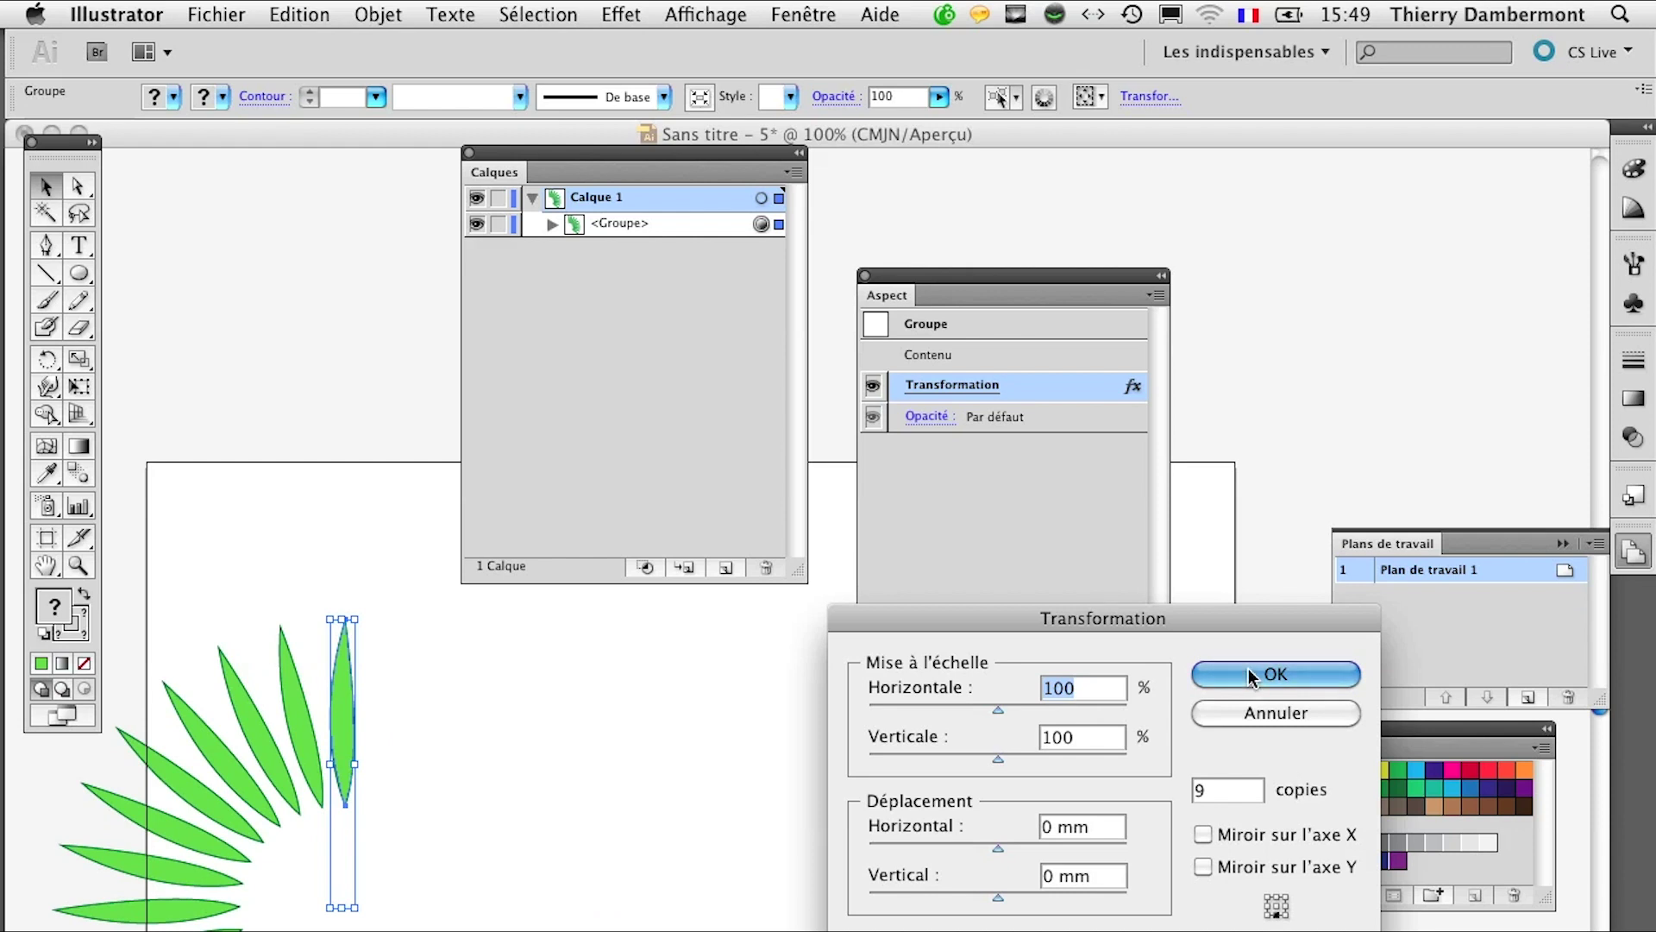
left_click(1275, 673)
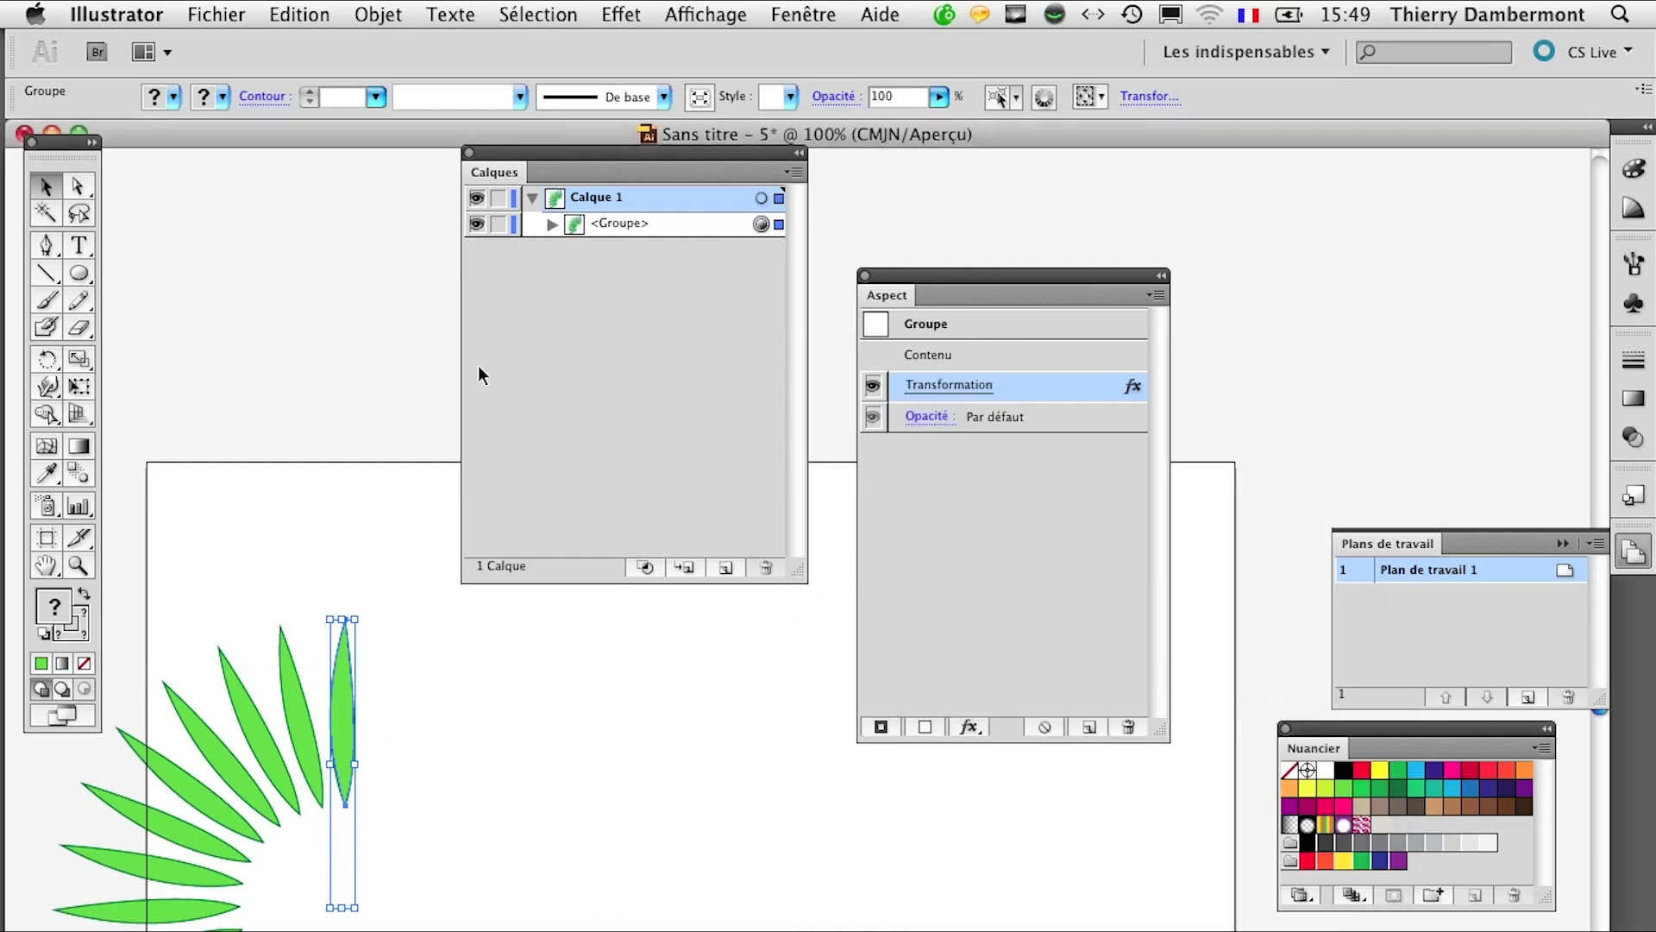
left_click(653, 12)
mouse_move(741, 230)
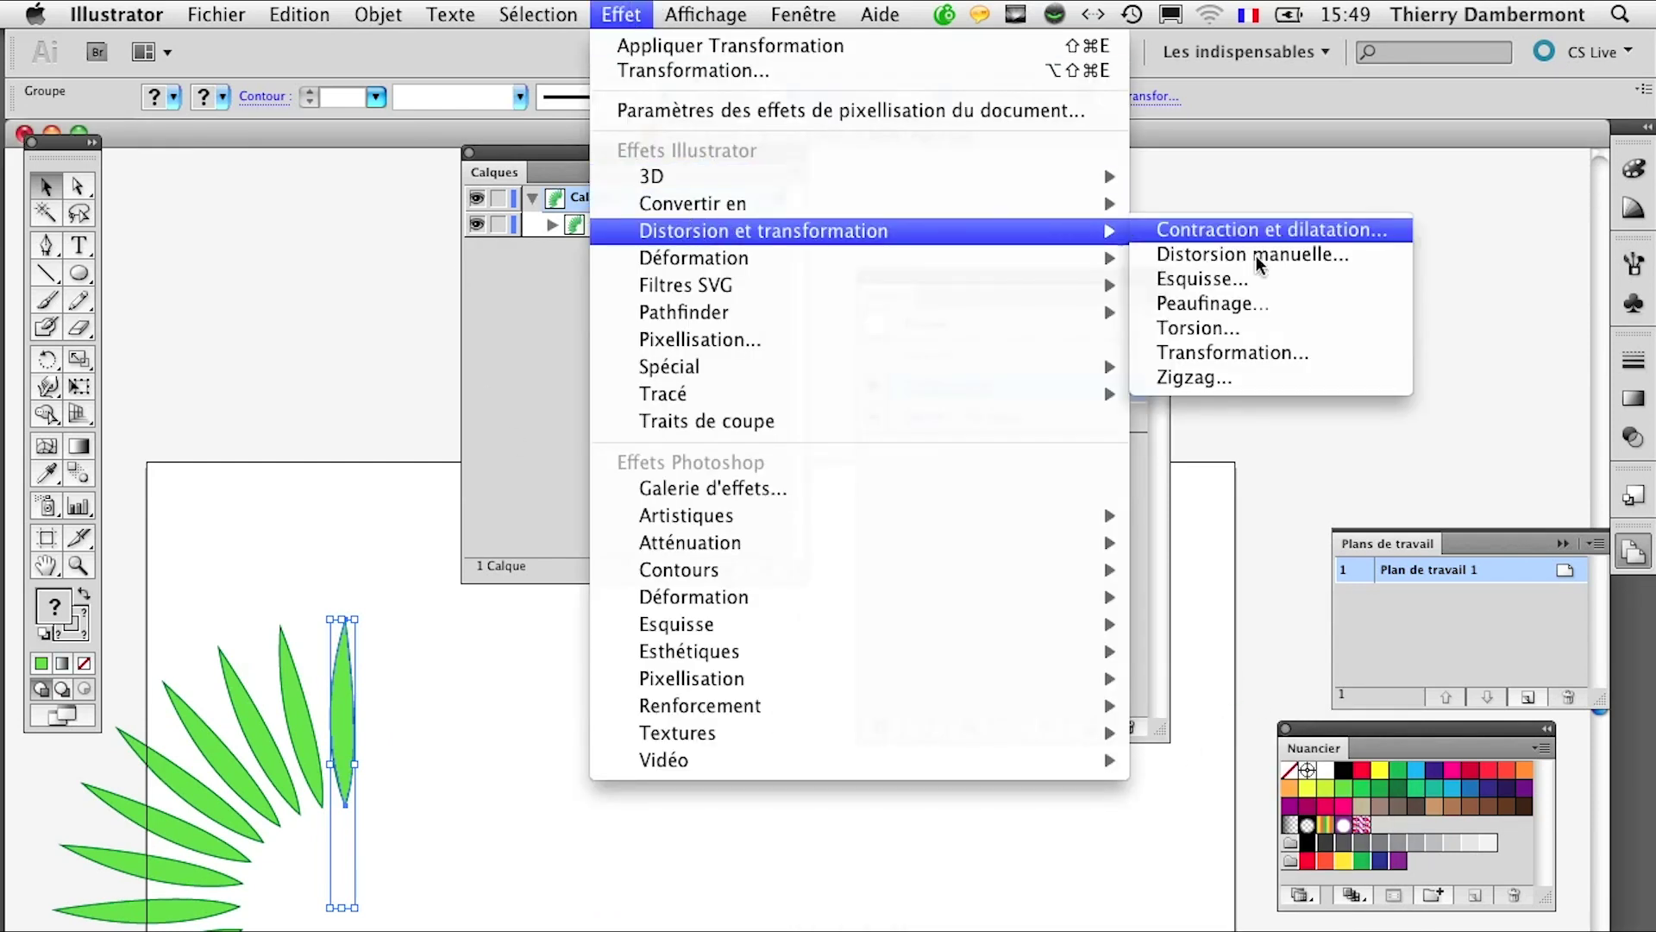
left_click(564, 337)
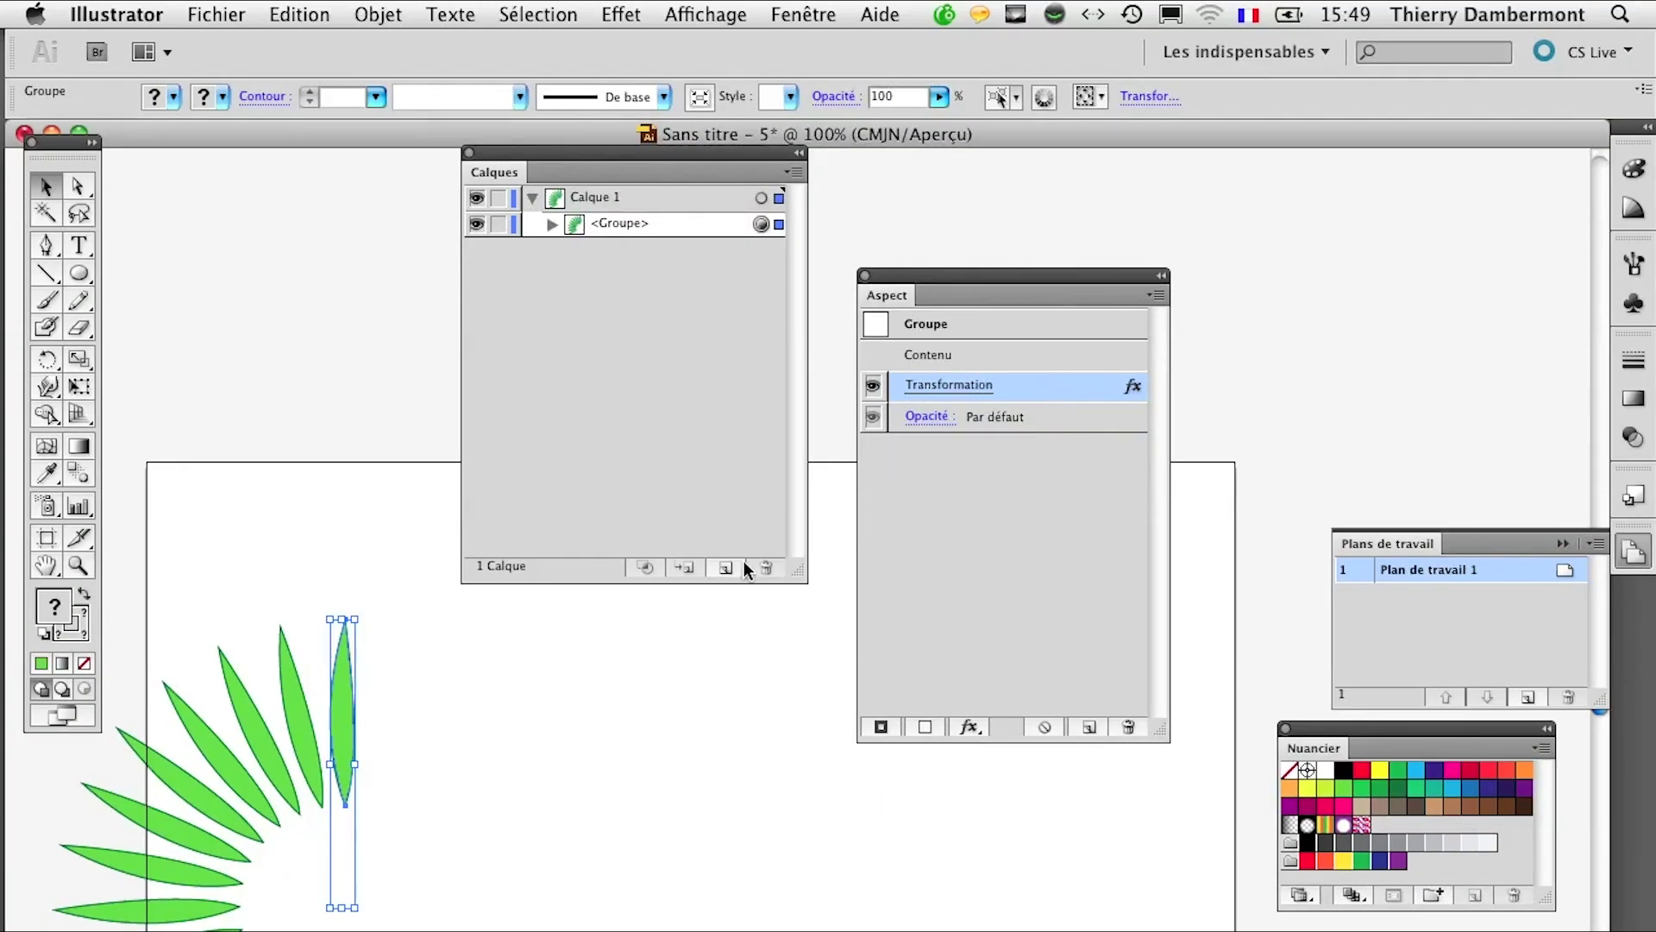
Step: Move the leaf group with its copies further onto the artboard, and shift the layer list away from the artwork
left_click(388, 549)
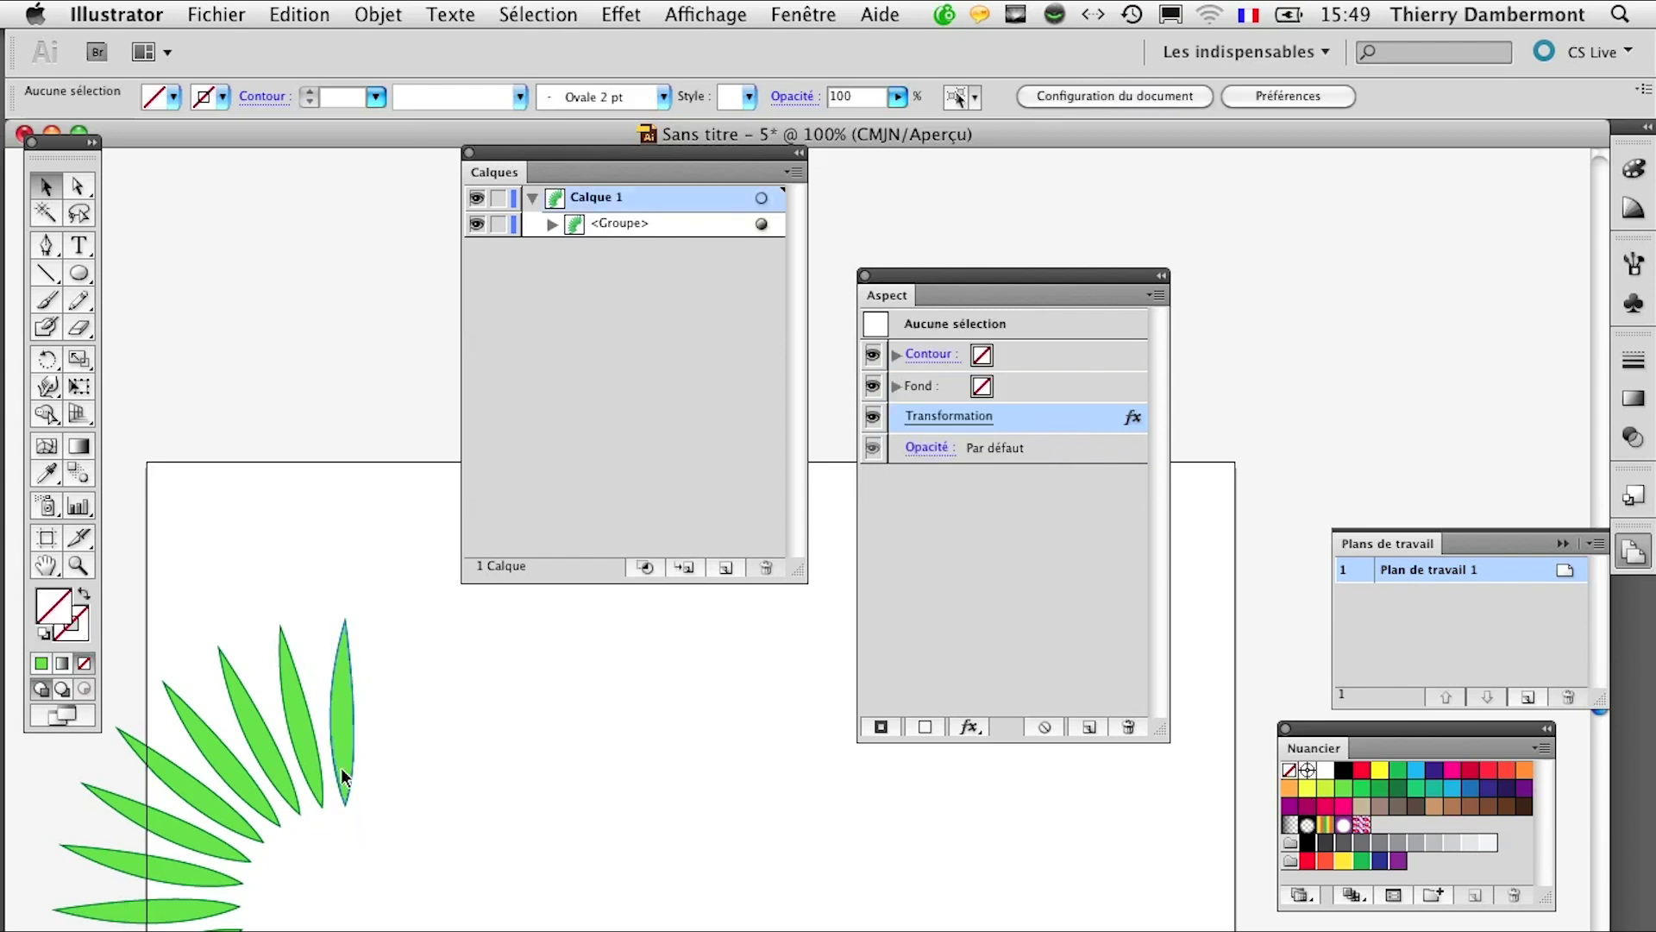
left_click_drag(343, 777, 470, 825)
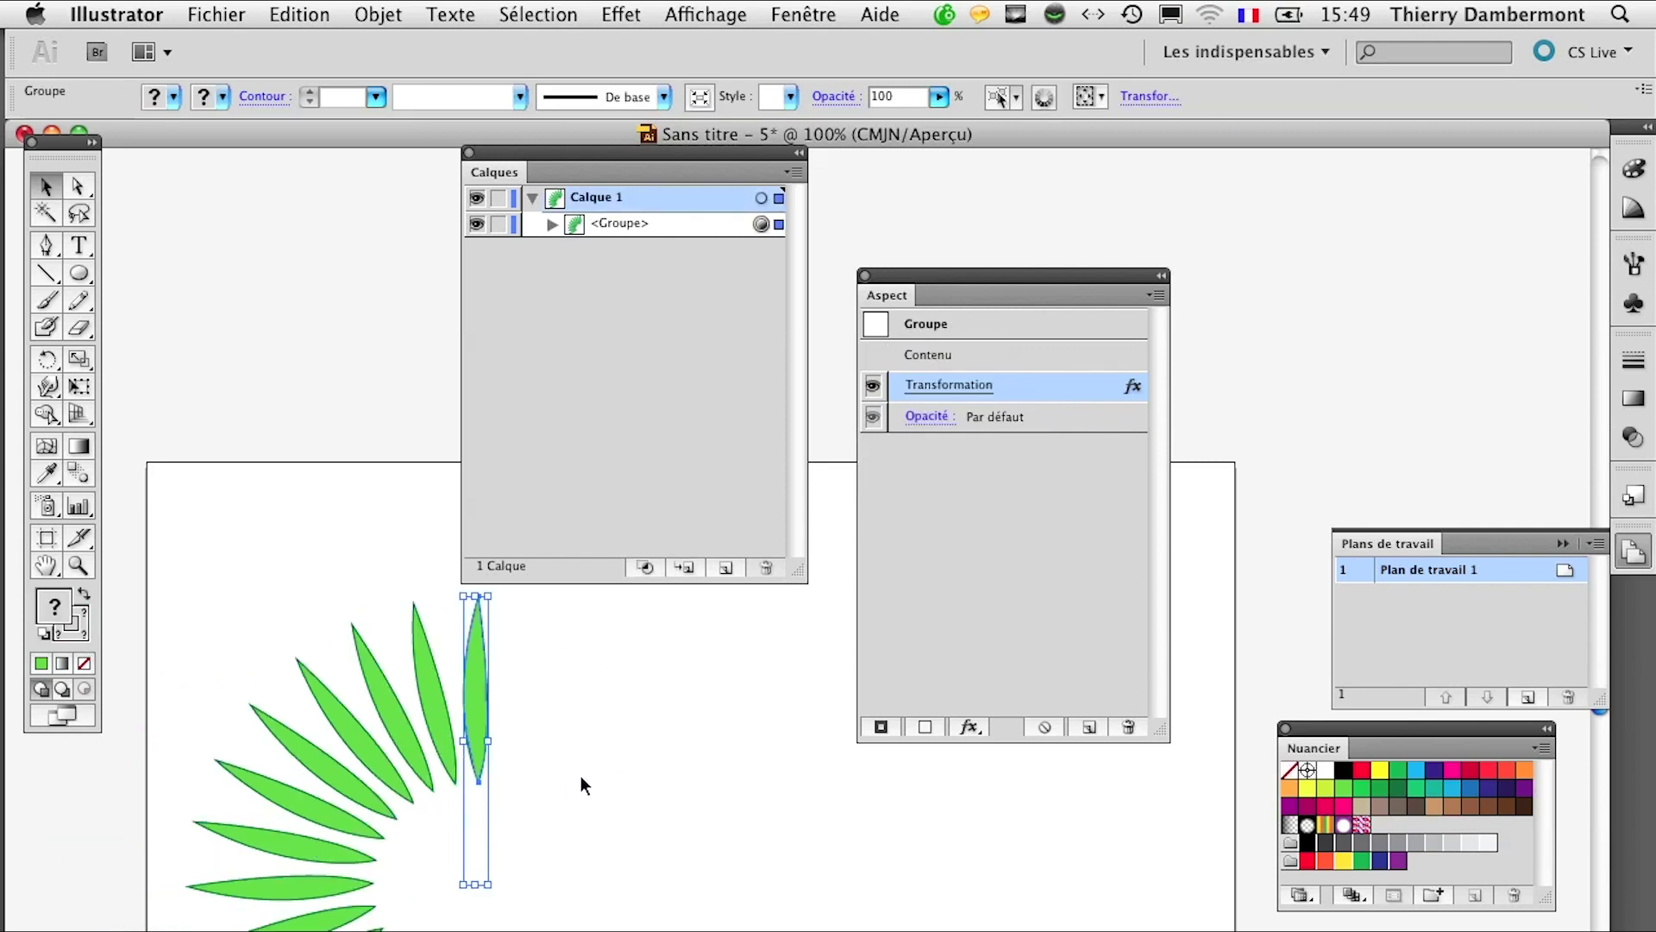
left_click_drag(675, 155, 1450, 155)
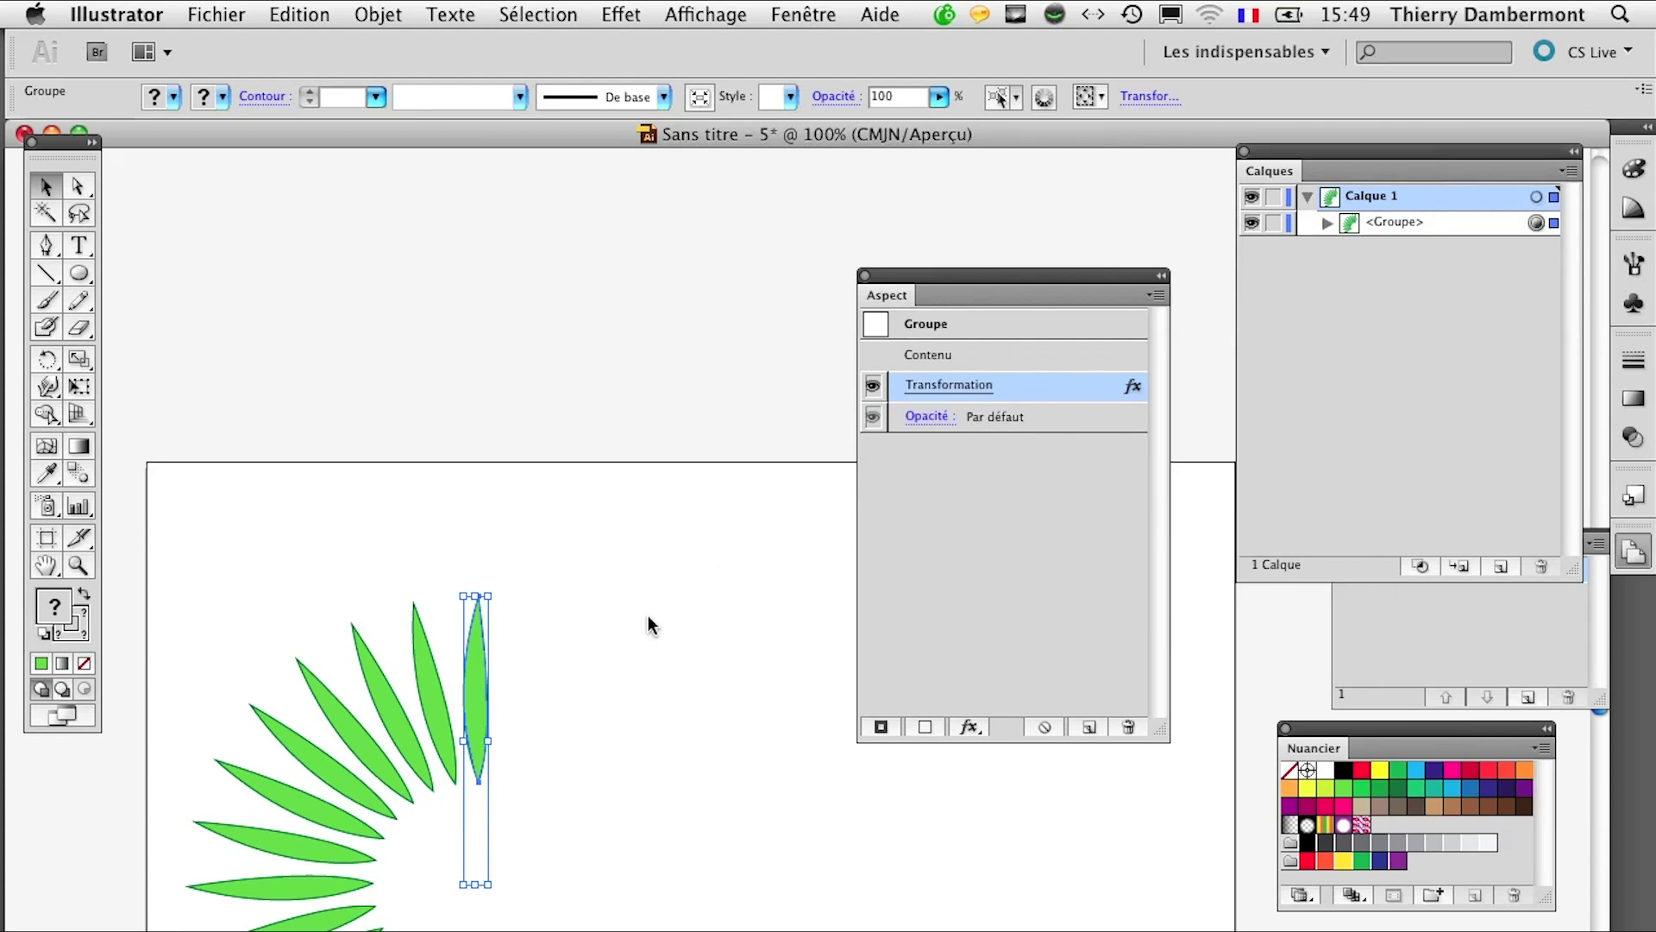
left_click(490, 720)
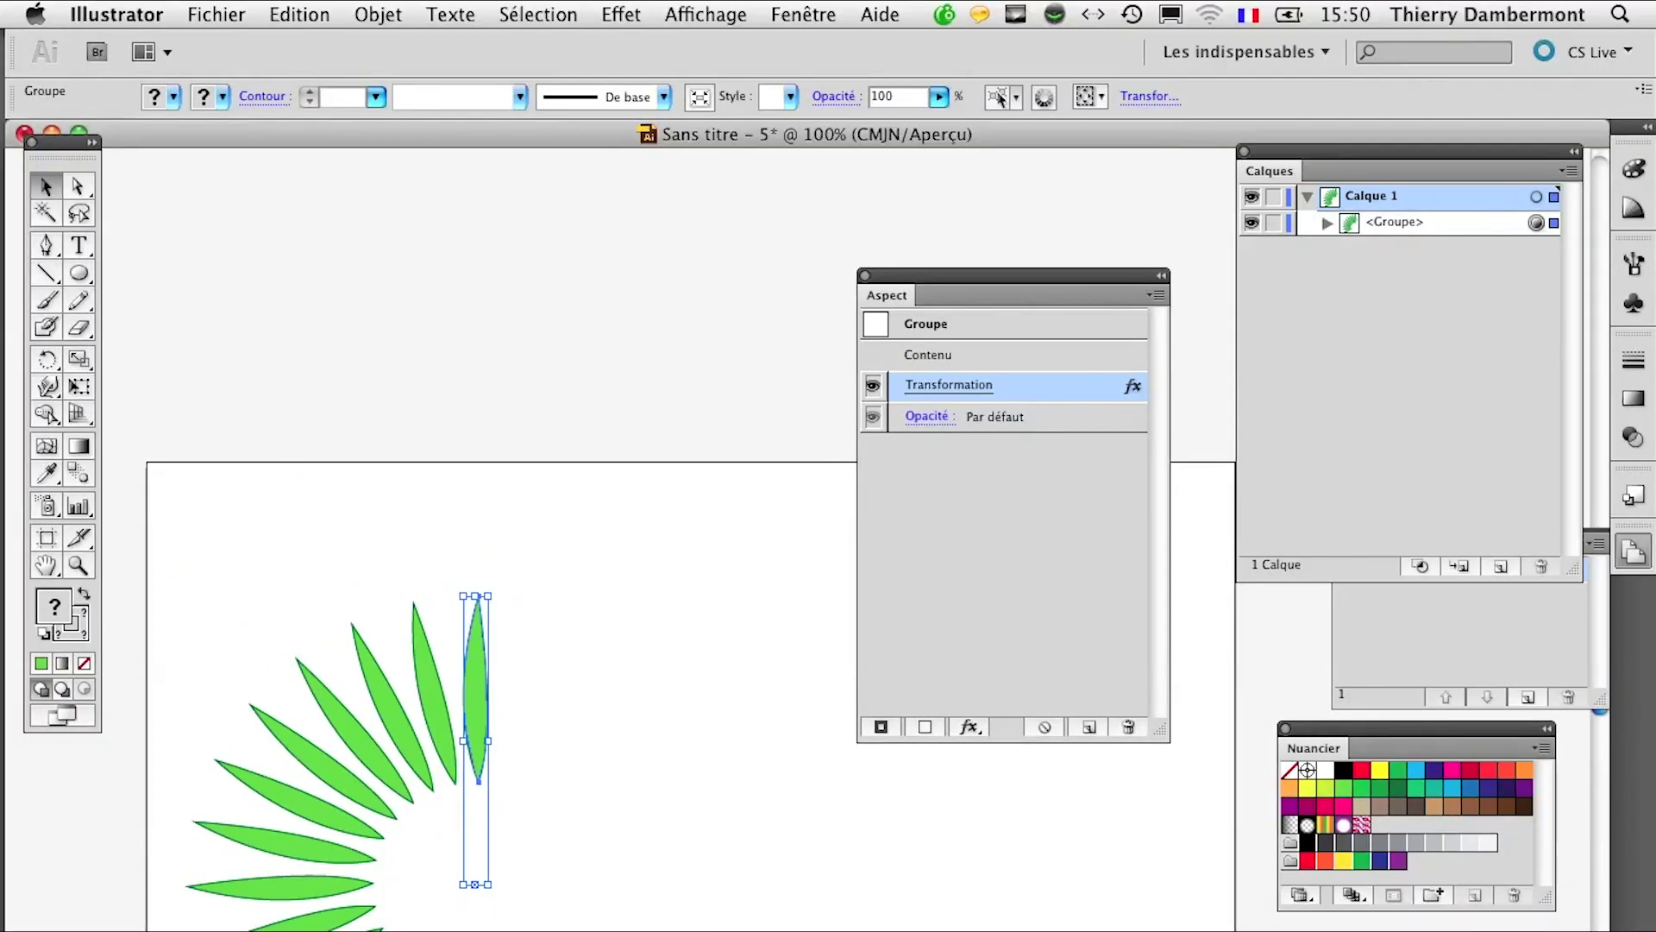
Step: Select only the invisible pivot point below the upright leaf with the Direct Selection tool
left_click(358, 901)
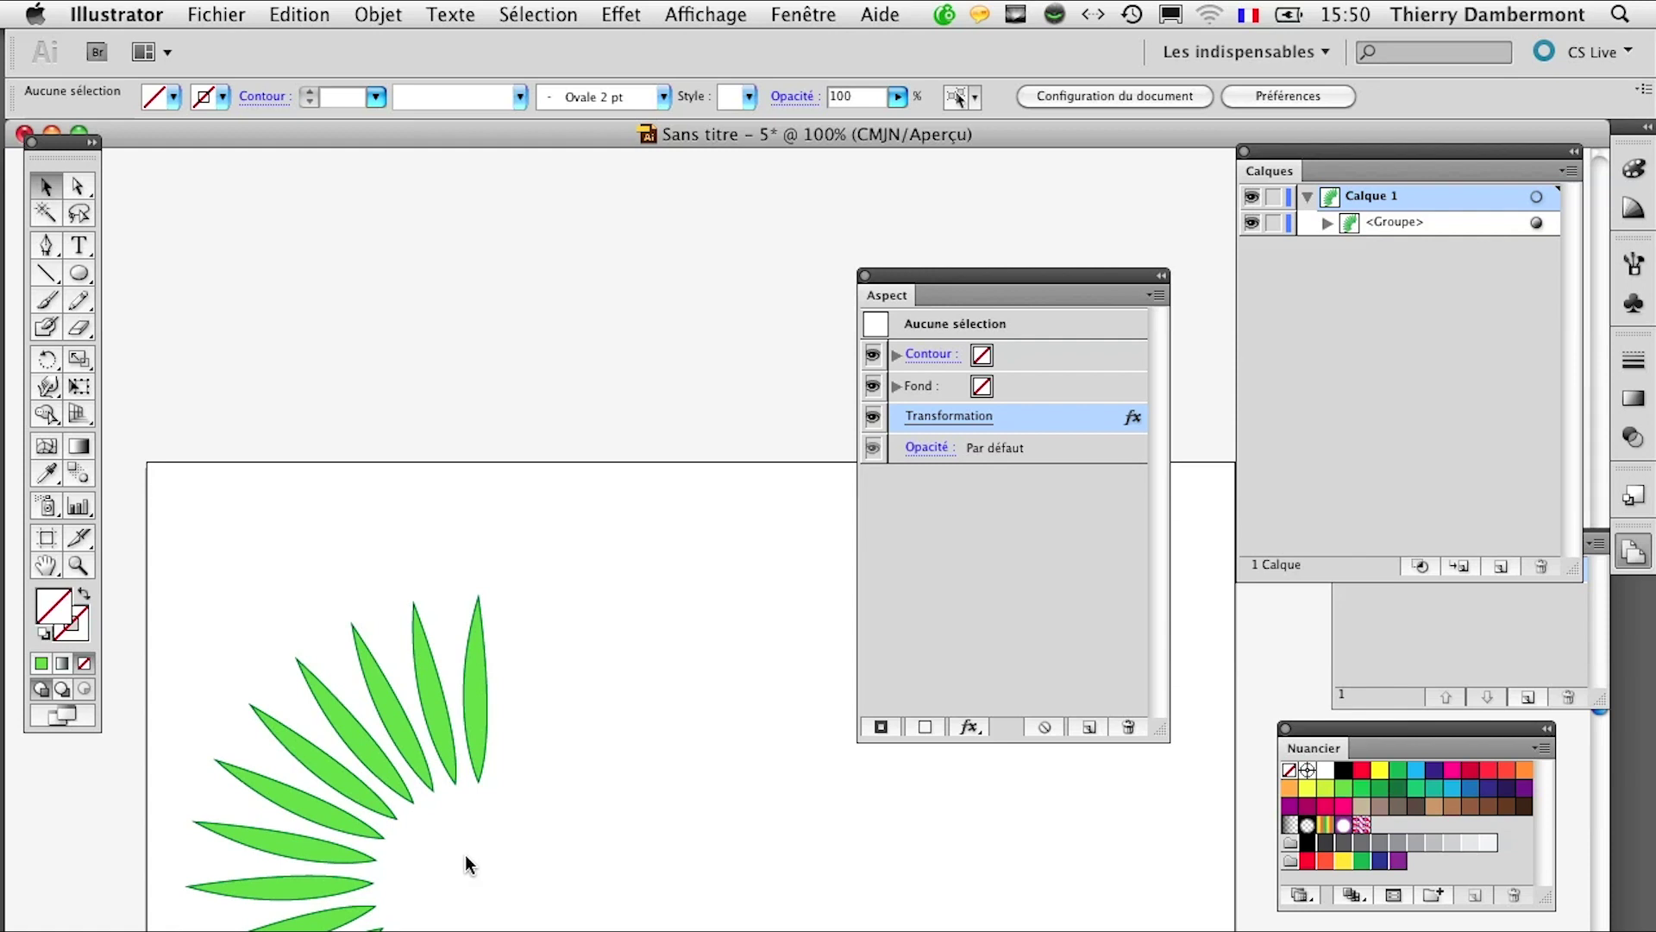
scroll(466, 856, "up", 1)
left_click(85, 189)
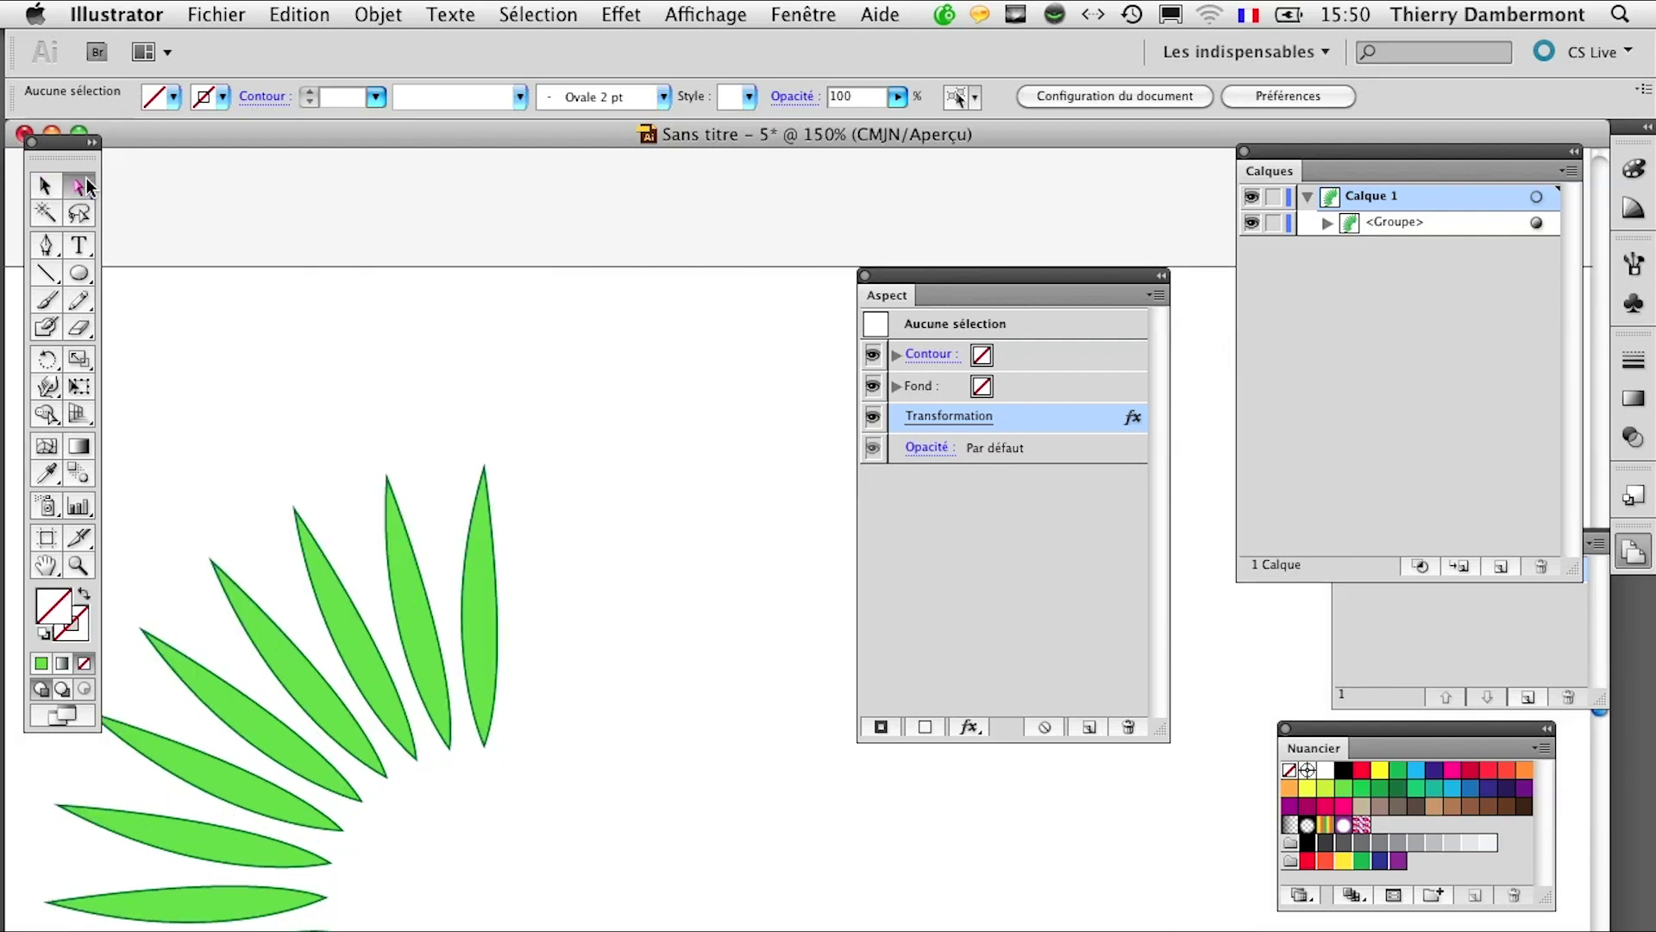
left_click(480, 899)
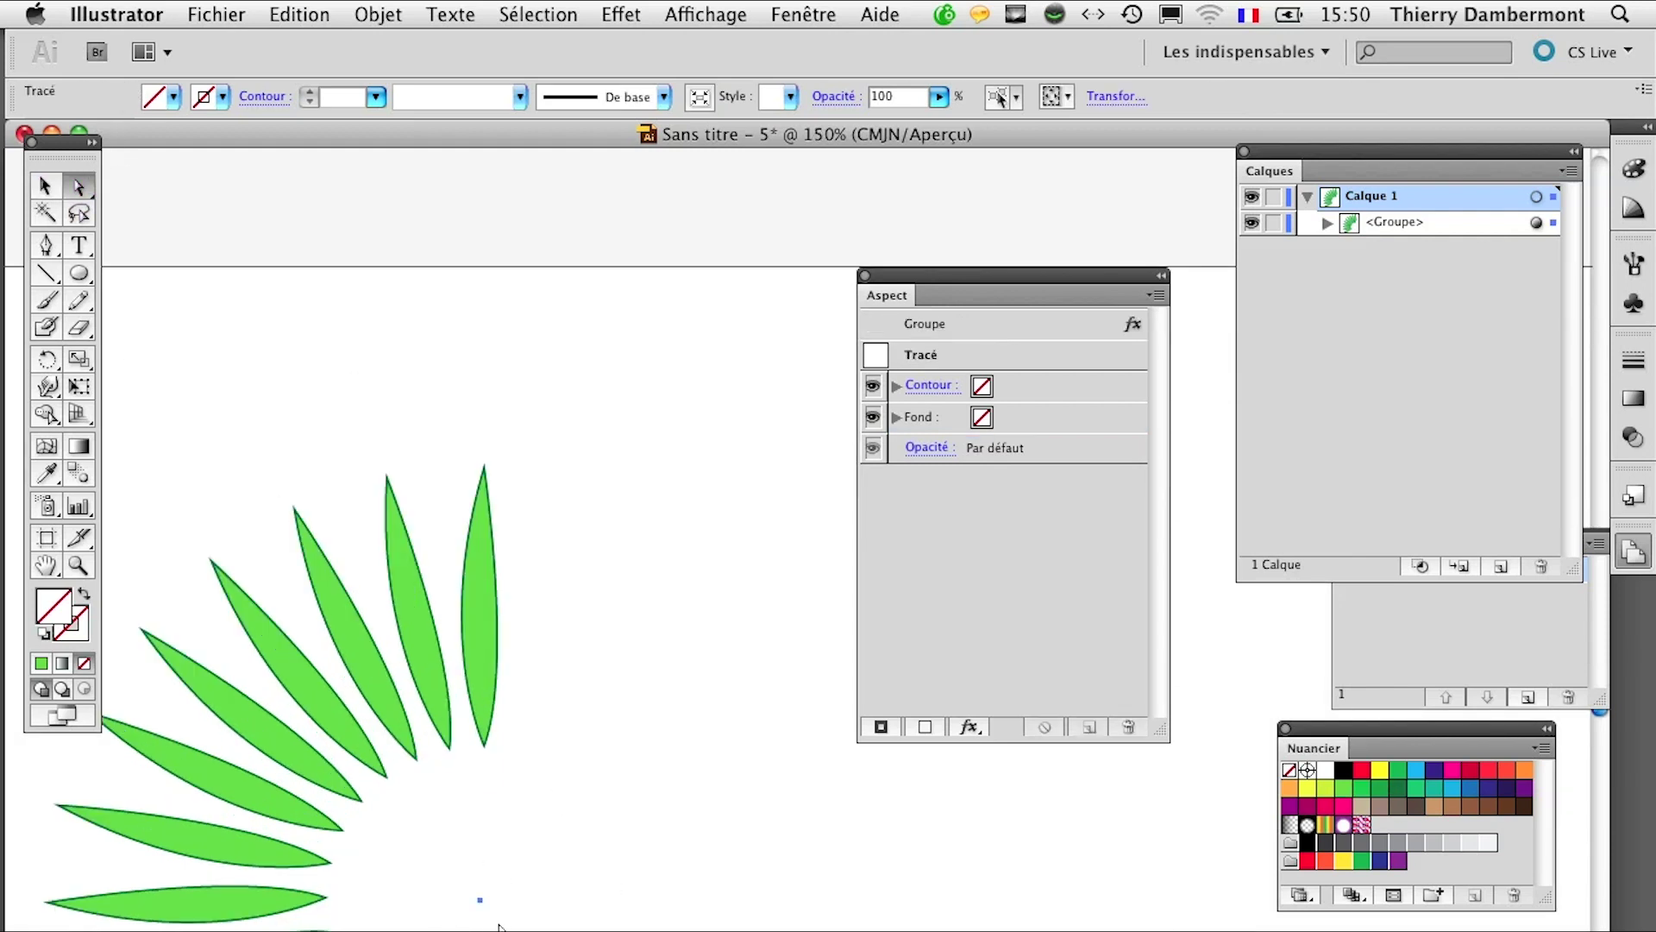
left_click(460, 888)
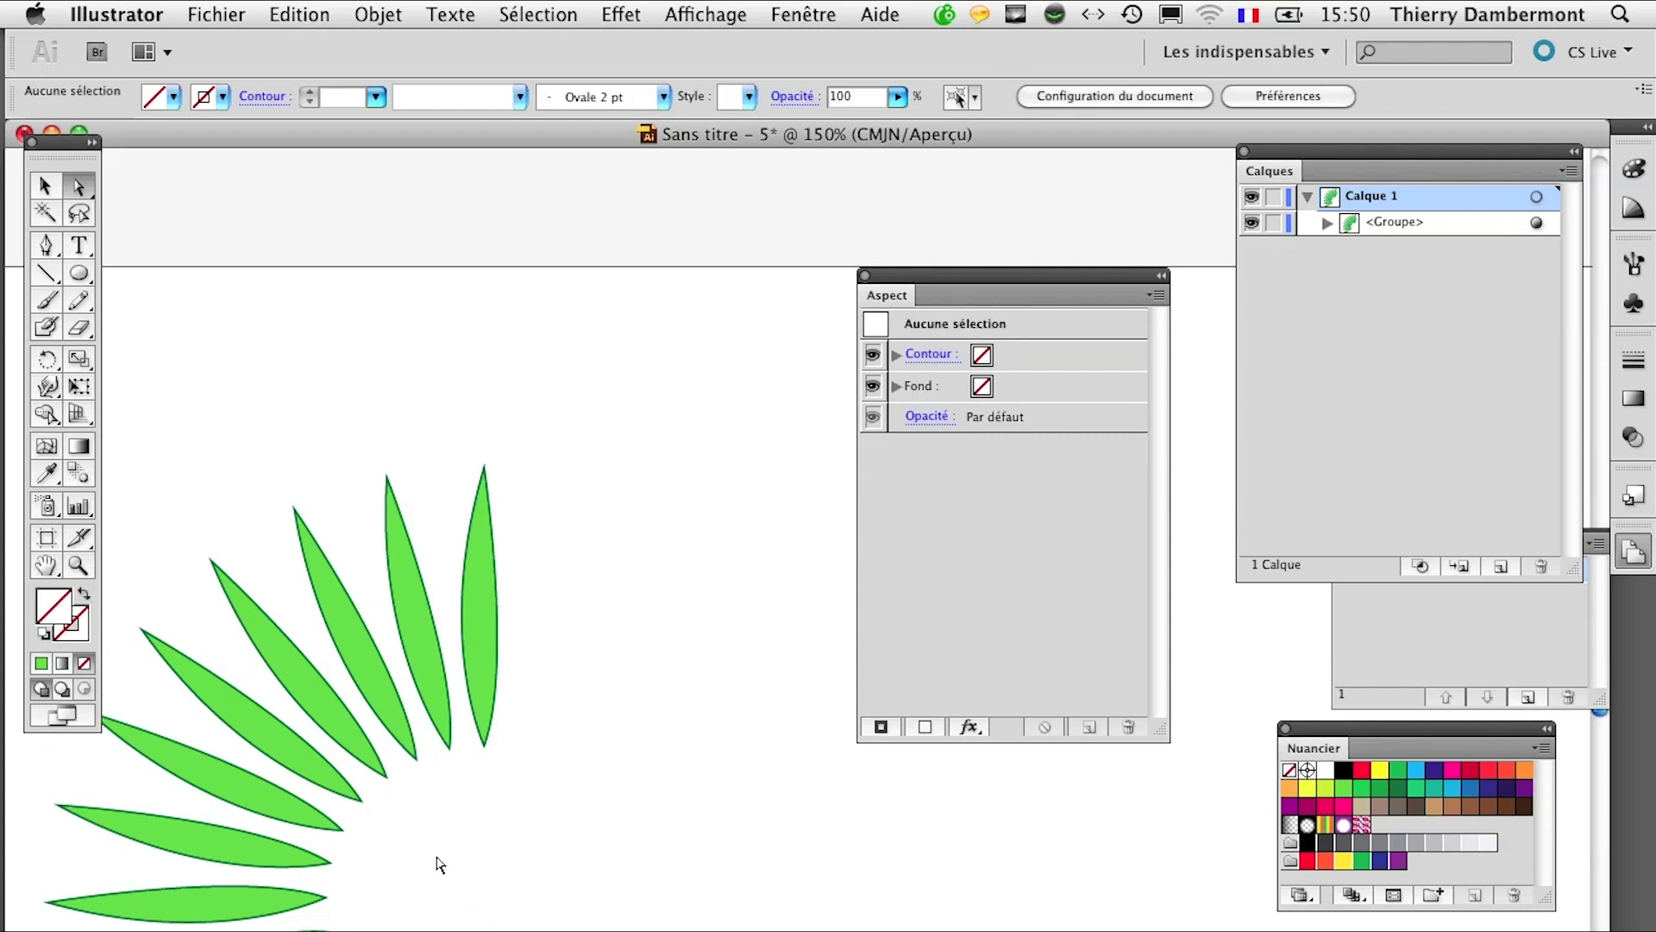
left_click_drag(438, 857, 509, 925)
left_click(443, 859)
left_click(479, 900)
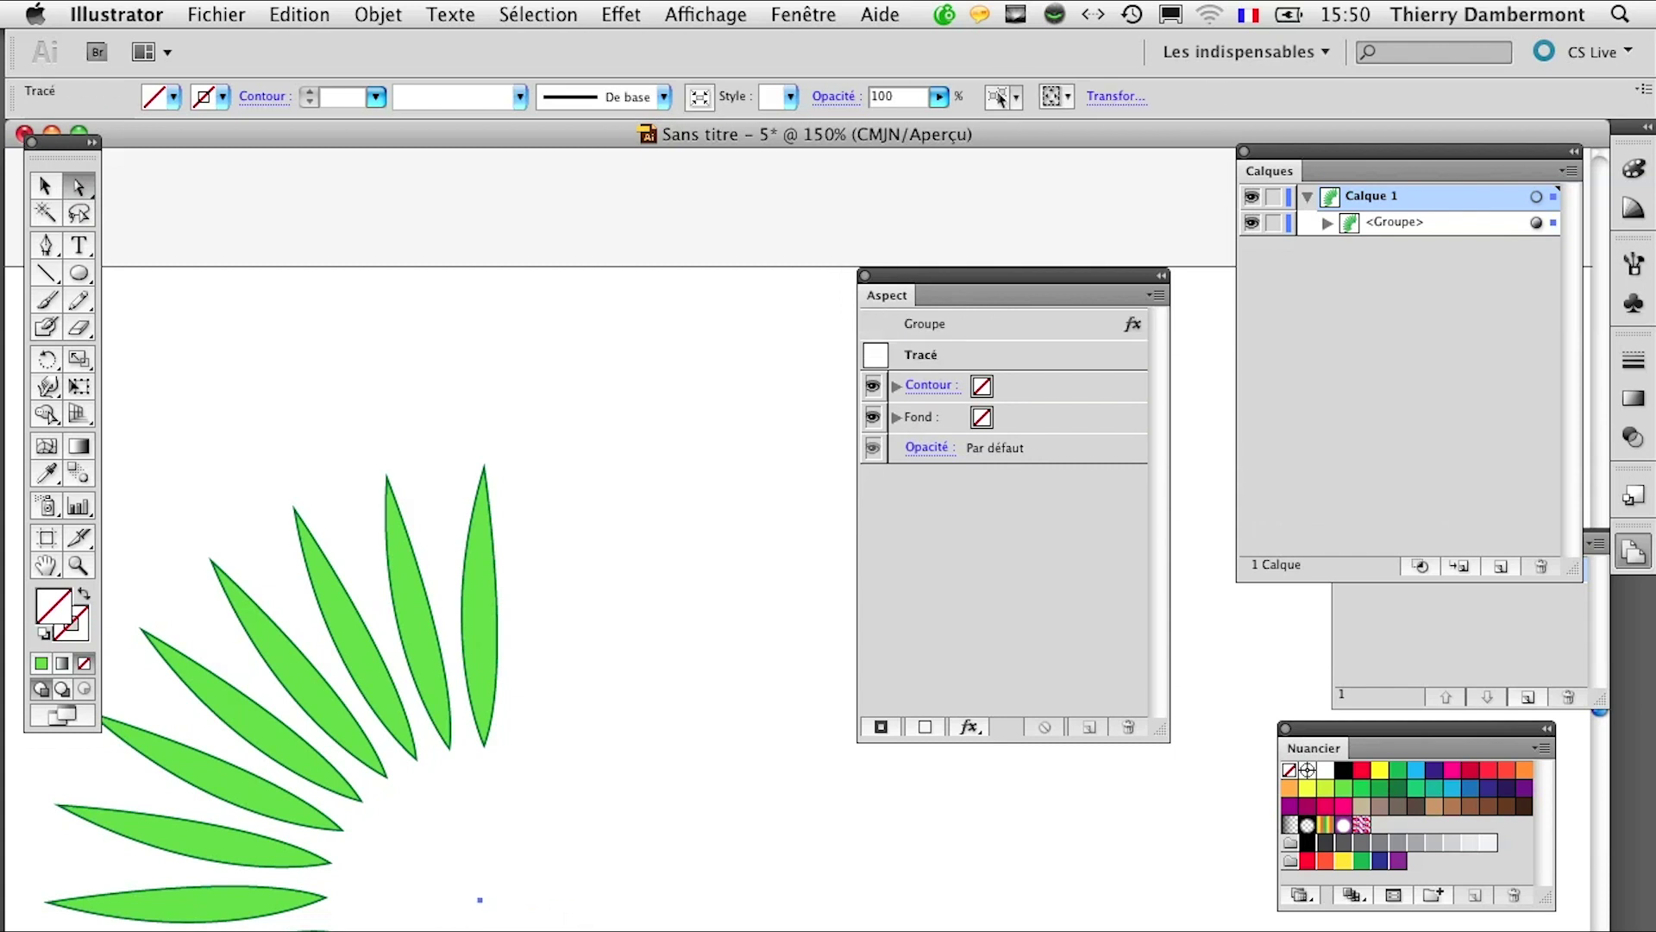
Step: Switch to outline view to inspect the invisible pivot point below the upright leaf, and return to the preview display
left_click(704, 15)
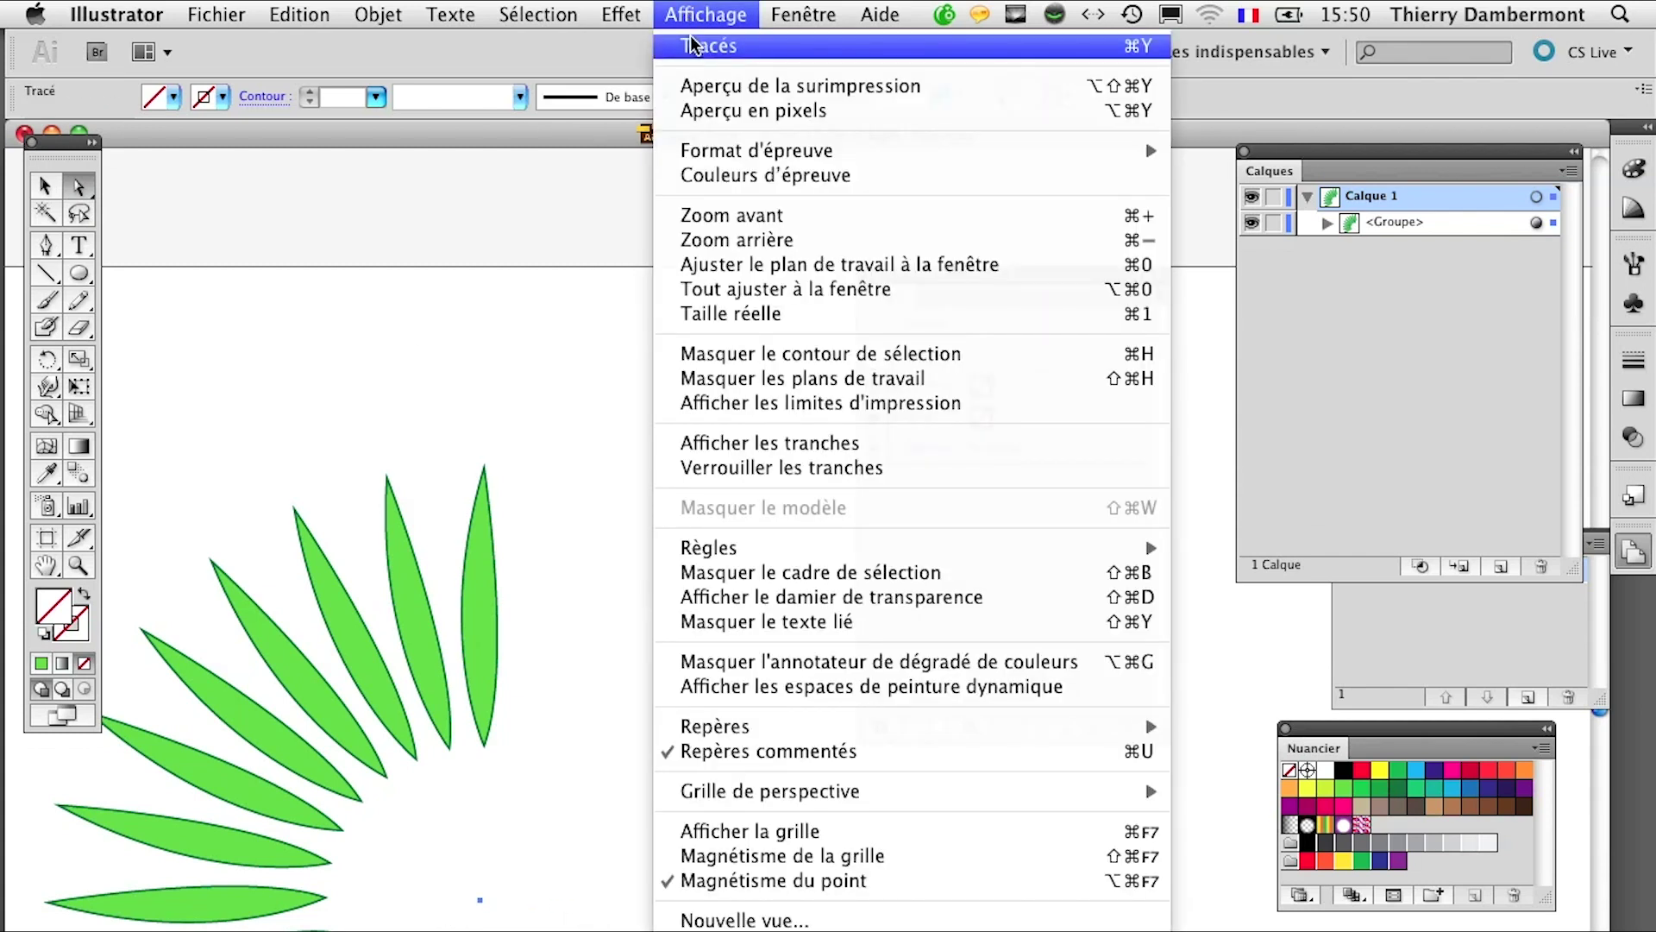
left_click(690, 32)
left_click(641, 887)
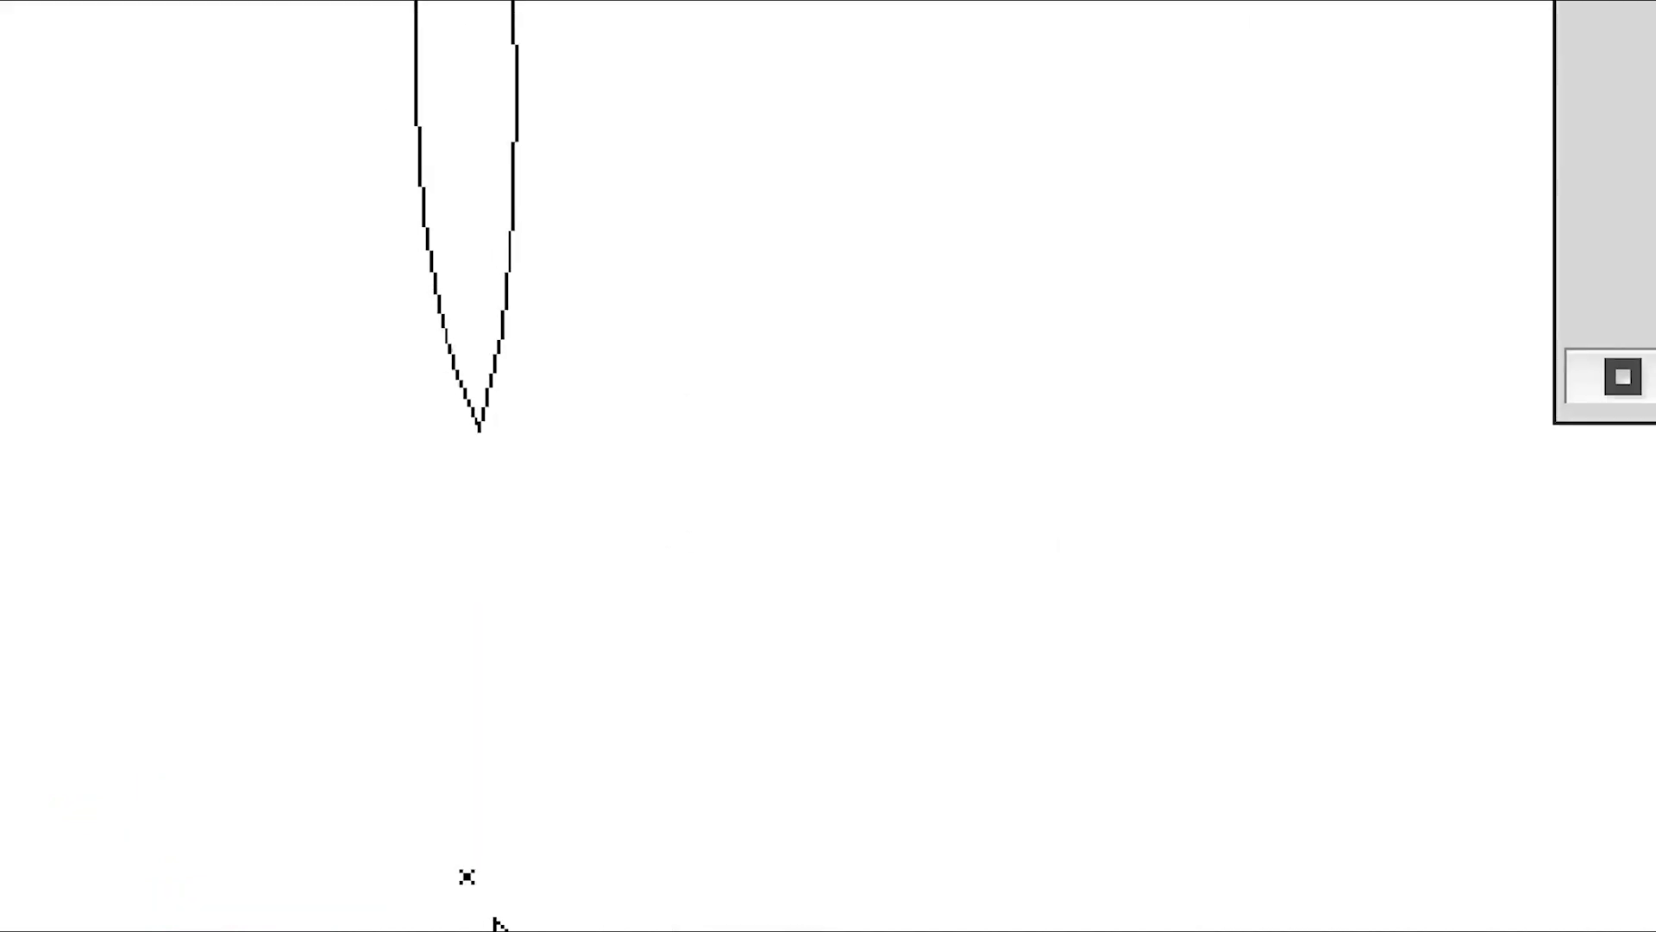
left_click(435, 841)
key("super+y")
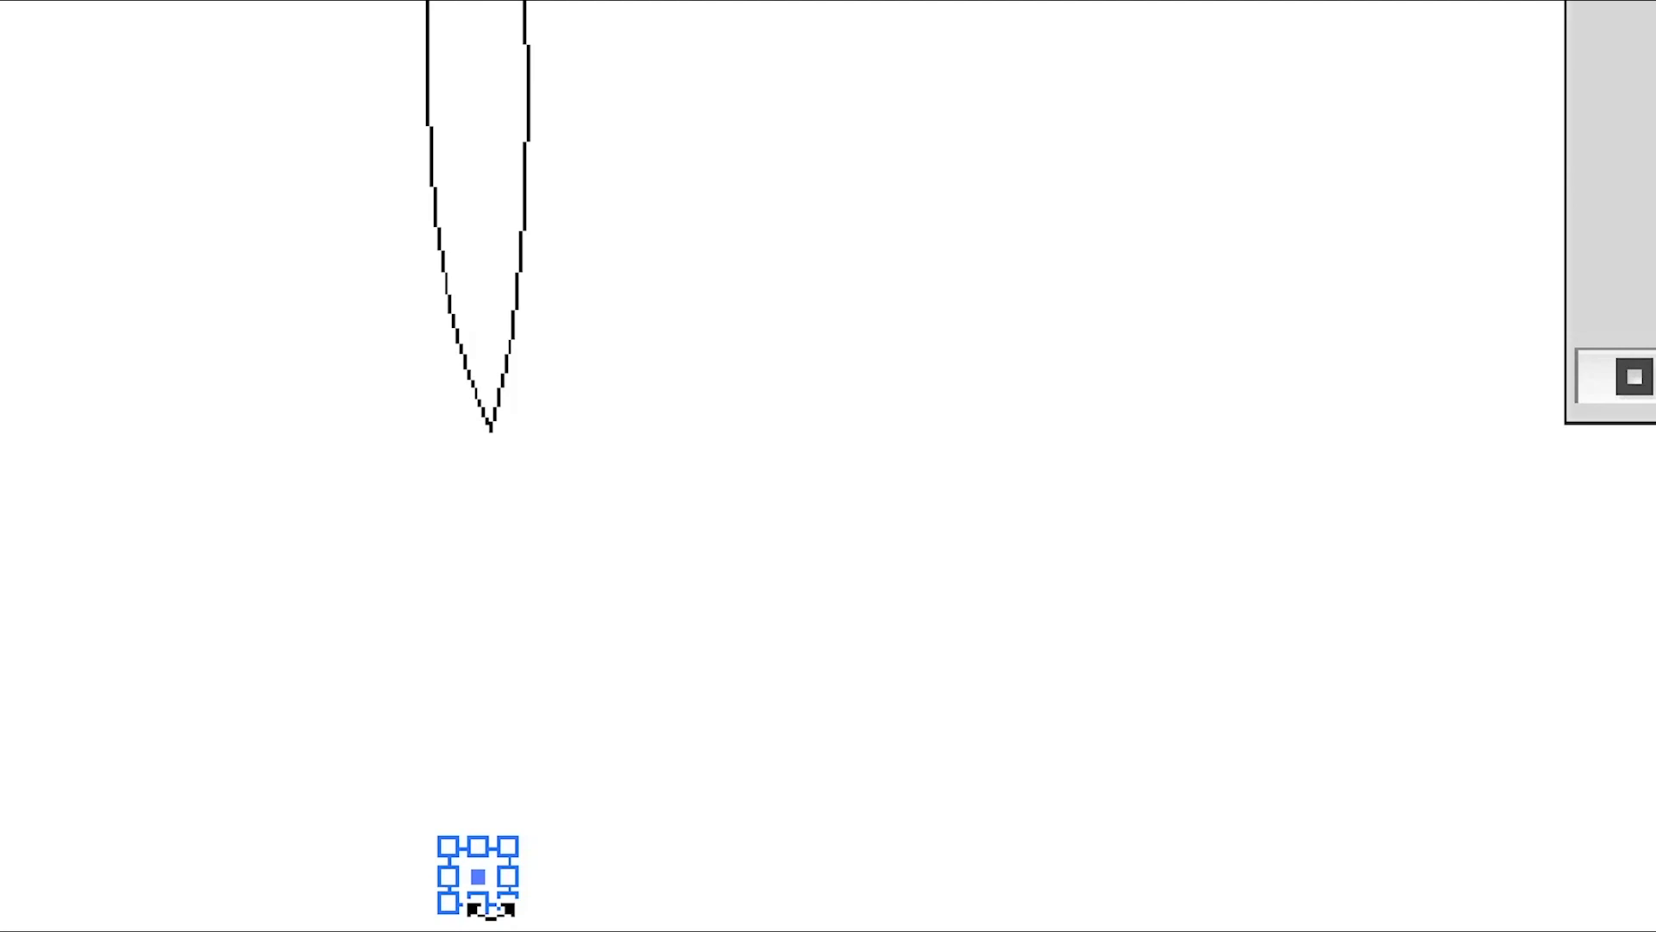
left_click(705, 15)
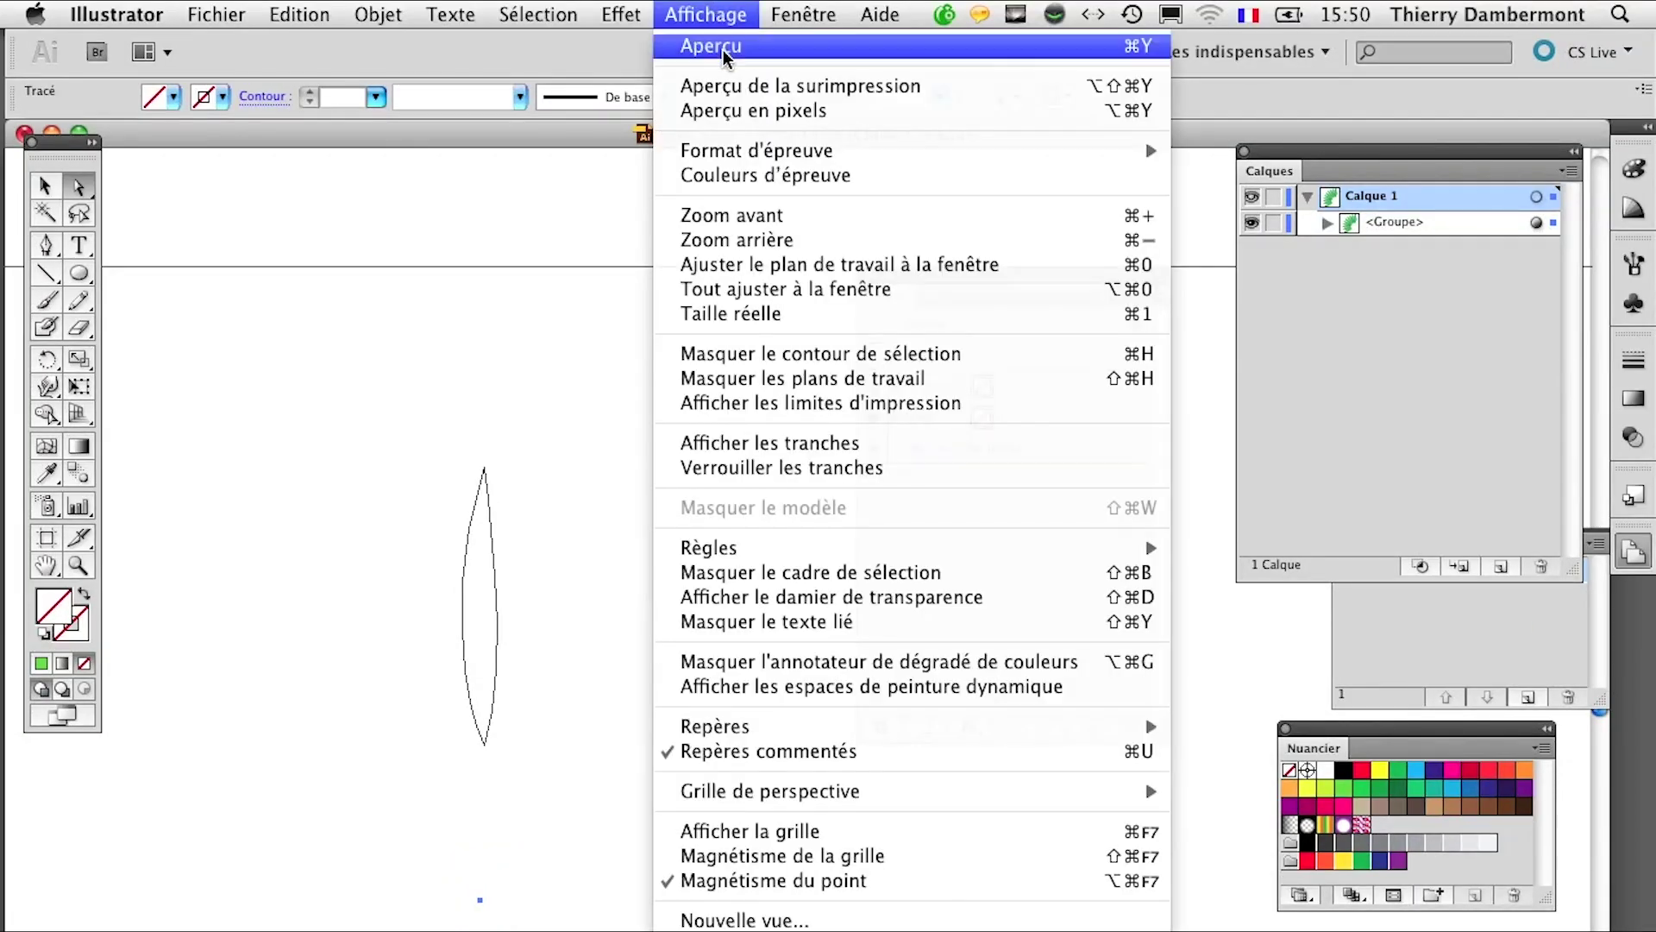
left_click(723, 48)
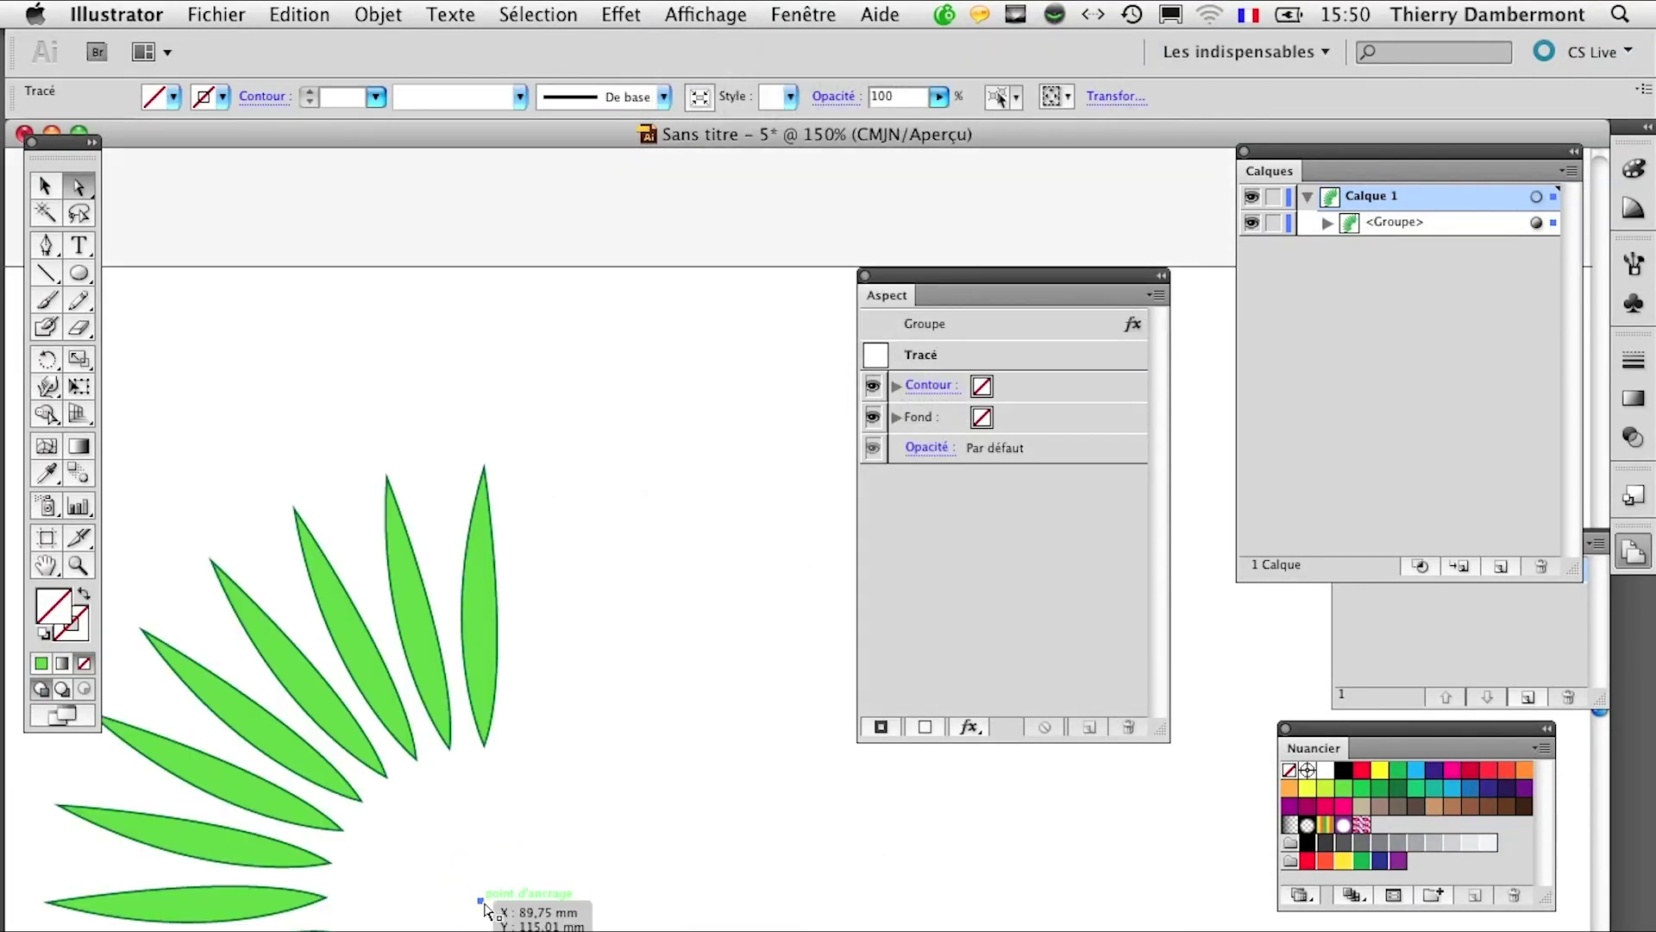
Step: Try the pivot point close to the upright leaf's lower tip and far below it to compare how the copies spread
left_click_drag(483, 904, 485, 773)
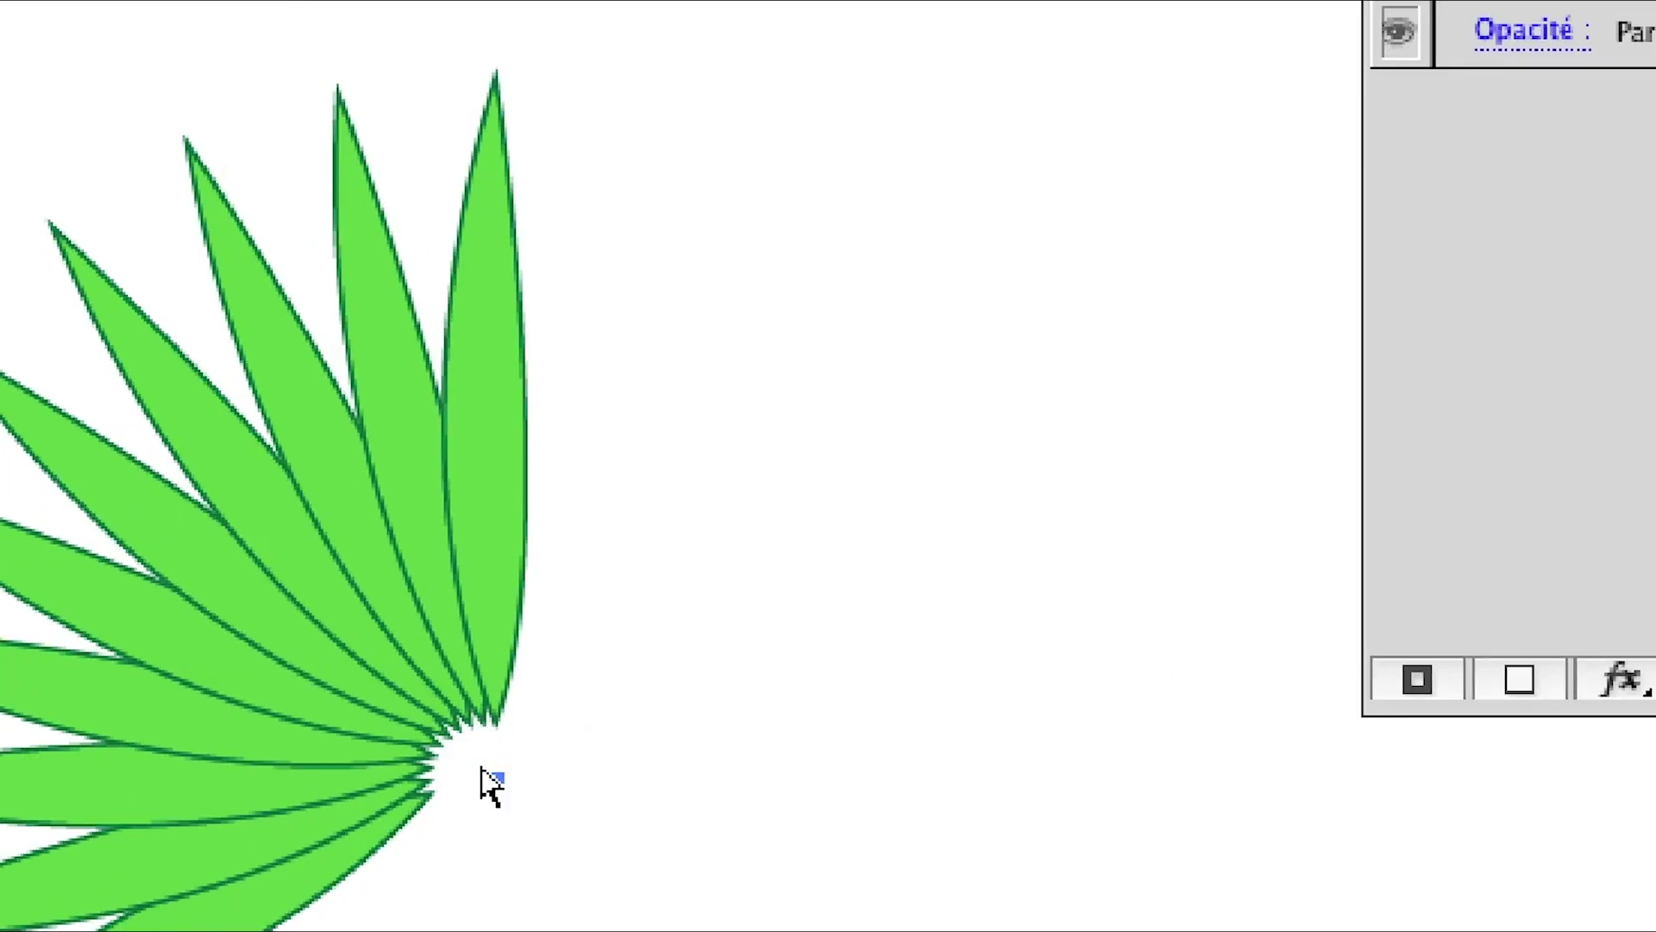
left_click_drag(486, 759, 470, 931)
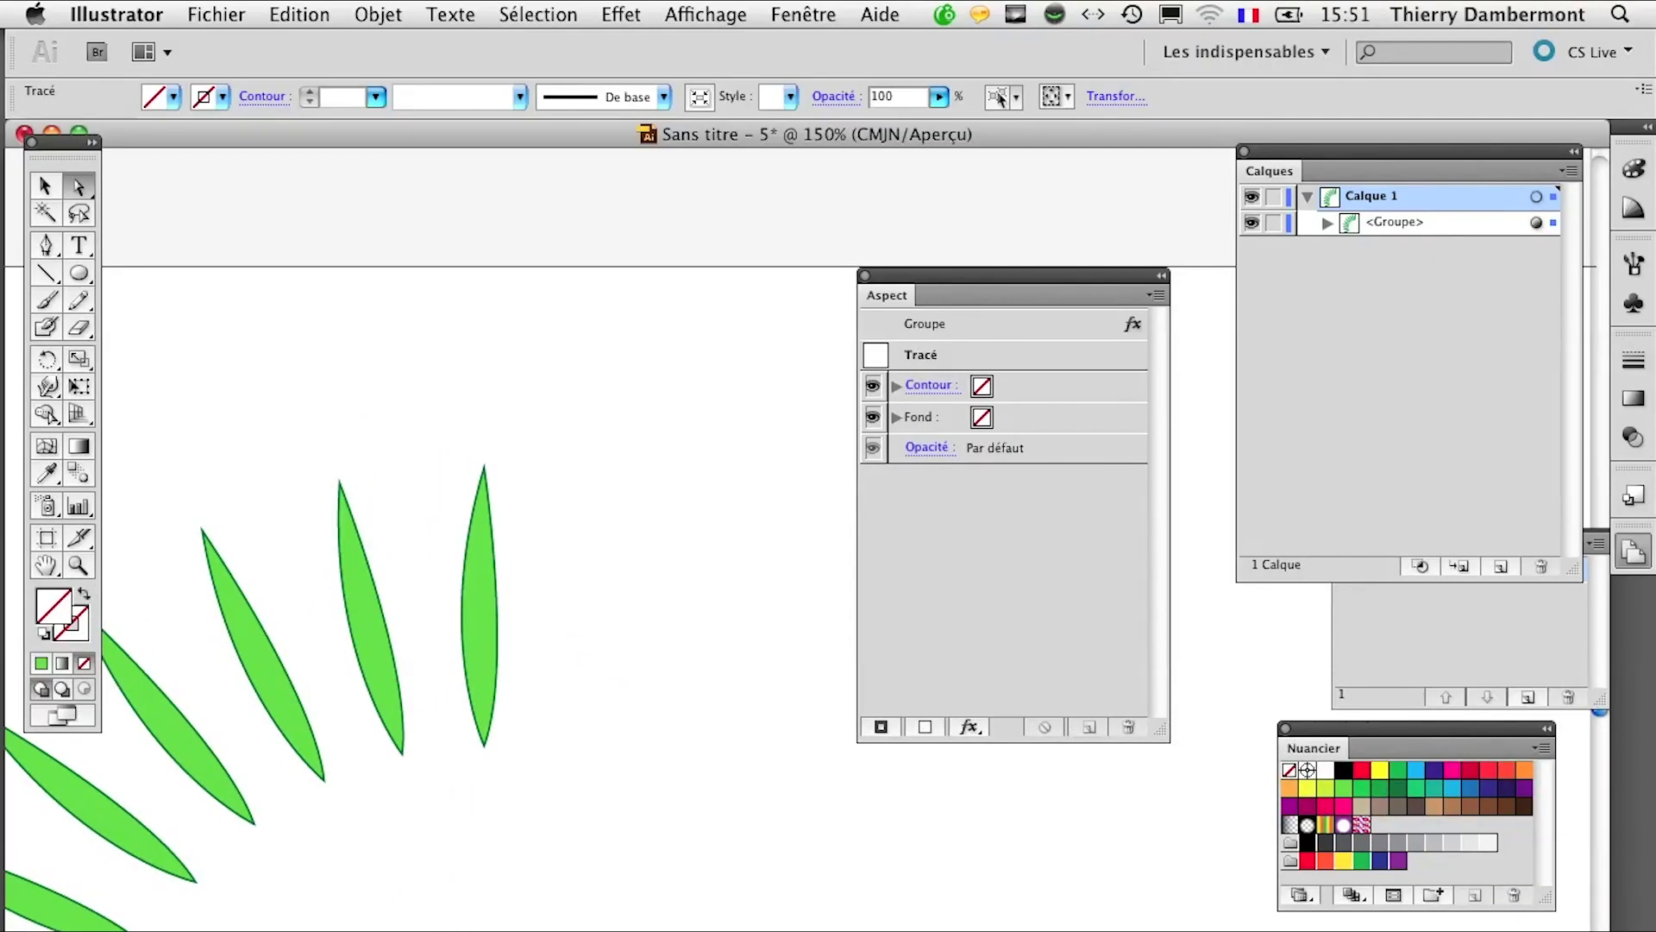
key("super+minus")
key("super+minus")
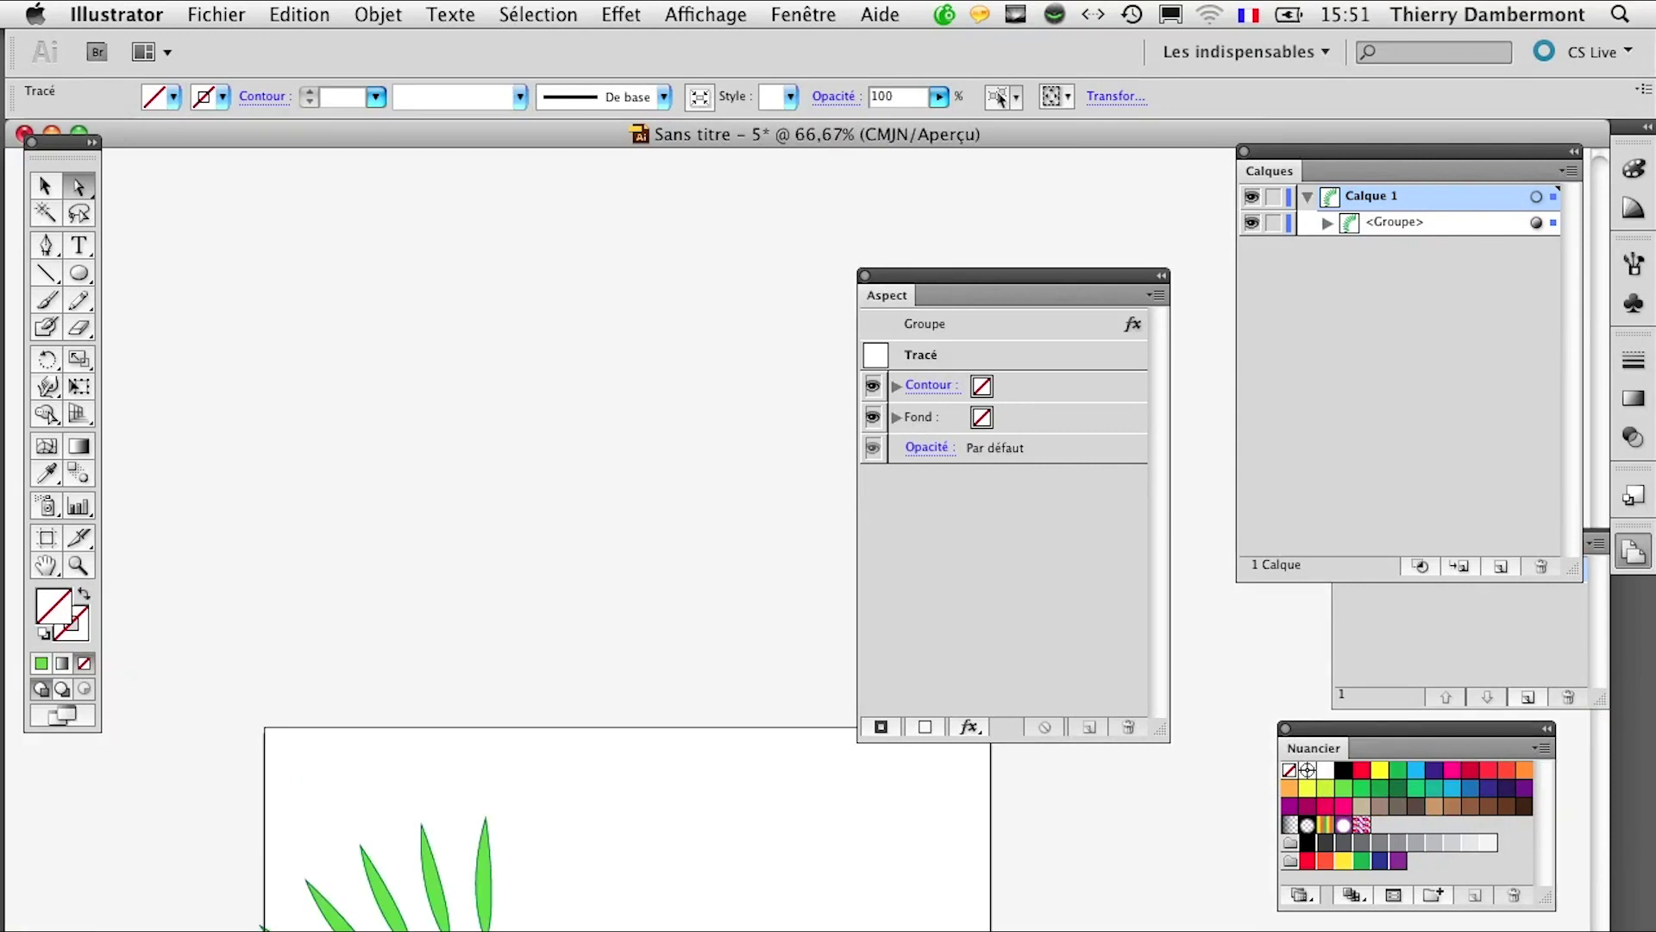
Step: Move the pivot point up to just below the upright leaf's lower tip so the copies fan tightly around it
left_click_drag(485, 931, 485, 931)
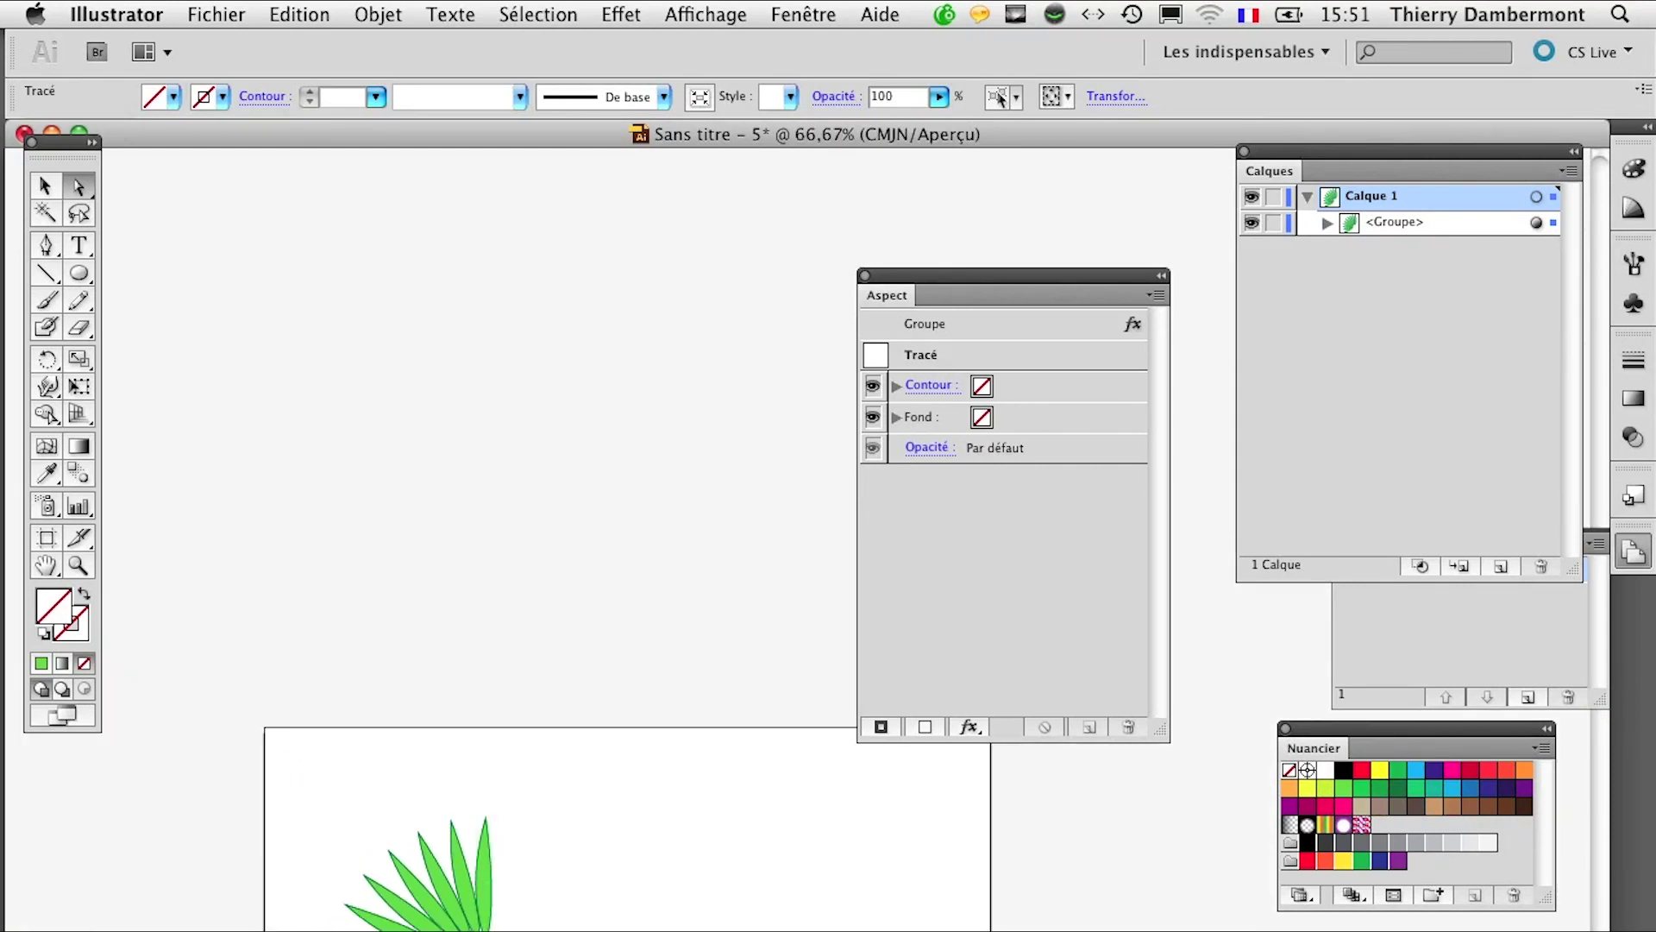
key("Down")
key("Down")
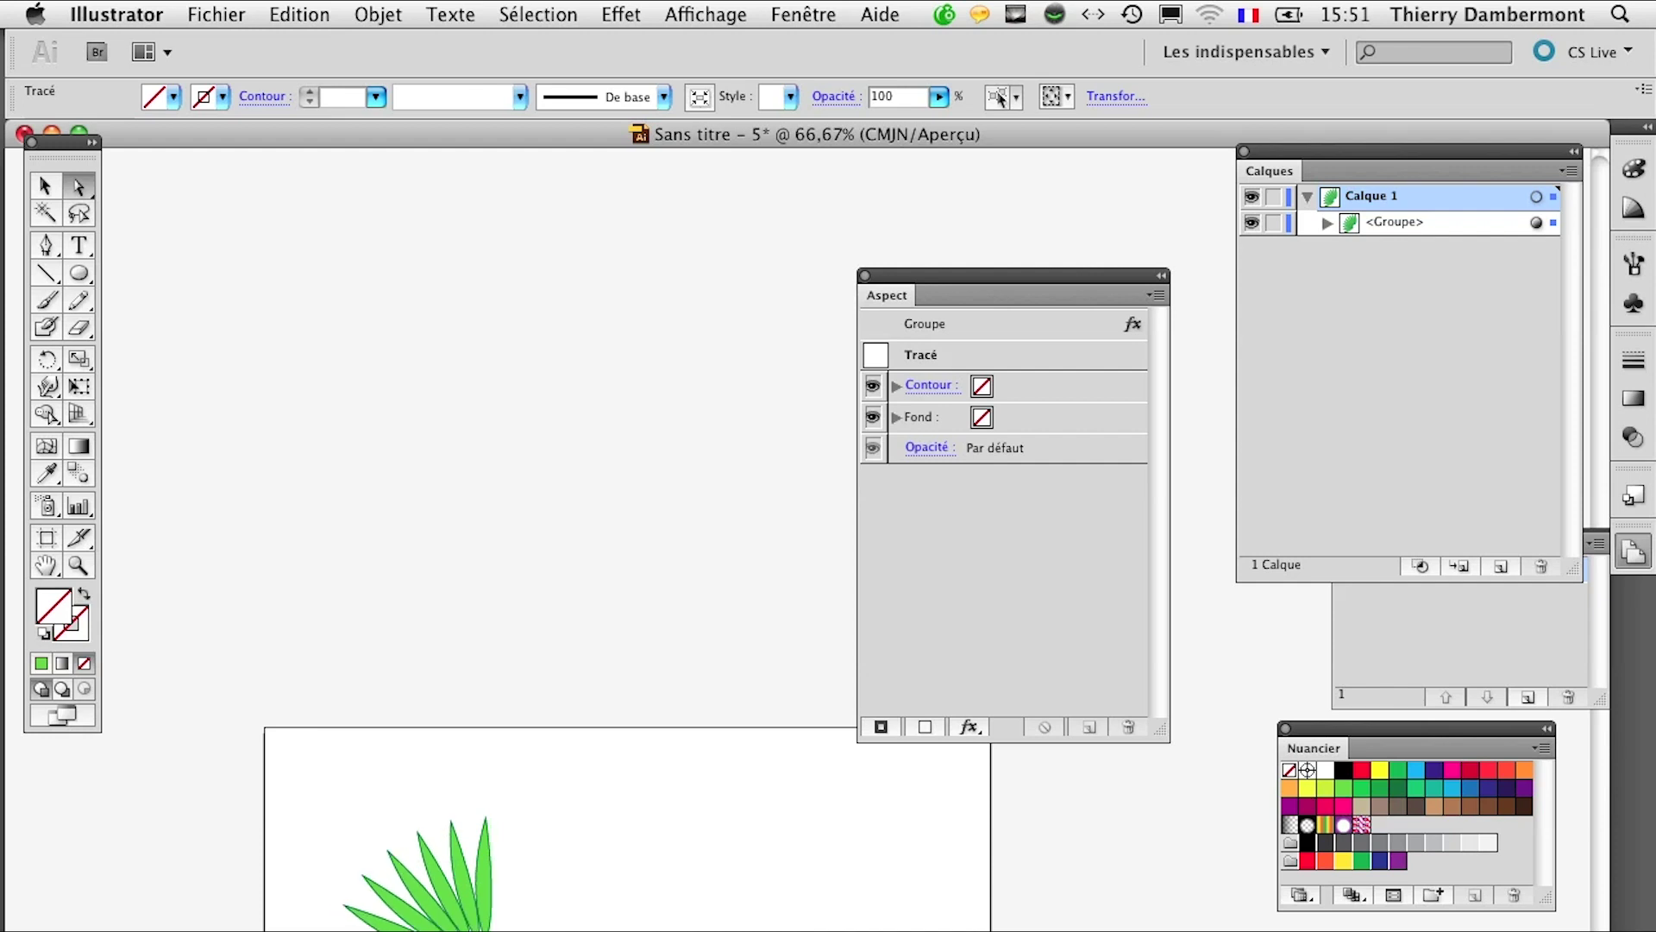
scroll(488, 931, "up", 1)
scroll(484, 931, "up", 1)
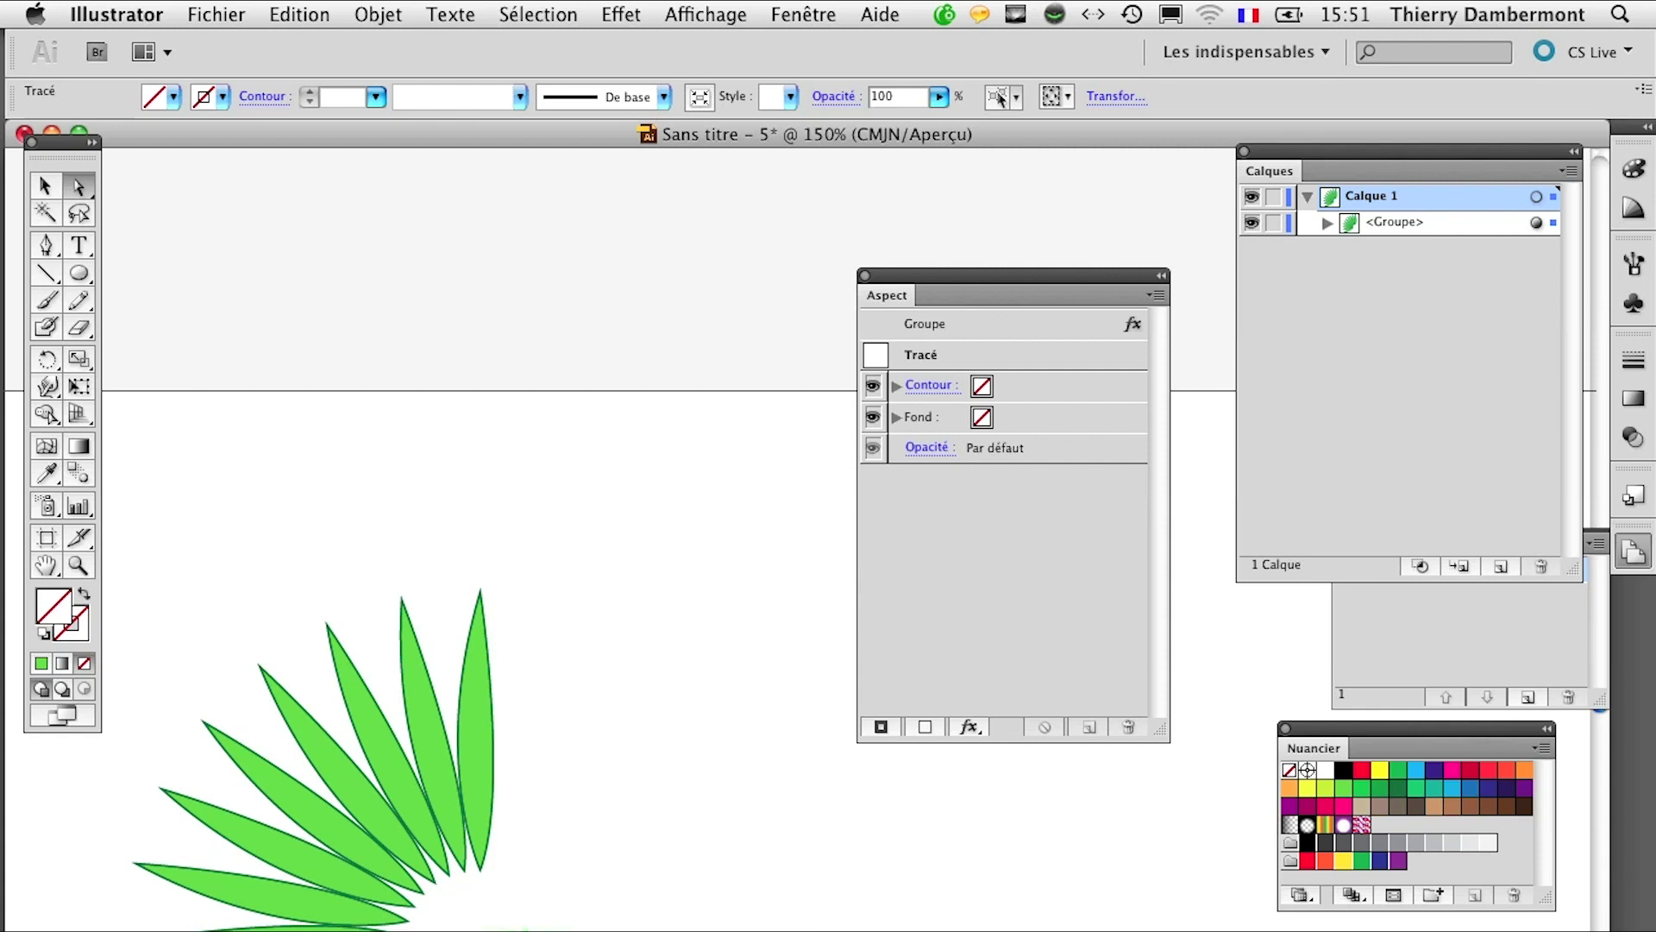
left_click_drag(481, 930, 485, 889)
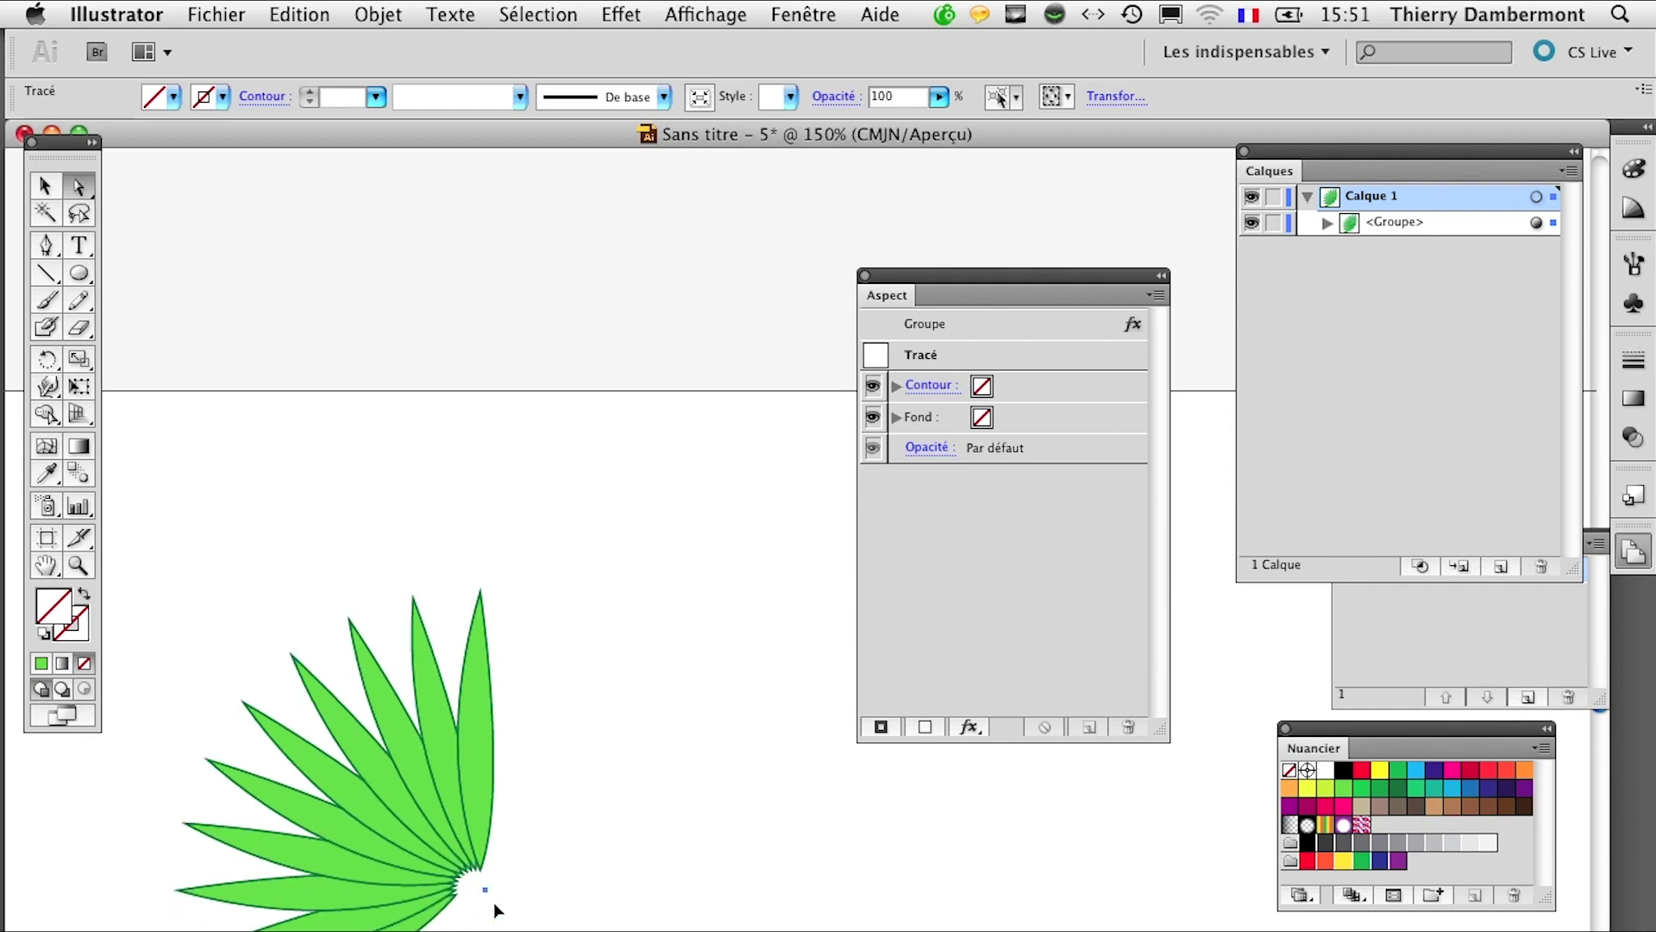
key("super")
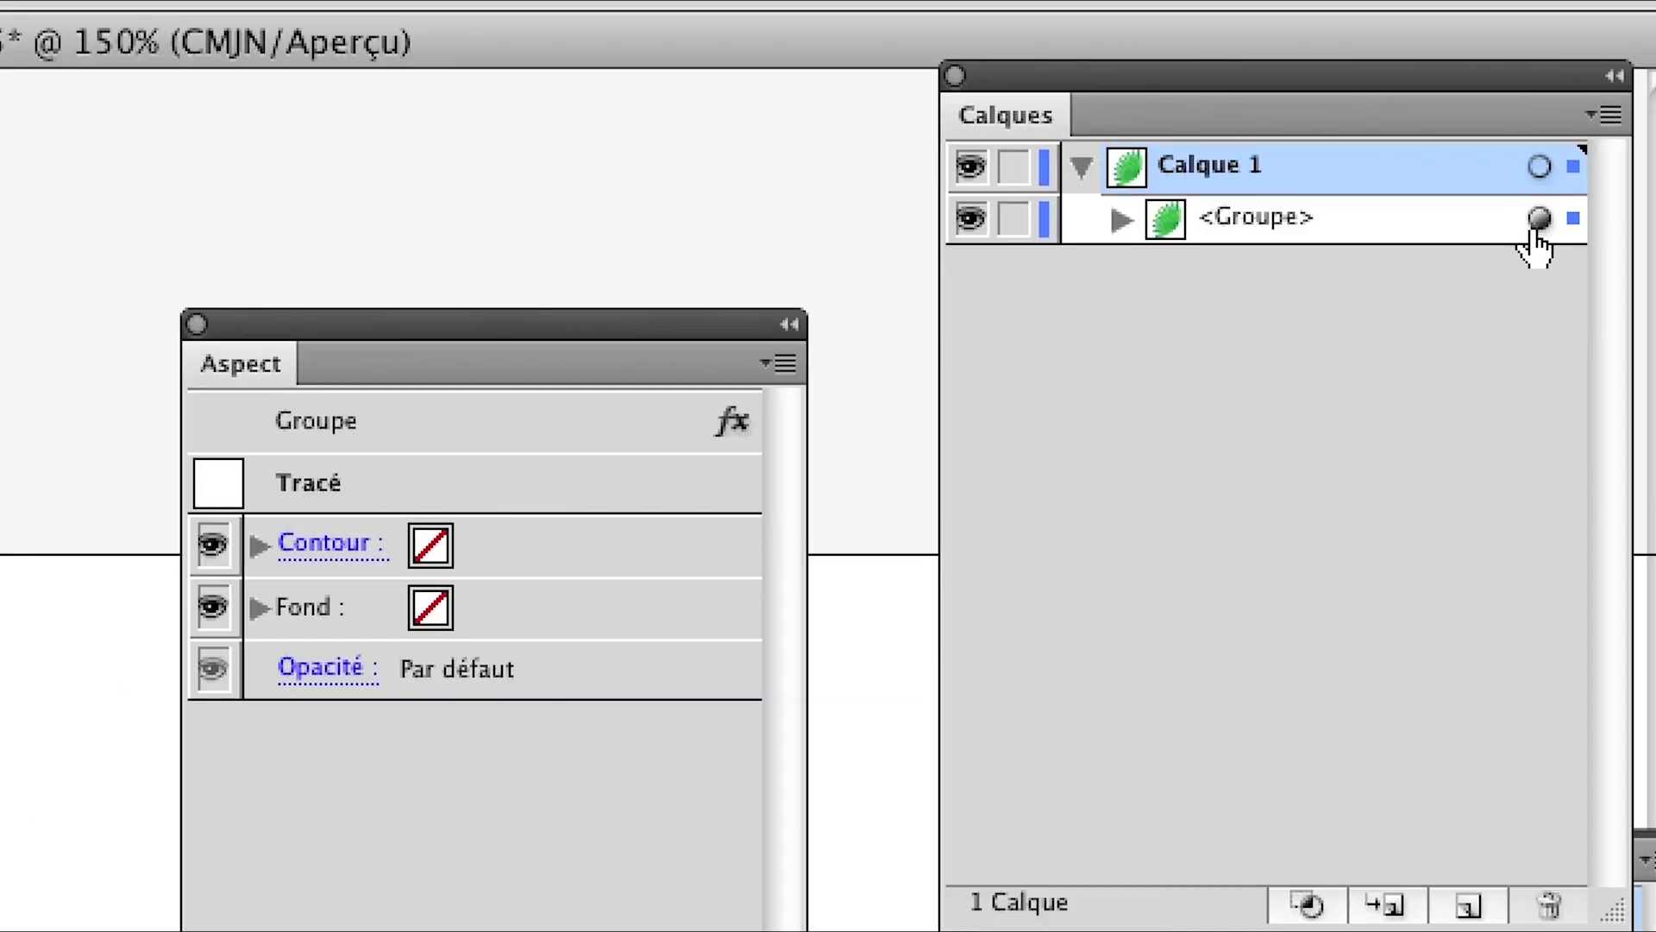
Step: Target the leaf group, reopen its Transformation effect and set 36 copies with the preview turned on
left_click(1537, 220)
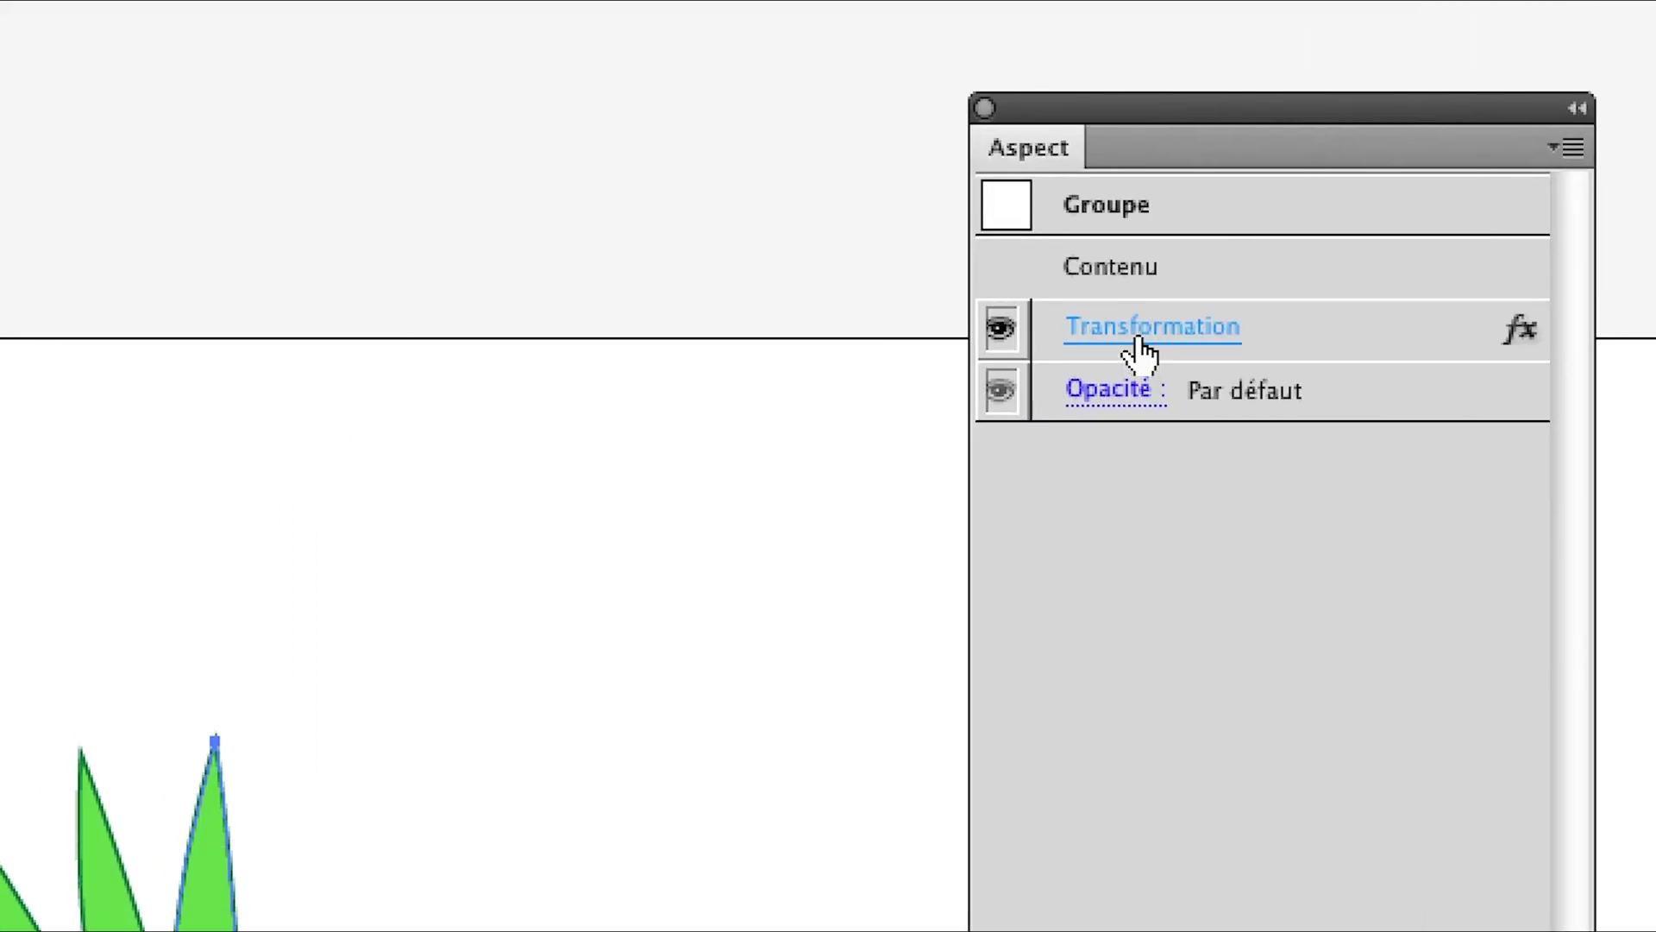
left_click(1138, 340)
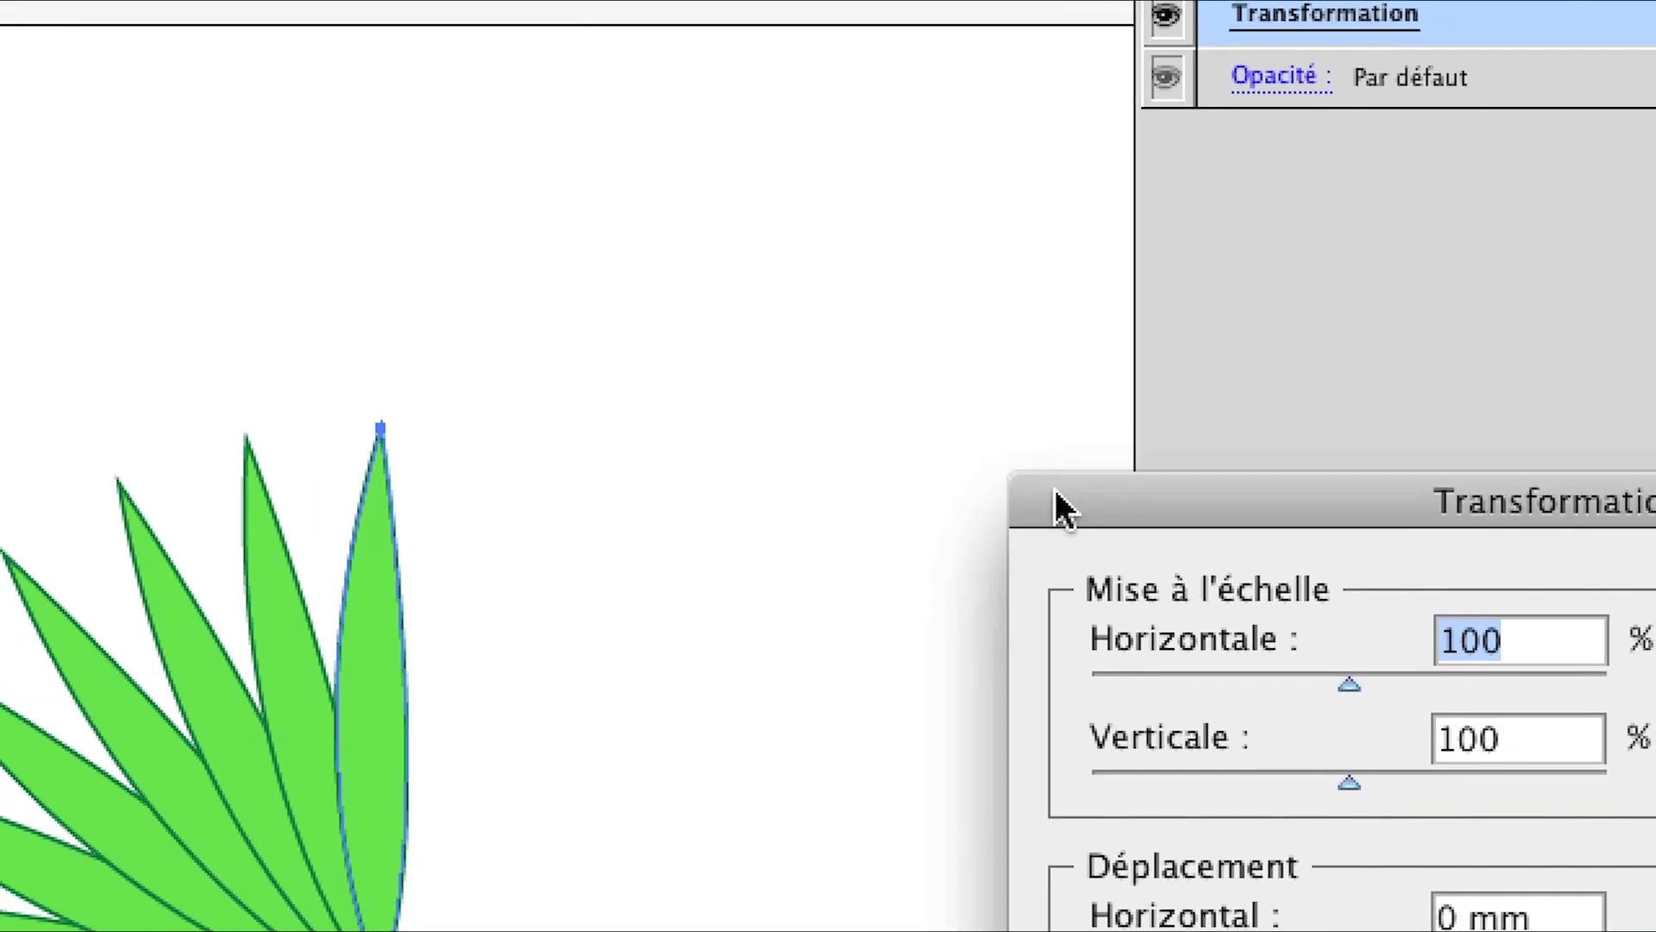
left_click_drag(1054, 489, 595, 288)
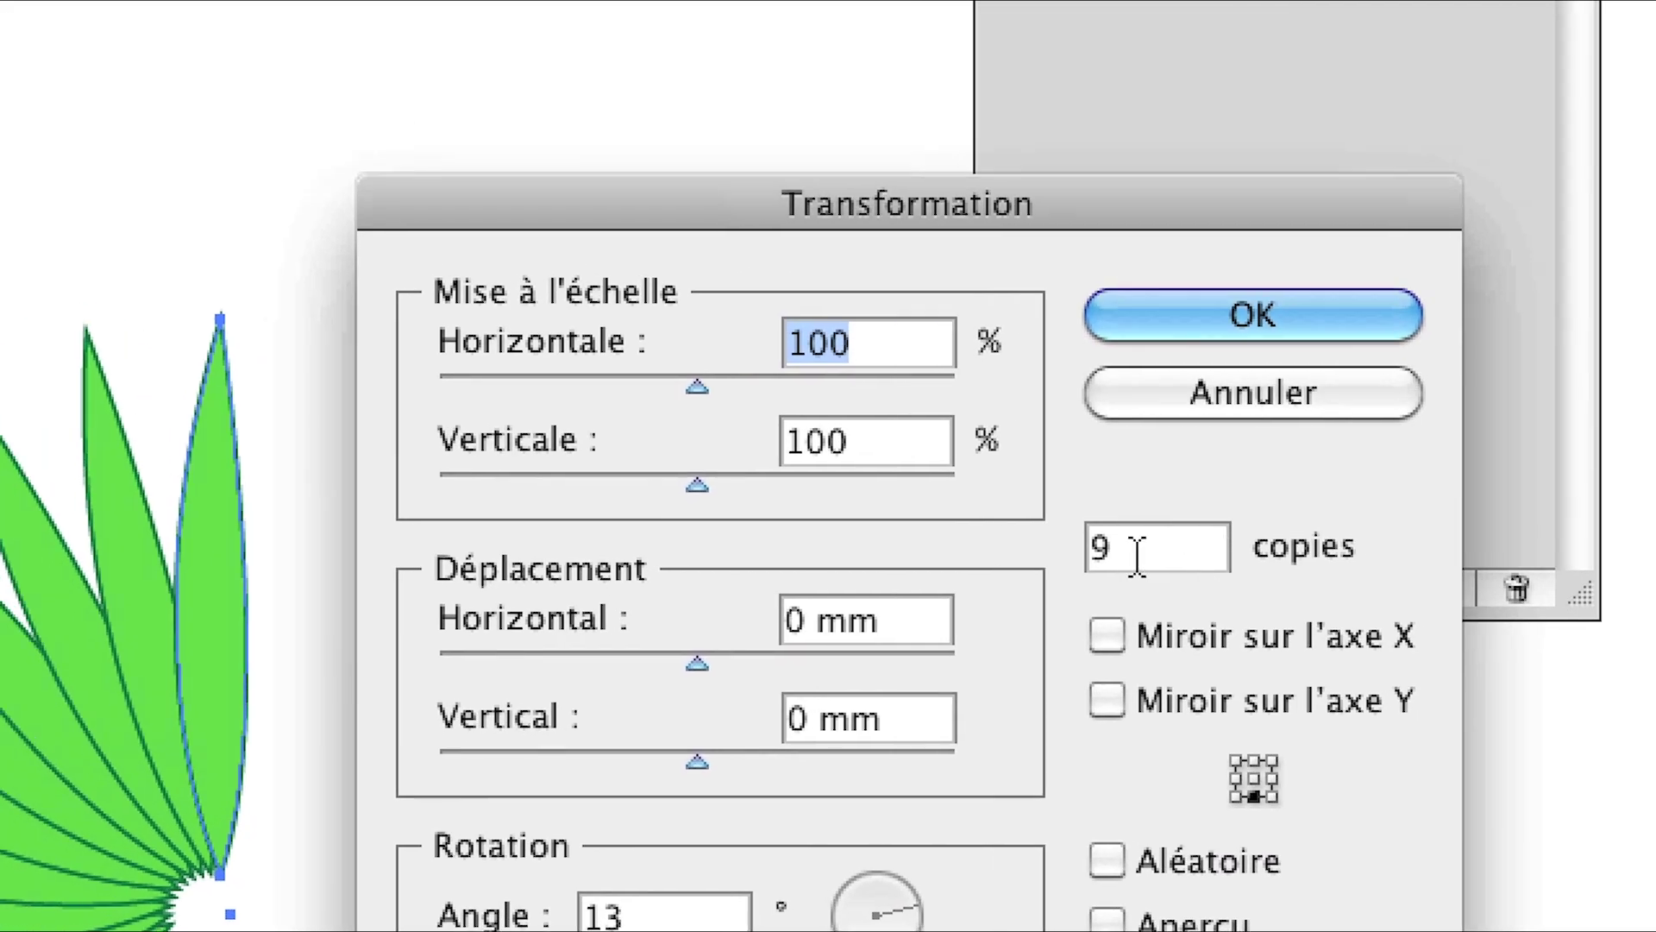
double_click(1136, 556)
type("3")
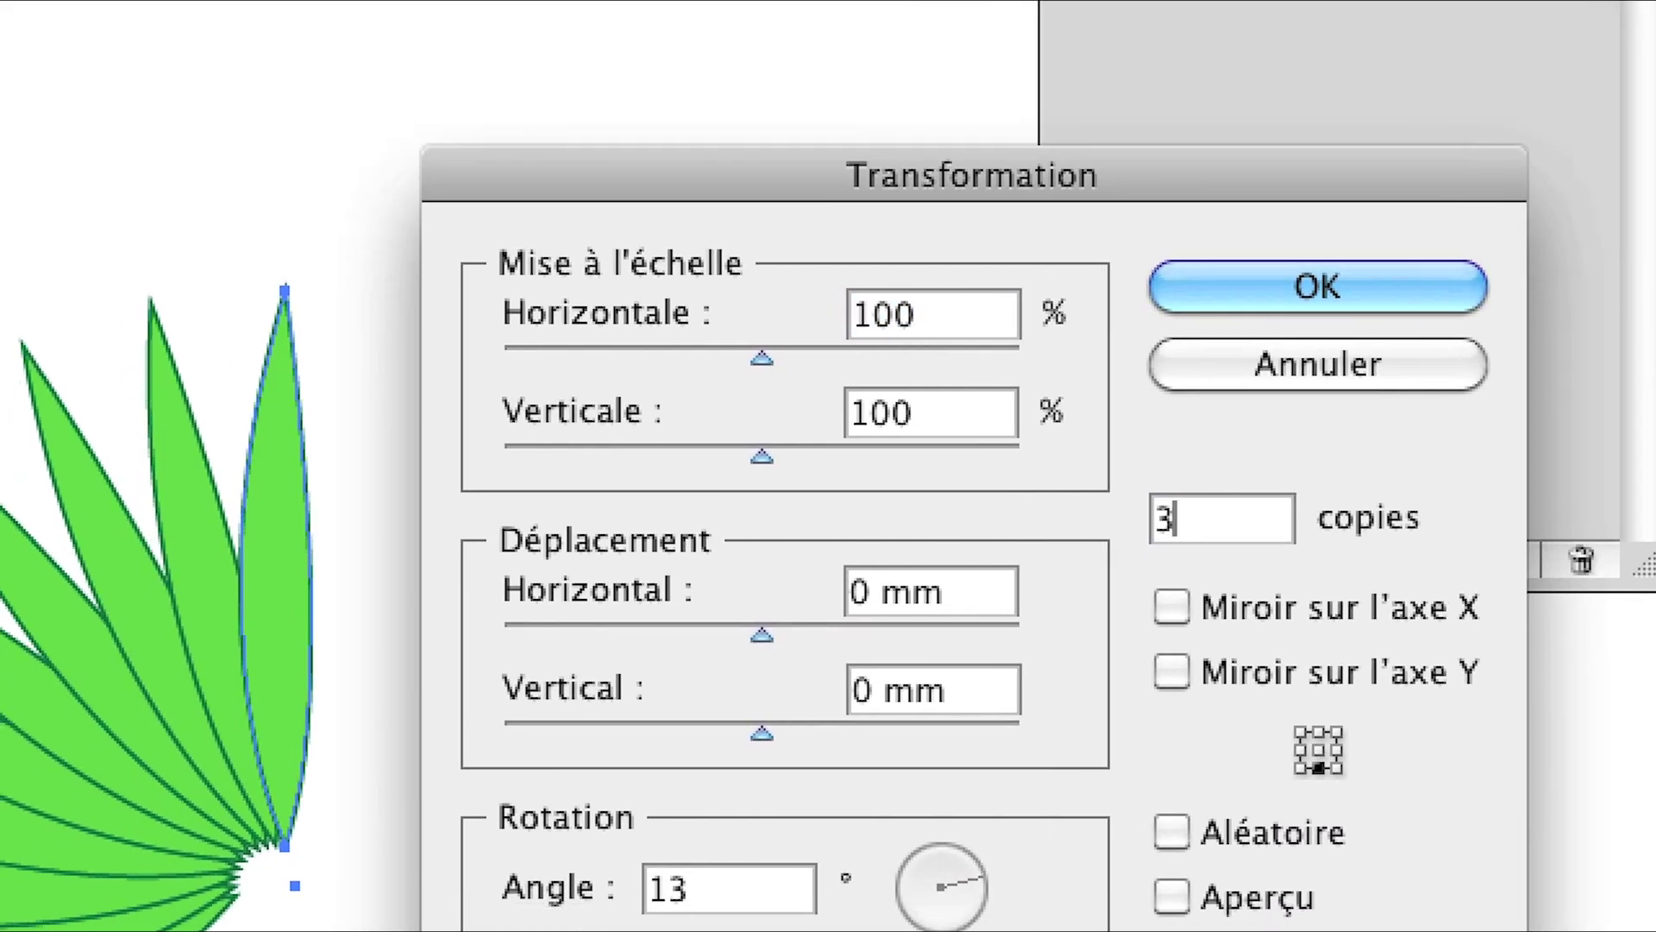
type("6")
key("Tab")
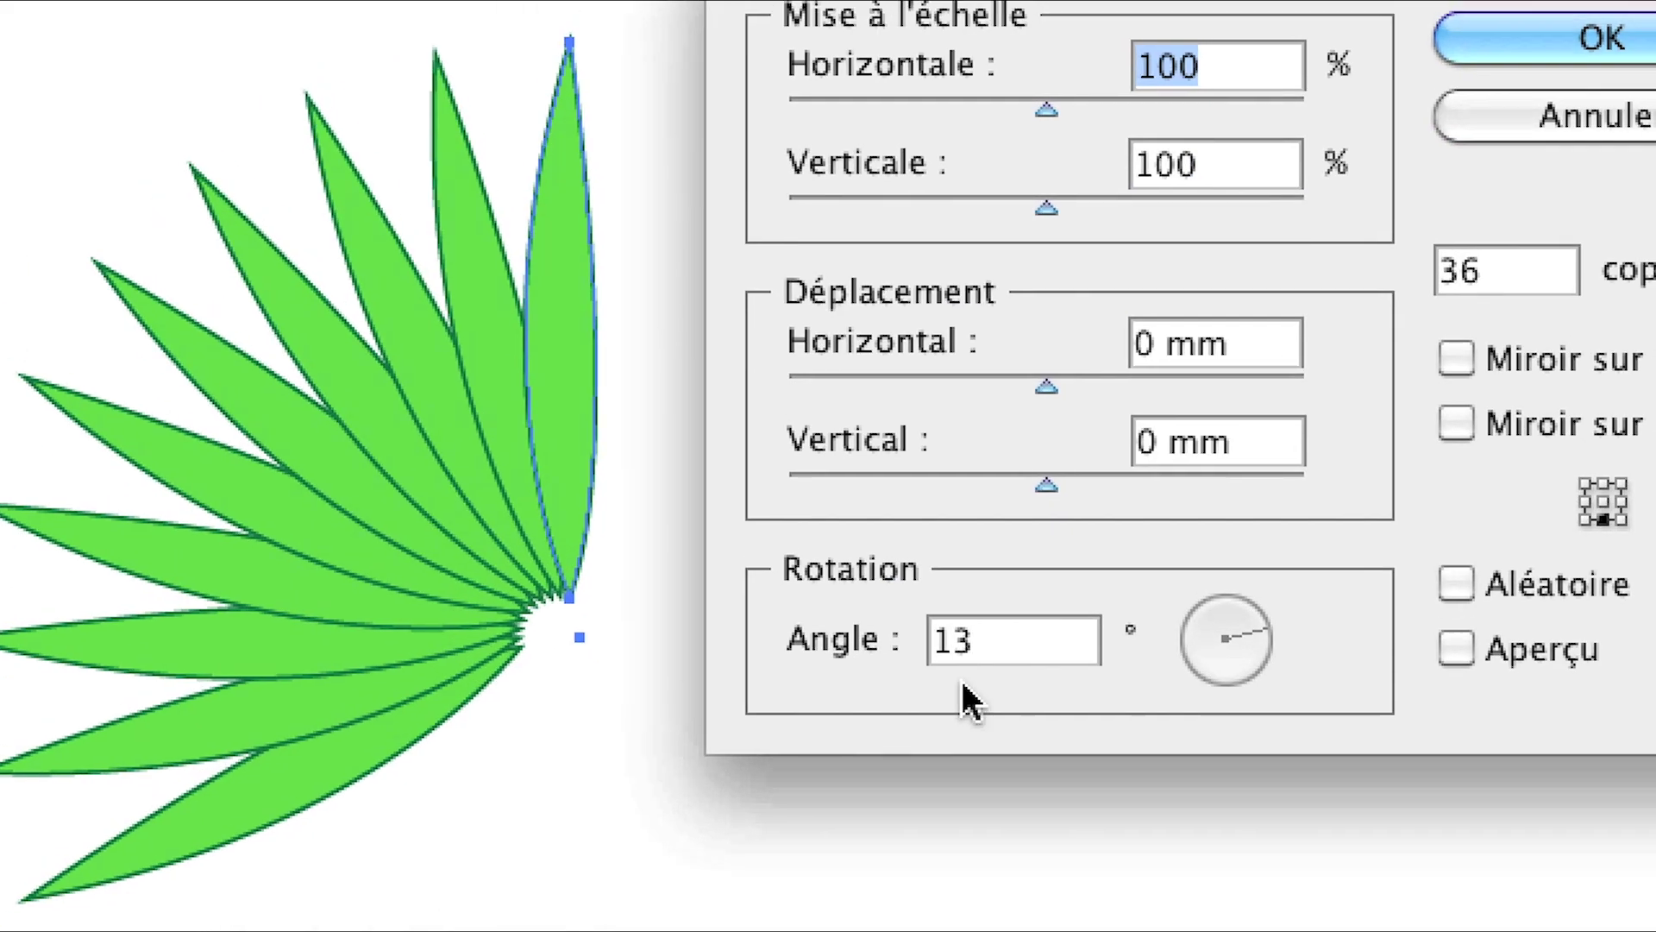
left_click(1455, 649)
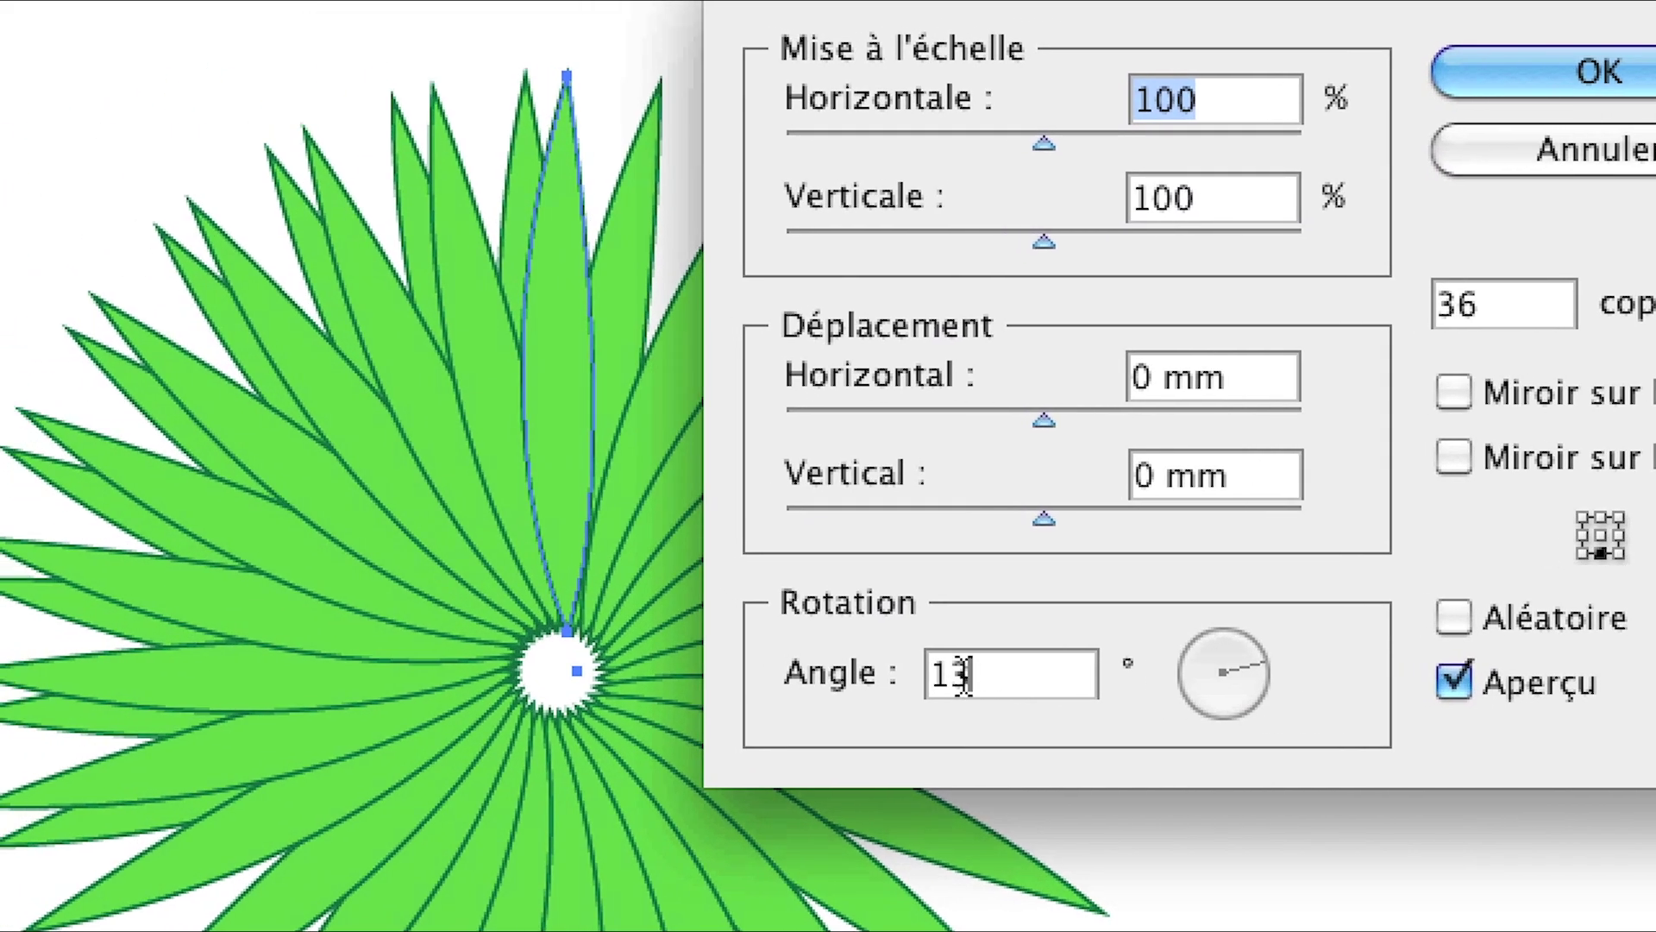
Step: Set the rotation angle to 10° and the number of copies to 35 to close the circle of leaves
double_click(957, 674)
type("10")
key("Tab")
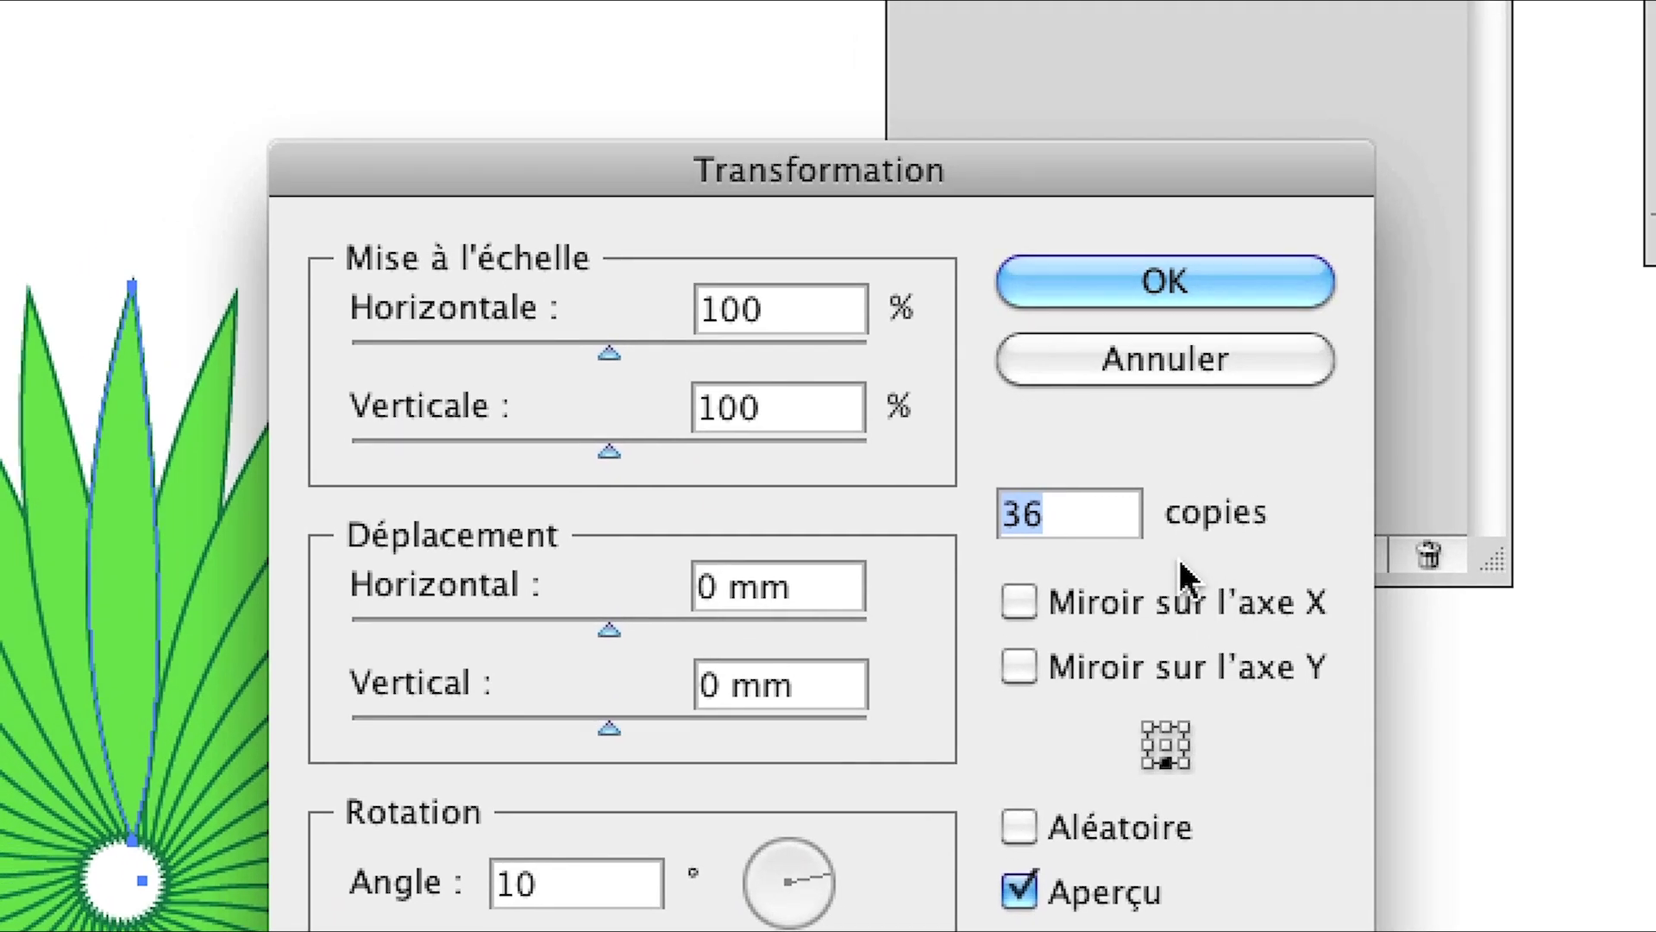
type("35")
key("Tab")
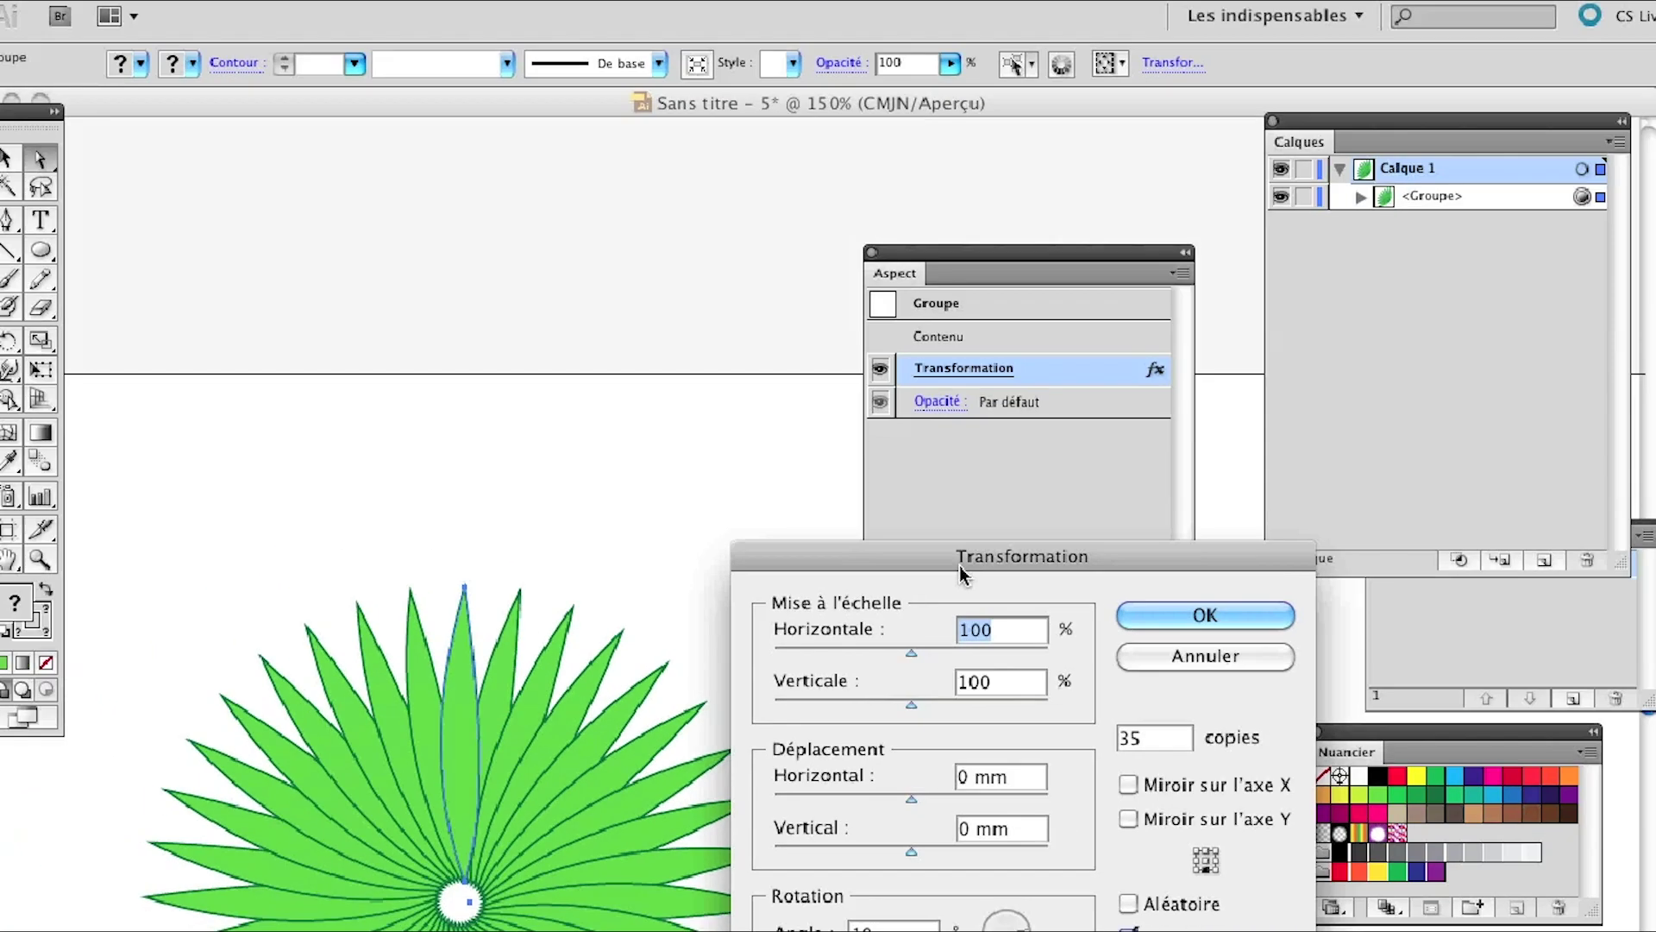
Step: Try 34 and 33 copies in the Transformation effect, and set the number back to 35
double_click(1142, 738)
type("3")
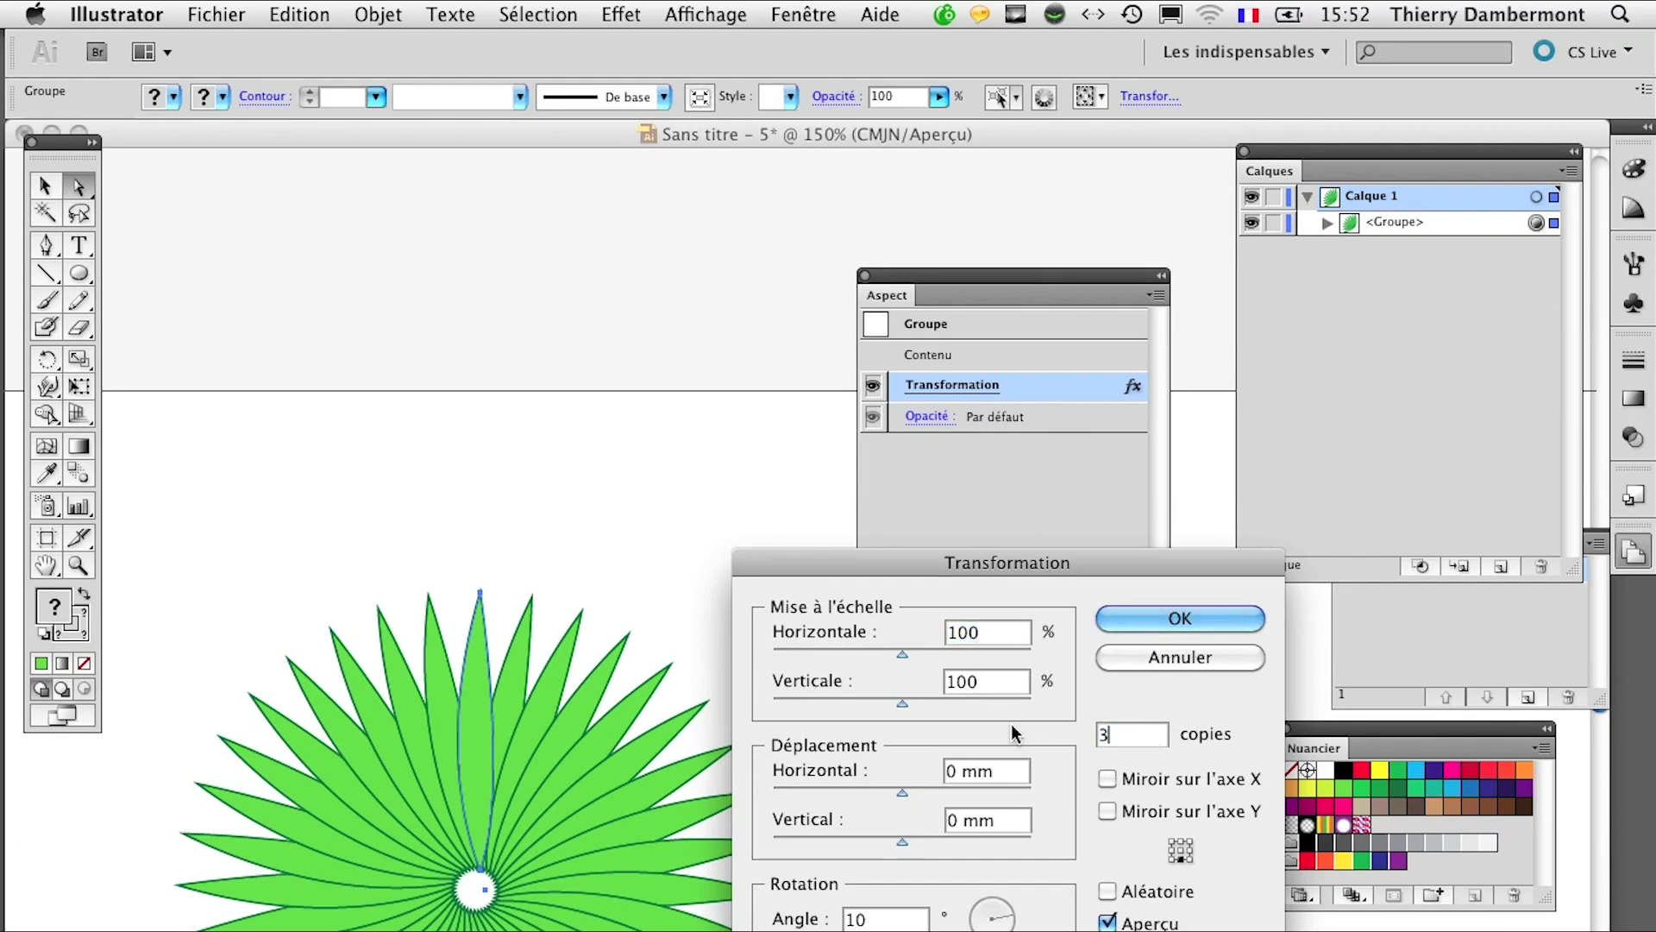
type("4")
key("Tab")
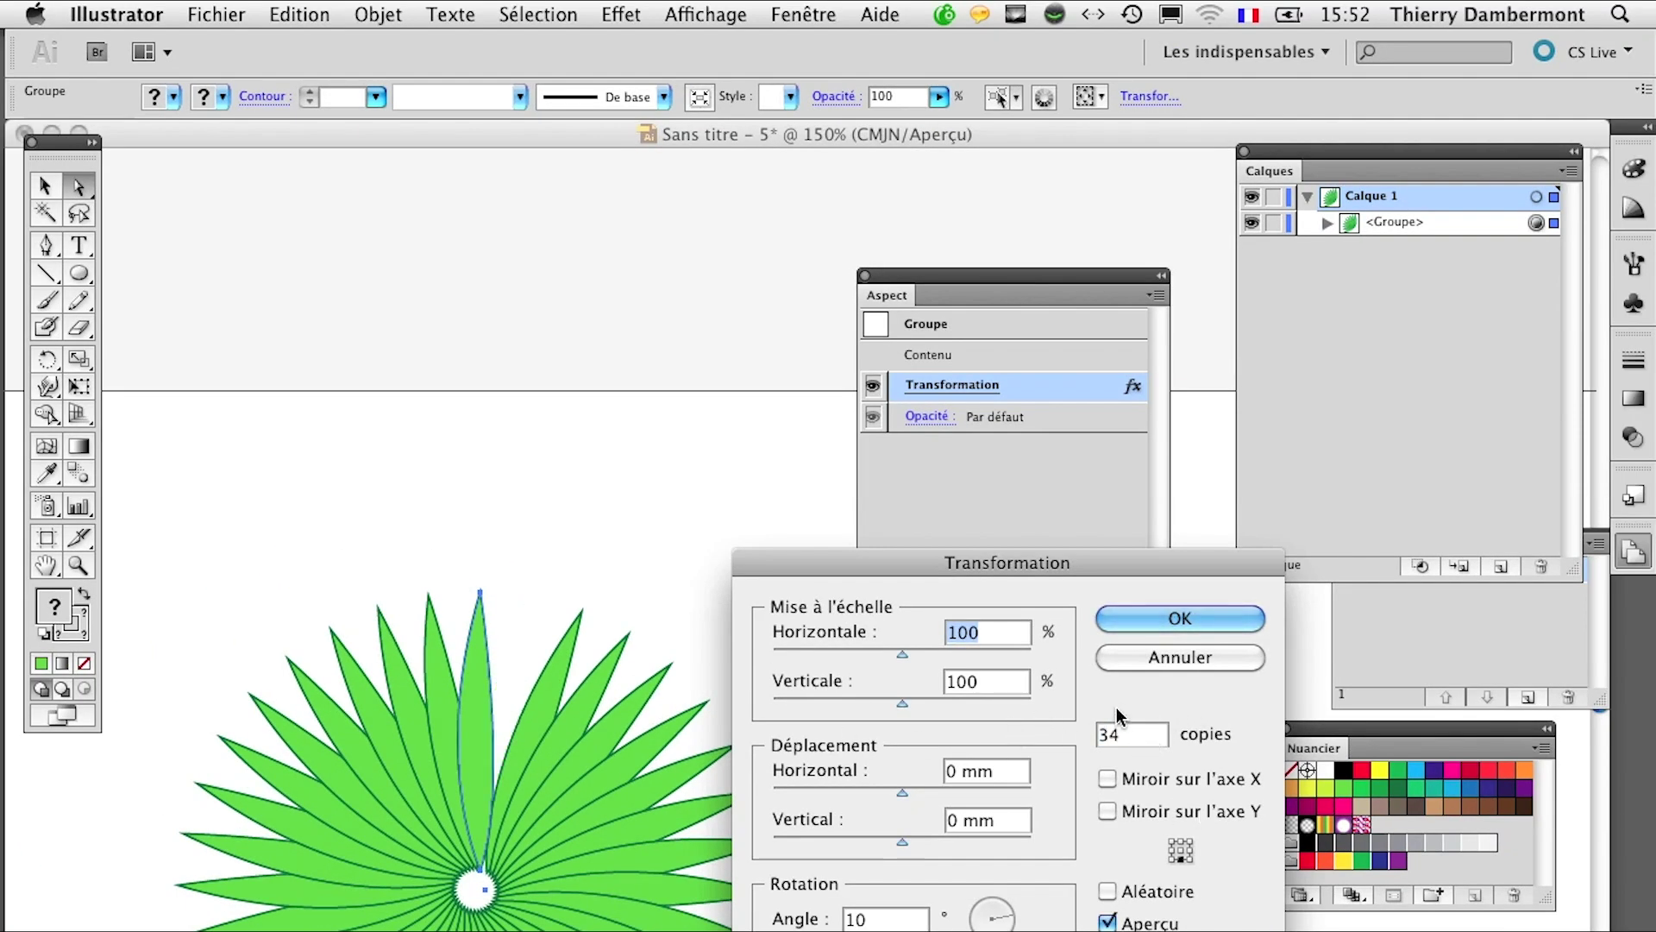
left_click_drag(1136, 735, 1019, 728)
type("33")
key("Tab")
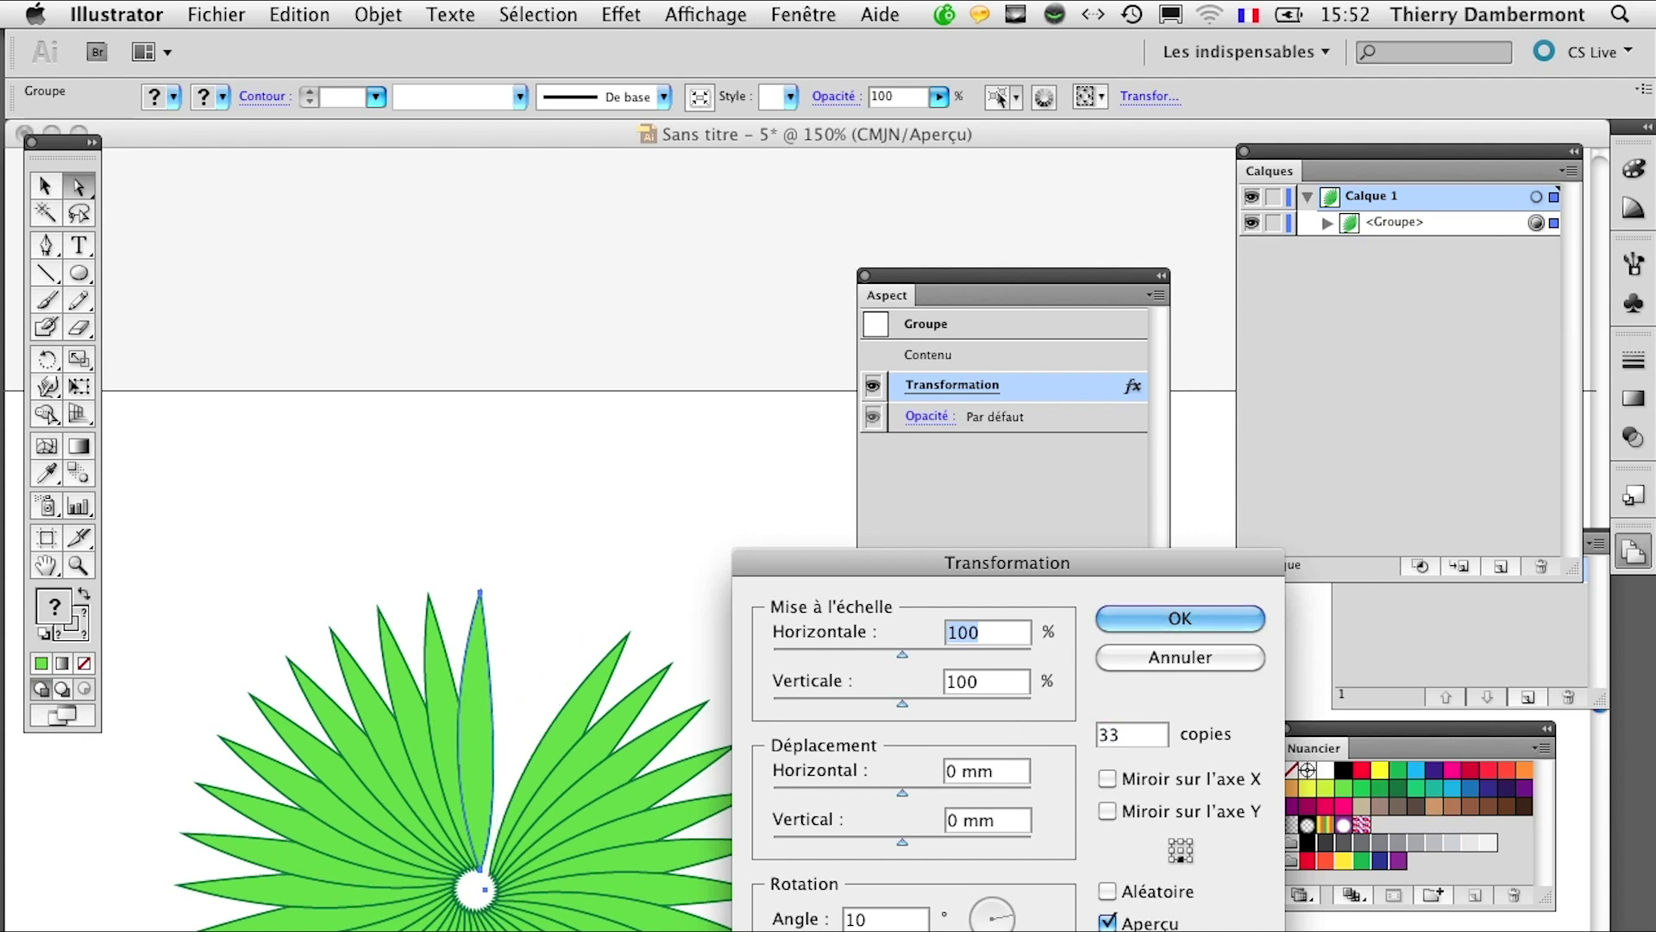
left_click_drag(1166, 736, 1040, 718)
type("3")
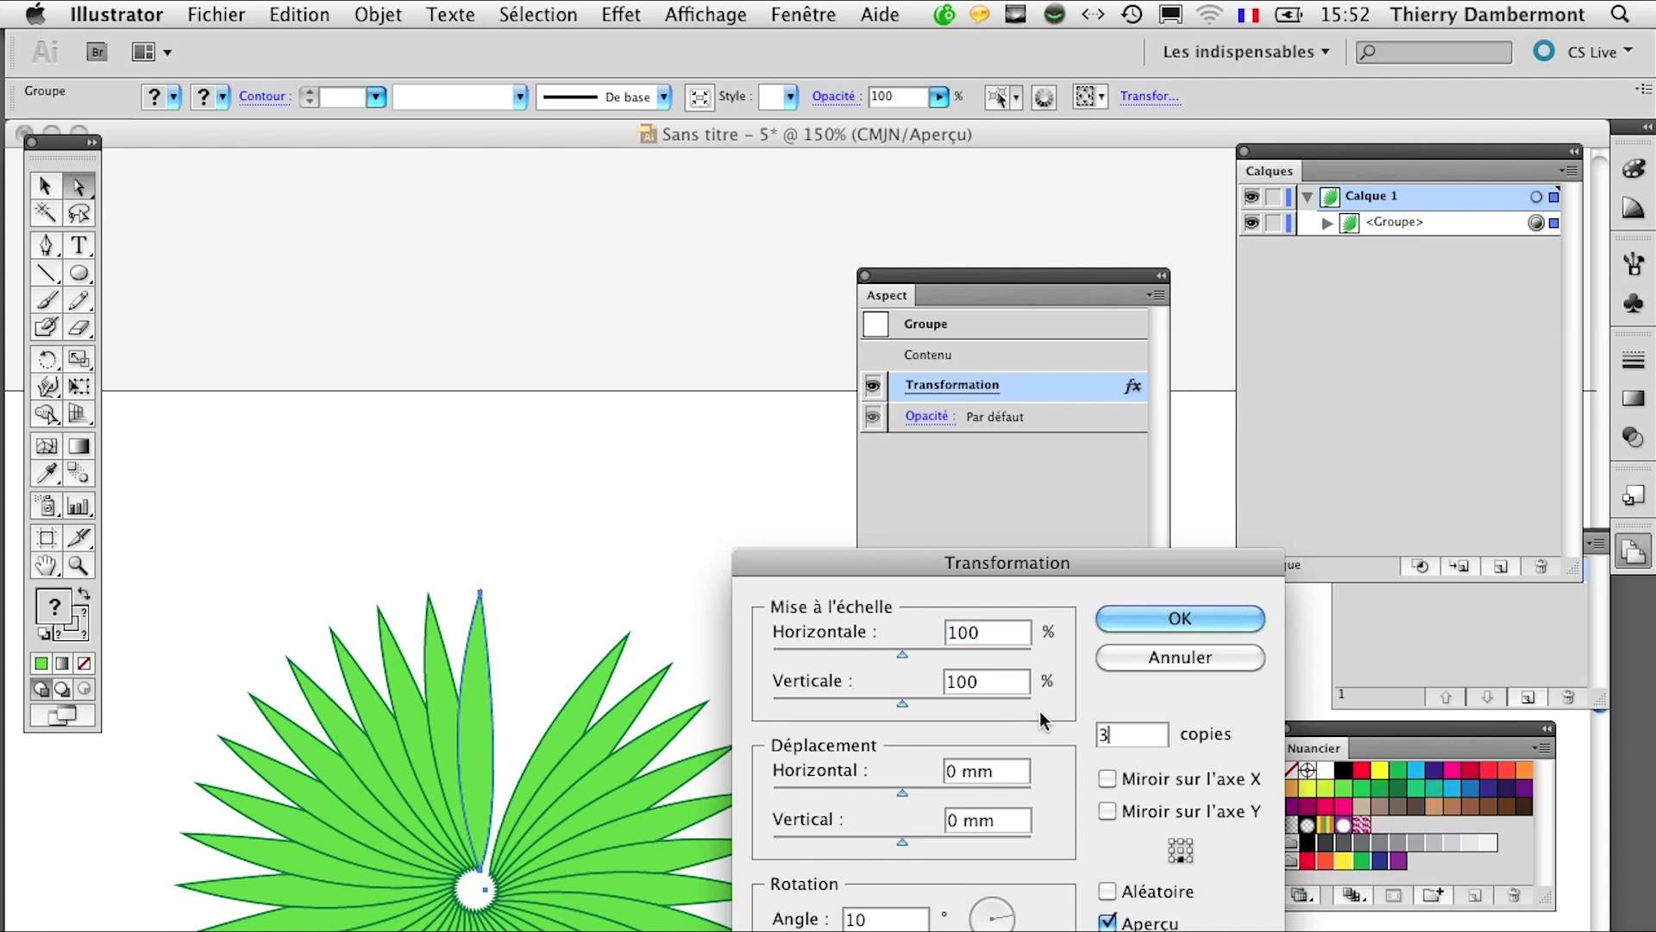
type("5")
key("Tab")
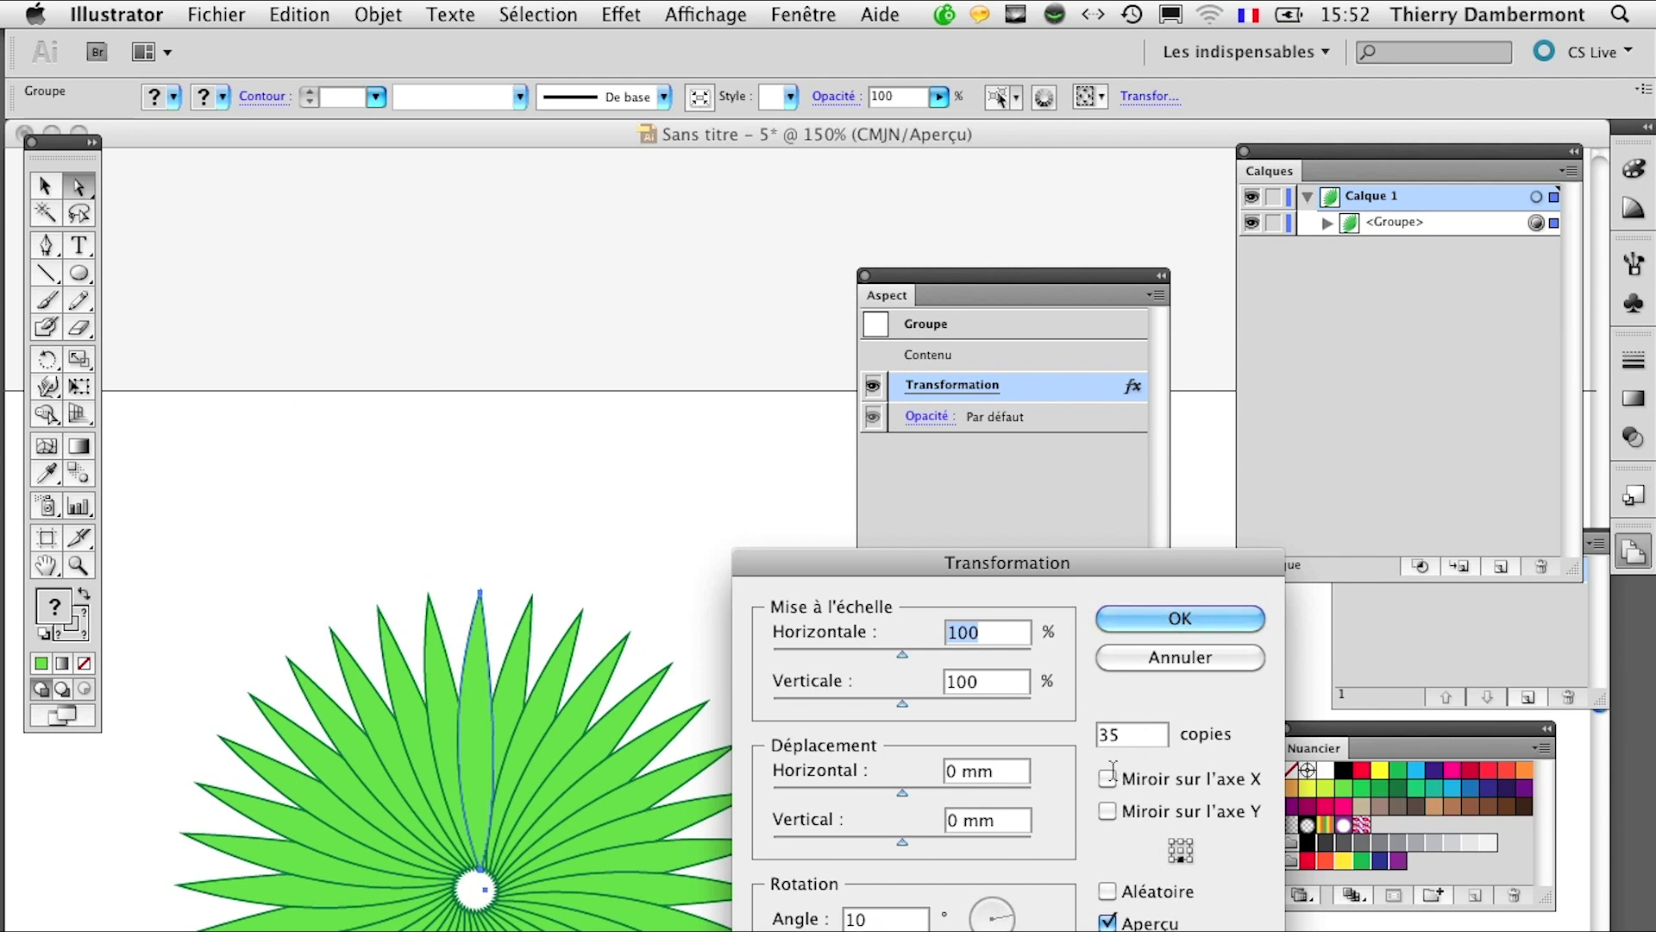
Step: Try a more open flower with a rotation angle of 20° and 17 copies
double_click(852, 919)
type("20")
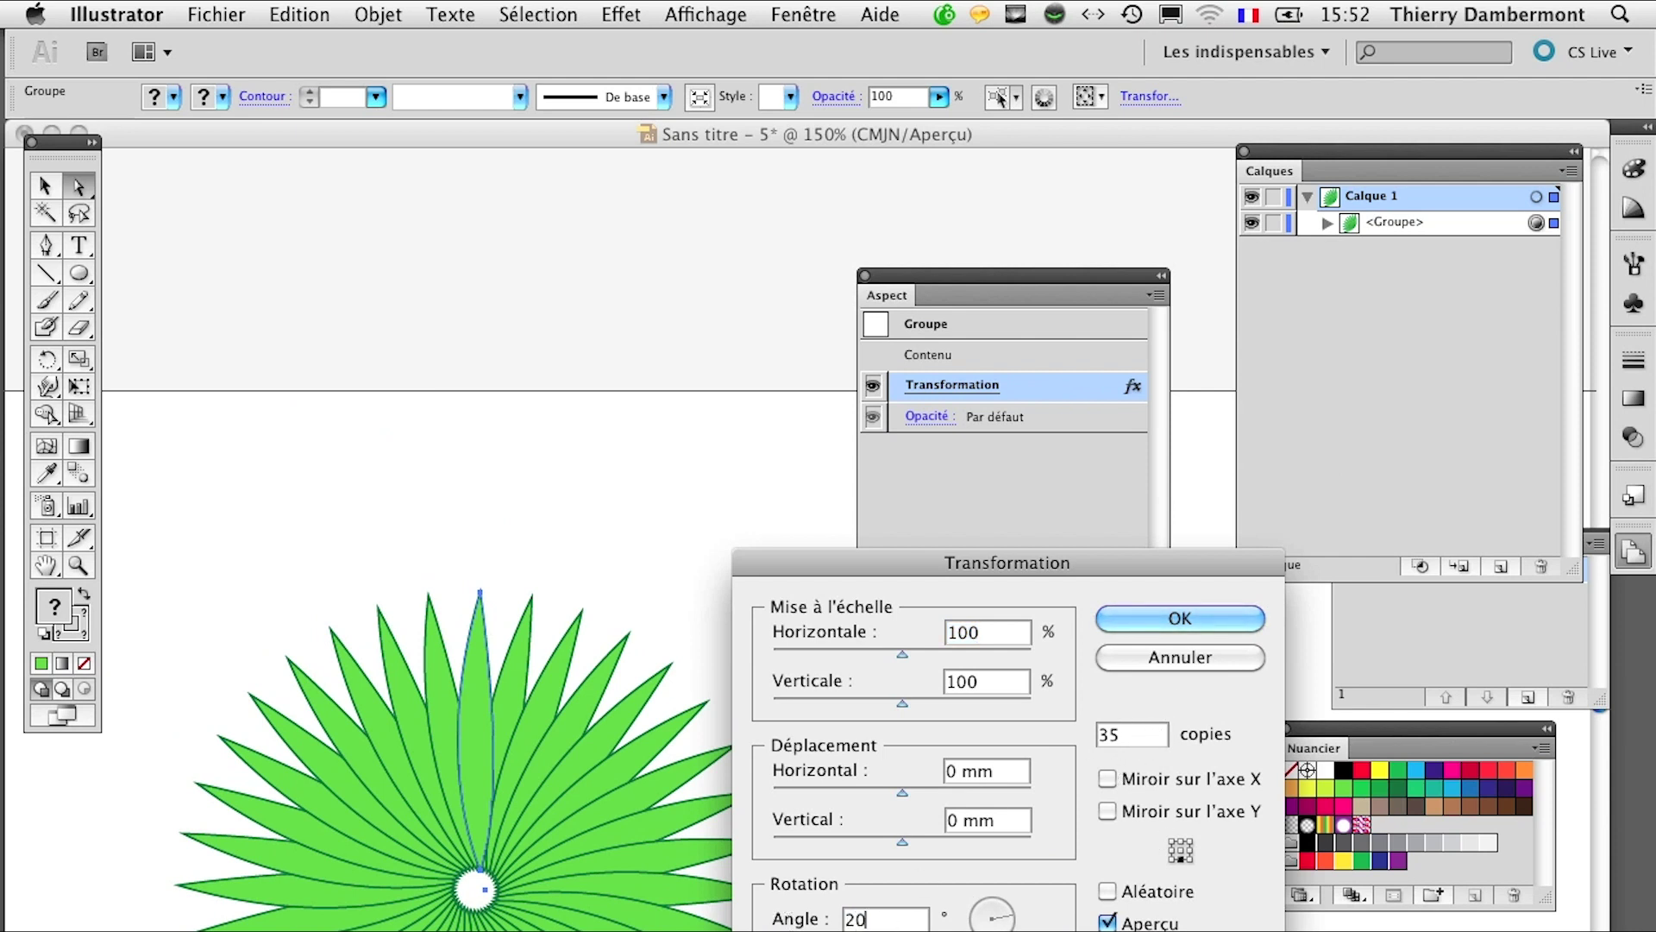
key("Tab")
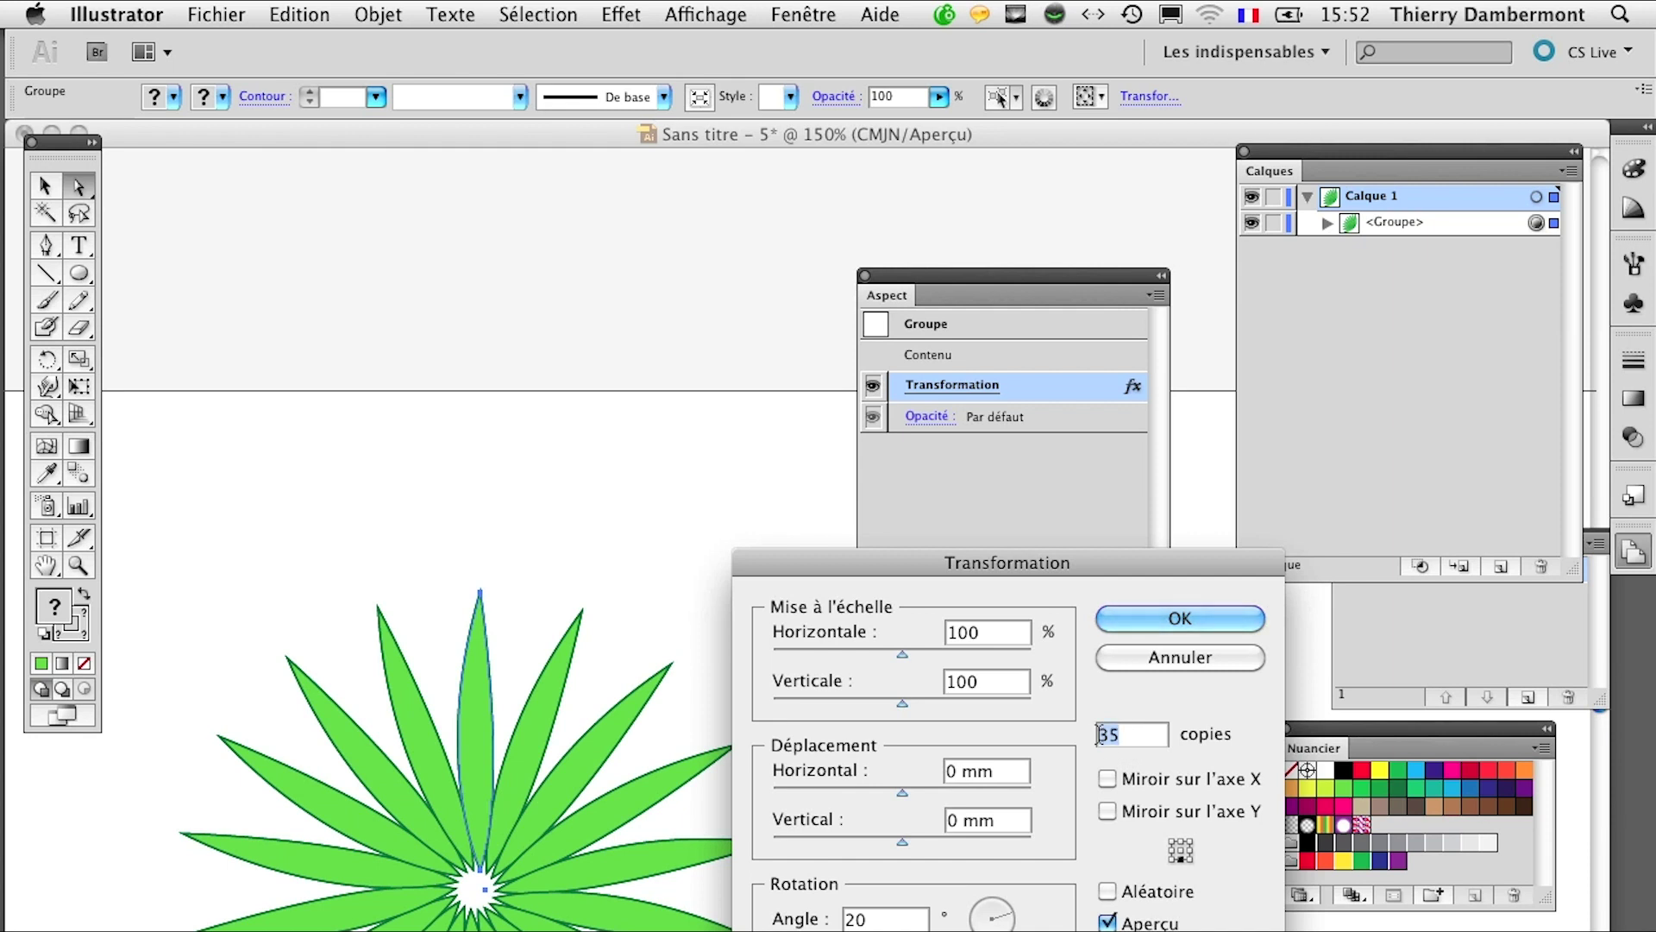
type("17")
key("Tab")
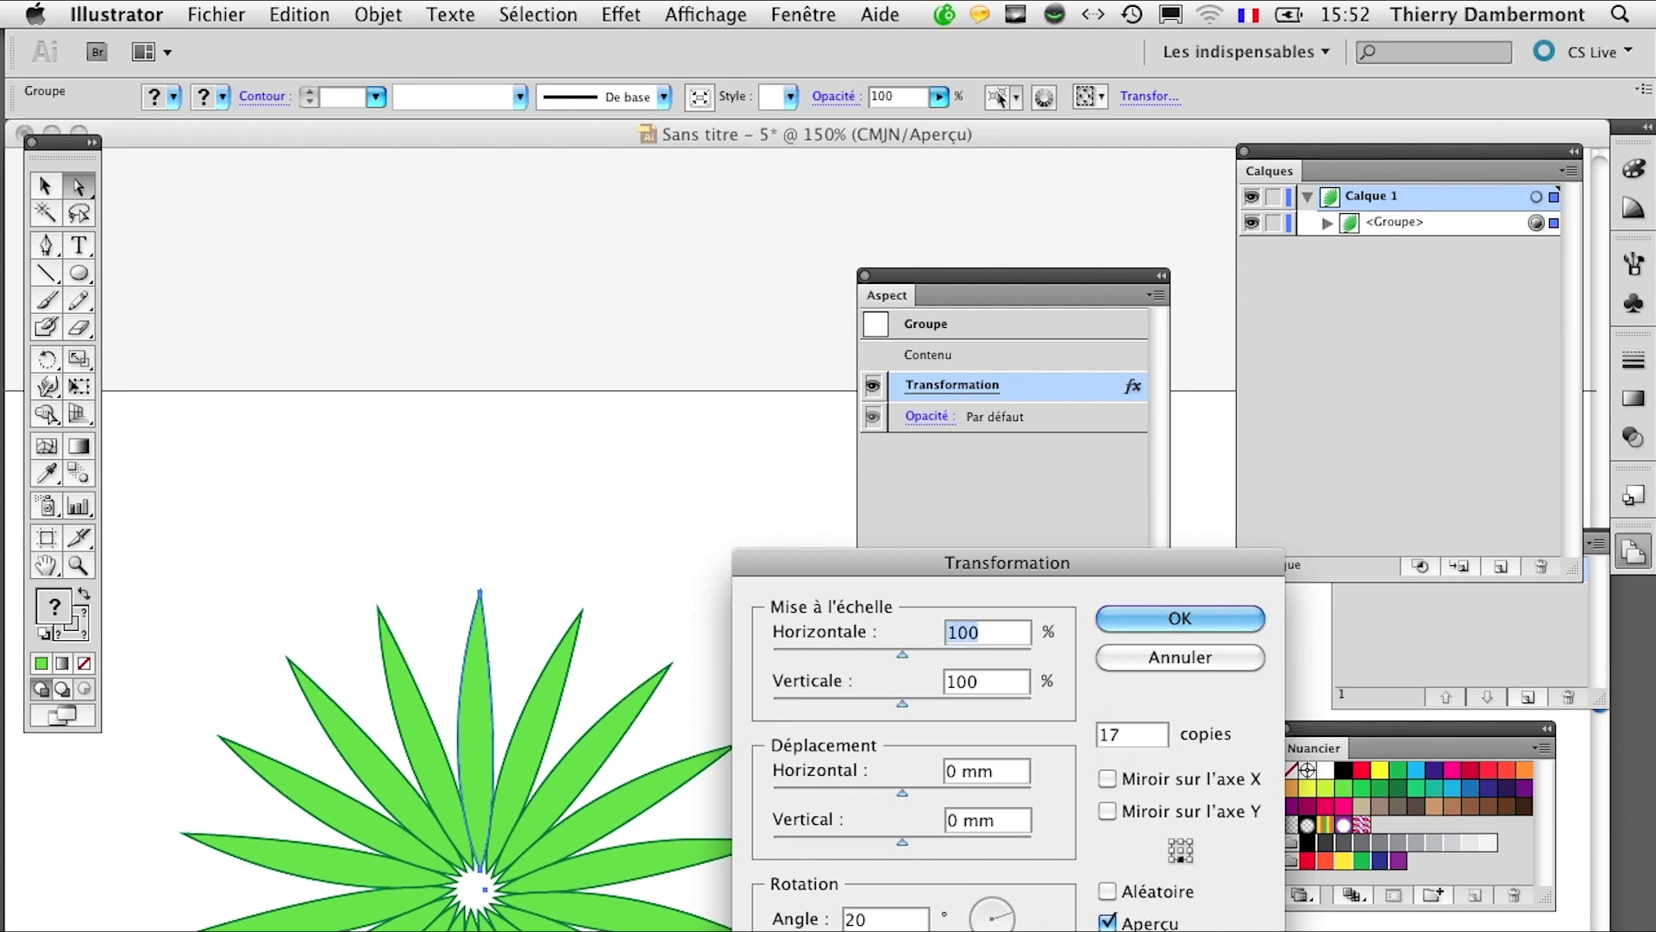
Step: Try 16 copies at the 20° rotation, and set the number back to 17
double_click(1137, 744)
type("16")
key("Tab")
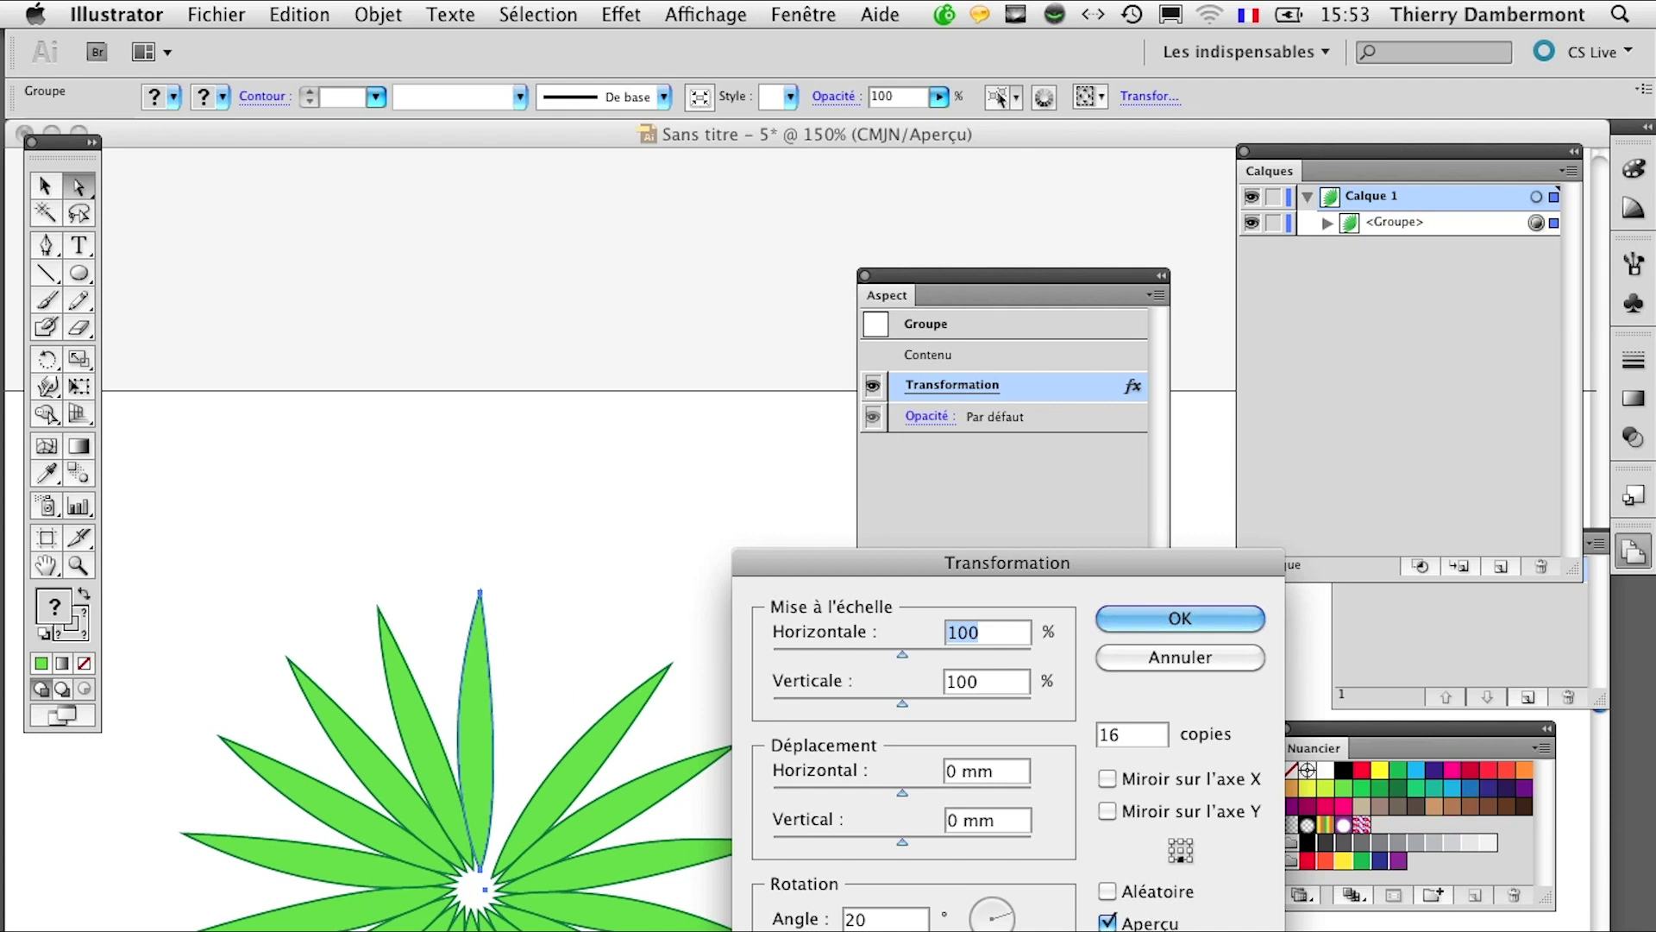
double_click(1097, 735)
type("17")
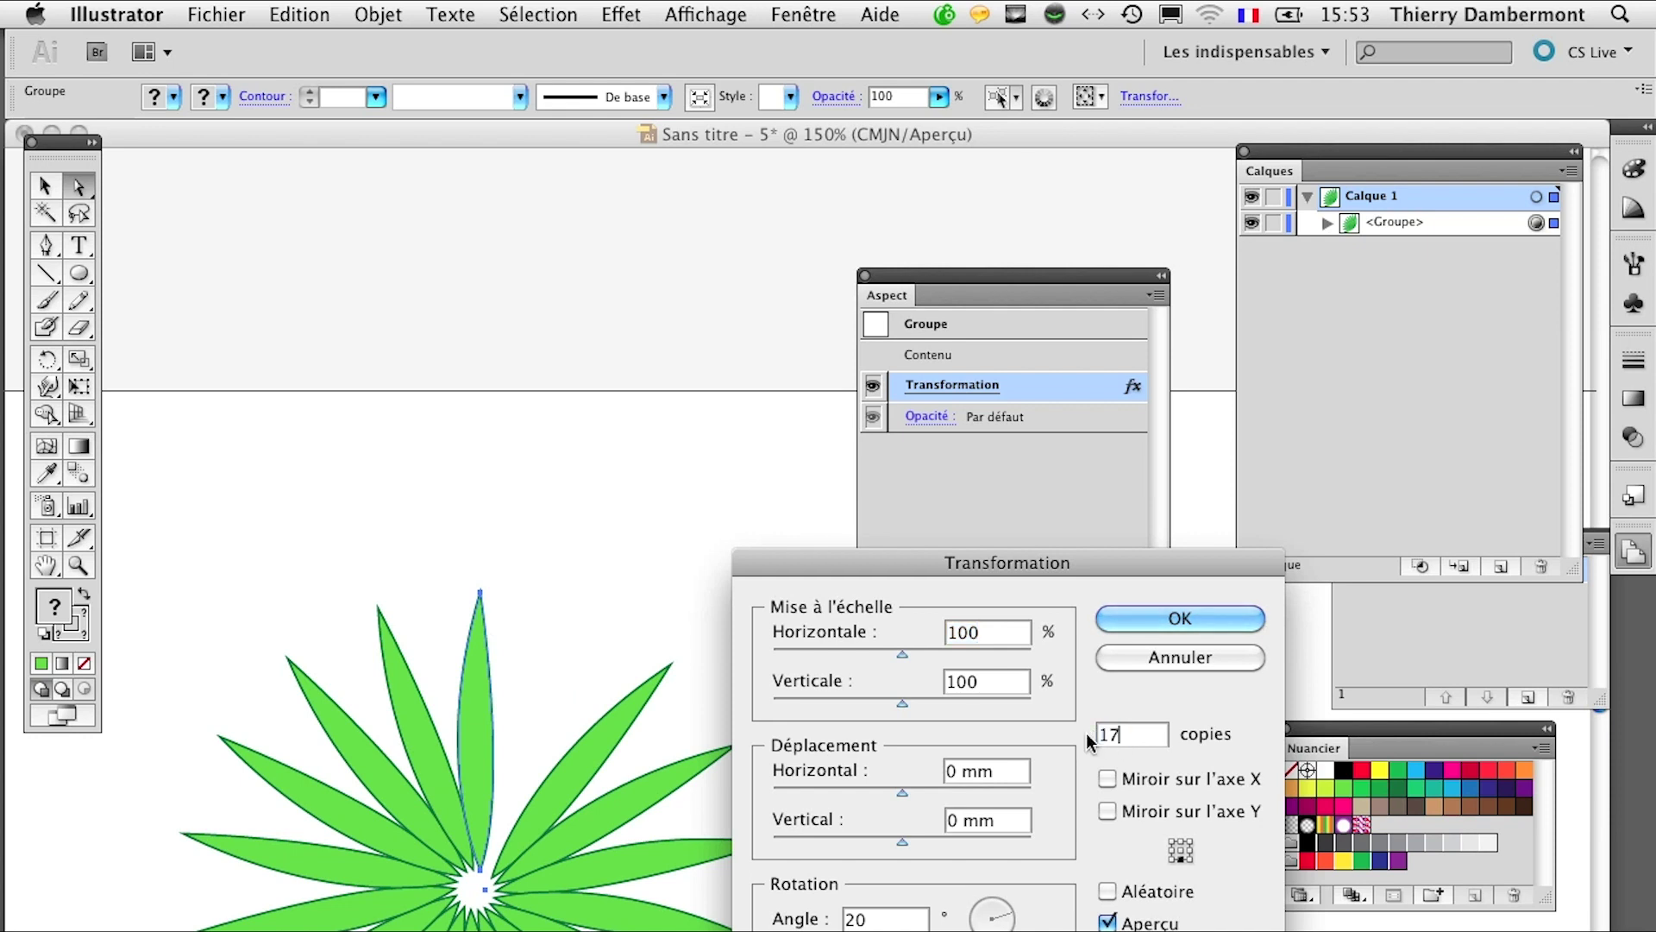
key("Tab")
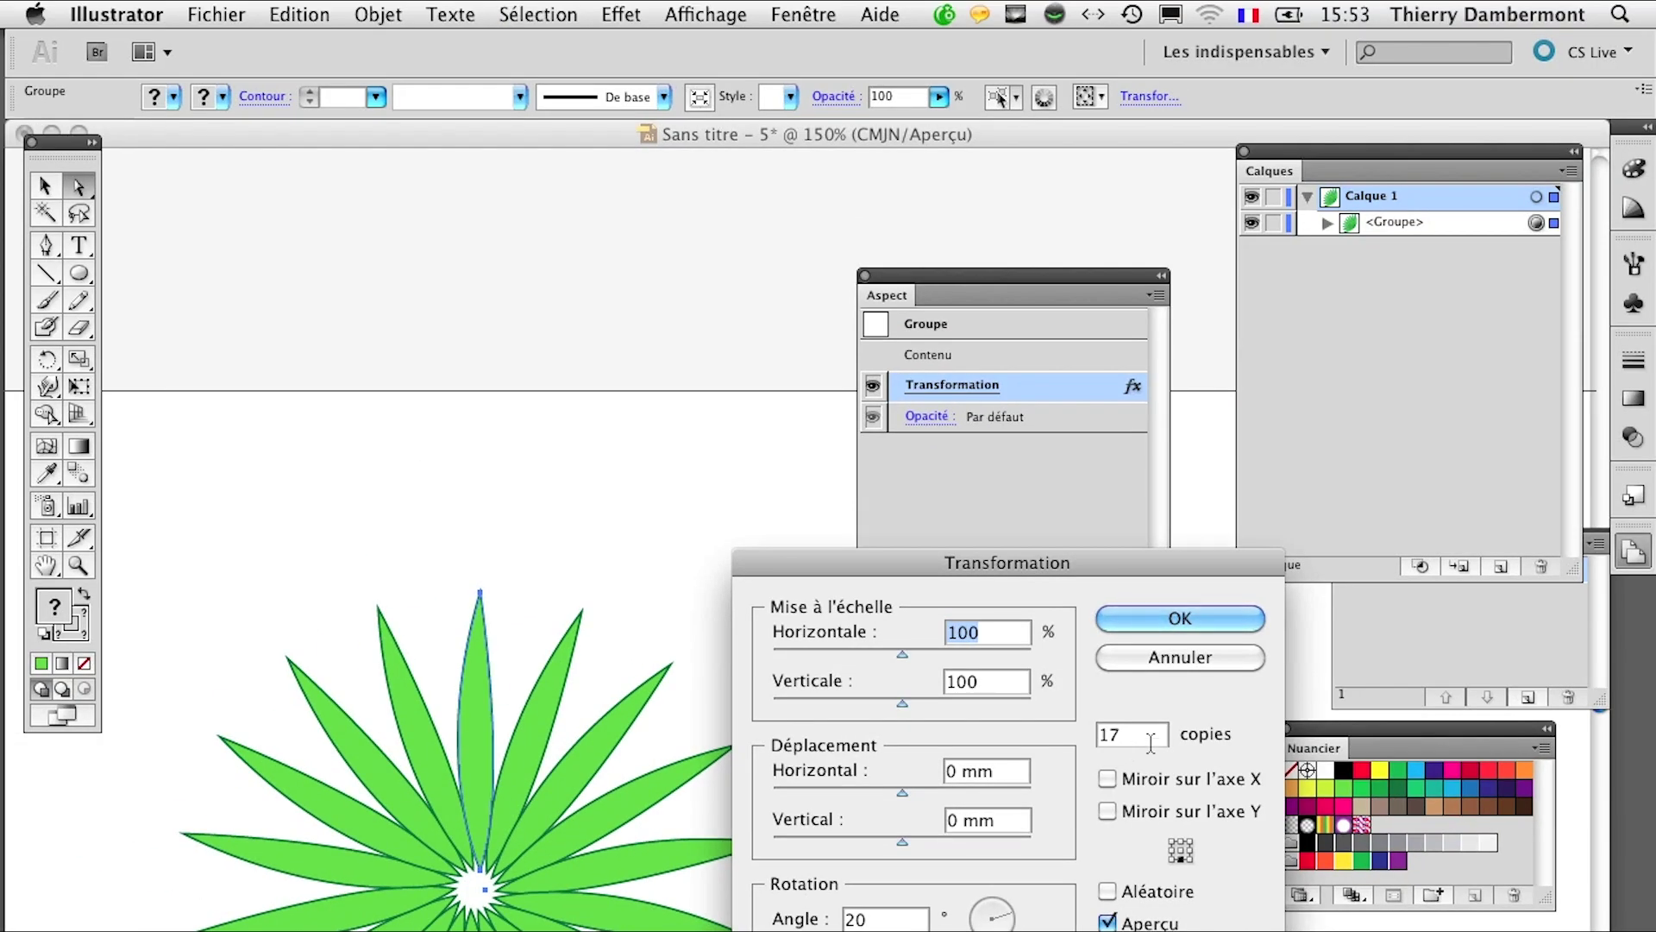
Step: Set 35 copies with a 10° rotation angle, apply the Transformation effect and deselect the leaf group
double_click(1146, 738)
type("35")
double_click(862, 919)
type("10")
key("Tab")
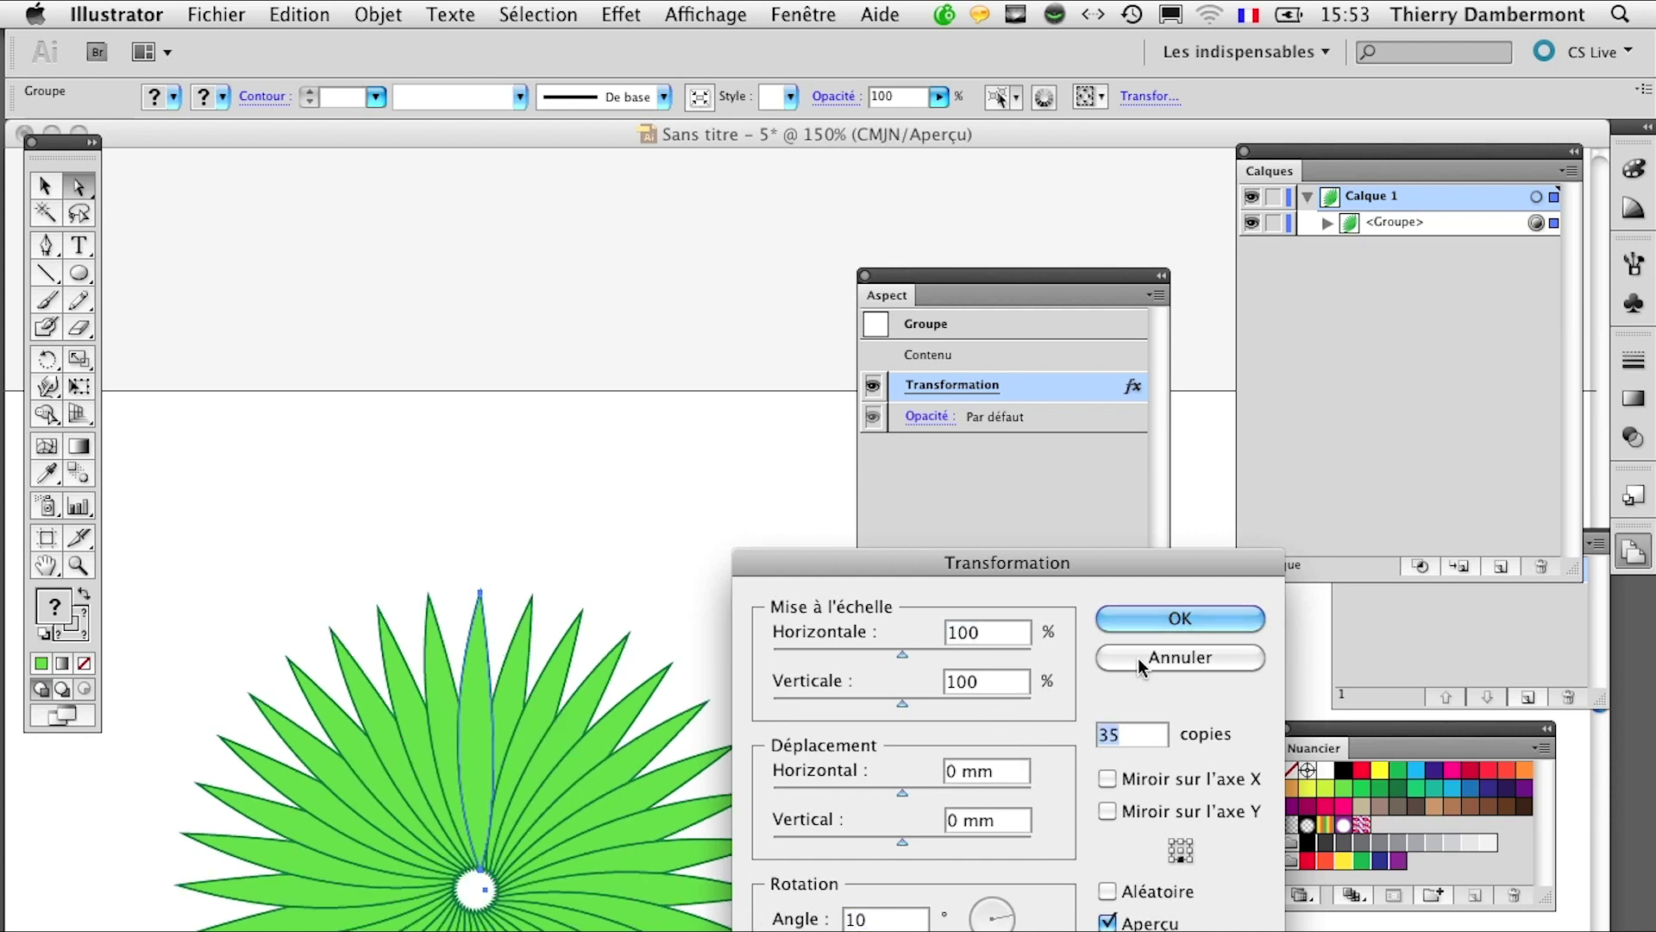
left_click(1155, 638)
scroll(500, 901, "up", 1)
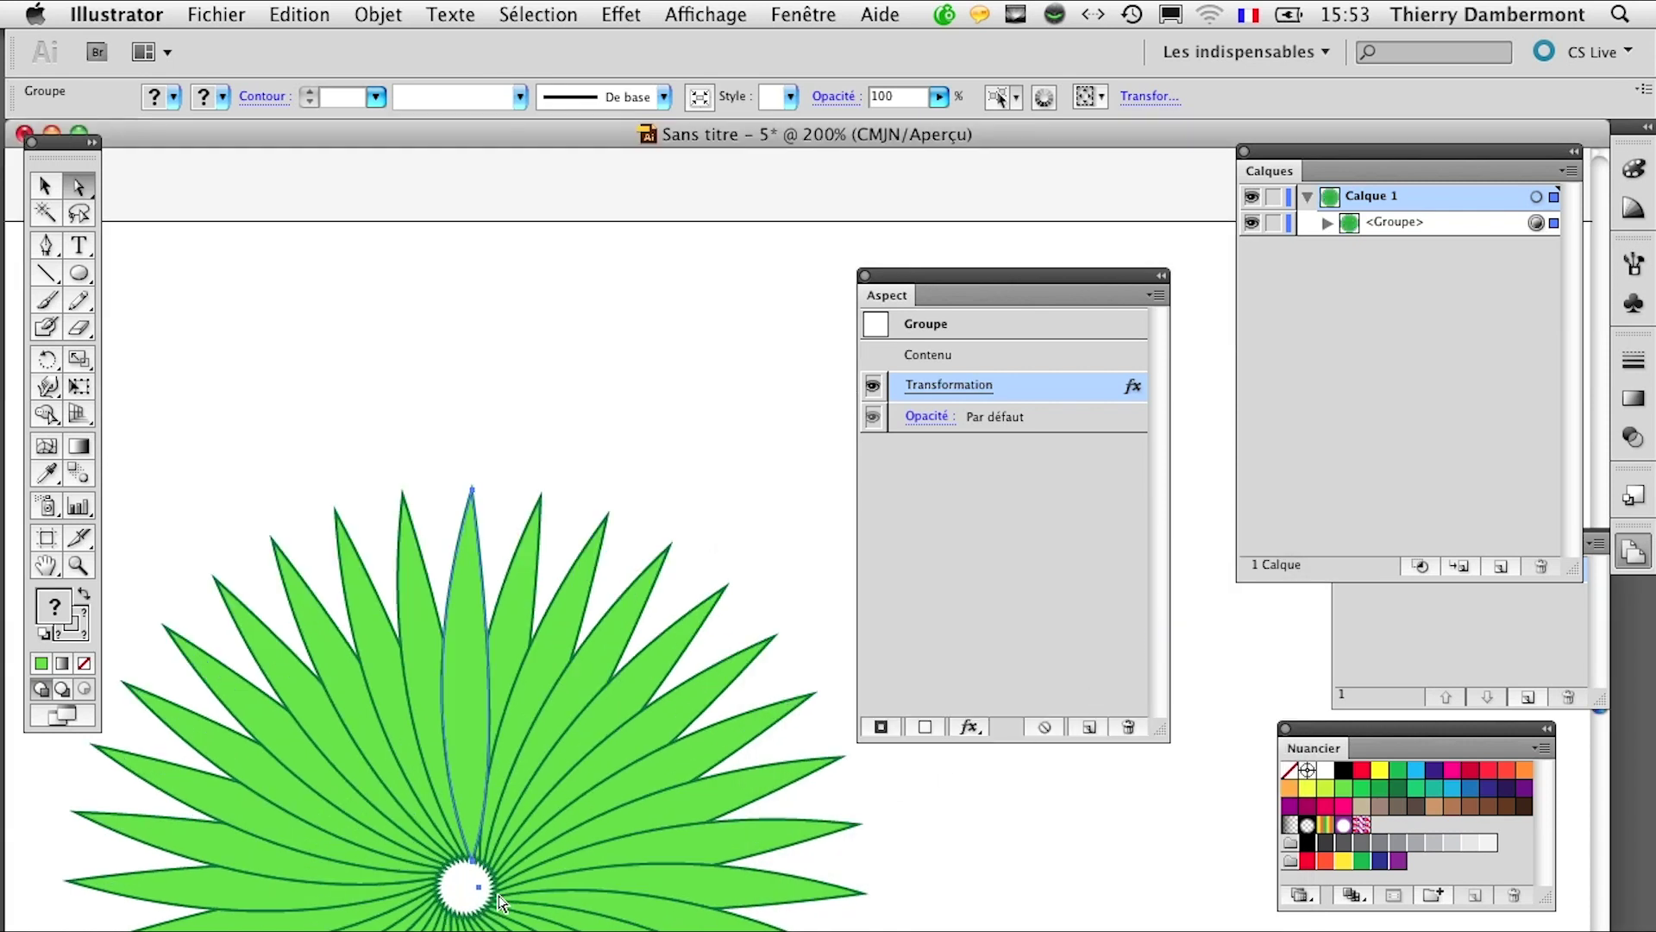
left_click(354, 406)
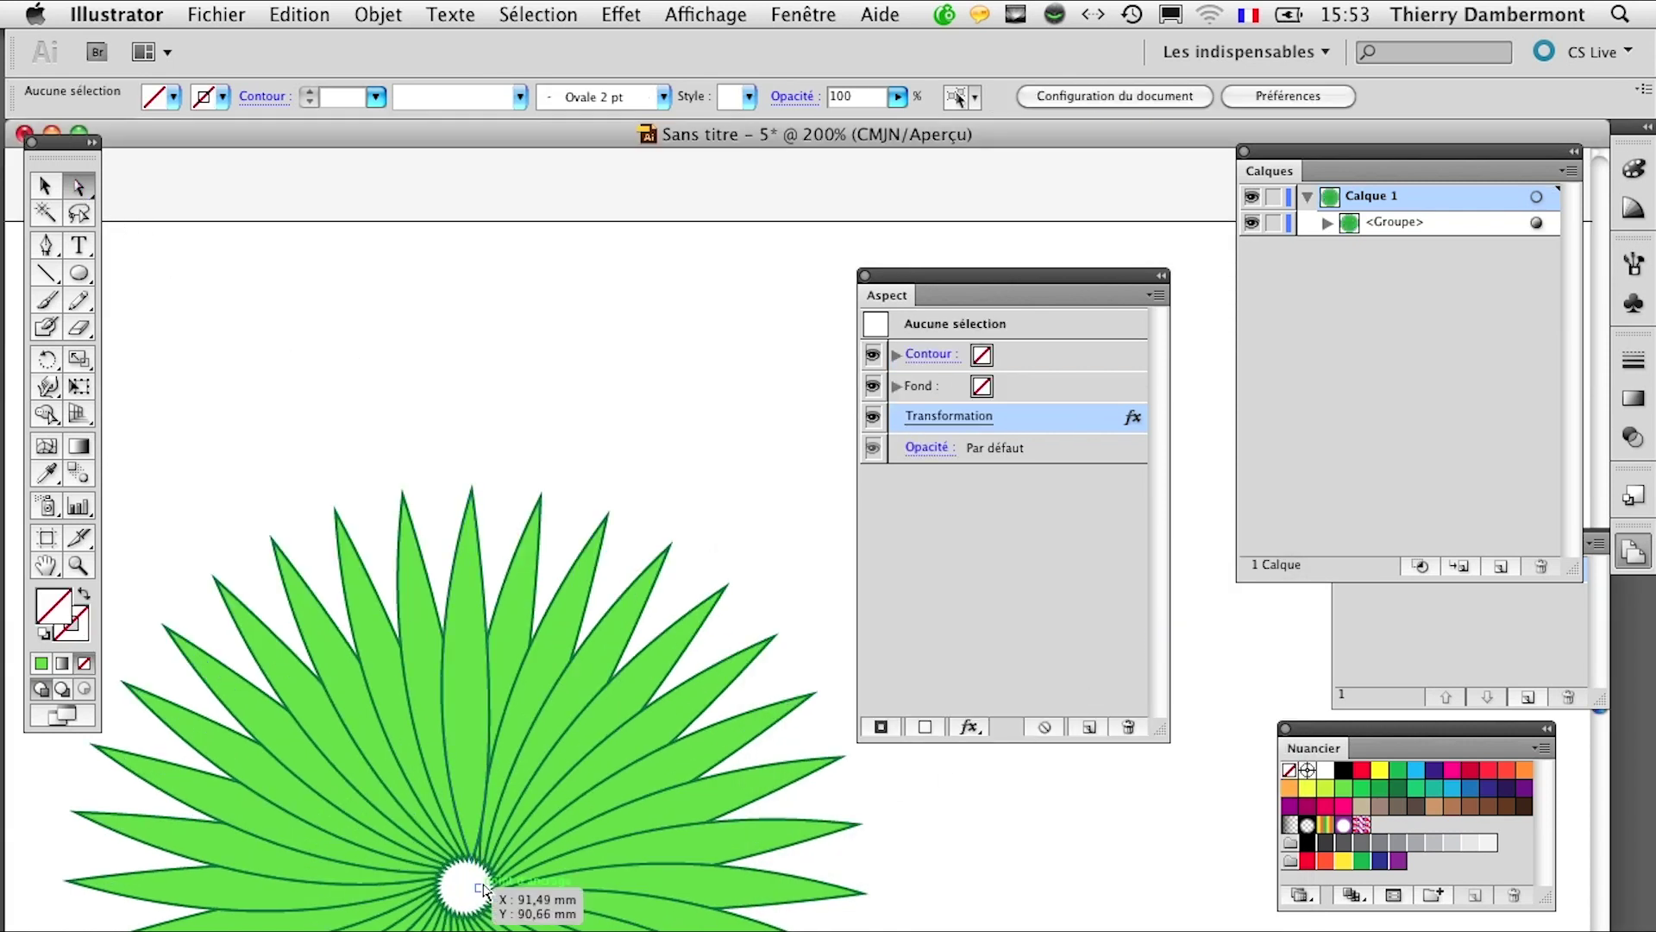
Step: Move the invisible pivot point closer to and farther from the leaf's base, leaving it at about X 88.37 mm, Y 90.93 mm
mouse_move(480, 889)
left_mouse_down()
mouse_move(484, 930)
mouse_move(473, 861)
mouse_move(470, 876)
left_mouse_up()
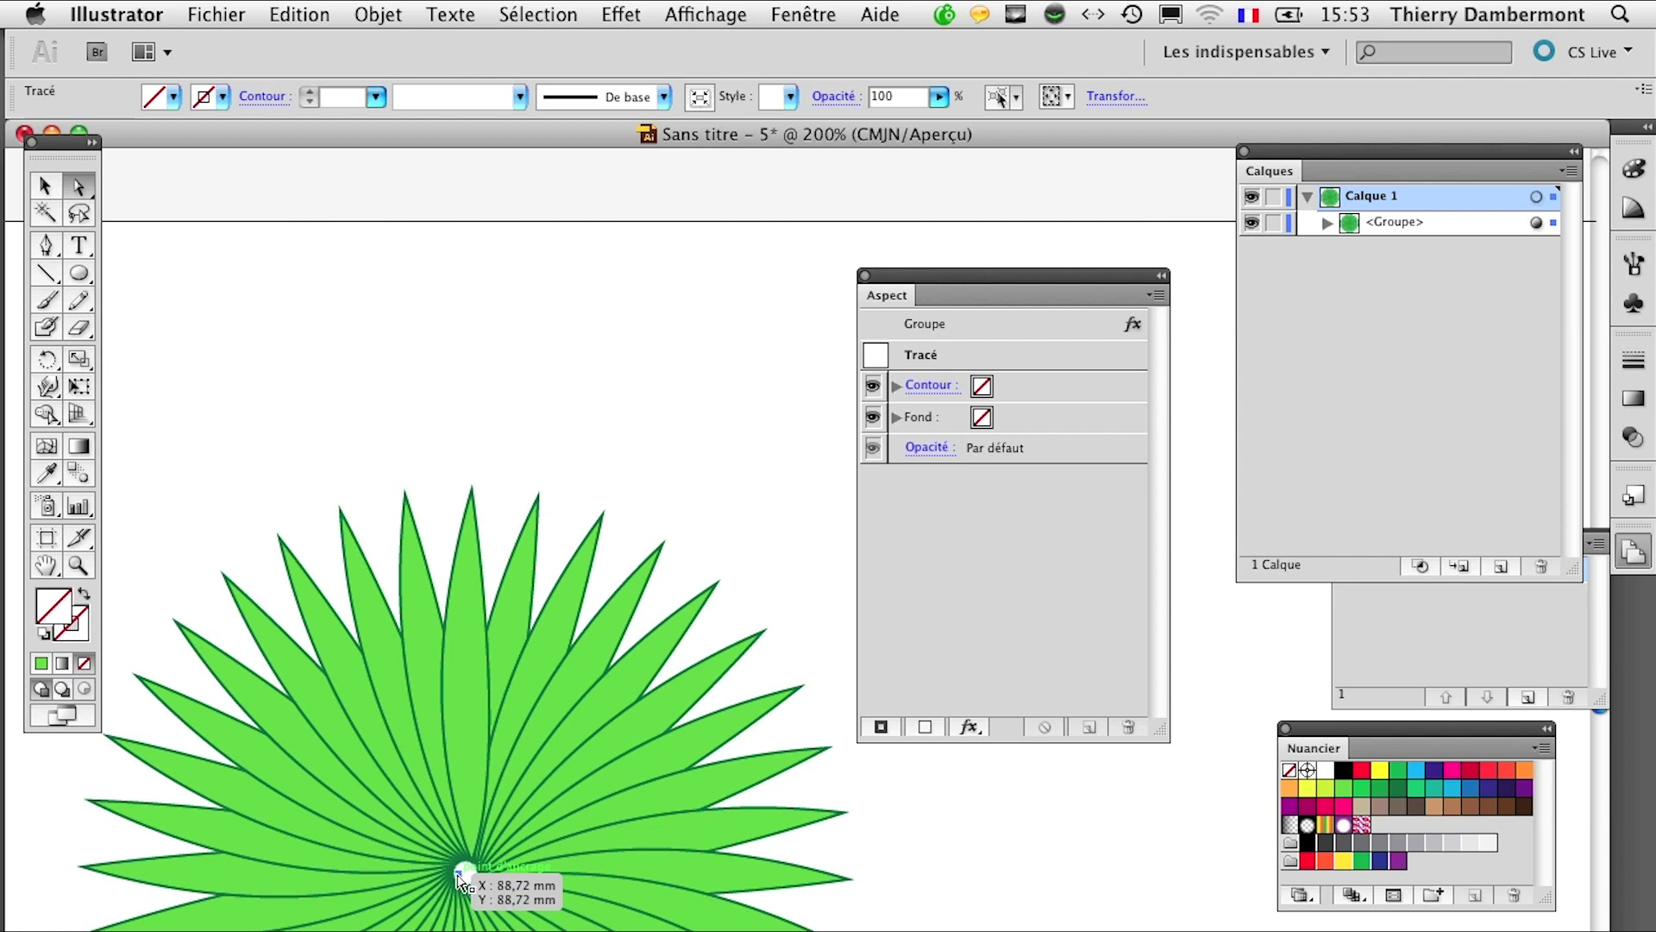
mouse_move(458, 878)
left_mouse_down()
mouse_move(365, 880)
mouse_move(492, 905)
mouse_move(578, 900)
mouse_move(480, 898)
left_mouse_up()
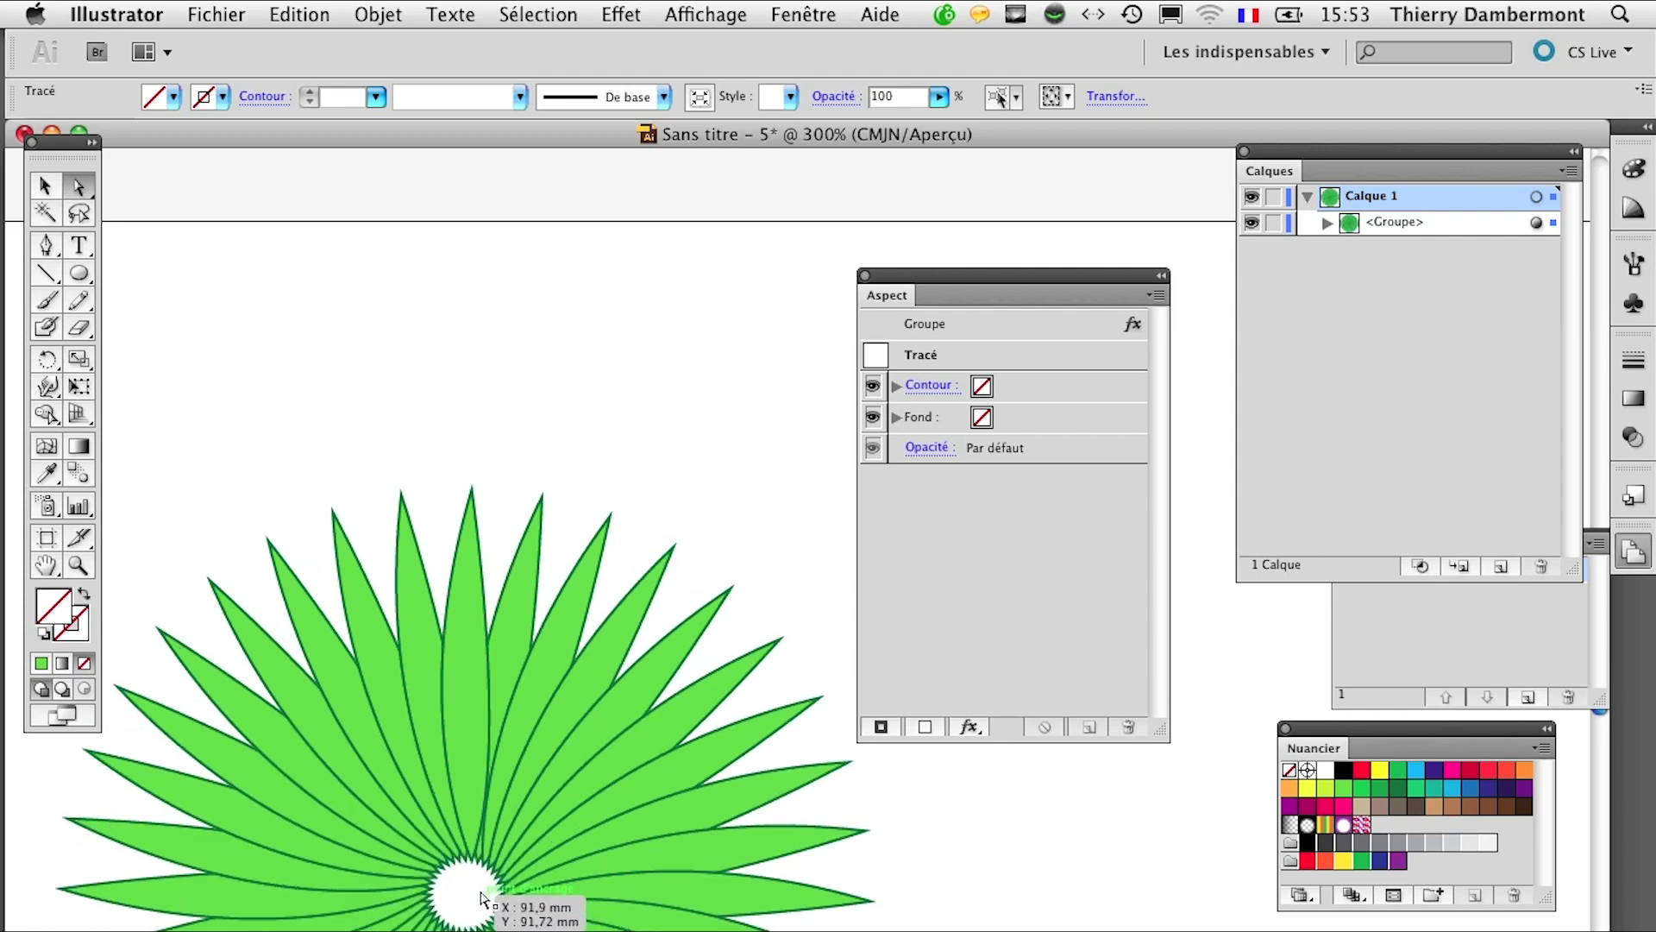
scroll(481, 899, "up", 2)
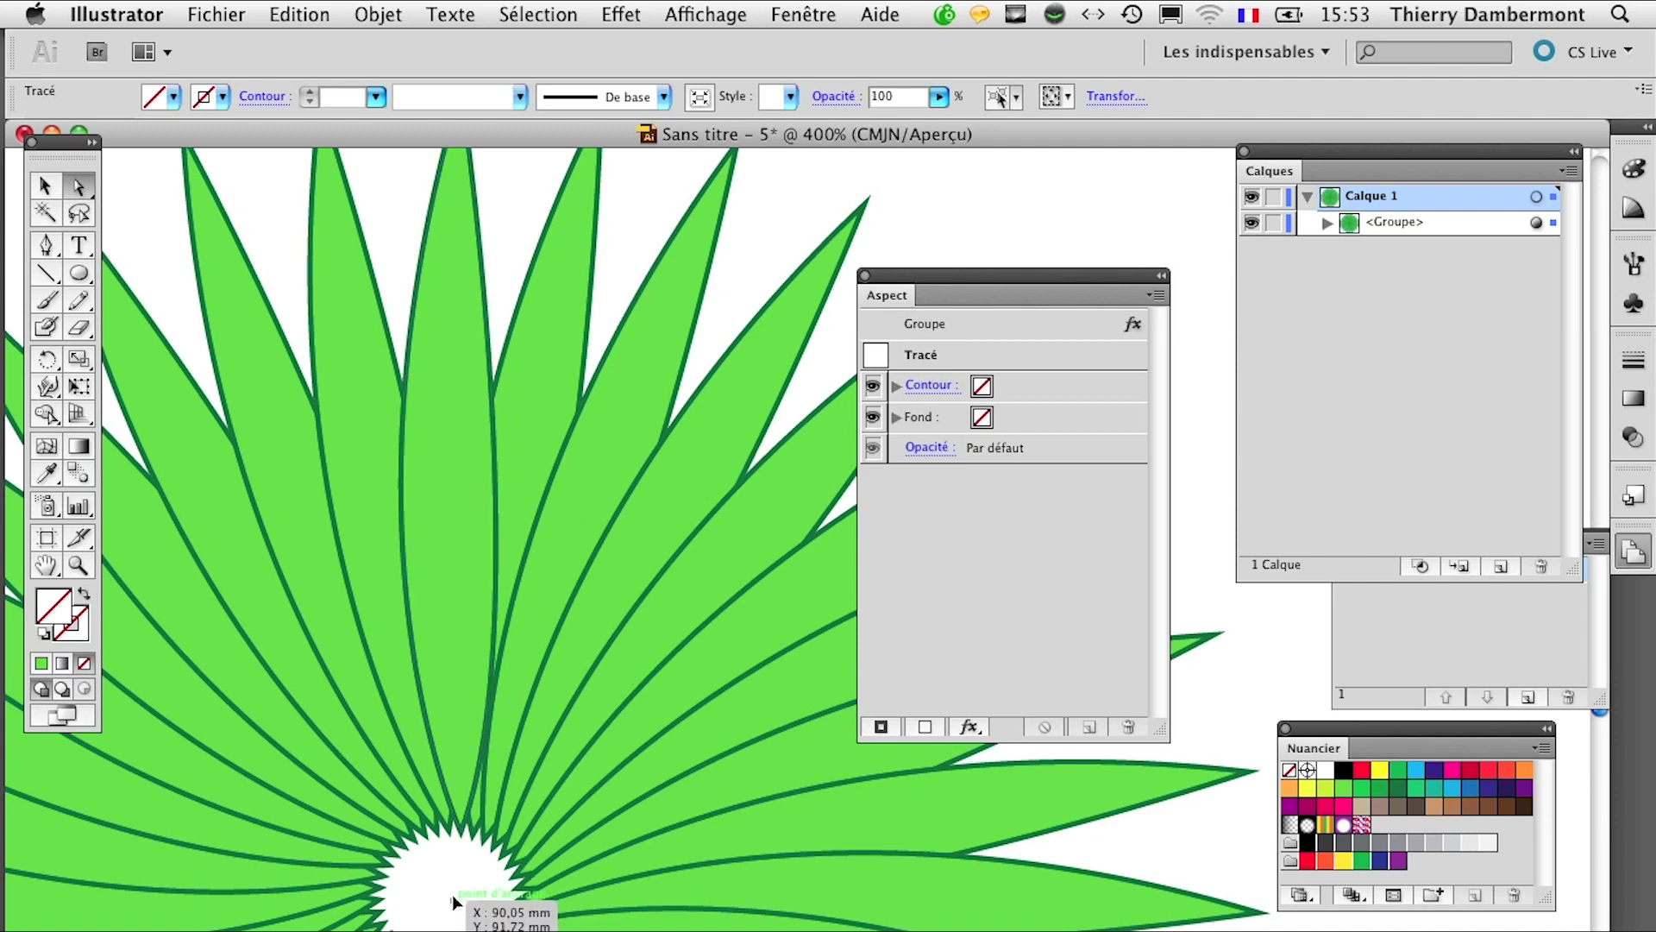
left_click_drag(453, 899, 428, 889)
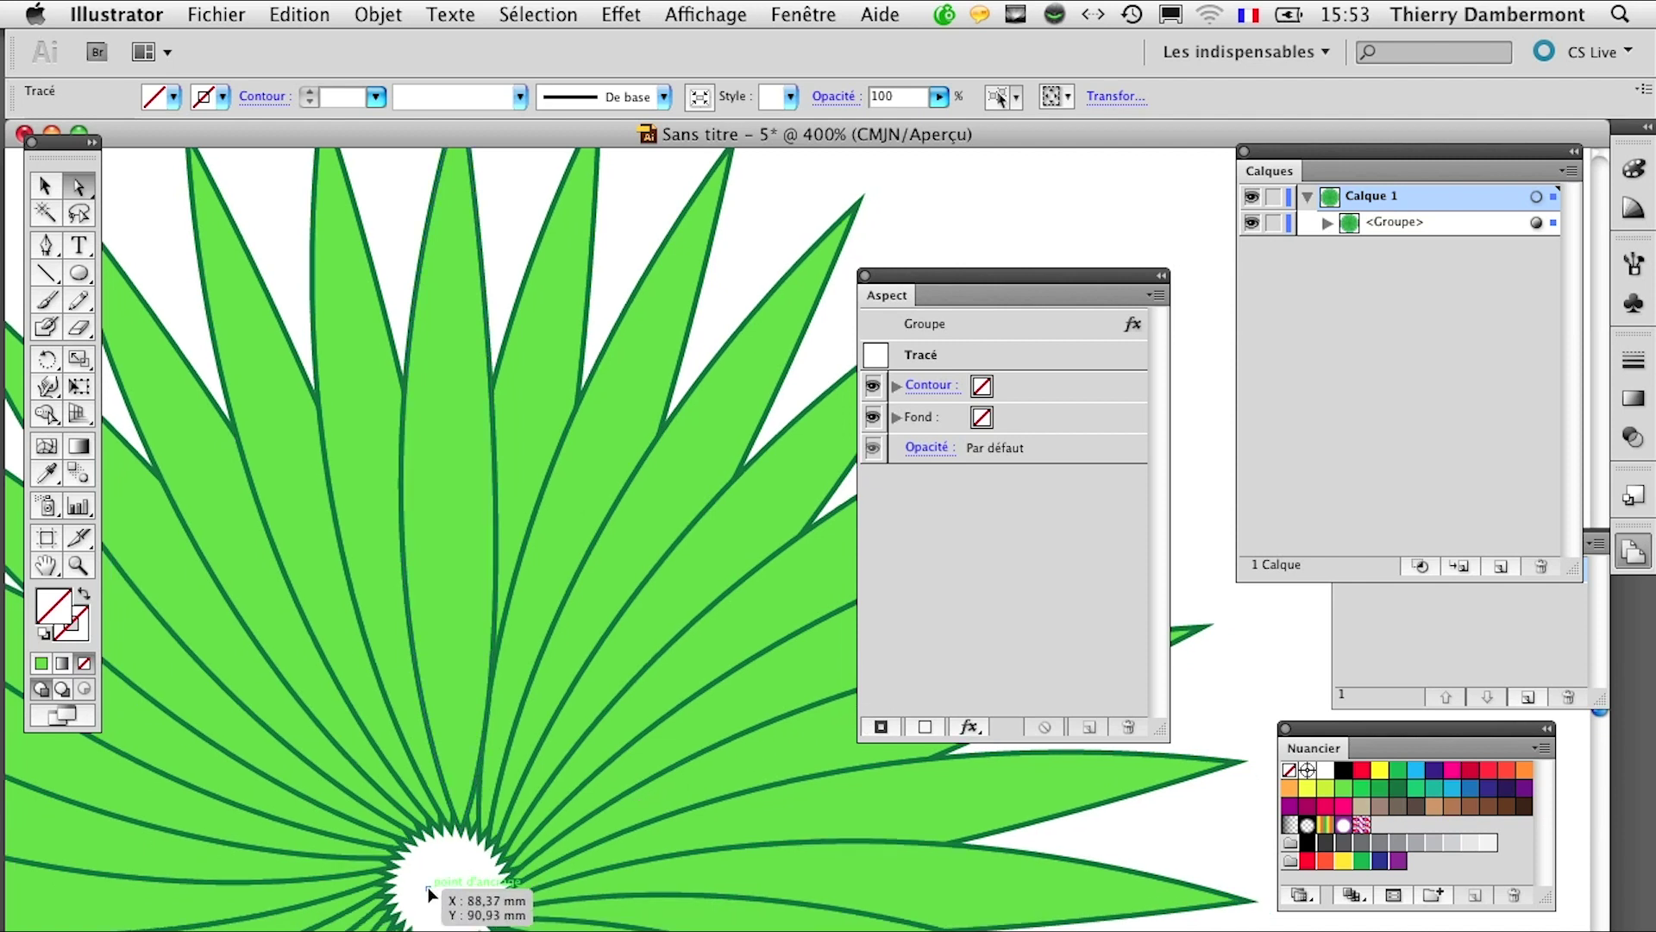
scroll(437, 891, "down", 3)
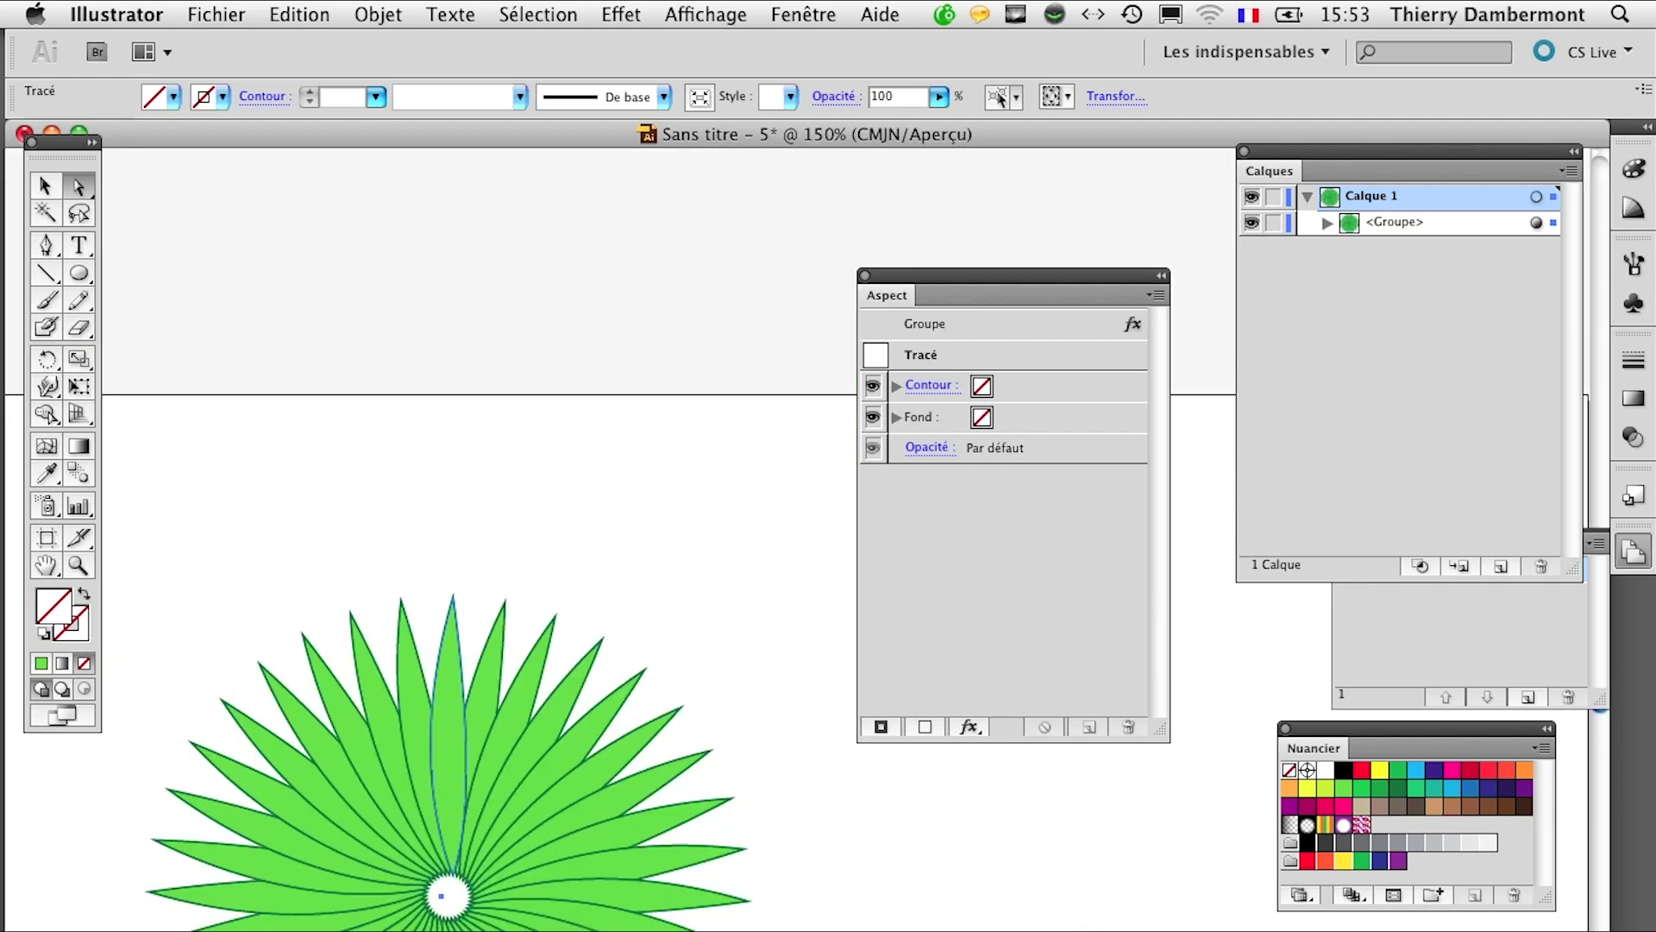
scroll(553, 897, "down", 5)
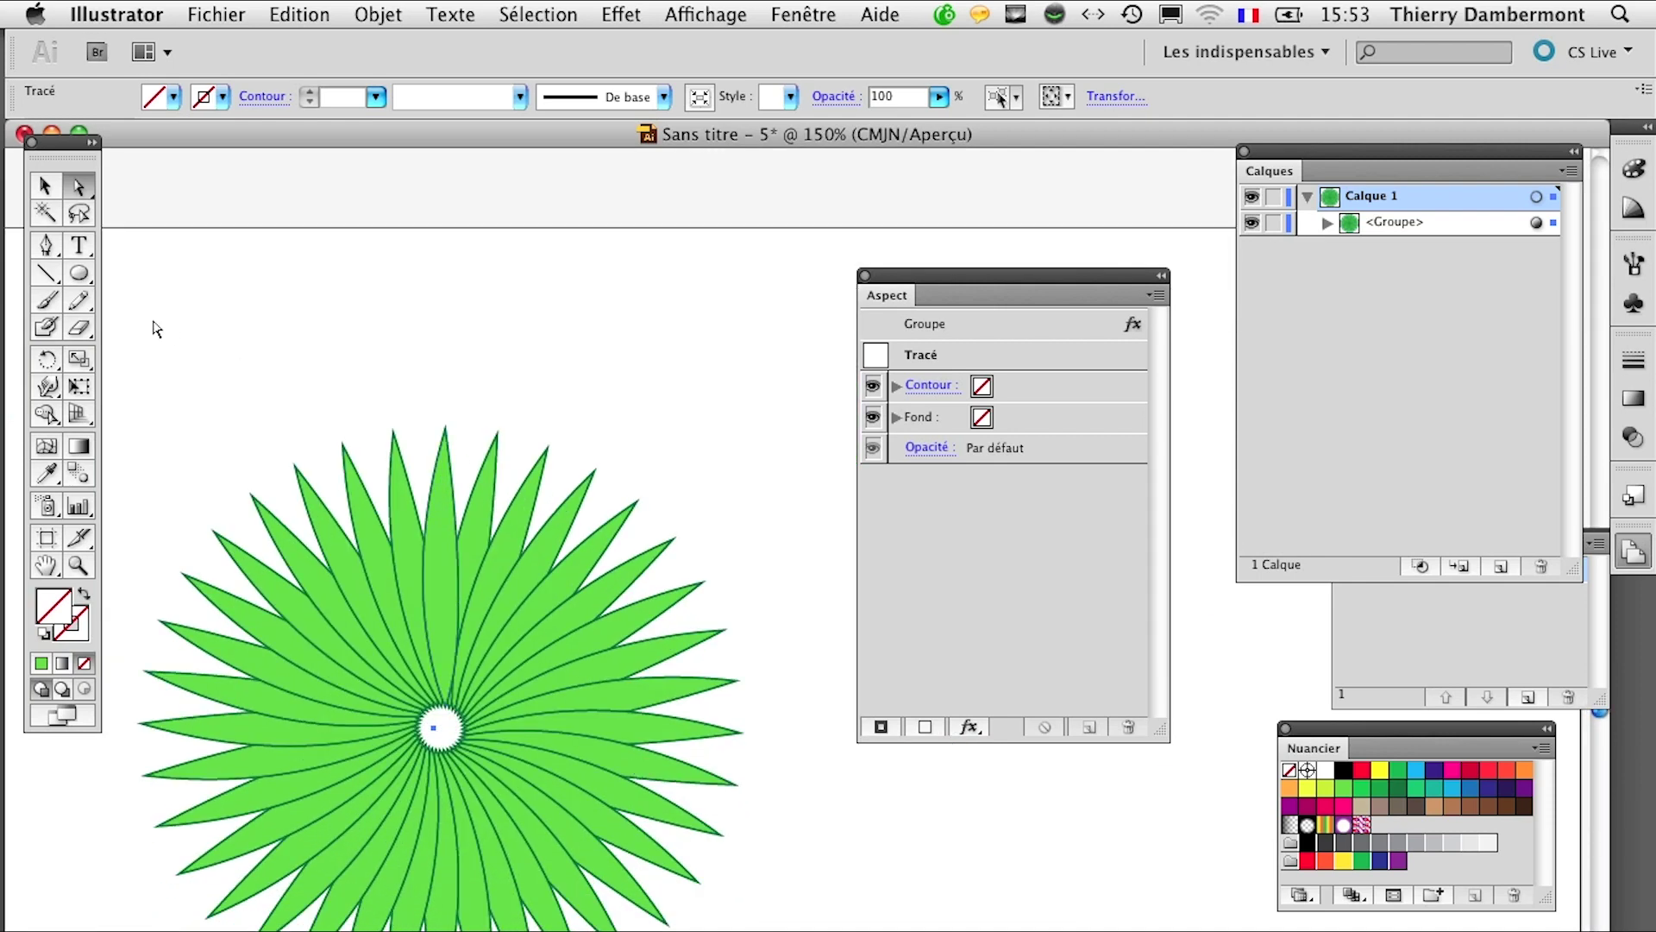
Step: Try rounding the source leaf's tip by converting its anchor point to a smooth point, and undo the change
scroll(582, 487, "up", 2)
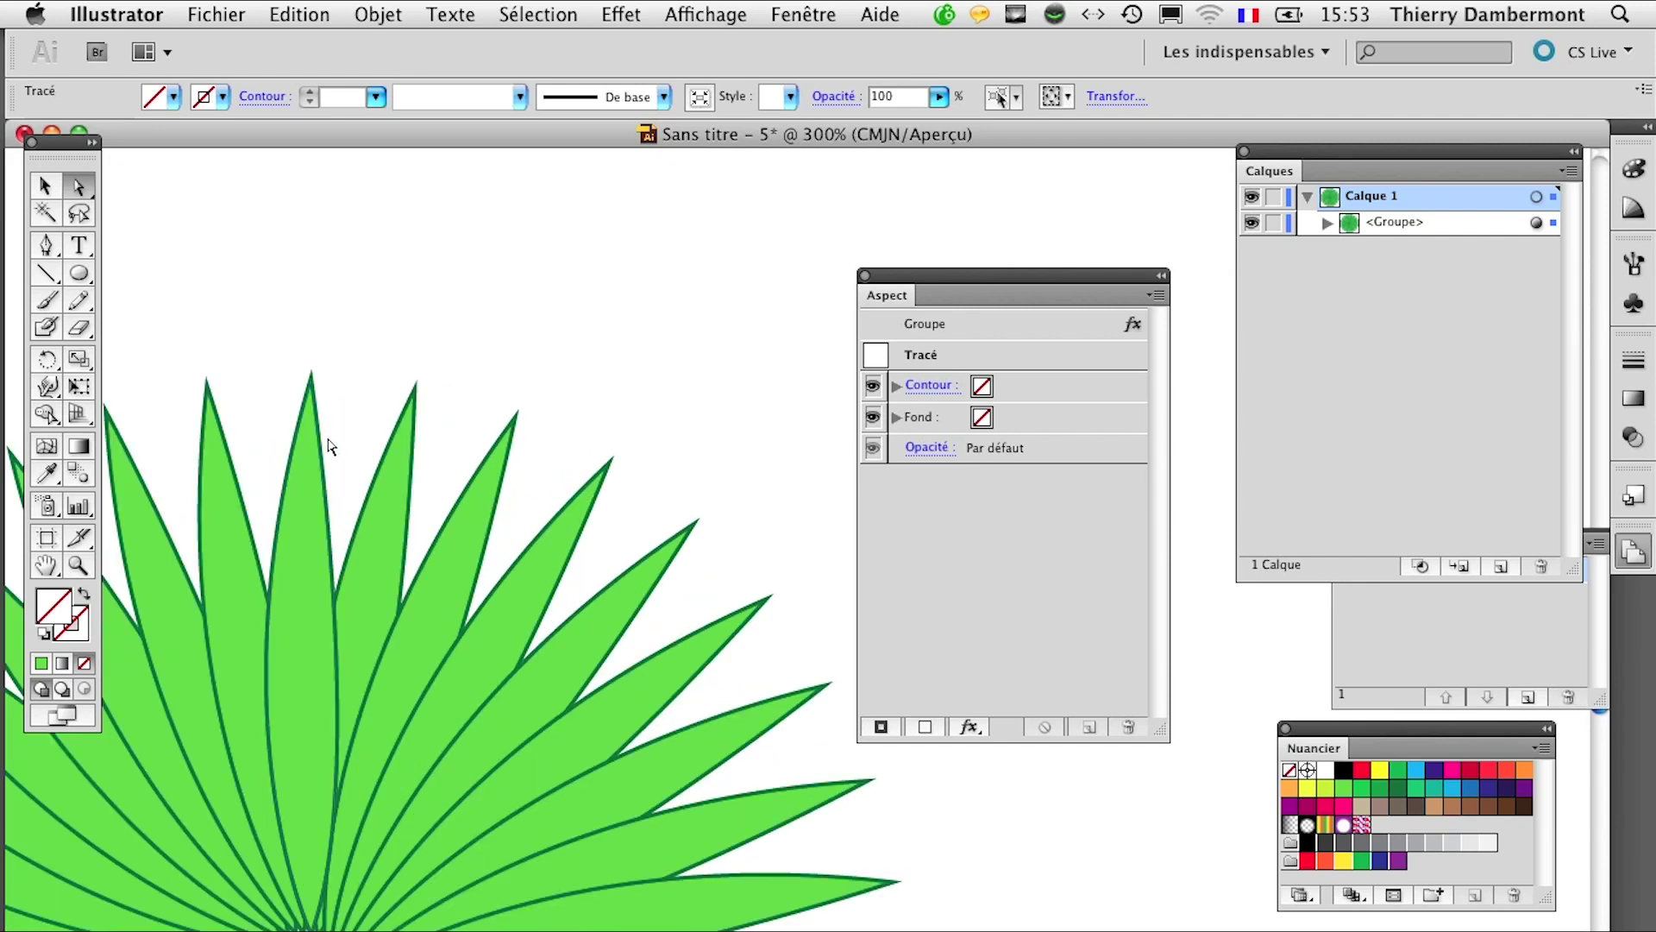
left_click(319, 426)
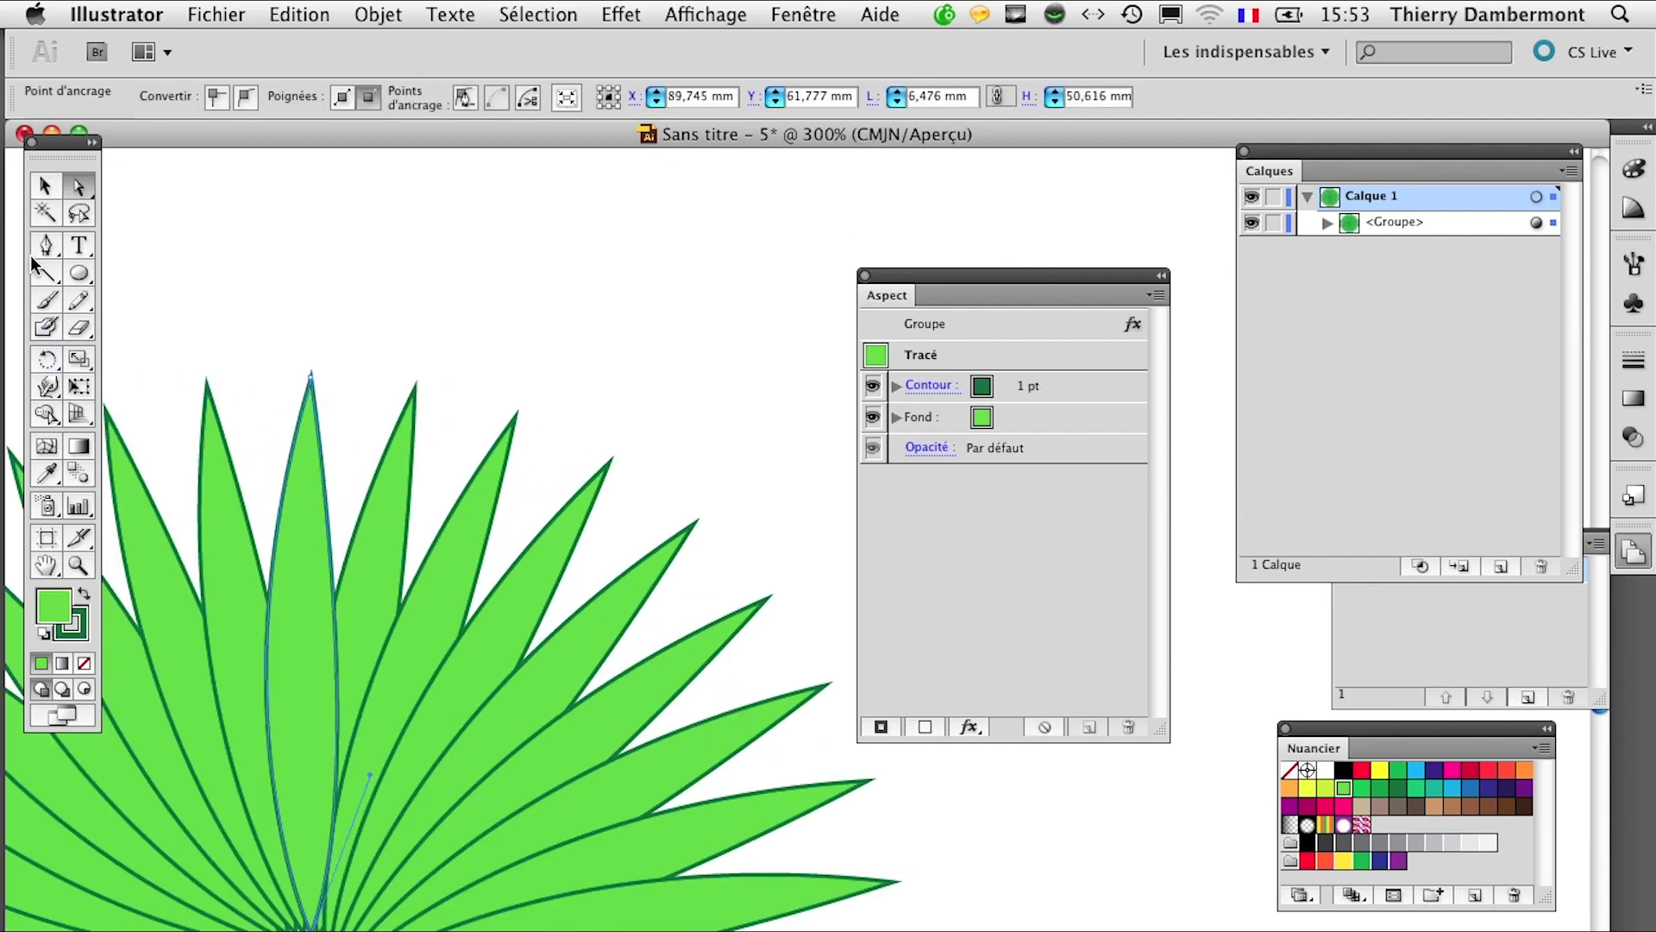
left_click_drag(47, 251, 133, 334)
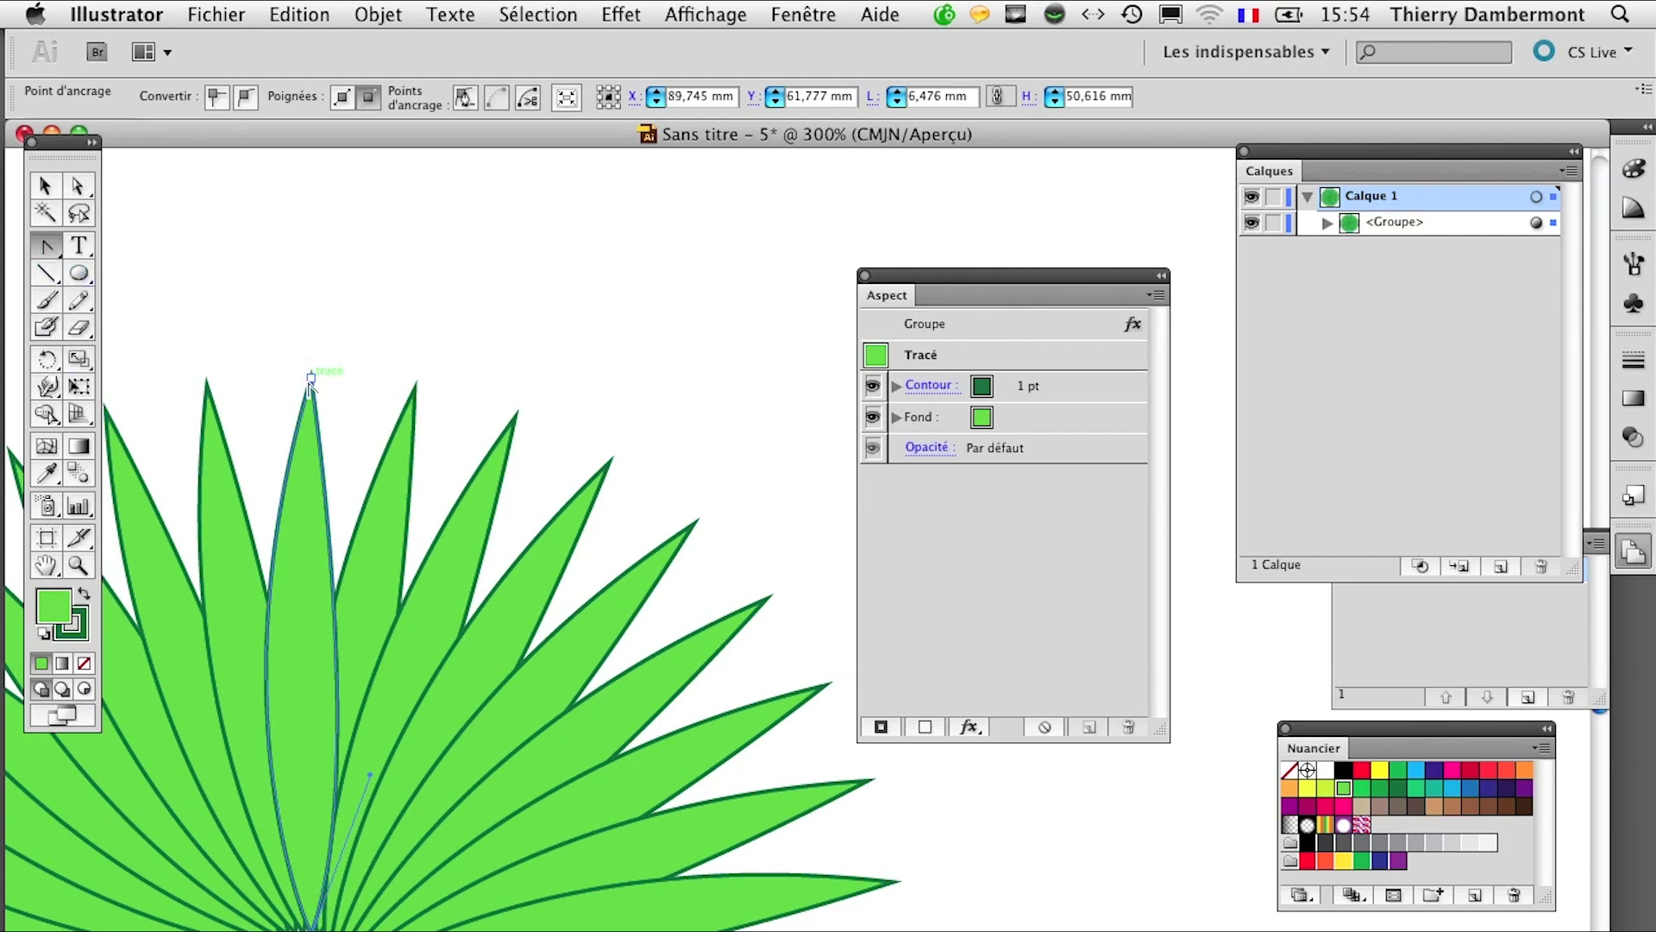
left_click_drag(310, 374, 357, 376)
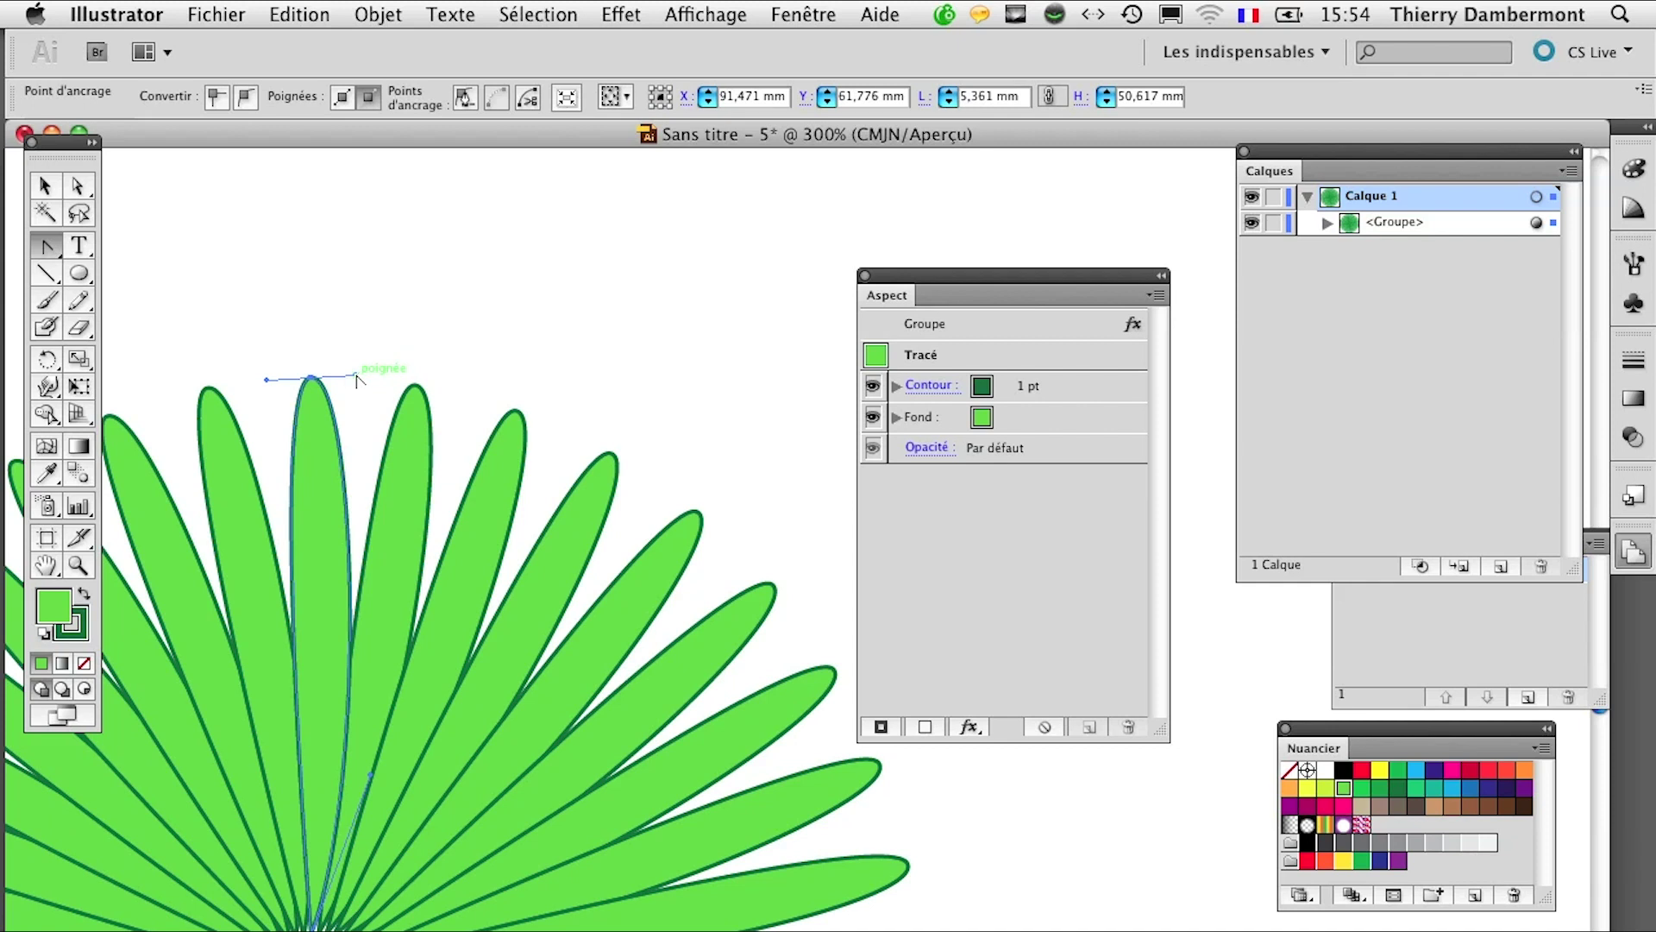
key("super+z")
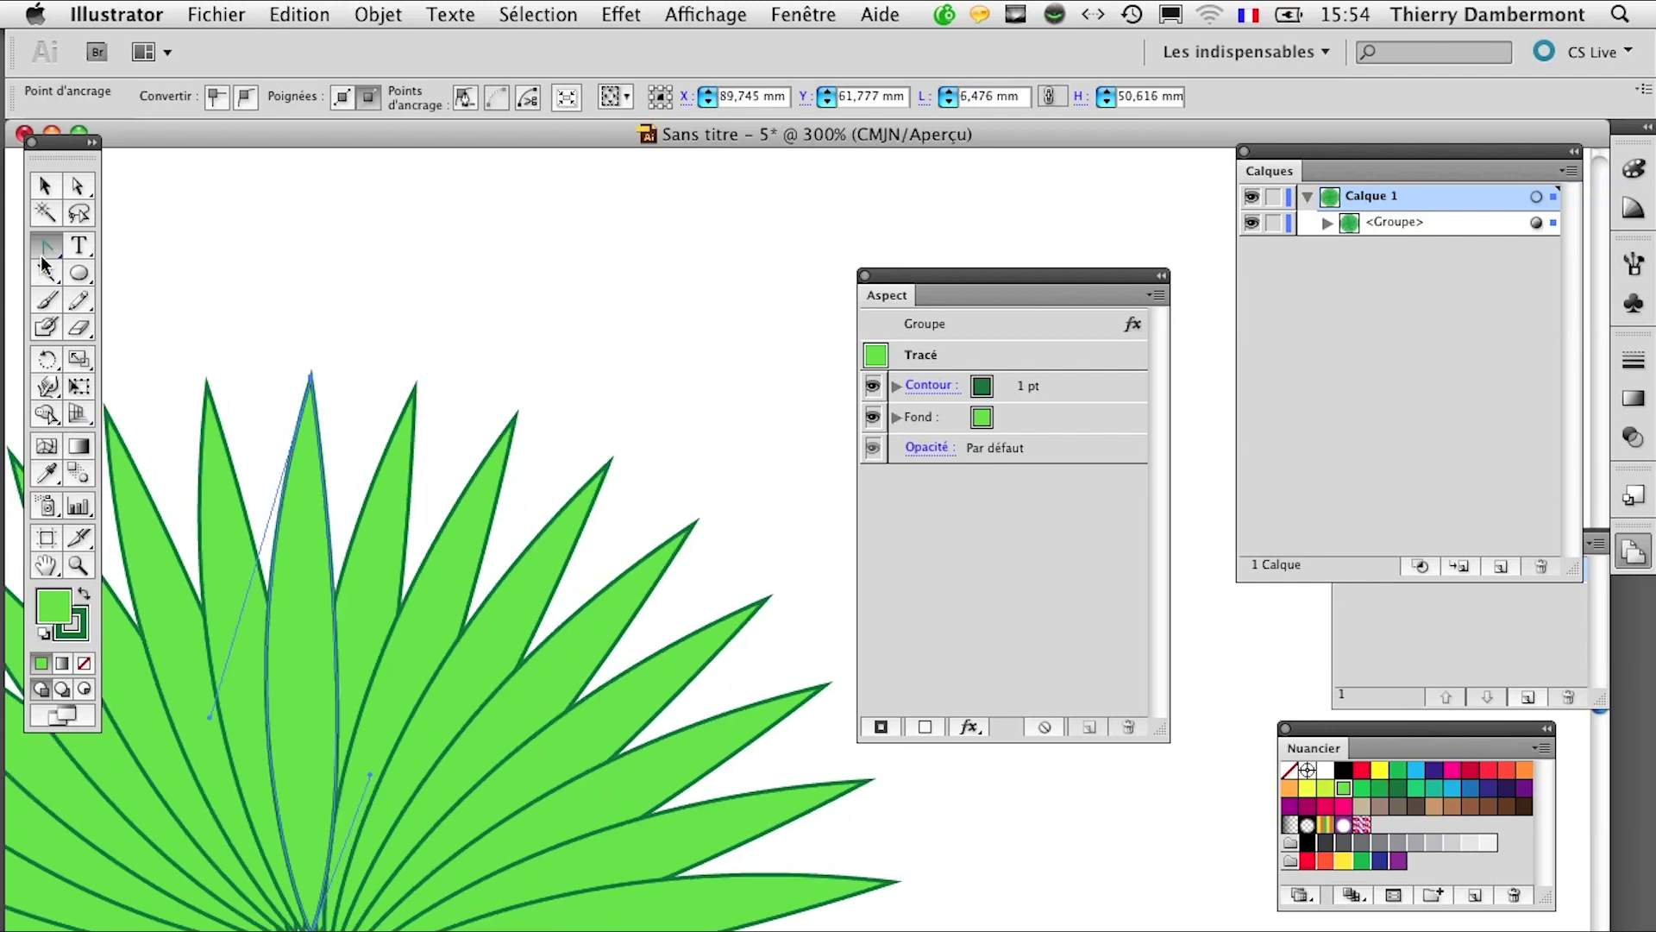
Step: Add an anchor point on the right edge of the source leaf, below its tip, and switch to direct selection
left_click_drag(43, 259, 112, 248)
left_click(330, 537)
scroll(334, 552, "up", 1)
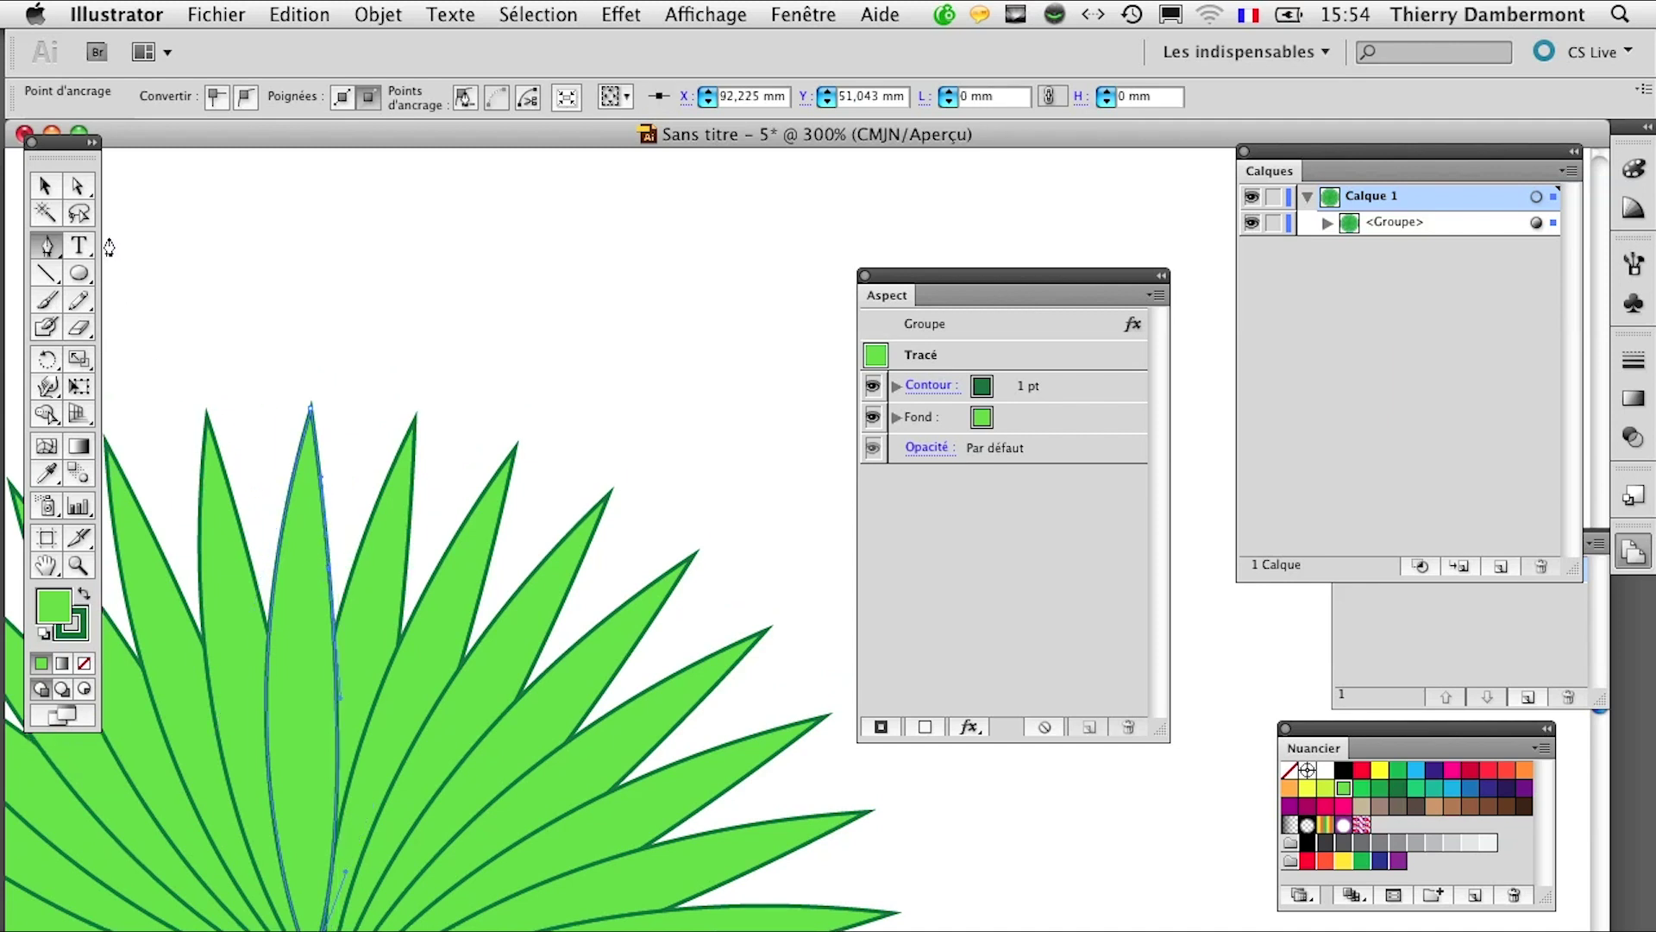
left_click(79, 185)
scroll(300, 526, "up", 2)
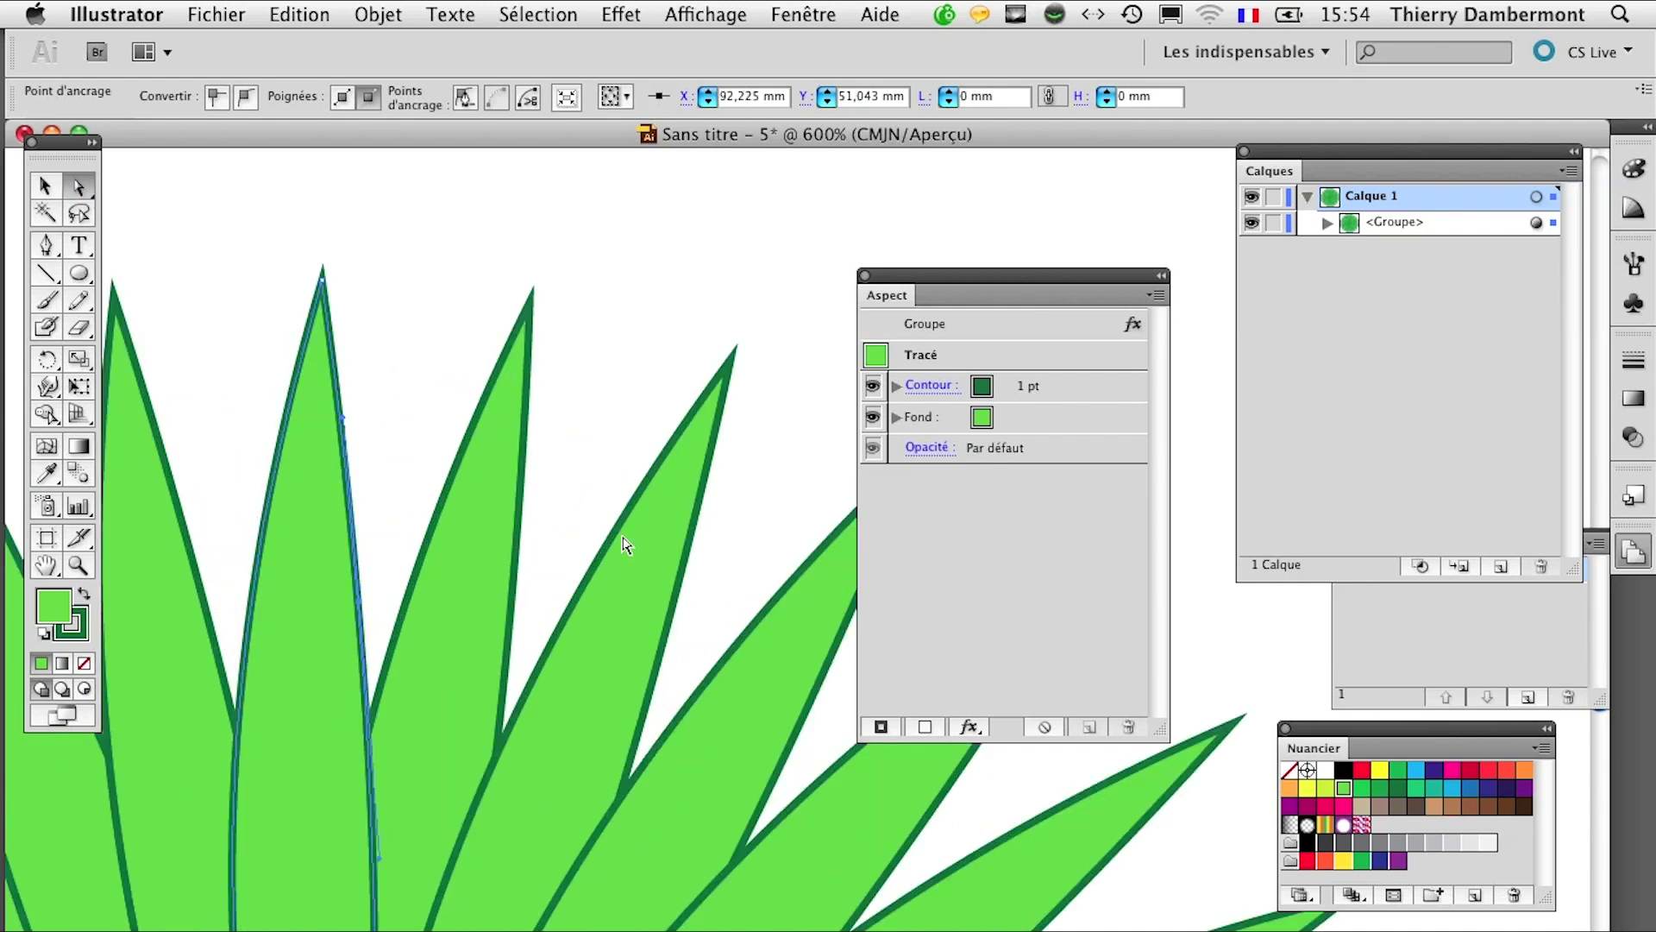
Step: Change the colour of the layer Calque 1 to Rouge
double_click(1415, 207)
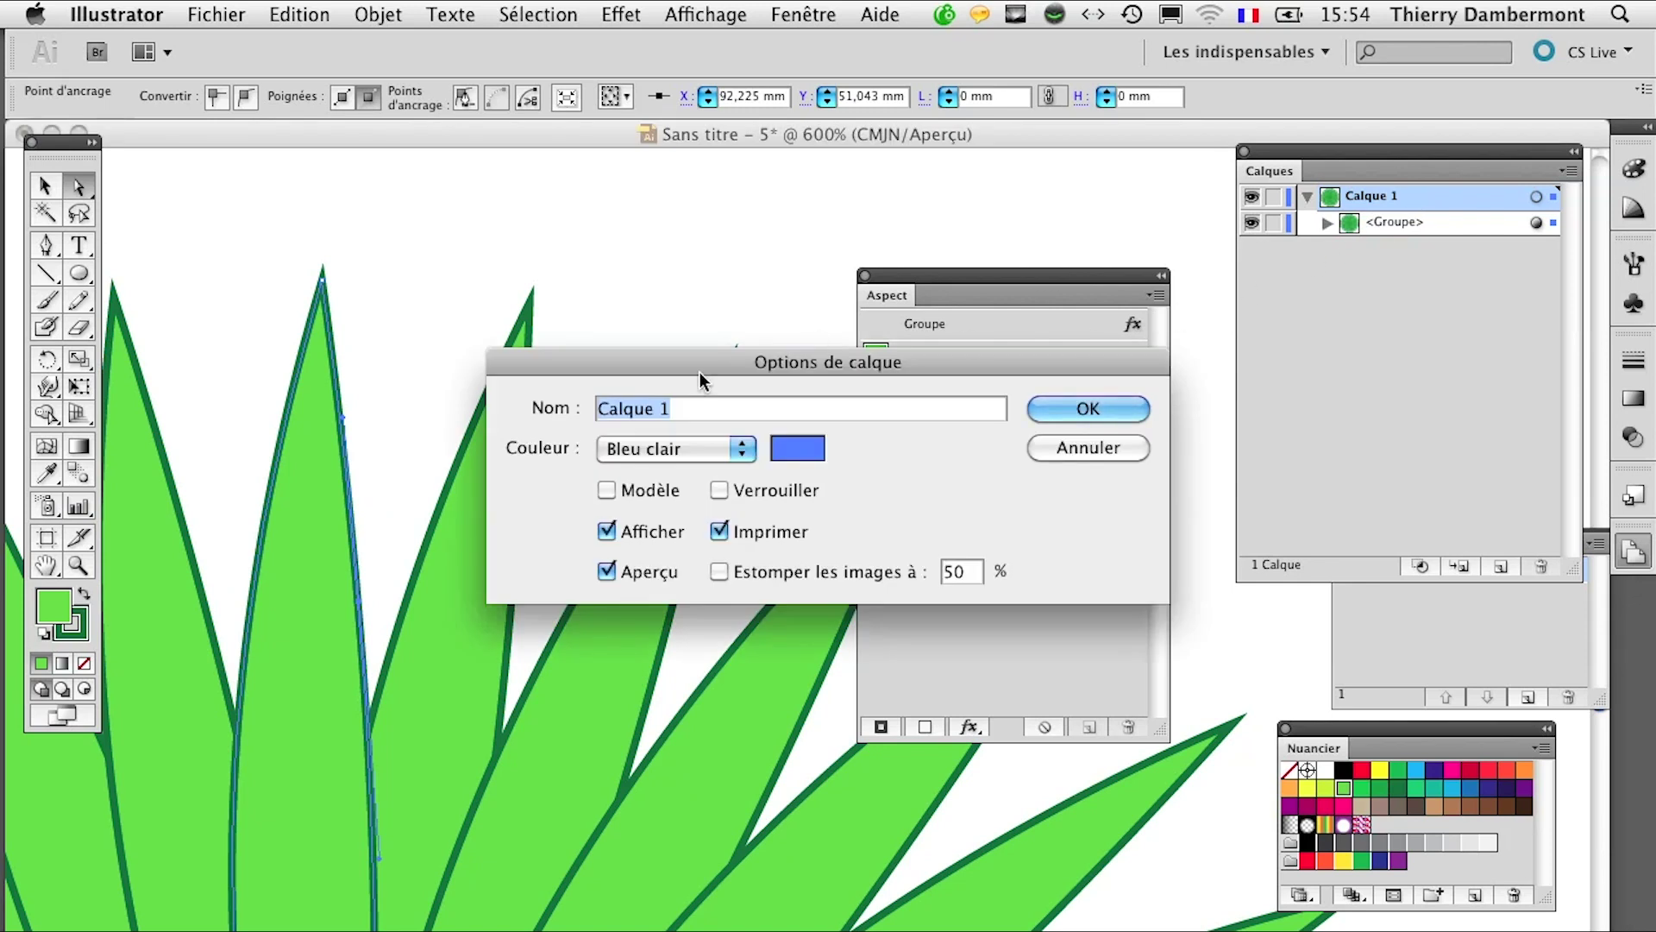
left_click(661, 451)
left_click(670, 466)
left_click(1062, 402)
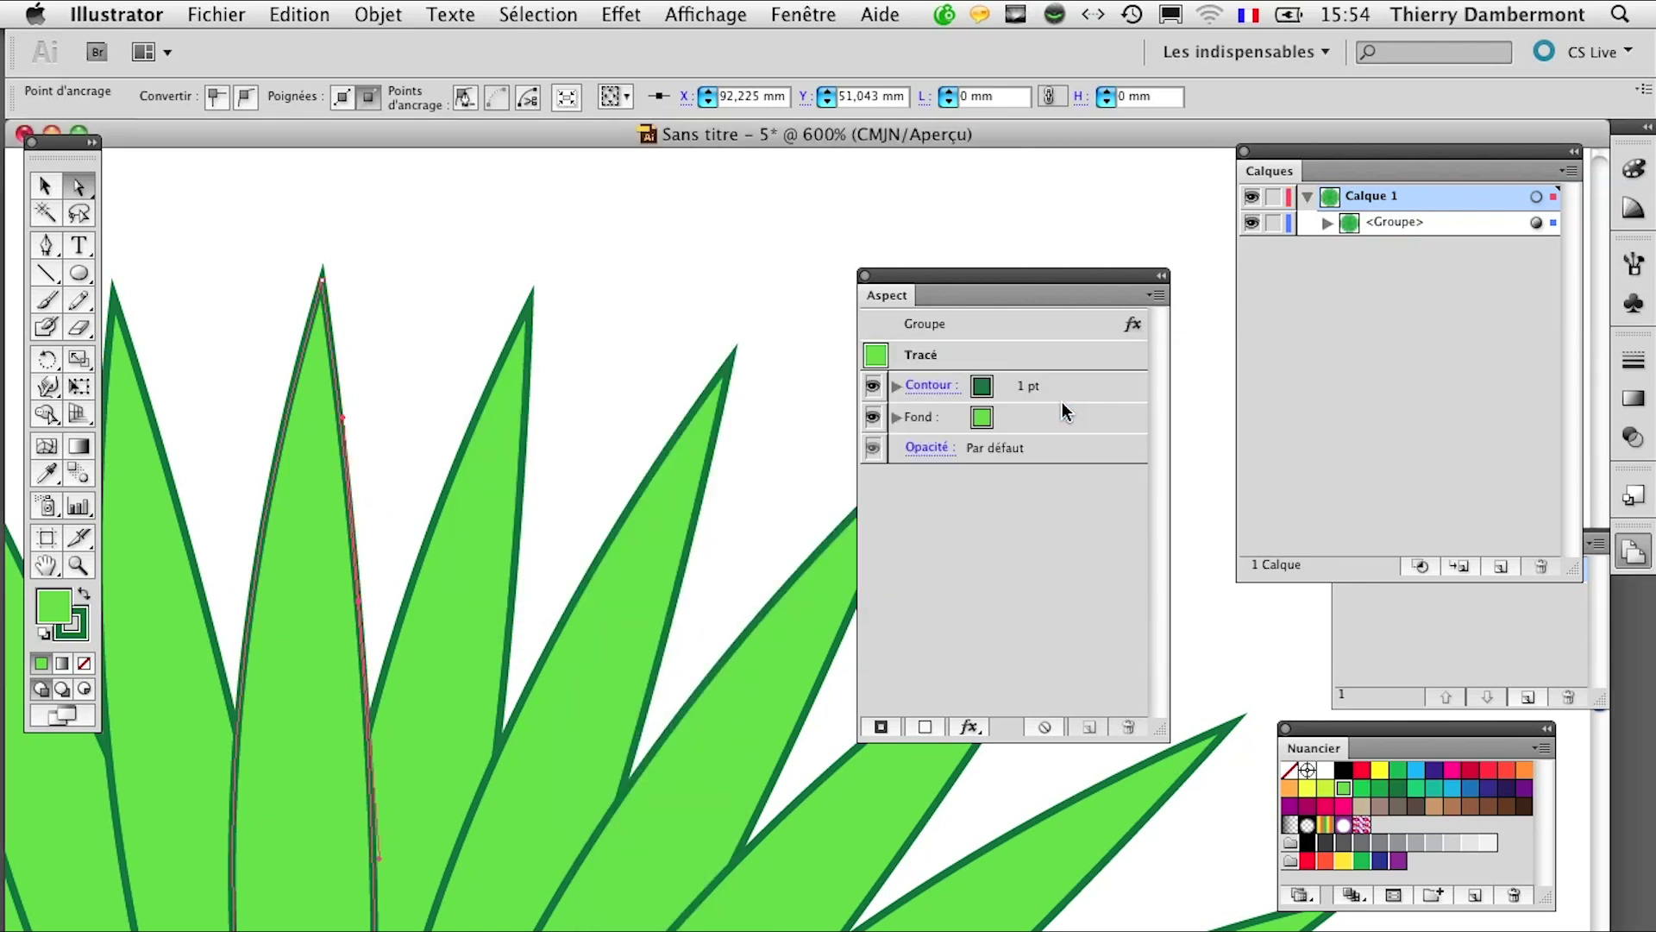
Step: Move the added anchor point inward and pull its upper handle outward to curve the leaf's right edge
left_click(406, 463)
left_click(359, 600)
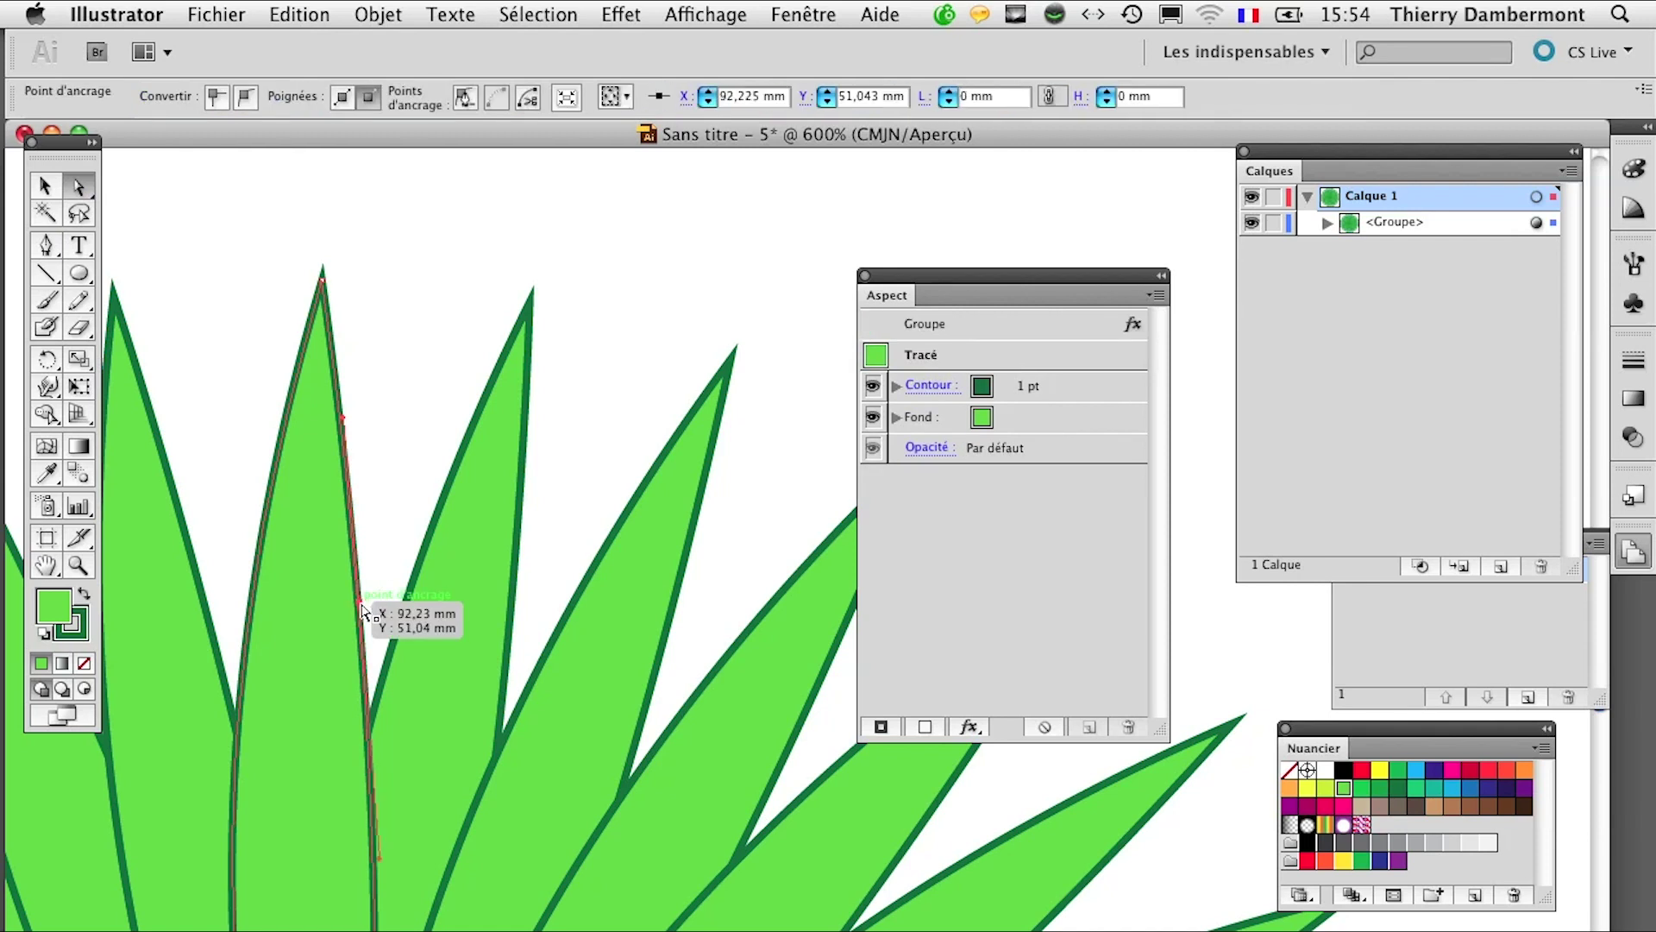
left_click_drag(362, 610, 347, 562)
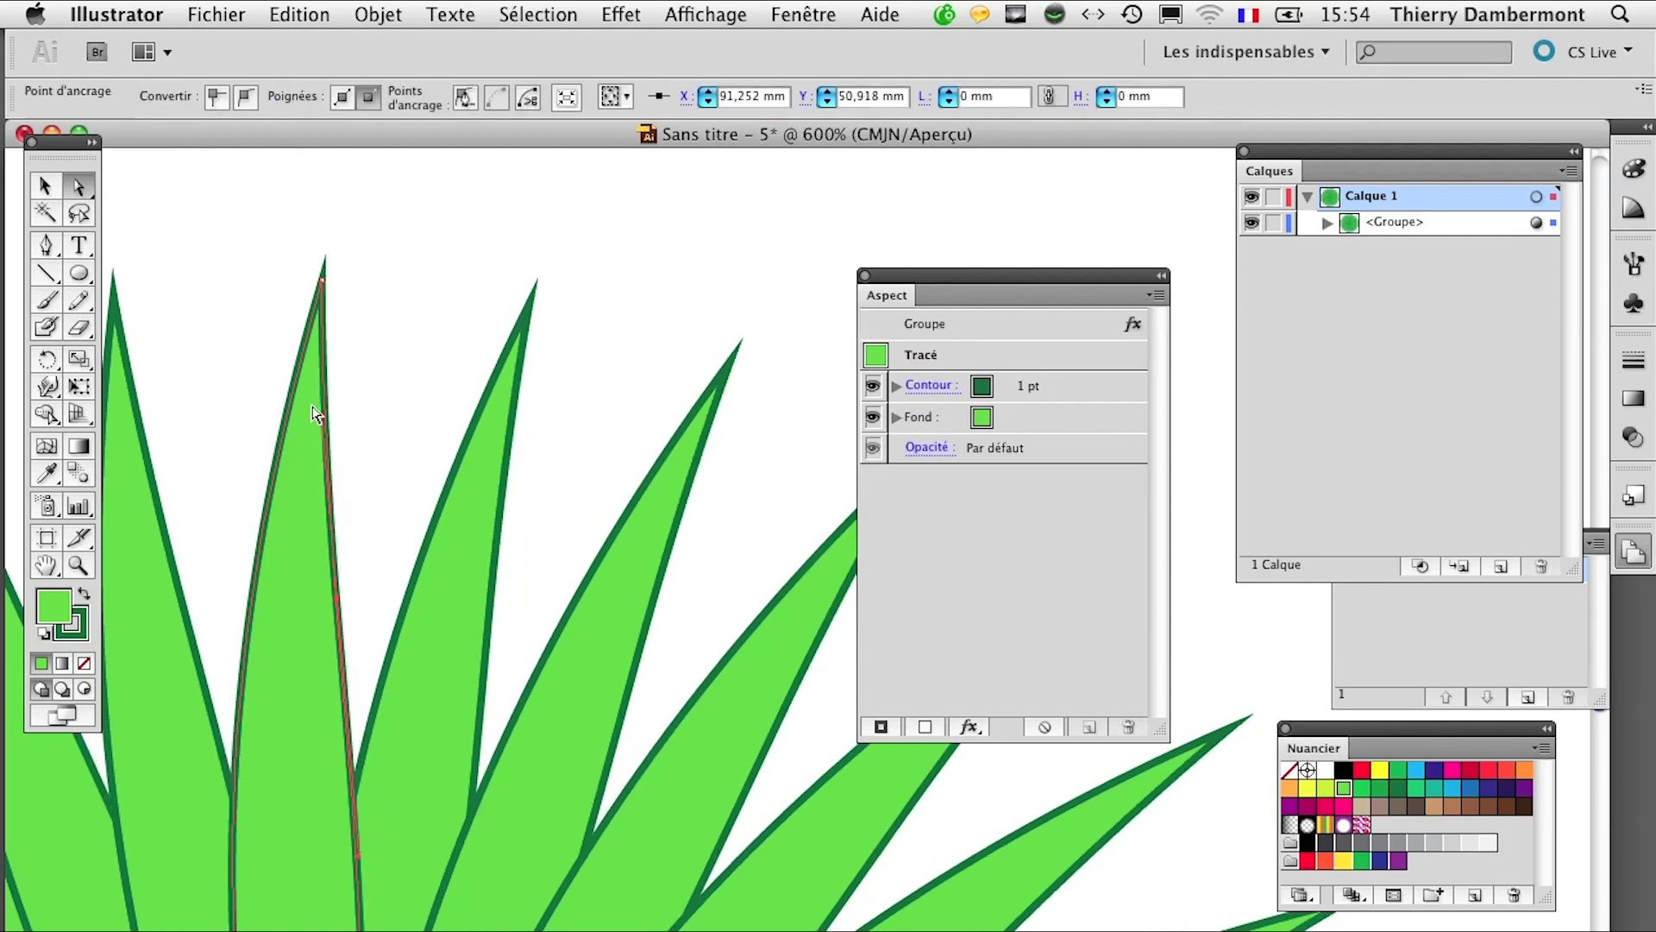
left_click_drag(324, 423, 350, 417)
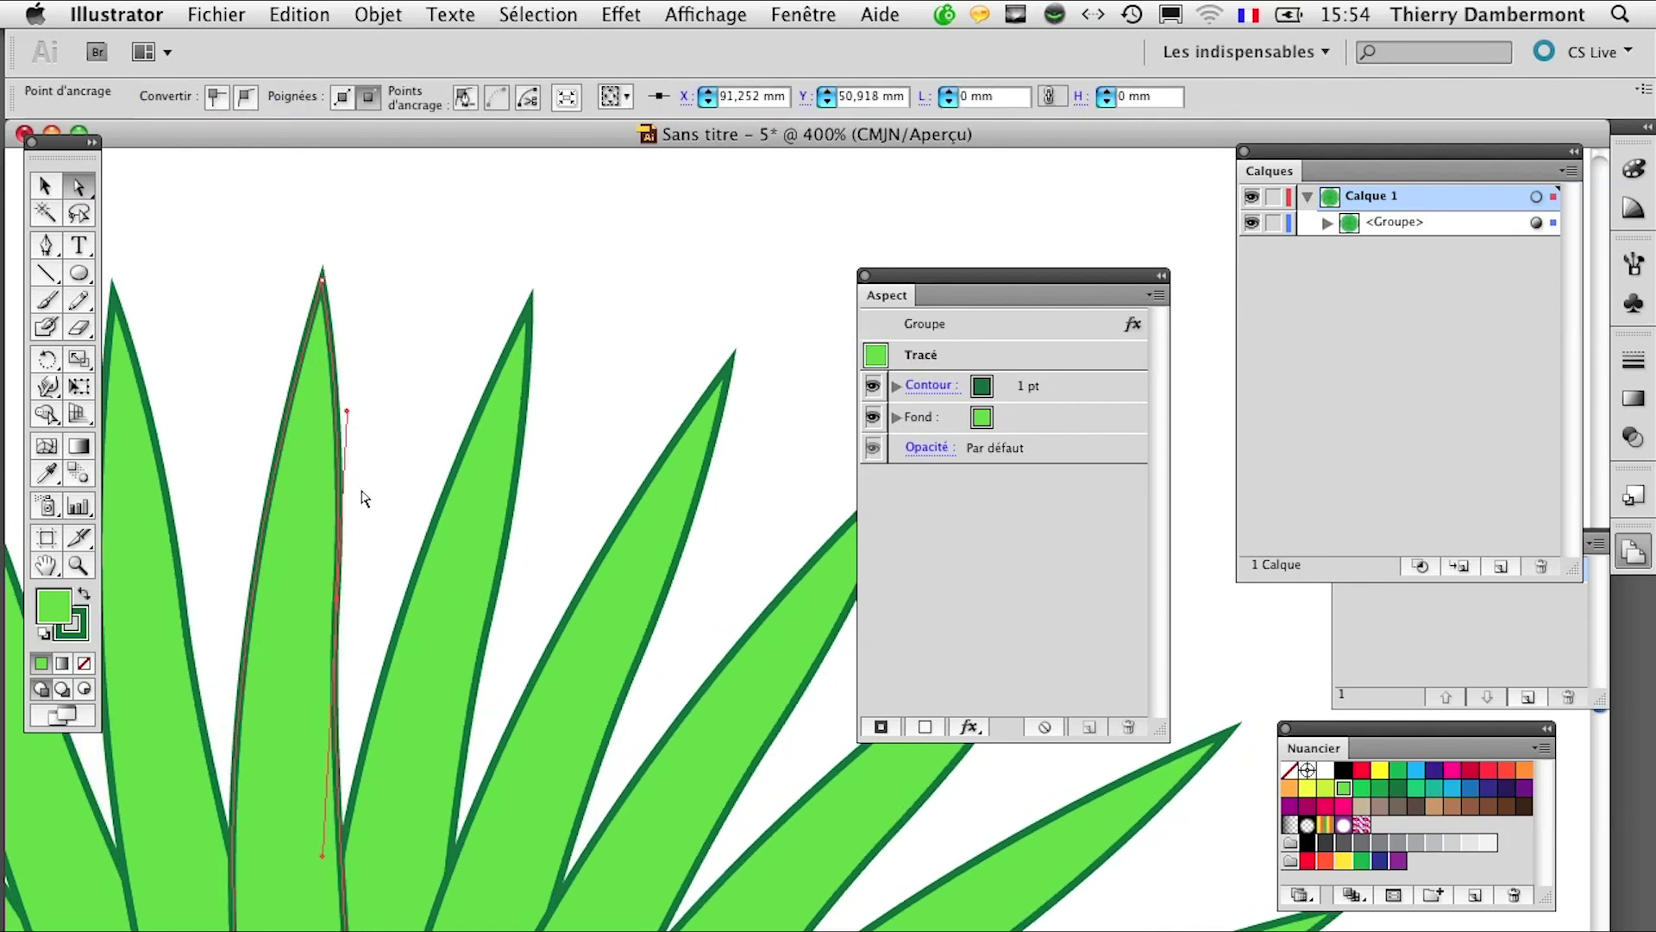
Step: Tilt the added point's upper handle farther outward and move the point to the right to widen the leaf
key("super+minus")
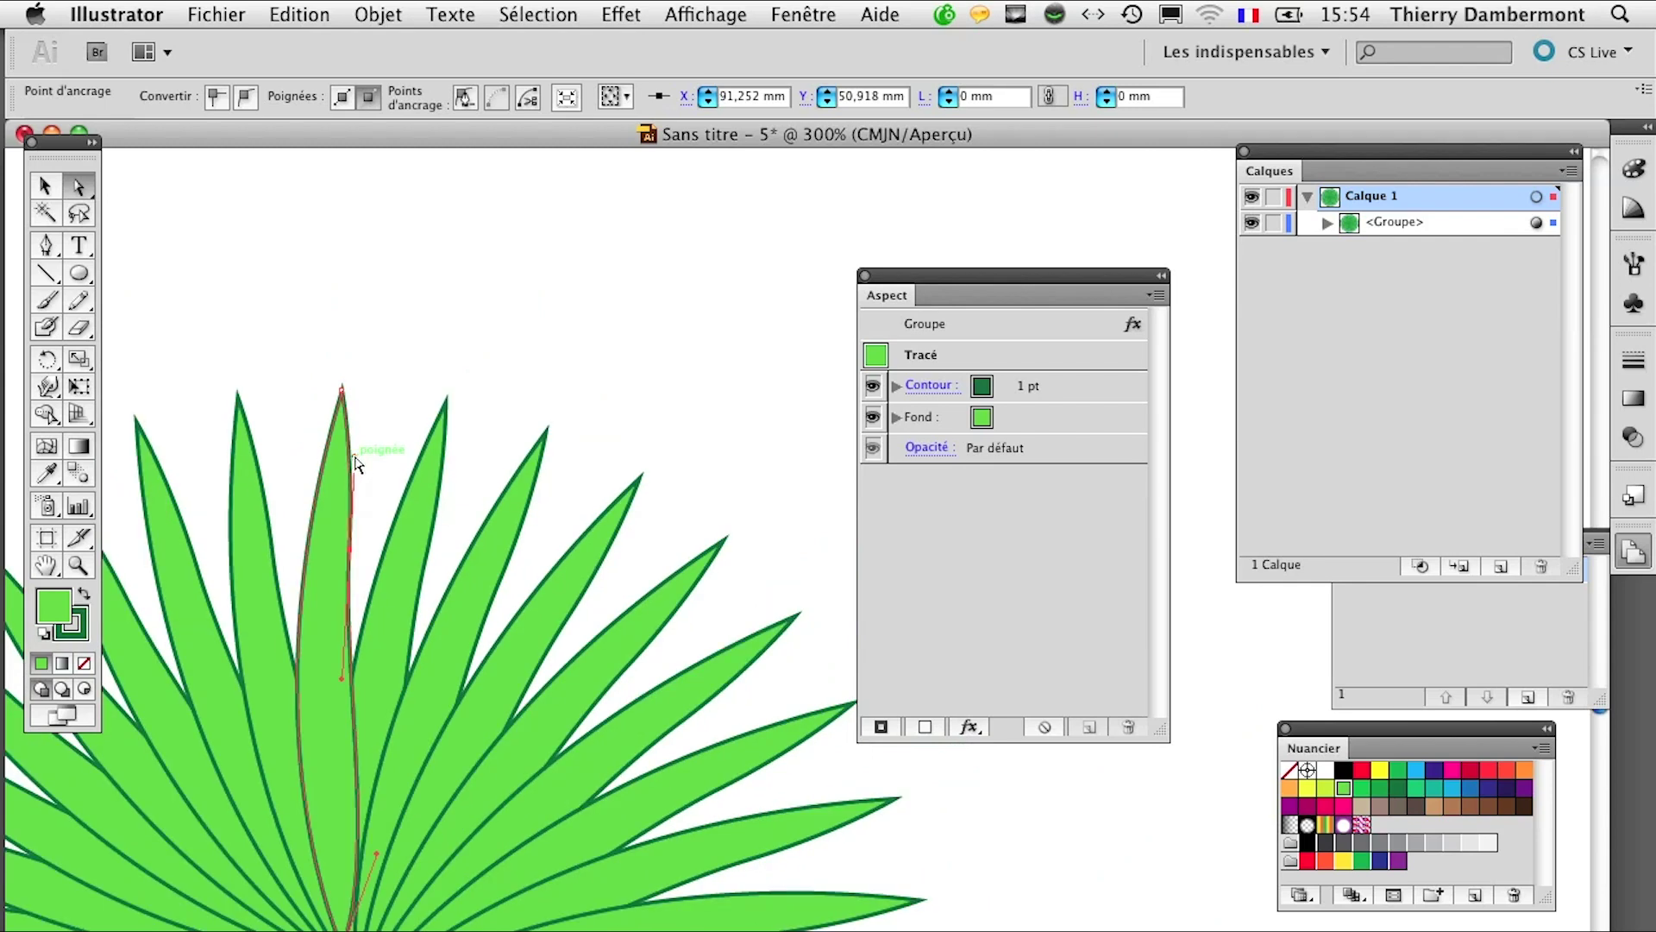
left_click_drag(355, 463, 372, 465)
scroll(397, 528, "down", 1)
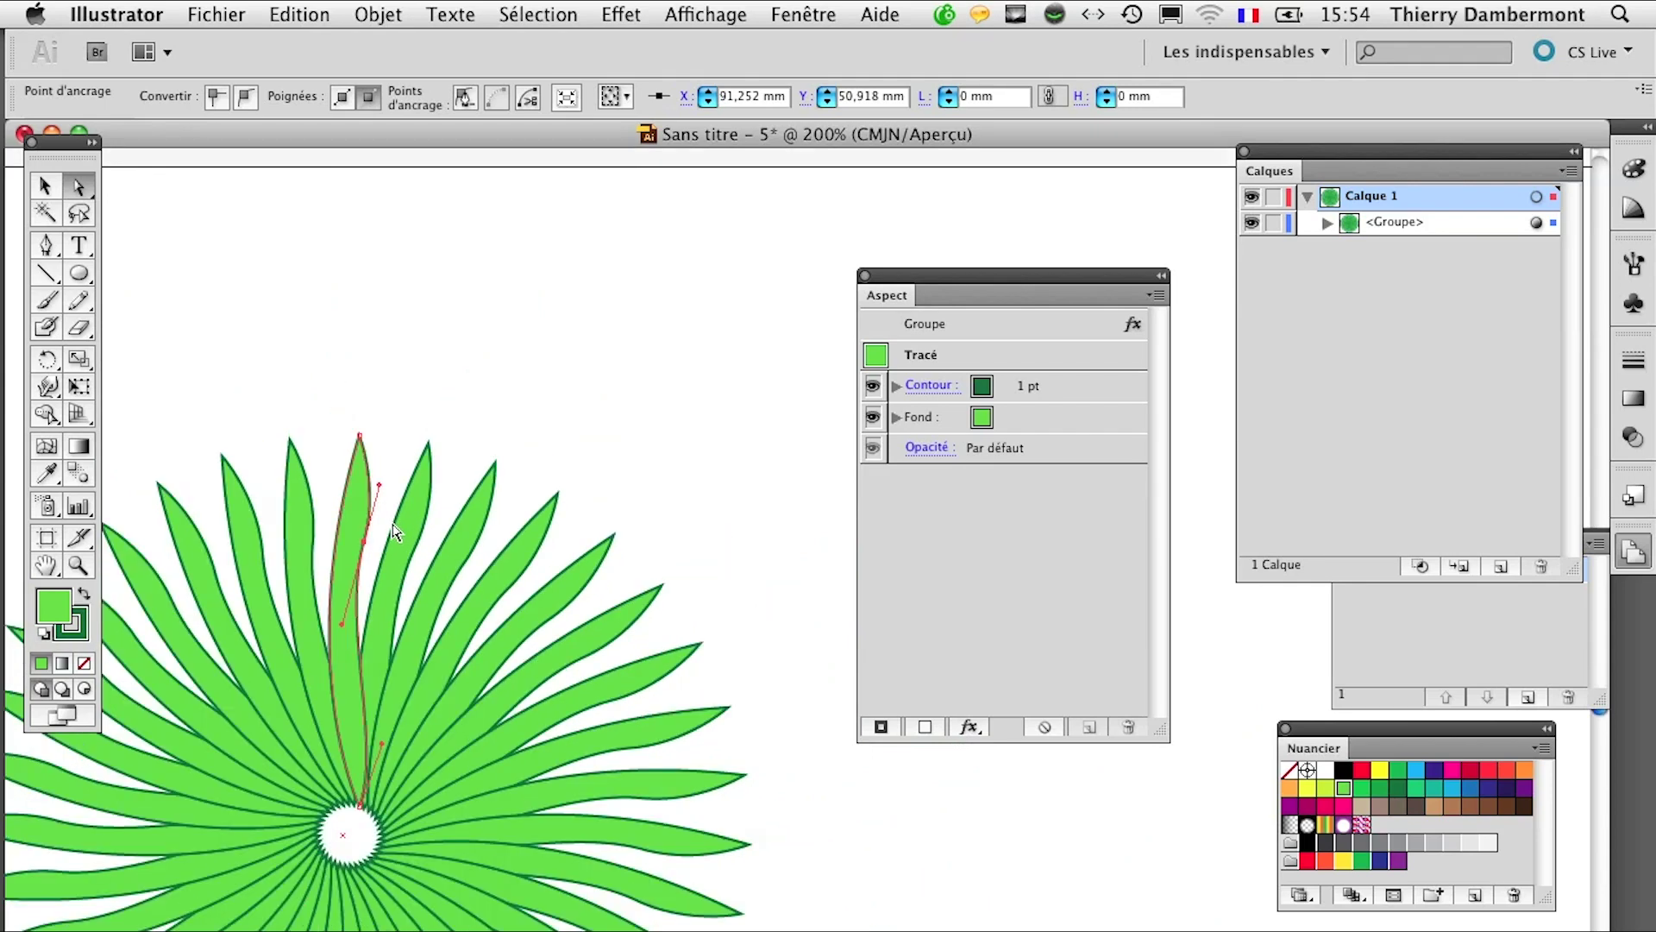
left_click_drag(355, 552, 393, 552)
Step: Reshape the leaf's left edge with the tip's handle, trying wide and narrow curves, and shift the tip slightly
left_click(323, 563)
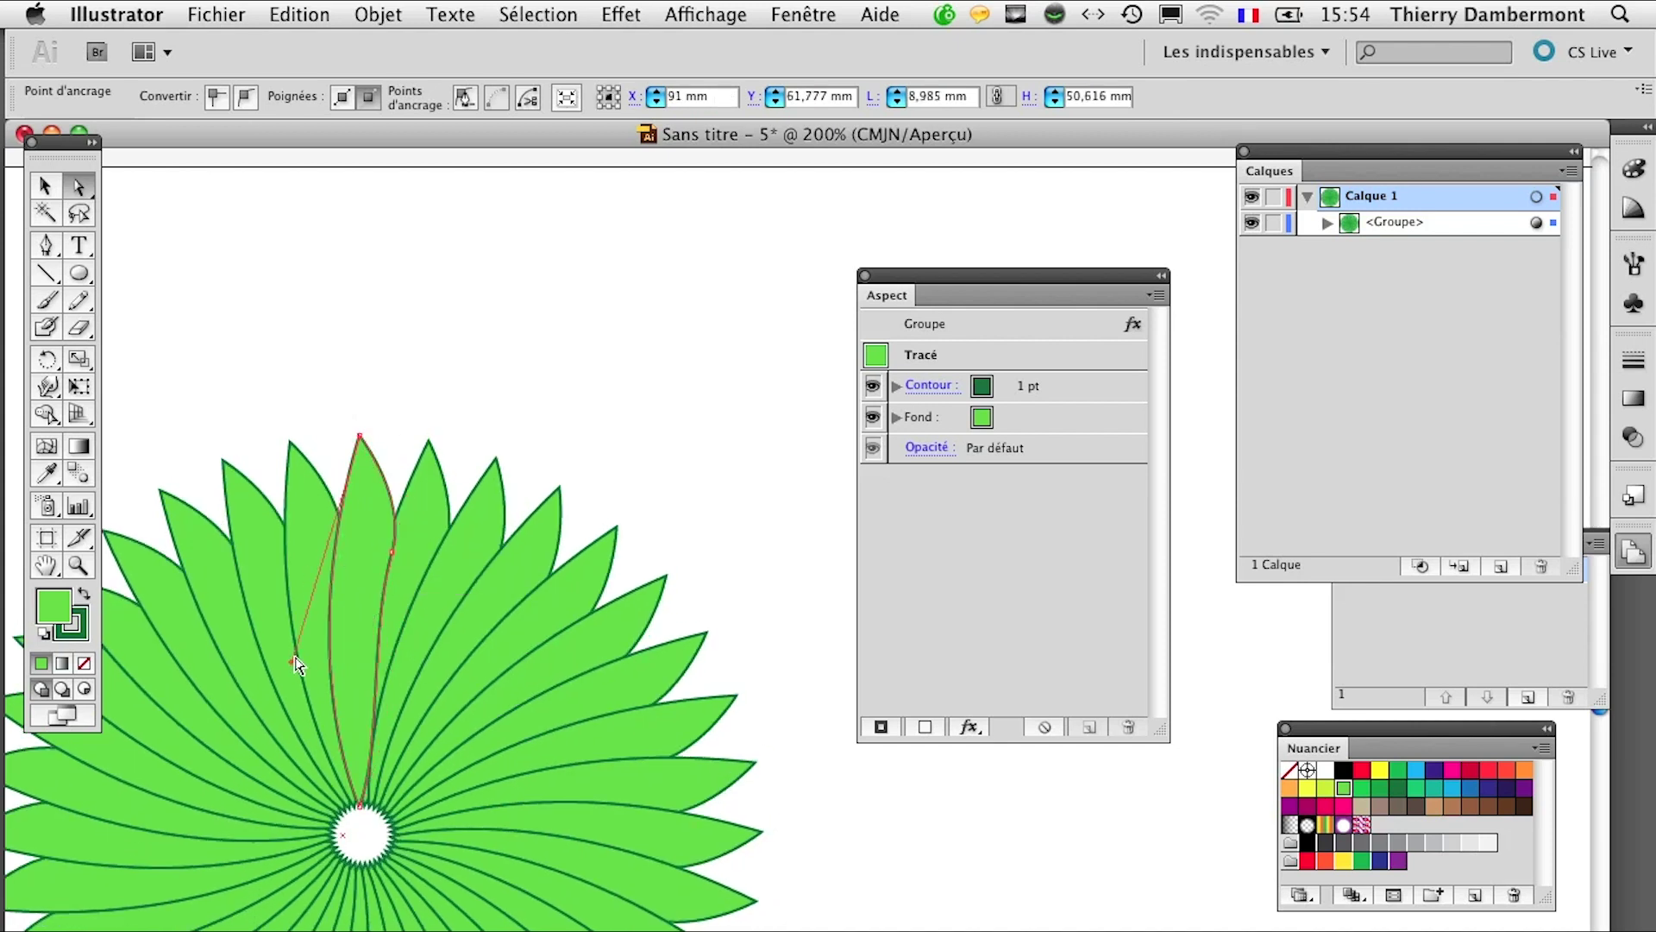
left_click_drag(294, 660, 186, 502)
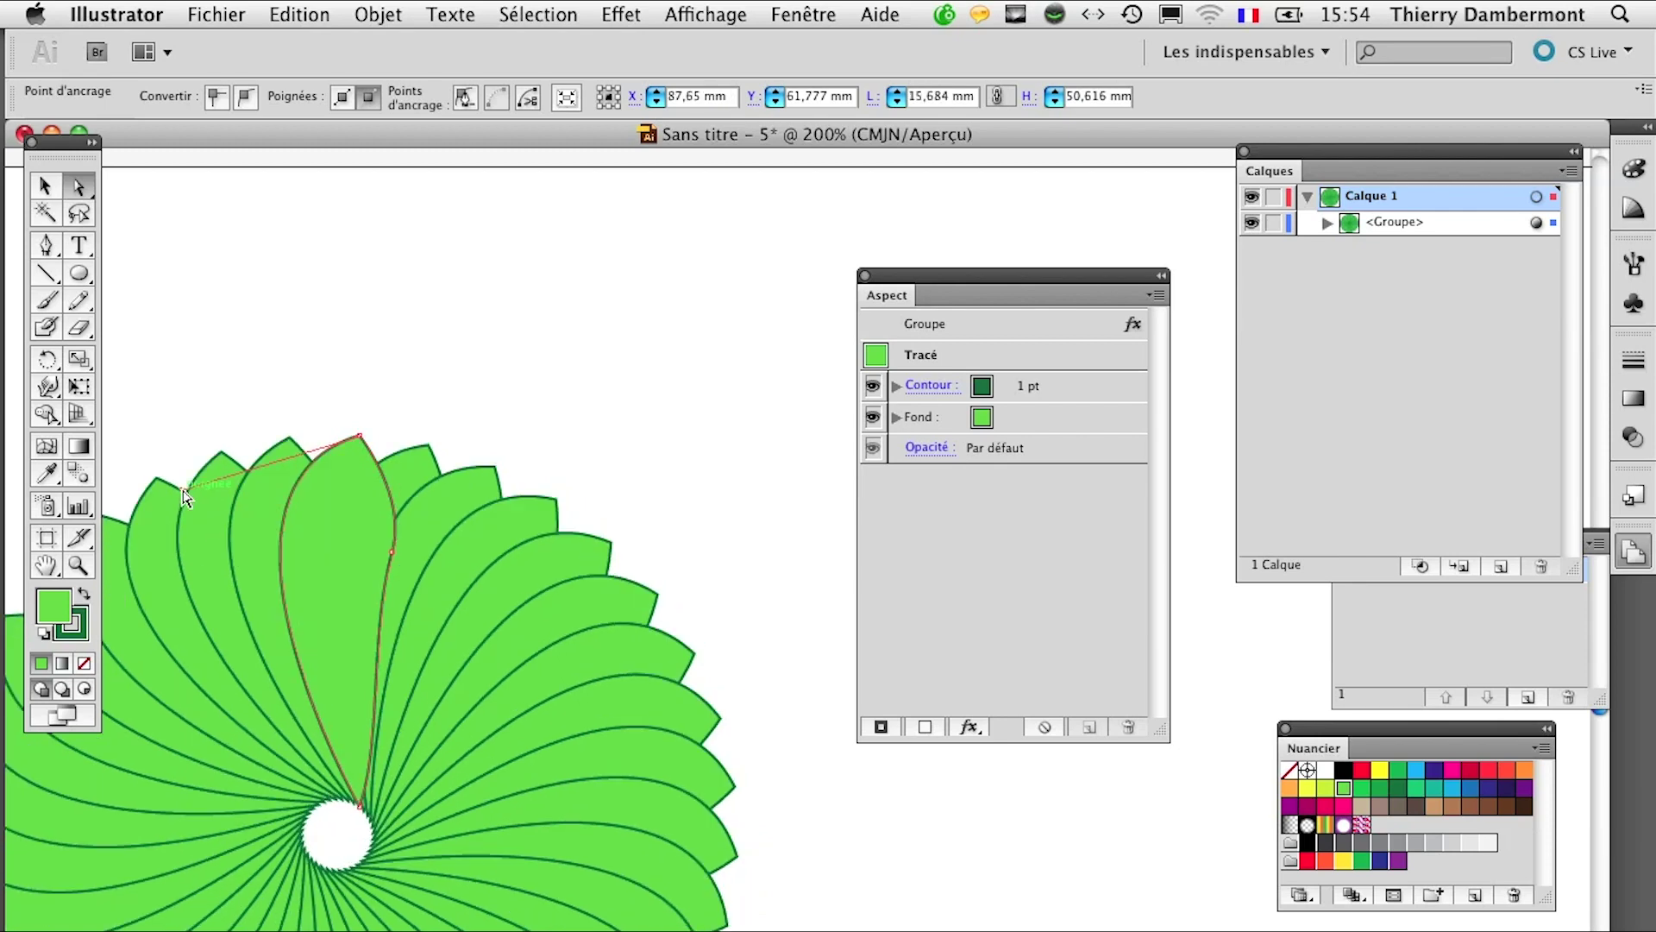
left_click_drag(181, 489, 317, 624)
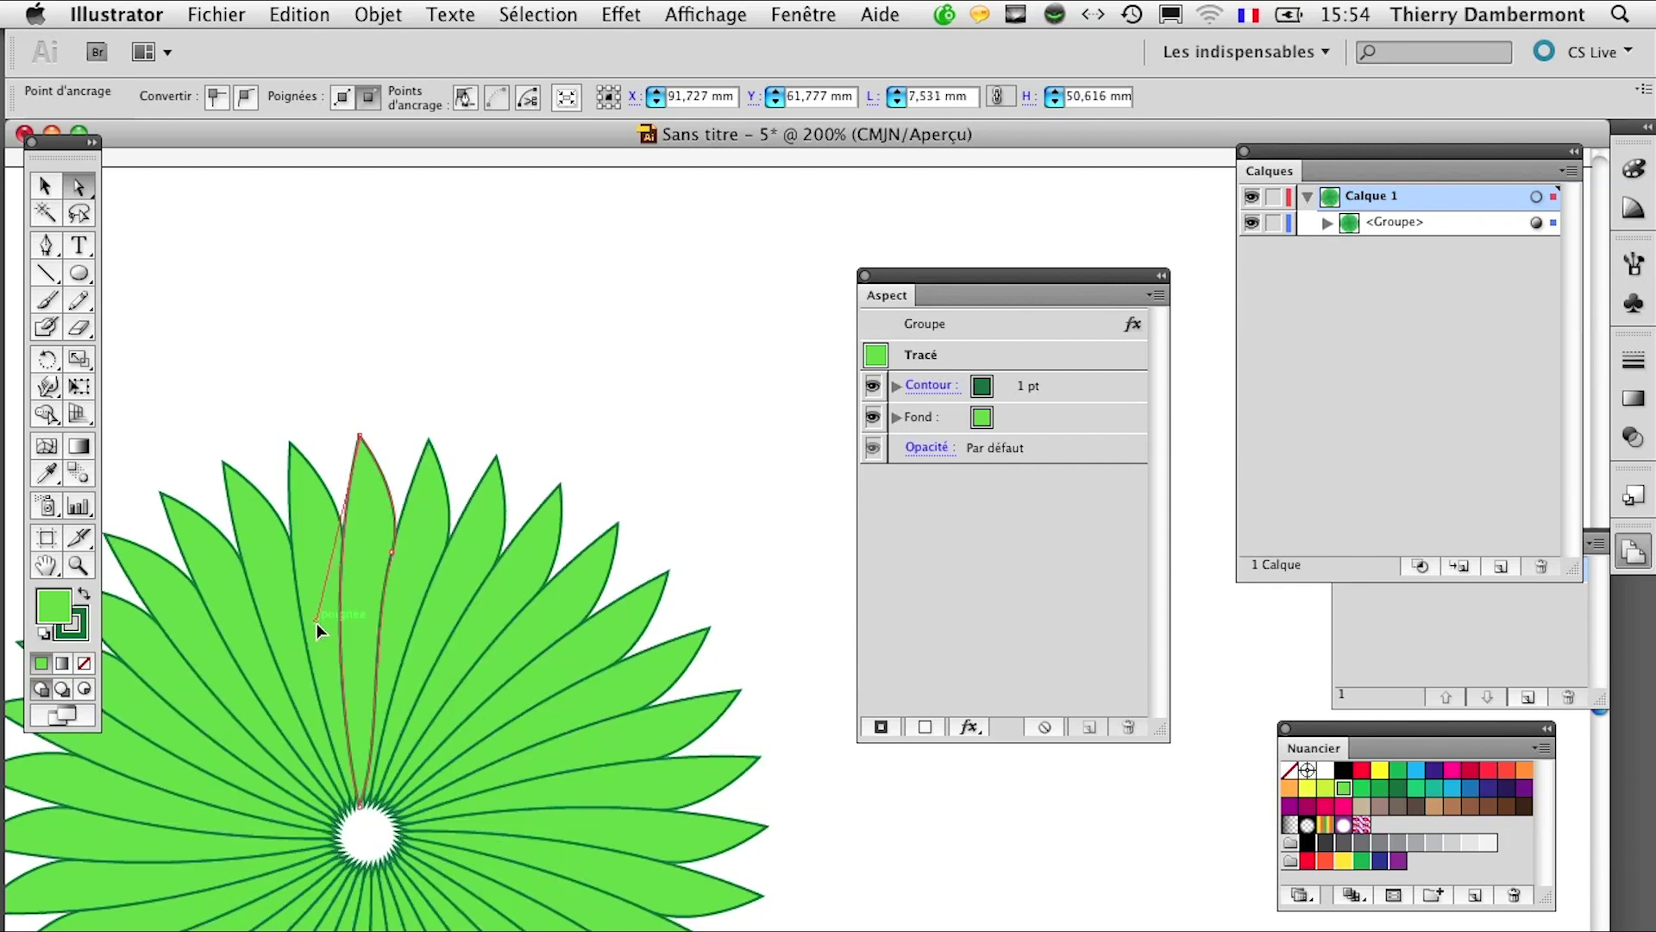
left_click_drag(366, 434, 381, 450)
left_click_drag(338, 642, 270, 543)
Step: Lengthen the petals by moving the source leaf's tip upward, shorten them by moving it back down, and deselect the leaf
key("super+minus")
left_click_drag(388, 488, 399, 353)
key("super+minus")
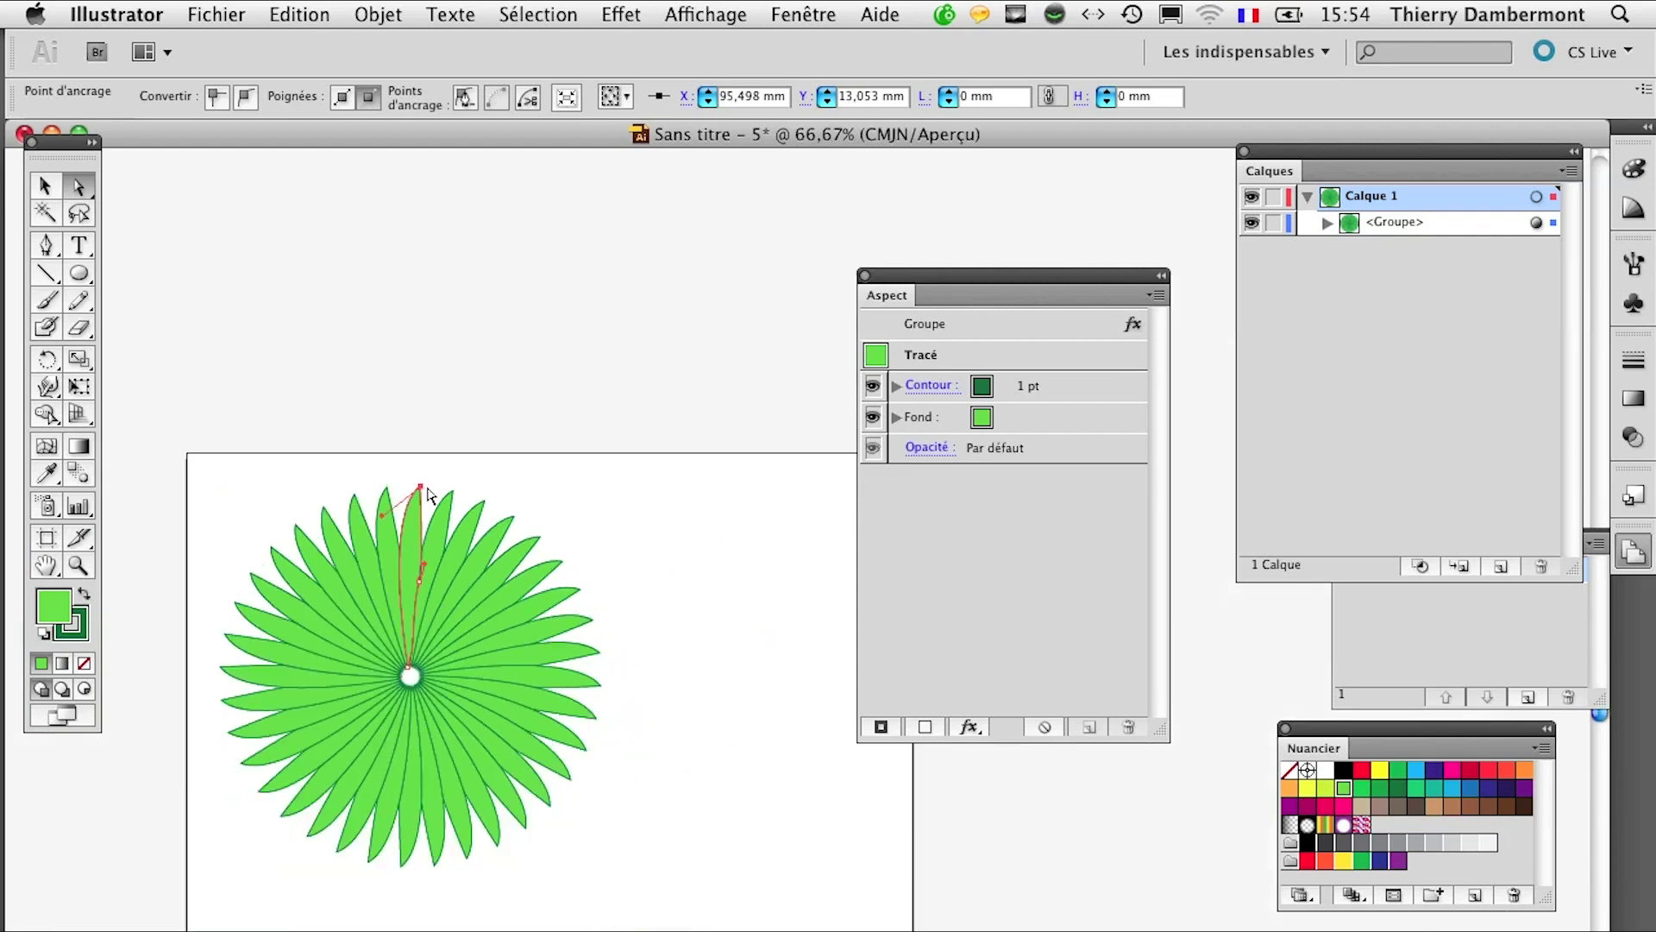
left_click_drag(427, 489, 417, 612)
left_click(679, 789)
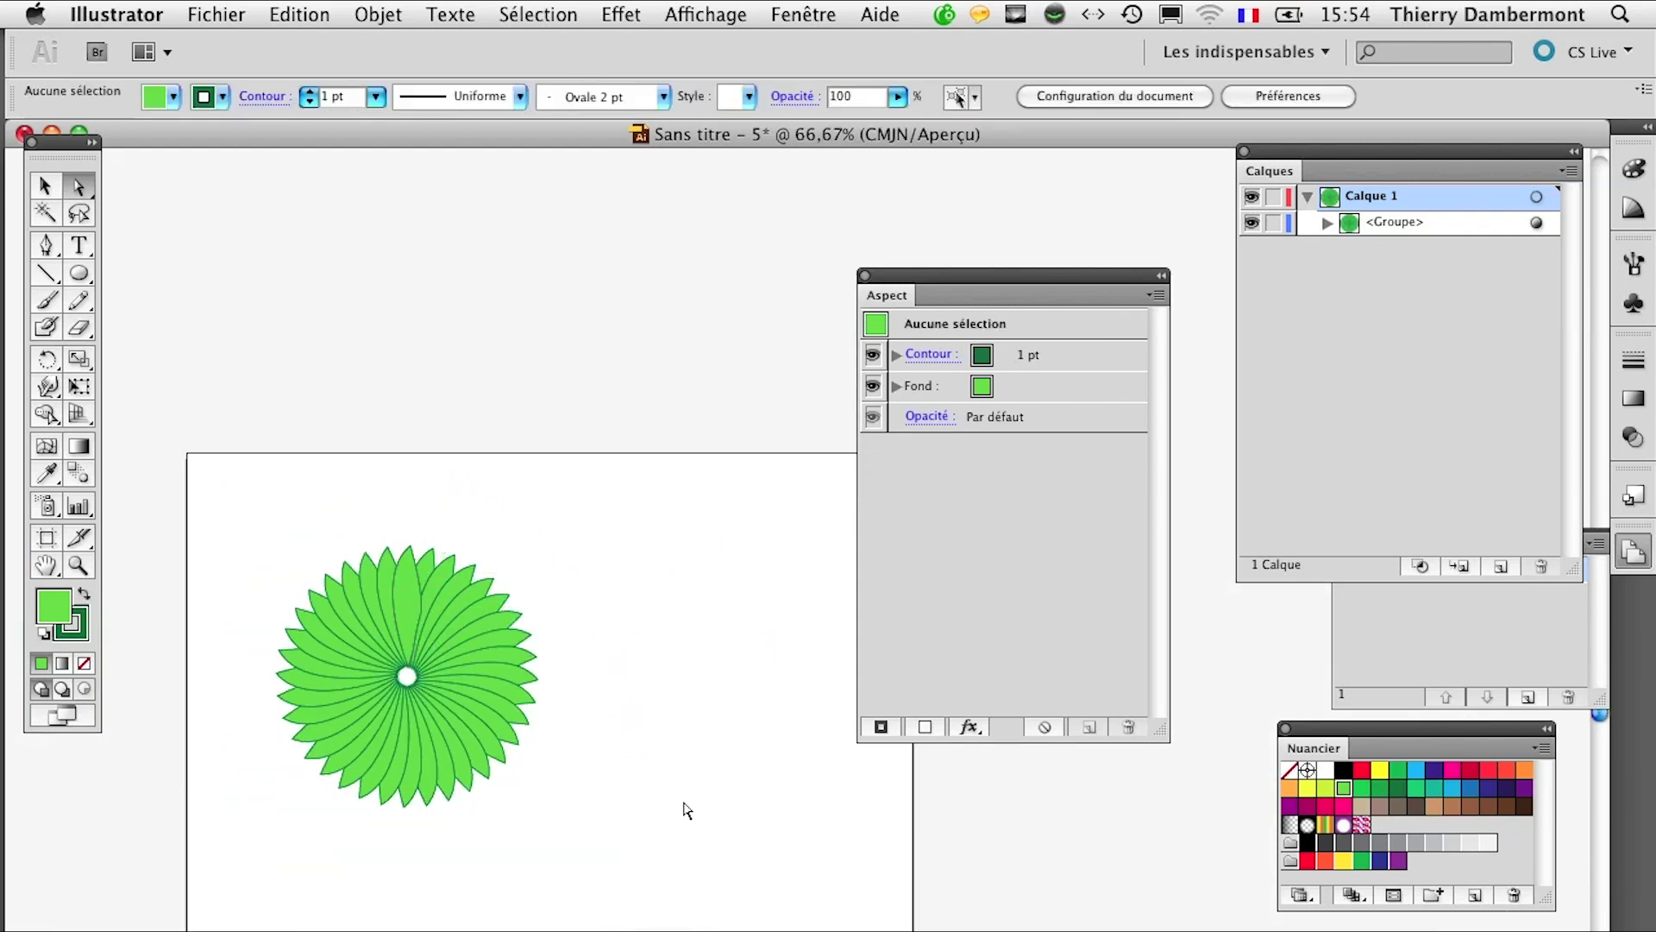
Step: Examine the source leaf and its pivot point in outline mode, and return to preview mode
scroll(394, 670, "up", 1)
scroll(636, 754, "up", 1)
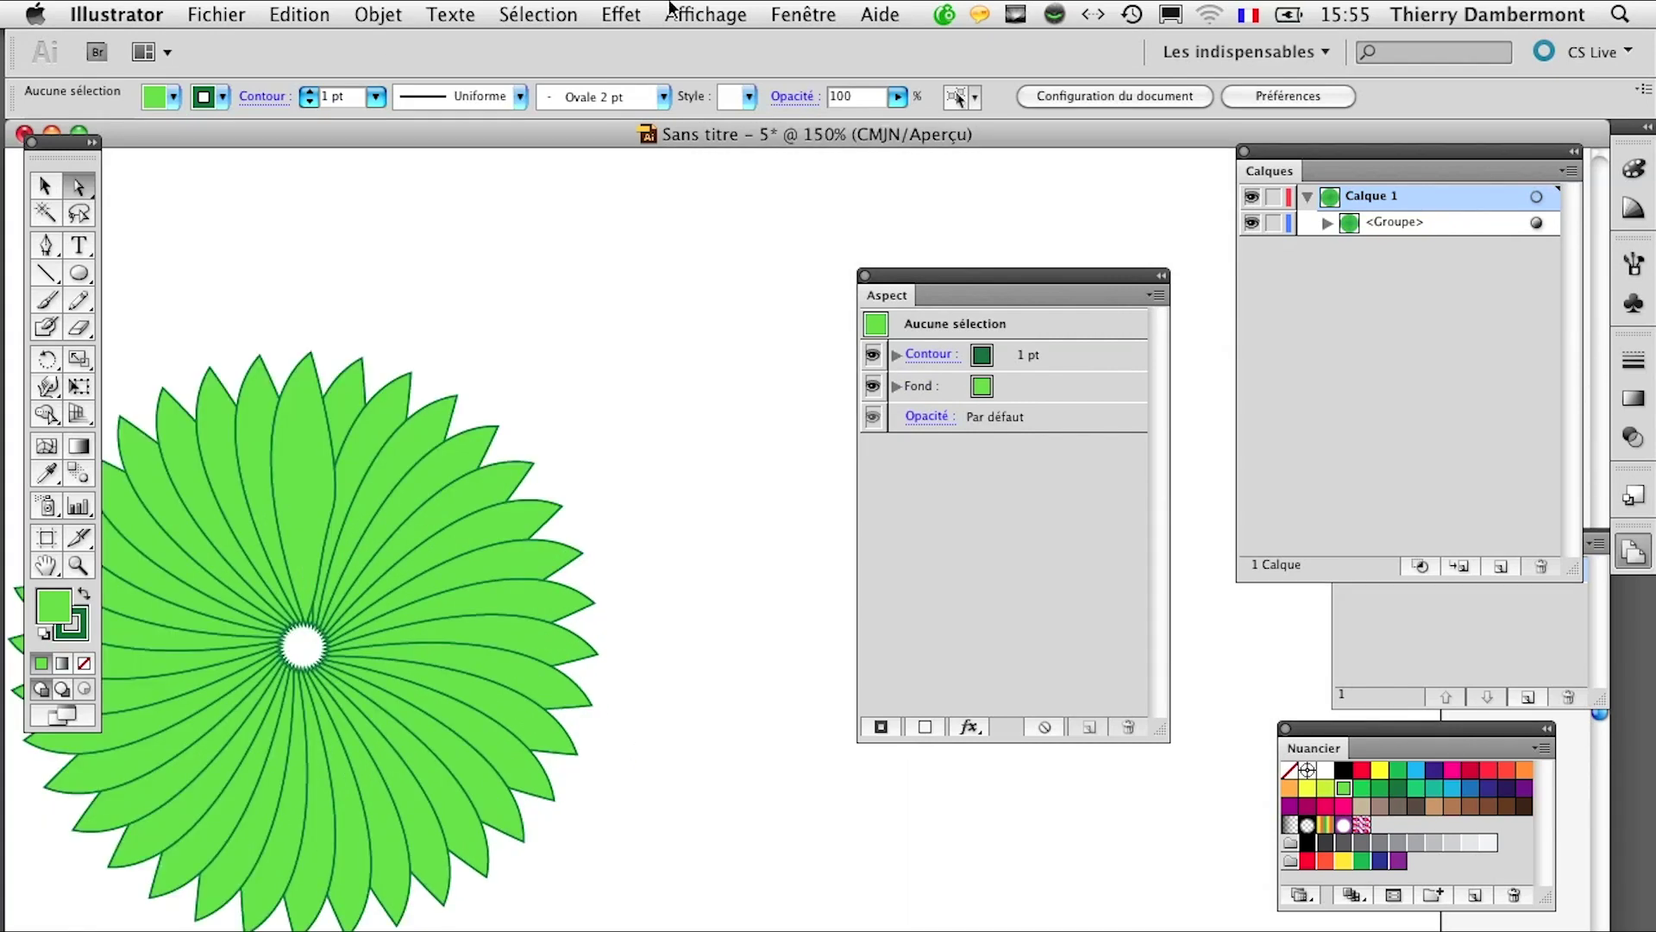
left_click(694, 14)
left_click(707, 45)
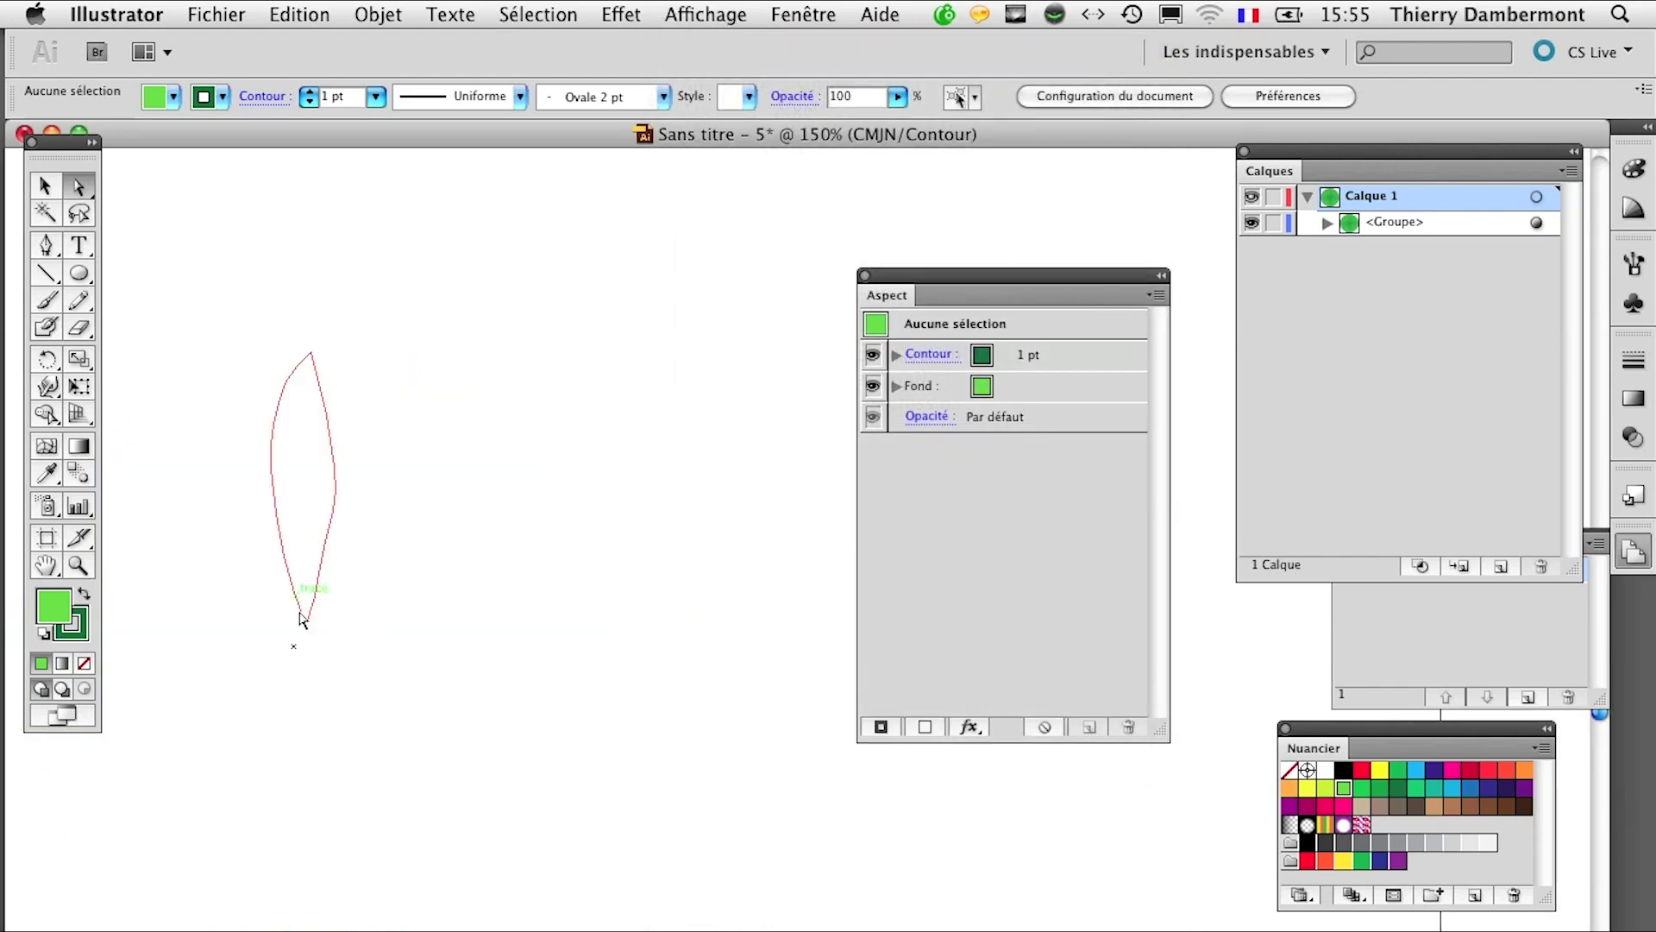
left_click(706, 14)
left_click(703, 34)
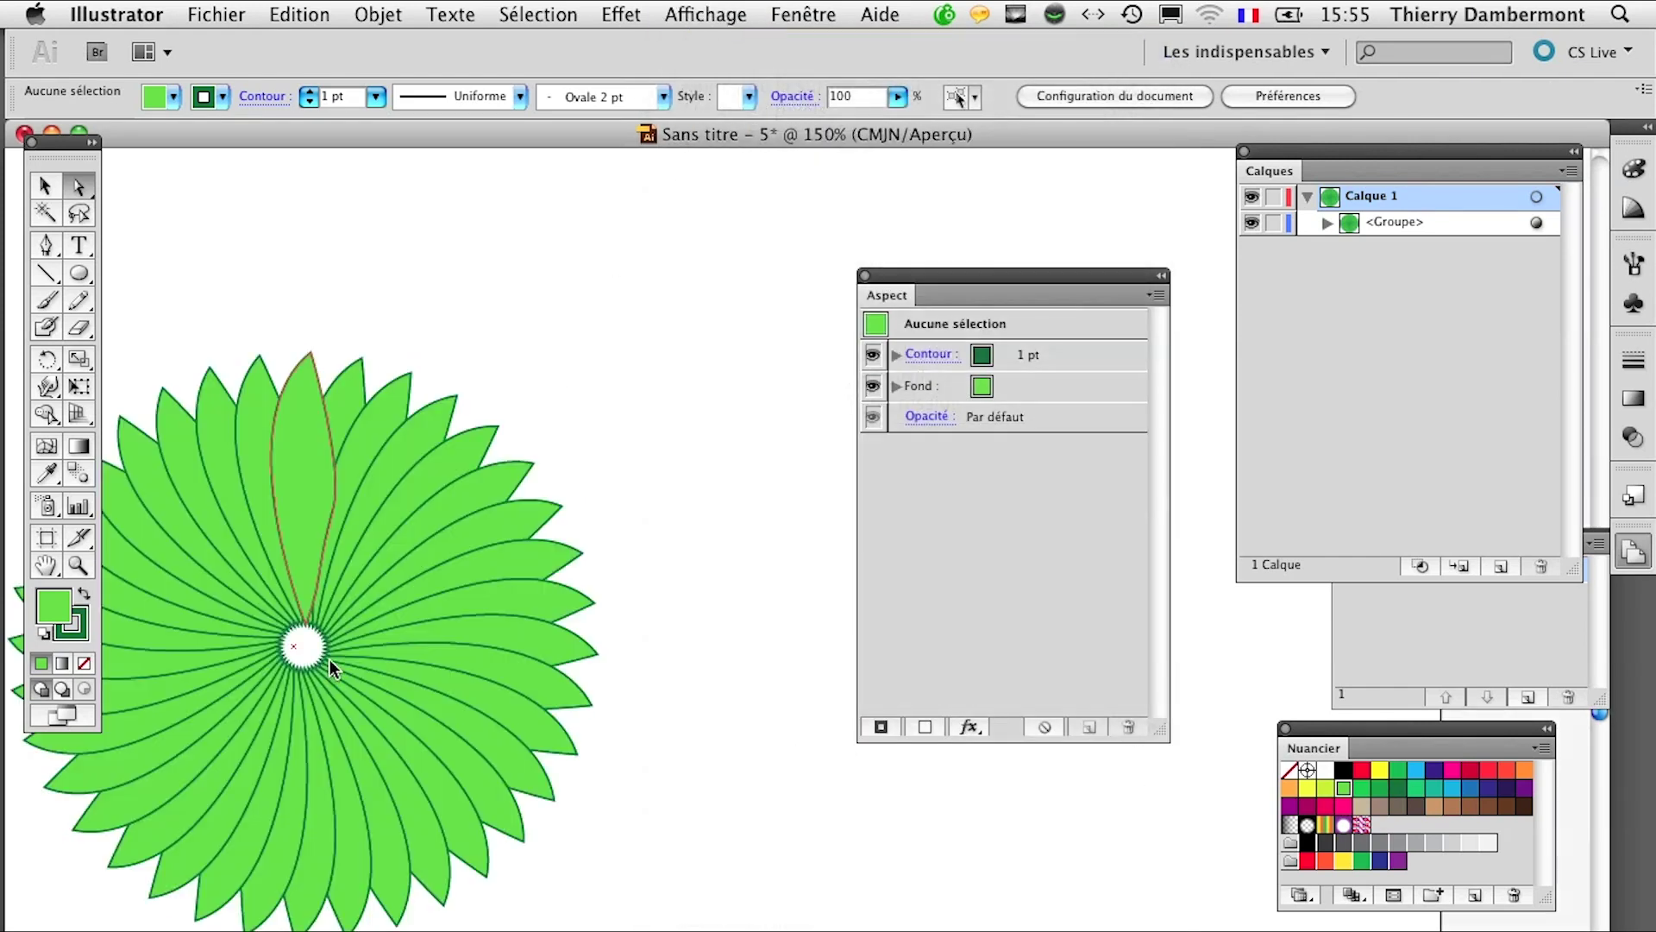
Step: Move the invisible pivot point slightly down and to the right to enlarge the flower's centre hole, and deselect it
left_click(298, 656)
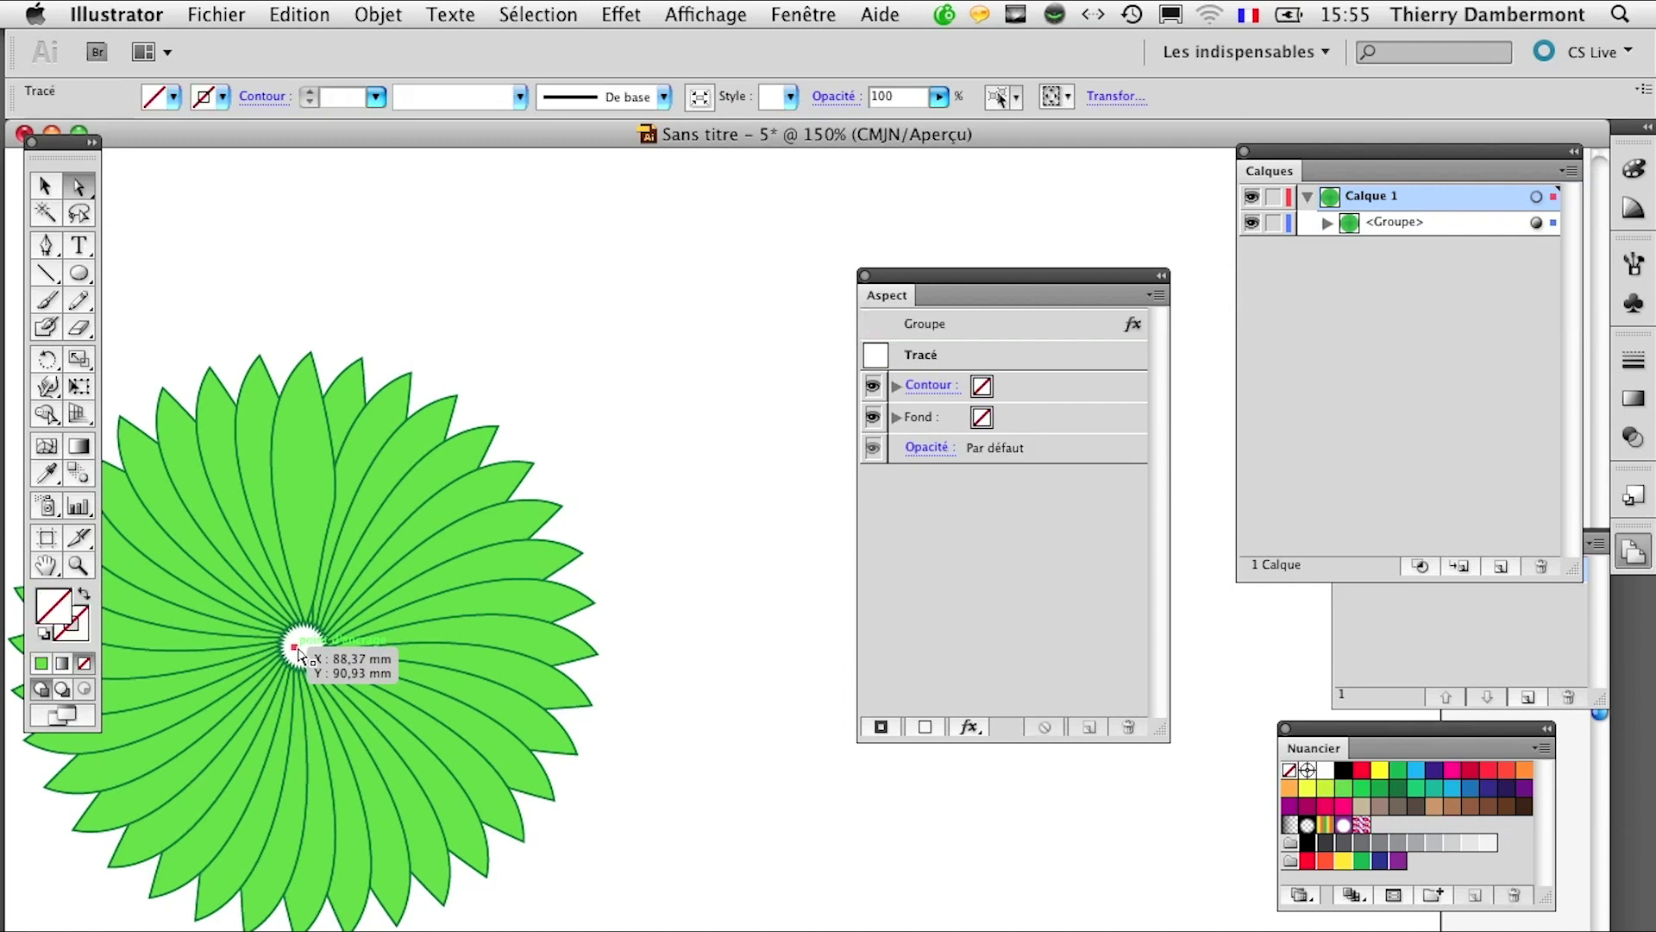
left_click_drag(298, 648, 308, 659)
left_click(669, 658)
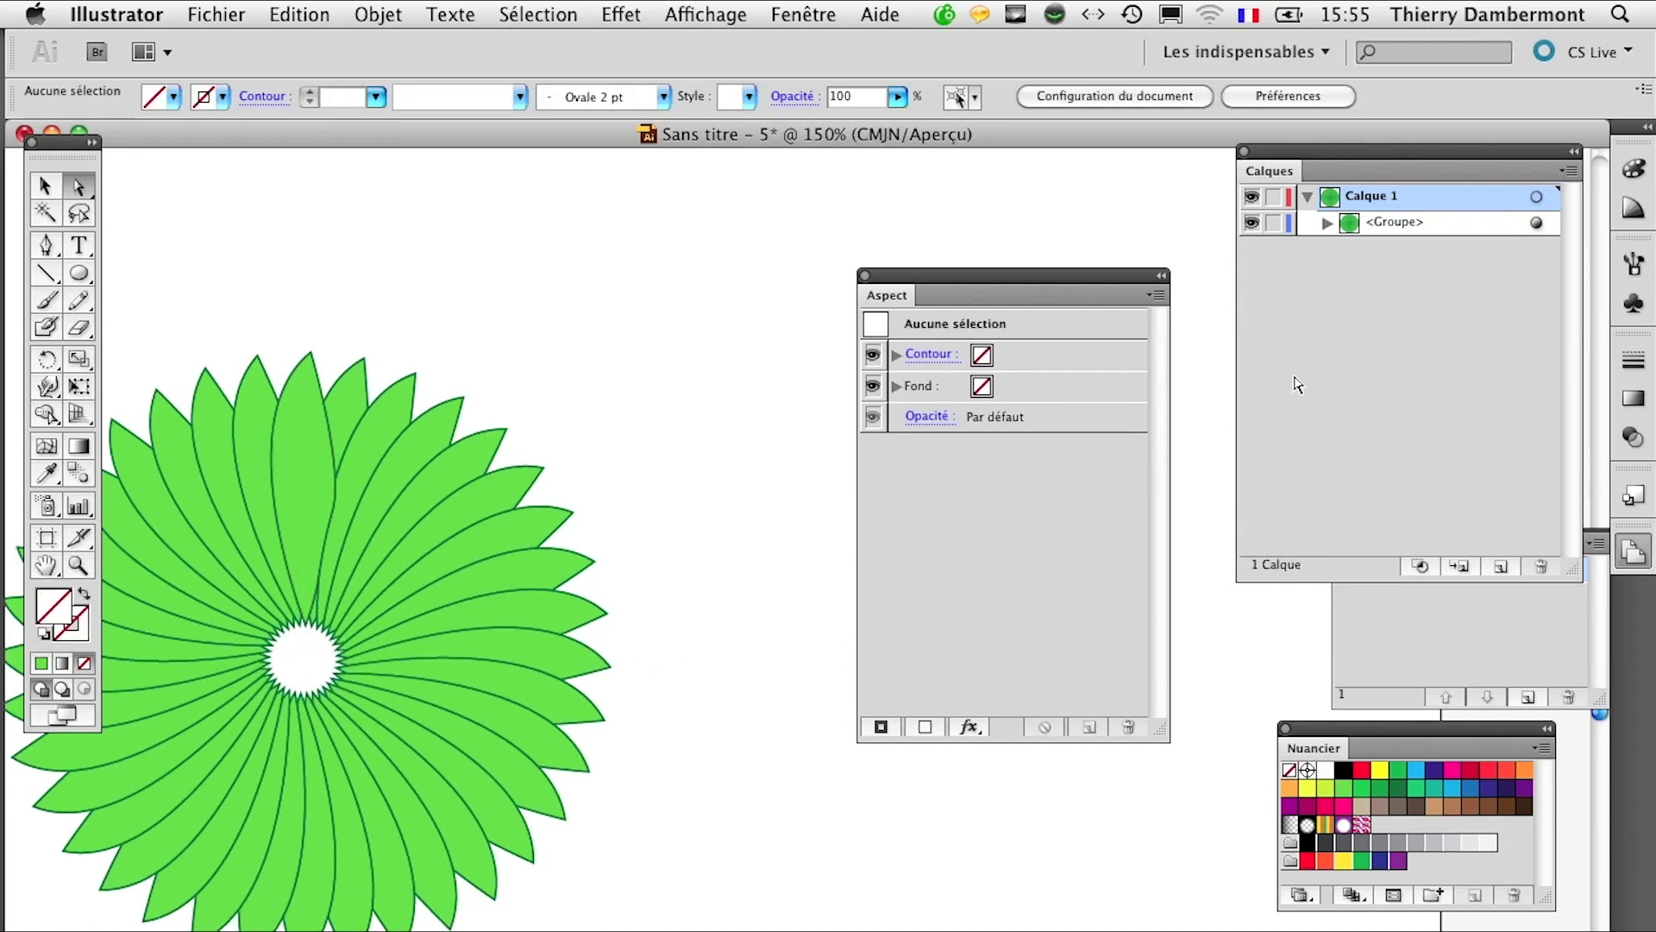
Step: Switch to the Selection tool, move the Aspect panel out of the way and place the Calques panel clear of the flower
left_click(42, 192)
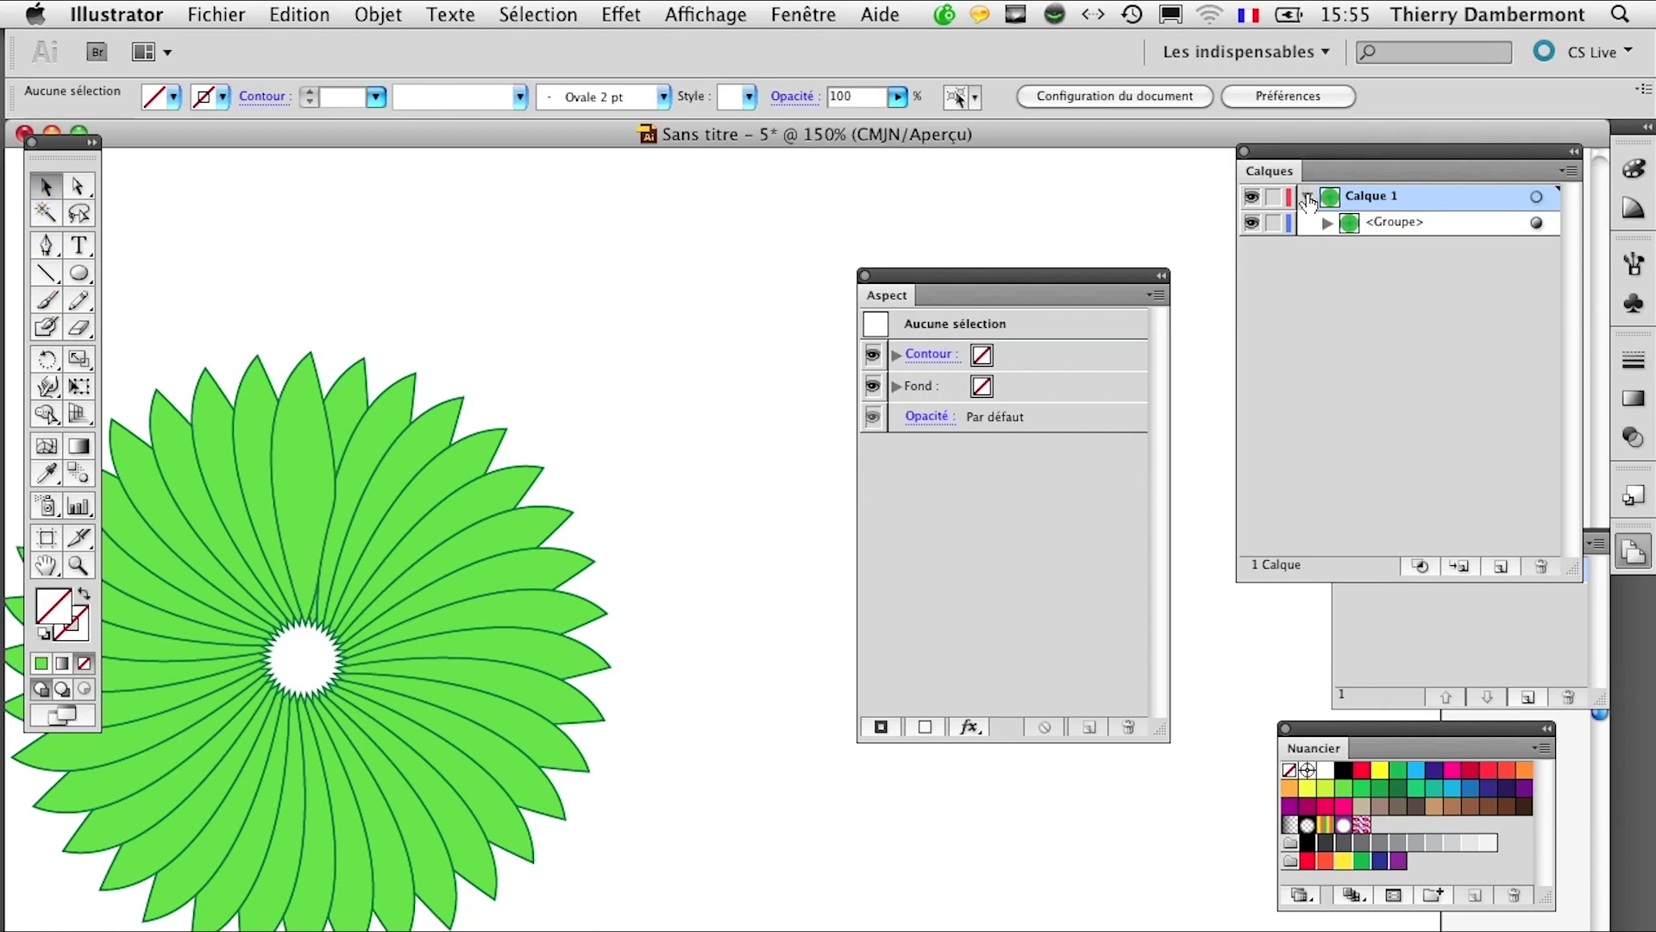
left_click_drag(1366, 163, 502, 253)
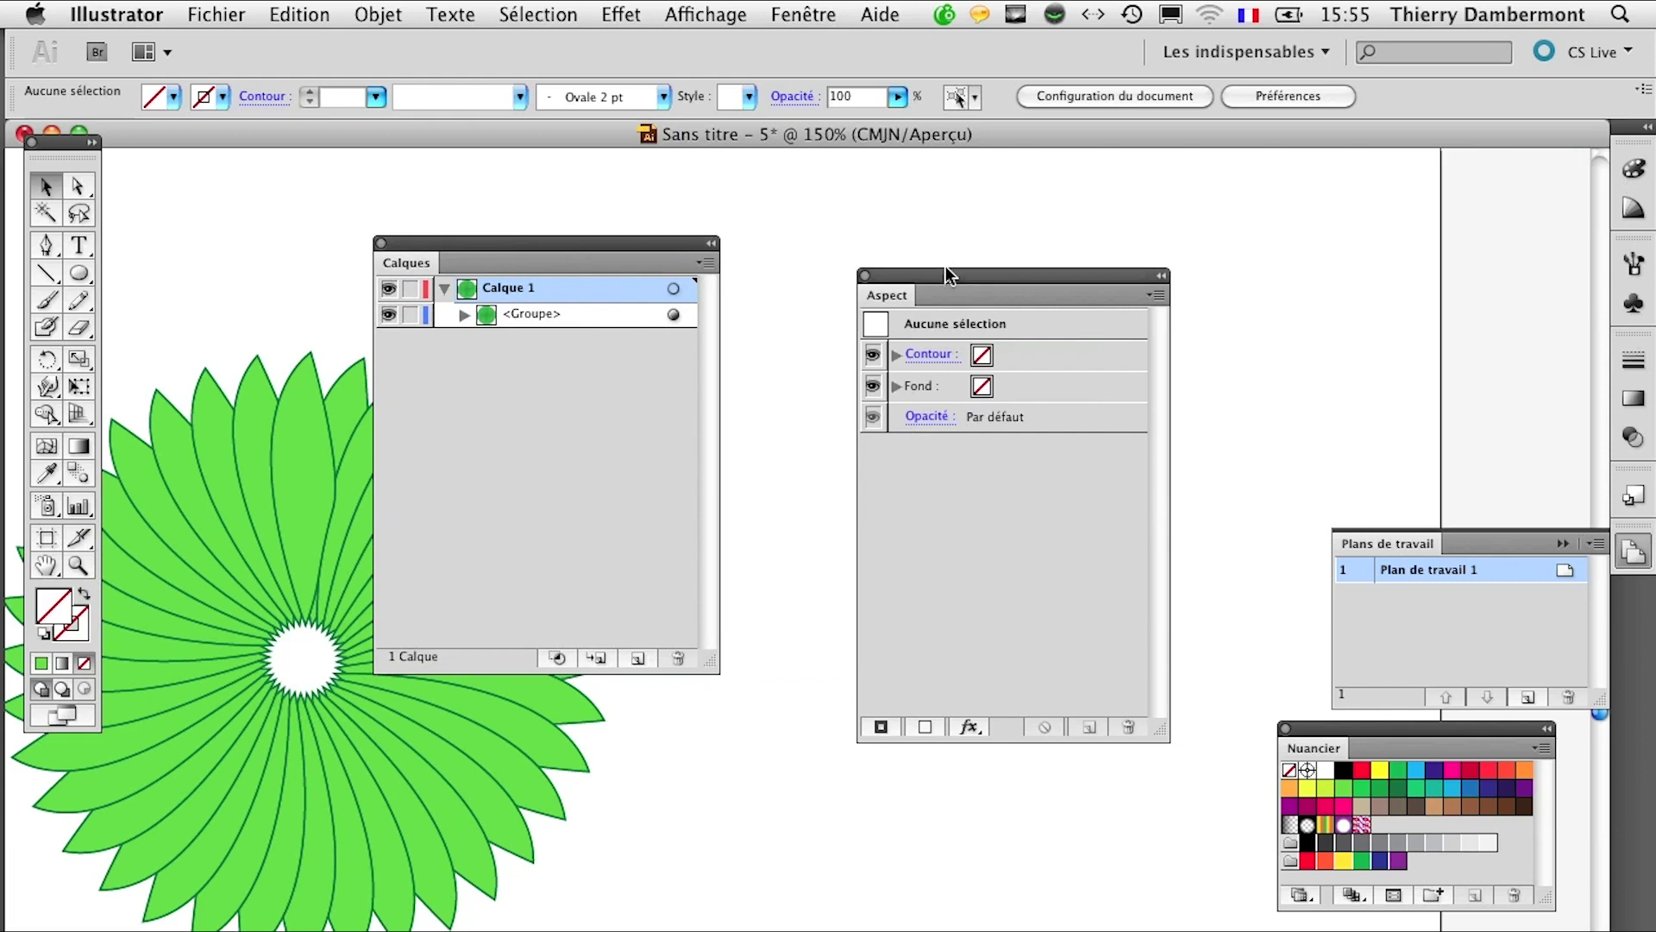
left_click_drag(946, 274, 732, 919)
left_click_drag(589, 250, 1064, 243)
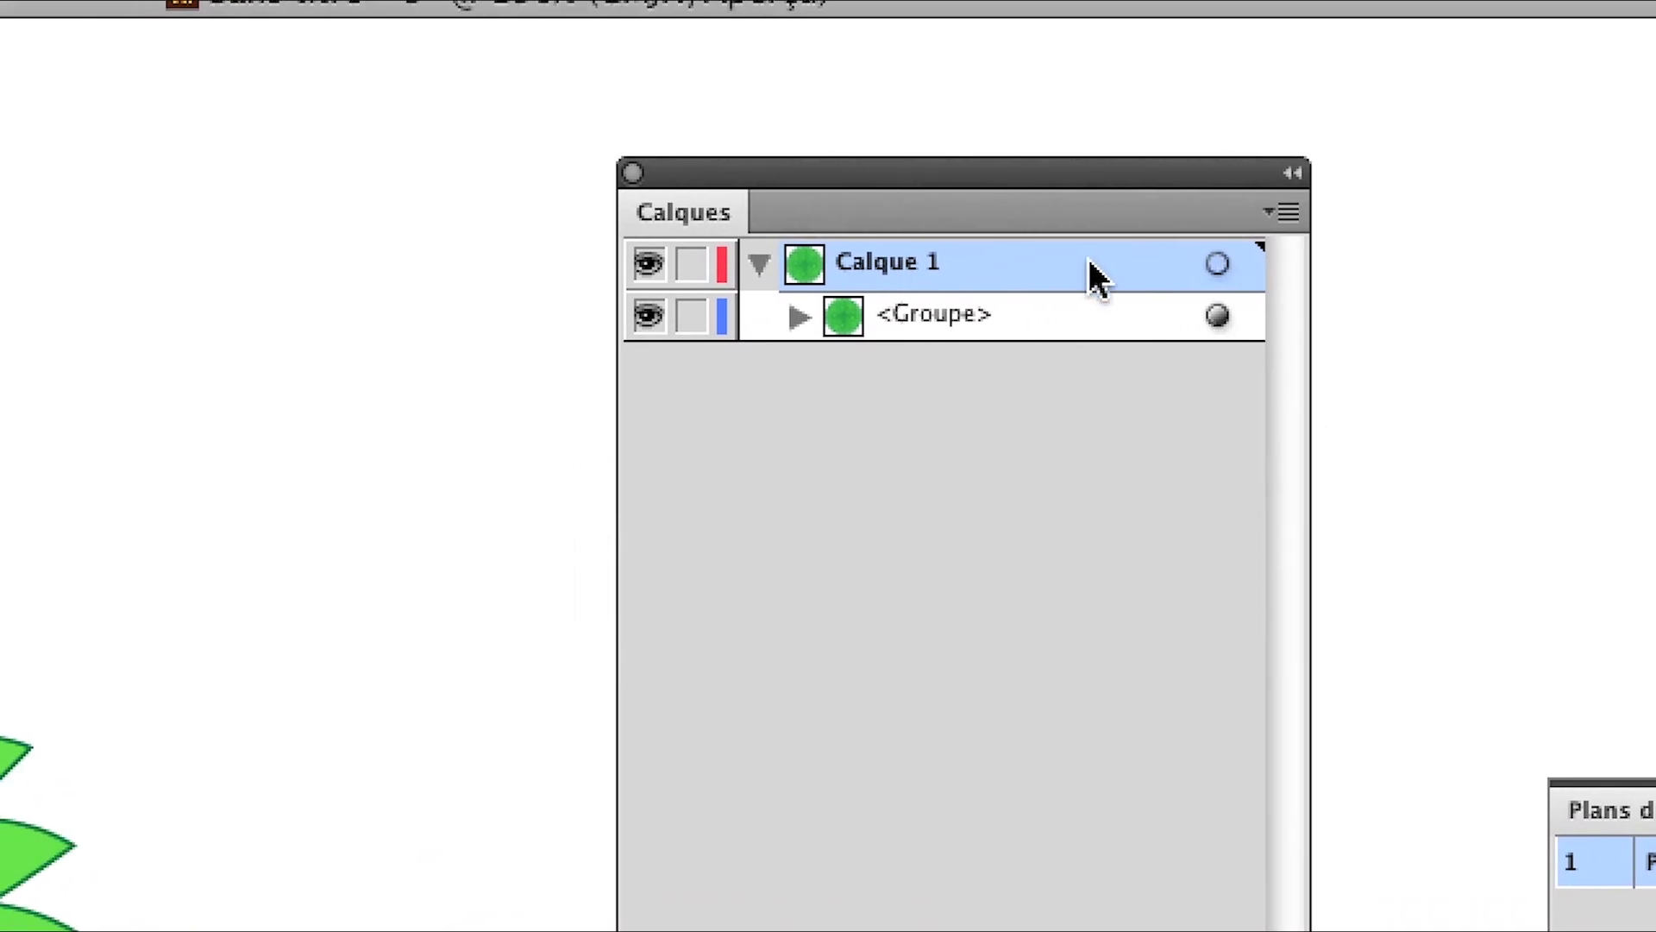
Step: Create a new sub-layer inside Calque 1, keeping the name Calque 2 and the default layer options
left_click(1178, 241)
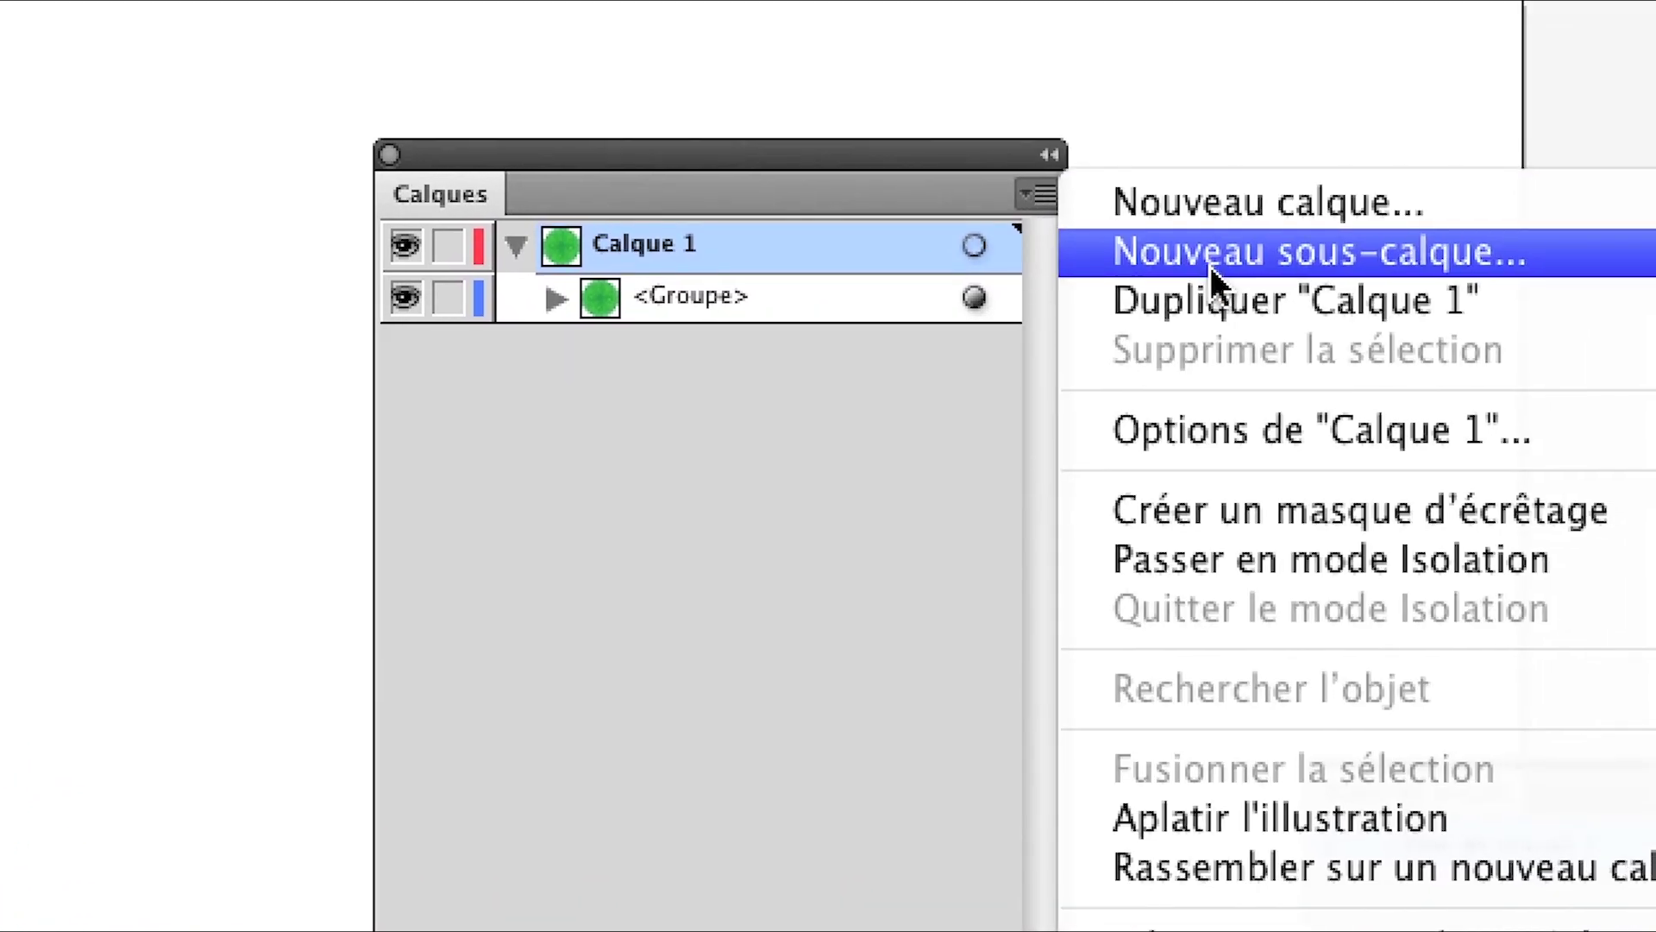
left_click(1210, 266)
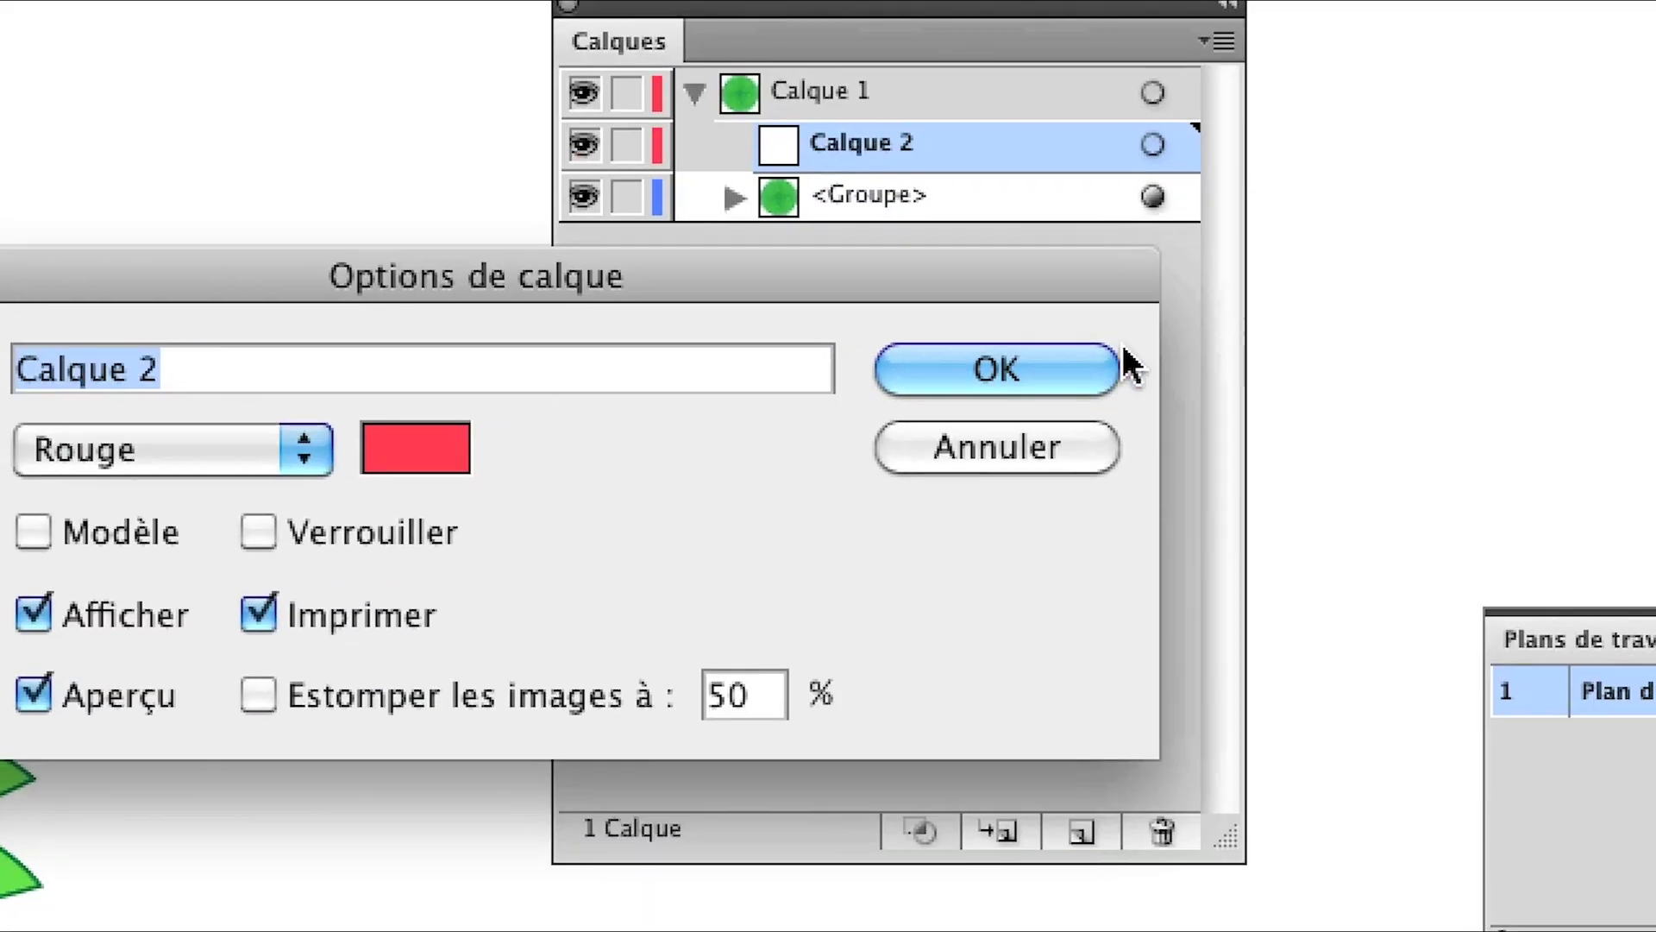
left_click(1294, 404)
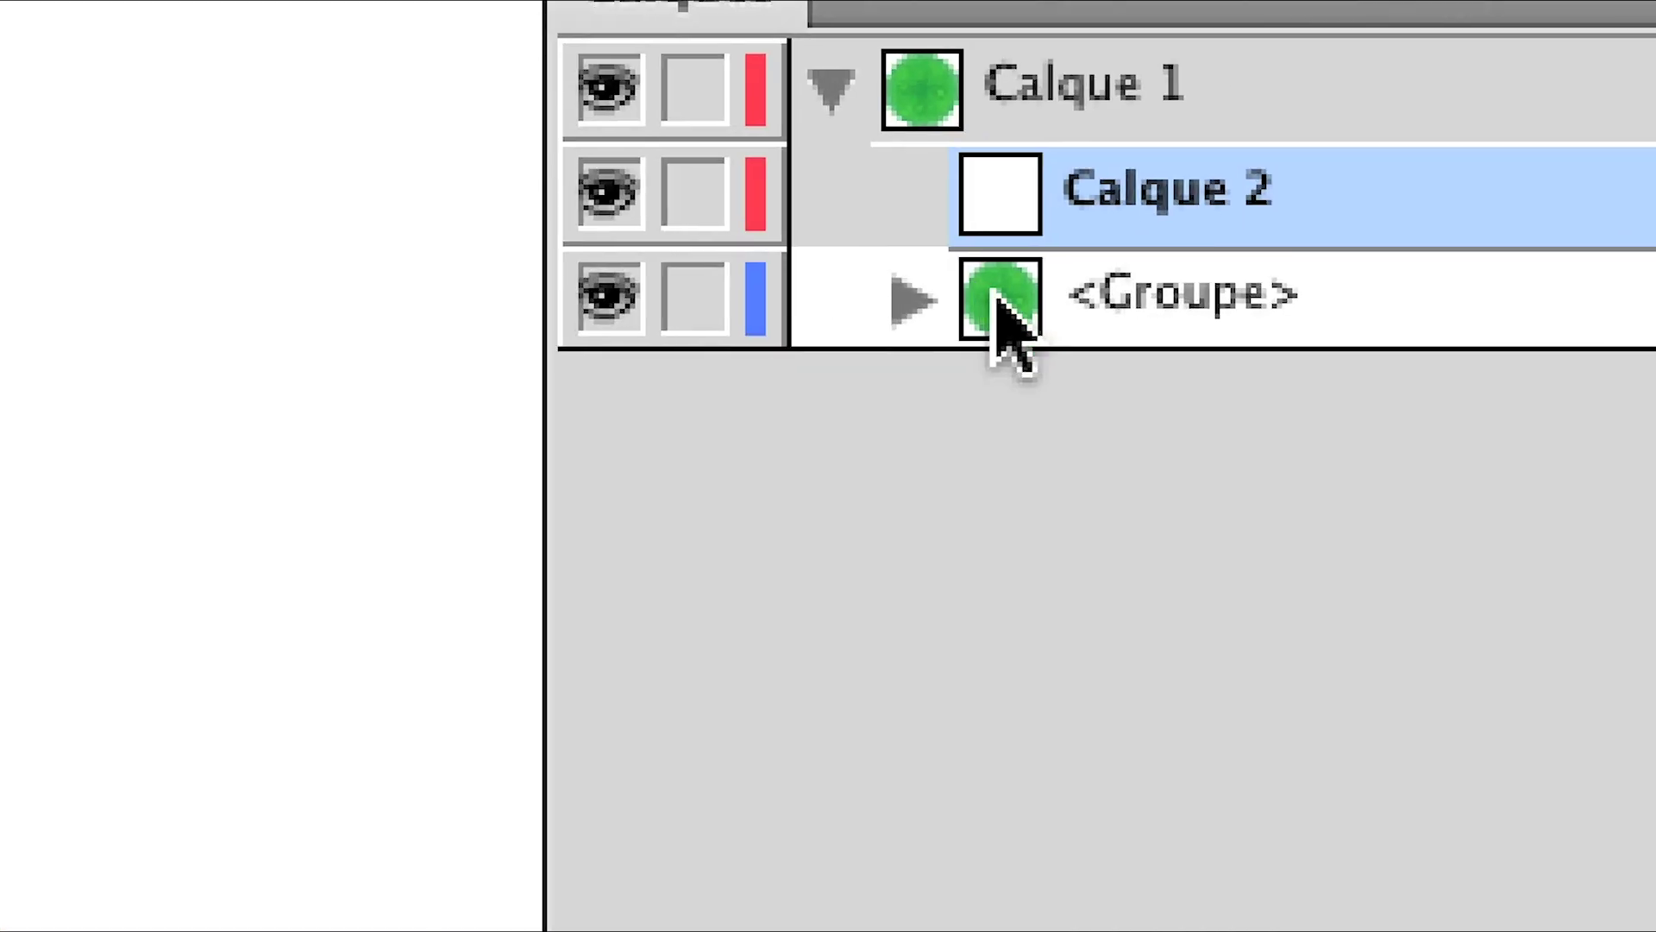
Step: Move the flower's group into the Calque 2 sub-layer and highlight the group there
left_click(757, 383)
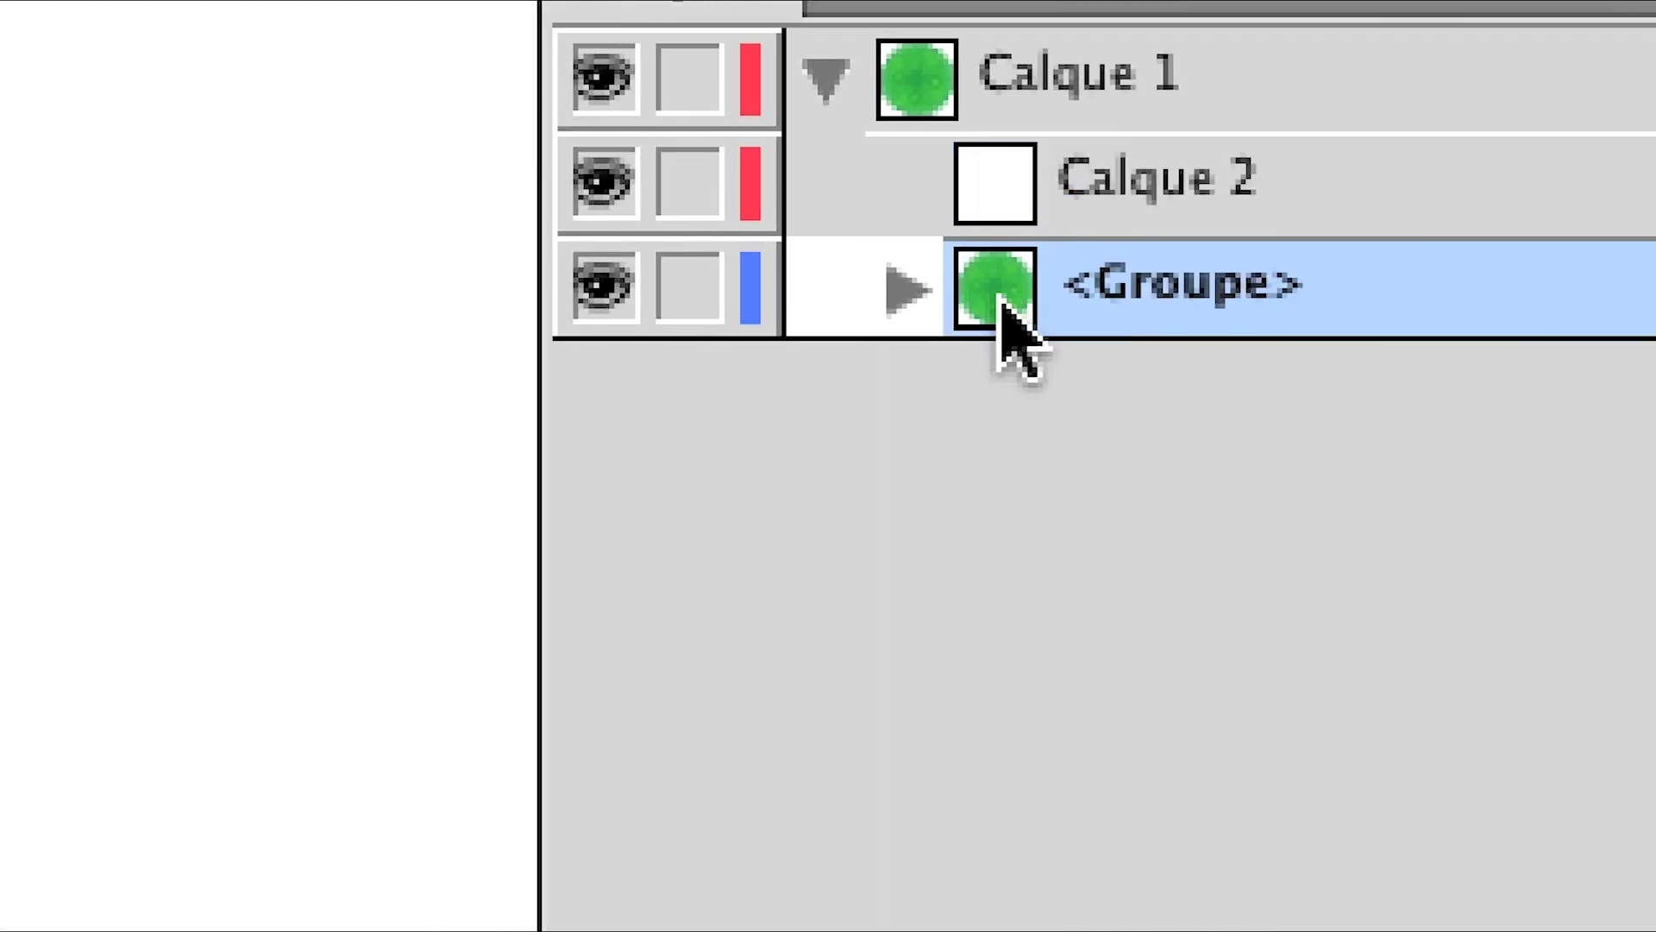
mouse_move(1001, 302)
left_mouse_down()
mouse_move(992, 192)
mouse_move(1010, 194)
mouse_move(979, 358)
mouse_move(978, 276)
mouse_move(996, 274)
left_mouse_up()
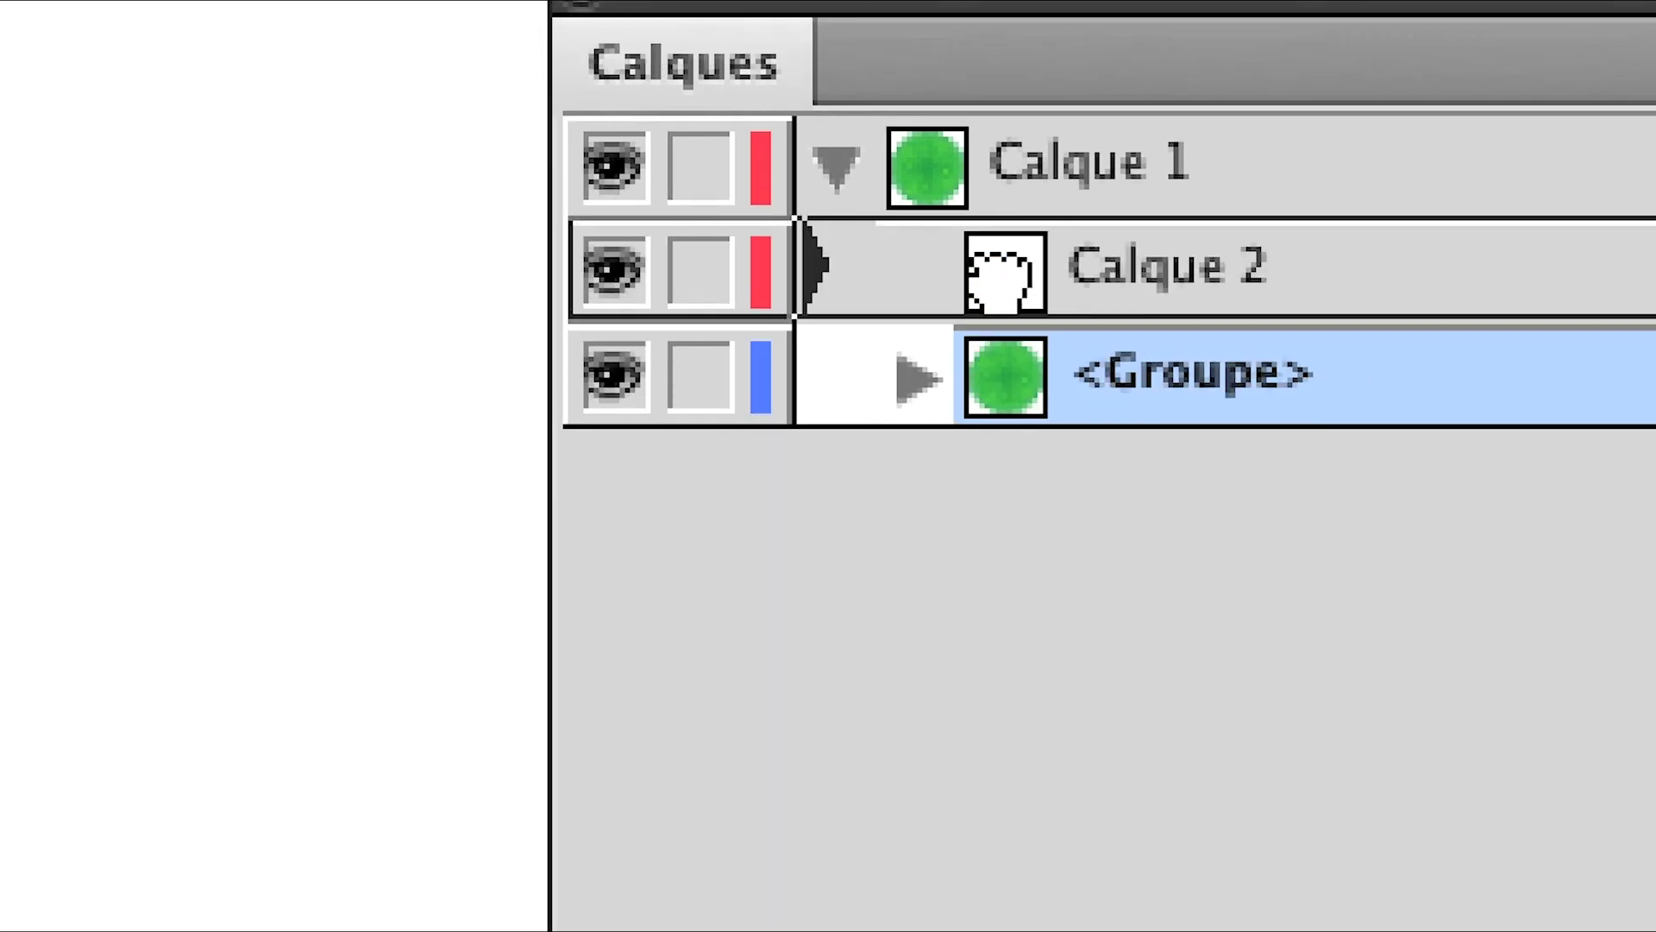
left_click(915, 267)
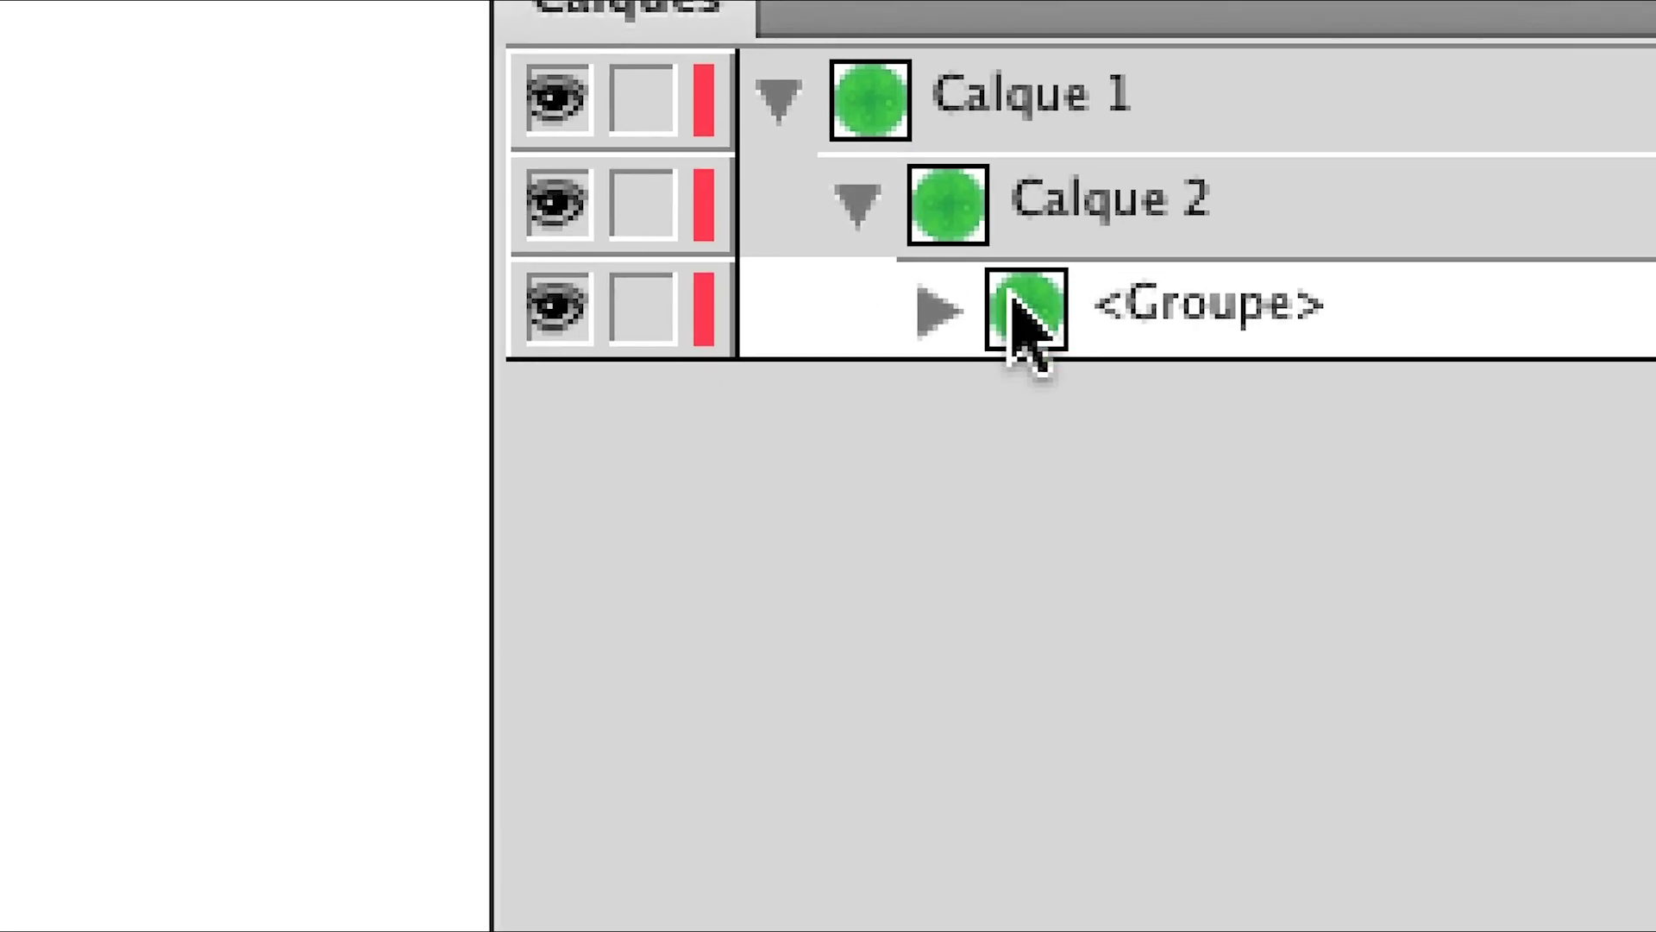
left_click(1134, 372)
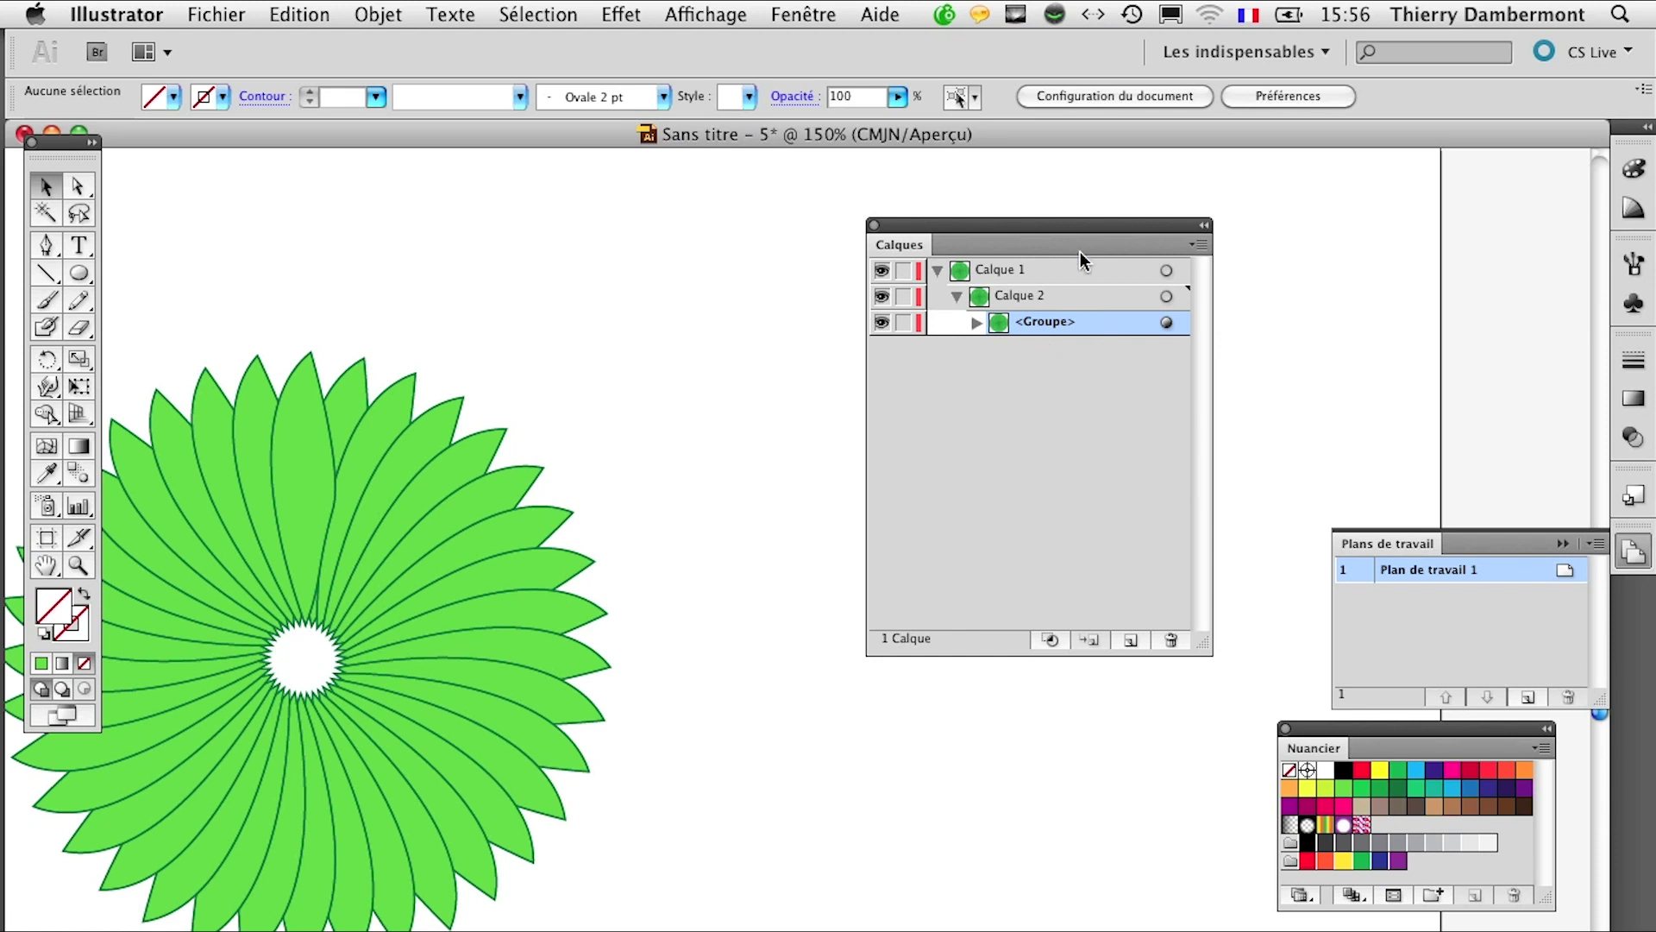
Step: Move the Calques panel further away from the flower and rename the Calque 2 sub-layer as sous-calque
left_click_drag(1080, 226, 1342, 221)
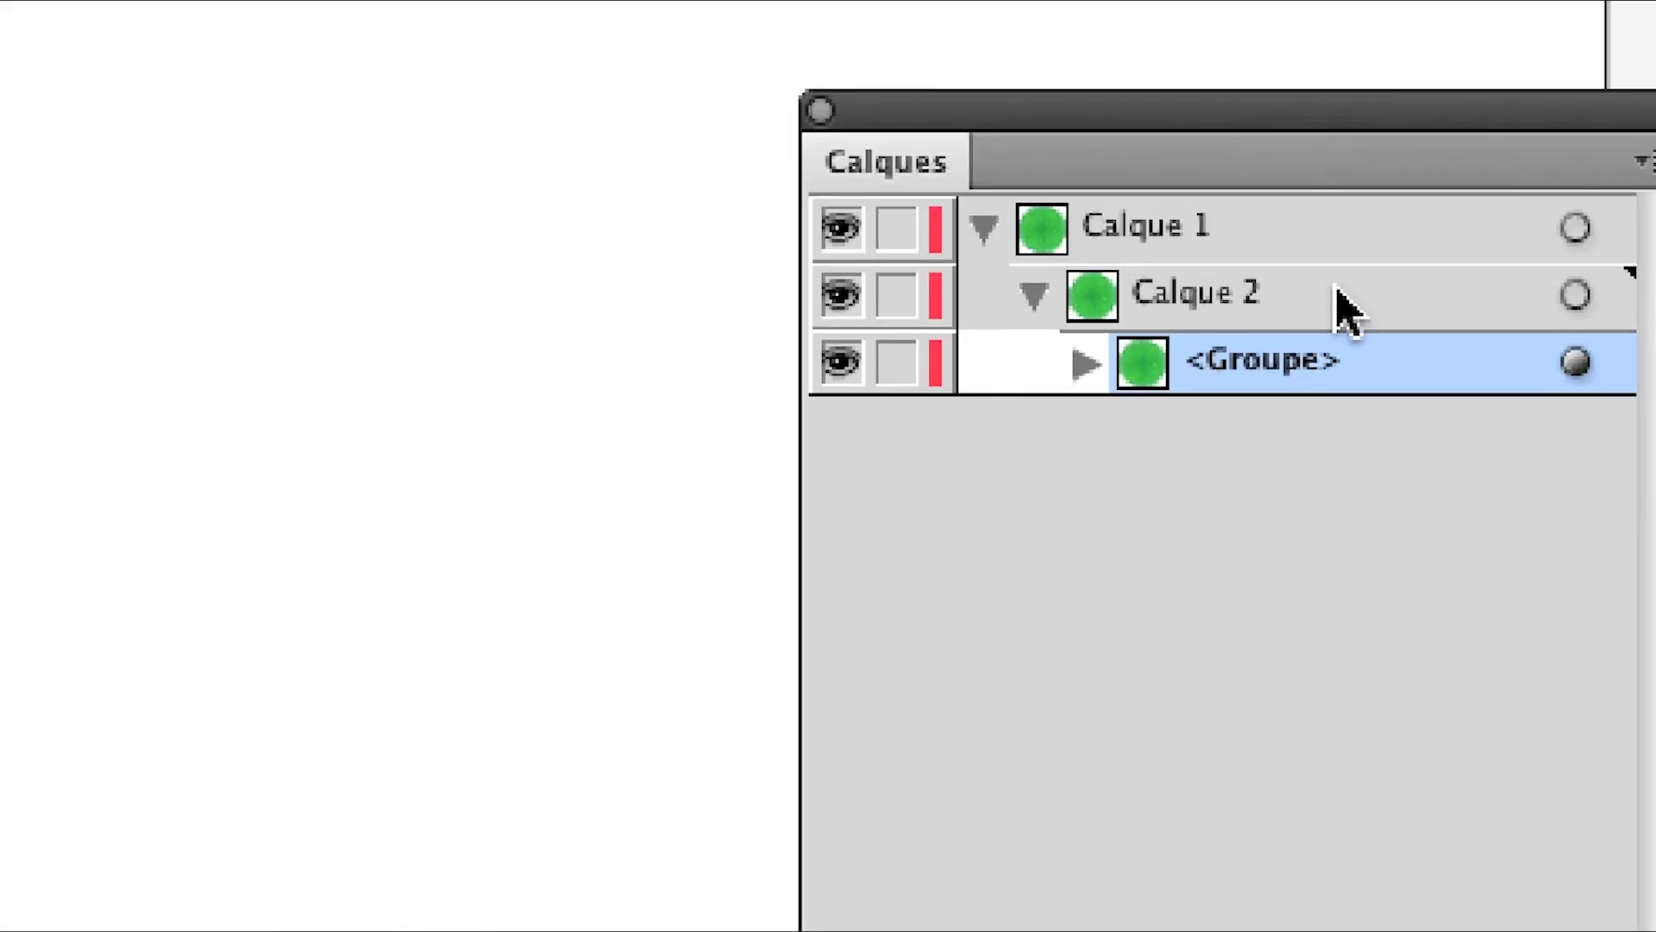
double_click(1233, 293)
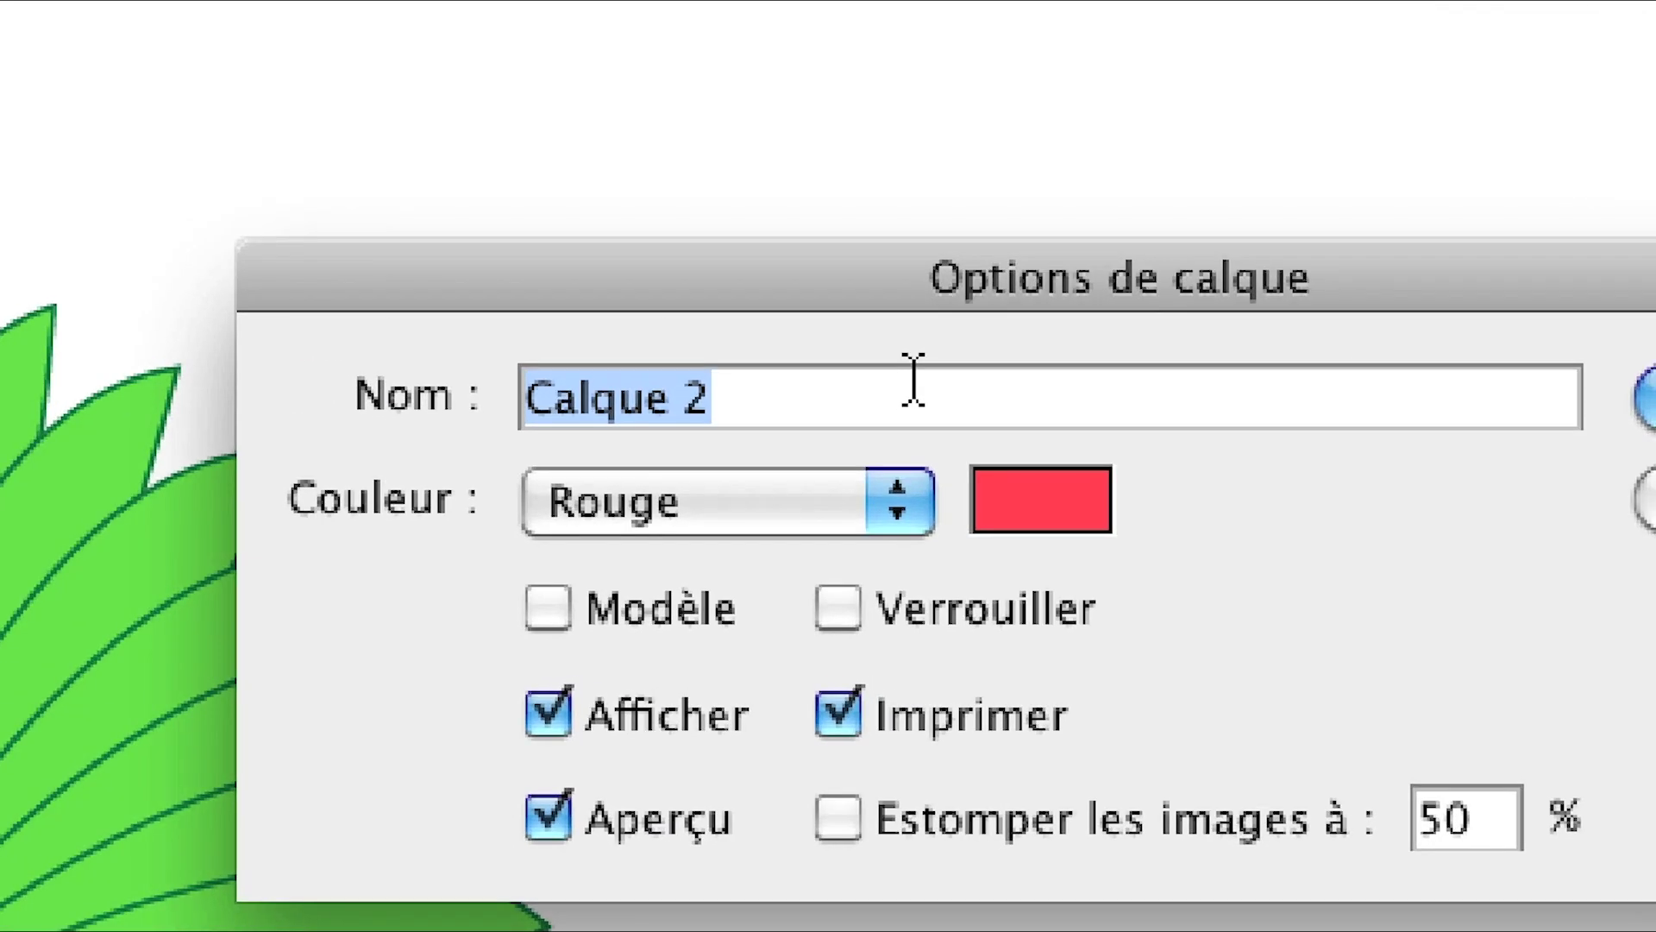
type("sous-calque")
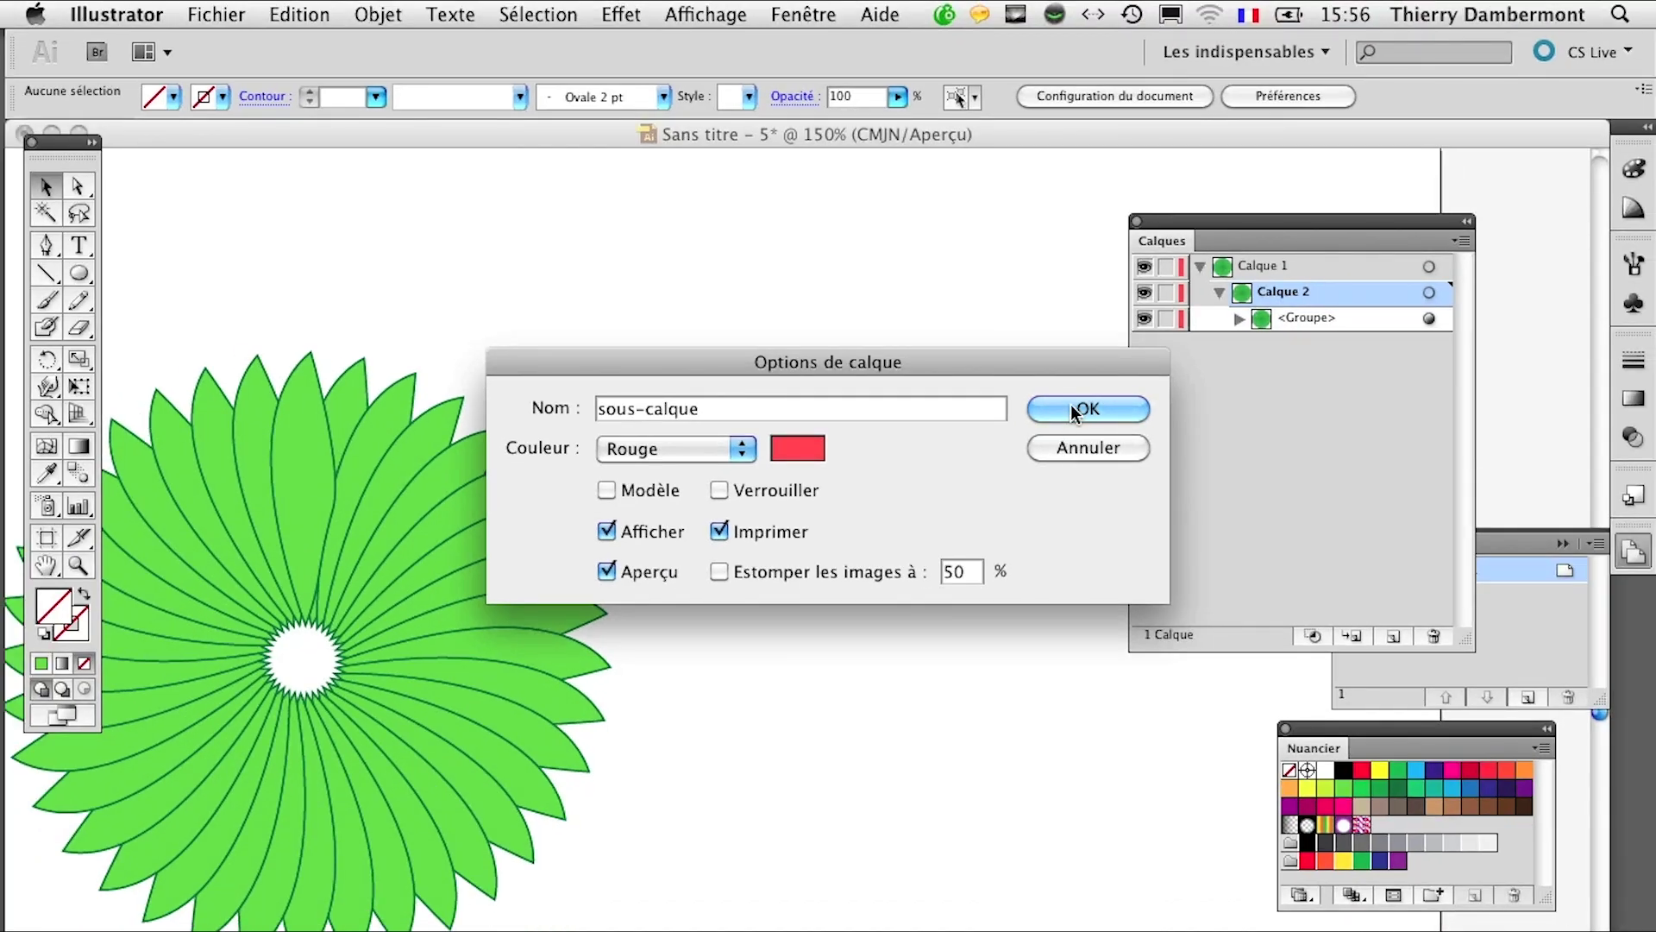
left_click(1076, 414)
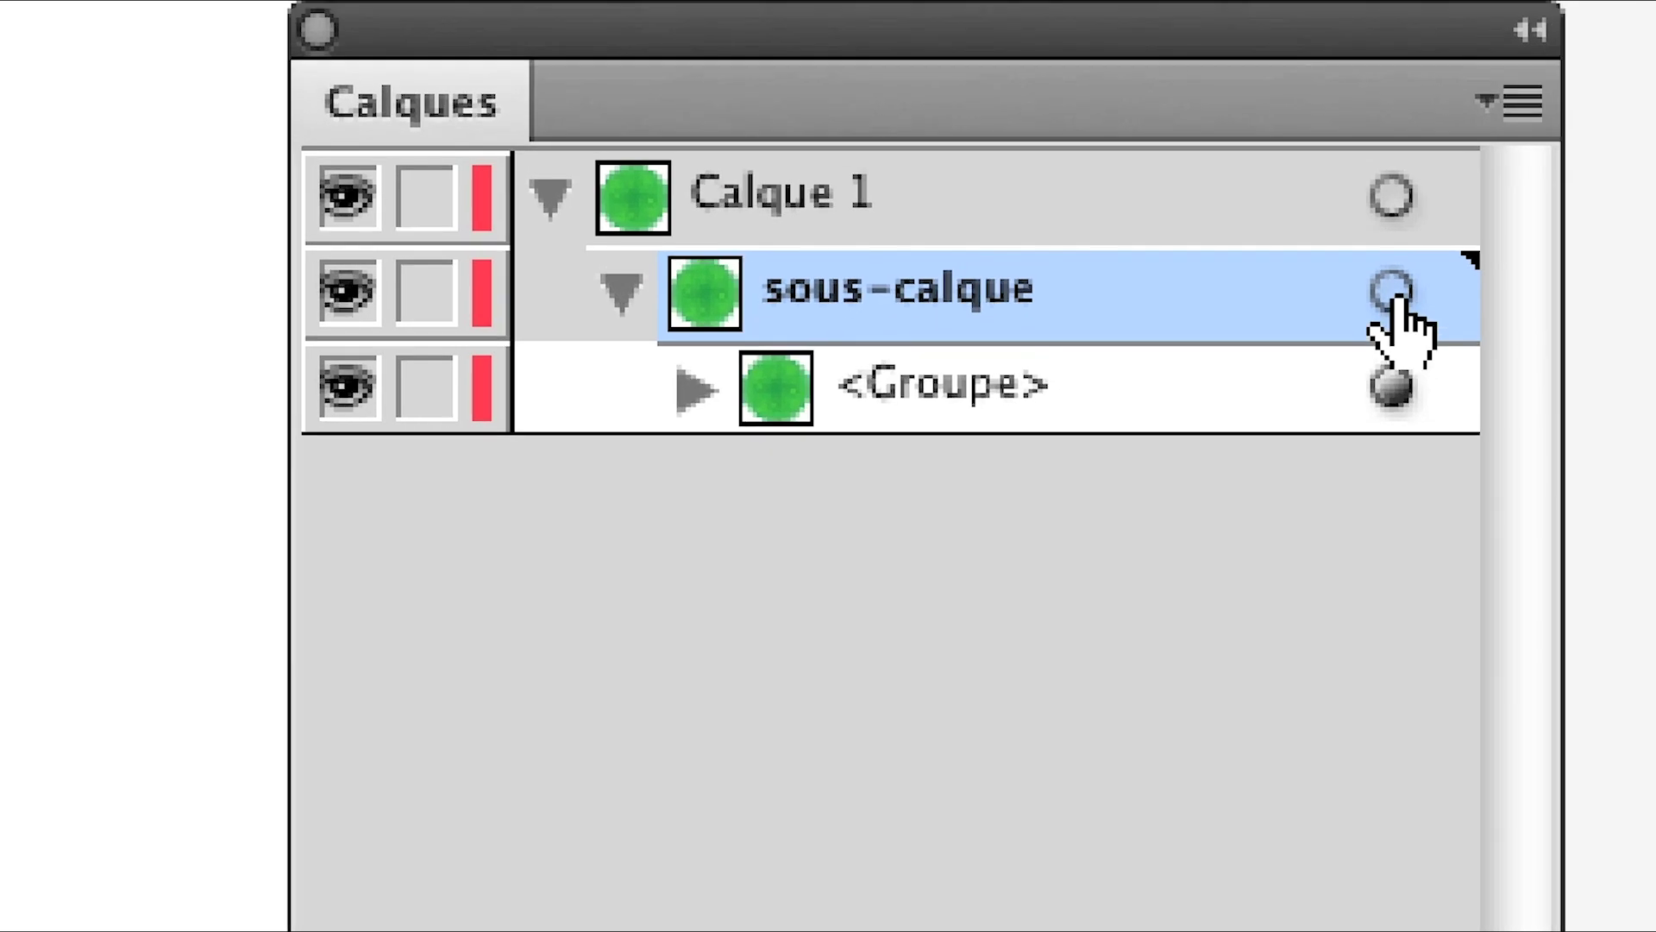
Step: Target the whole sous-calque sub-layer, bring the Aspect panel into view and start a Transformation effect on it
left_click(1392, 289)
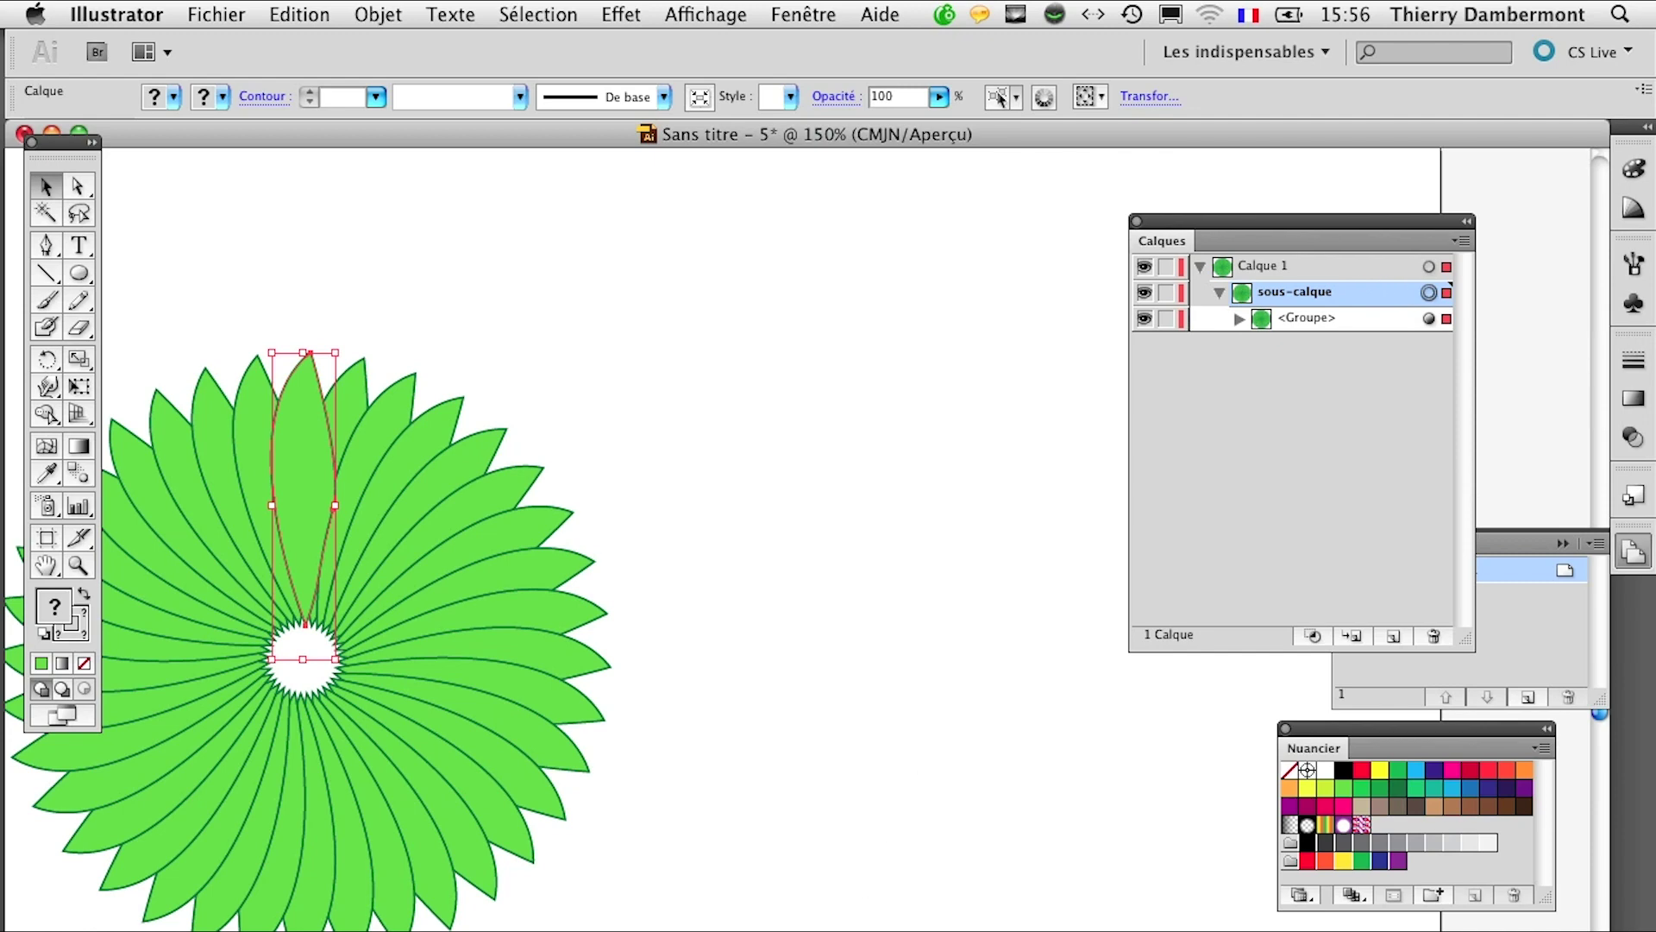
left_click_drag(819, 930, 849, 325)
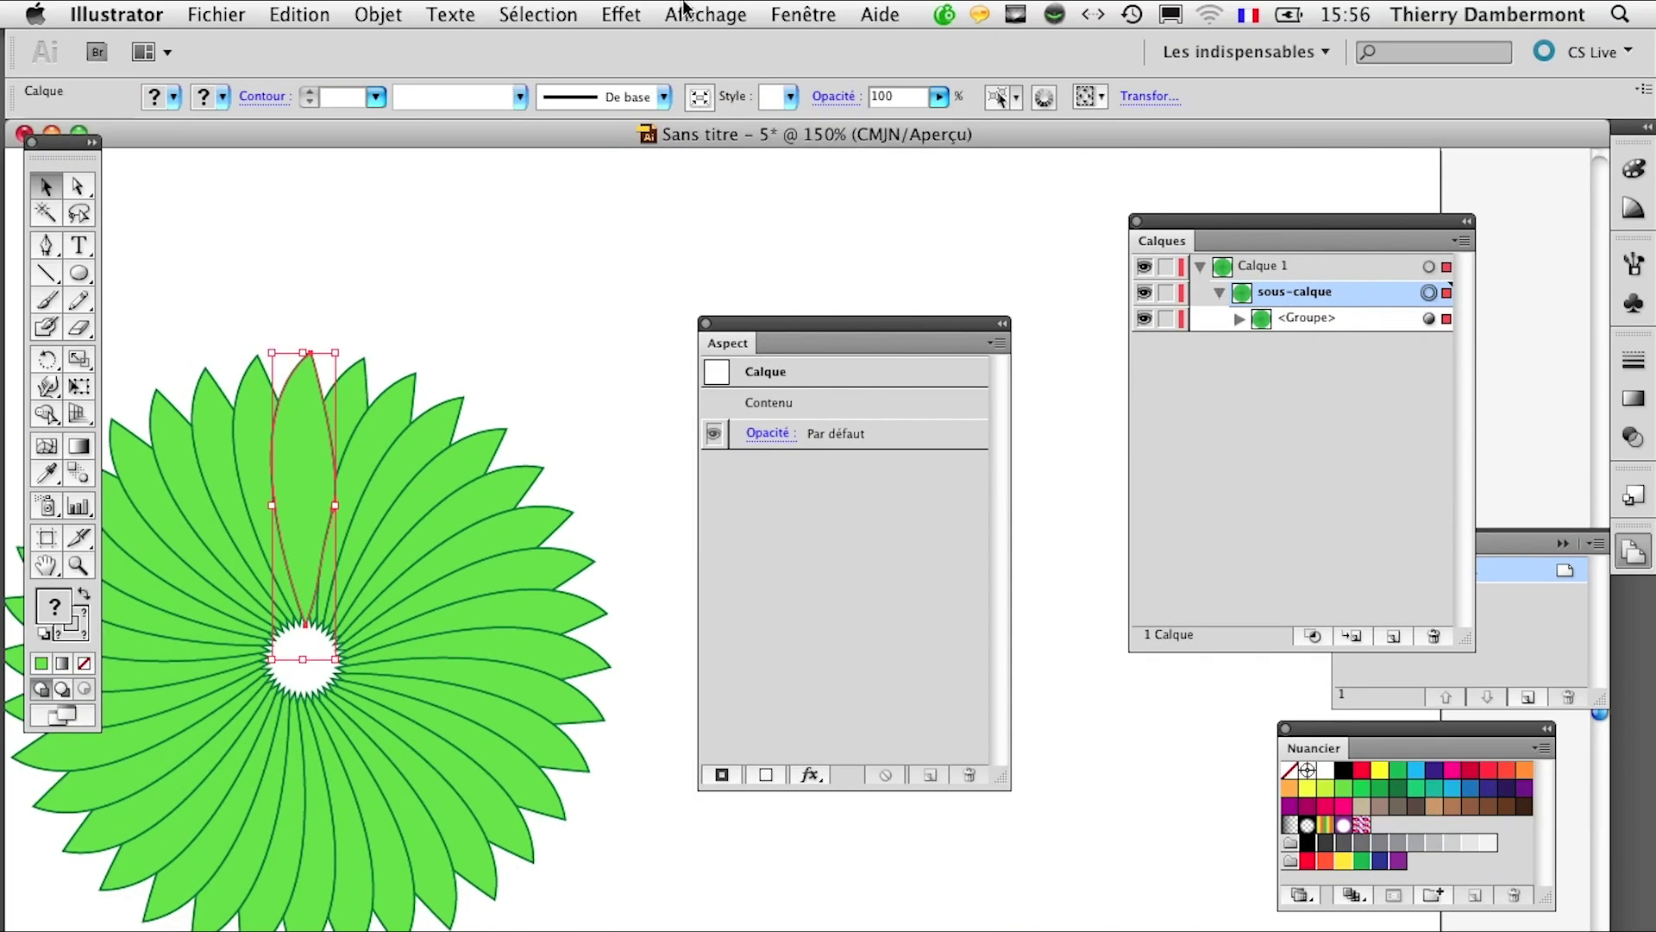
left_click(621, 15)
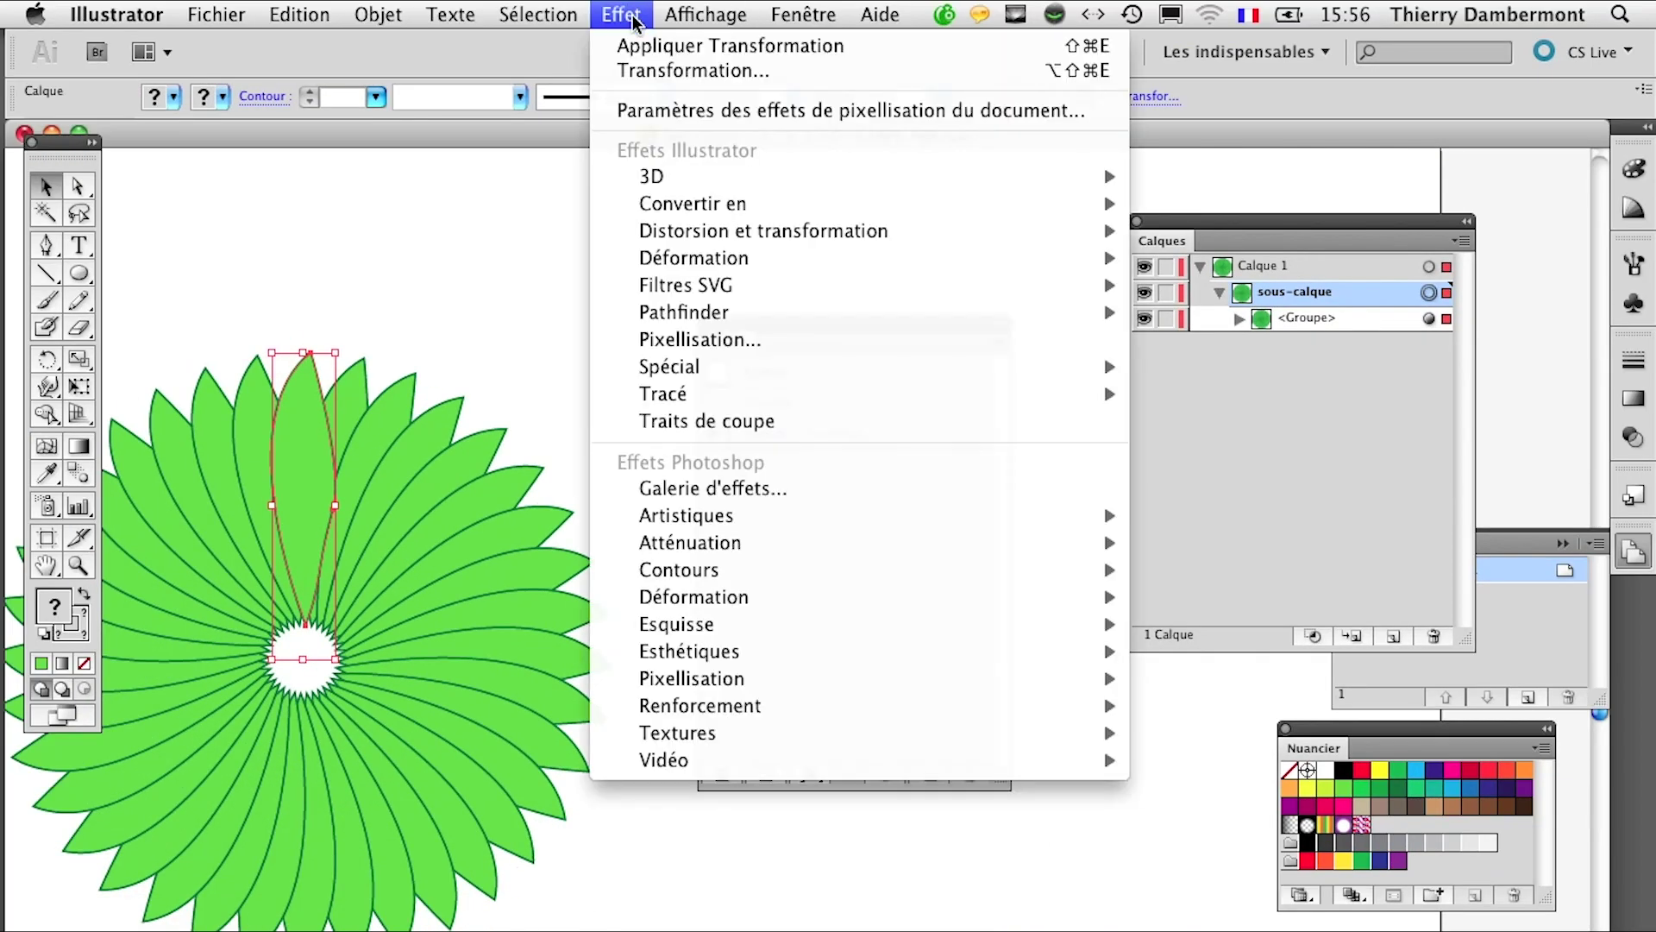
mouse_move(1034, 232)
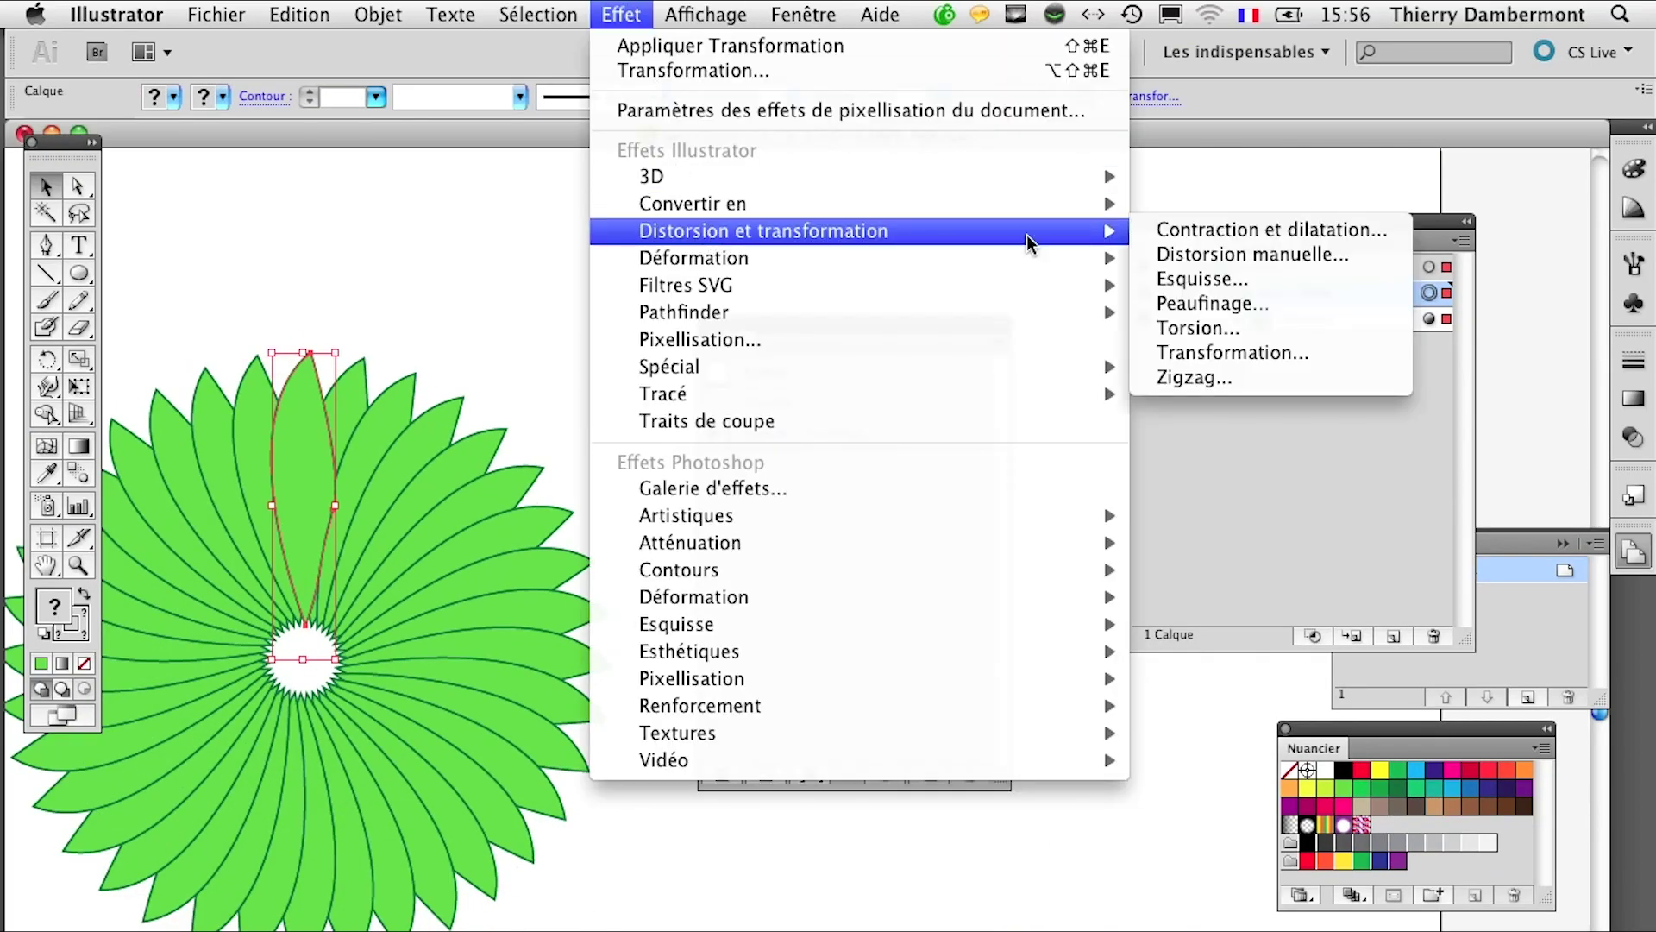
left_click(1258, 352)
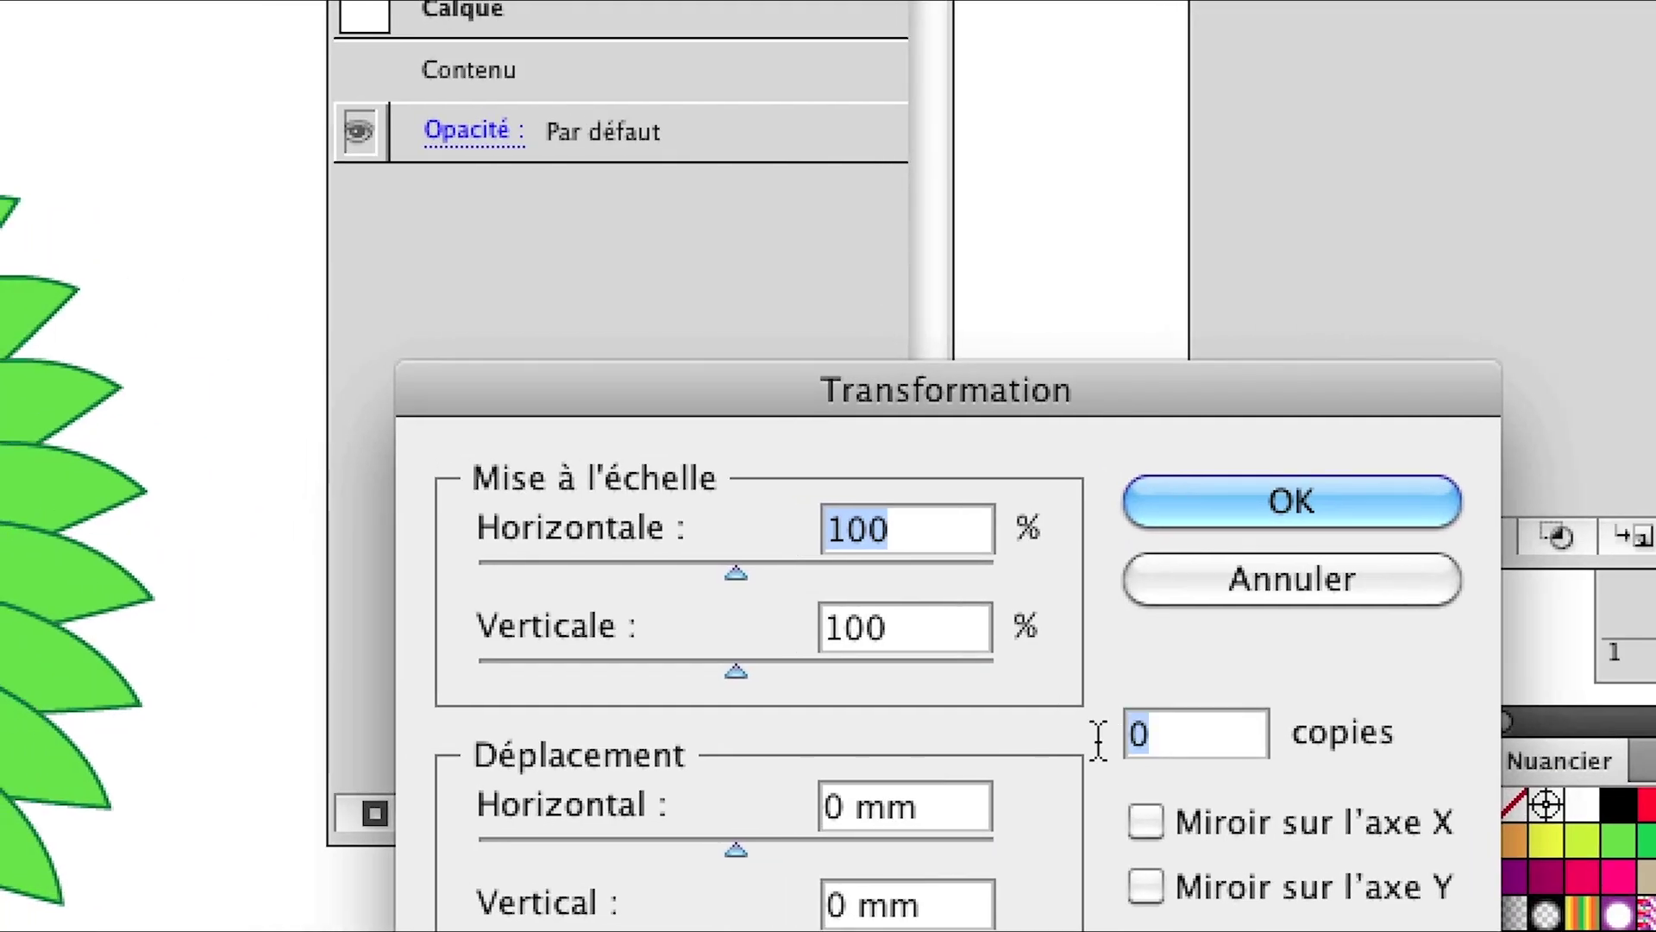
Step: Set the Transformation effect to 3 copies with a rotation angle of 50°
left_click(1113, 740)
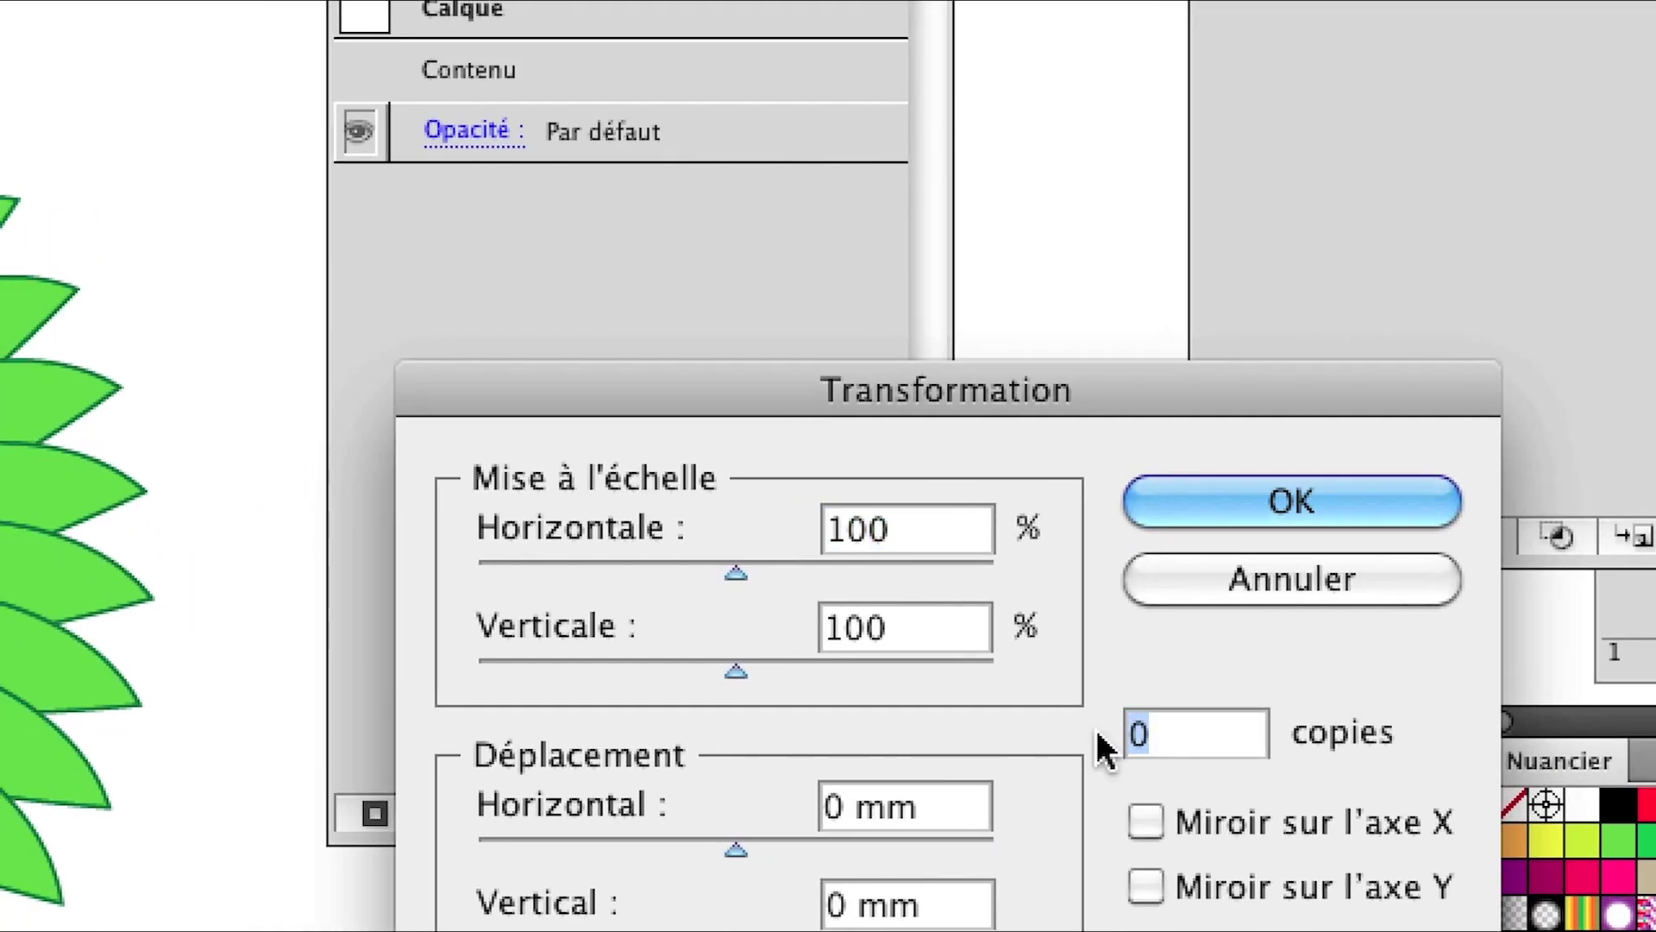
type("3")
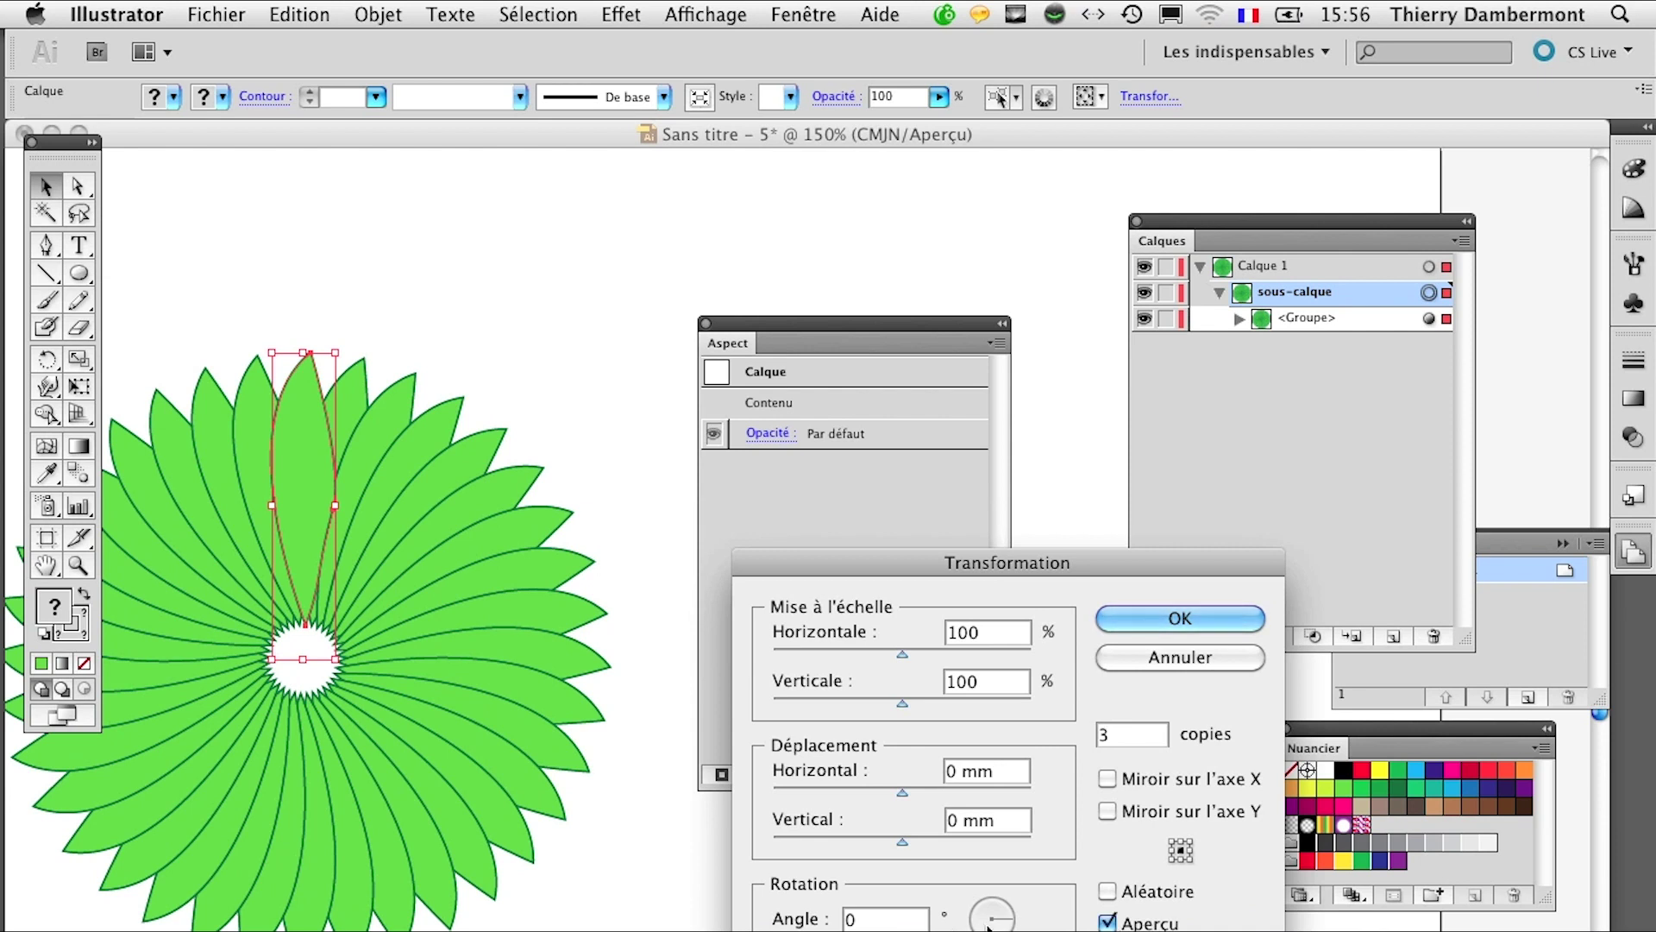
mouse_move(986, 928)
left_mouse_down()
mouse_move(972, 923)
mouse_move(986, 910)
mouse_move(962, 919)
left_mouse_up()
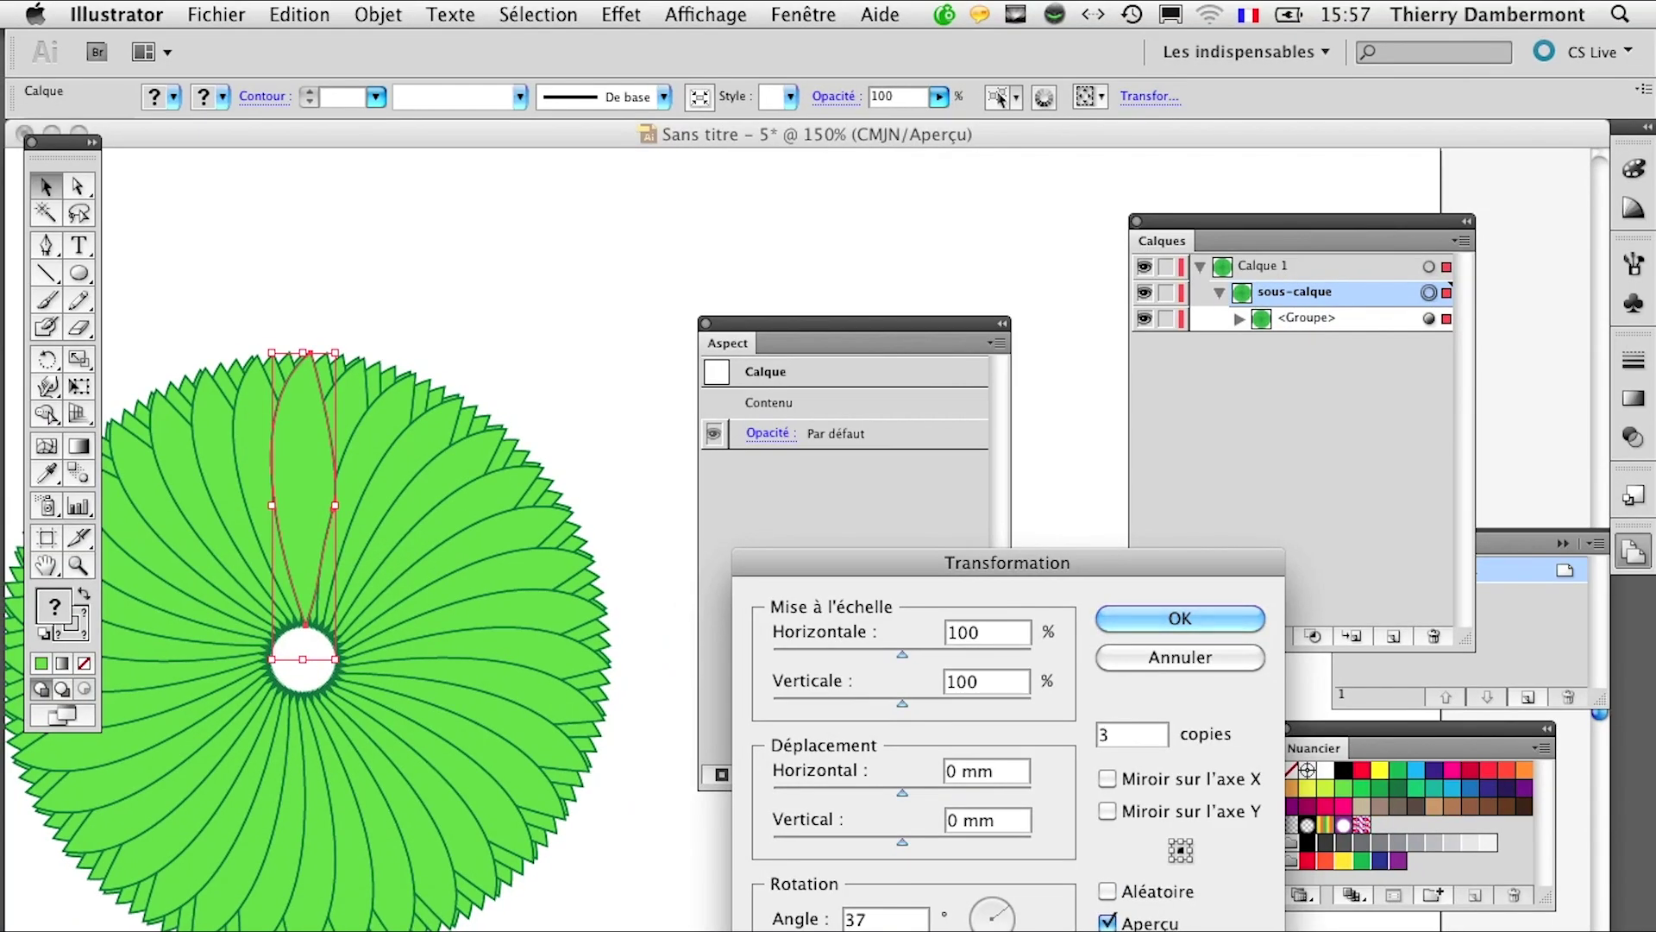
left_click_drag(999, 927, 1000, 911)
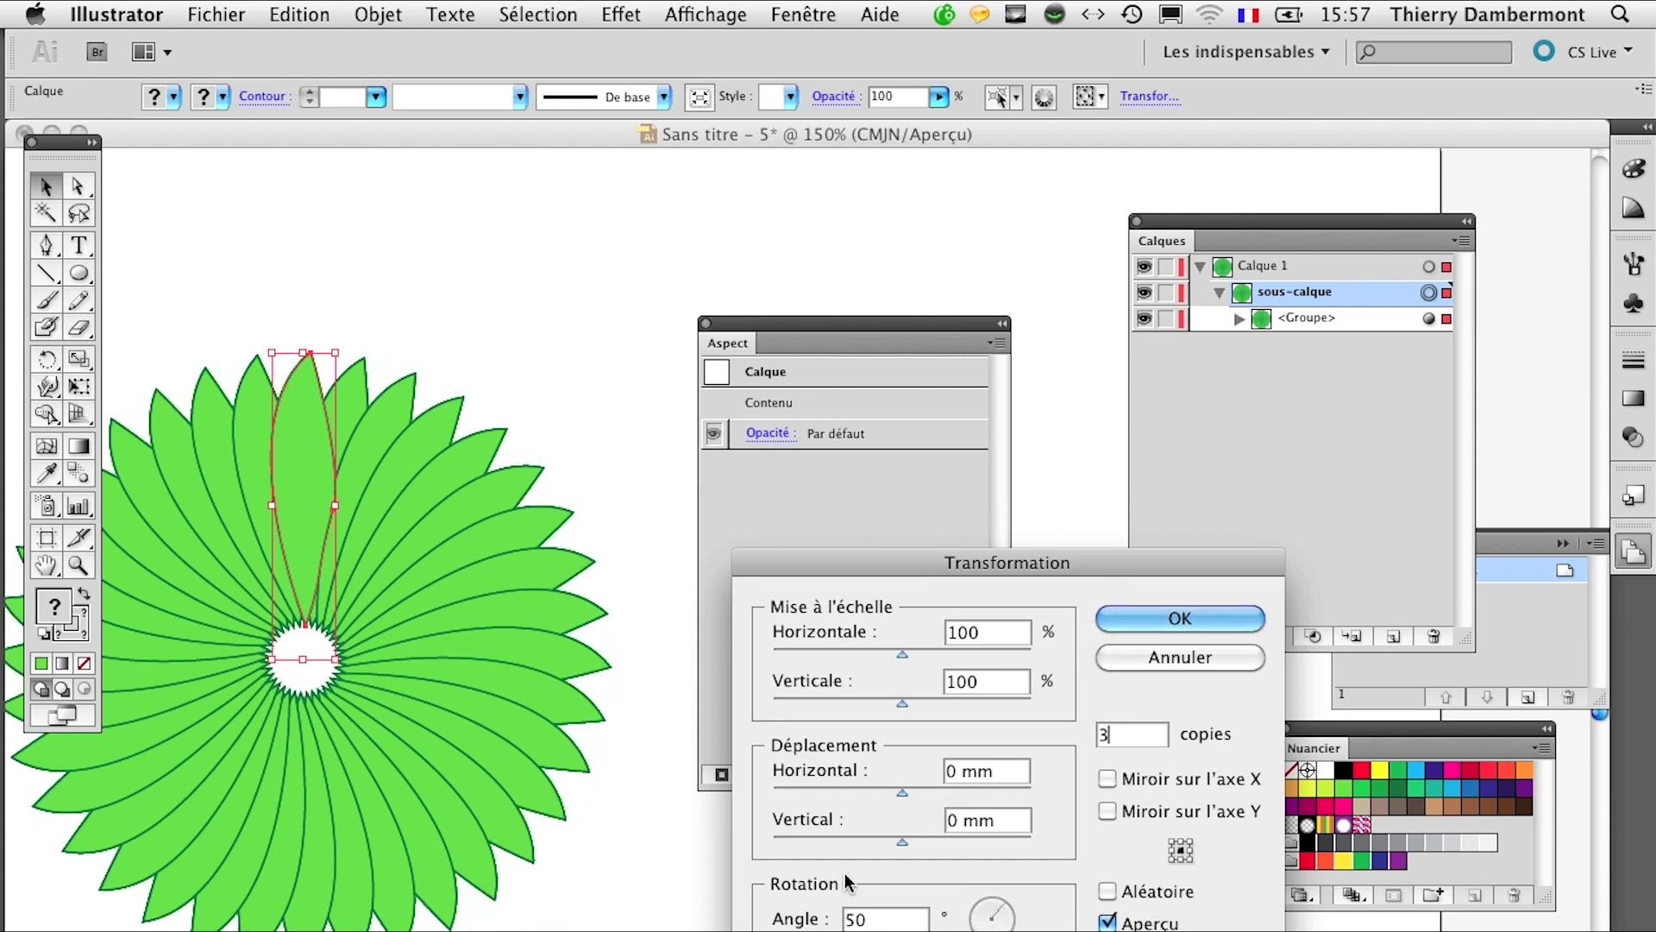
Step: Offset the flower copies by 8.4667 mm horizontally and 9.8778 mm vertically
scroll(563, 786, "down", 2)
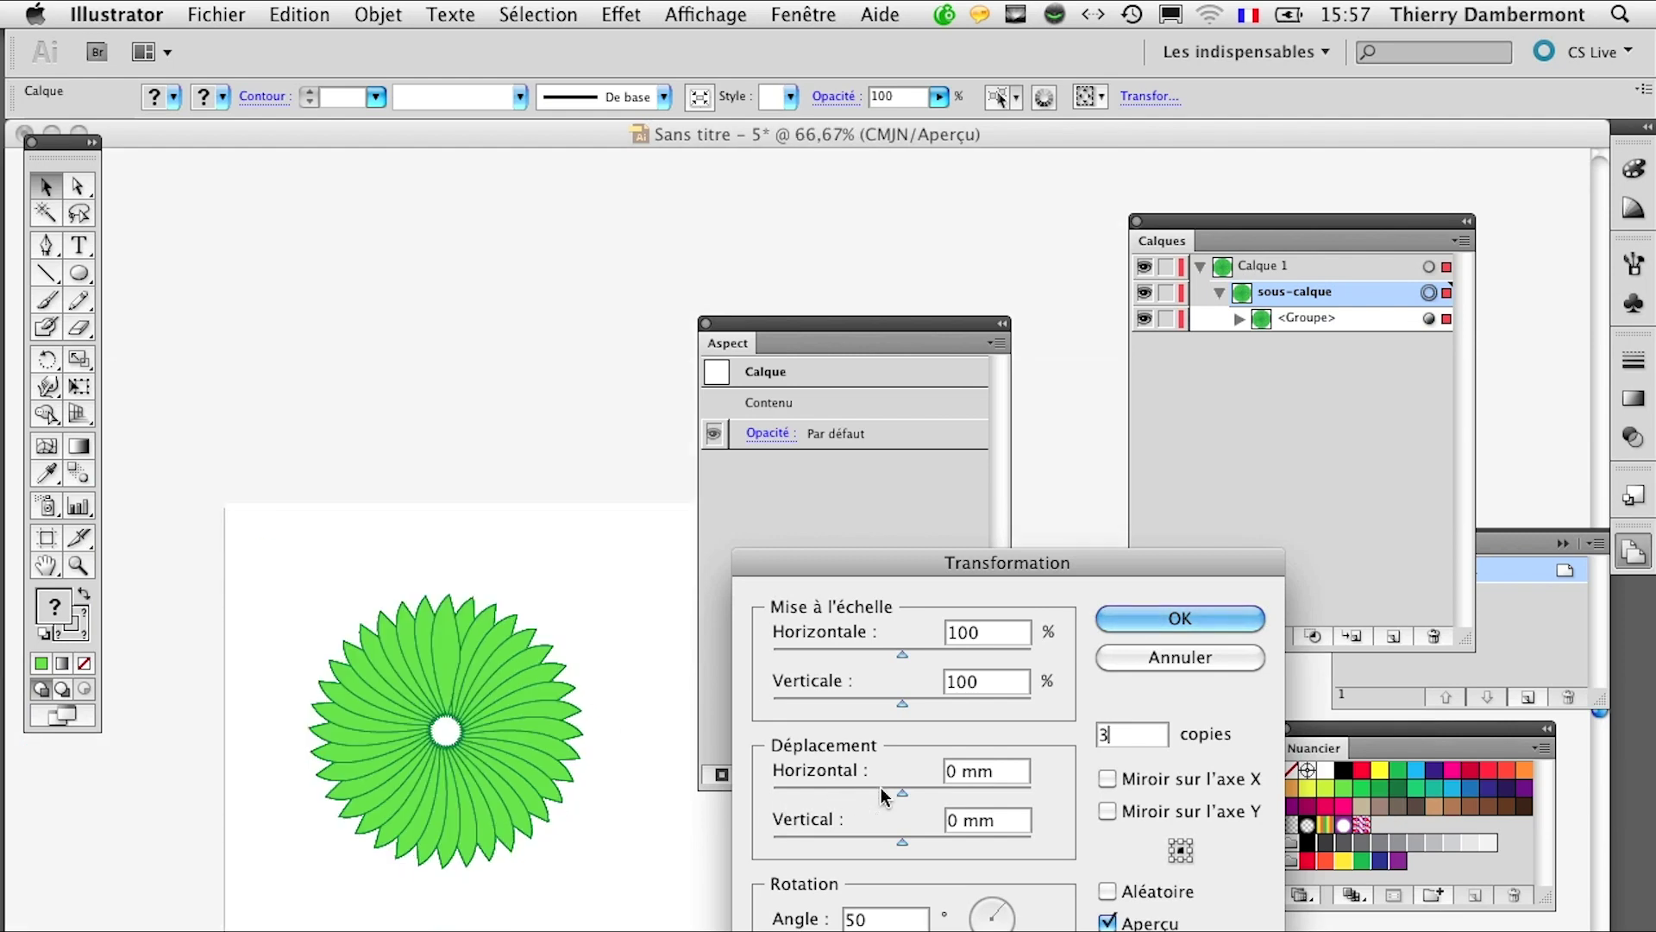
left_click_drag(903, 792, 934, 790)
left_click(938, 835)
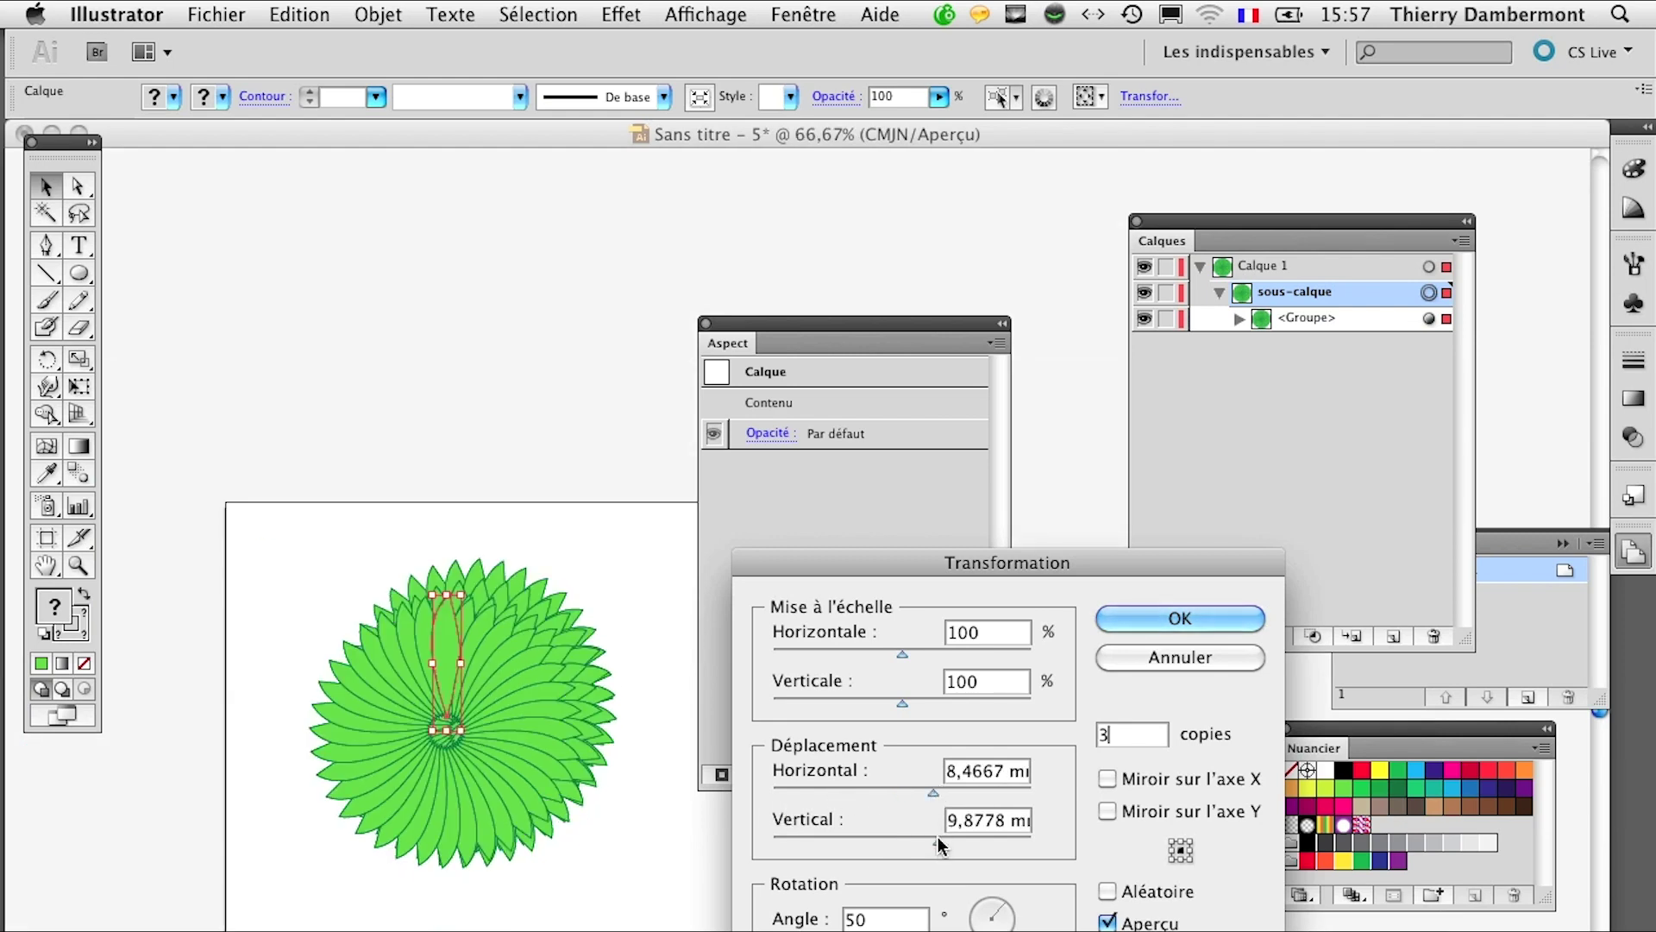
scroll(720, 885, "down", 1)
scroll(695, 886, "down", 1)
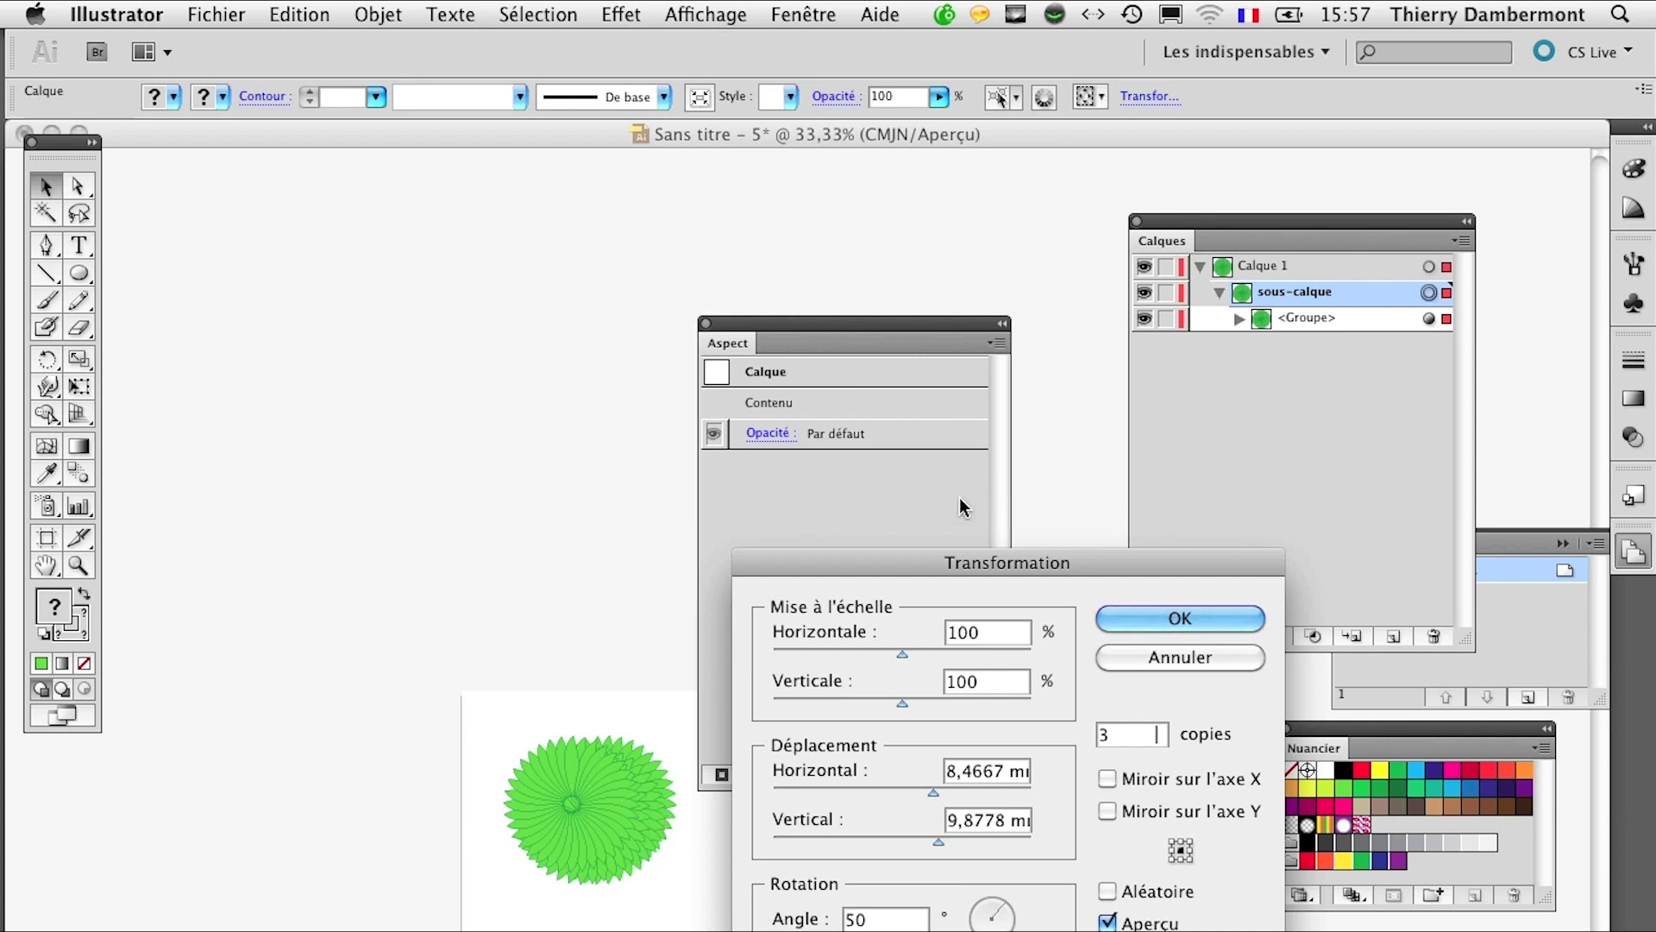
Step: Reduce the effect to 2 copies, adjust the displacement until the three flowers partly overlap, and apply it
left_click_drag(958, 563, 155, 876)
key("Return")
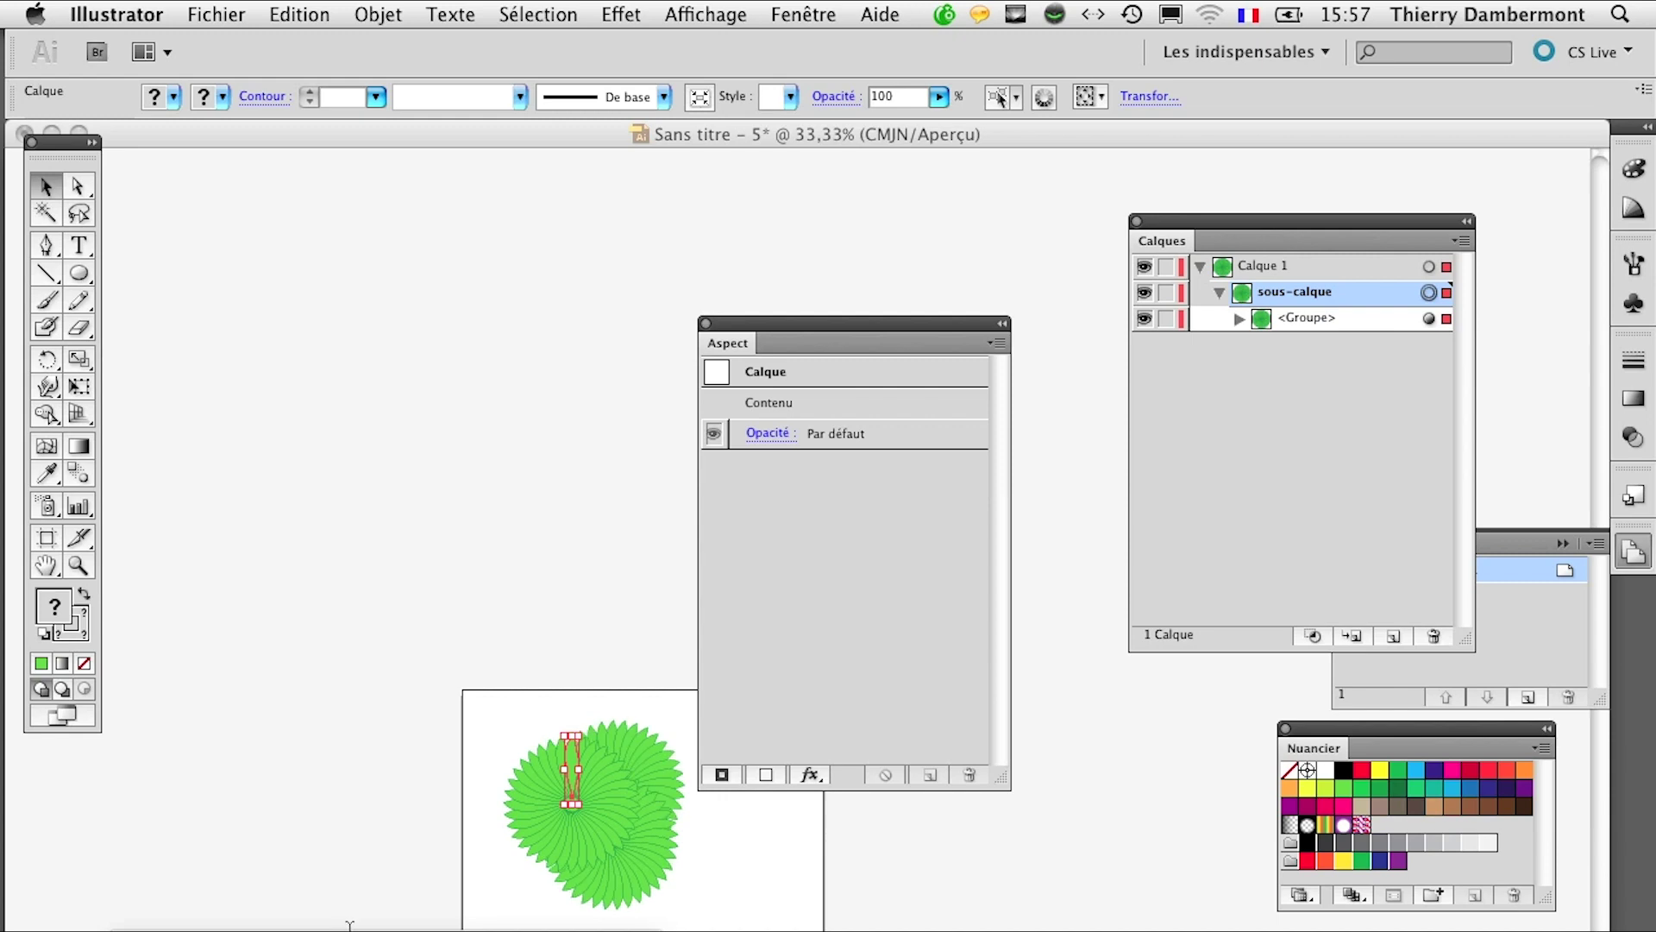
left_click_drag(350, 924, 1100, 861)
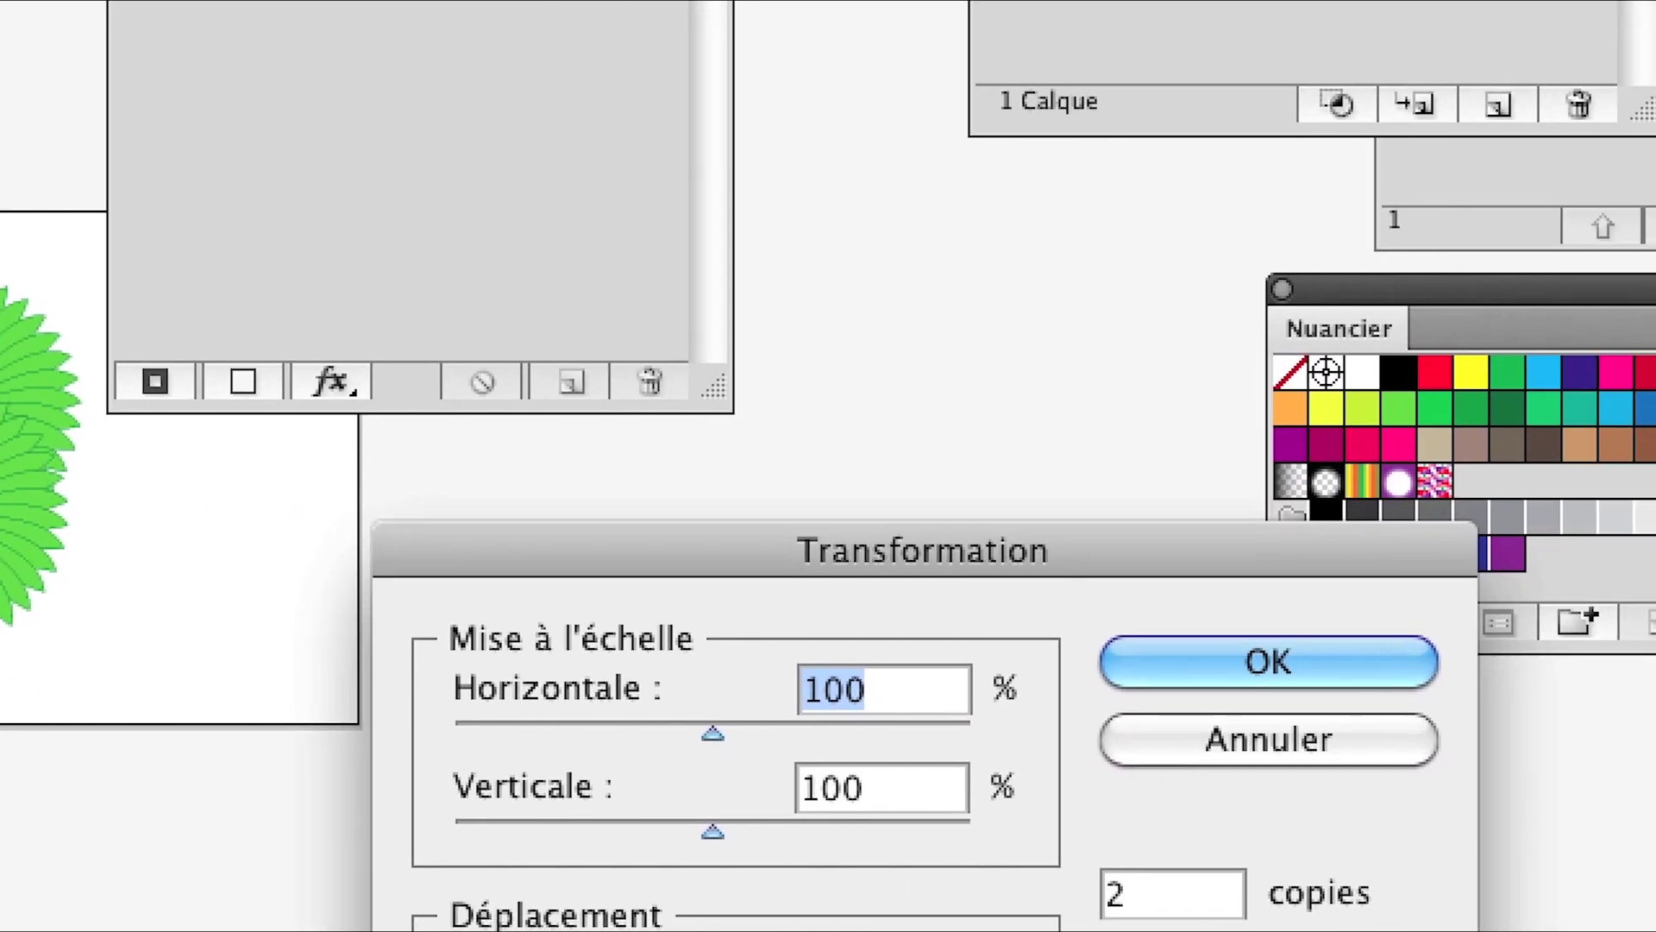
key("Tab")
key("Tab")
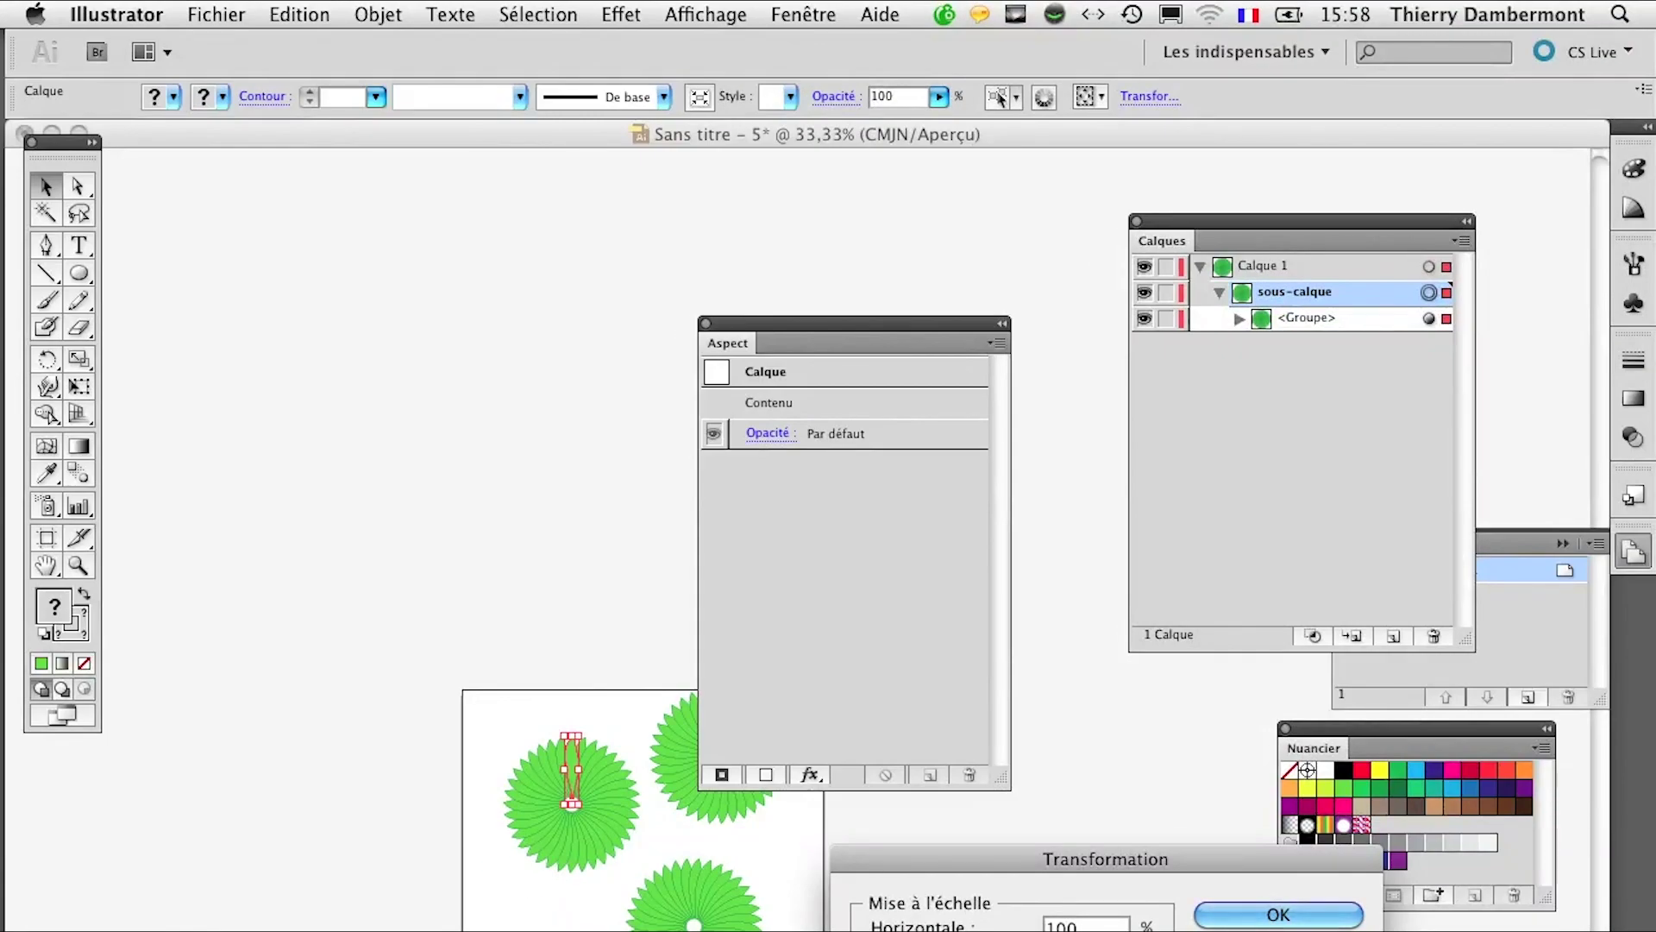
key("shift+Down")
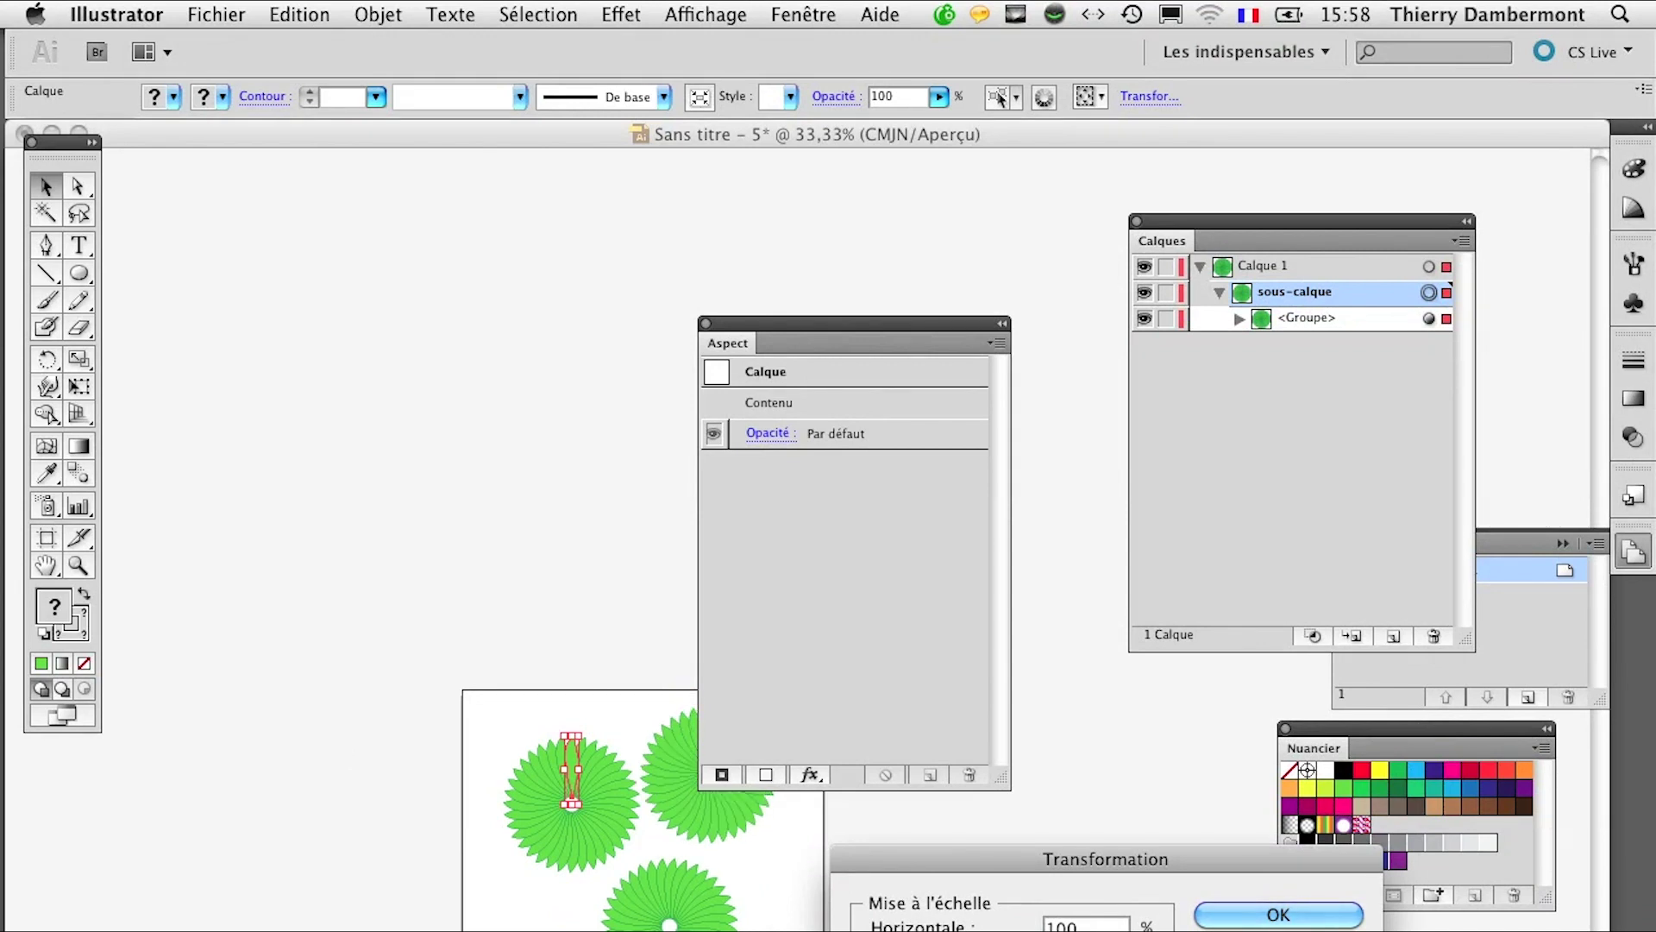
key("Tab")
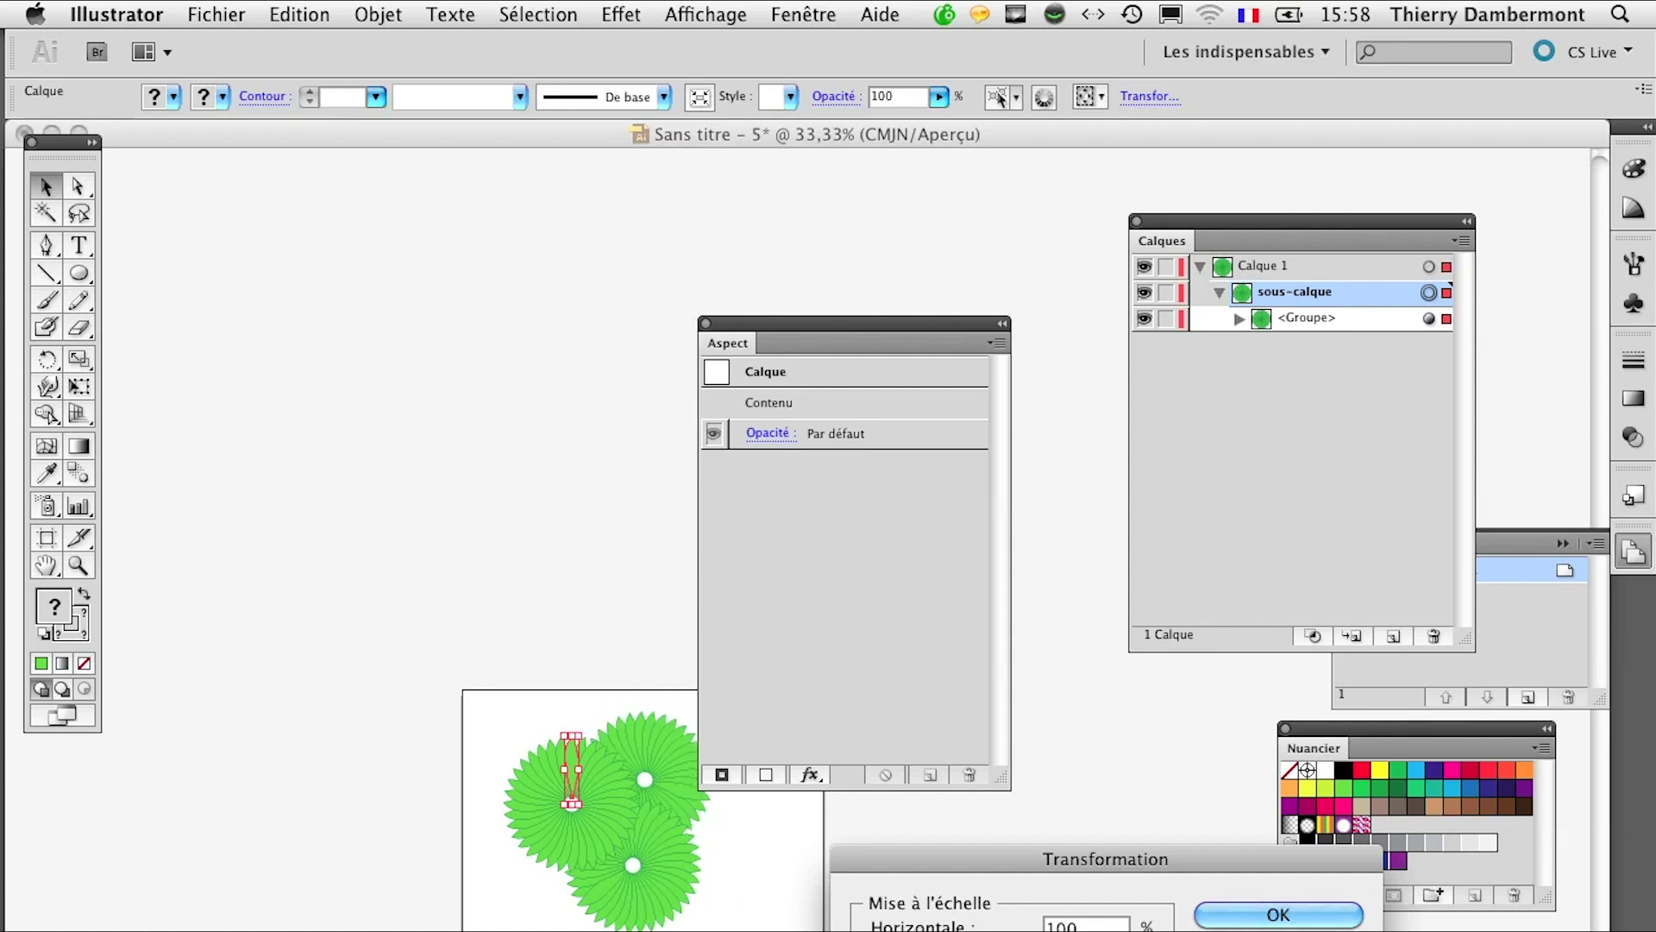
left_click(1236, 923)
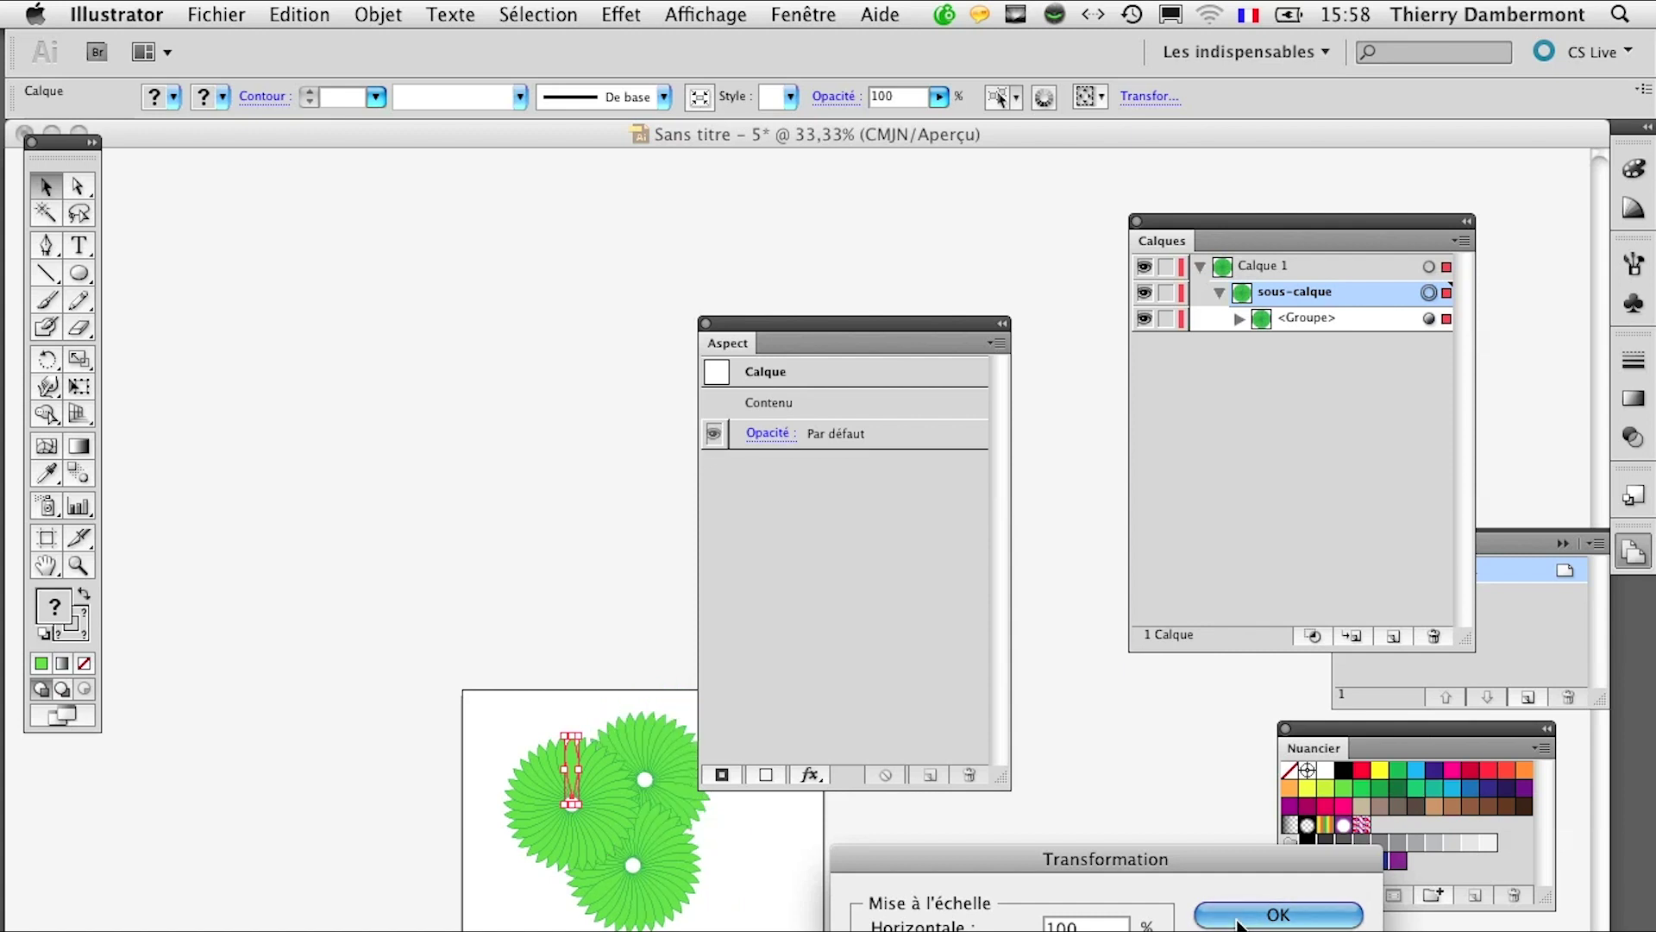
Step: Move the Aspect panel clear of the three flowers
left_click(43, 564)
left_click_drag(529, 849, 220, 441)
scroll(300, 430, "up", 1)
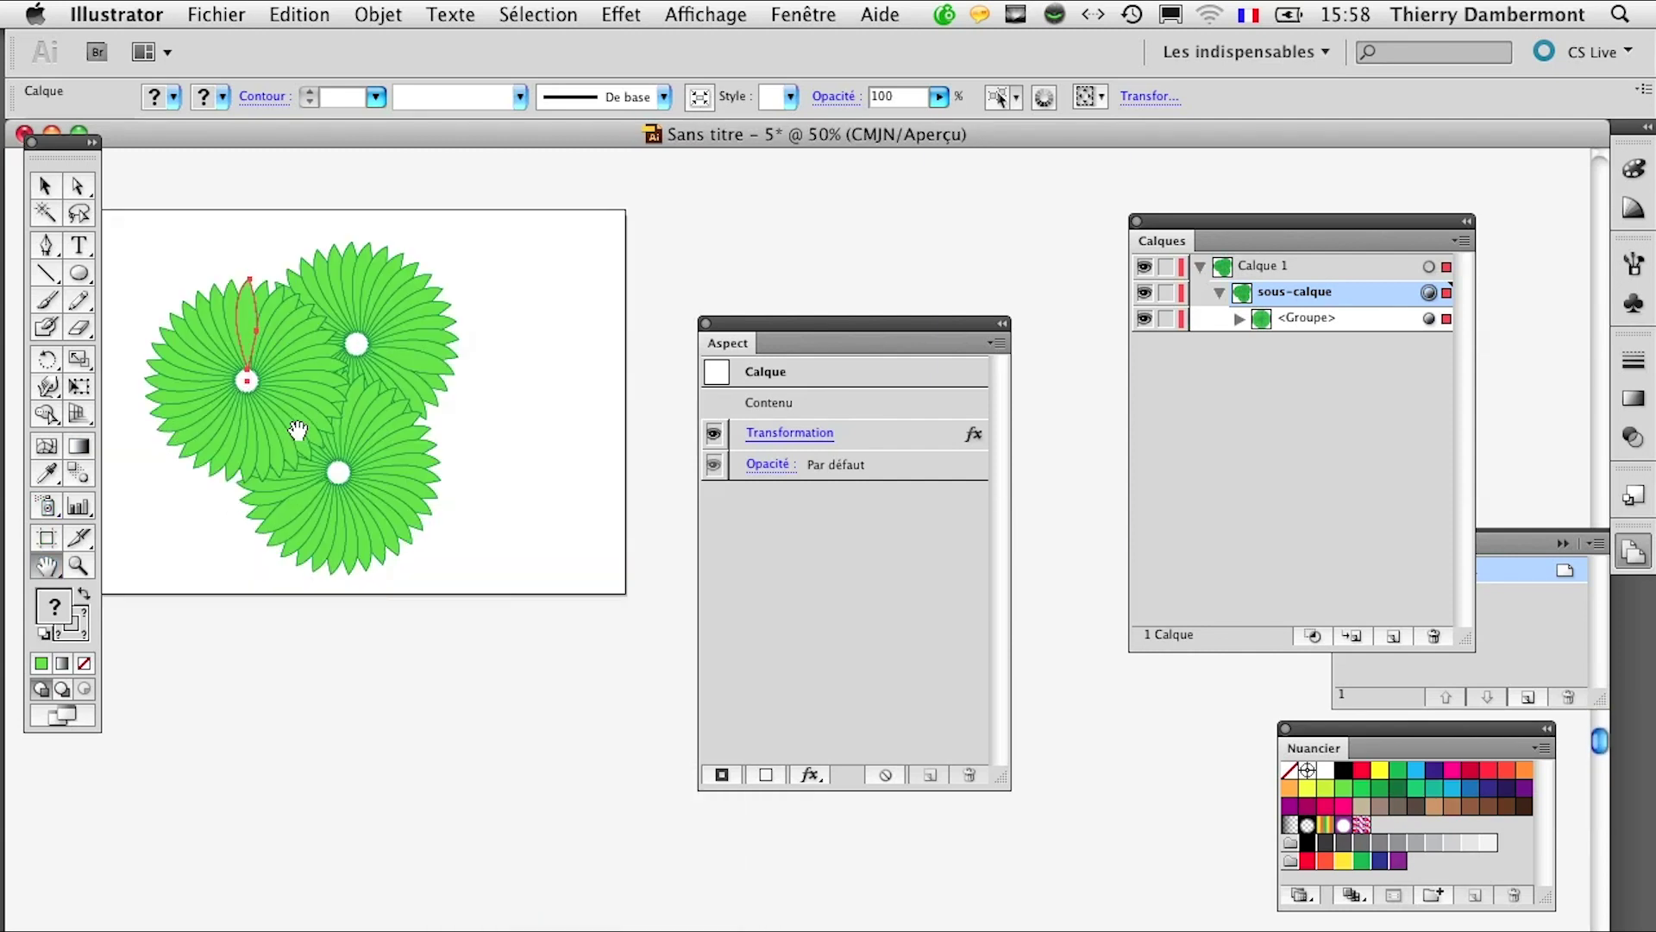
scroll(297, 429, "up", 1)
left_click_drag(749, 322, 970, 729)
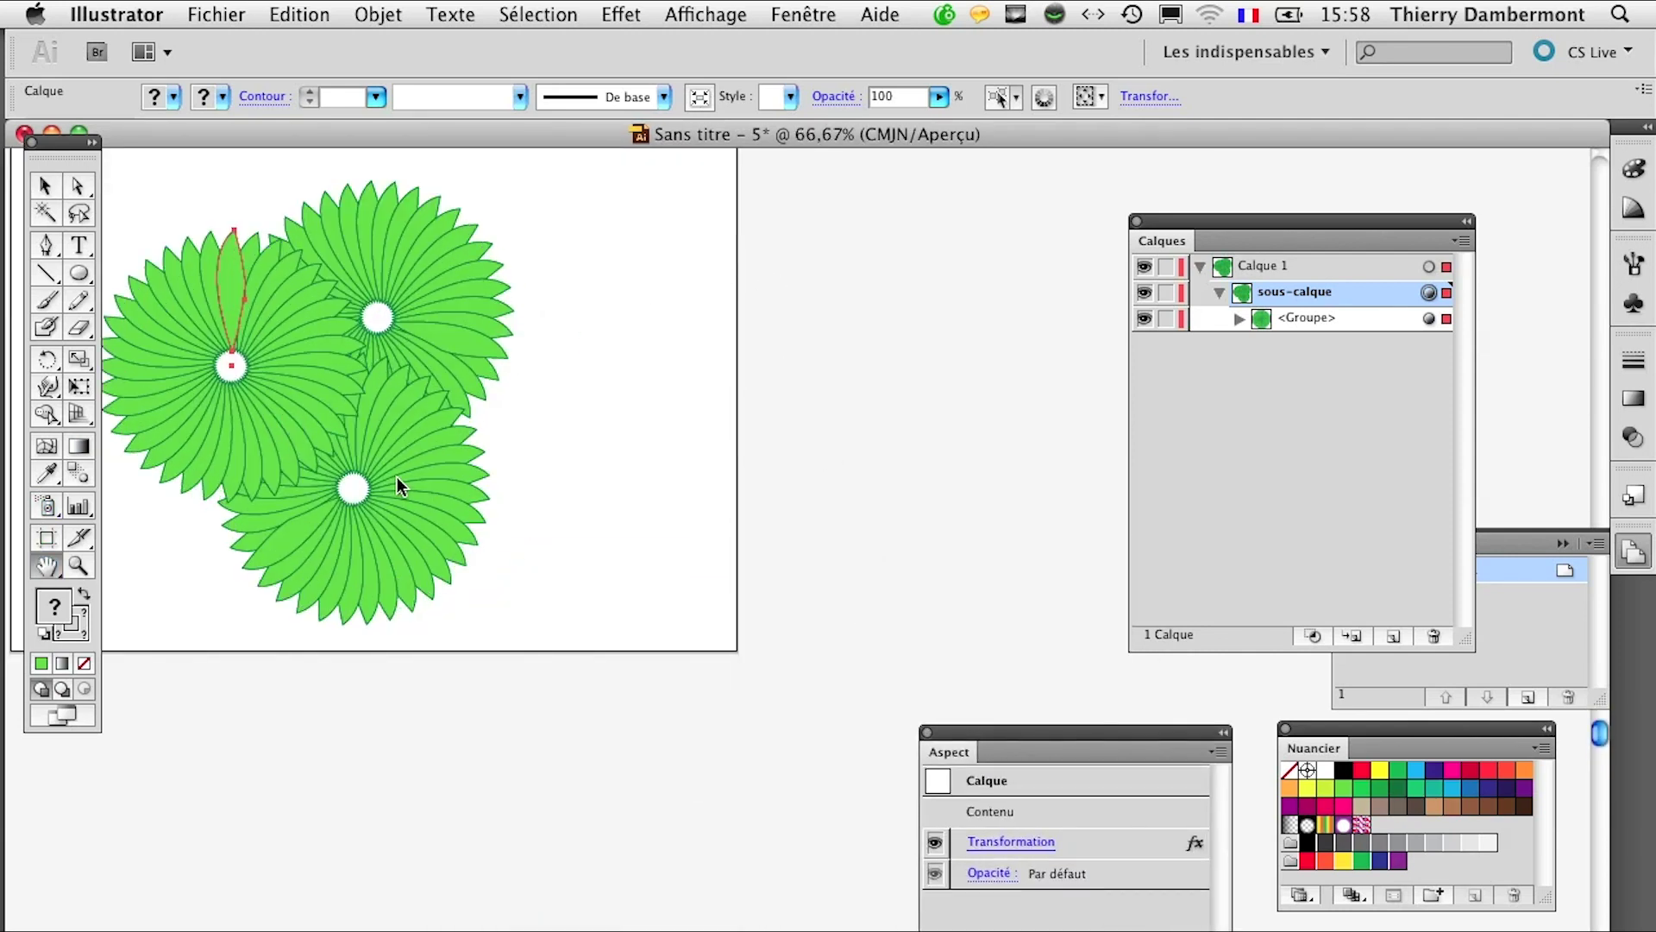
Step: Shift the central pivot point of the source flower slightly up and to the right using the Direct Selection tool
left_click_drag(396, 476, 691, 567)
scroll(538, 498, "up", 1)
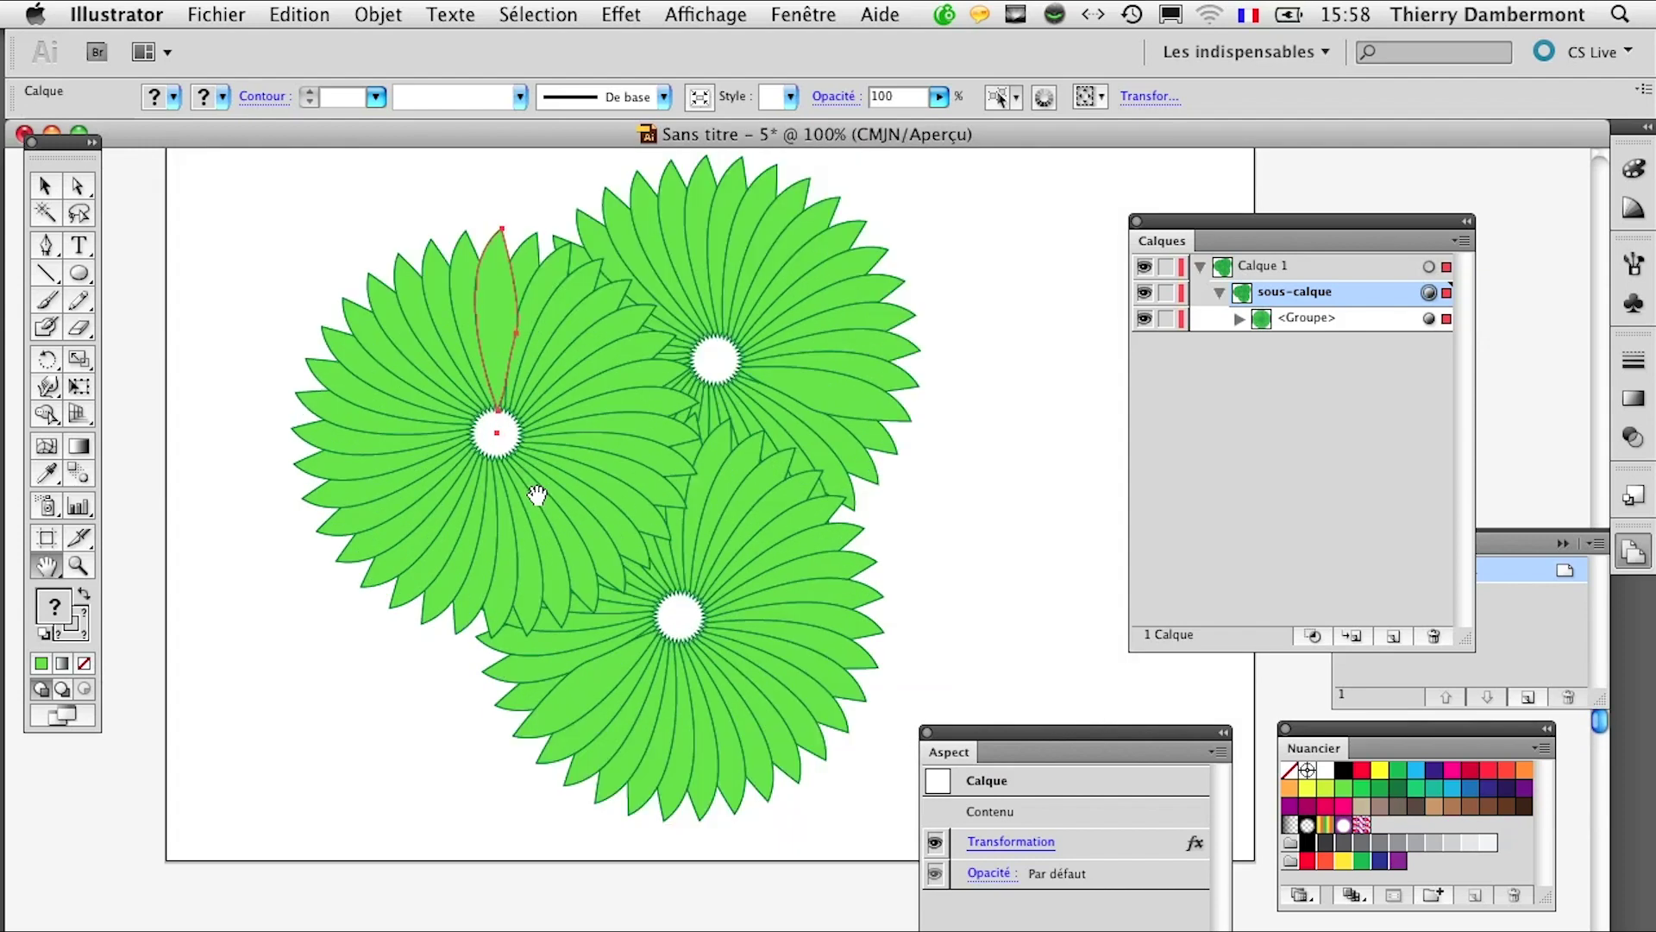
scroll(536, 495, "up", 1)
scroll(535, 448, "up", 2)
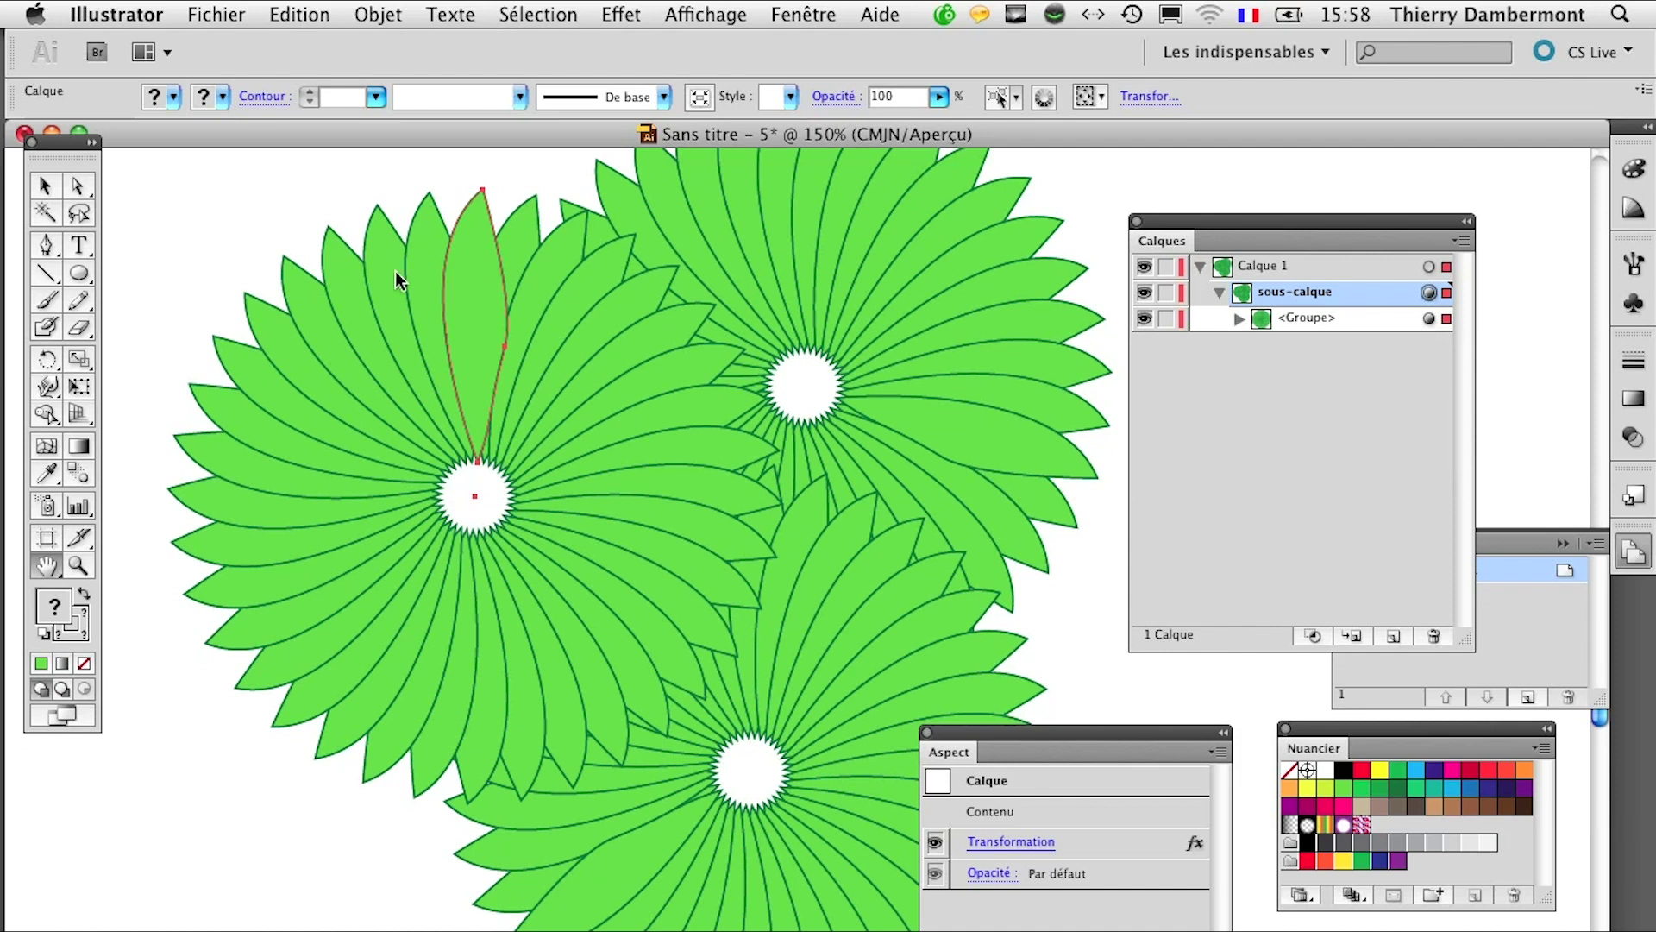
left_click(79, 188)
left_click(231, 234)
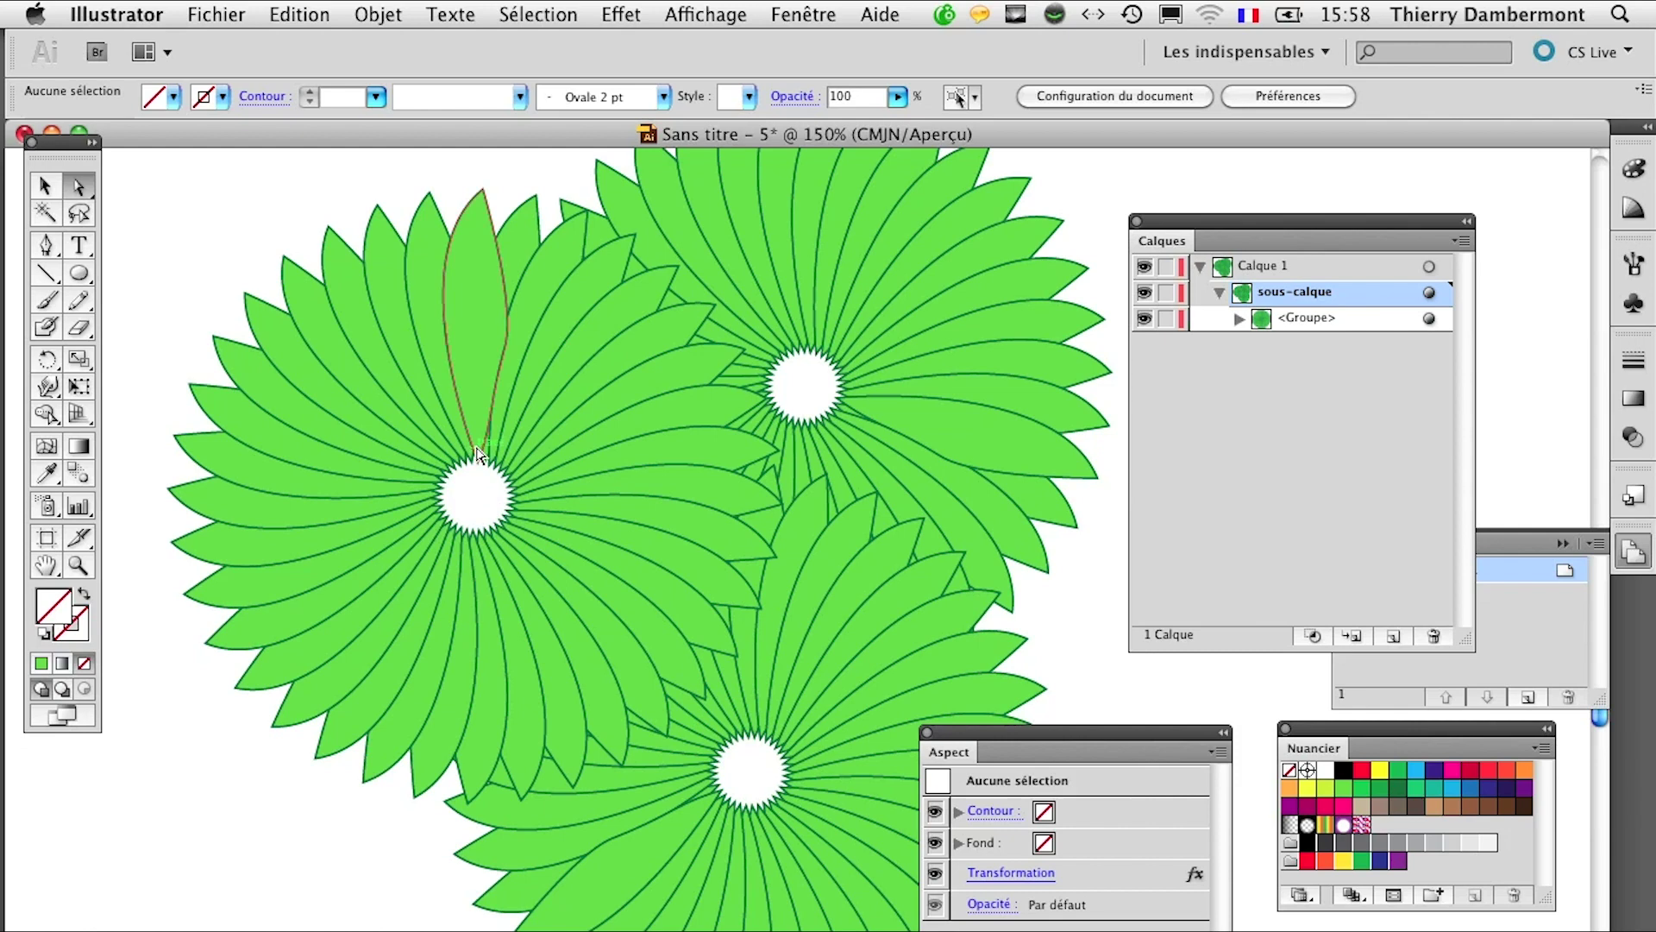
left_click(479, 474)
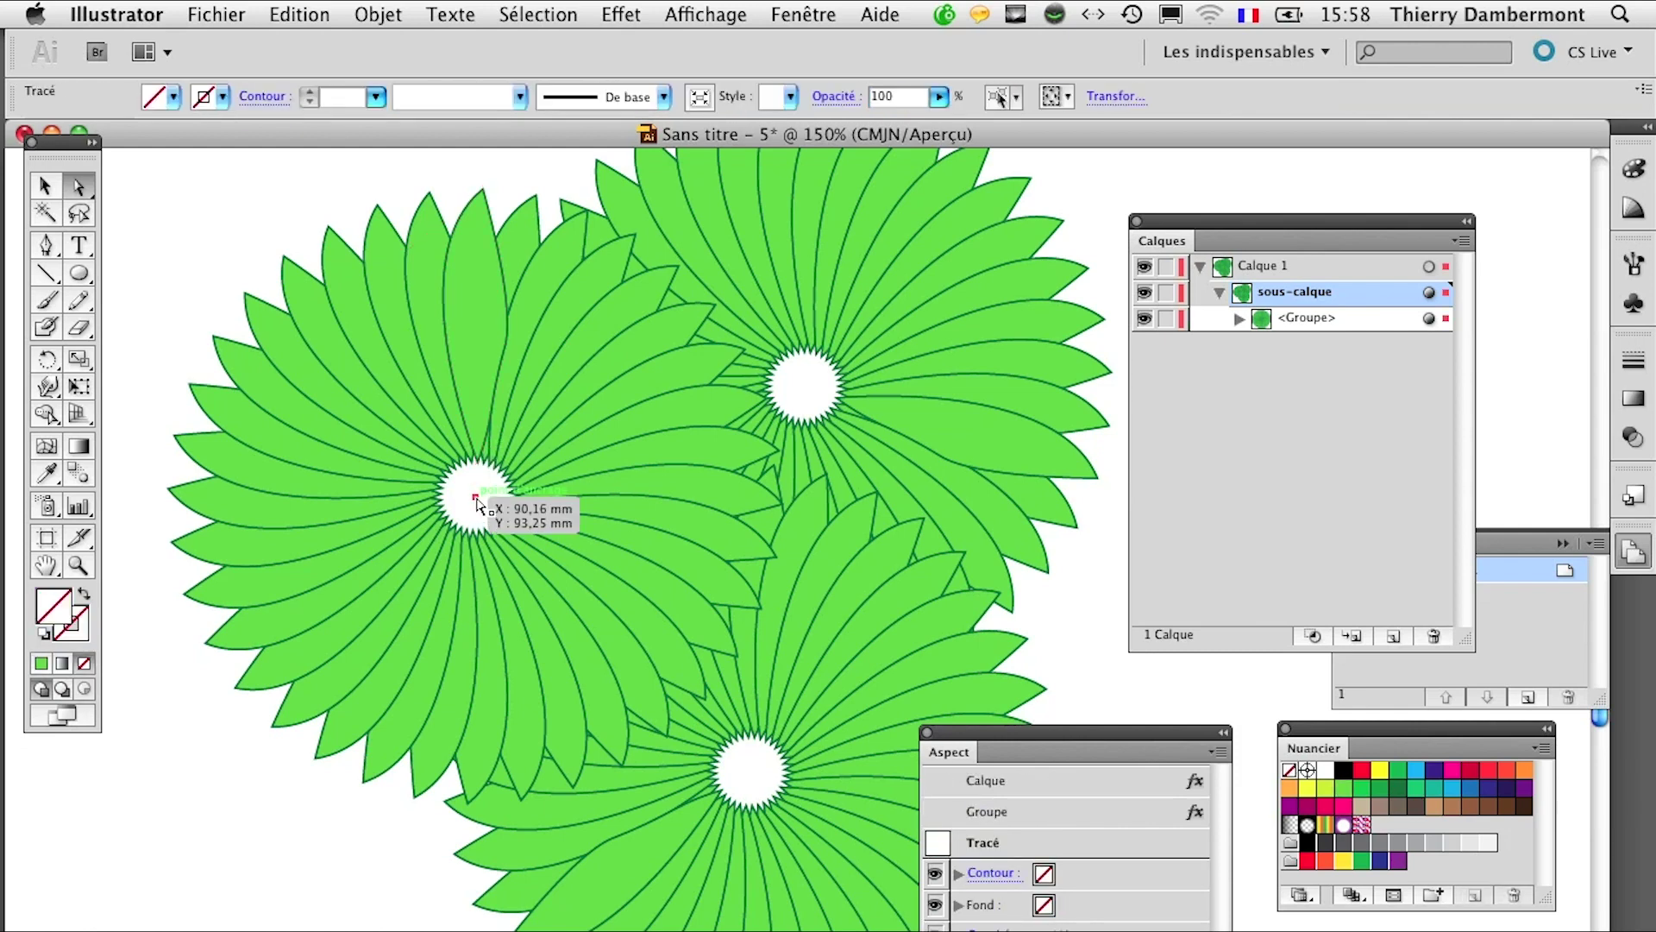
mouse_move(476, 498)
left_mouse_down()
mouse_move(470, 545)
mouse_move(483, 490)
left_mouse_up()
Step: Reshape the source leaf by moving its anchor points, widening its right edge and closing the flower's centre, and deselect it
left_click(483, 441)
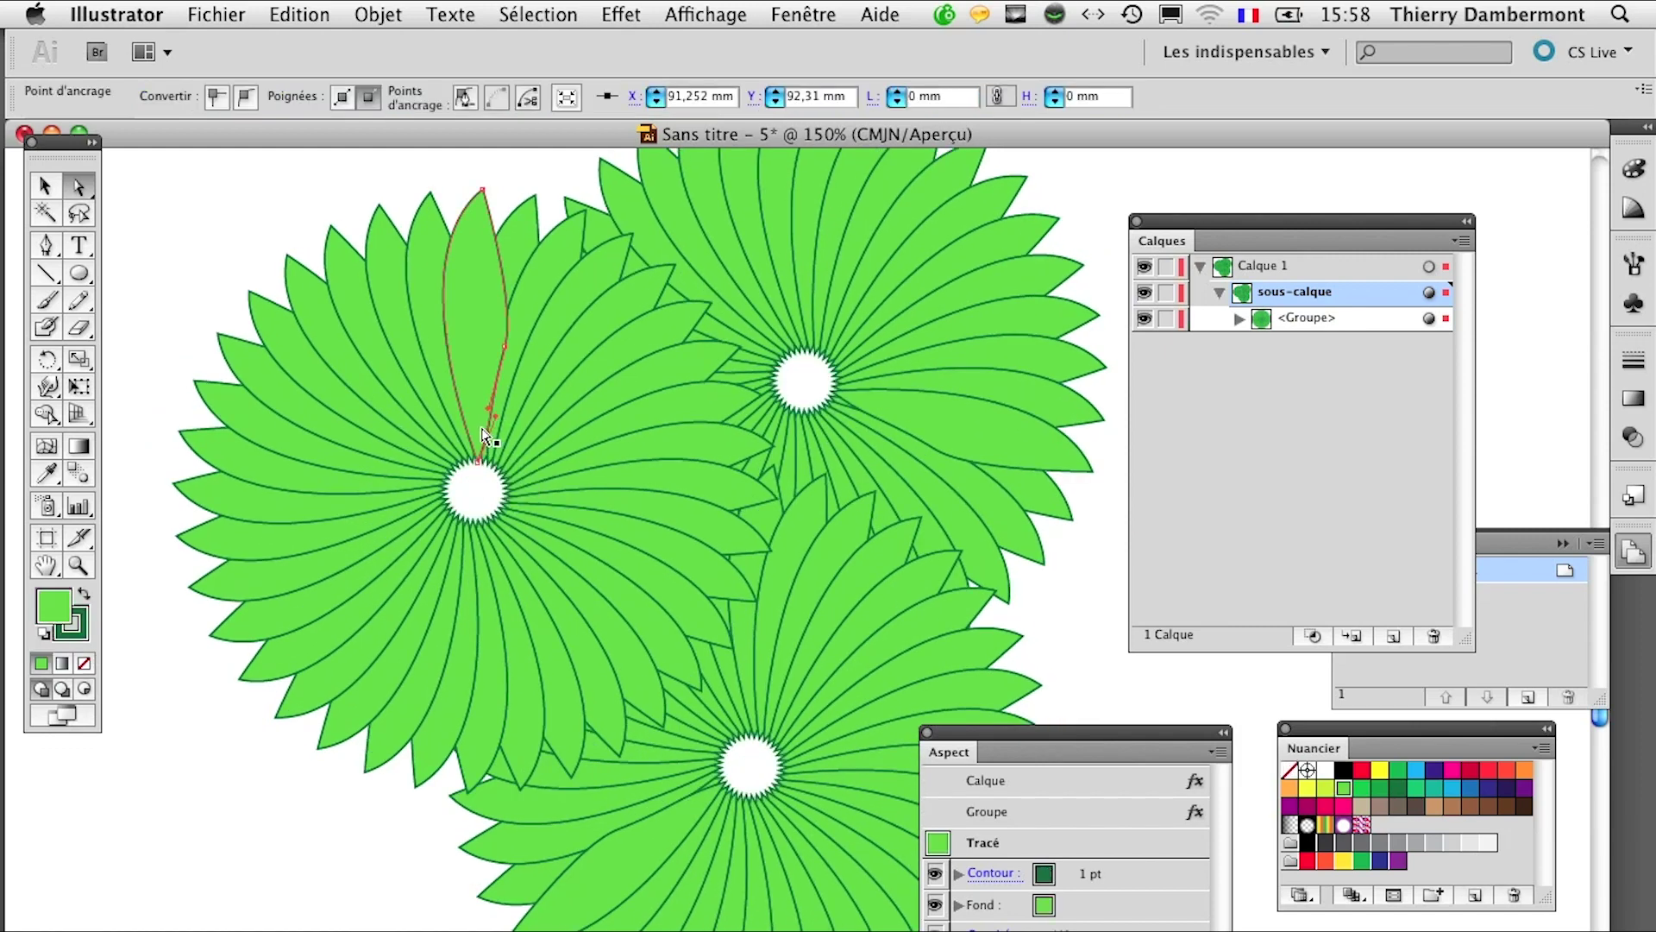
mouse_move(506, 348)
left_mouse_down()
mouse_move(475, 326)
mouse_move(508, 328)
left_mouse_up()
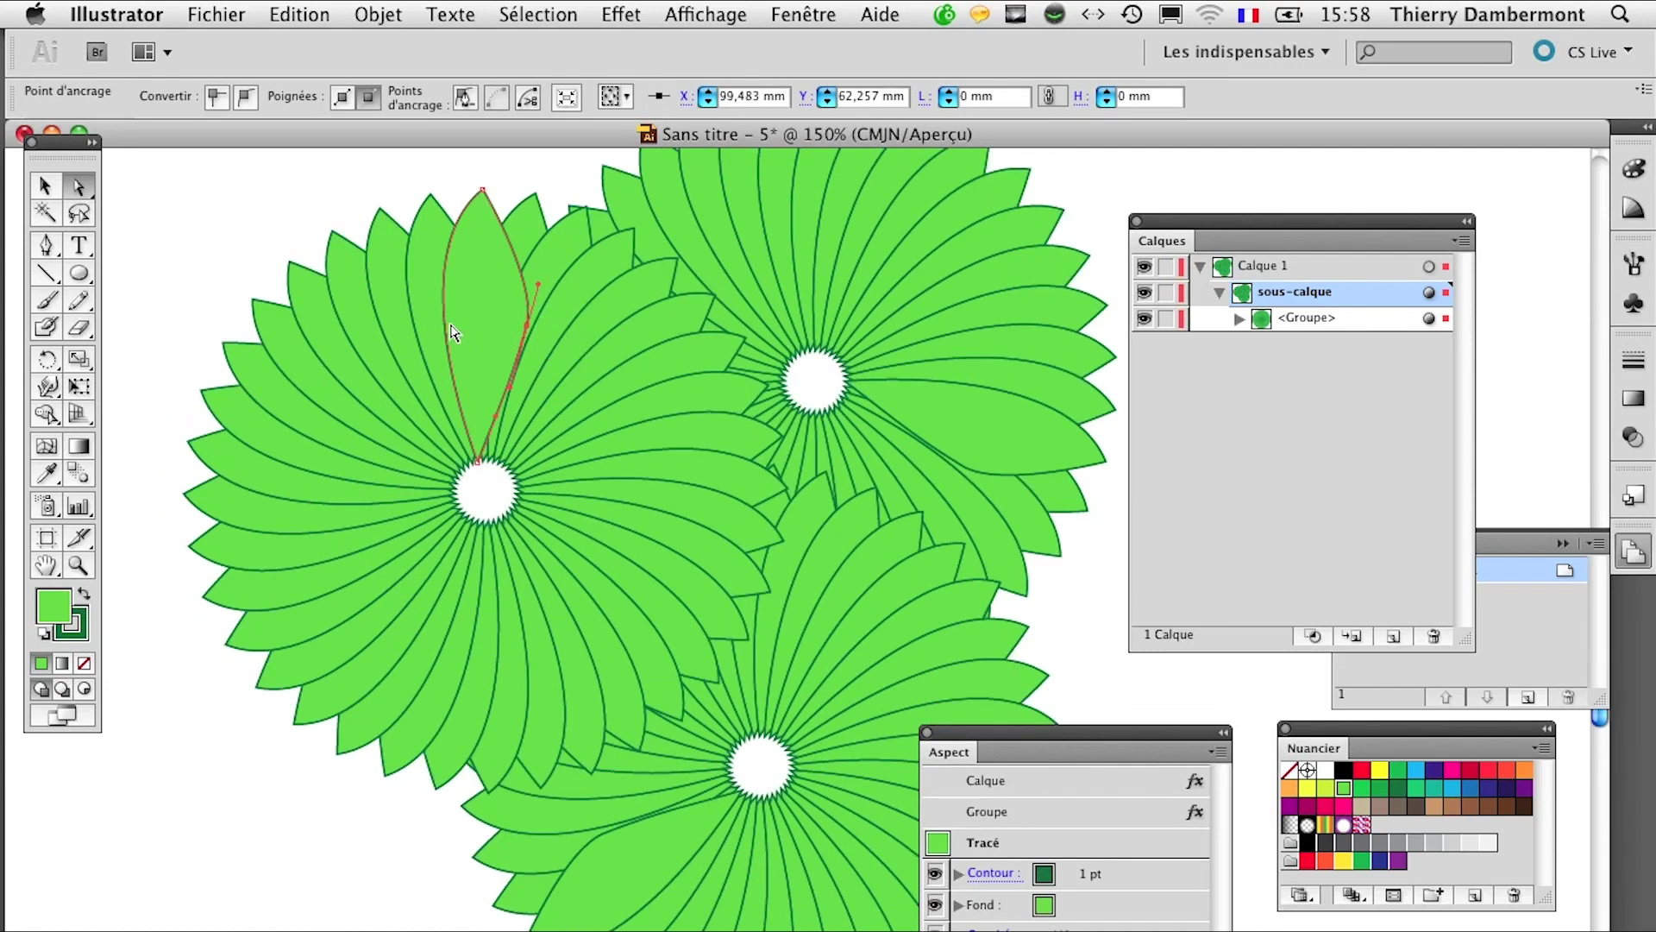
scroll(584, 669, "up", 5)
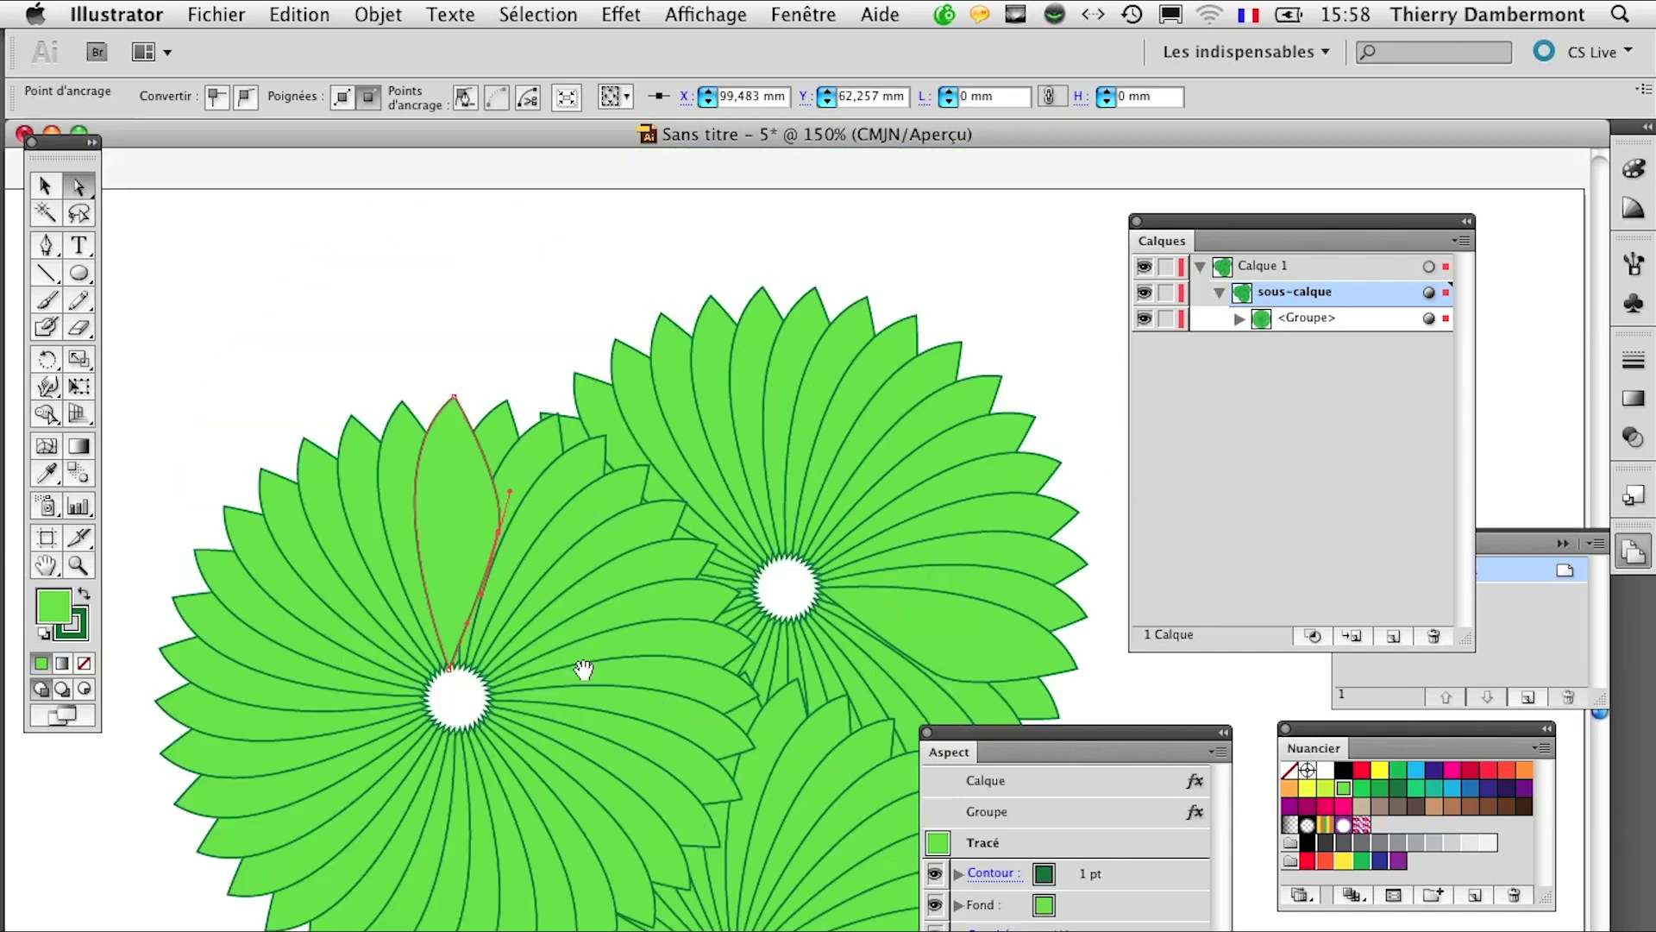
left_click_drag(472, 576, 449, 442)
scroll(570, 732, "down", 2)
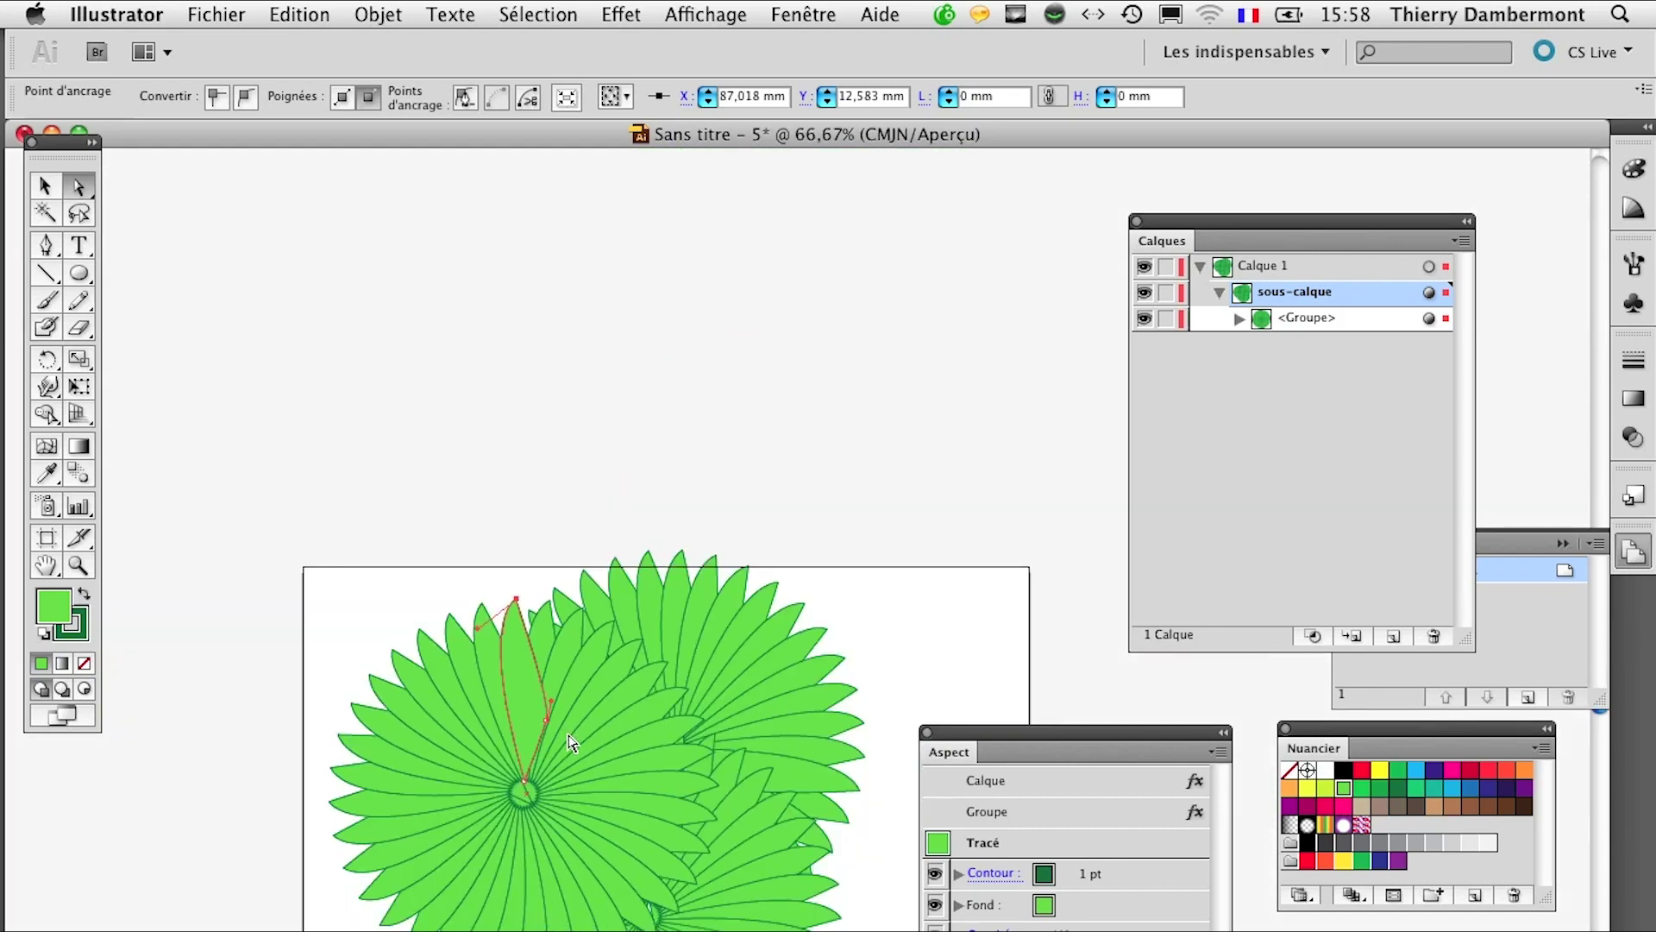
left_click_drag(510, 619, 495, 638)
key("super+z")
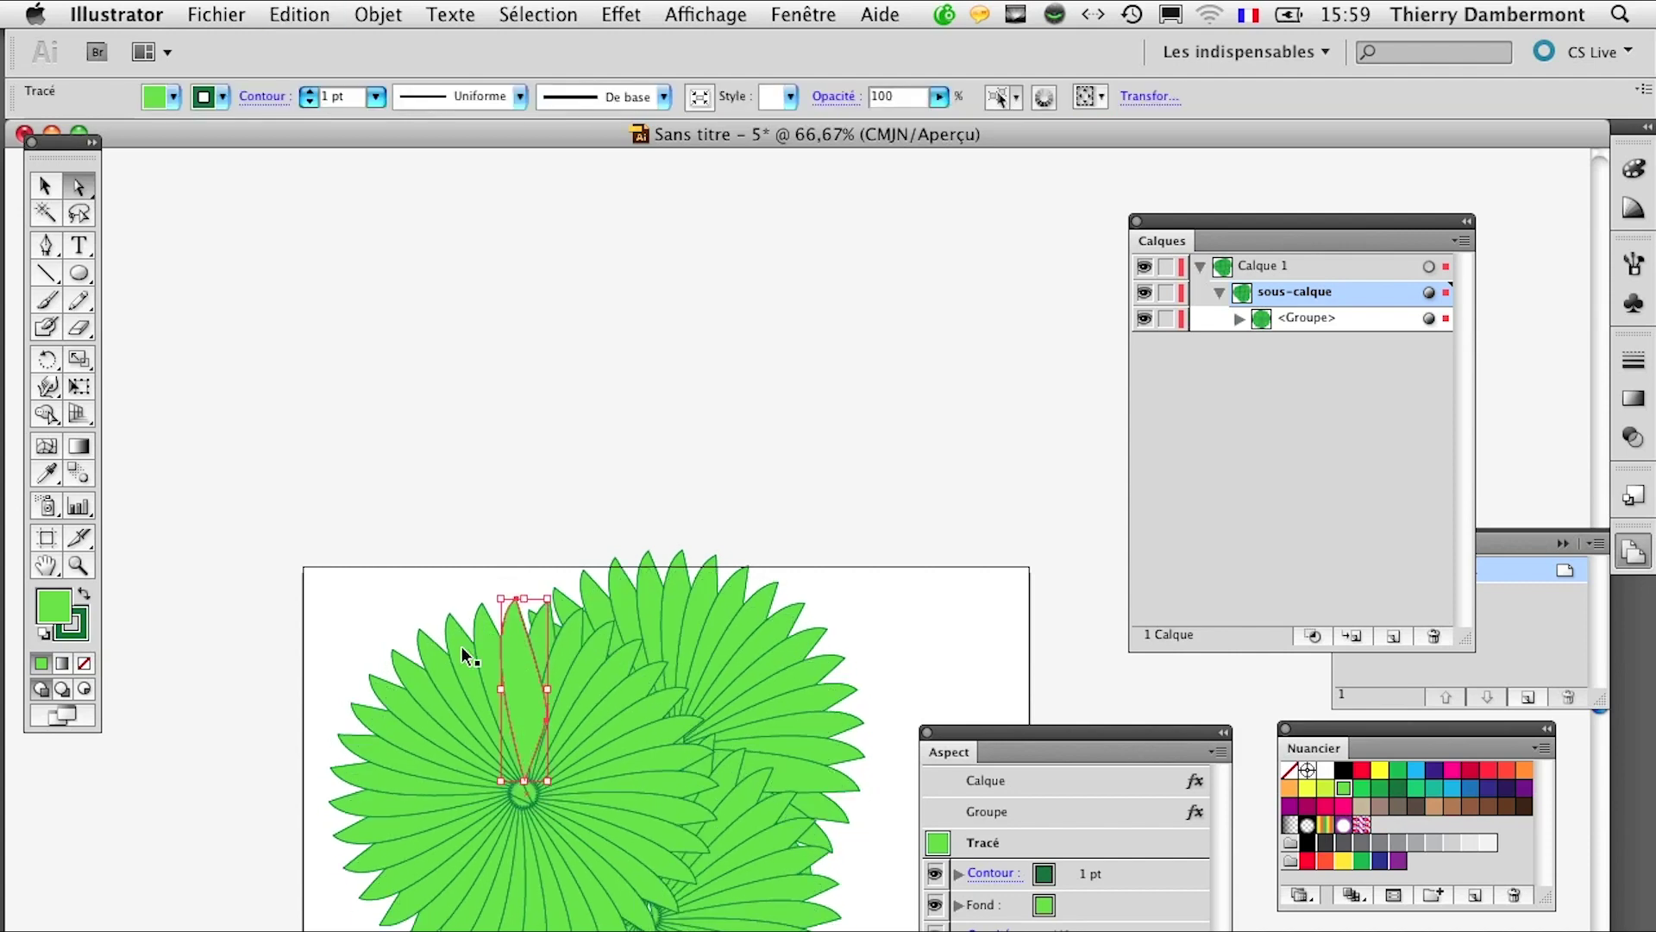
left_click(473, 559)
Step: Select the source leaf group and scale it down with Free Transform until the three flowers barely touch
scroll(595, 850, "up", 1)
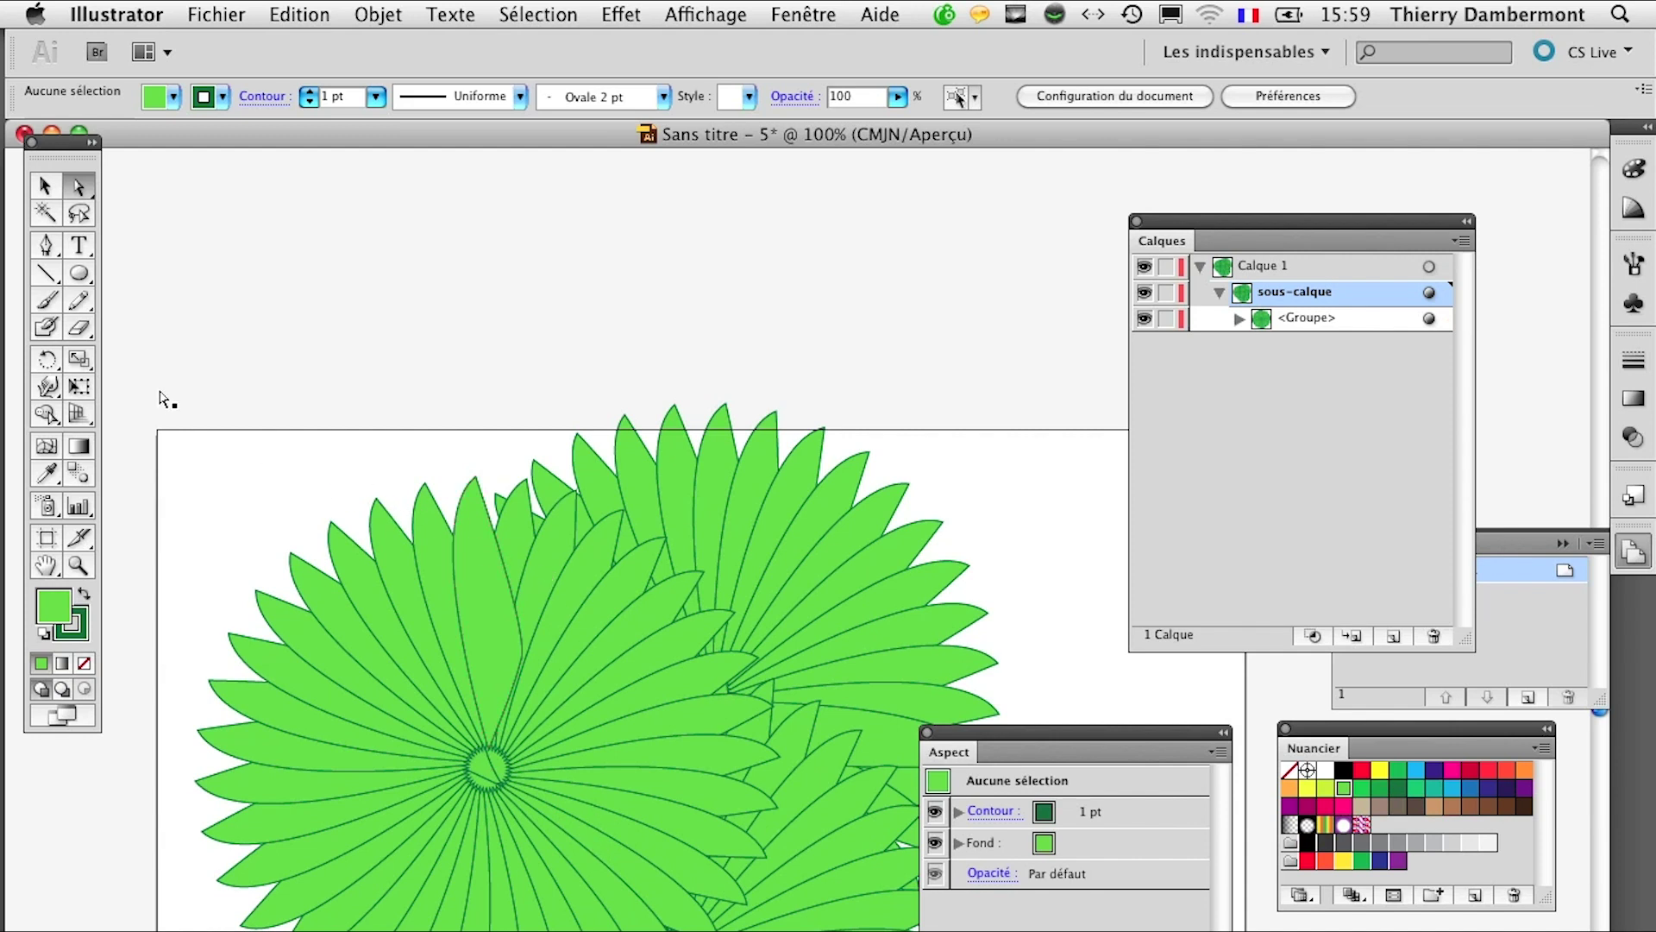
left_click(46, 186)
left_click(453, 542)
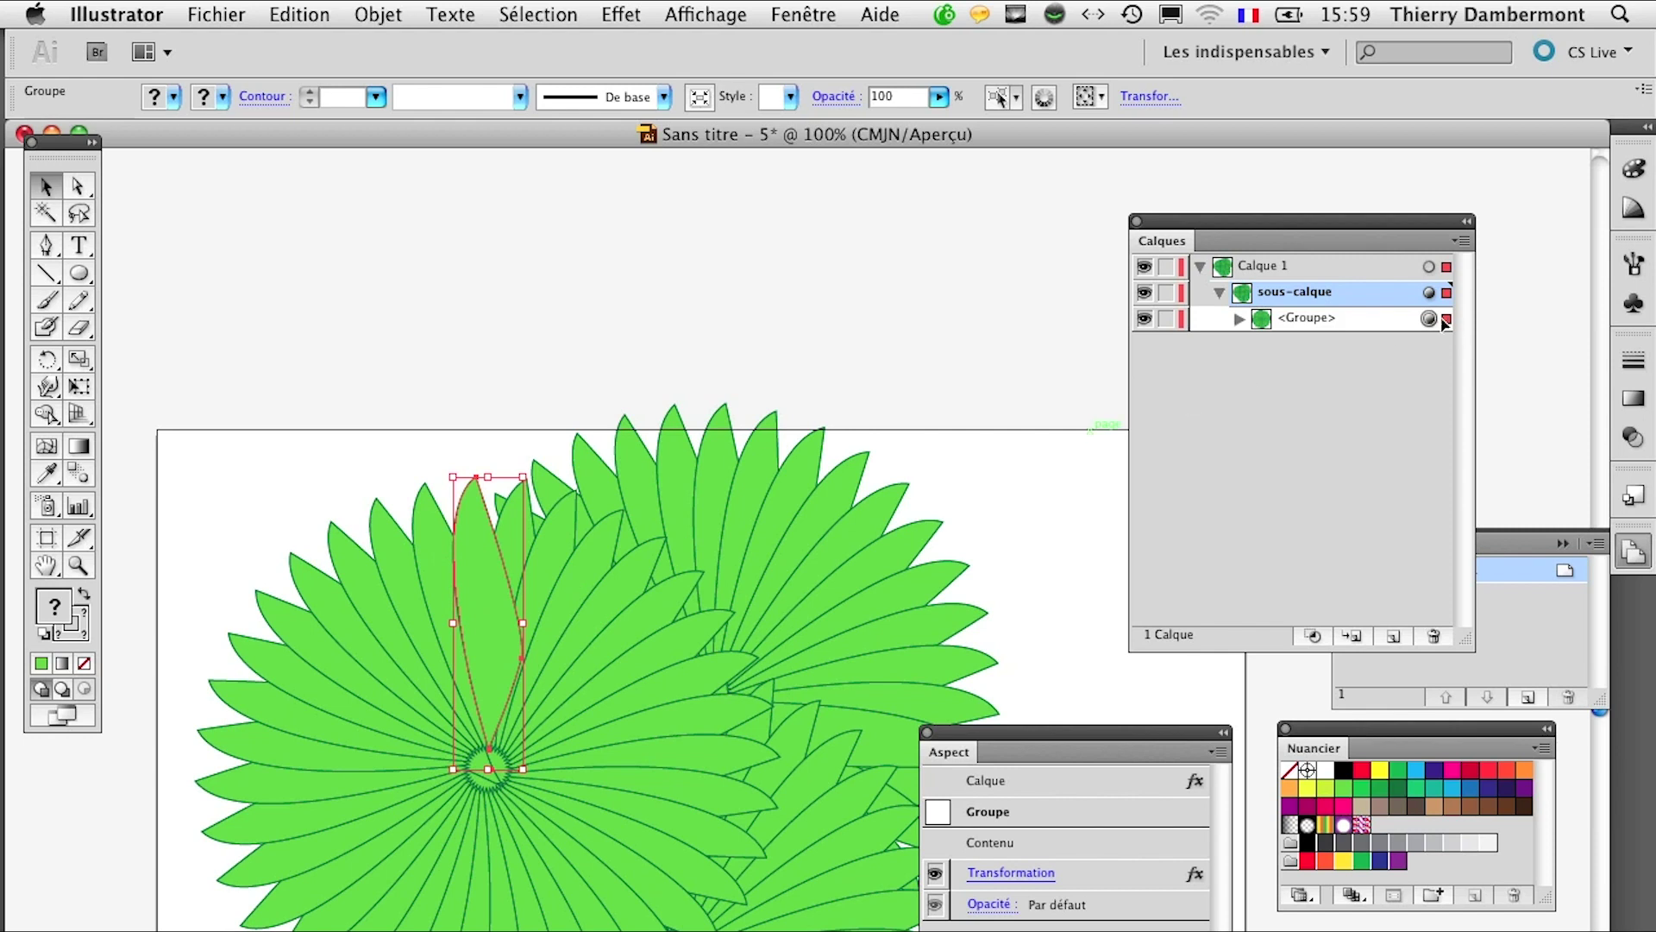
left_click(79, 388)
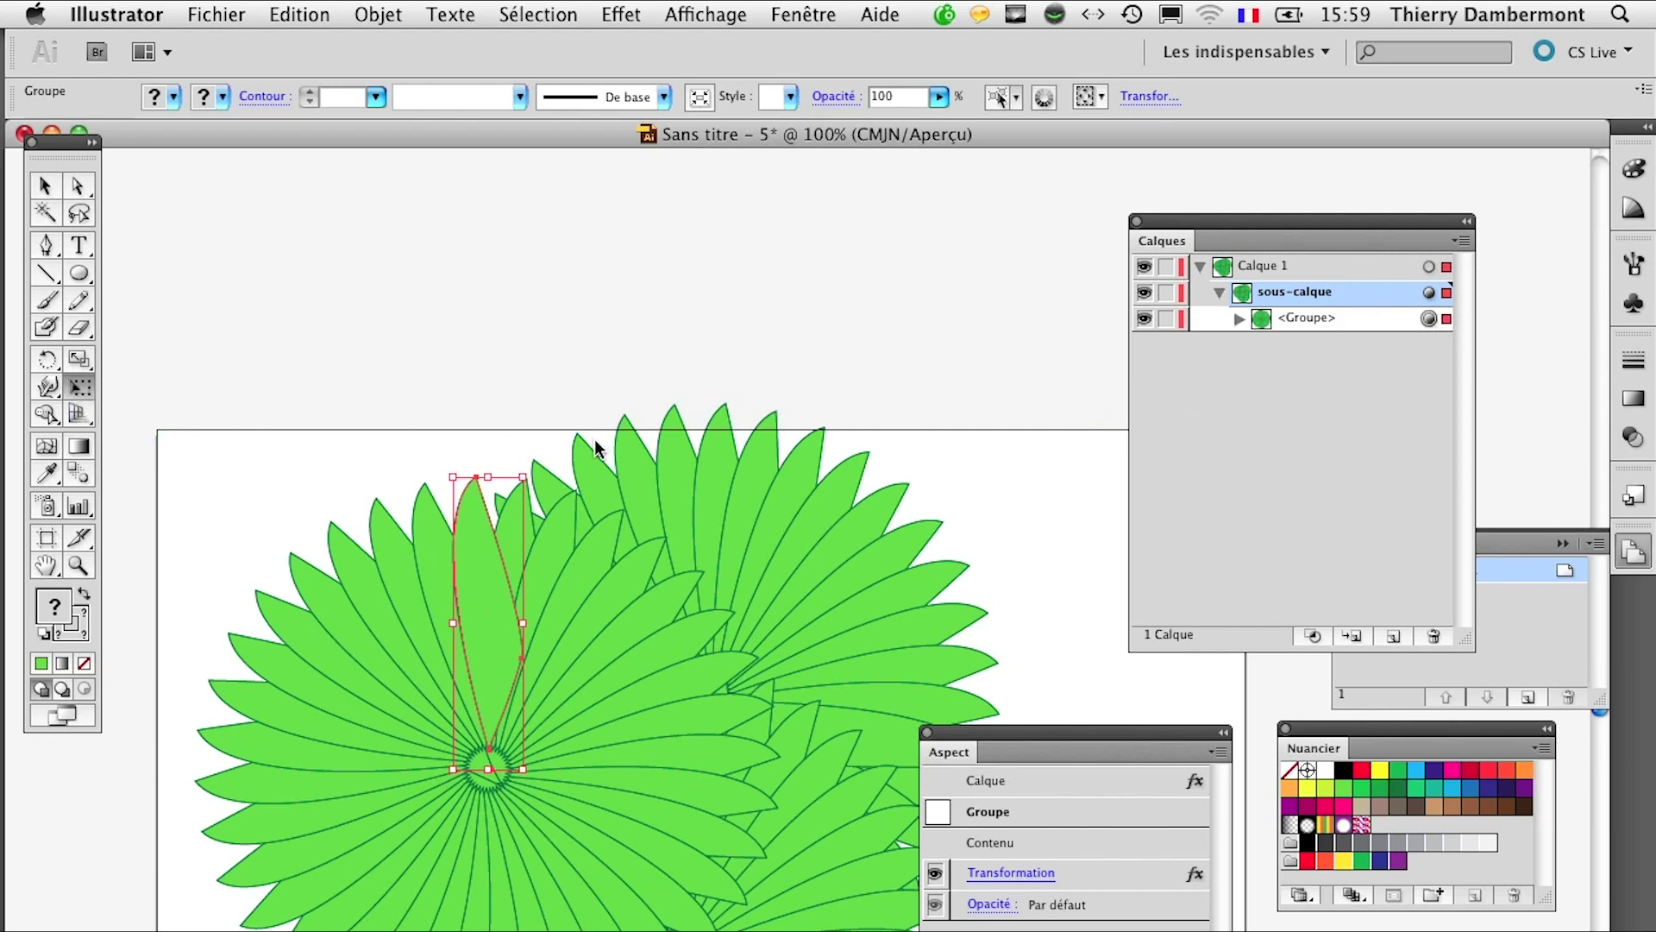
left_click_drag(524, 477, 483, 639)
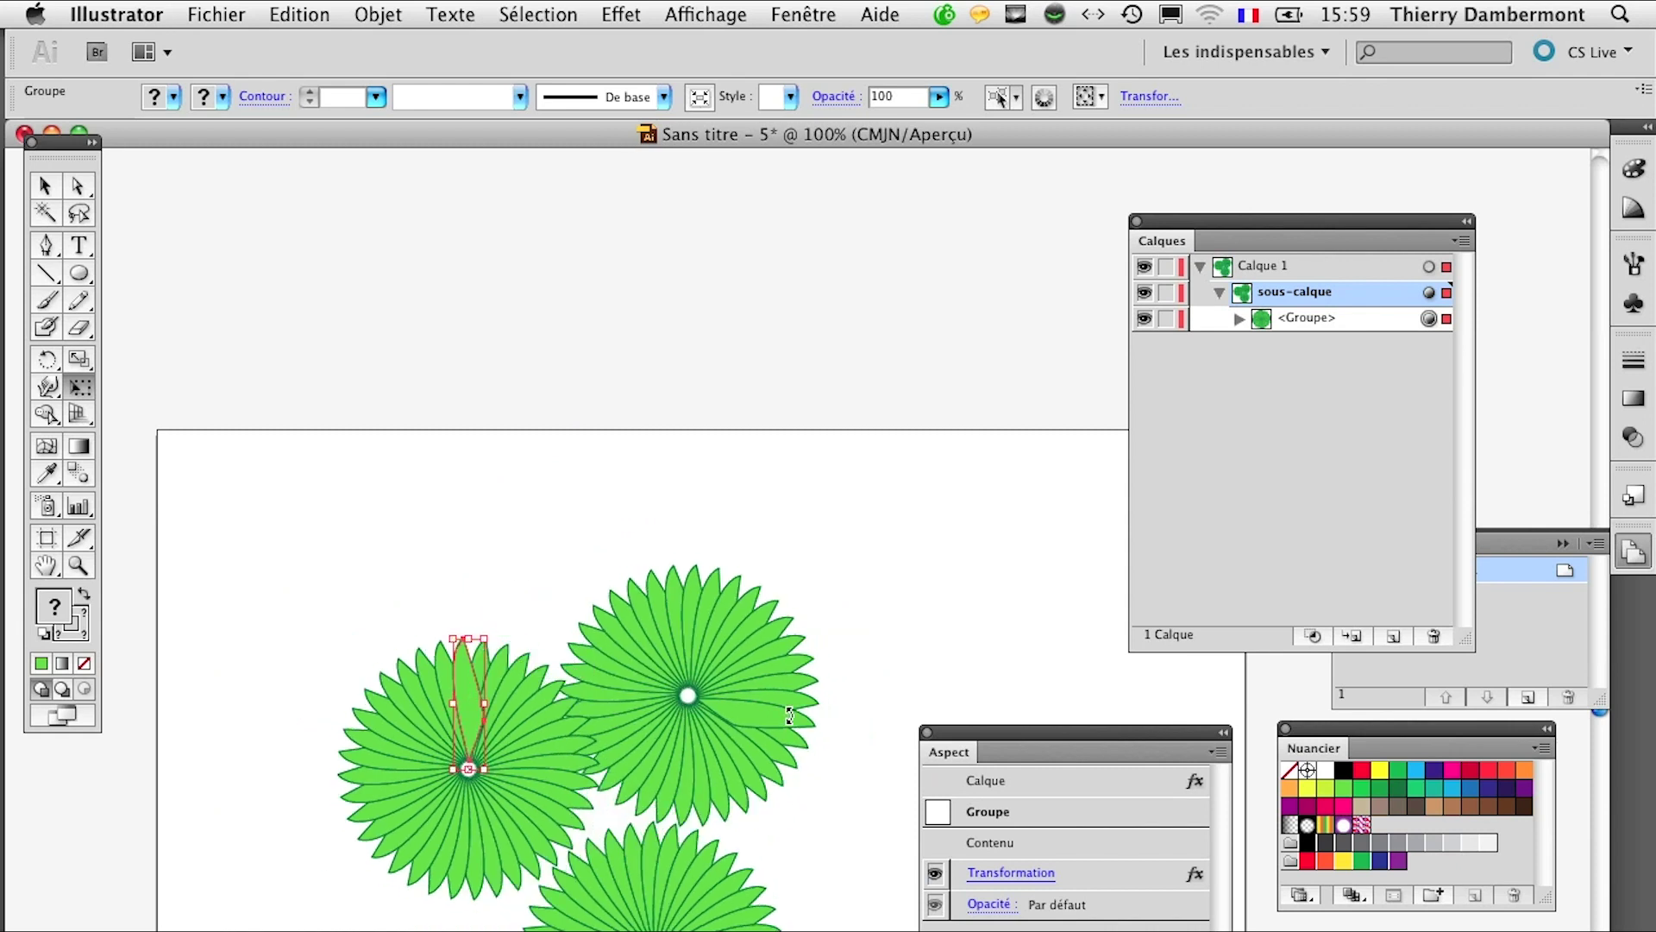
scroll(790, 714, "down", 1)
left_click(48, 569)
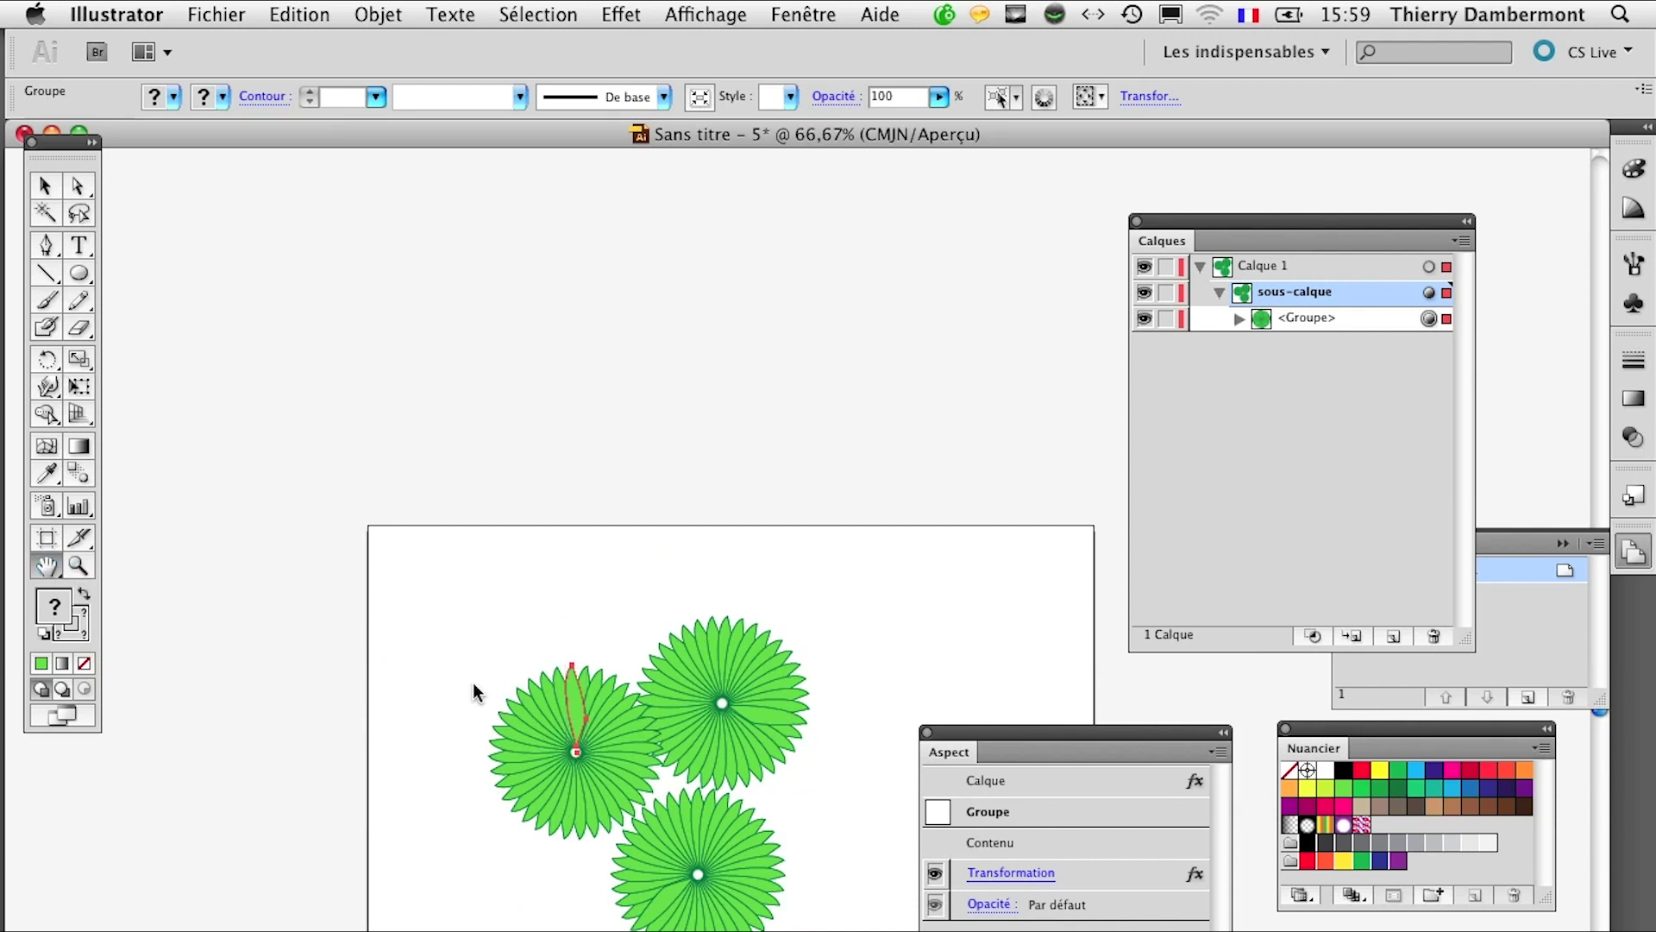
left_click_drag(734, 777, 534, 598)
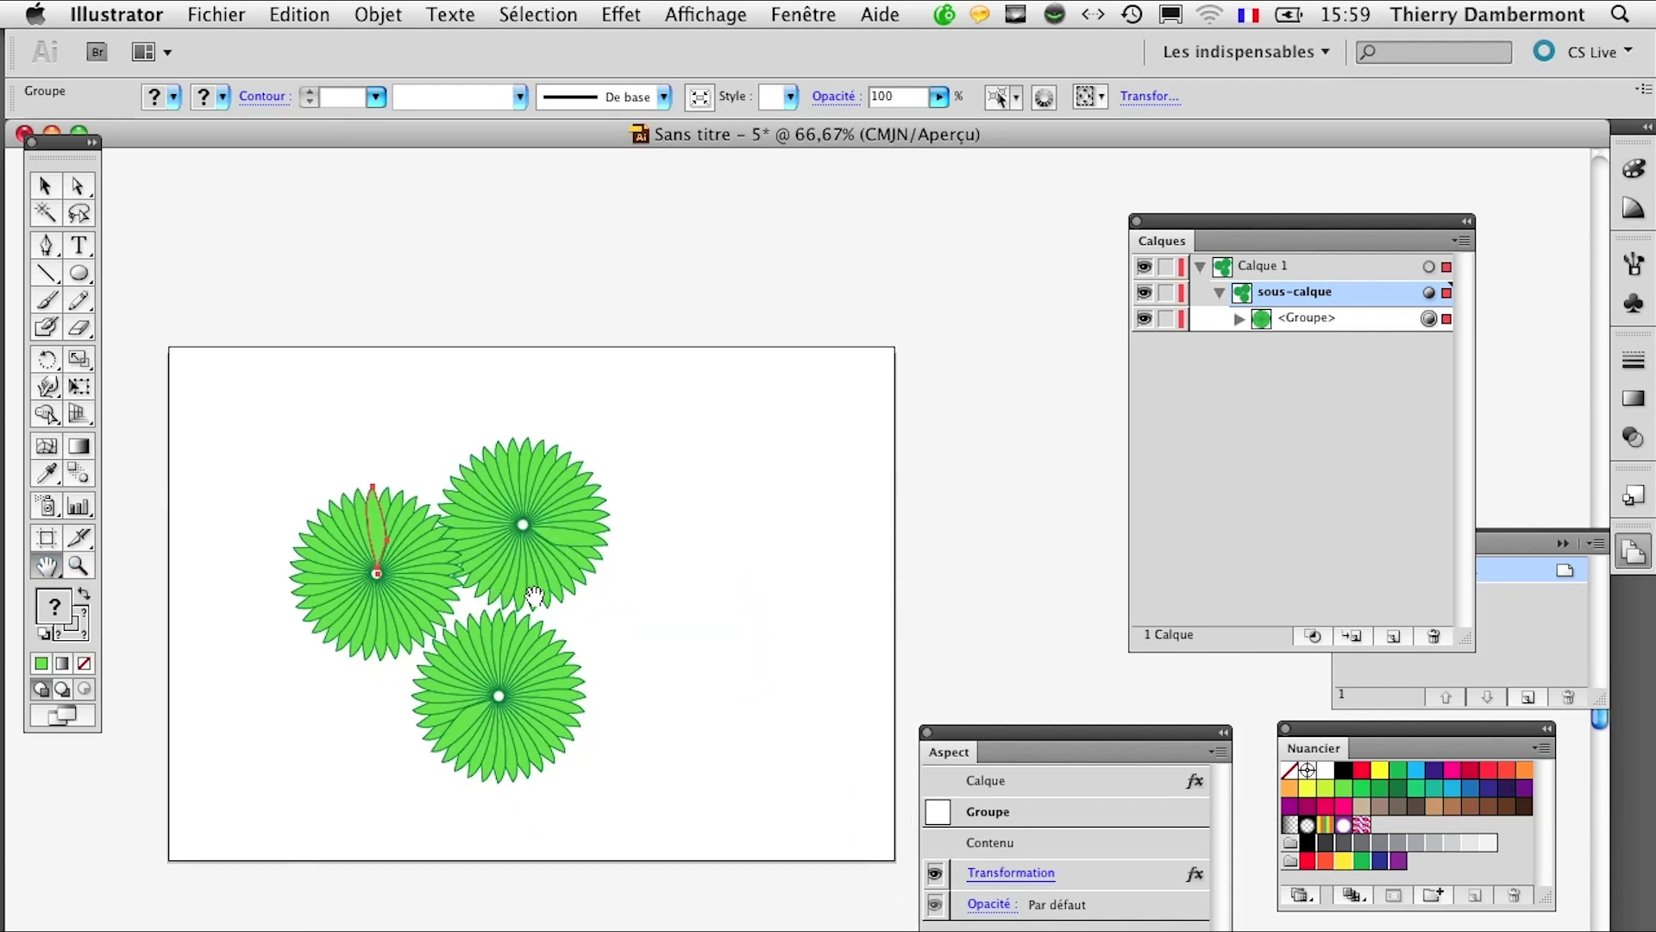
scroll(559, 597, "down", 1)
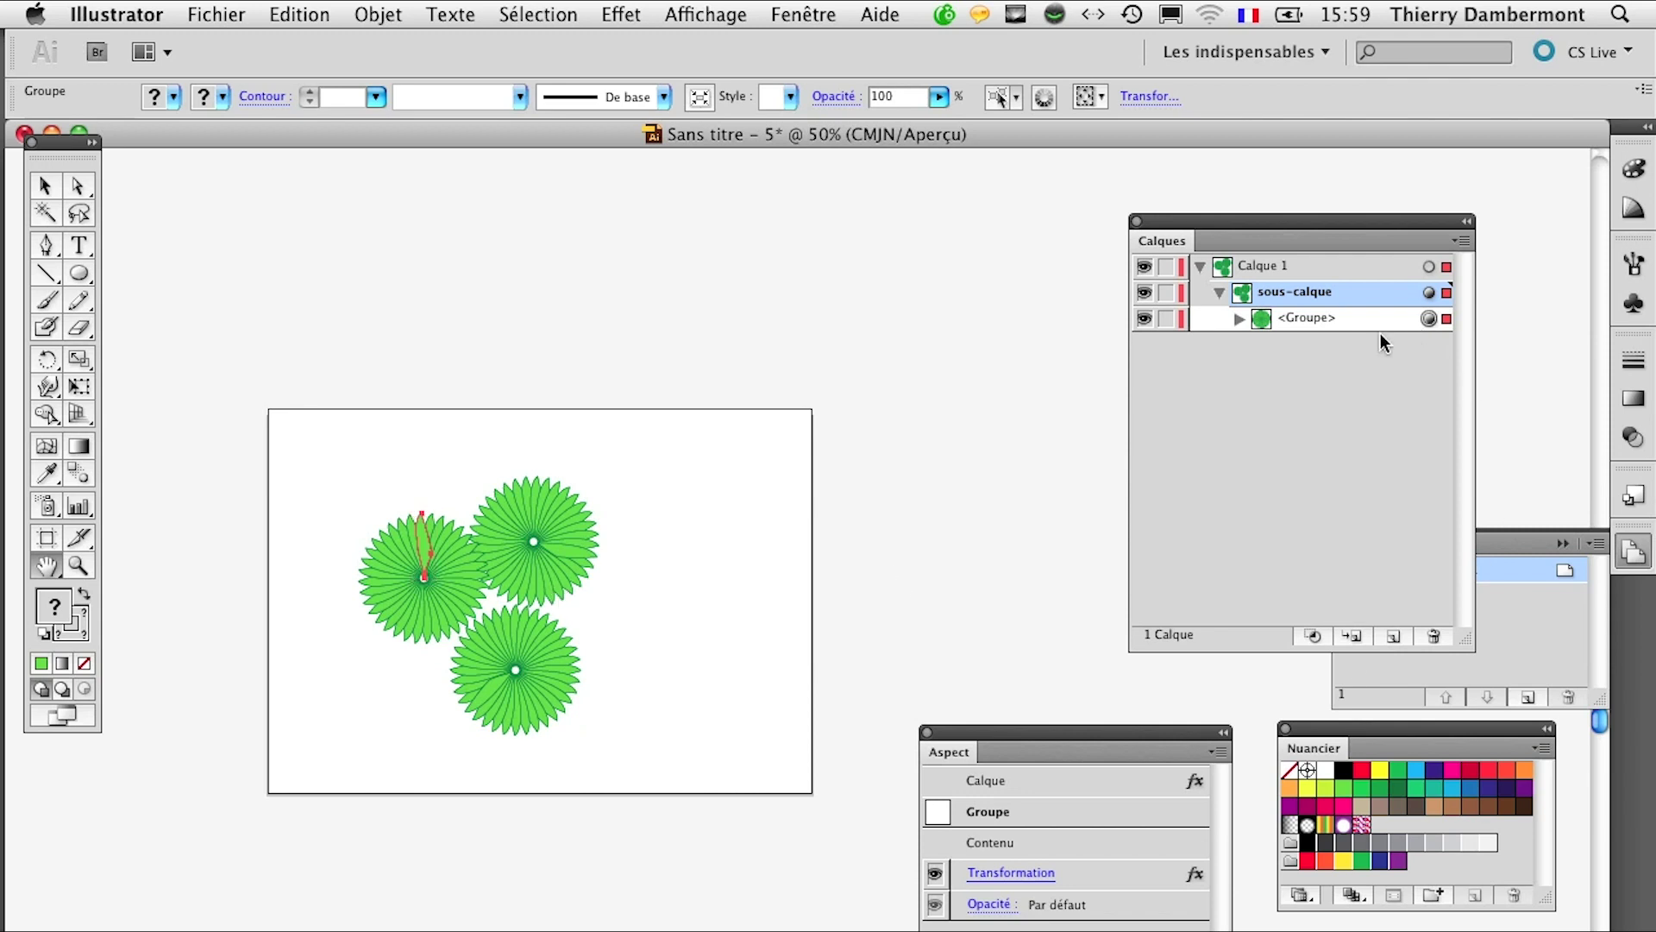
left_click(1011, 872)
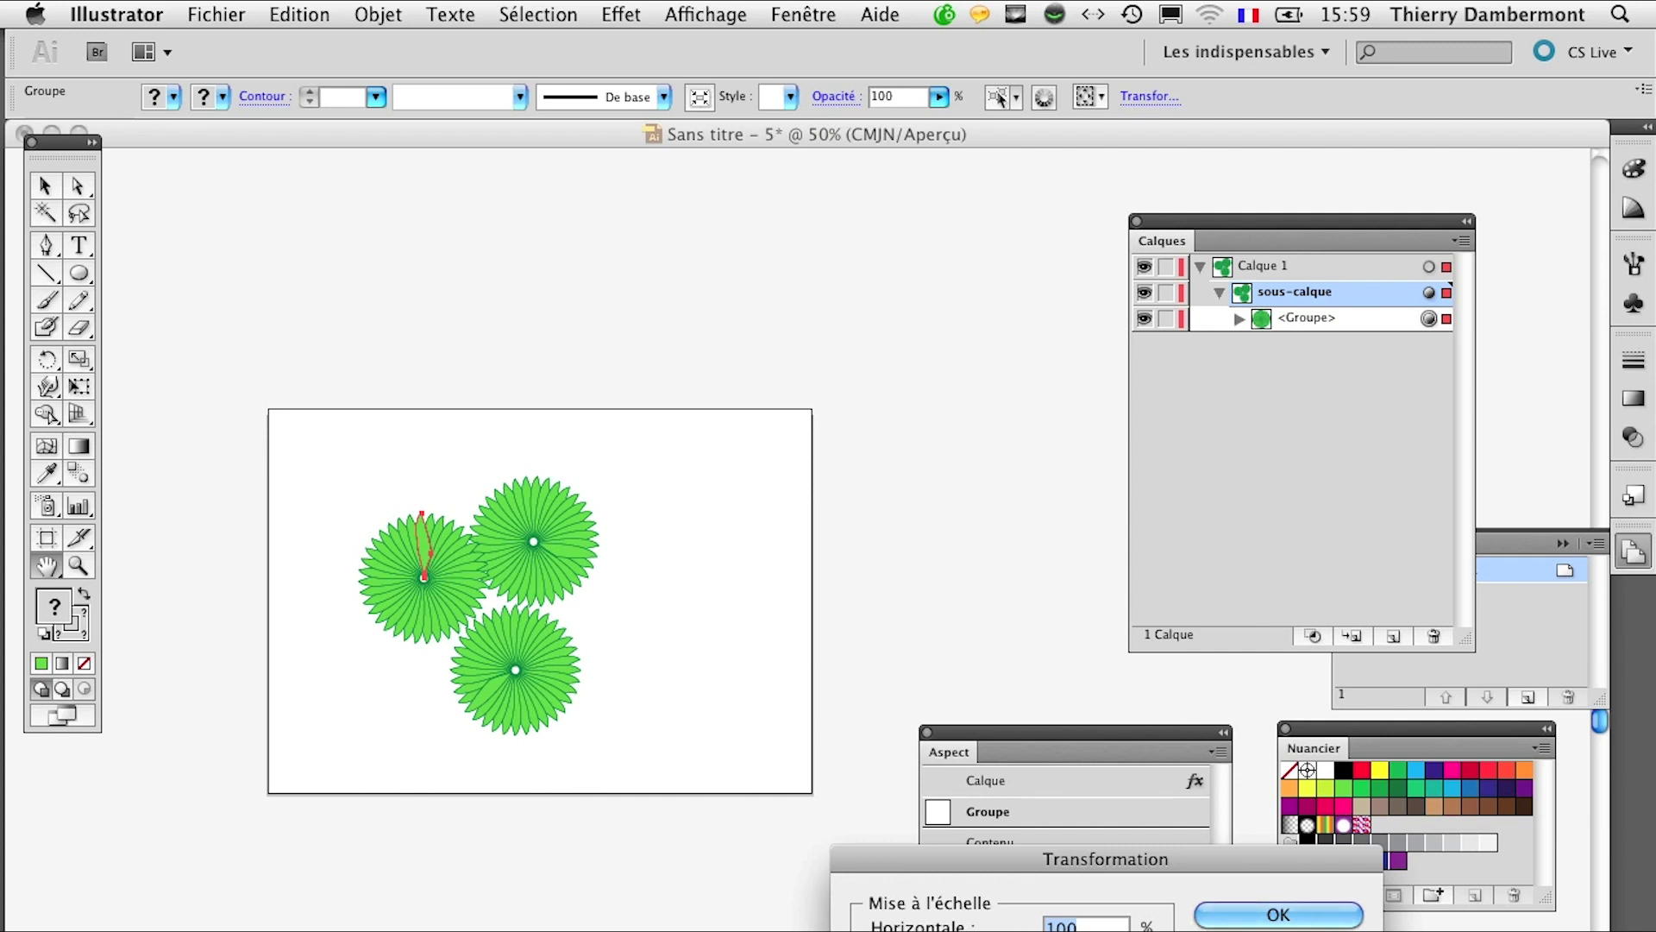
key("Up")
key("Up")
key("Up")
key("Up")
key("Up")
key("Up")
key("Down")
key("Down")
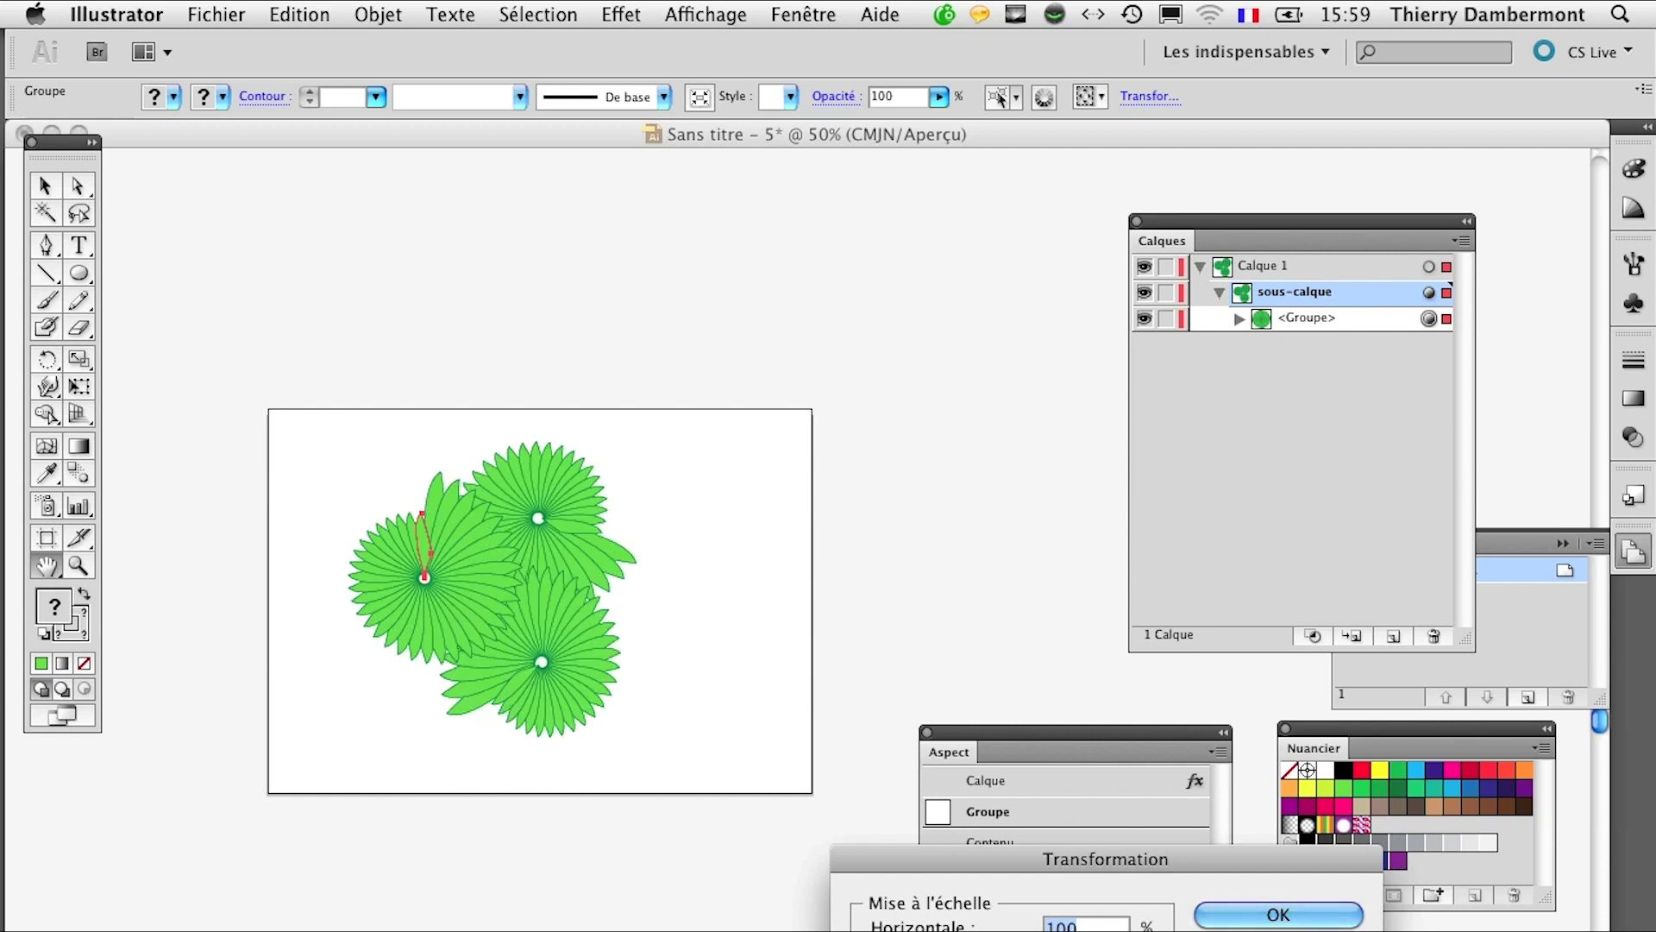
key("Return")
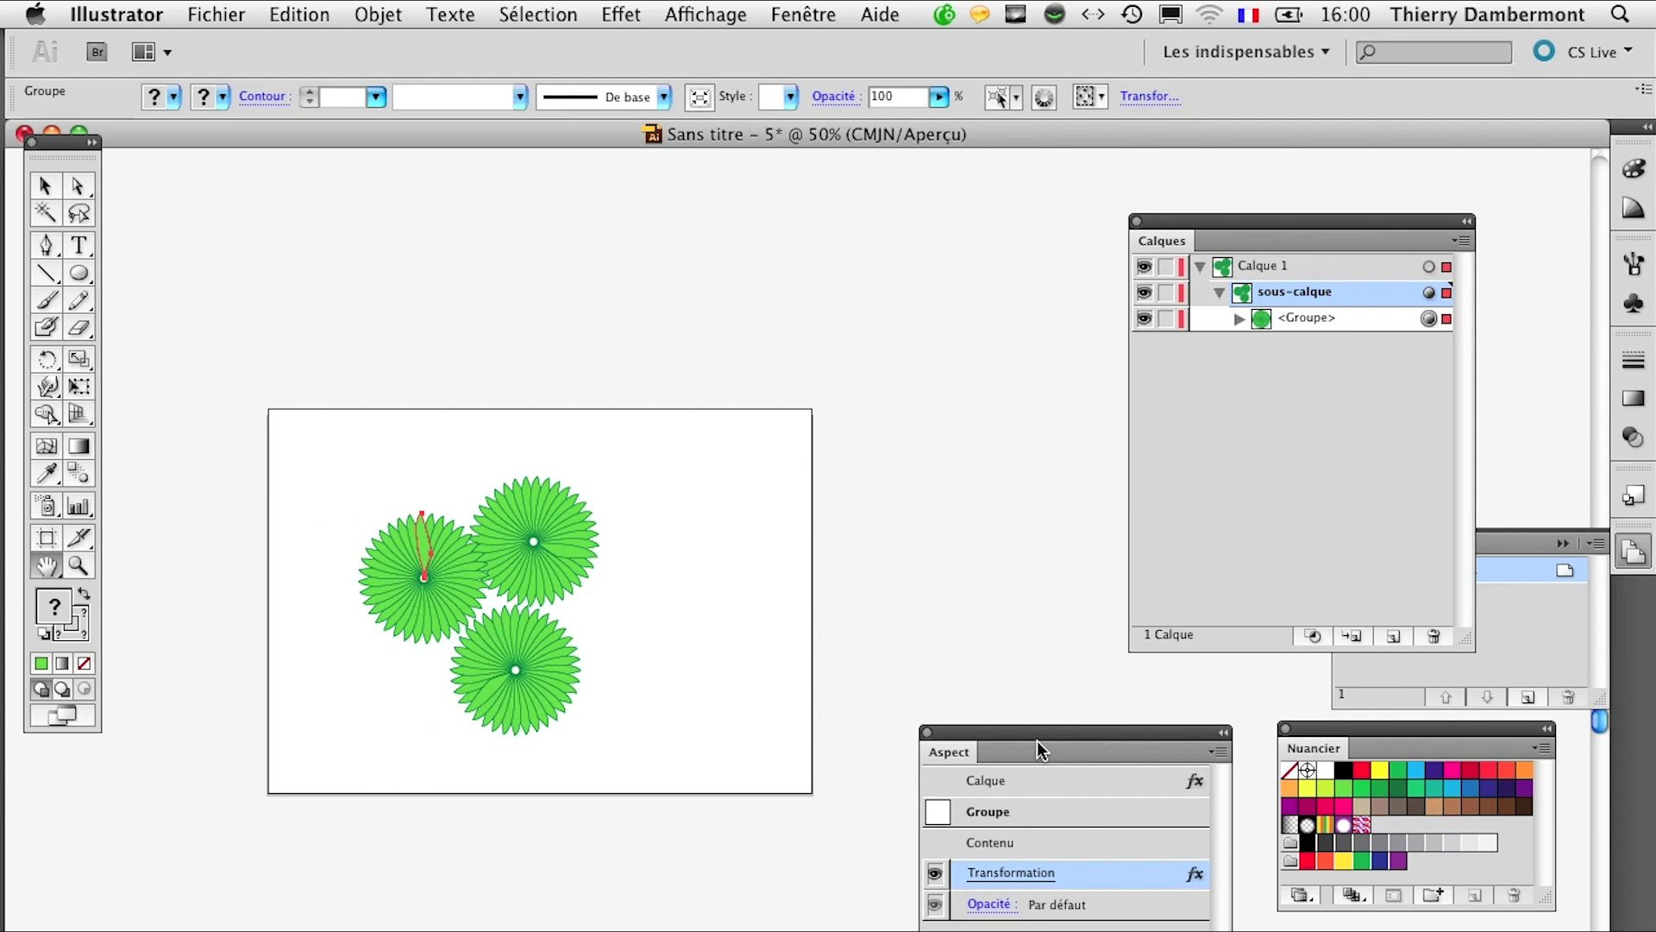
Step: Reopen the group's Transformation effect with preview enabled and set the scale to 102% horizontally and 99% vertically
left_click_drag(1038, 748, 791, 537)
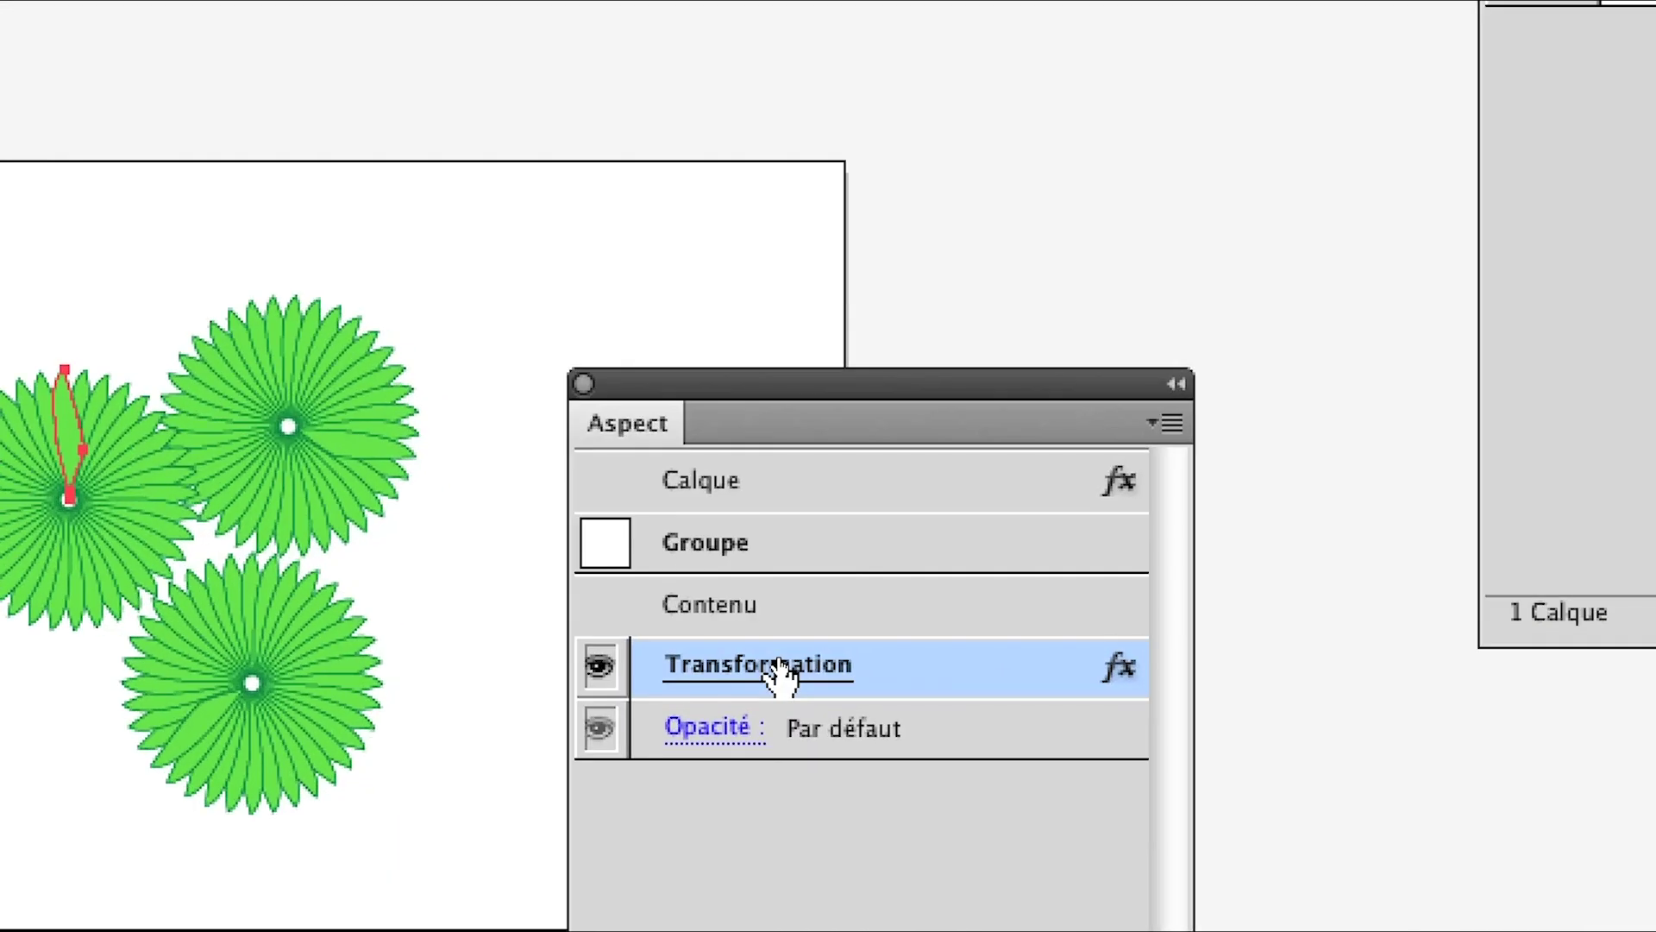
left_click(779, 661)
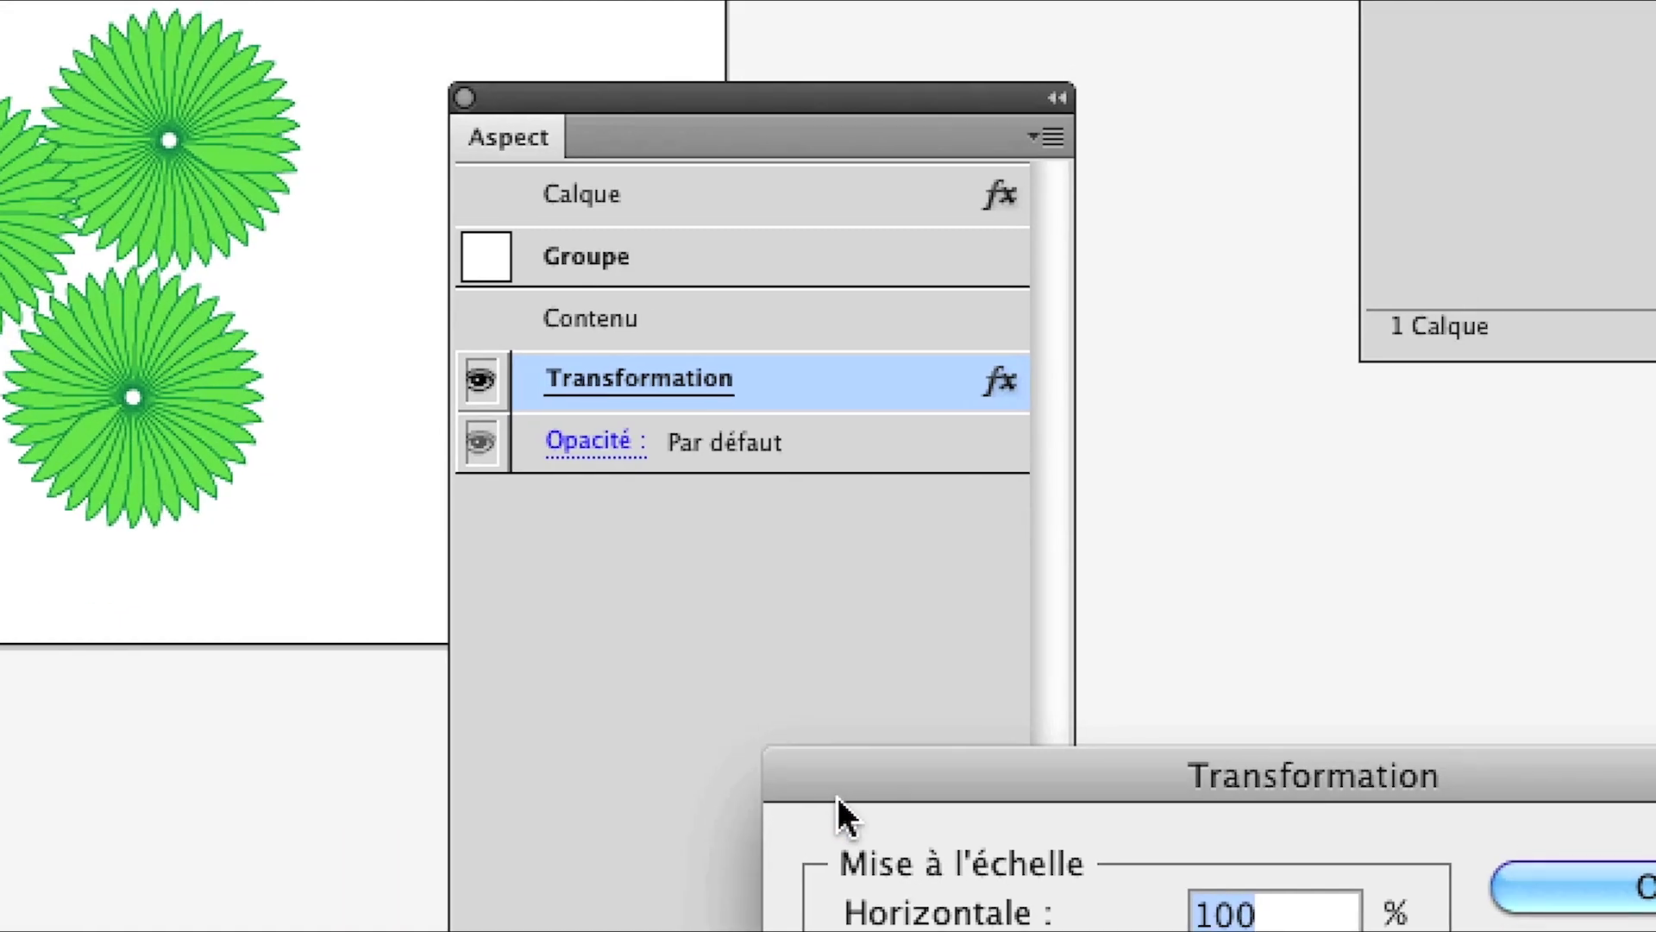
left_click_drag(837, 783, 684, 459)
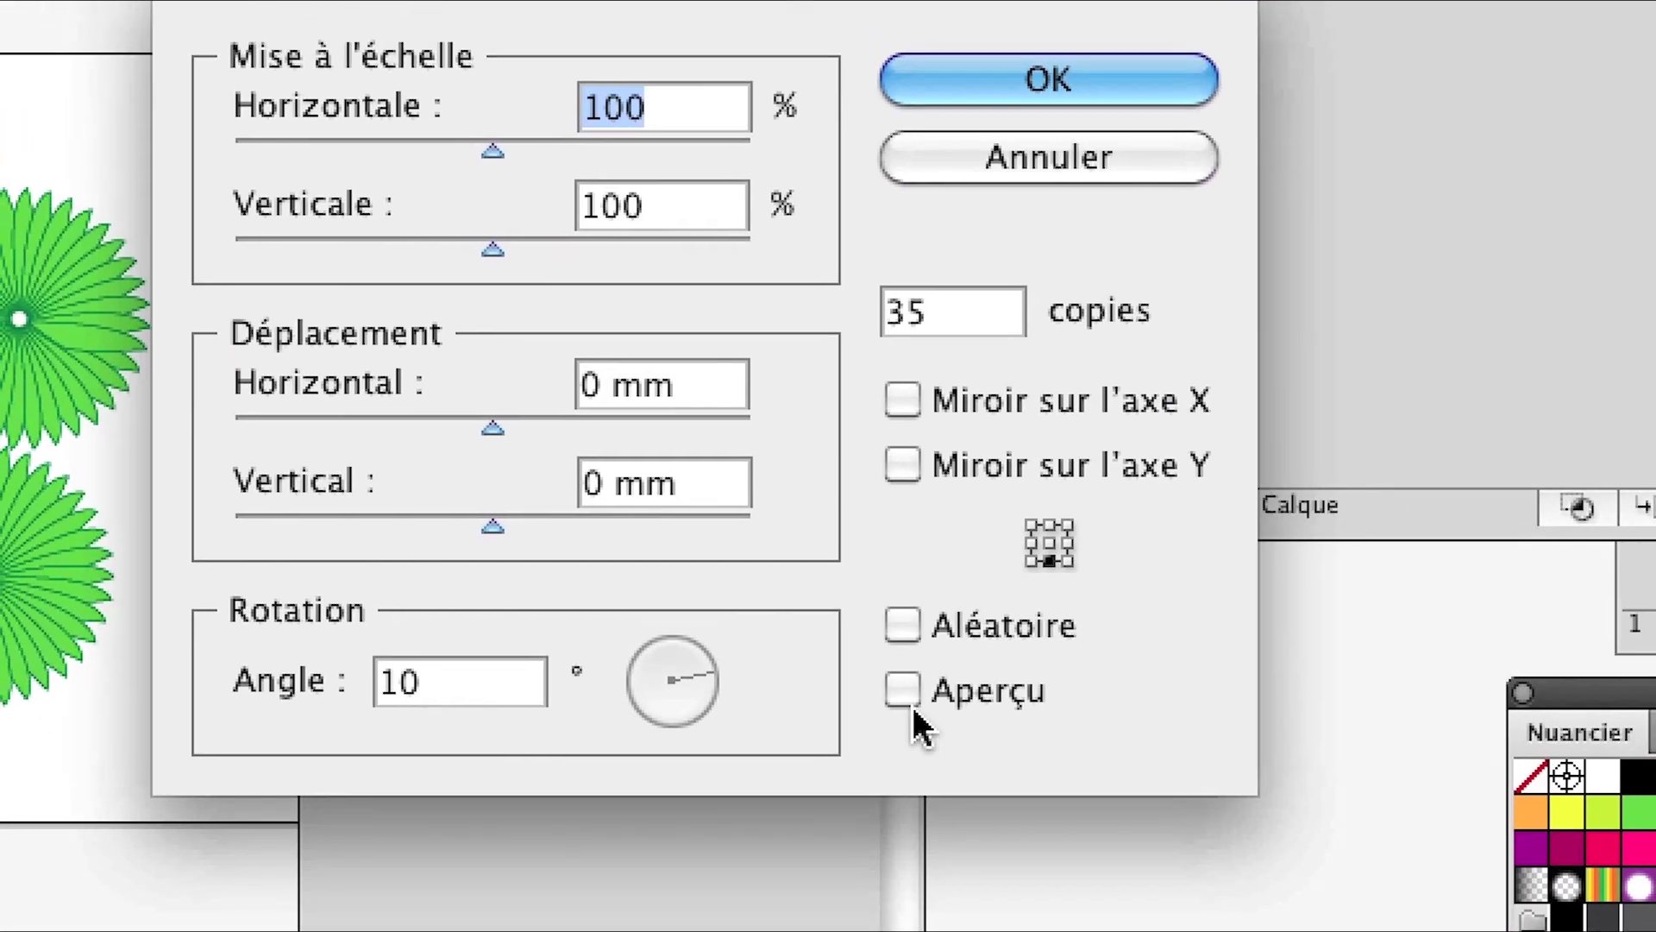
left_click(851, 600)
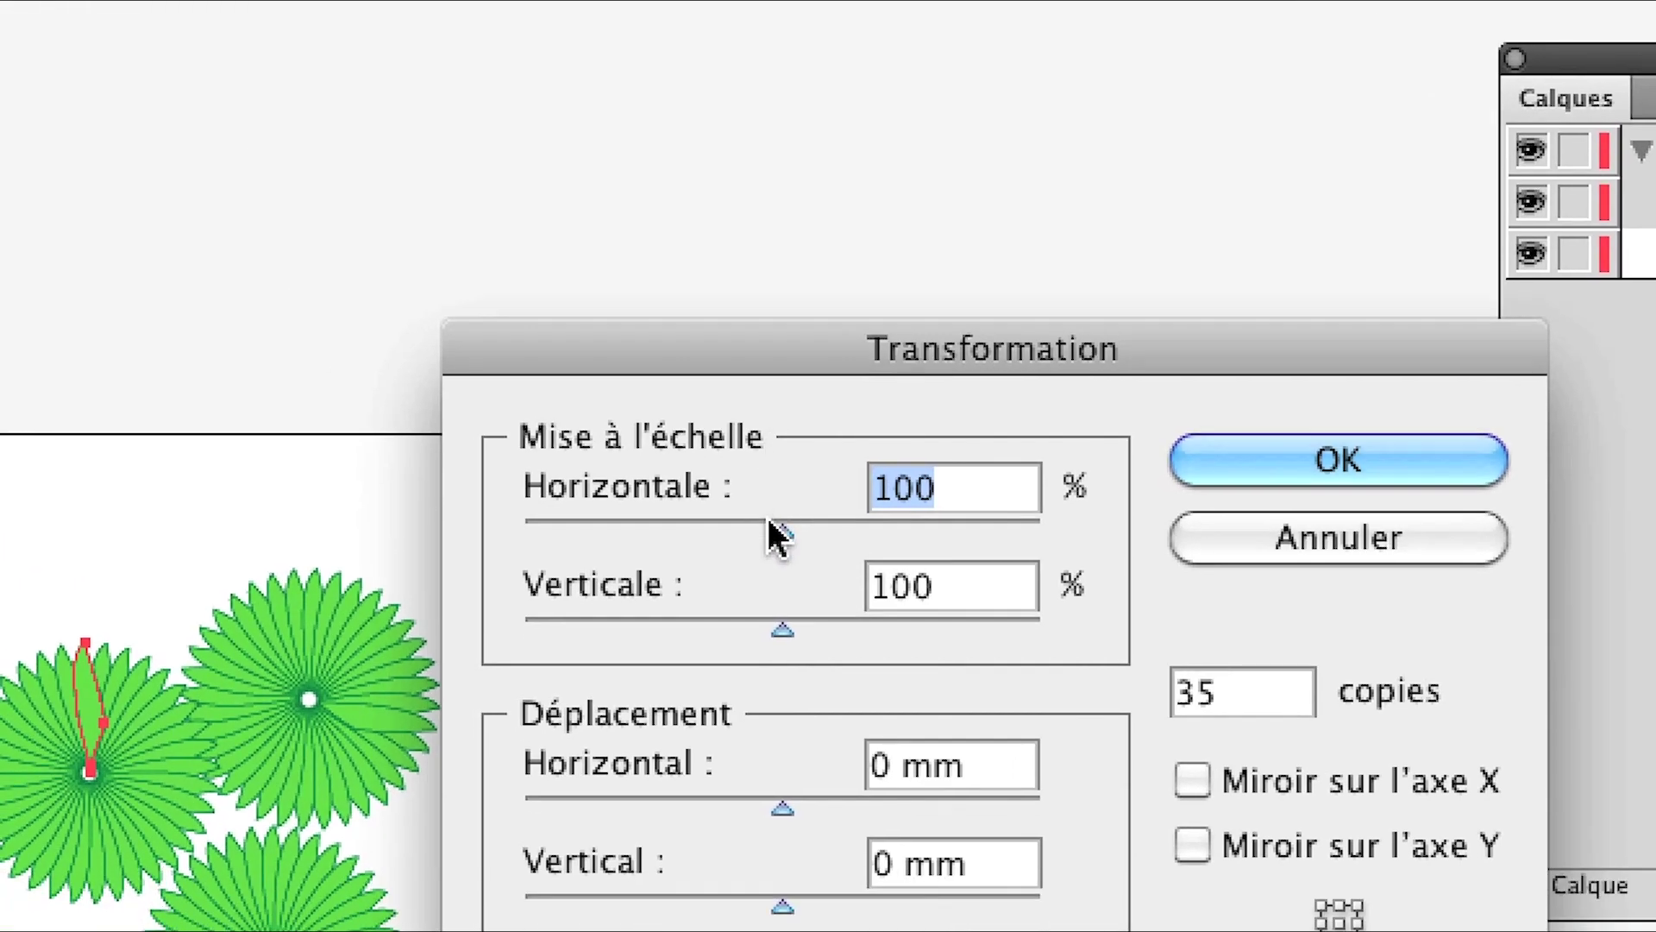
mouse_move(769, 520)
left_mouse_down()
mouse_move(805, 518)
mouse_move(772, 518)
left_mouse_up()
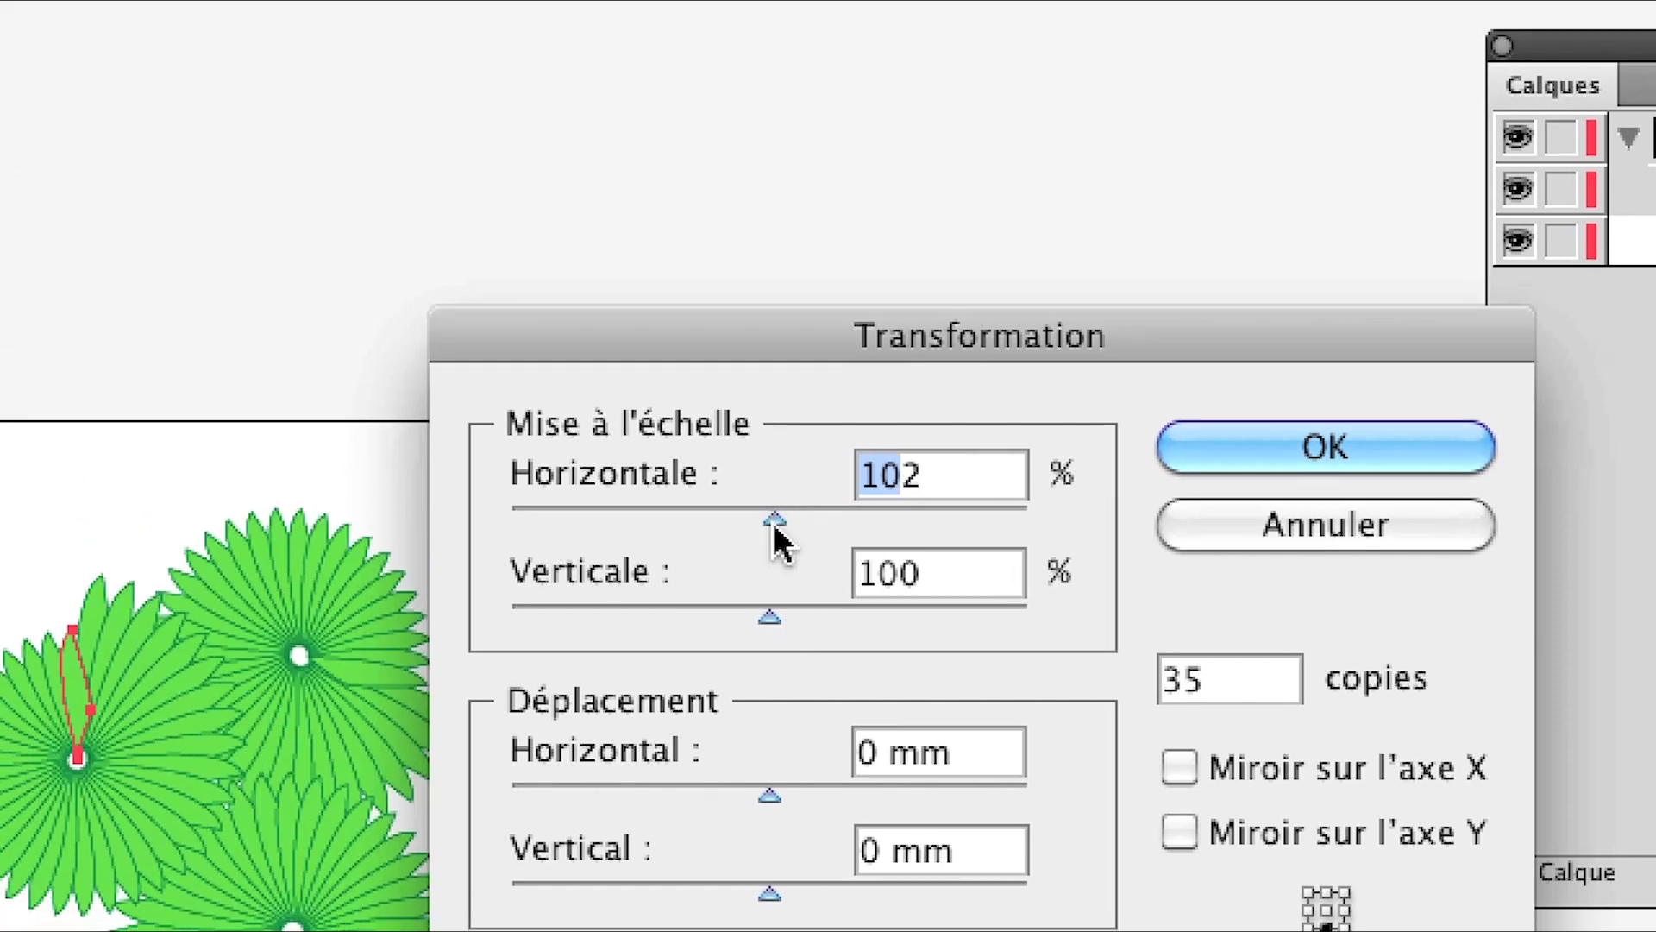
left_click_drag(761, 618, 761, 621)
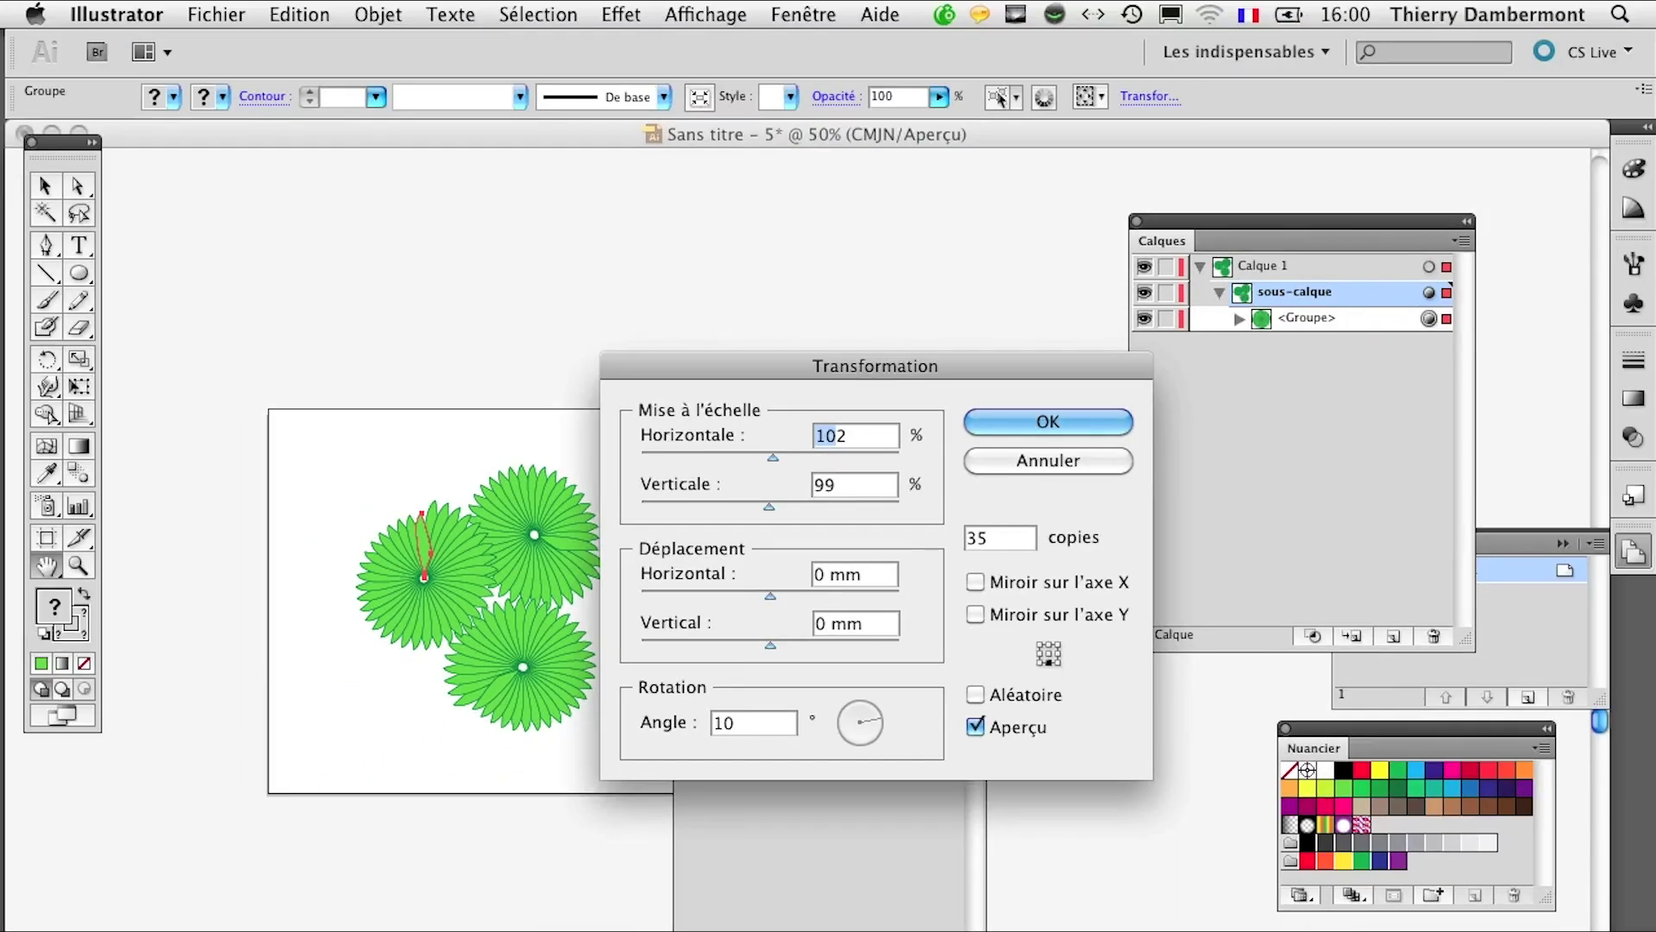
Step: Set the effect's horizontal displacement to -1.4111 mm and its horizontal scale to 100%, compare with the preview, and apply it
left_click_drag(765, 597, 766, 602)
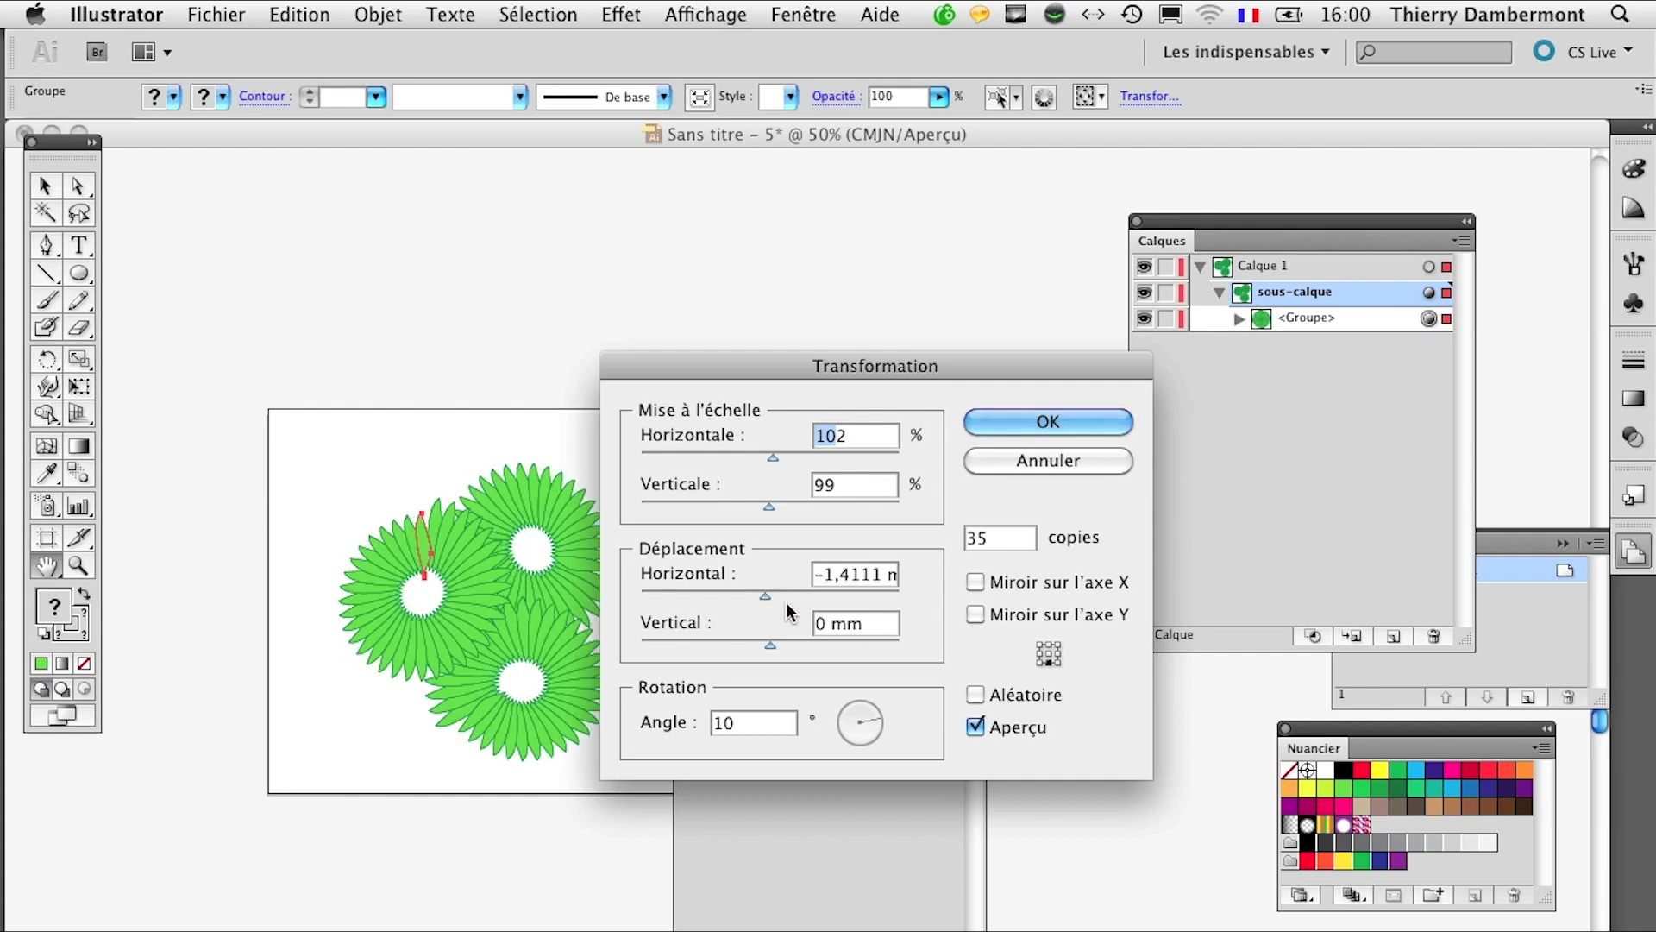
left_click_drag(773, 653, 771, 653)
left_click_drag(772, 458, 770, 459)
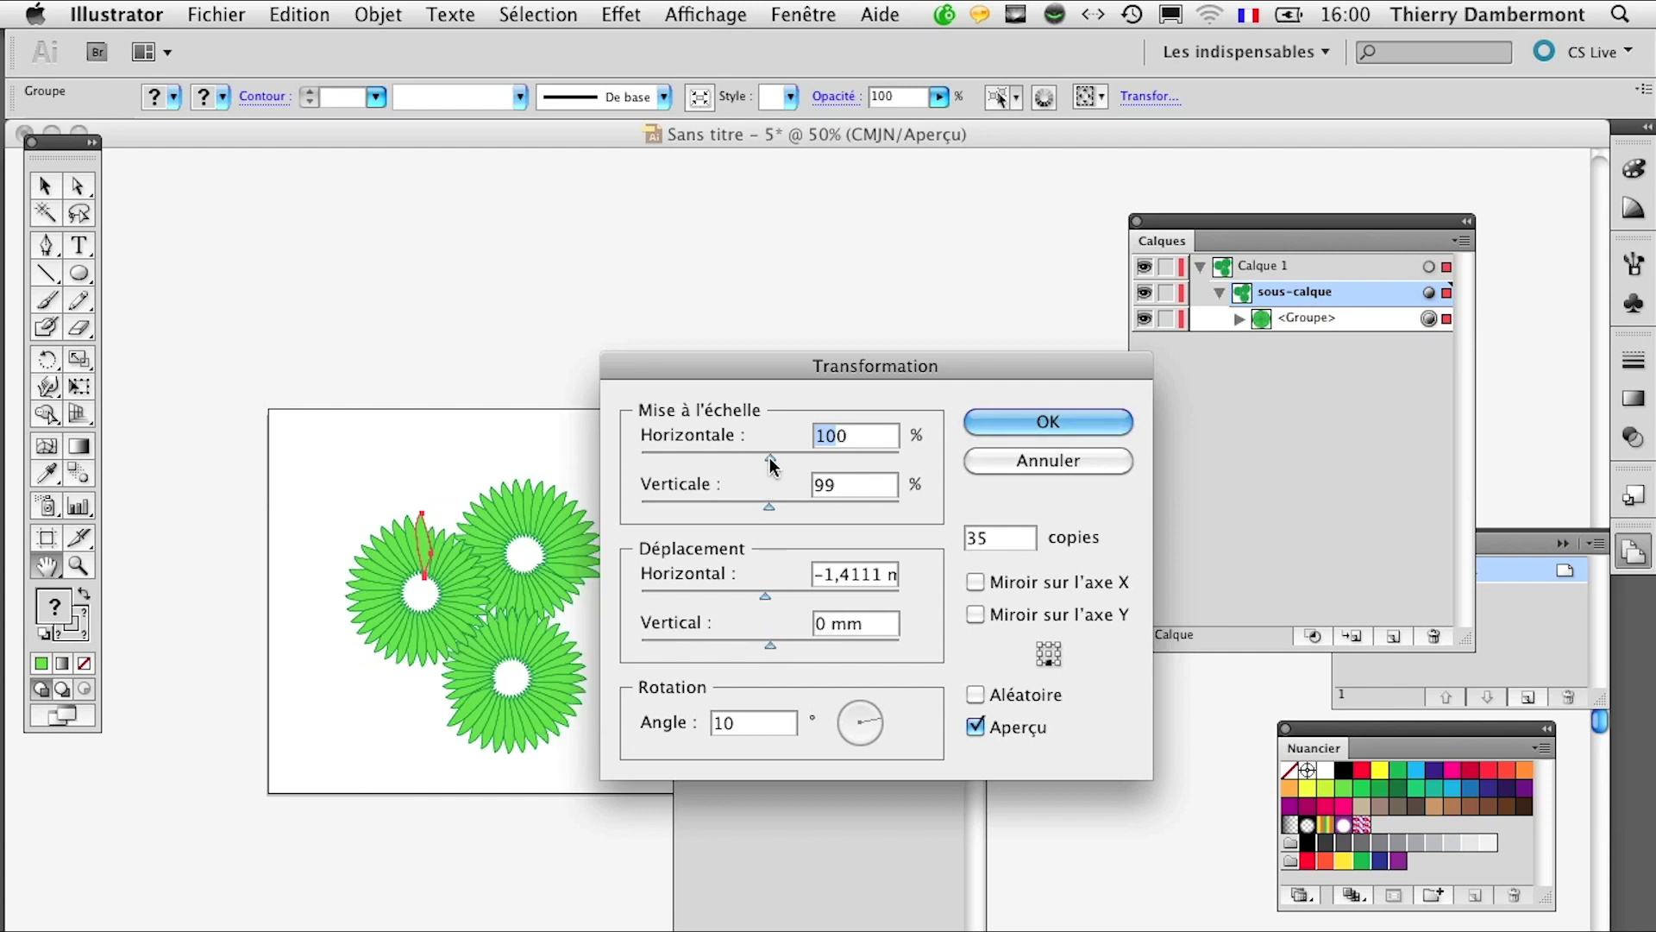
left_click(983, 732)
left_click(977, 729)
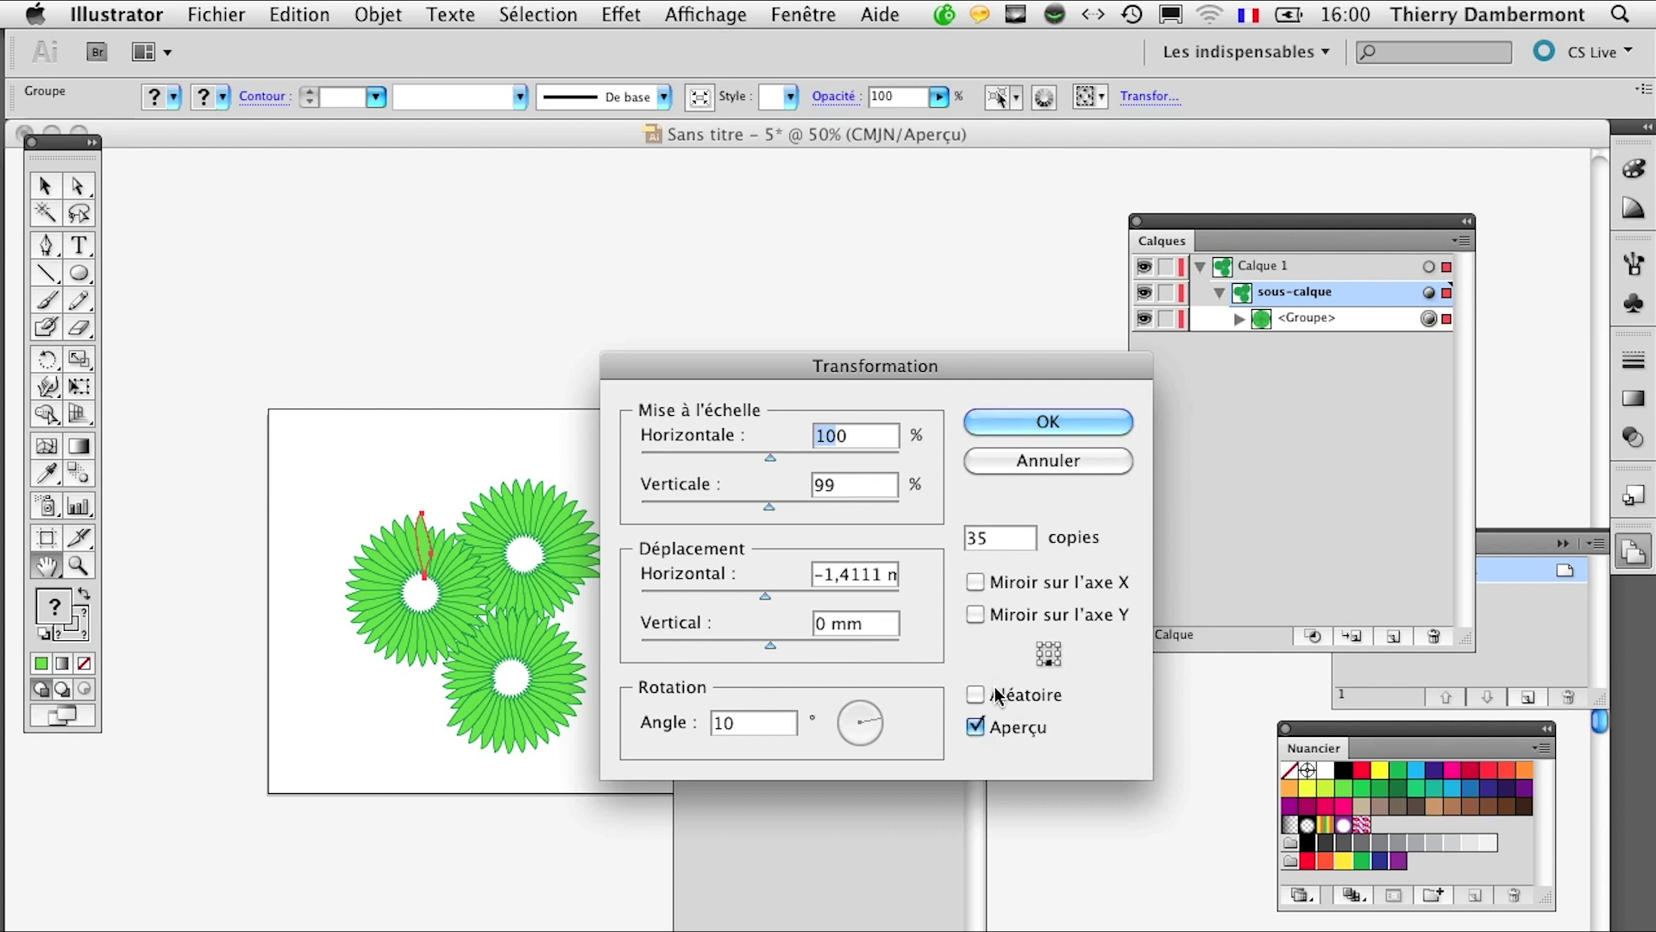
left_click(1020, 426)
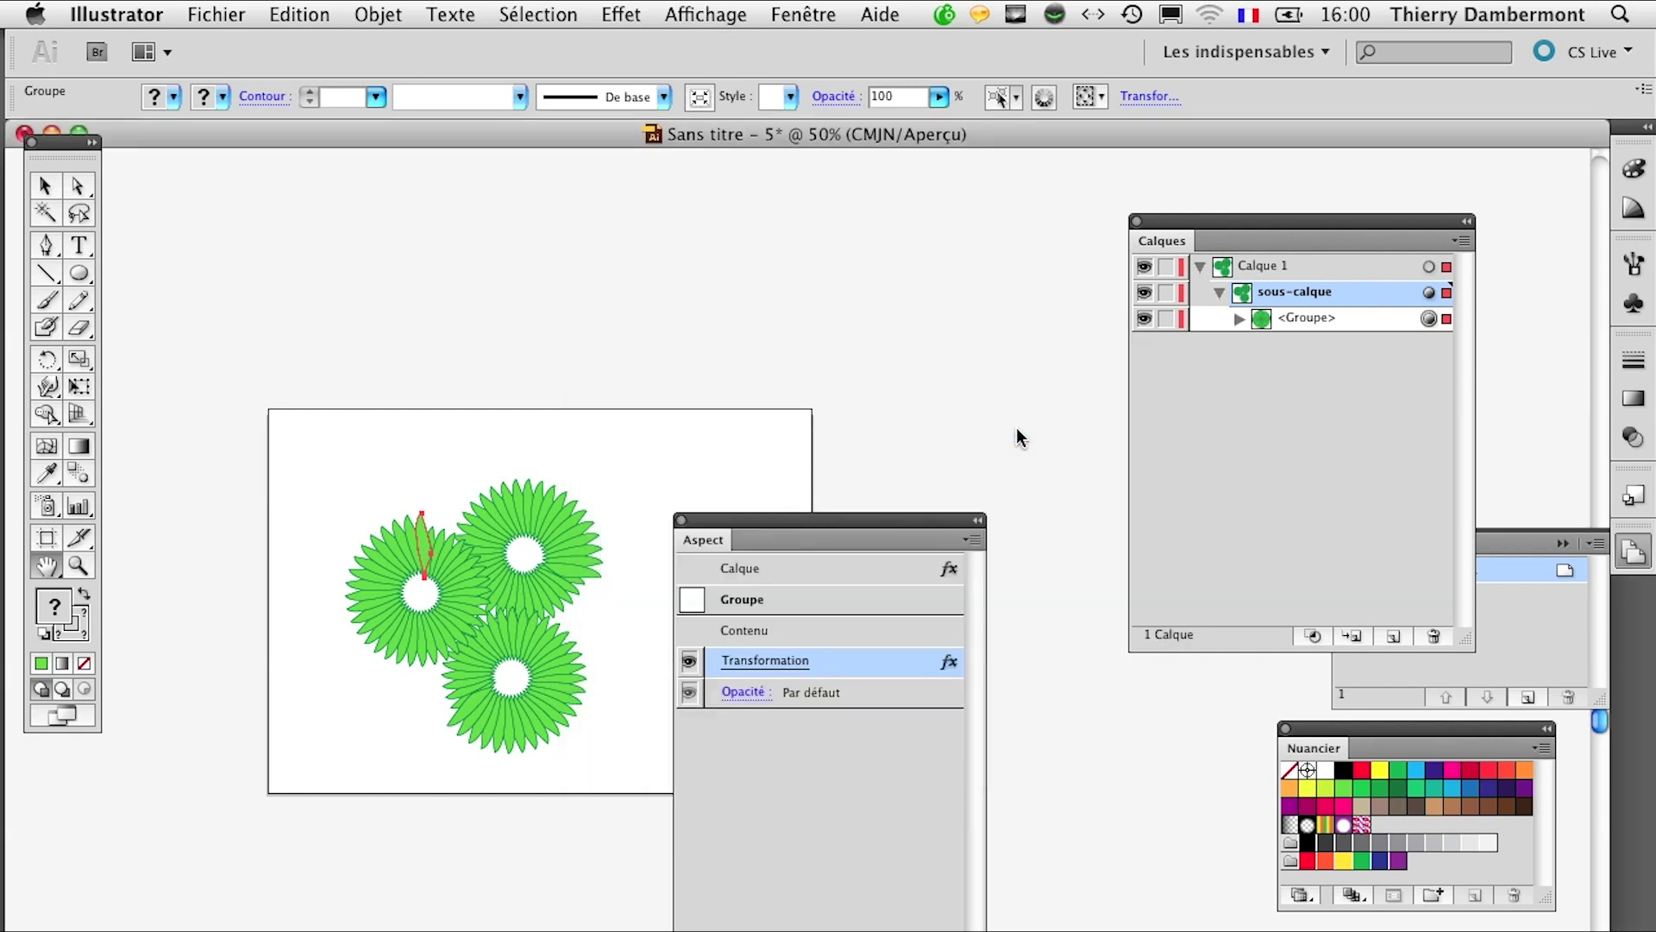
Step: Move the Aspect panel off the artboard so all three flowers are in clear view
scroll(430, 681, "down", 1)
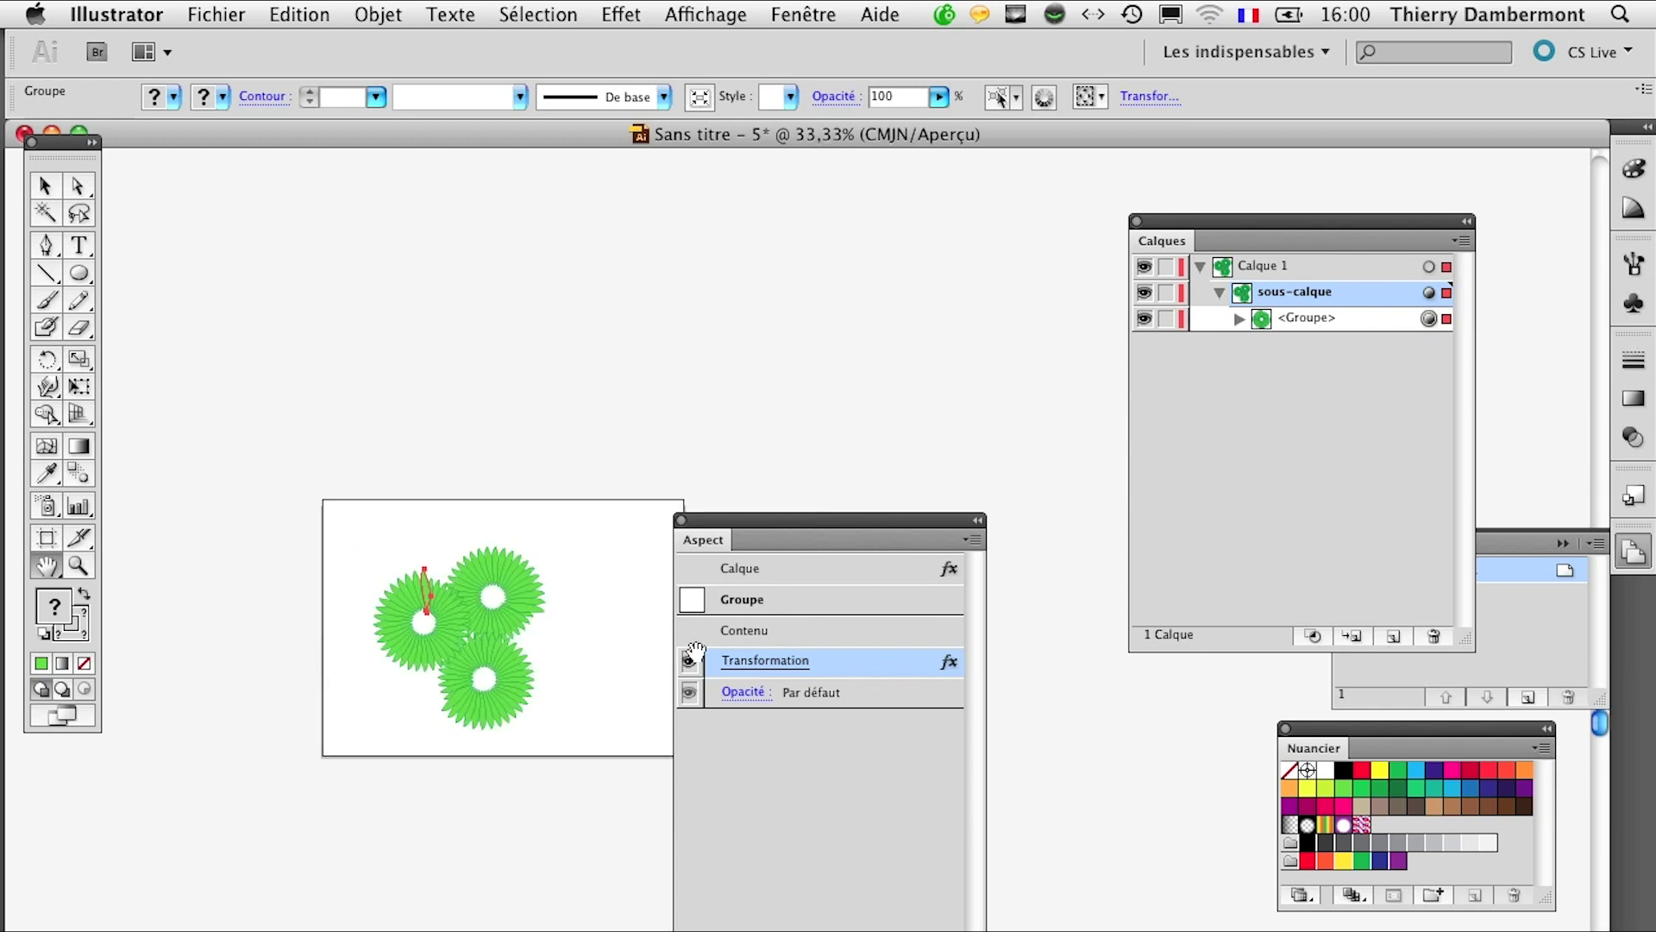
left_click_drag(784, 517, 896, 624)
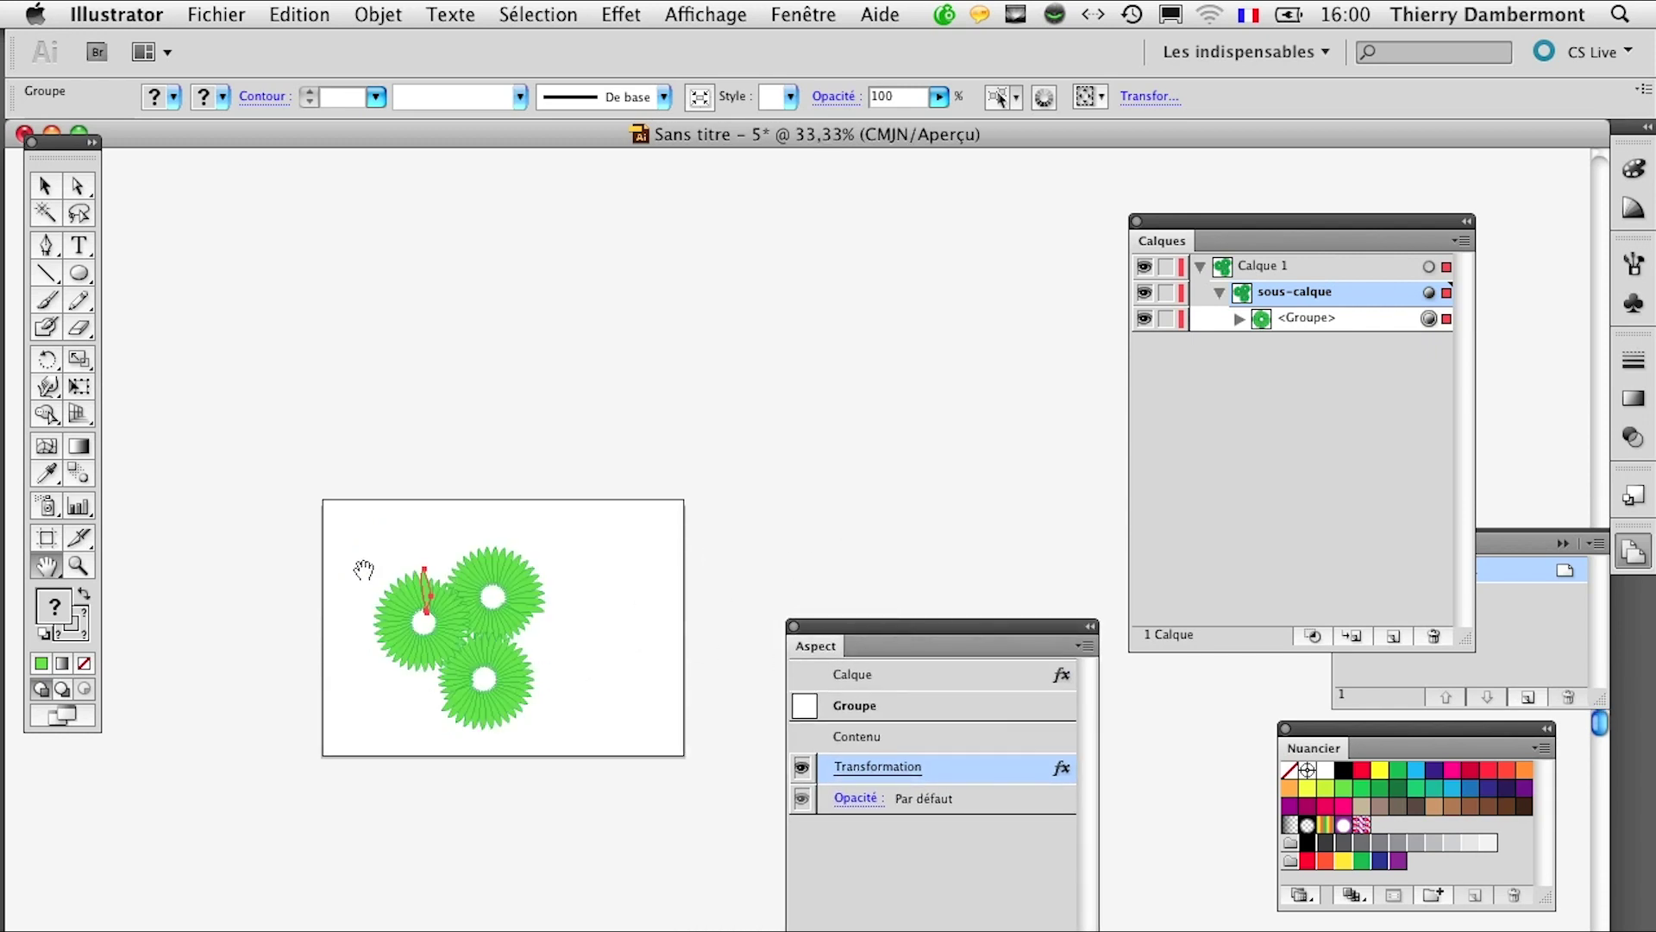
left_click_drag(363, 570, 242, 325)
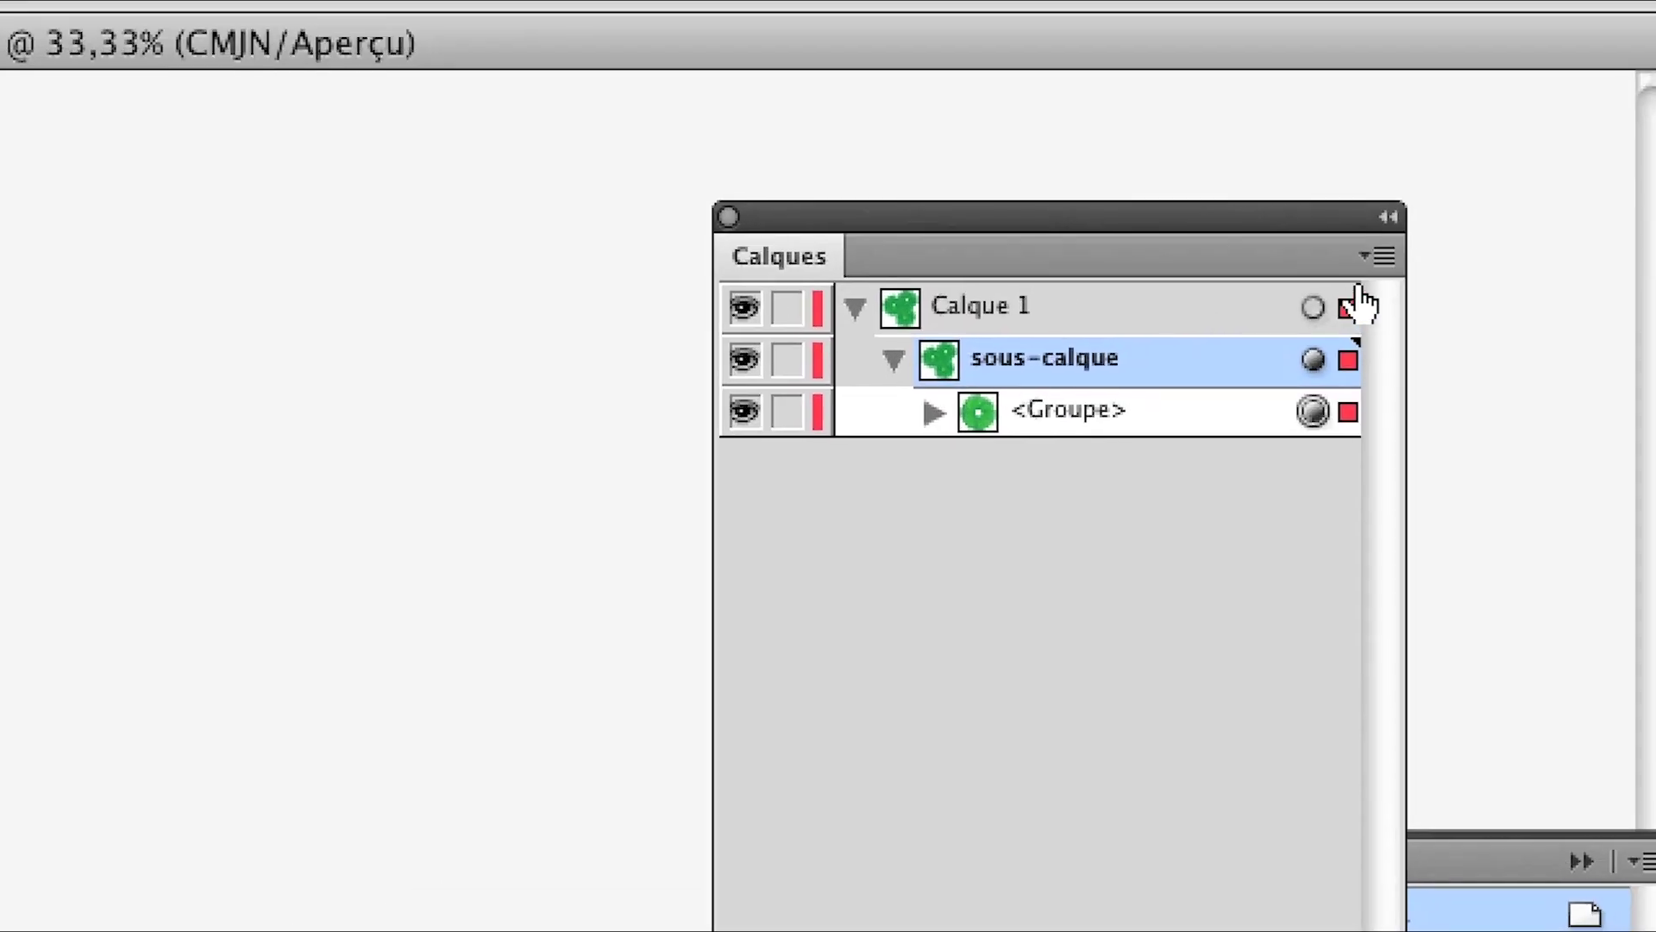
Step: Create a sub-layer inside Calque 1 named "sous-calque de niveau supérieur"
left_click(1233, 307)
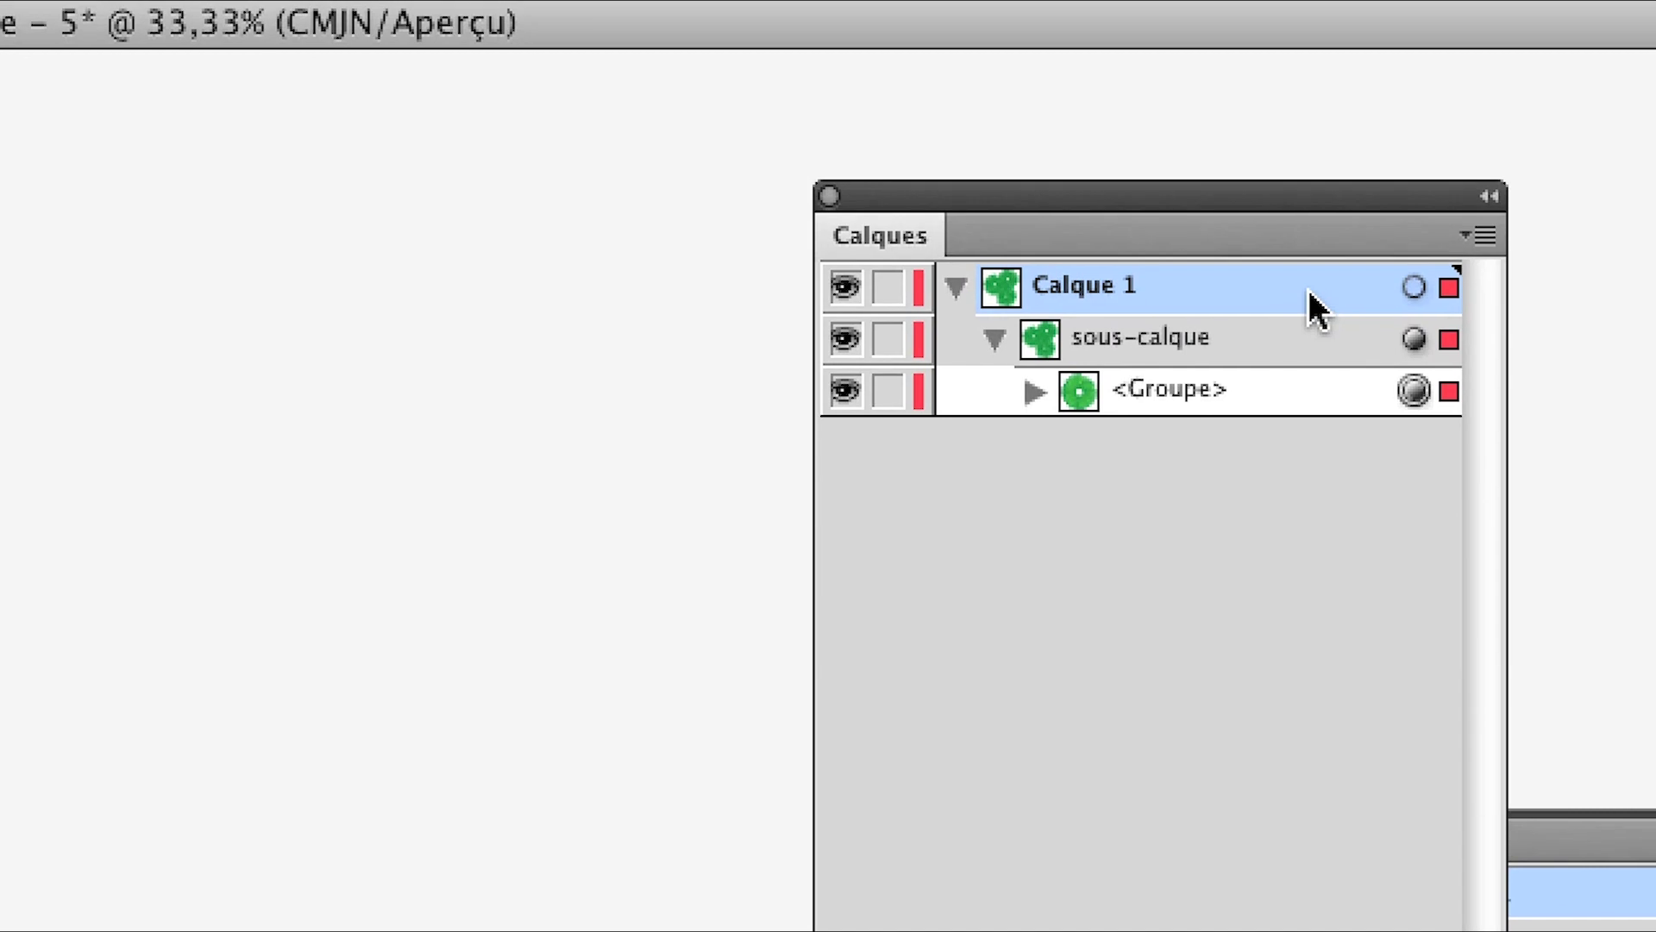
left_click(1483, 235)
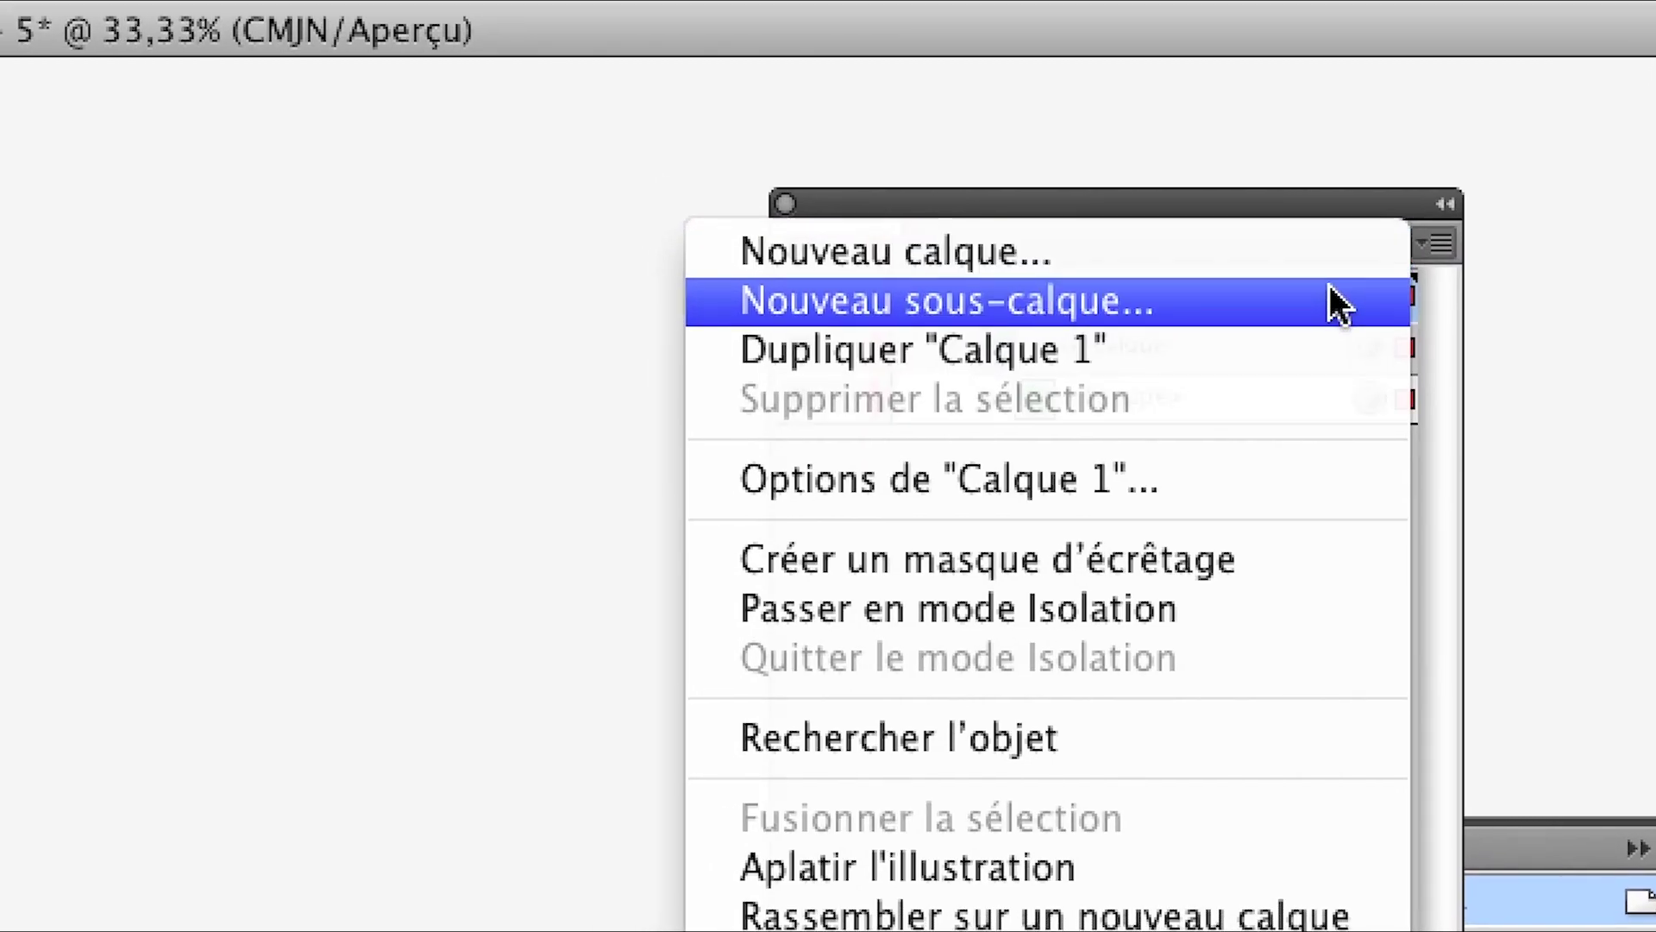
left_click(1329, 289)
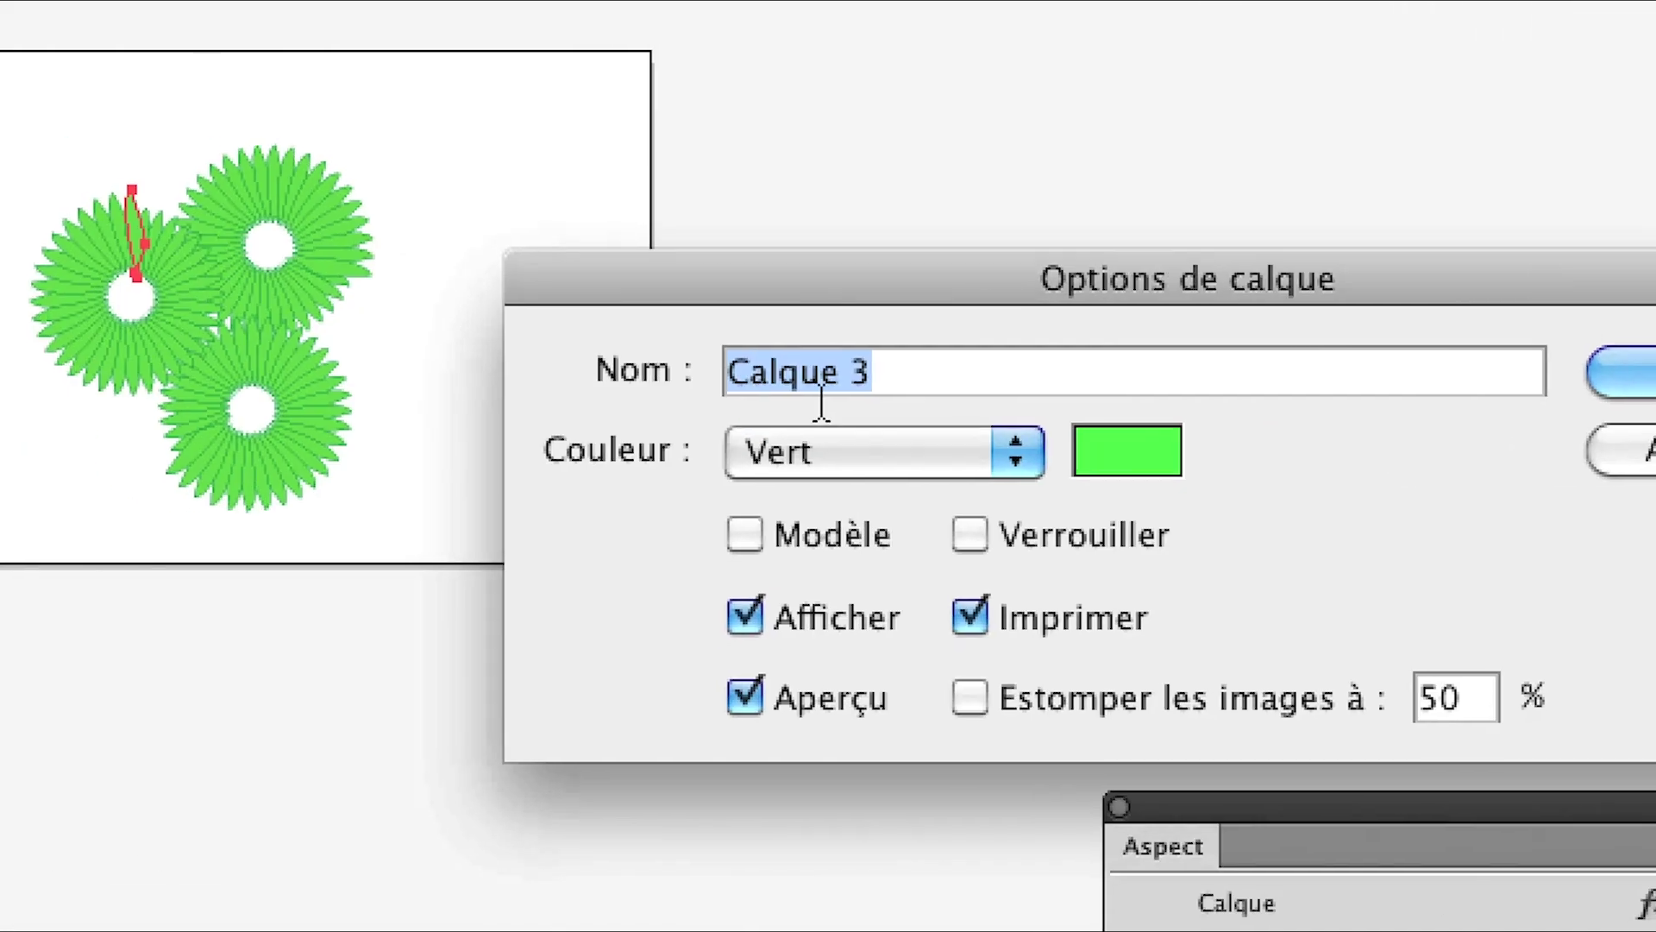
type("sous-ca")
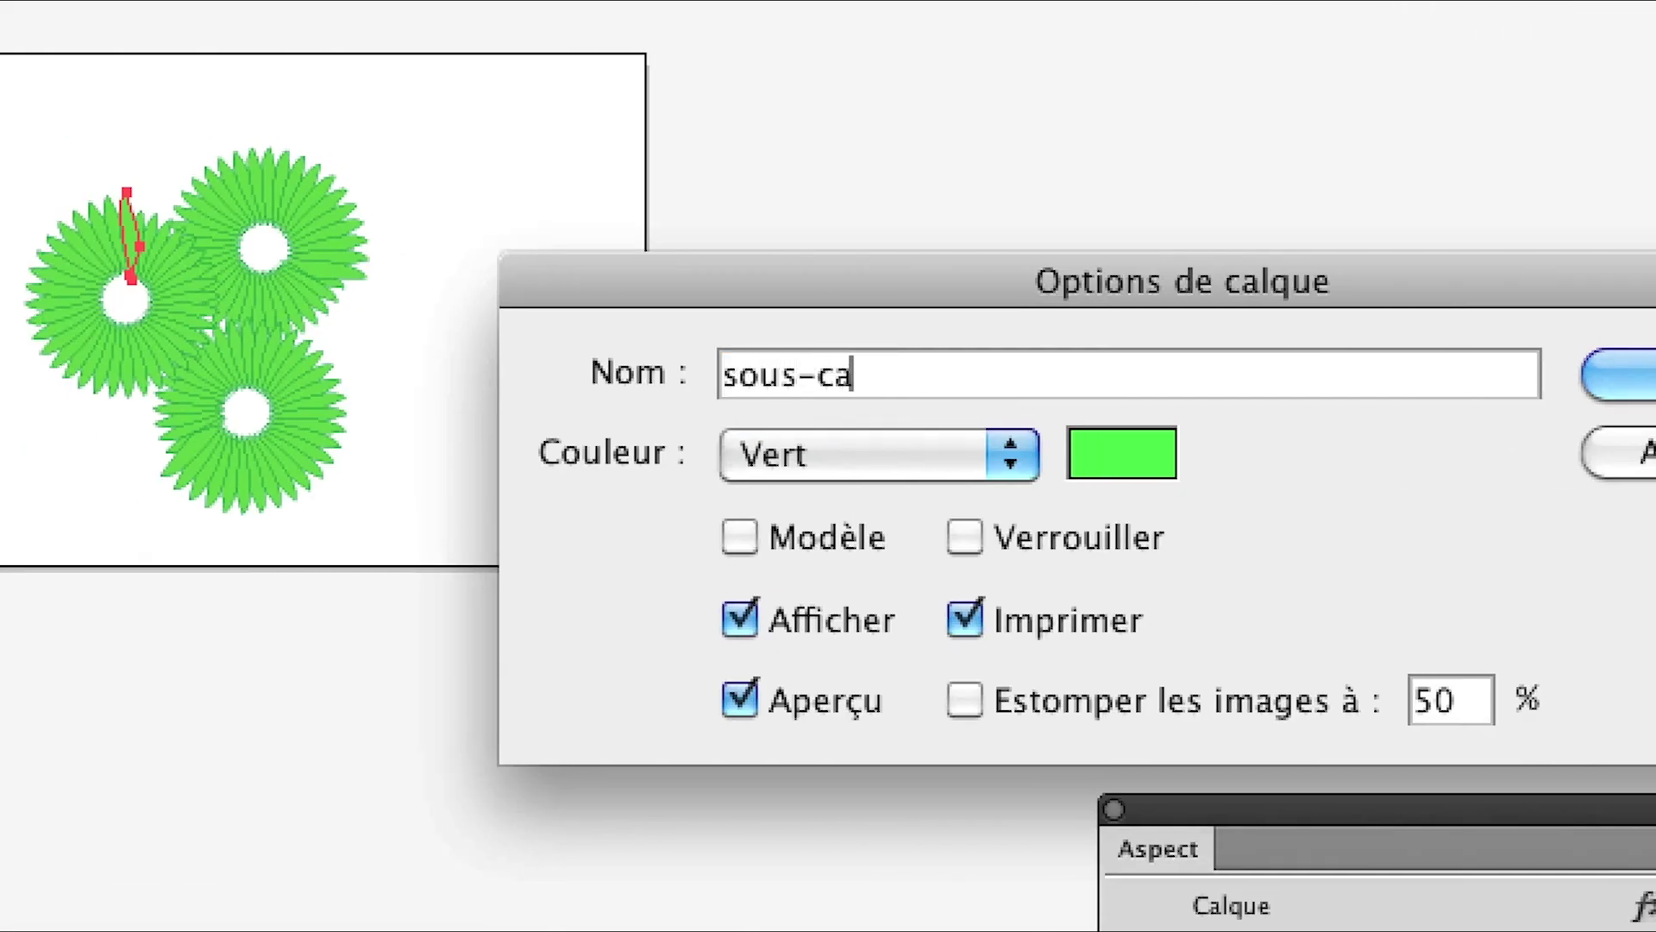
type("lque de niveau soupérieur")
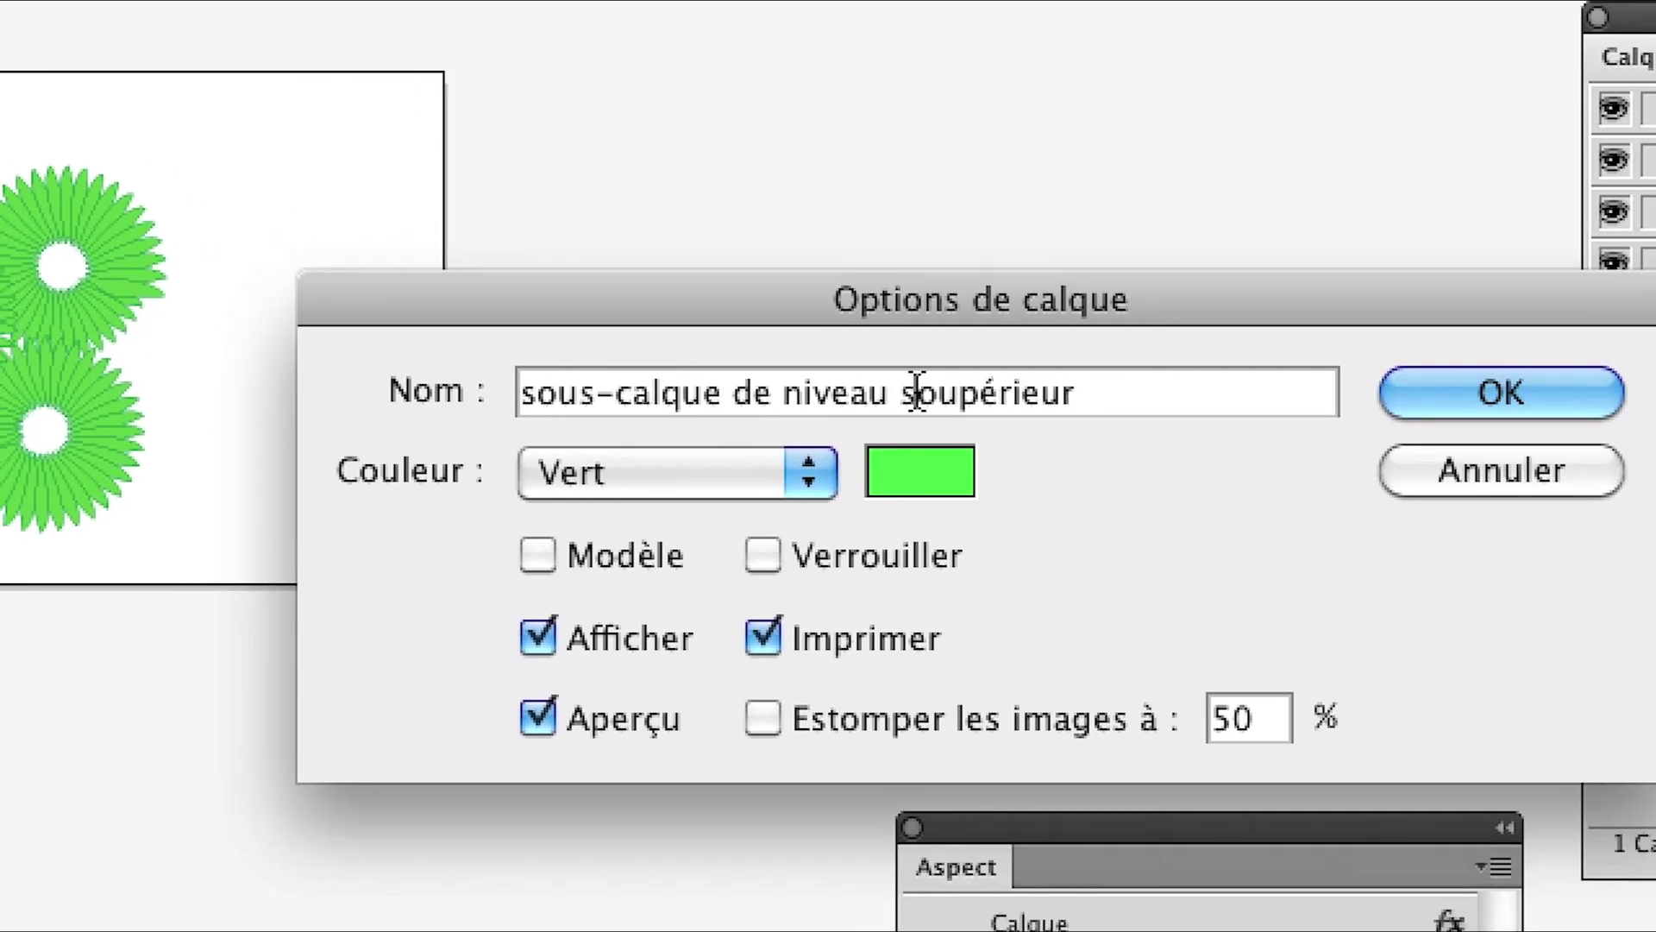
left_click(917, 393)
key("Delete")
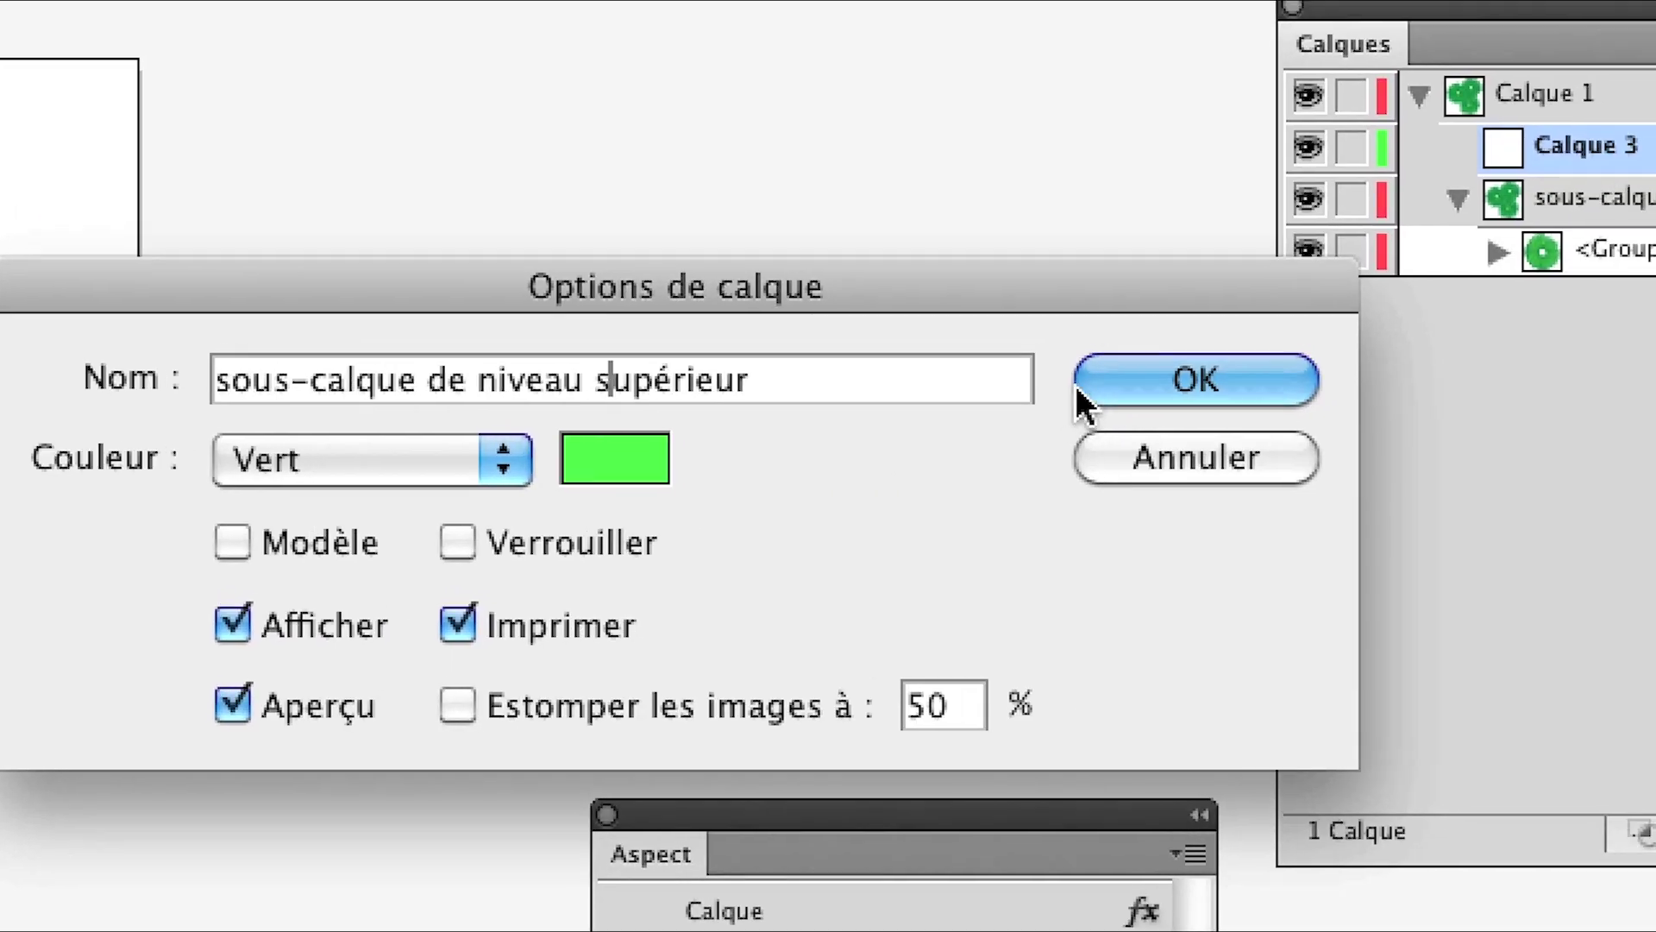
left_click(1085, 386)
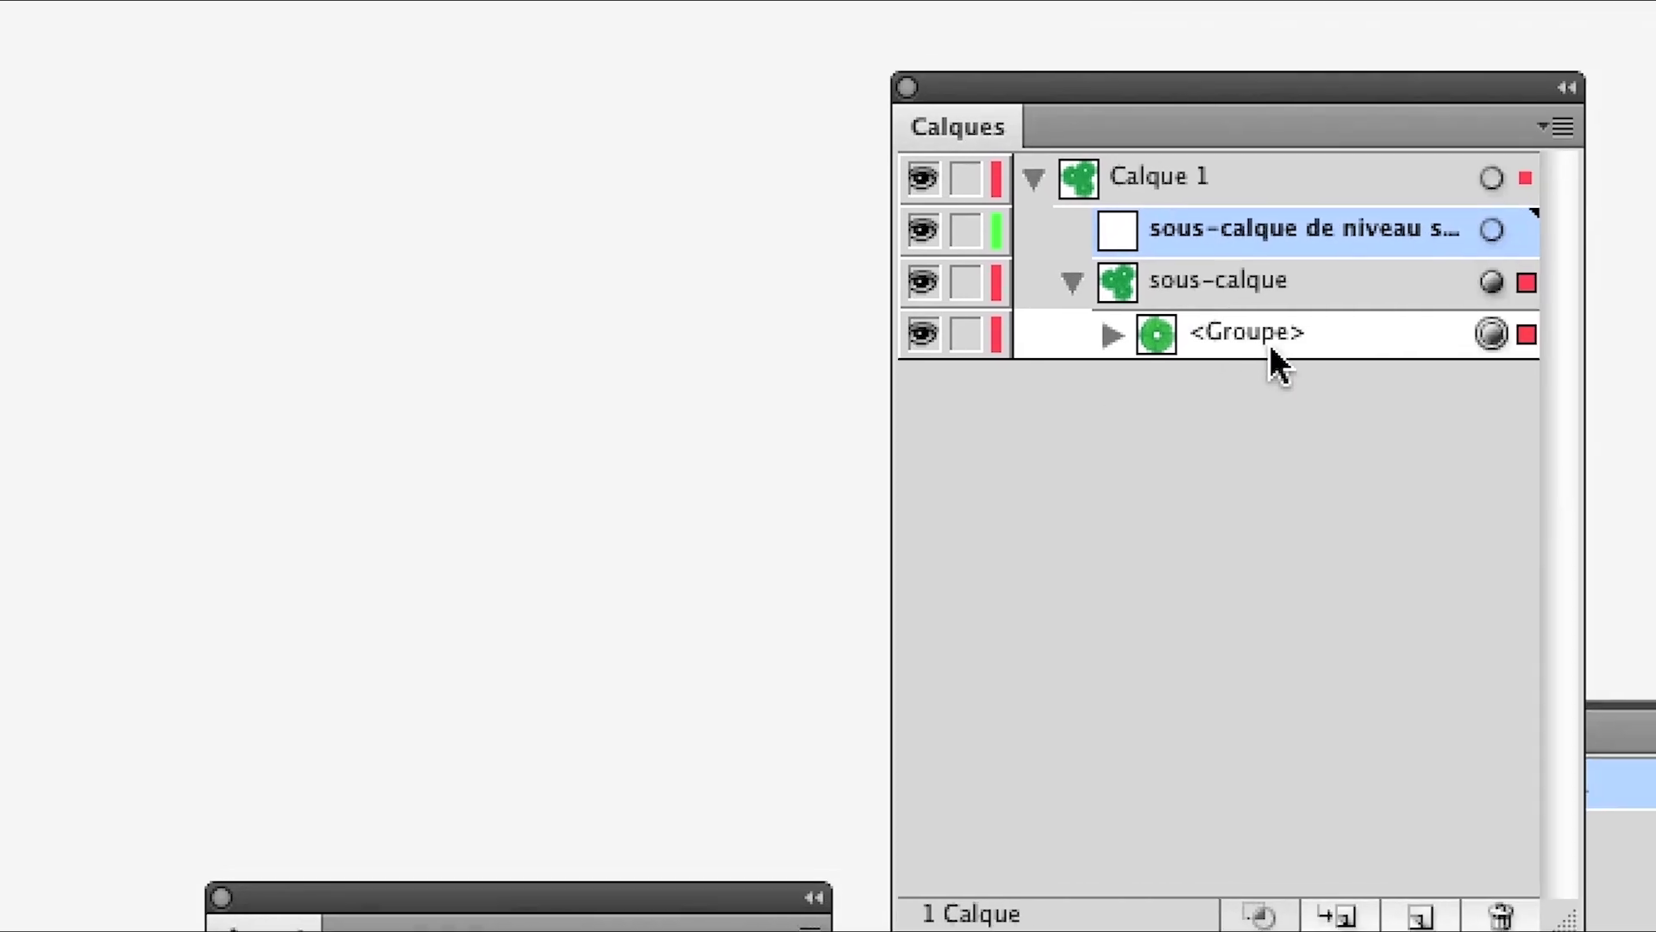
Step: Nest the existing sous-calque inside the new upper-level sub-layer and expand it to show its group
left_click(1085, 324)
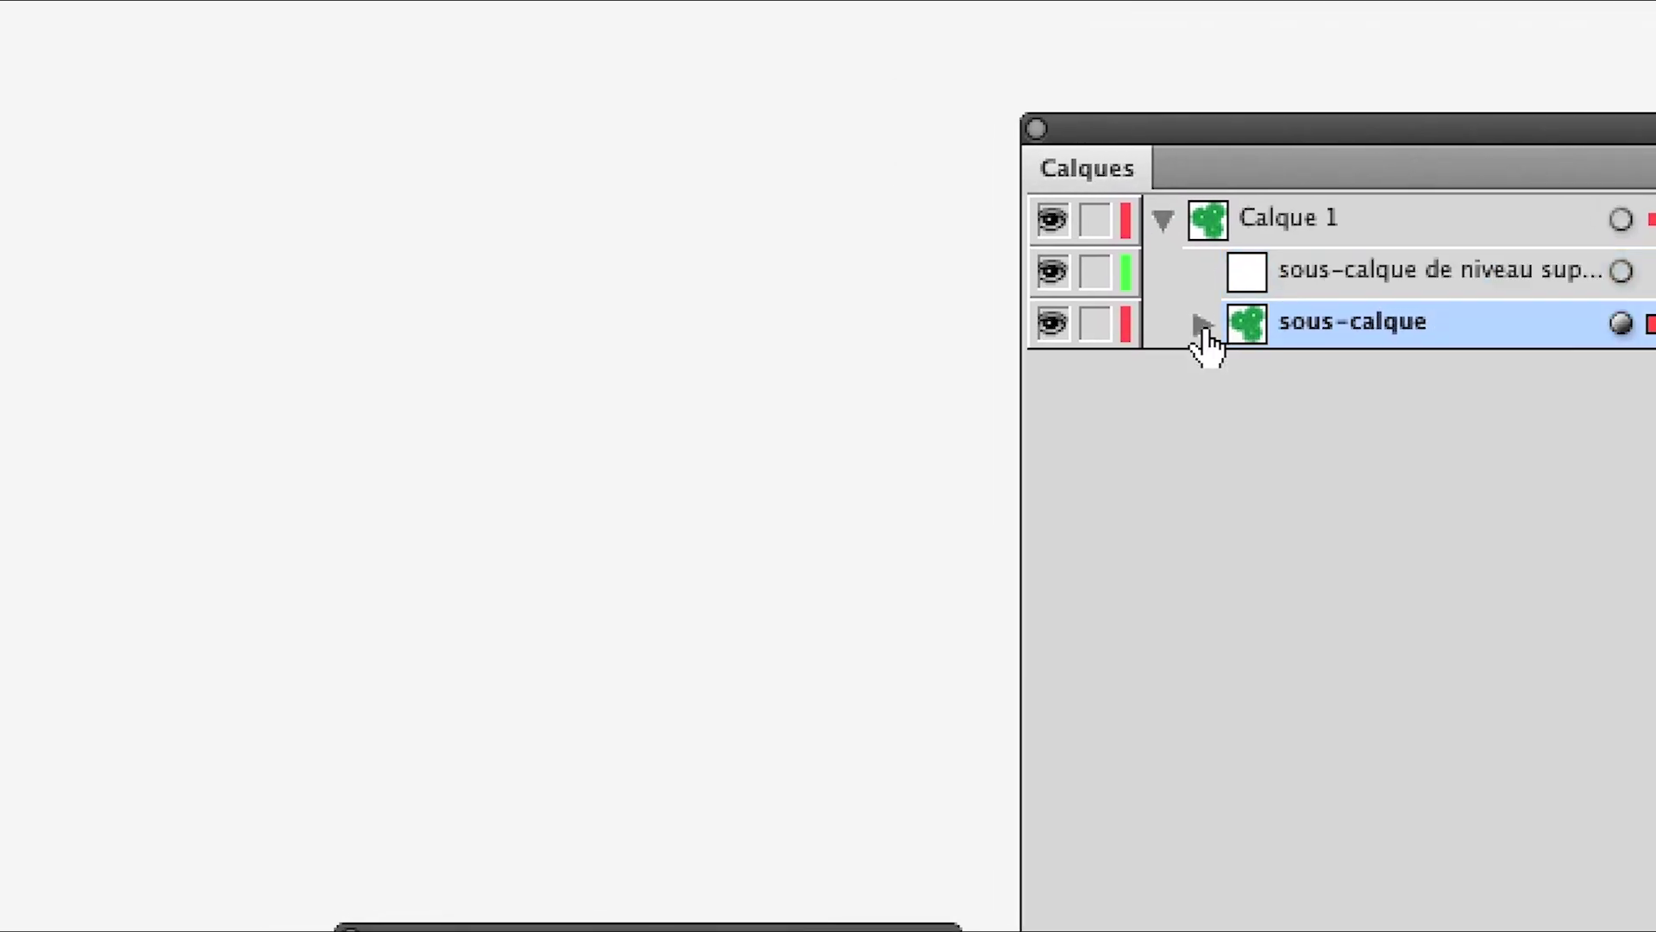
mouse_move(1240, 323)
left_mouse_down()
mouse_move(1223, 303)
mouse_move(1242, 298)
left_mouse_up()
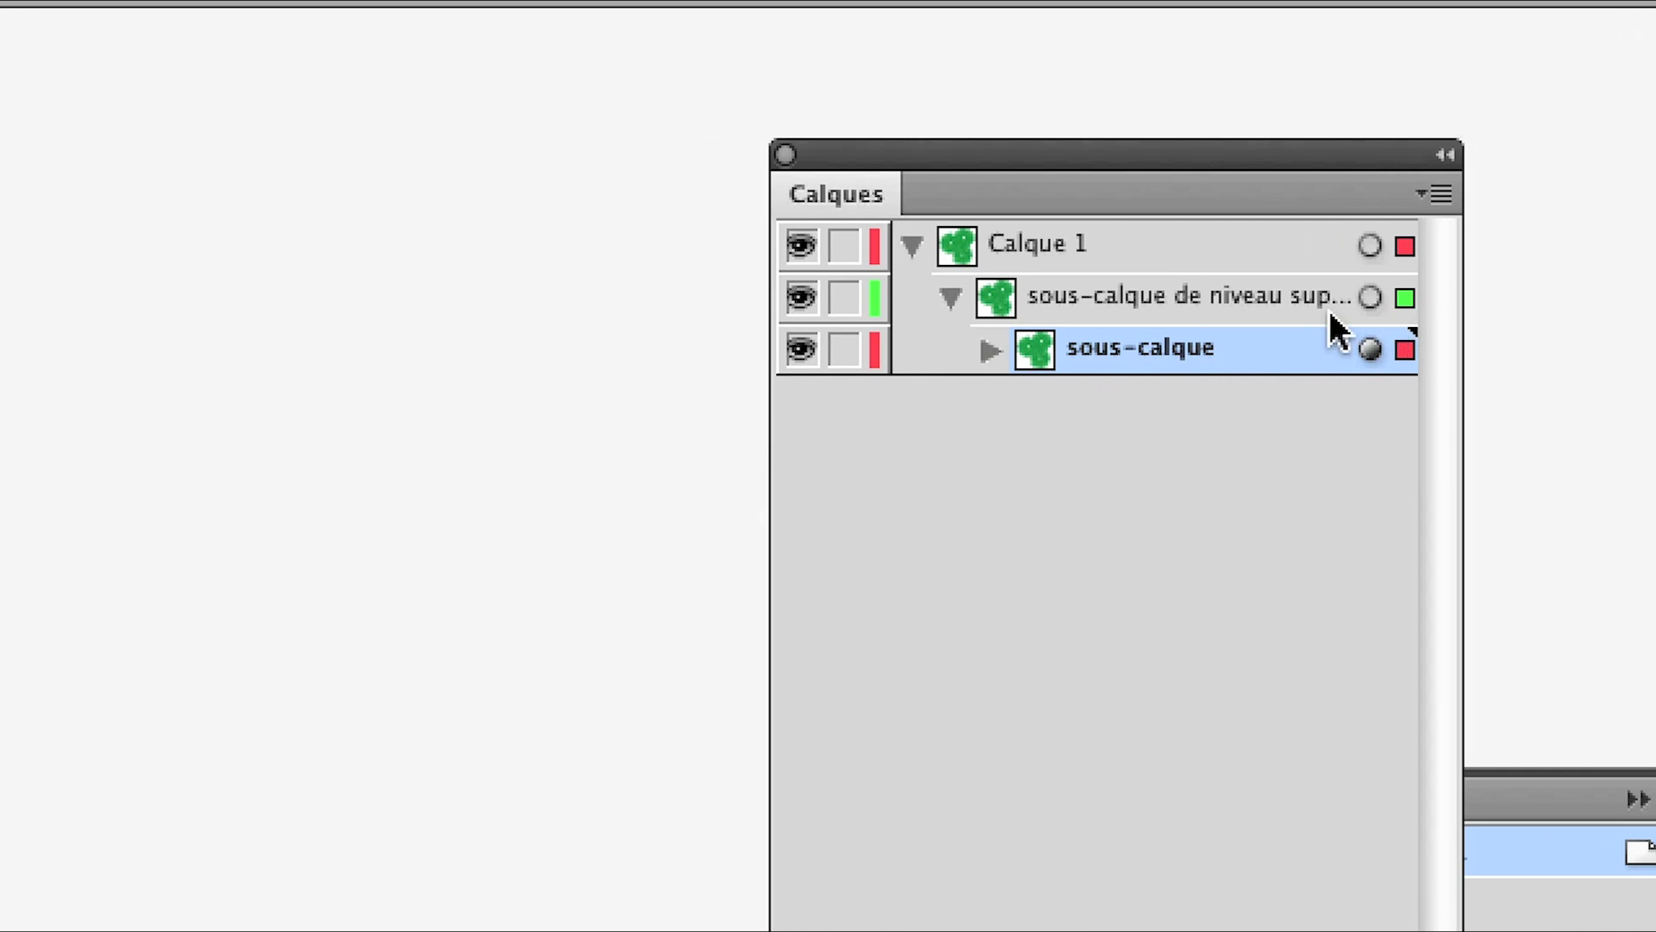
left_click(990, 349)
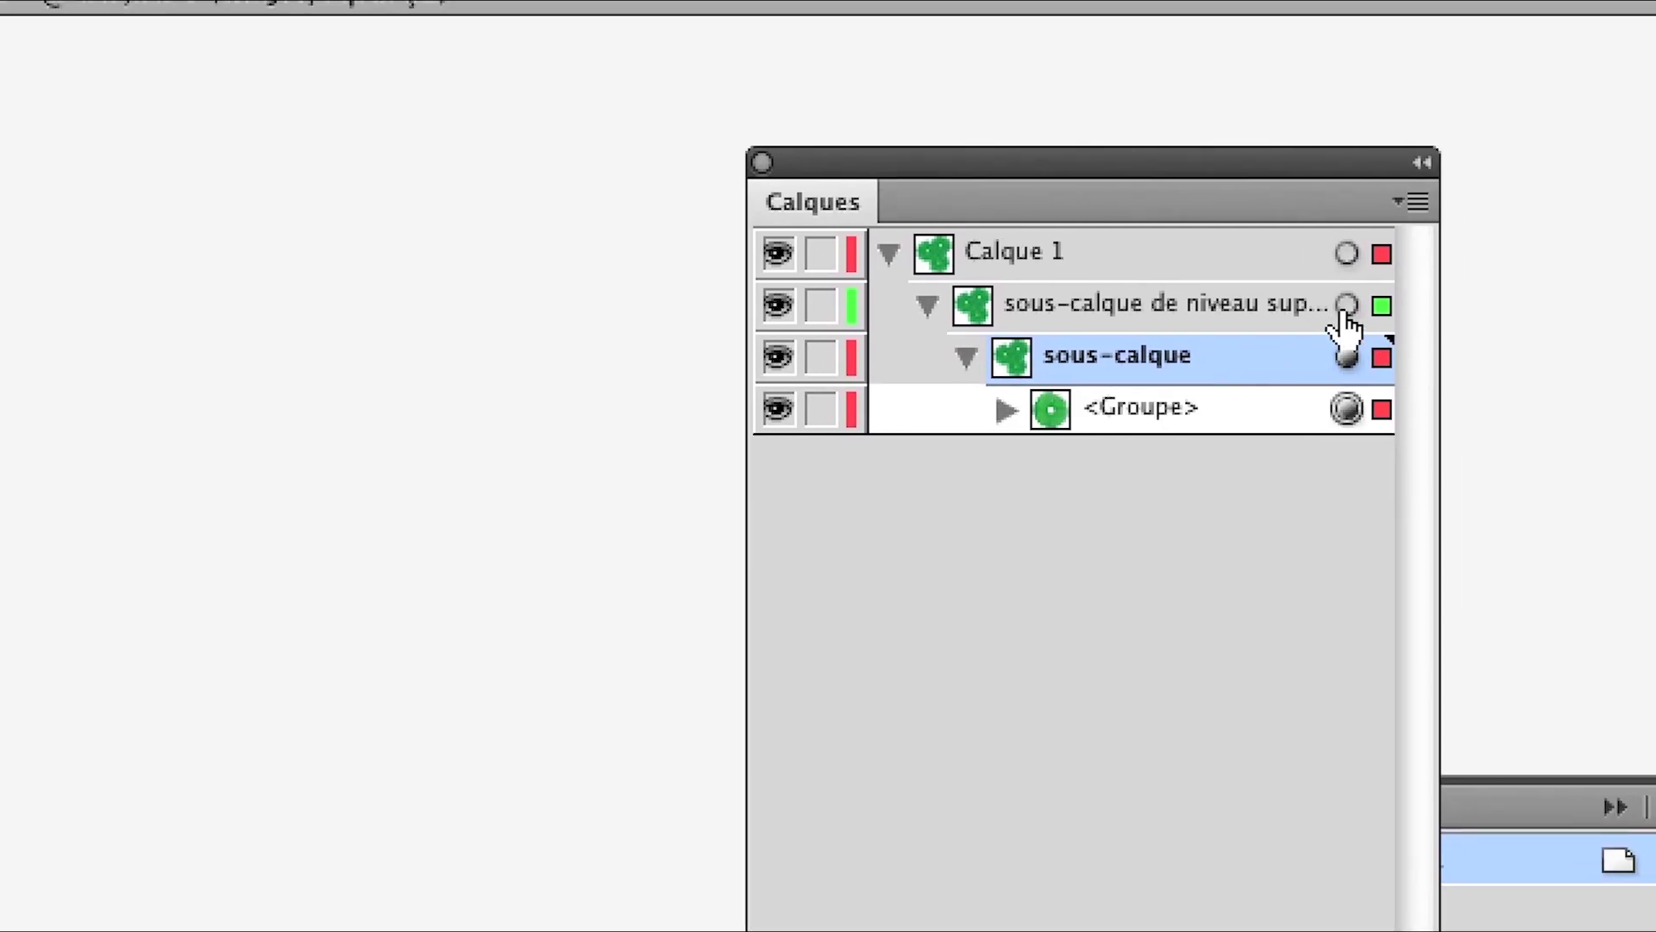
Step: Target the upper-level sub-layer and start a Transformation effect with 5 copies, a 332° rotation and preview enabled
left_click(1345, 308)
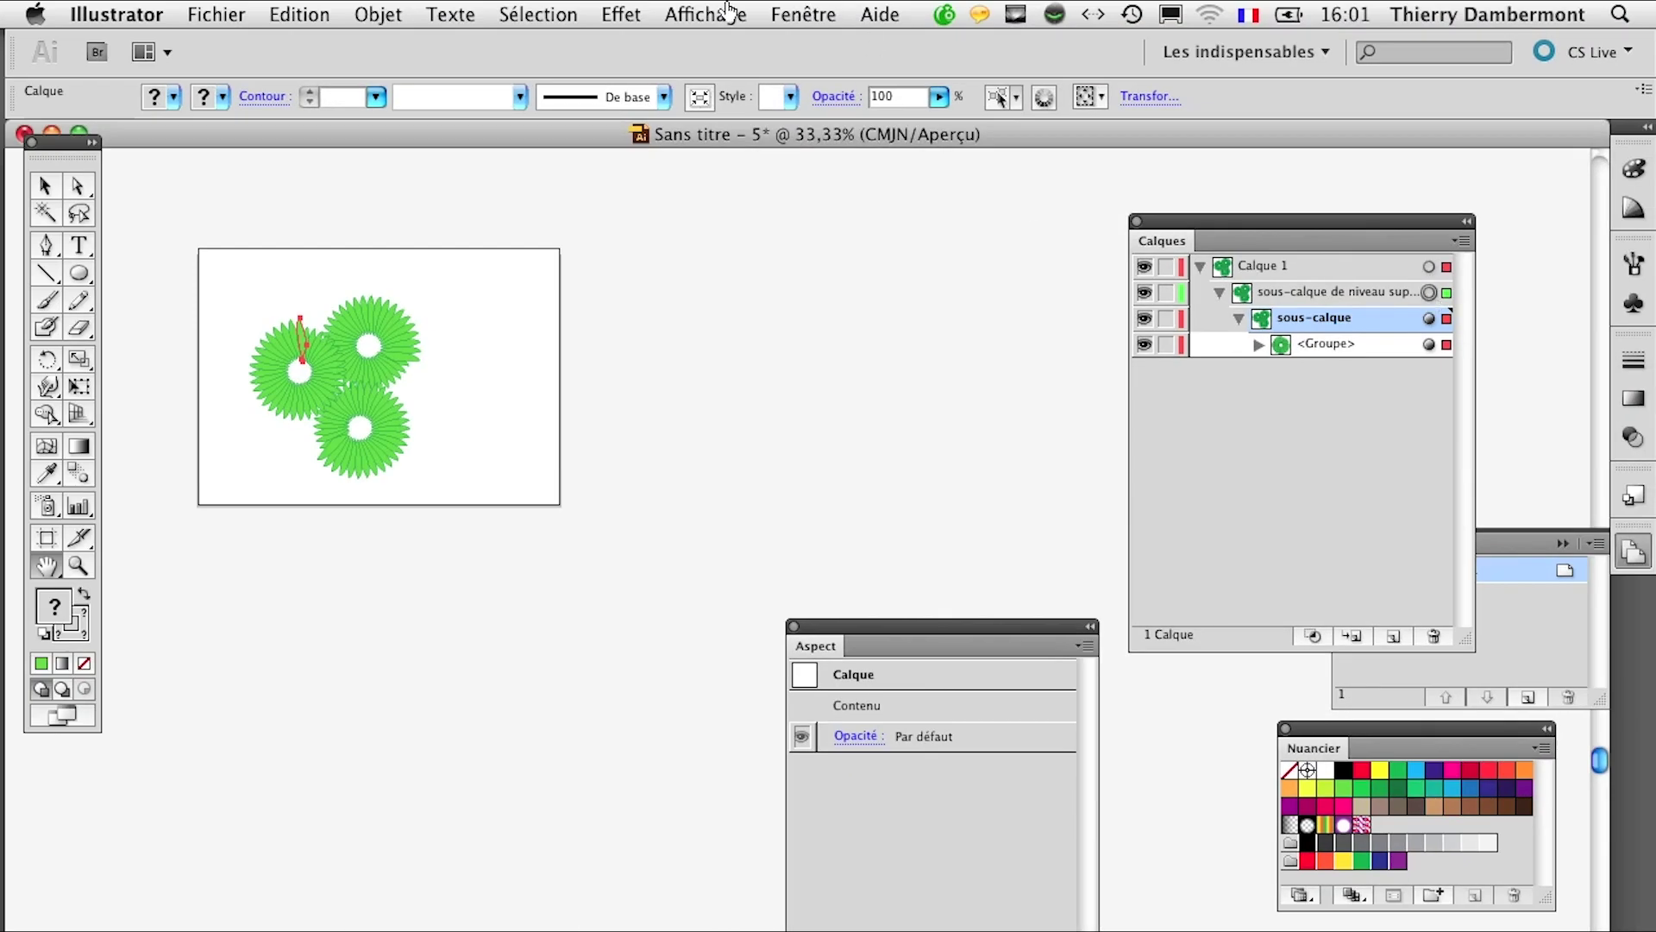
left_click(621, 15)
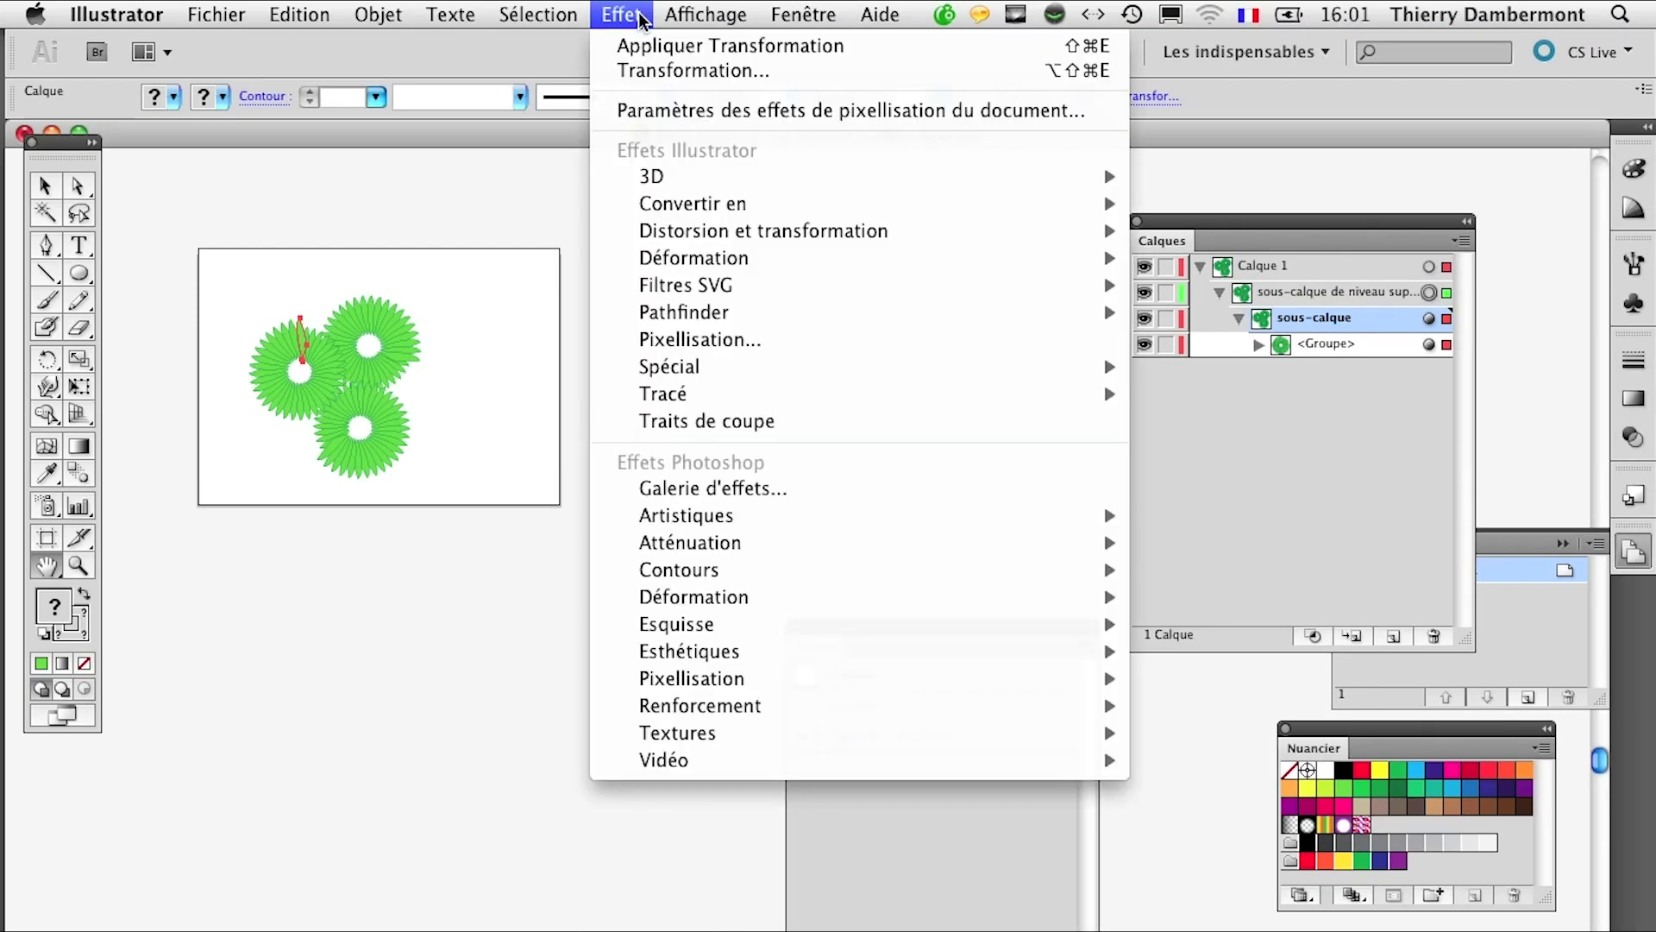
mouse_move(992, 231)
left_click(1228, 353)
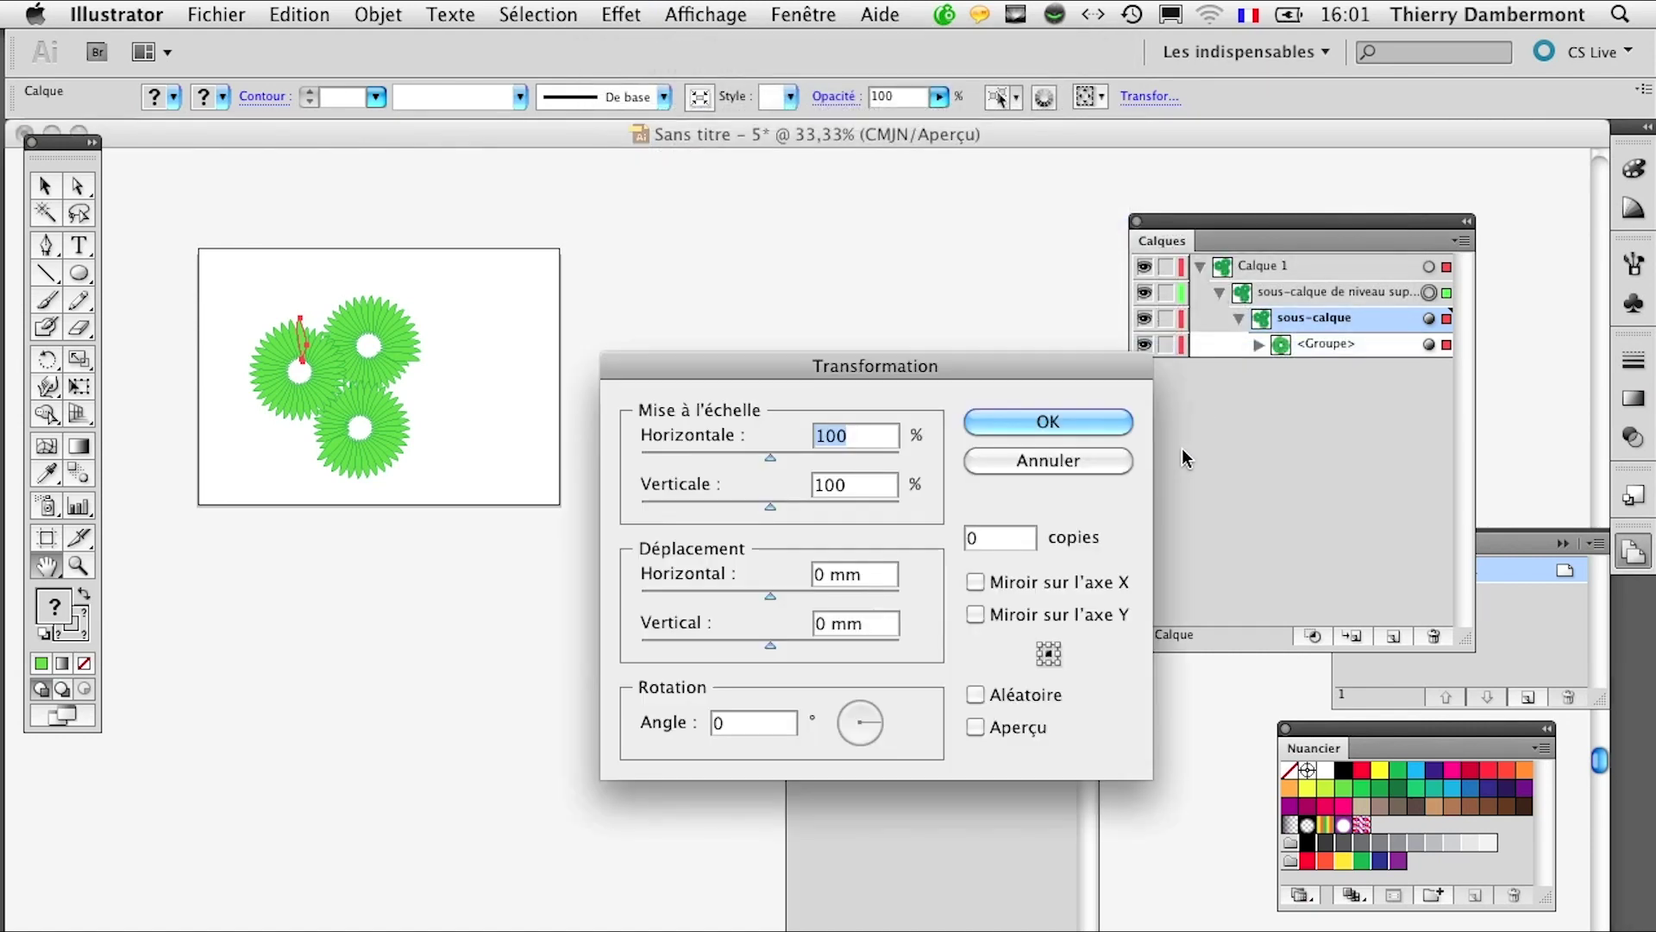
left_click(1007, 539)
type("5")
key("Tab")
left_click(1007, 727)
left_click(878, 732)
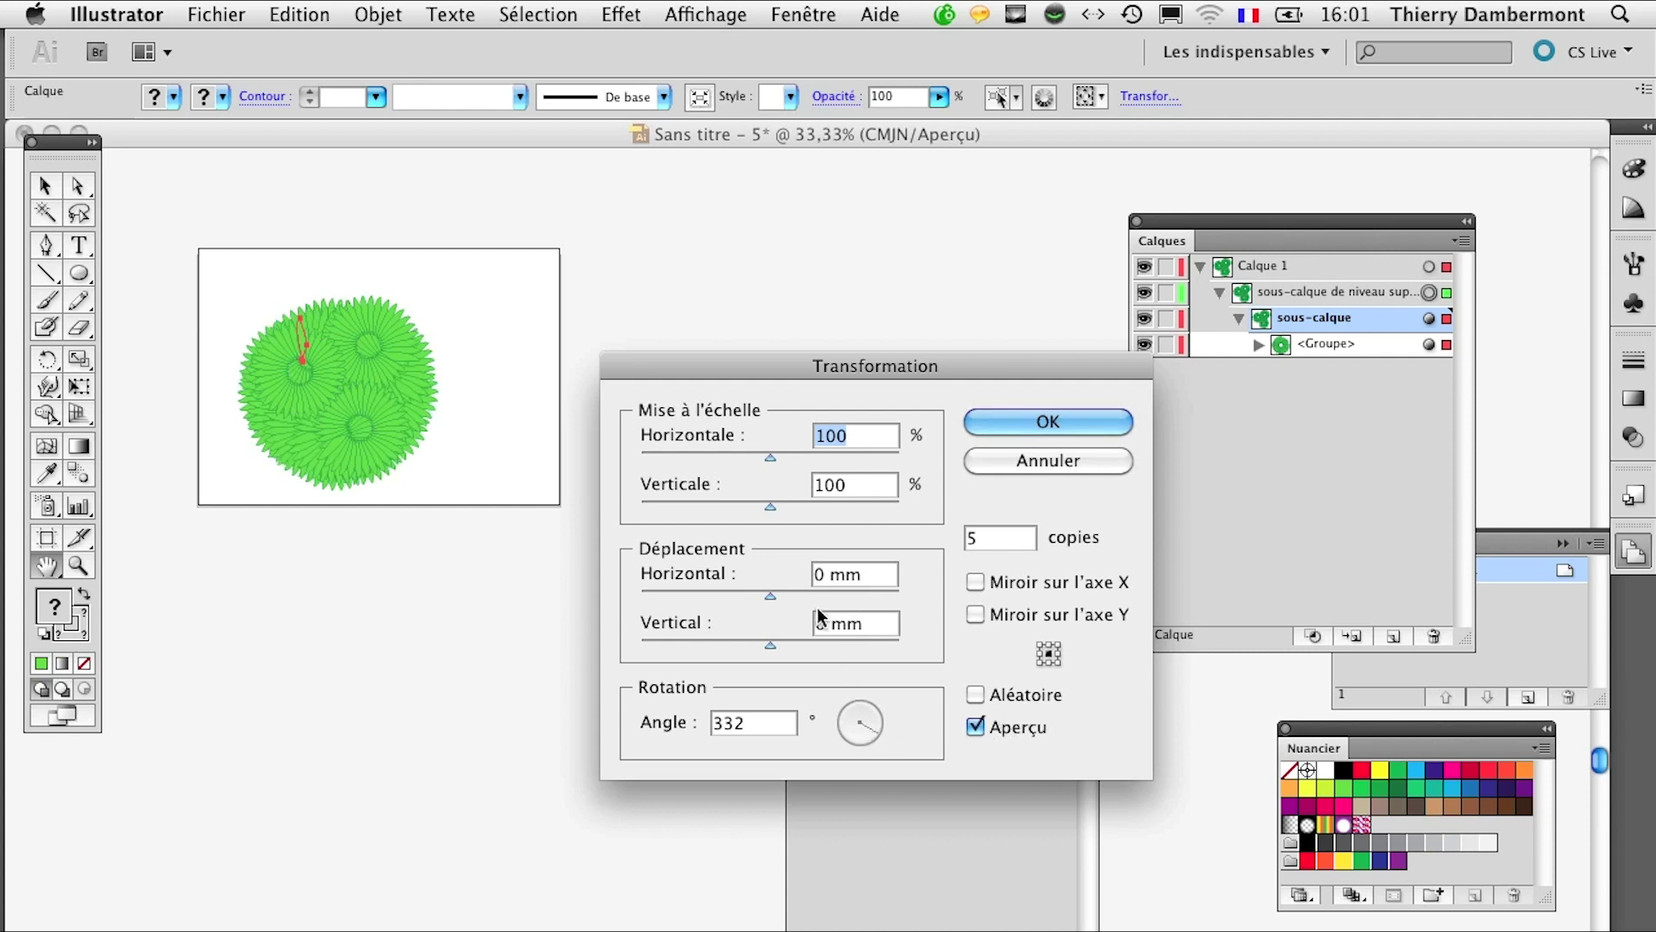
Step: Set the effect's displacement to 120 mm horizontally and vertically, set its rotation to 201°, and apply it
left_click_drag(770, 595, 825, 645)
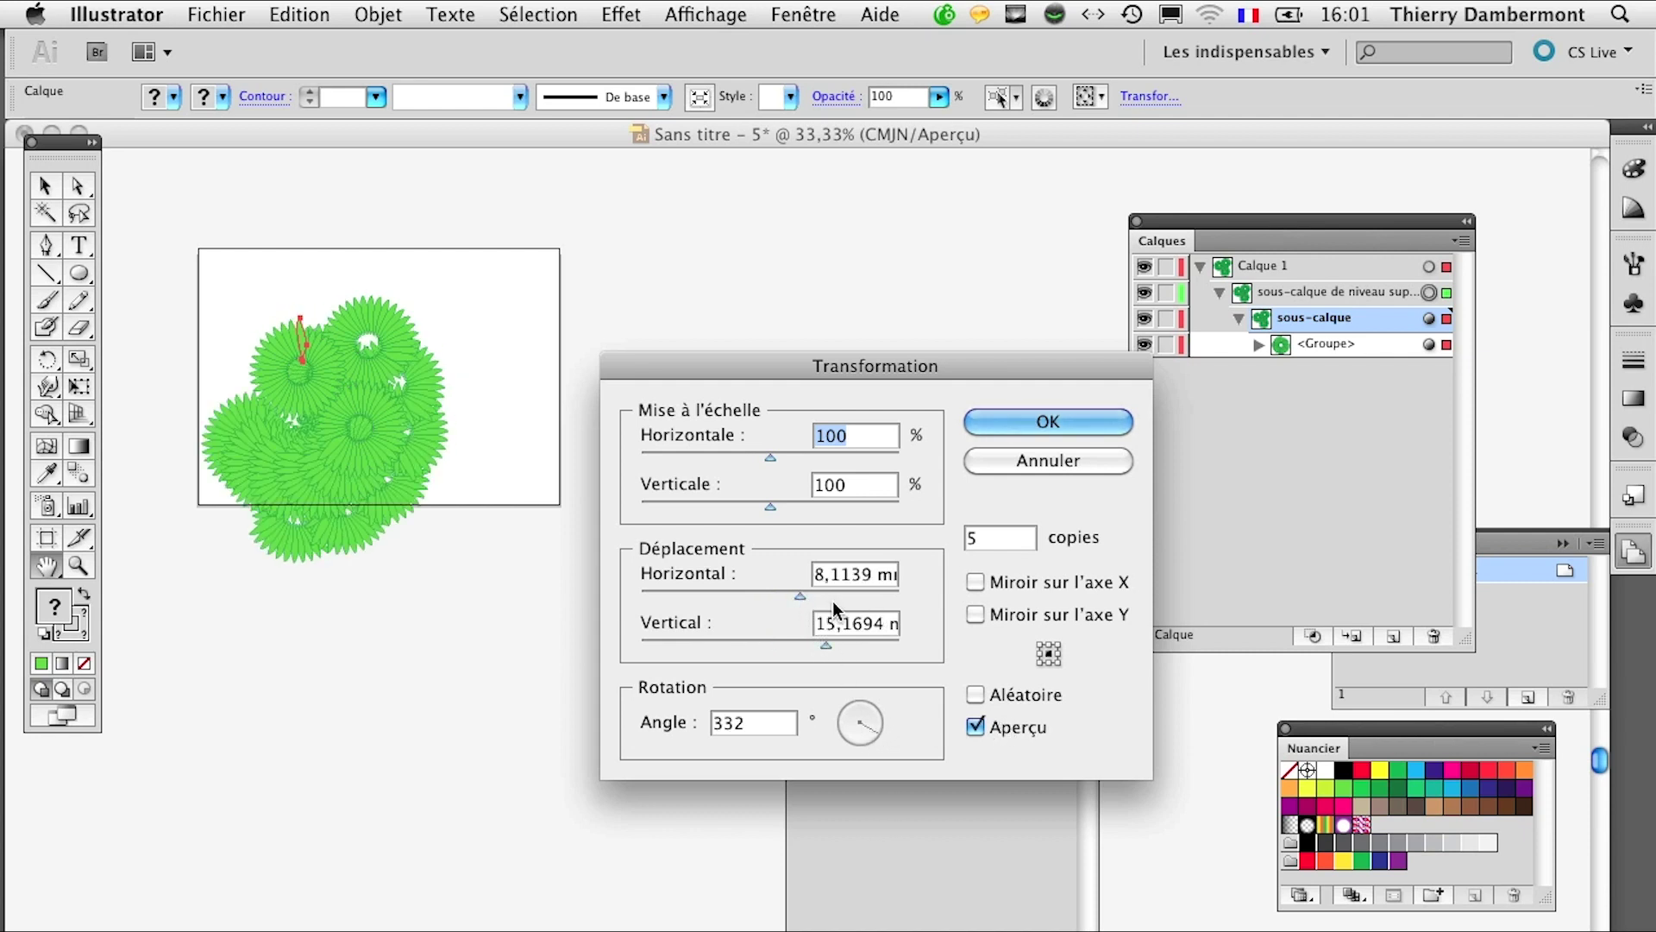
left_click(833, 574)
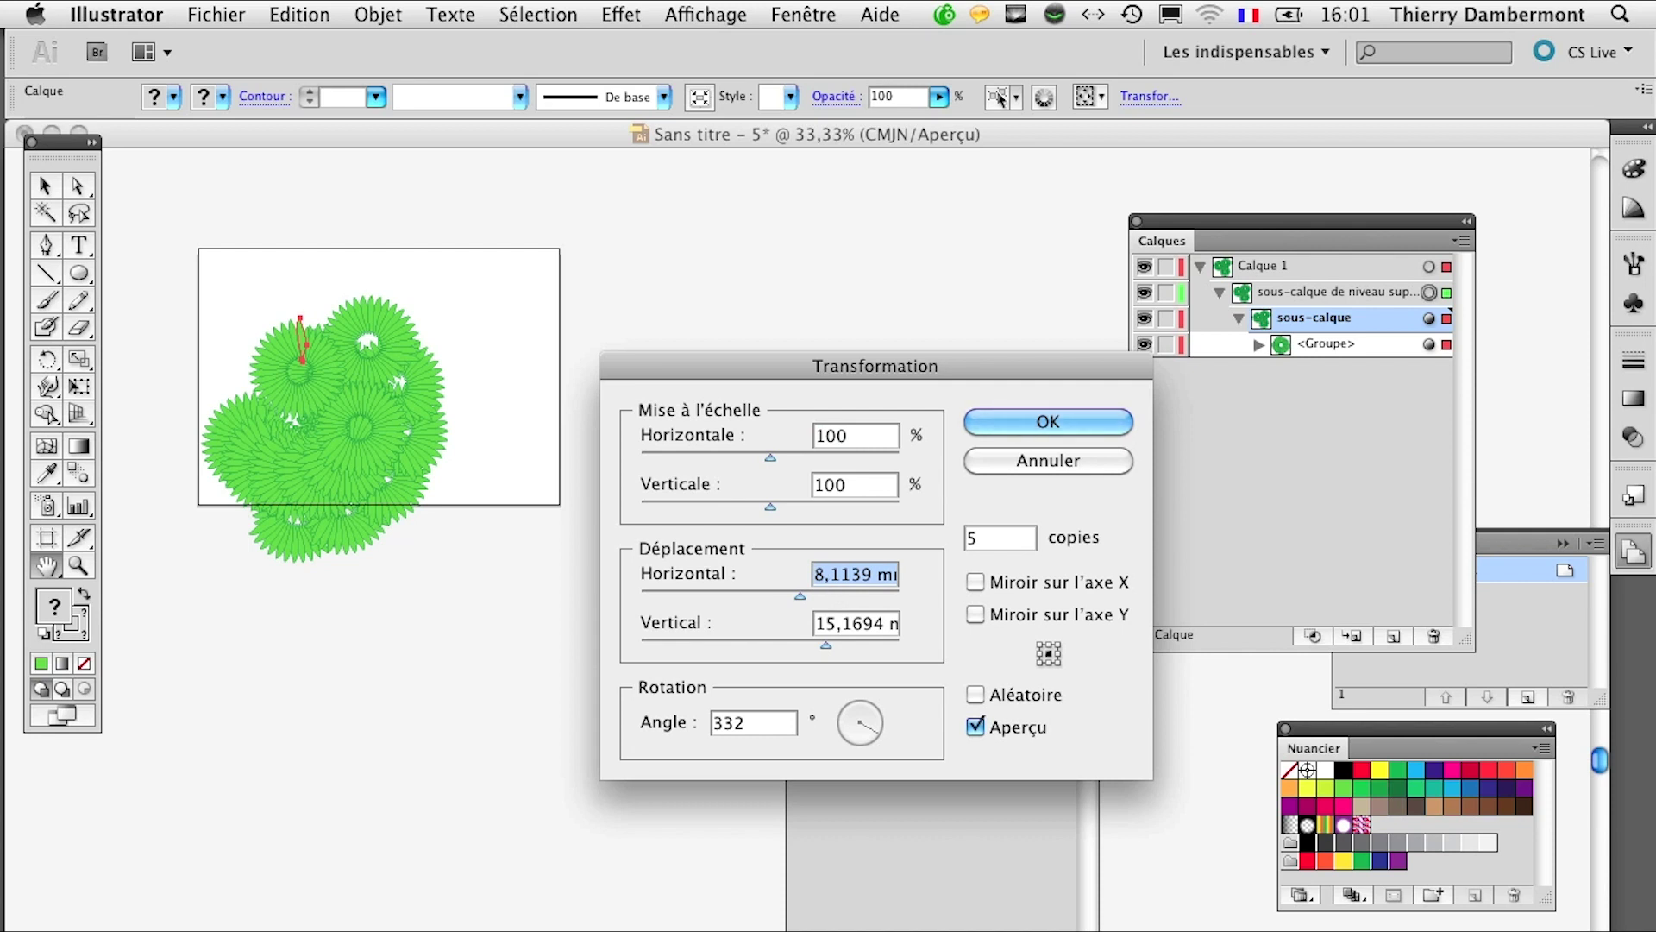
type("120")
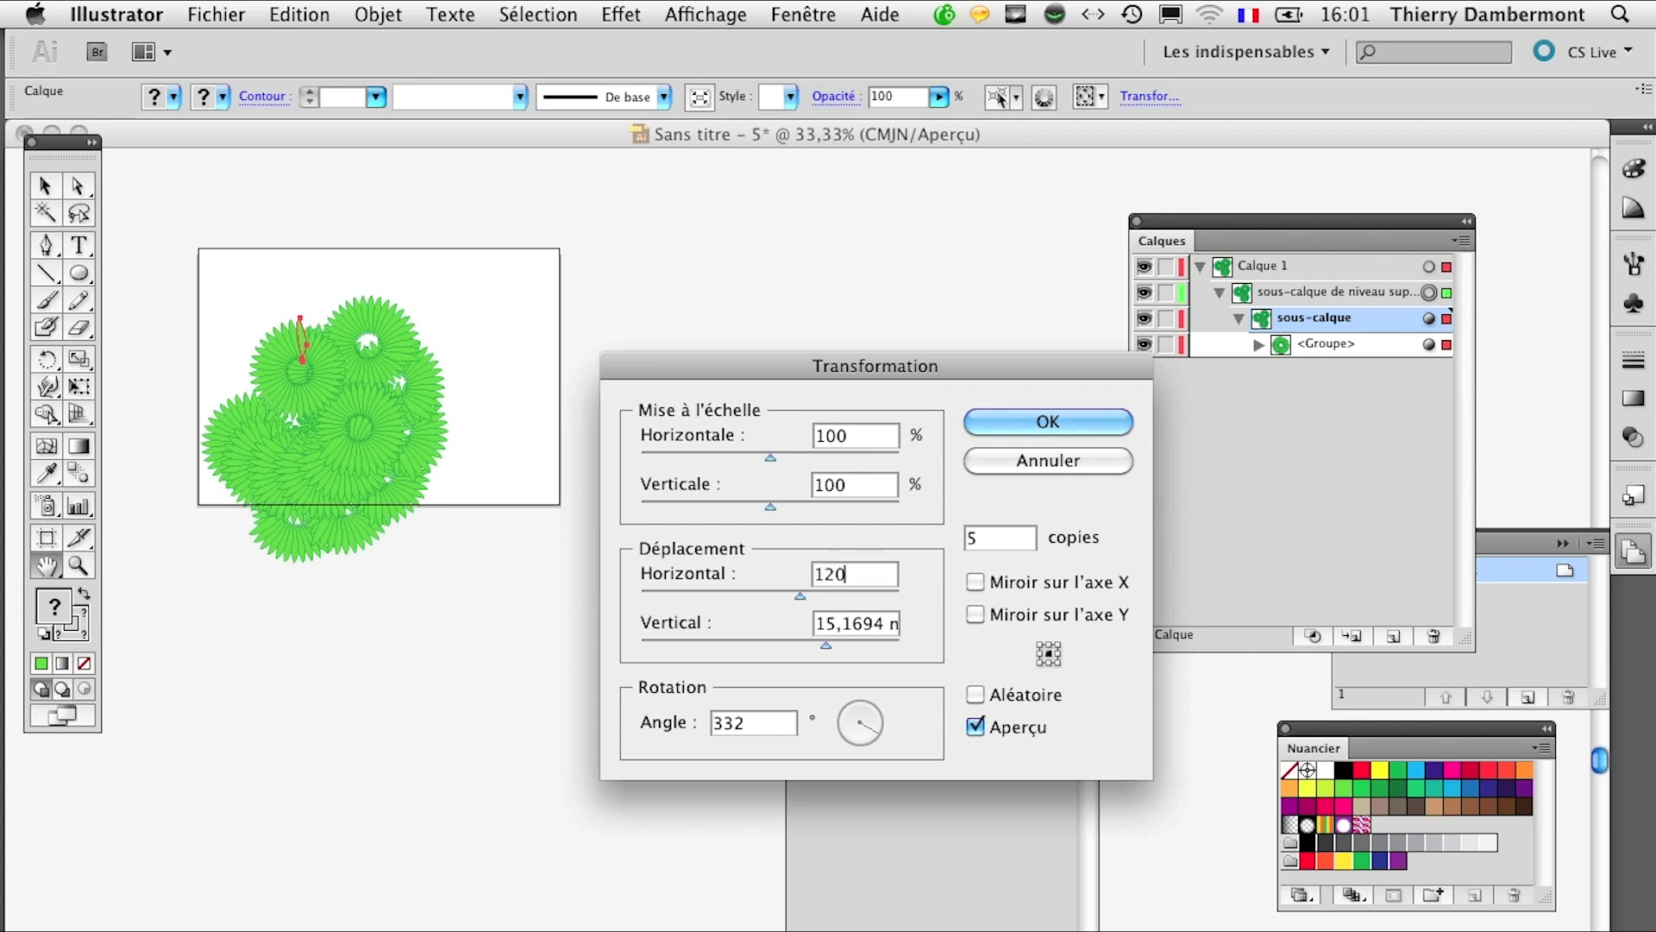
key("Tab")
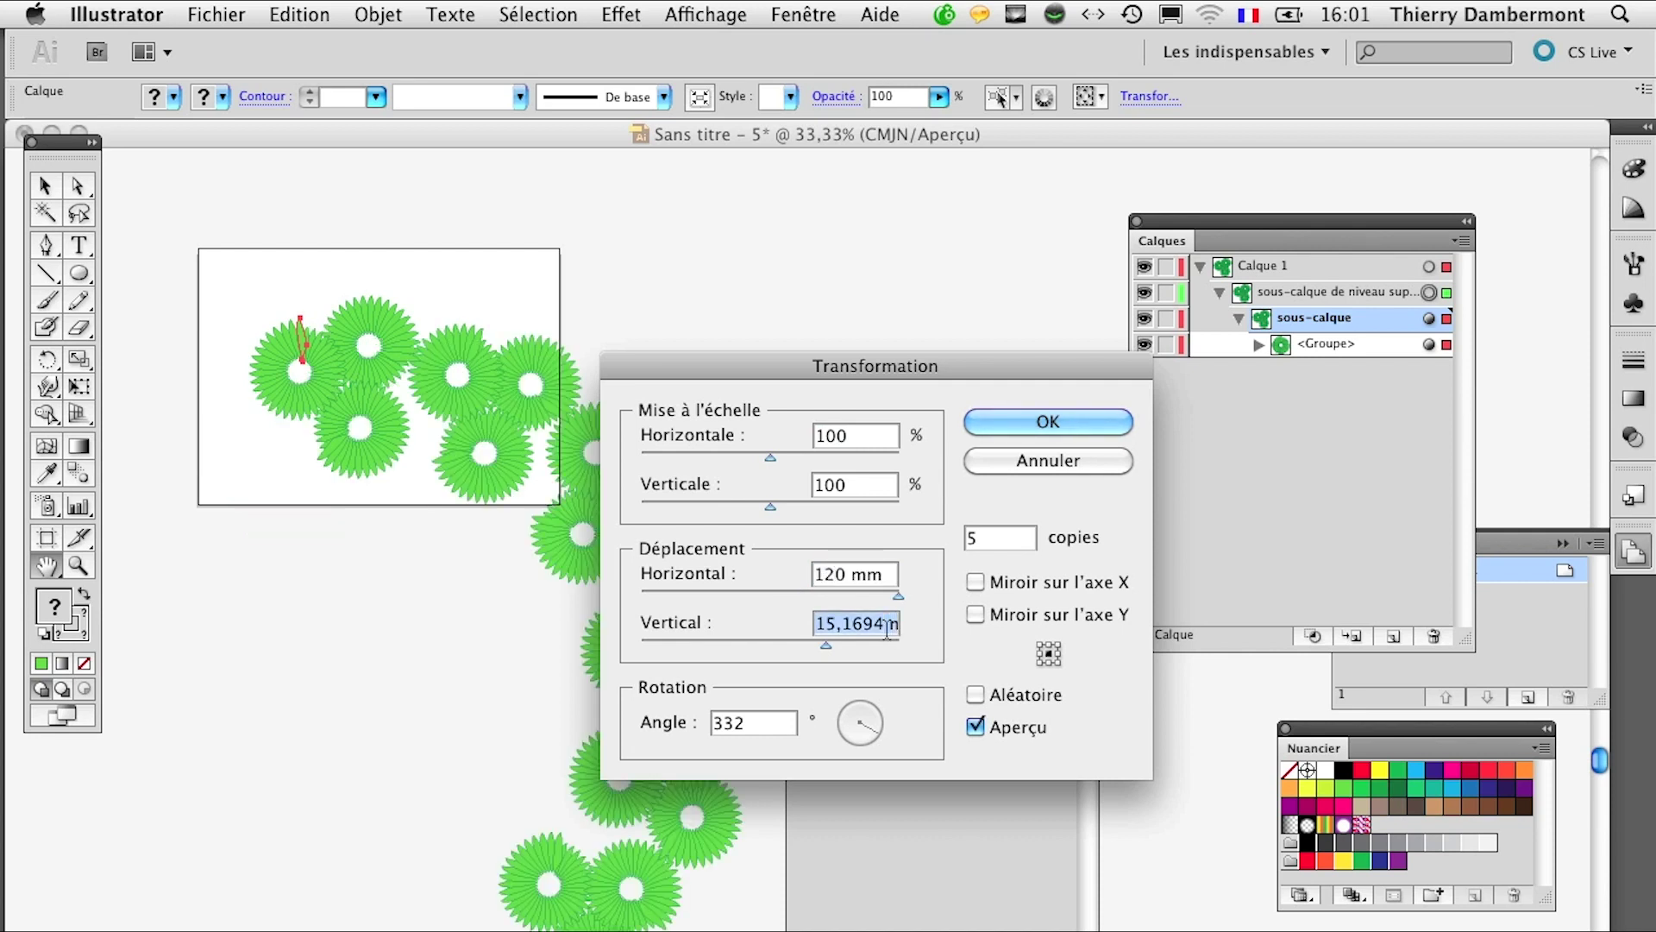
type("120")
key("Tab")
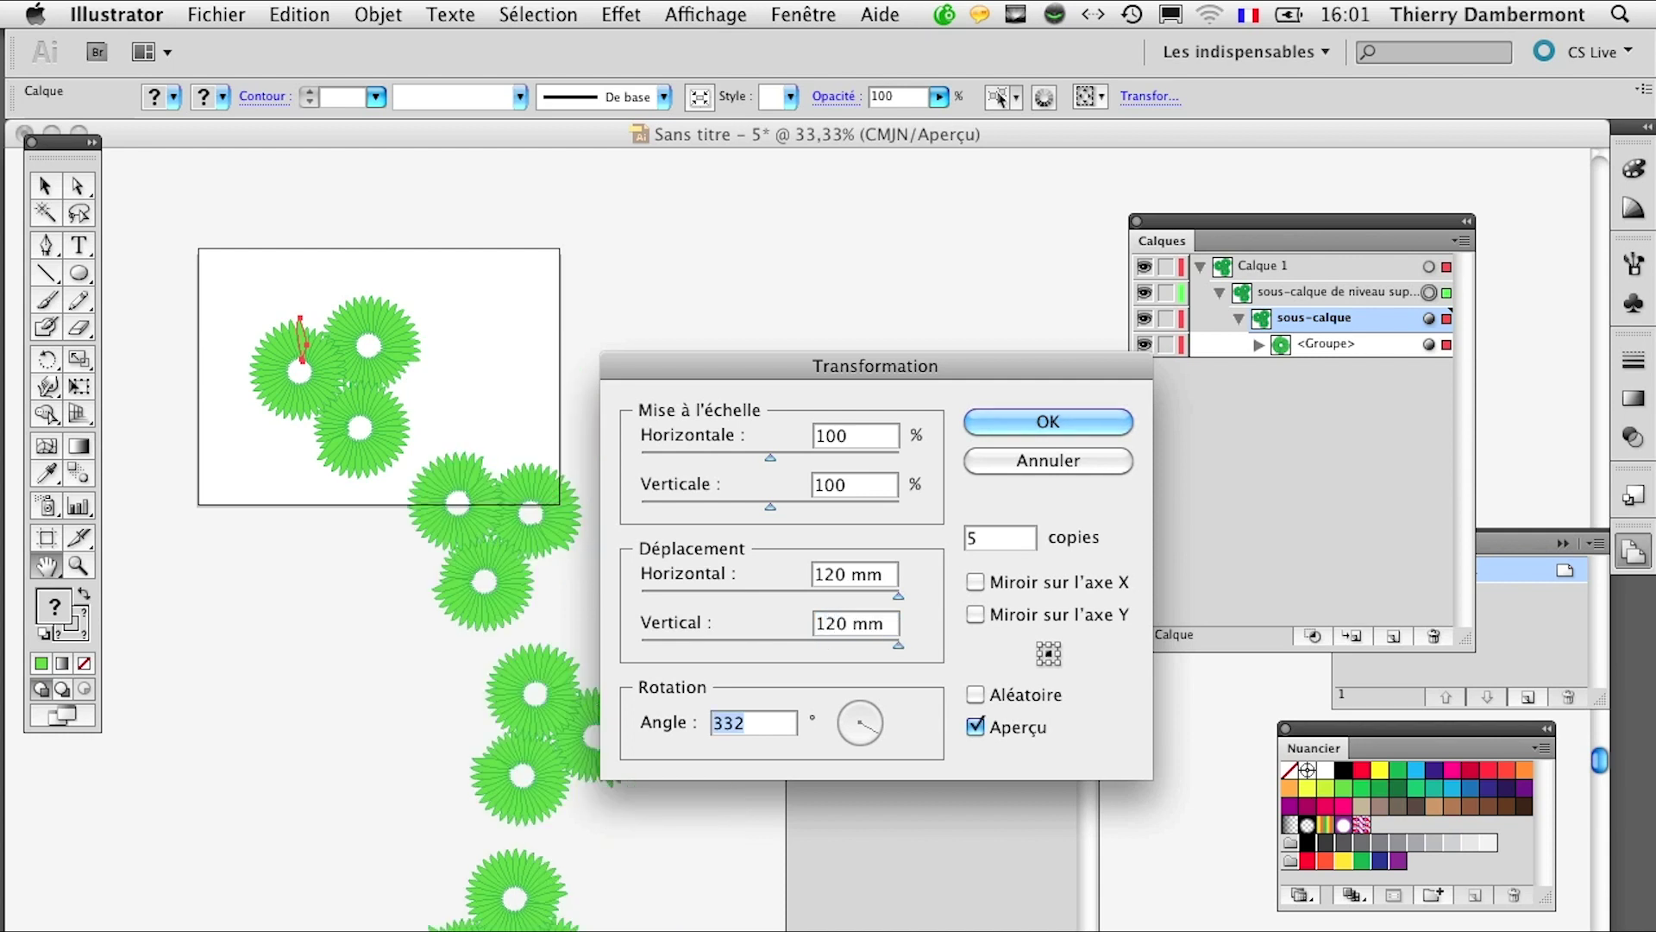
left_click_drag(860, 733, 850, 733)
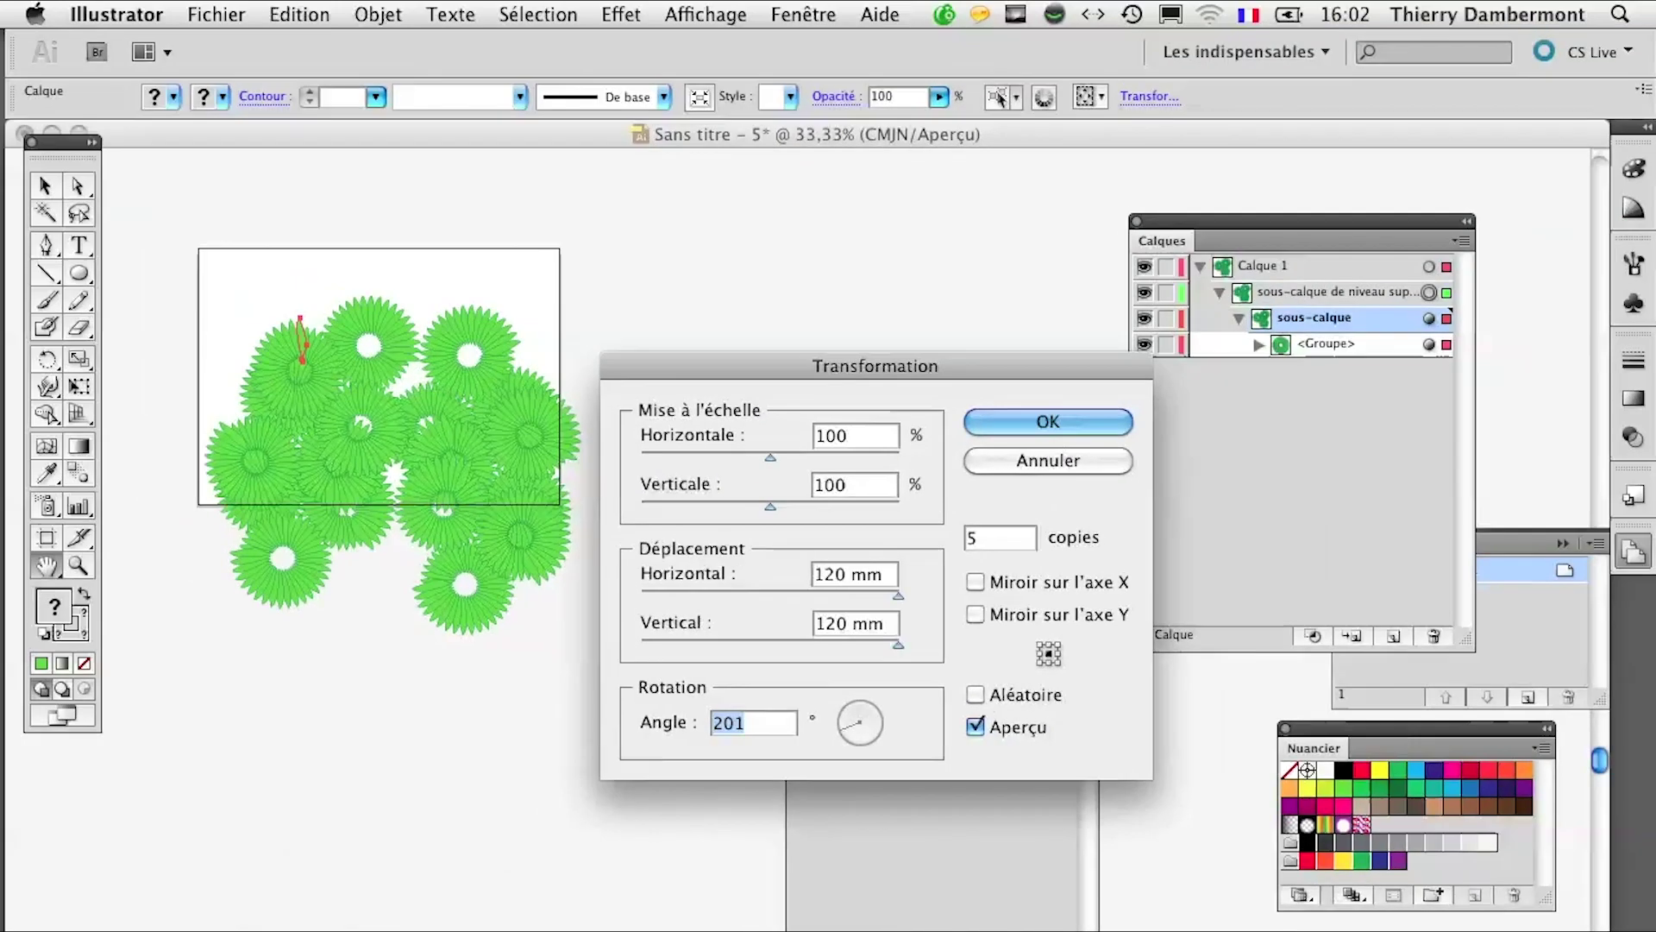
left_click(1028, 427)
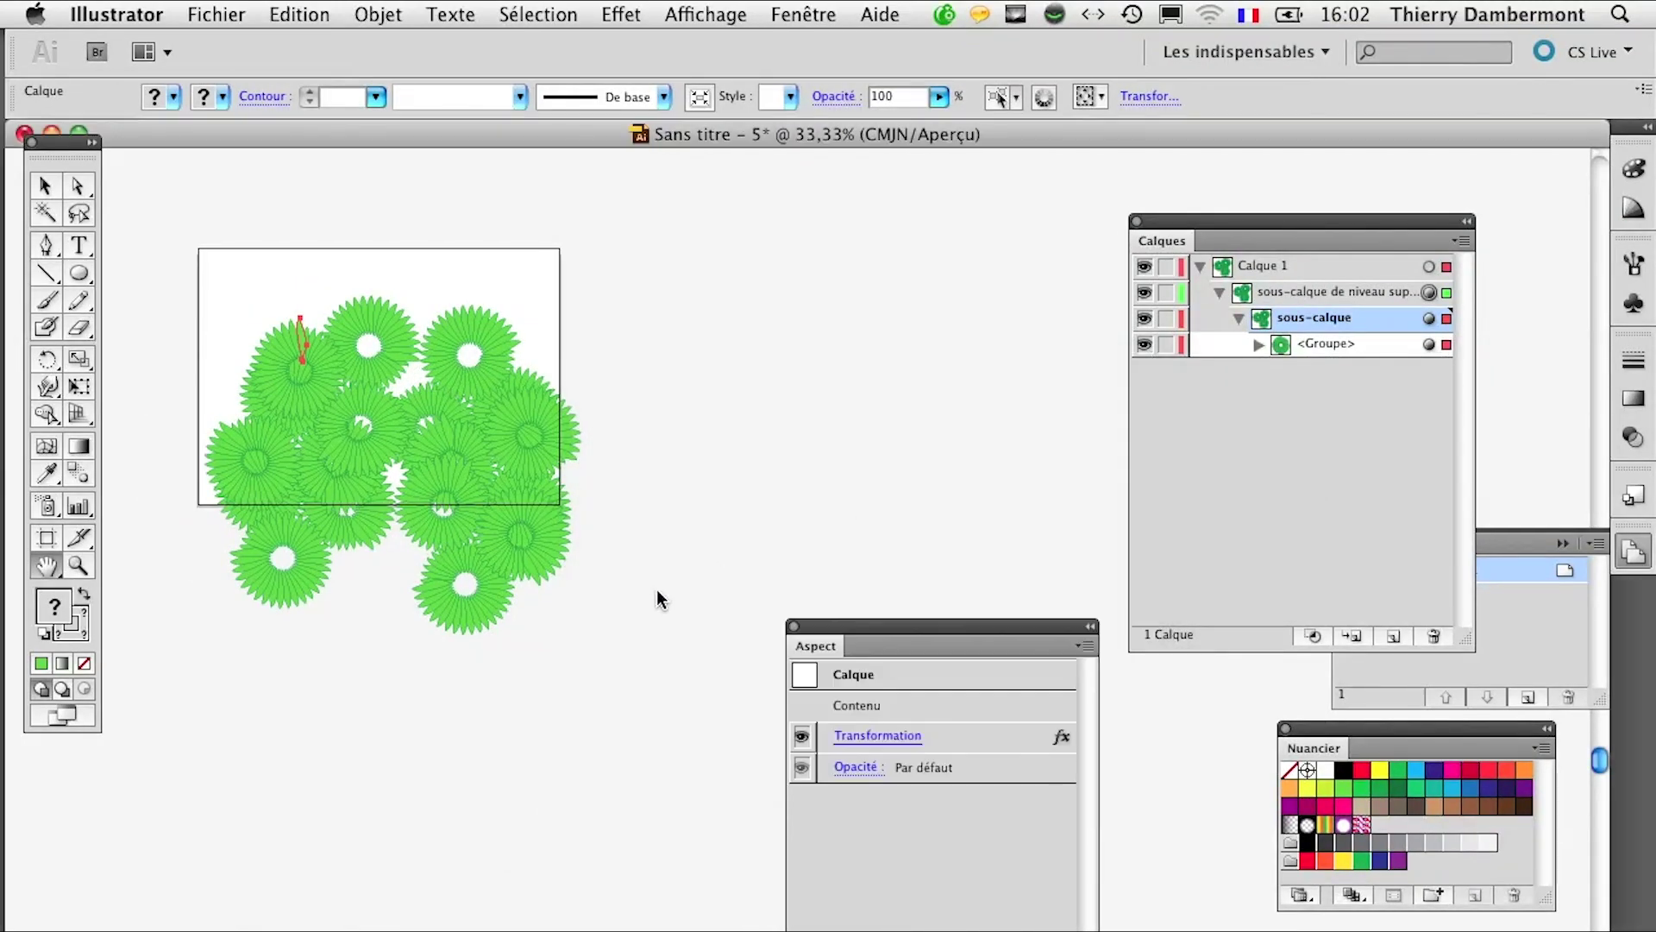
Step: Reshape all flowers by moving the source leaf's tip anchor point to about X 92.43 mm, Y 62.44 mm
left_click_drag(703, 718, 712, 775)
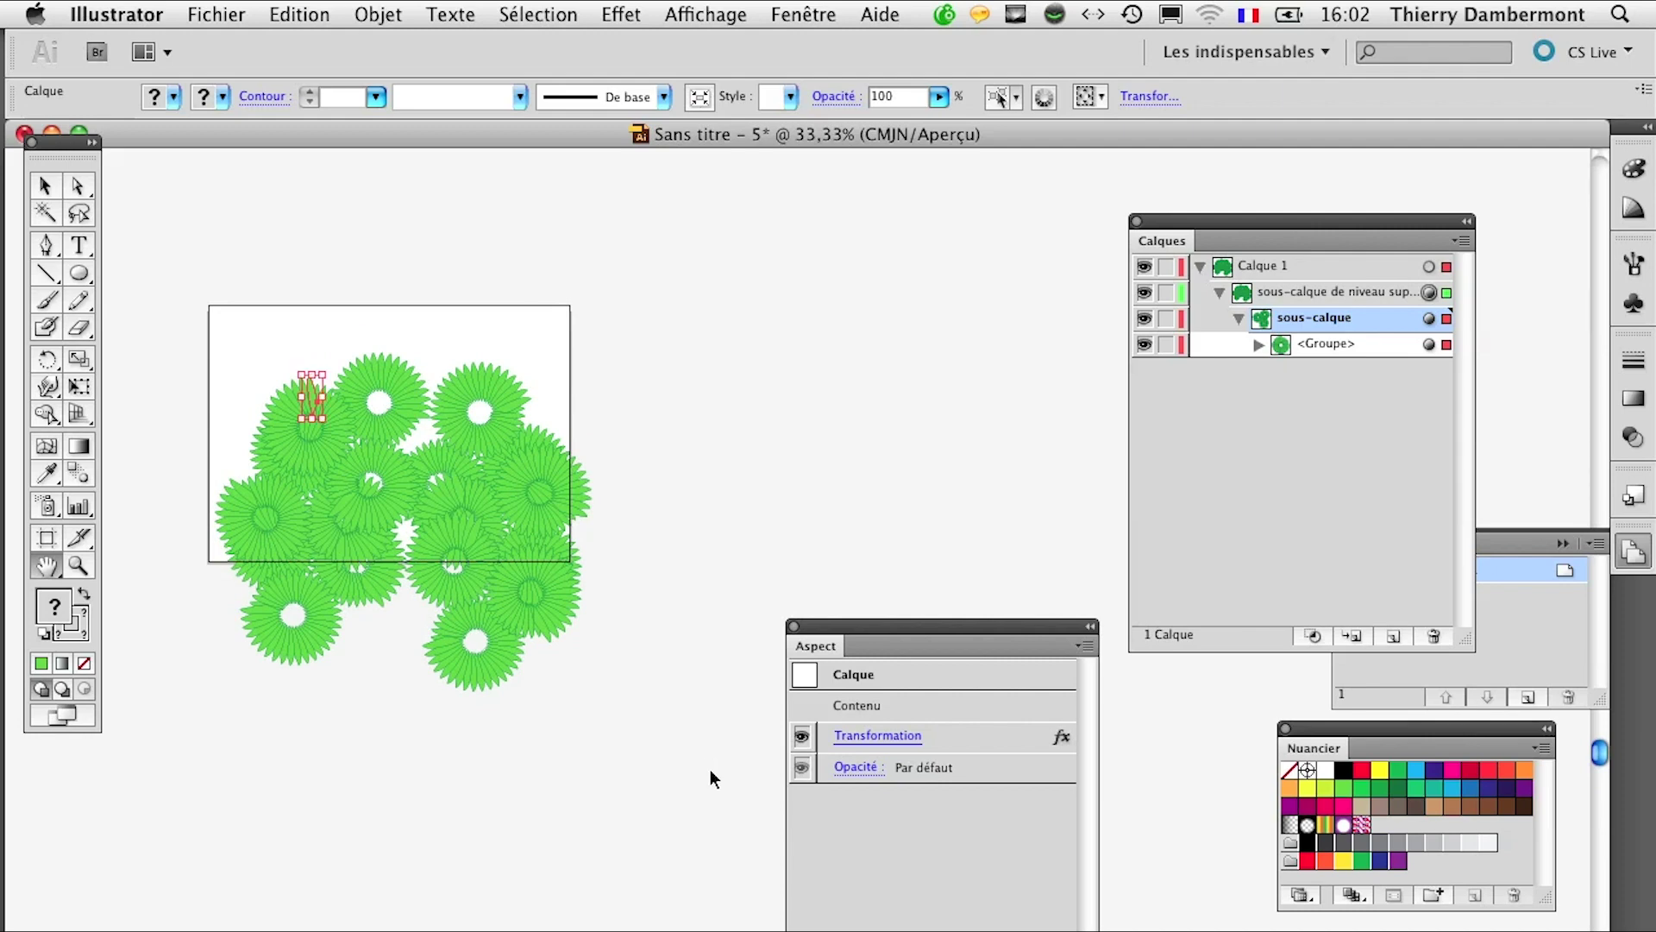
key("super+equal")
key("super+equal")
key("super+equal")
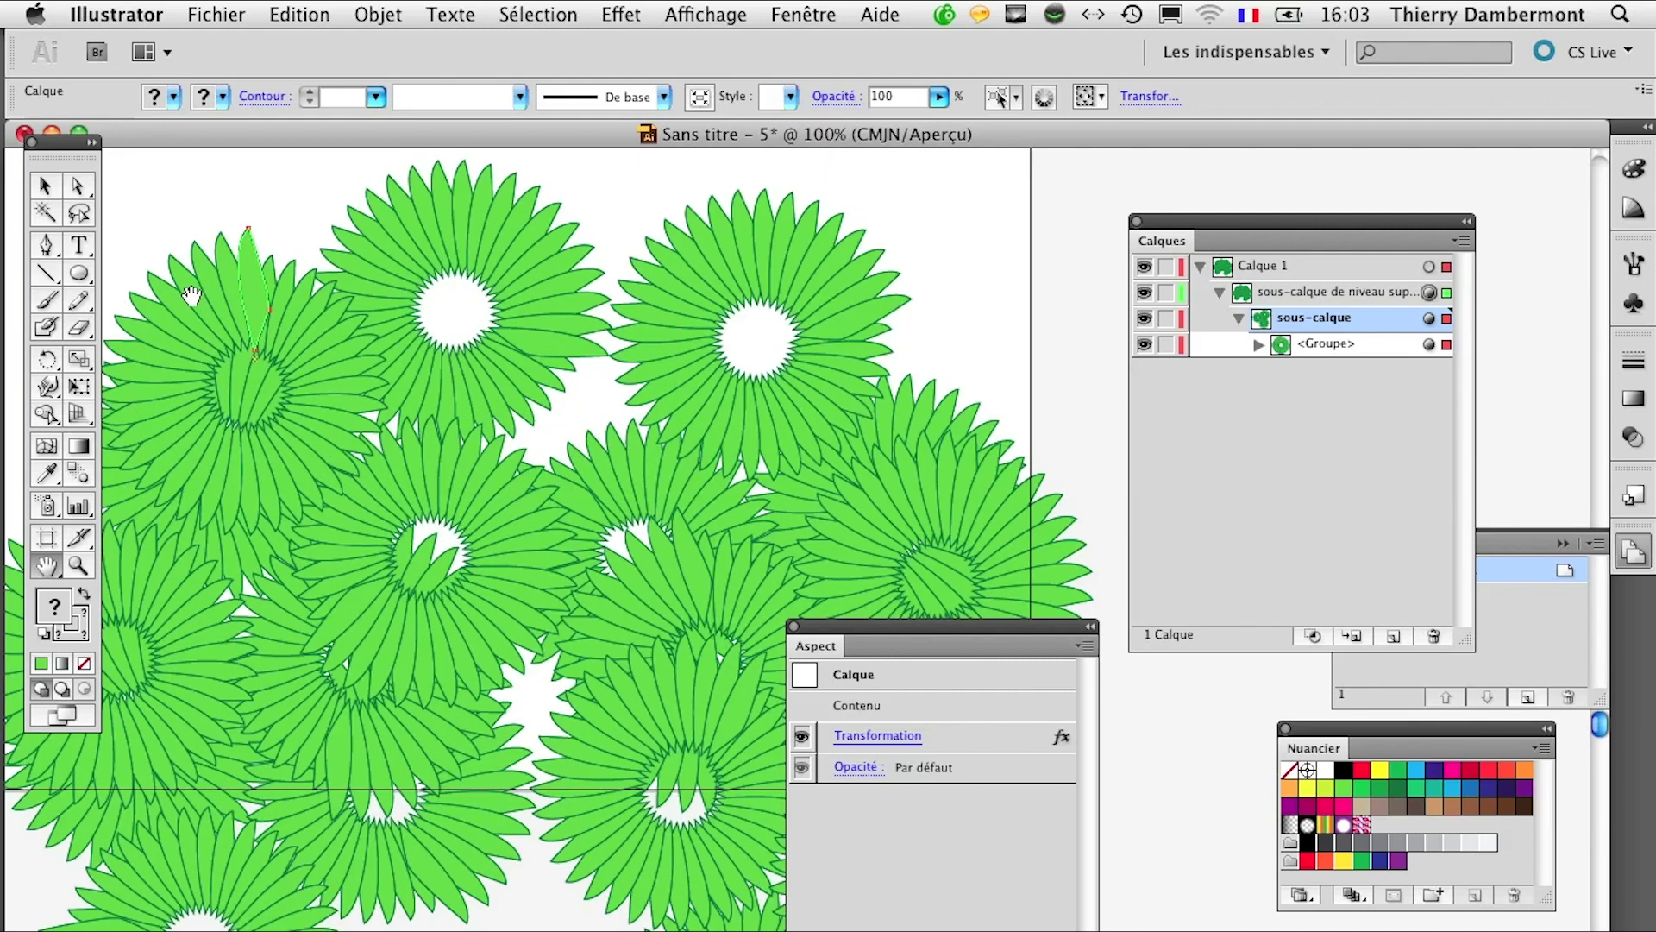
left_click_drag(192, 296, 243, 408)
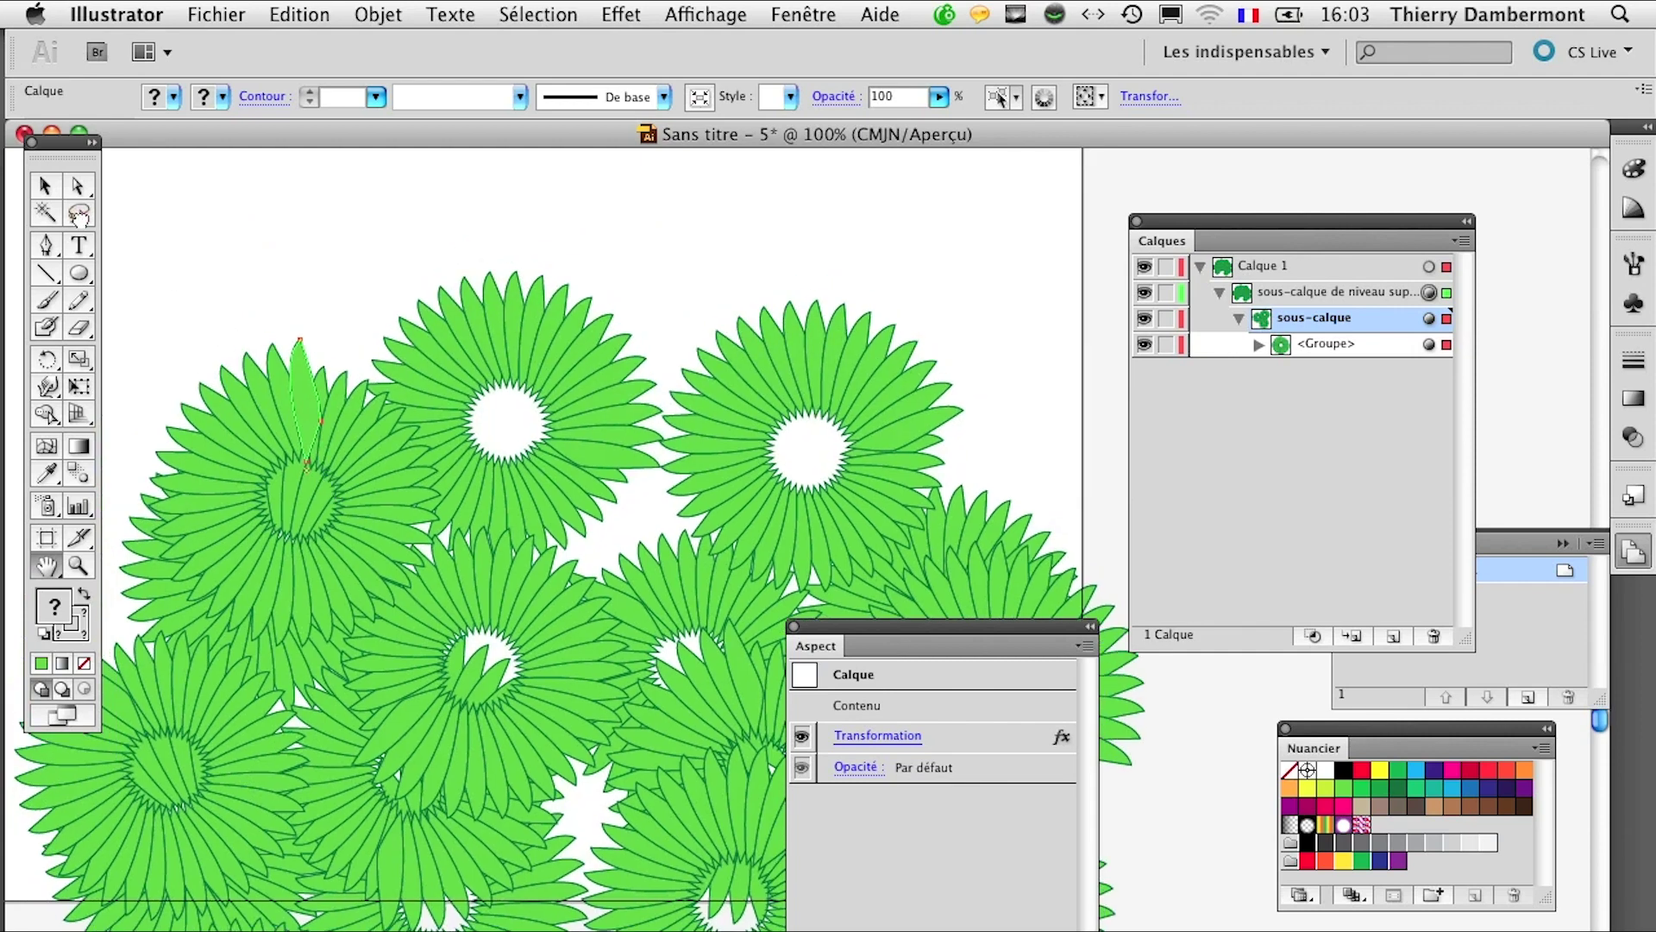
left_click(312, 388)
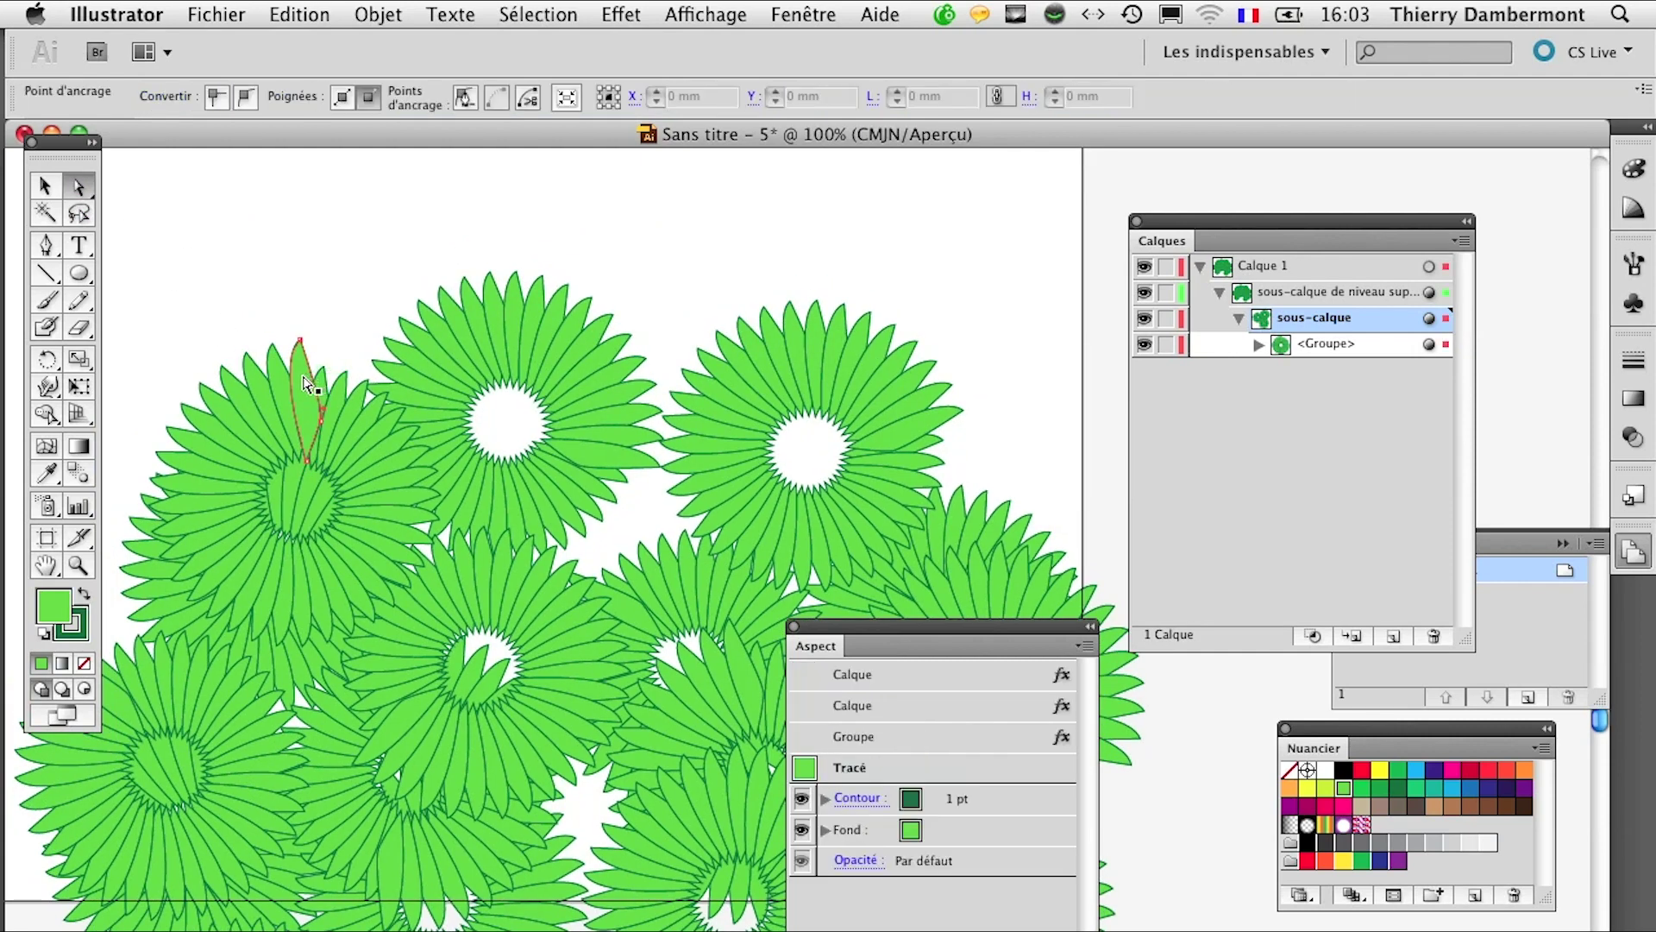
left_click_drag(301, 347, 332, 363)
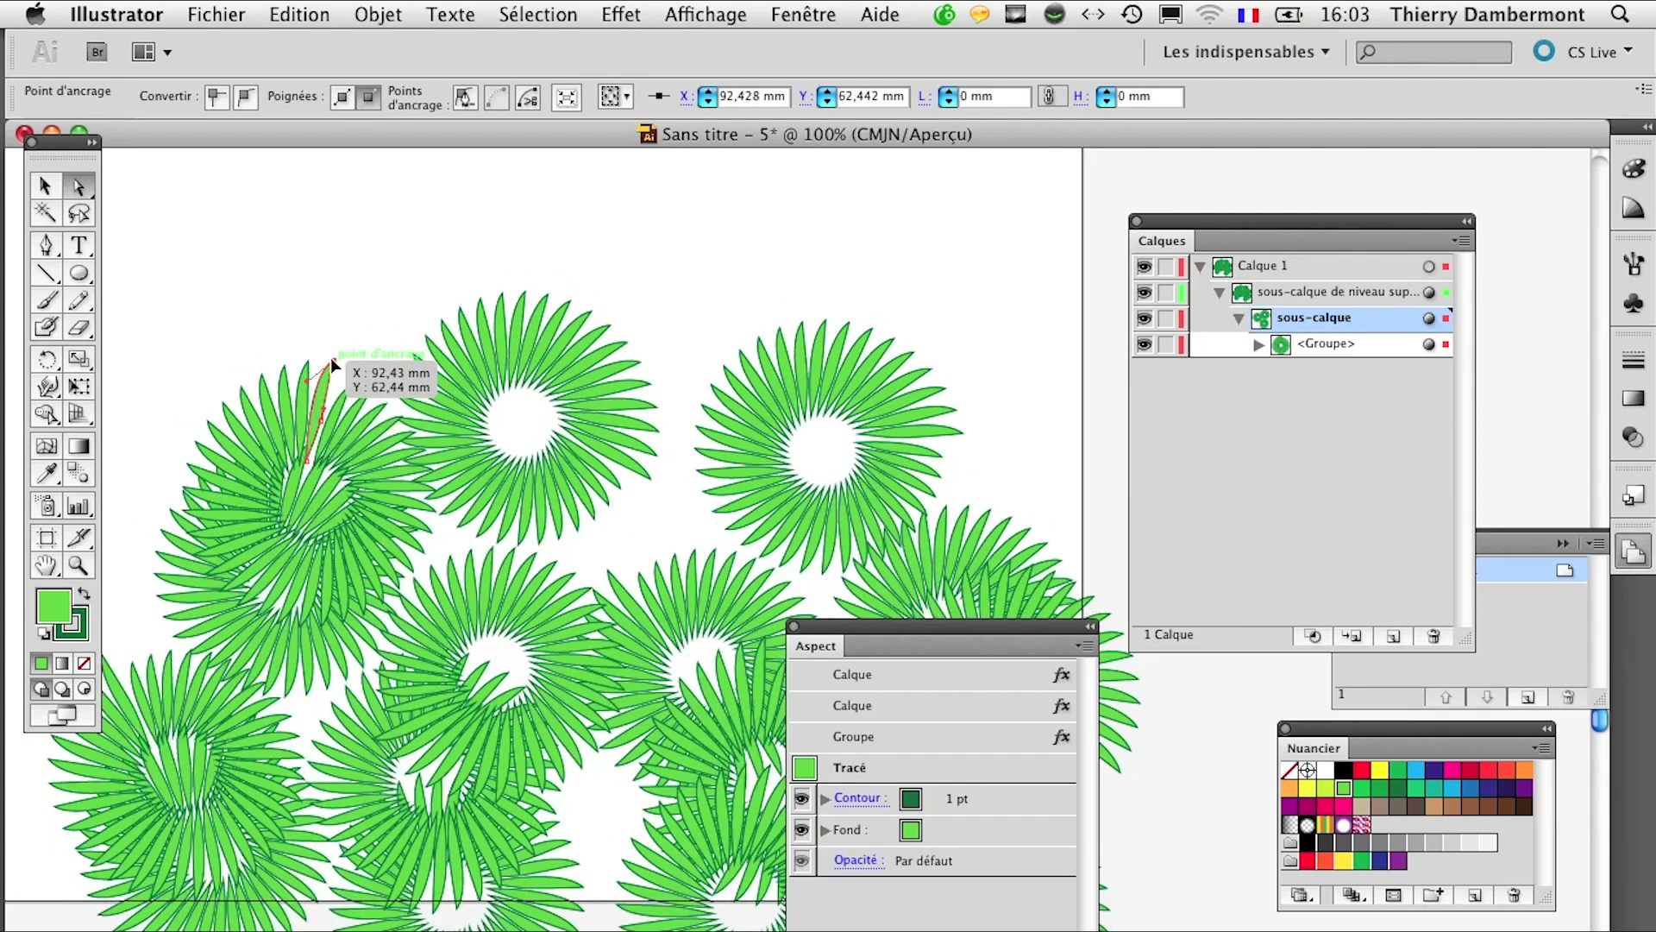
Step: Deselect the leaf, bring the whole flower arrangement into view at 50%, and hide the artboards
left_click(339, 294)
key("super+minus")
key("super+minus")
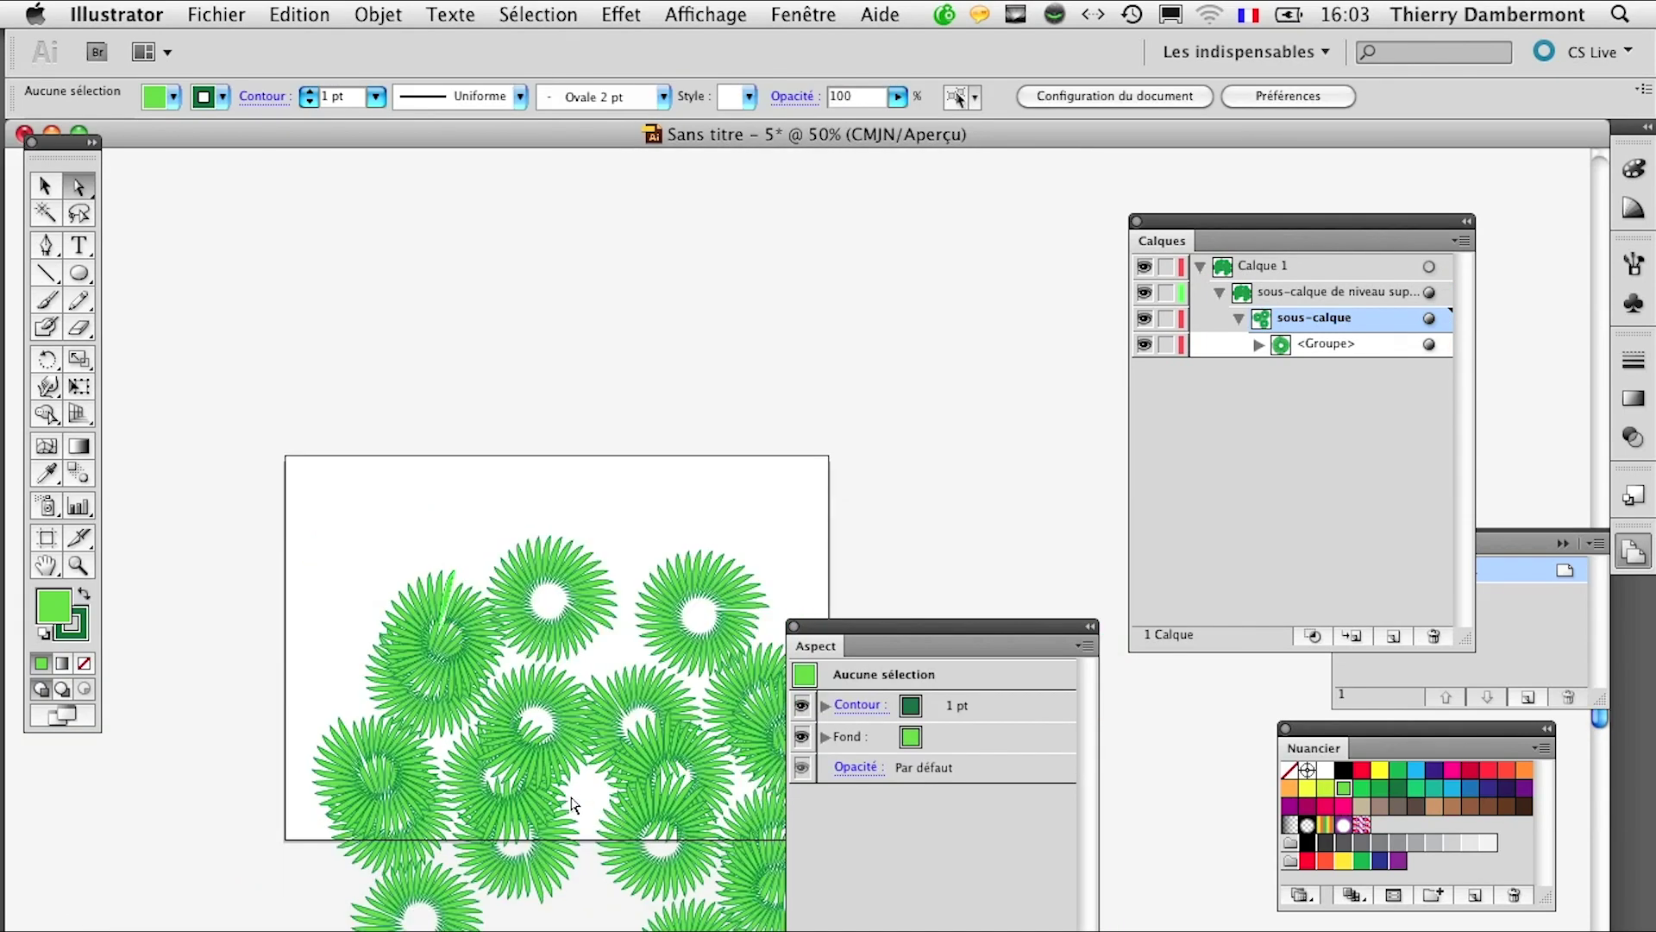
left_click_drag(576, 804, 487, 493)
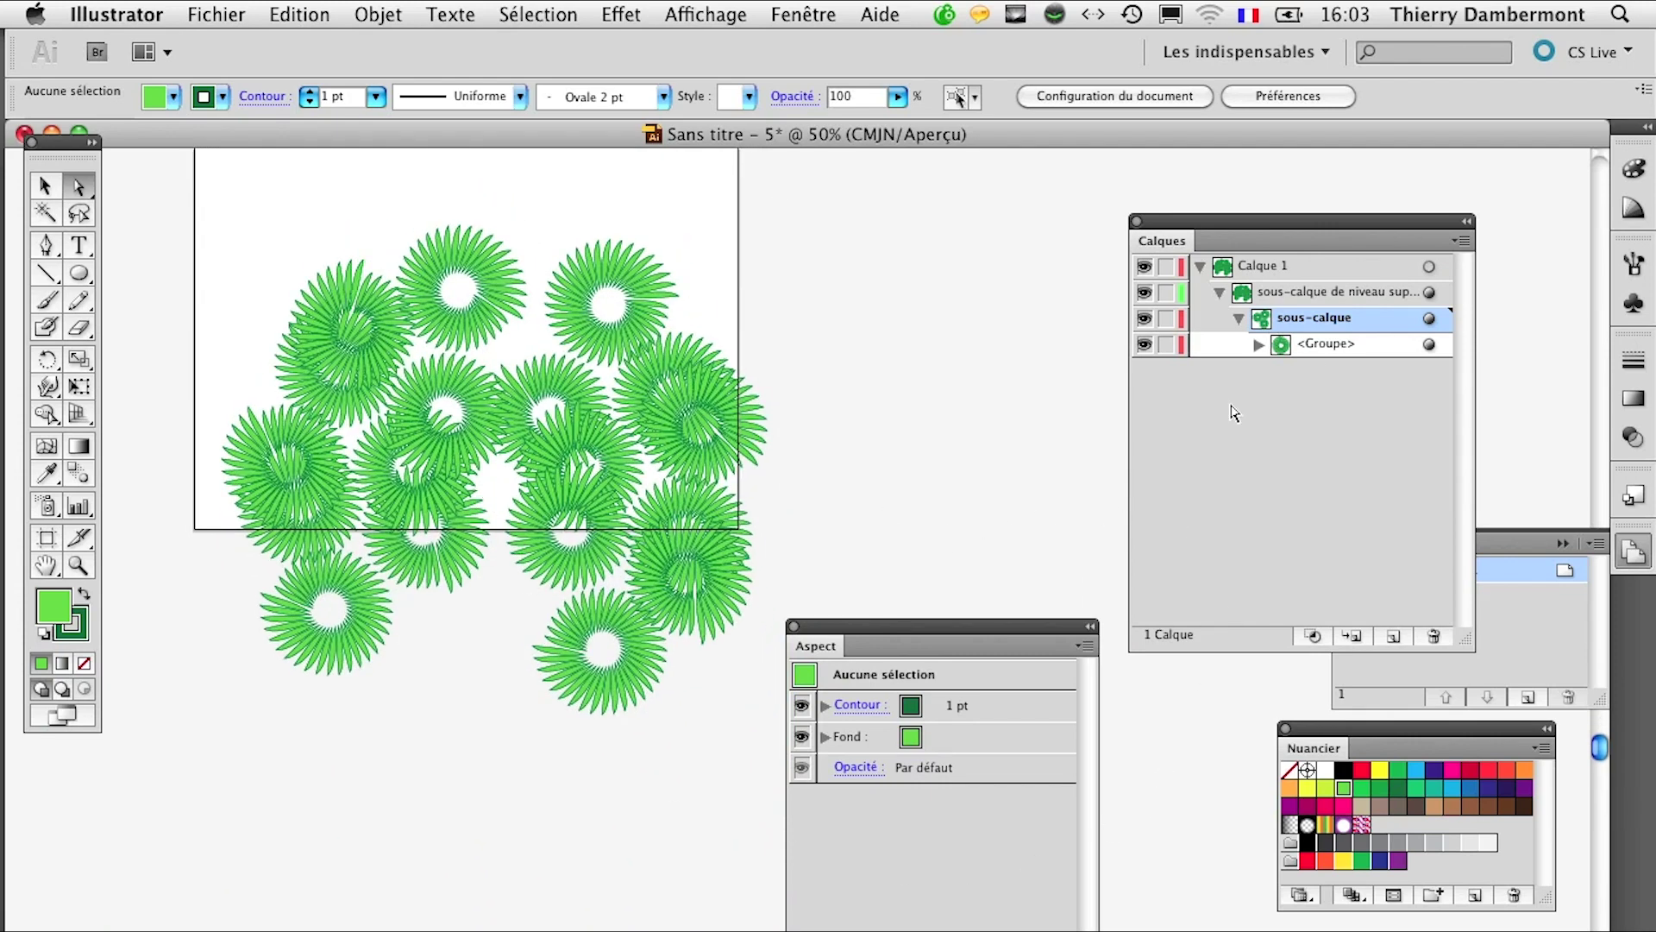
left_click(802, 12)
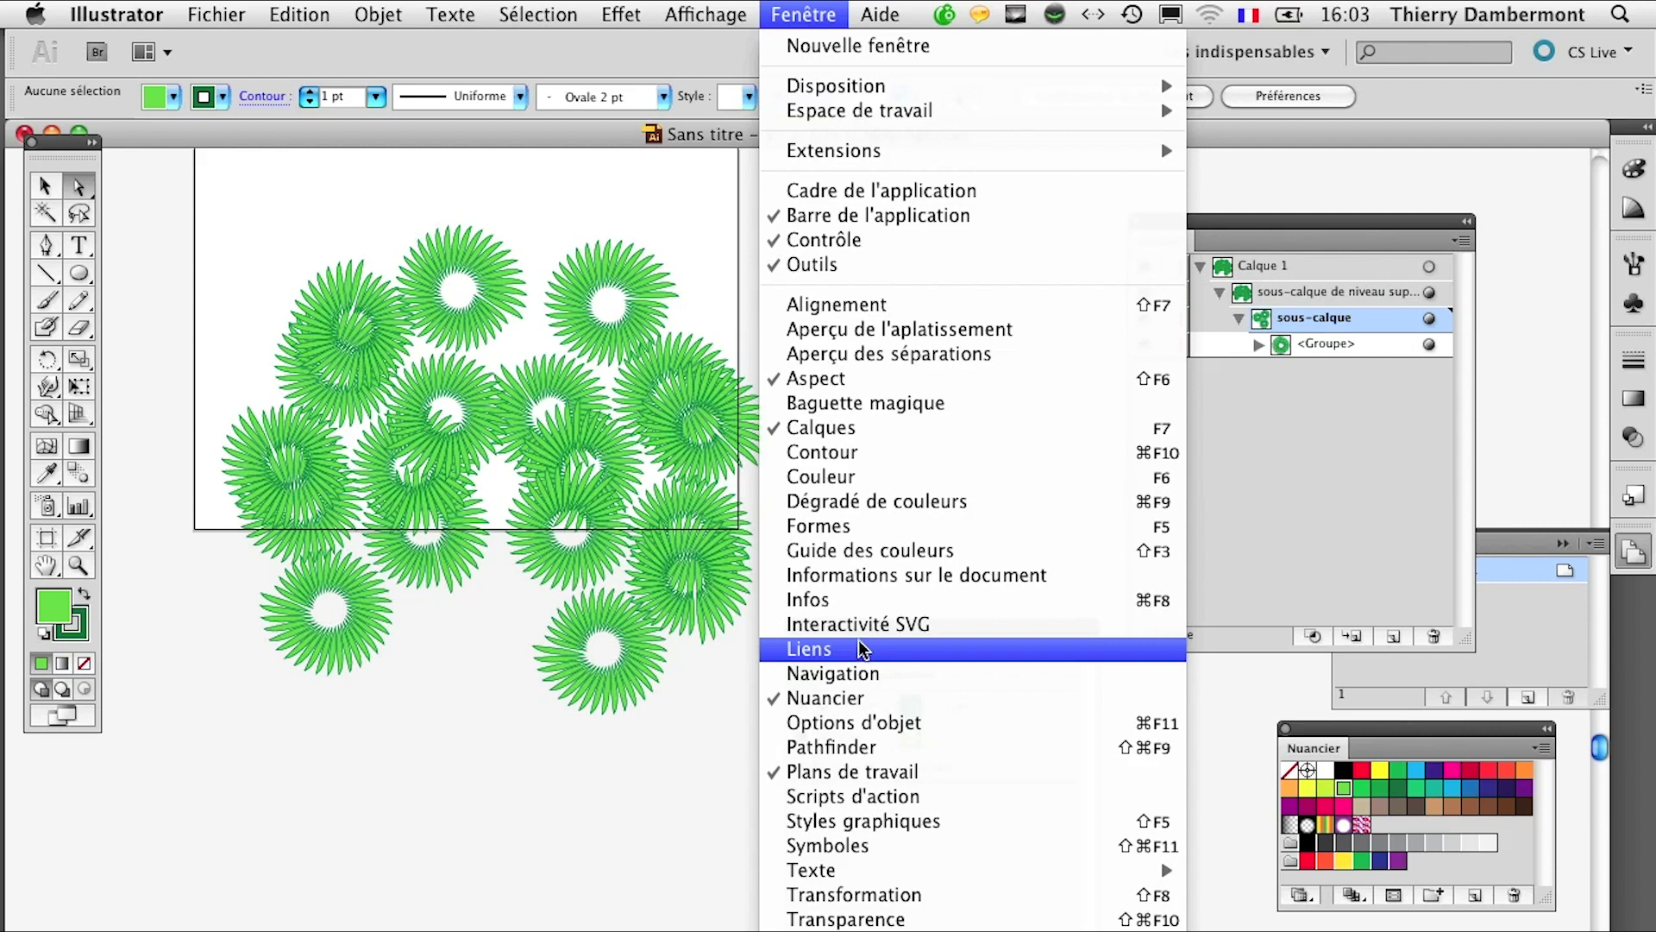
mouse_move(706, 14)
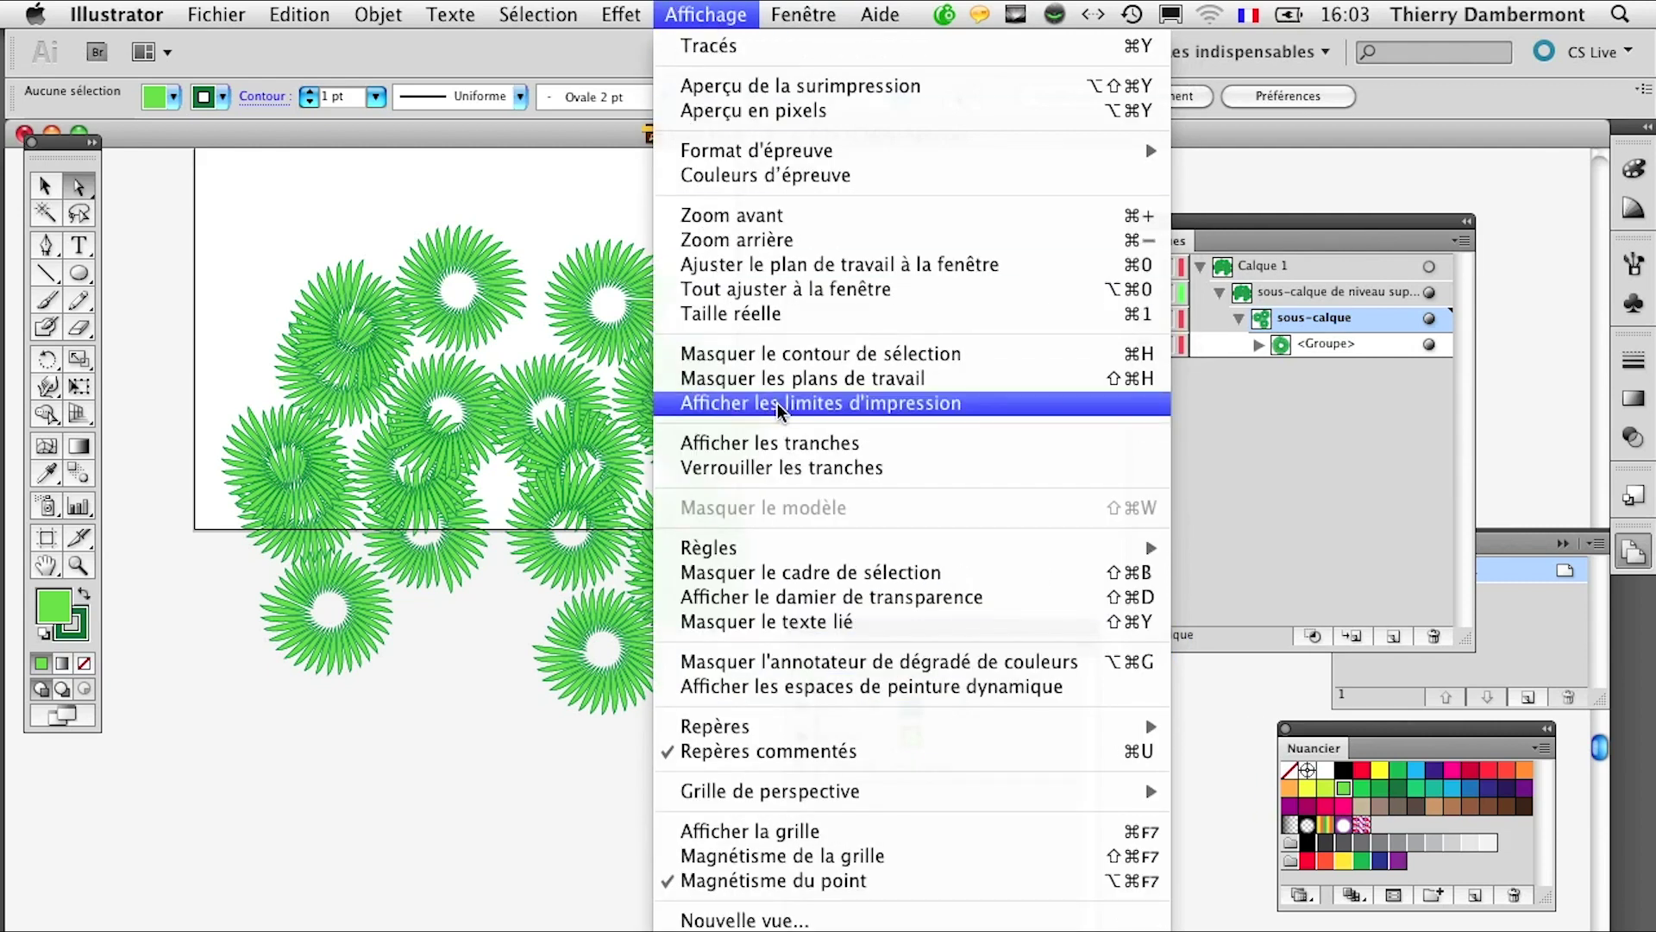
left_click(780, 379)
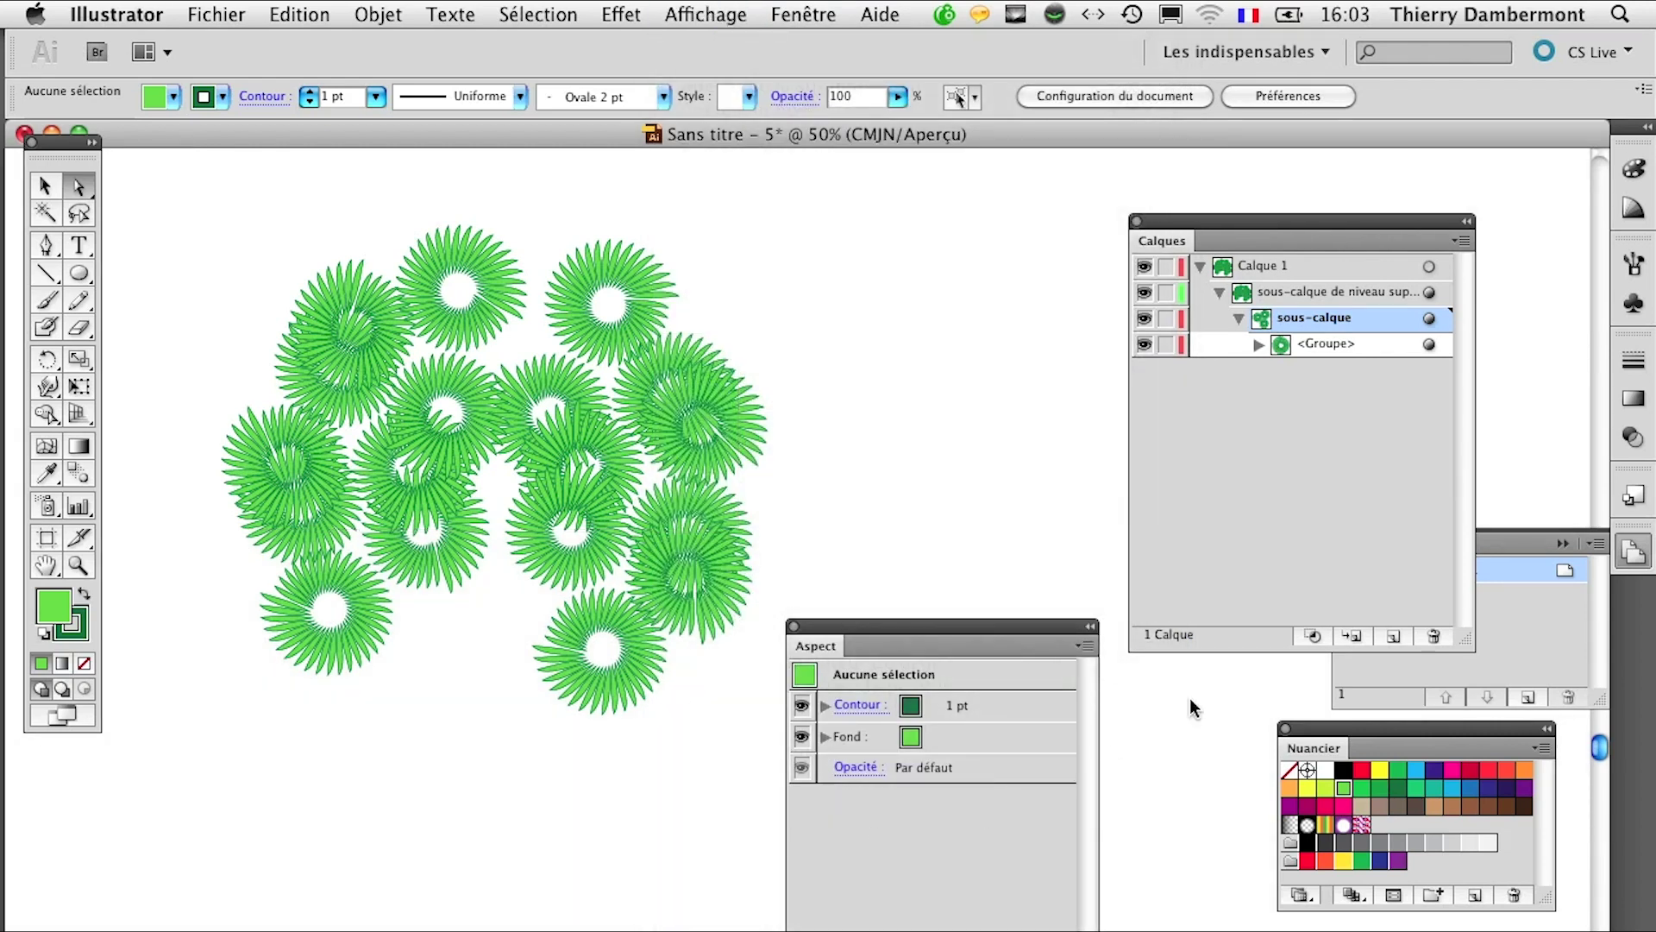
Step: Collapse and lock Calque 1, then create a new layer and place it beneath Calque 1
left_click(1198, 266)
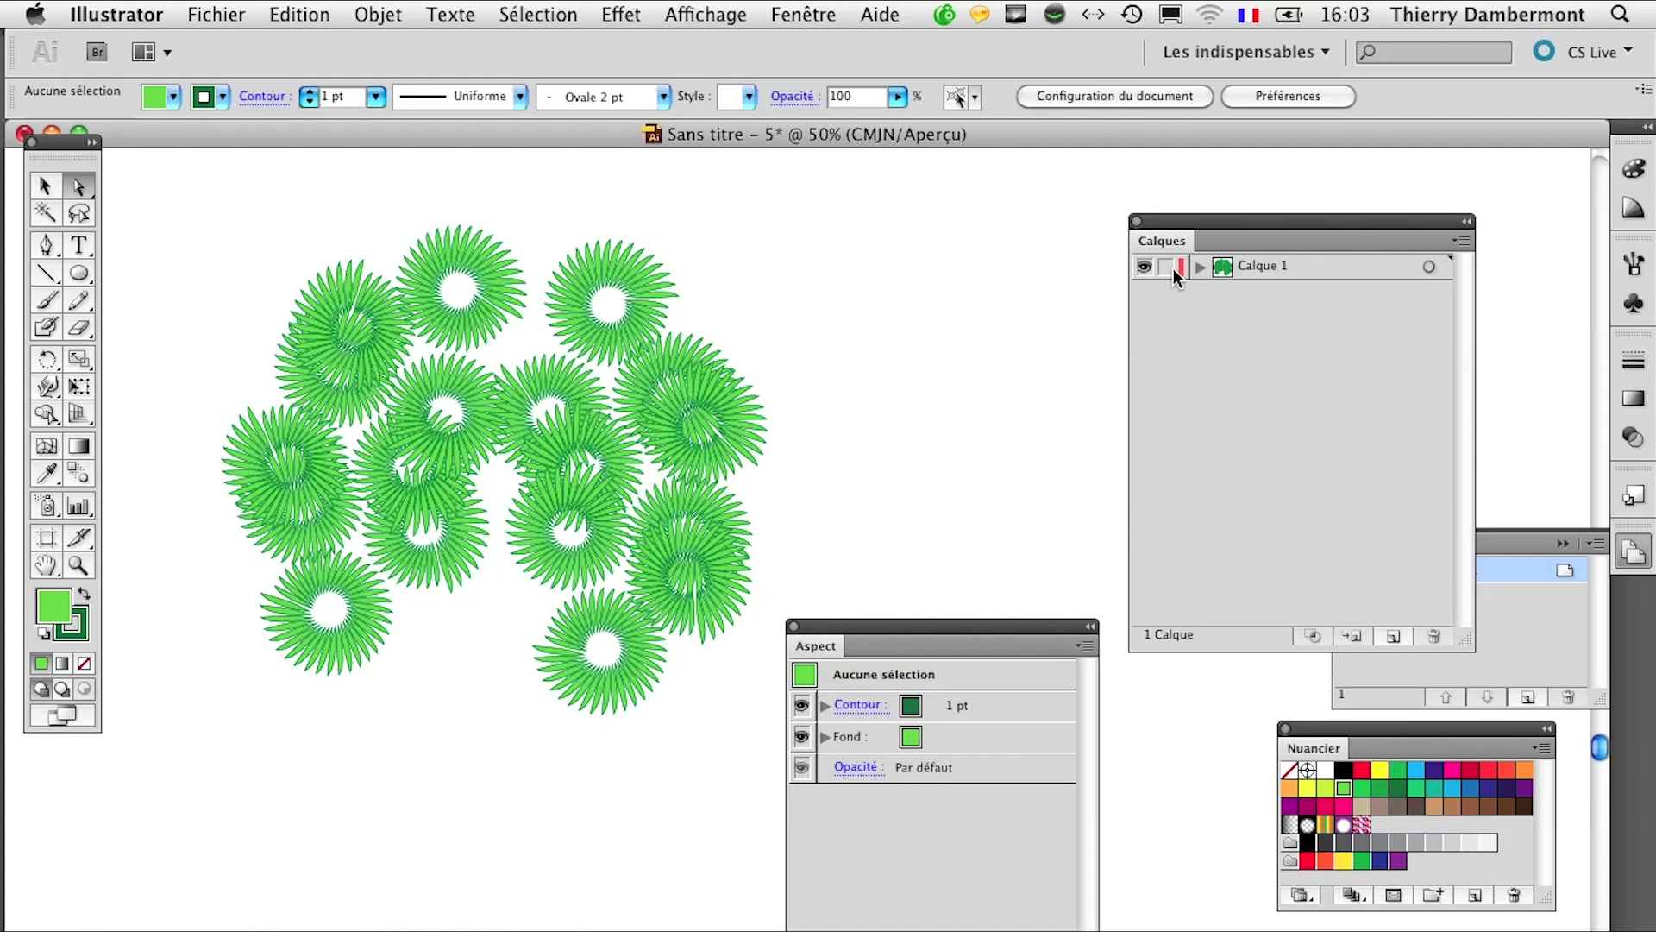
left_click(1166, 267)
left_click(1393, 635)
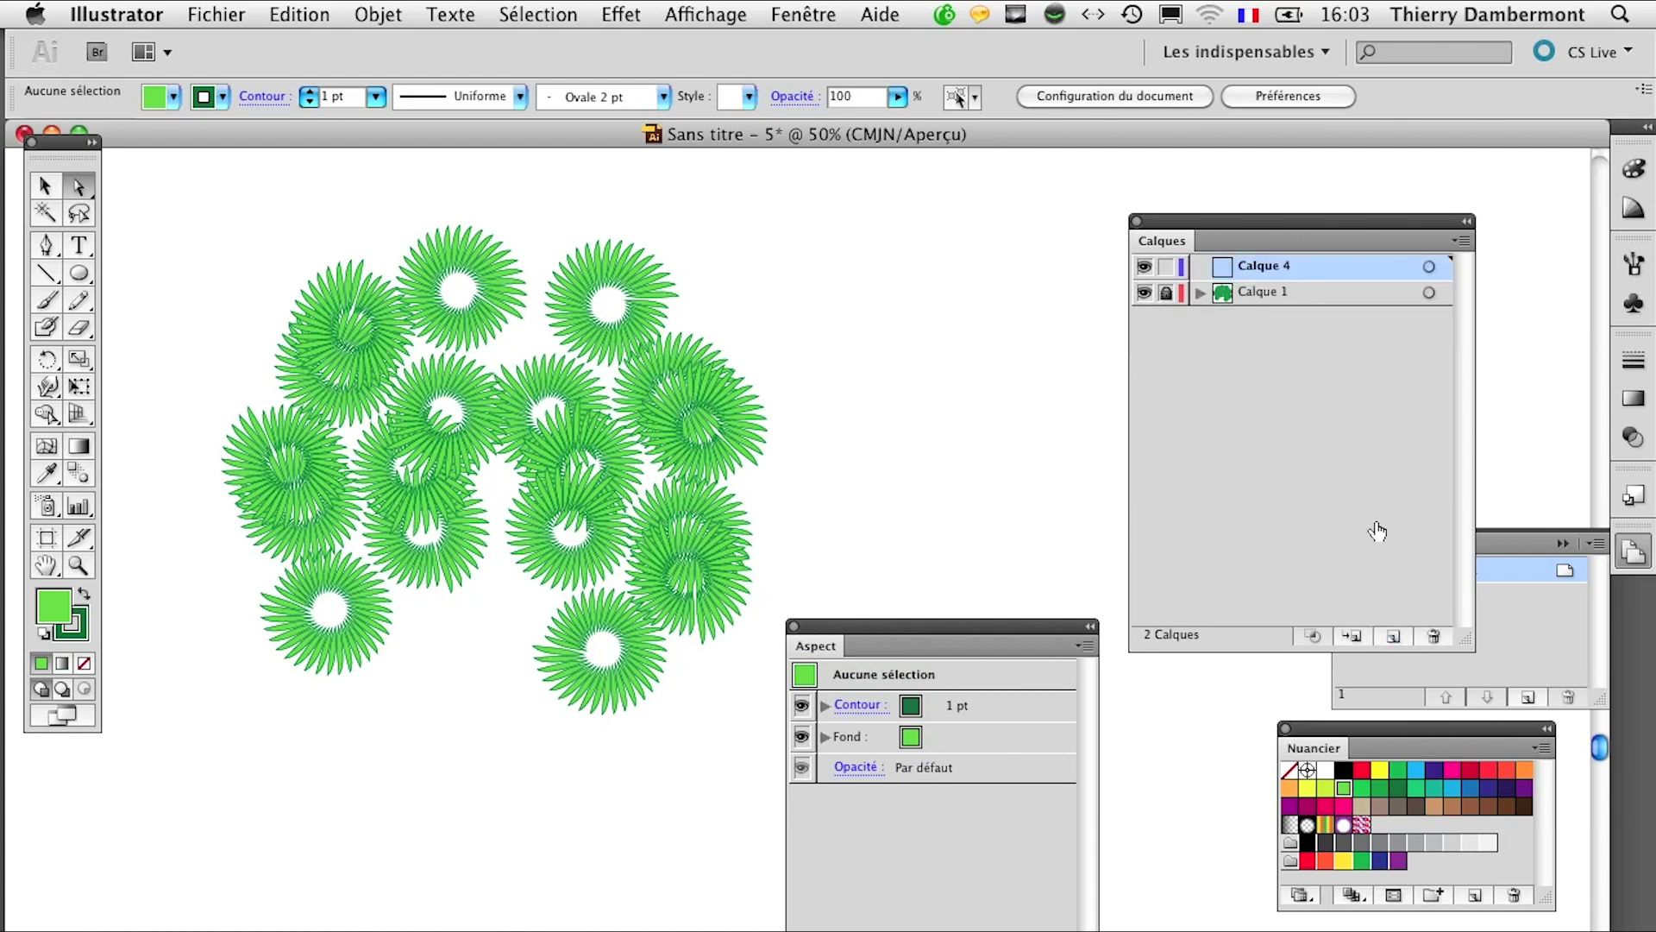
left_click_drag(1275, 292, 1286, 307)
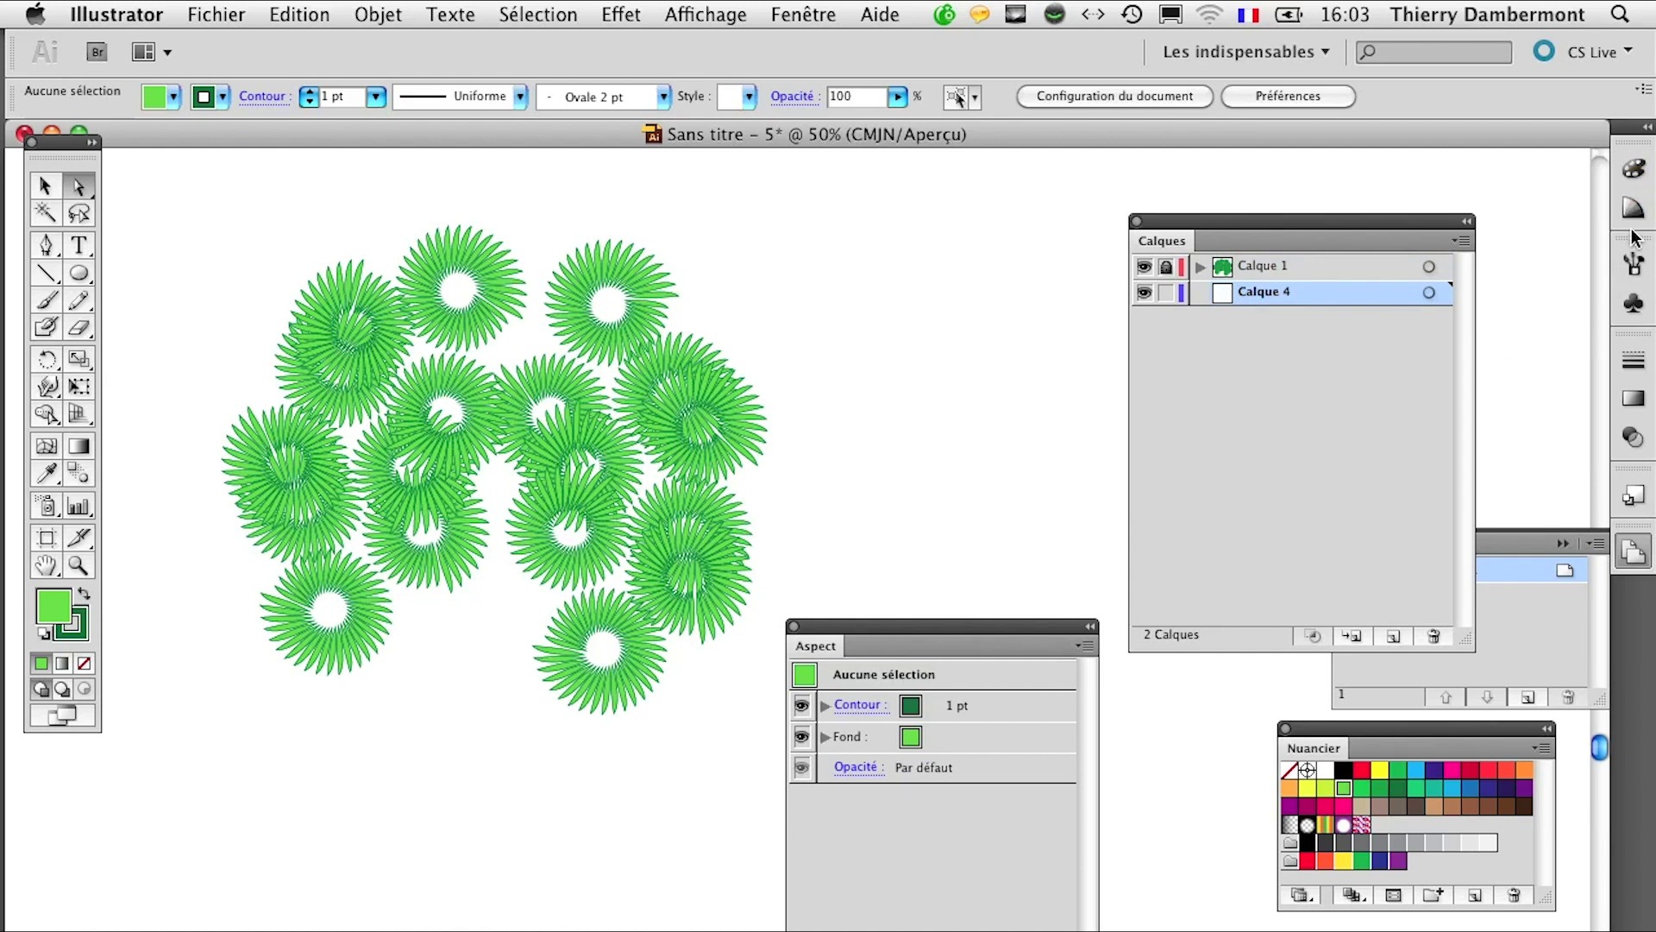
Step: Open the Formes brush panel and float it beside the flower artwork
left_click(1632, 263)
left_click_drag(1350, 261, 916, 263)
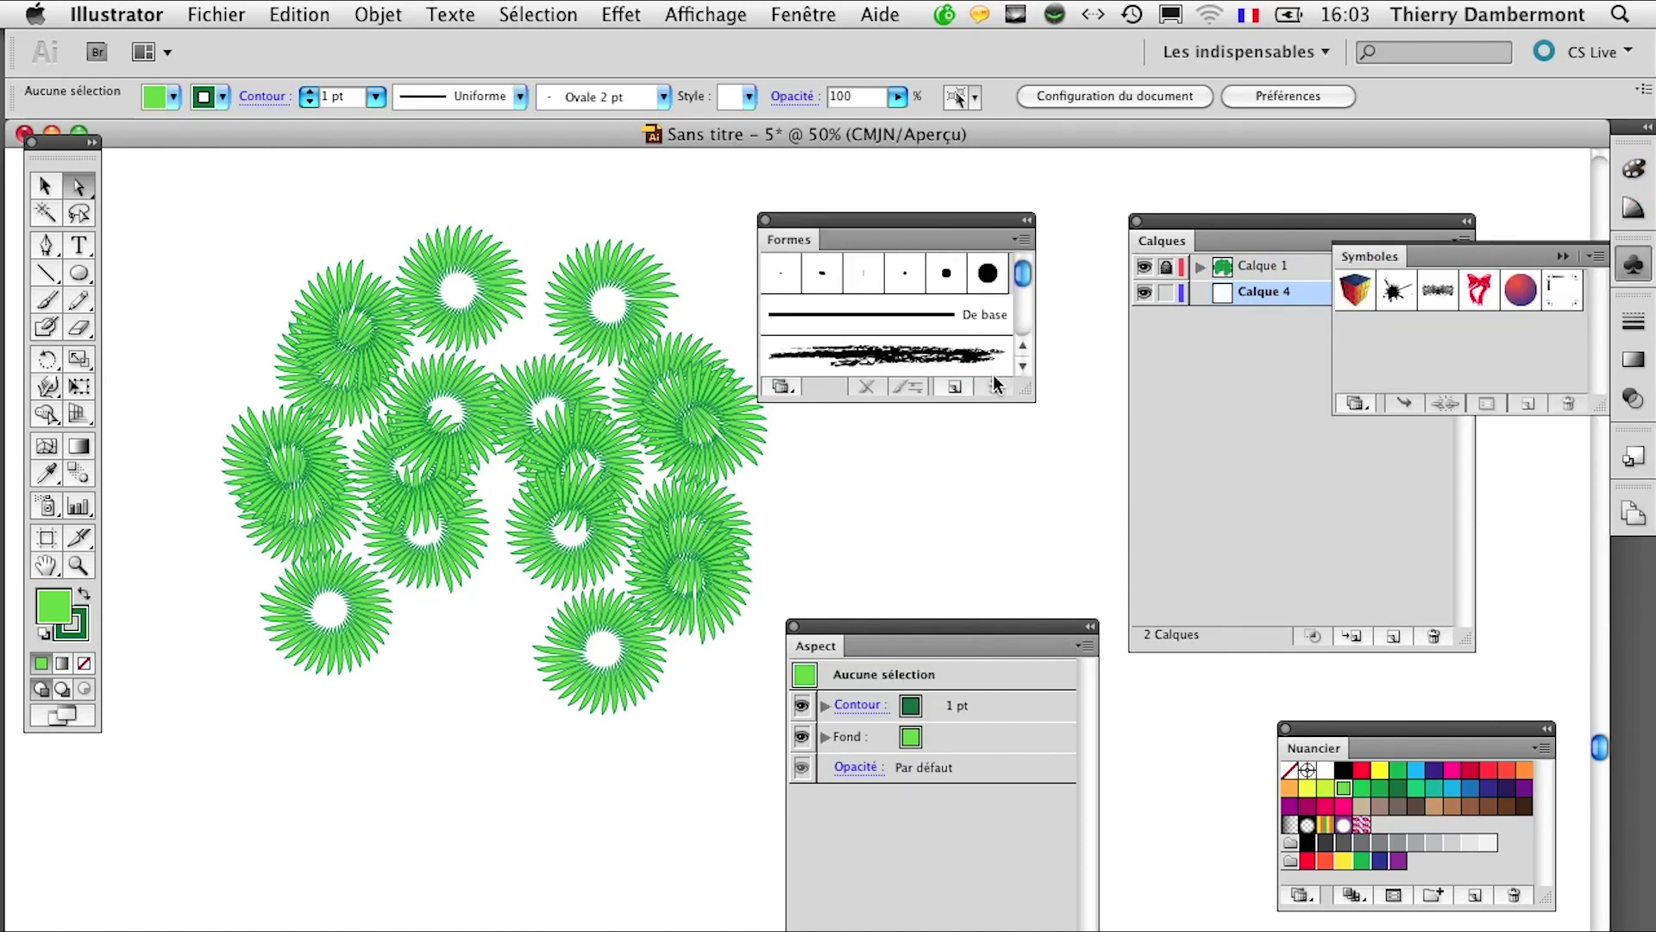
Step: Enlarge the Formes panel to show all its brushes and move it clear of the flower artwork
left_click_drag(1023, 388, 1034, 769)
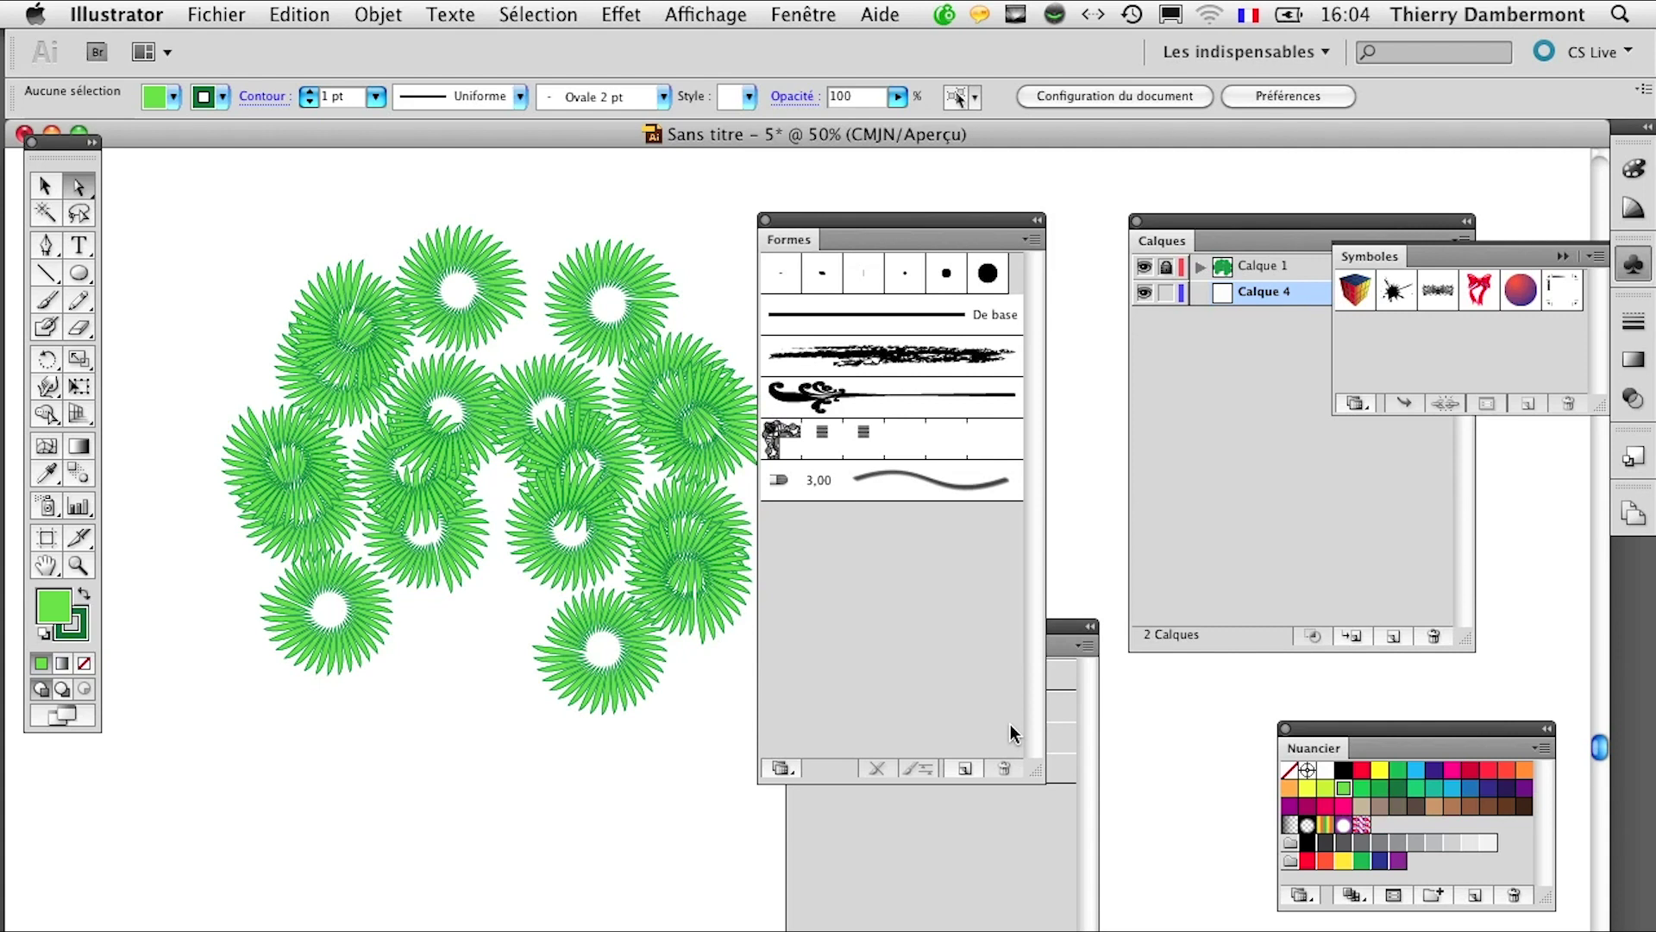
left_click_drag(852, 216, 988, 171)
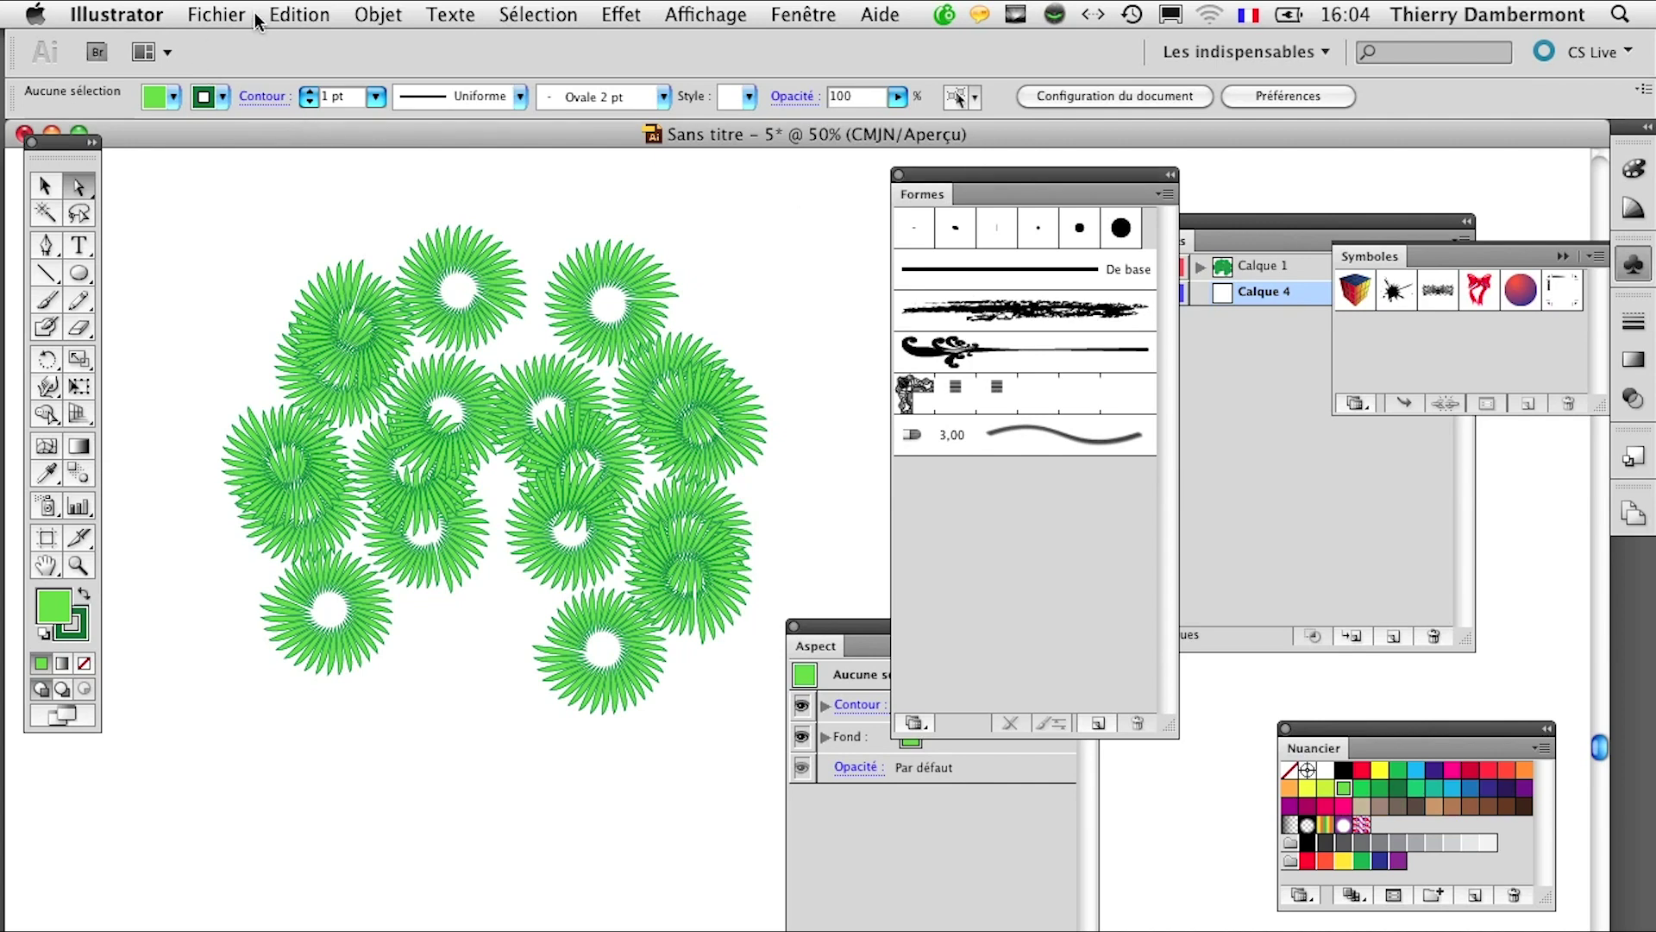
Step: Switch to Finder and open the folder "Illustrator créatif - 25 mars 2013" on the INTENSO 2TB - 1 drive in a new window
key("super+Tab")
key("super+Tab")
key("super+Tab")
key("super+Tab")
key("super+Tab")
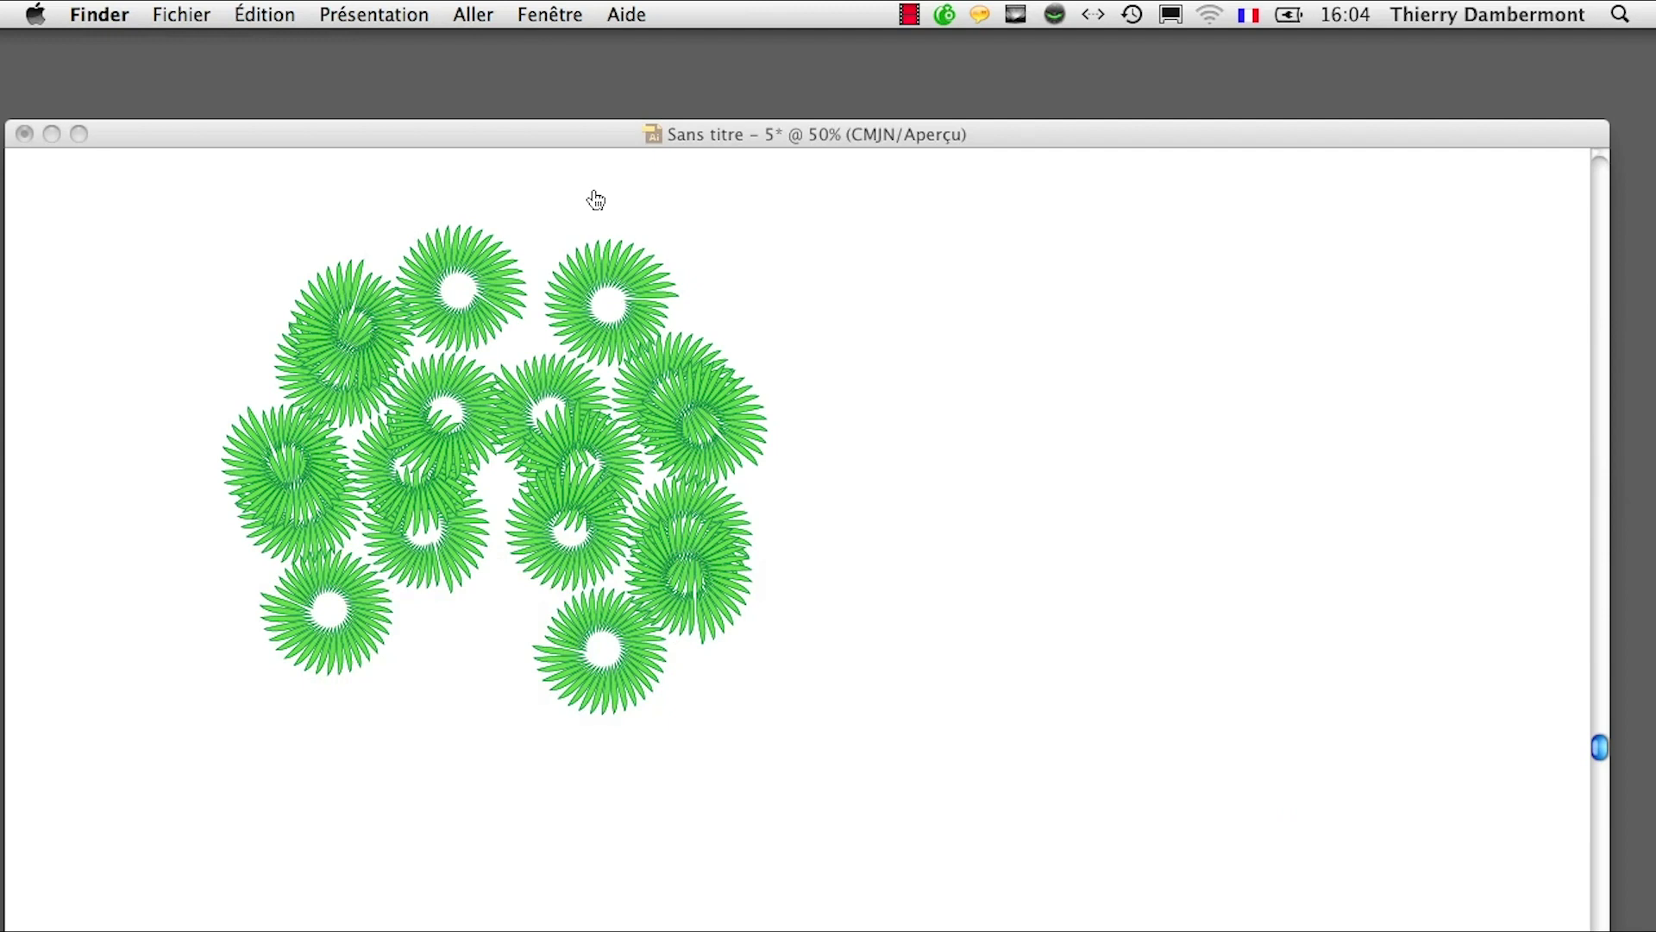
left_click(232, 14)
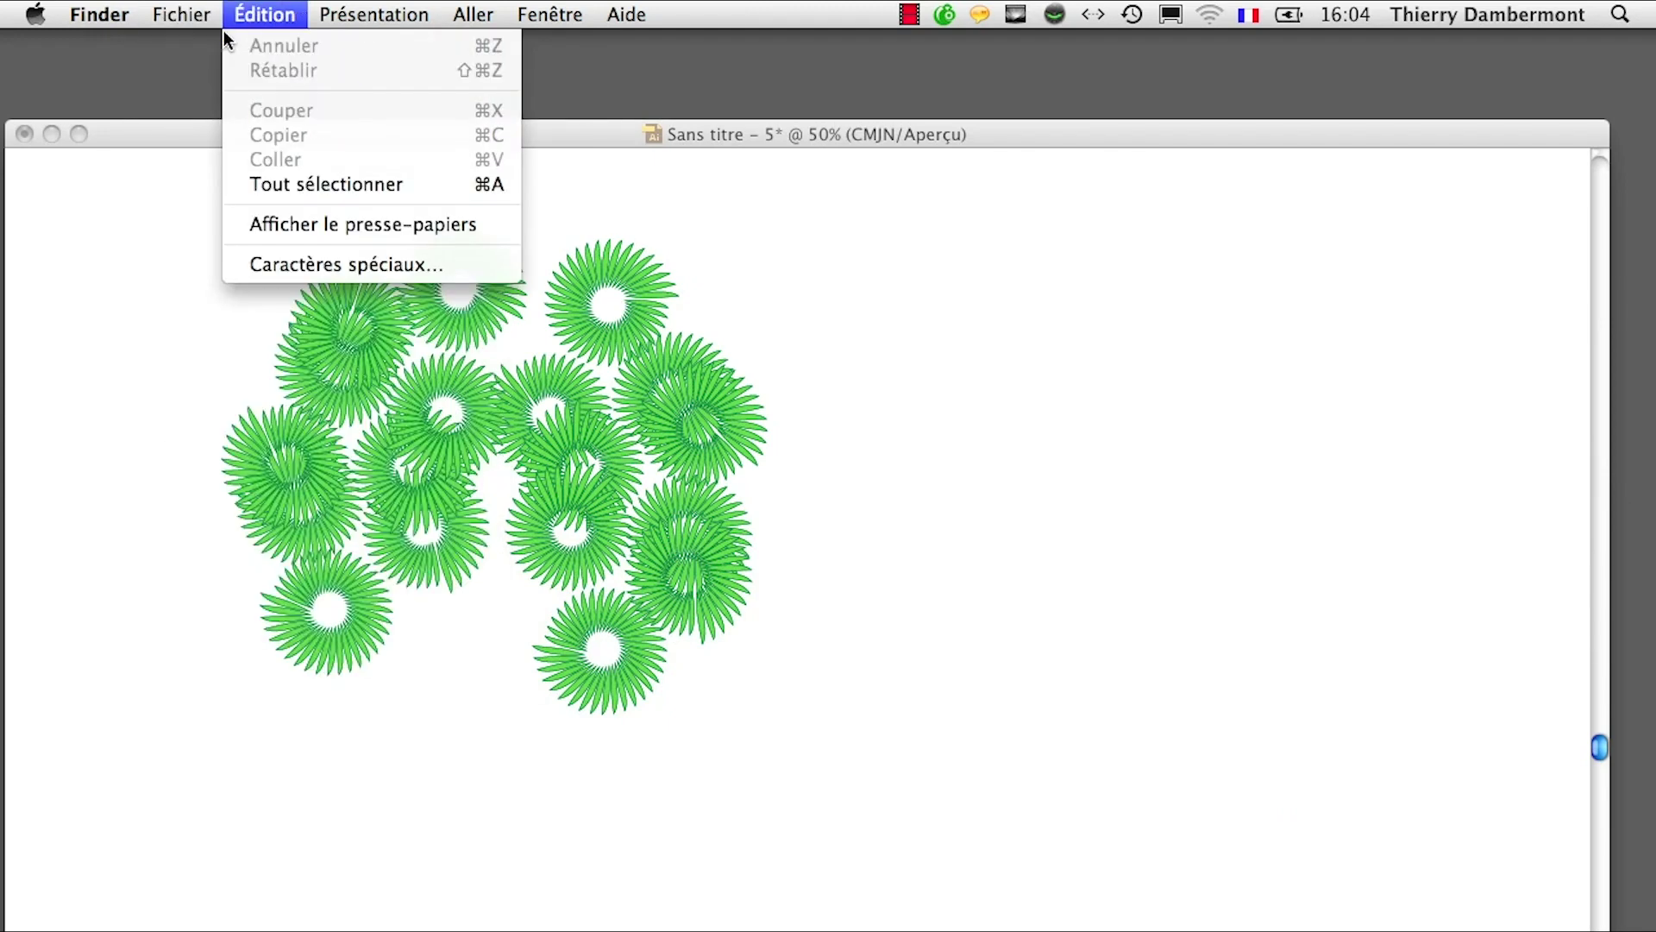
left_click(214, 46)
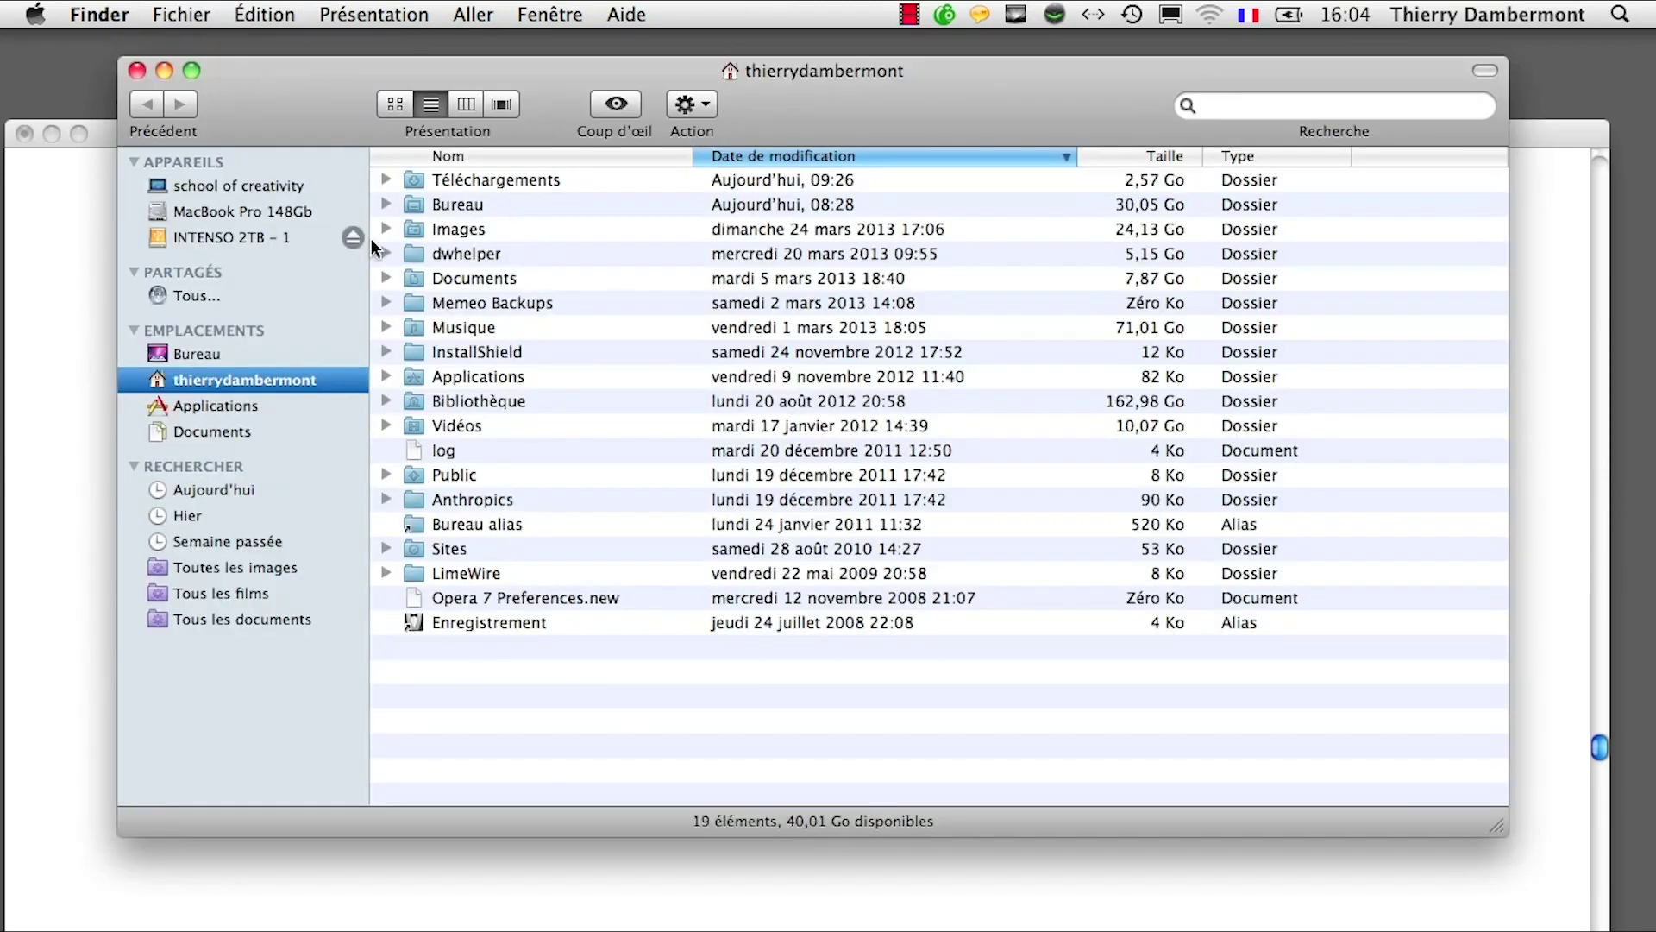
left_click(200, 228)
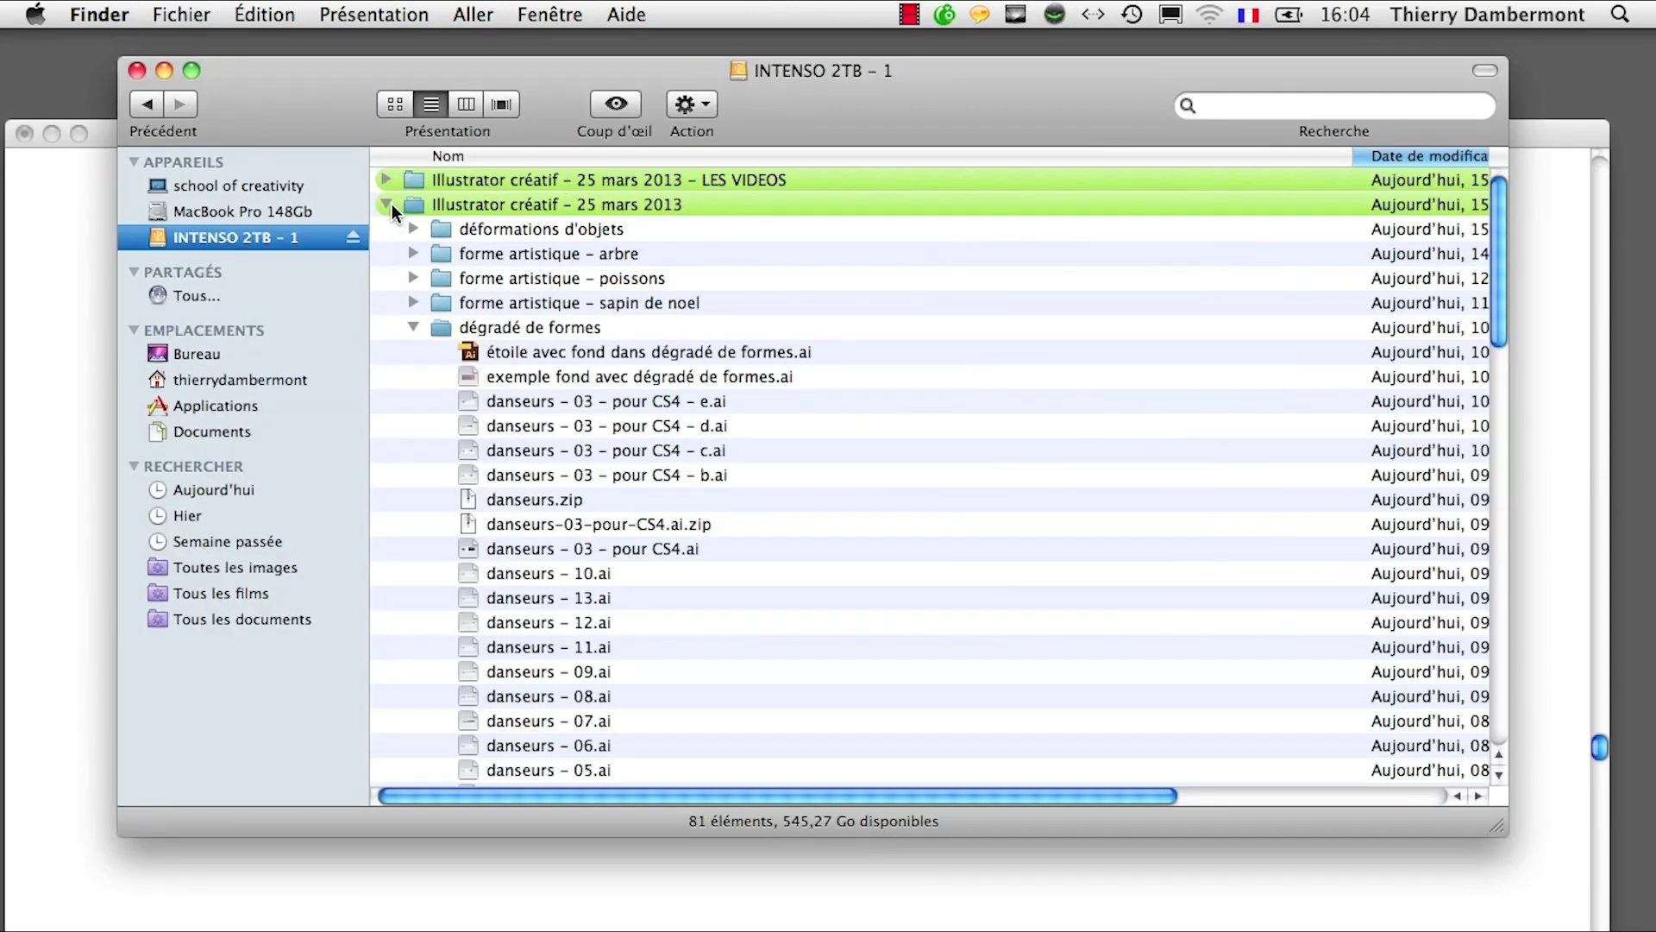
left_click(389, 204)
double_click(560, 205)
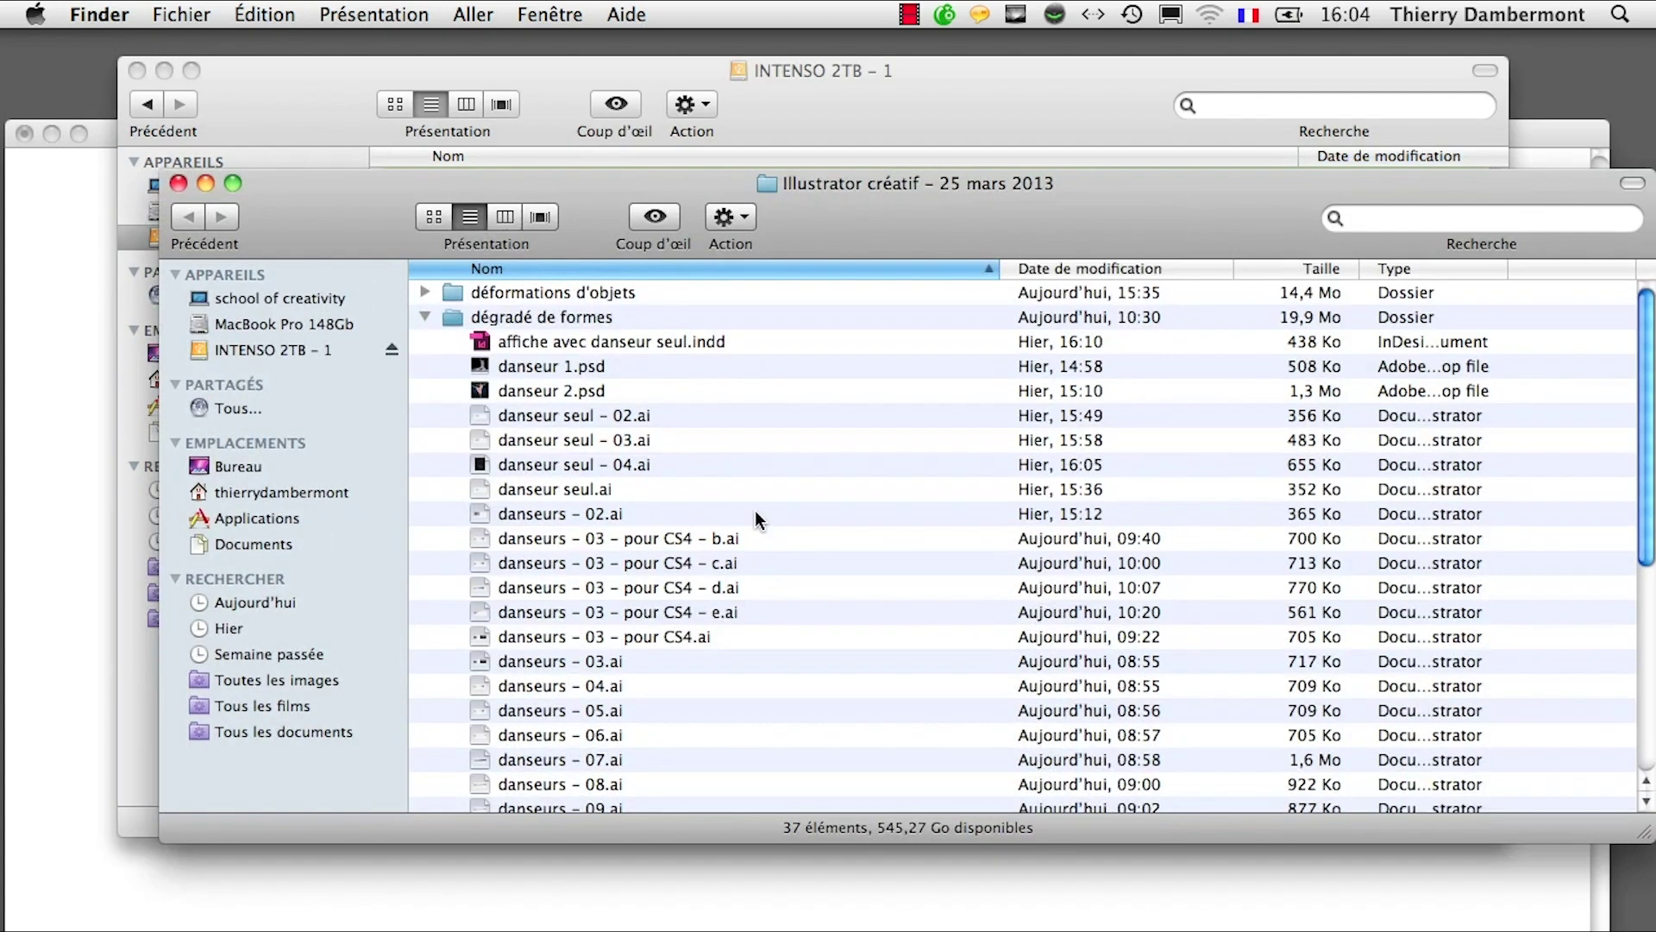
Step: Open branche - 03.ai from the "forme artistique - arbre" folder in Illustrator
left_click(424, 318)
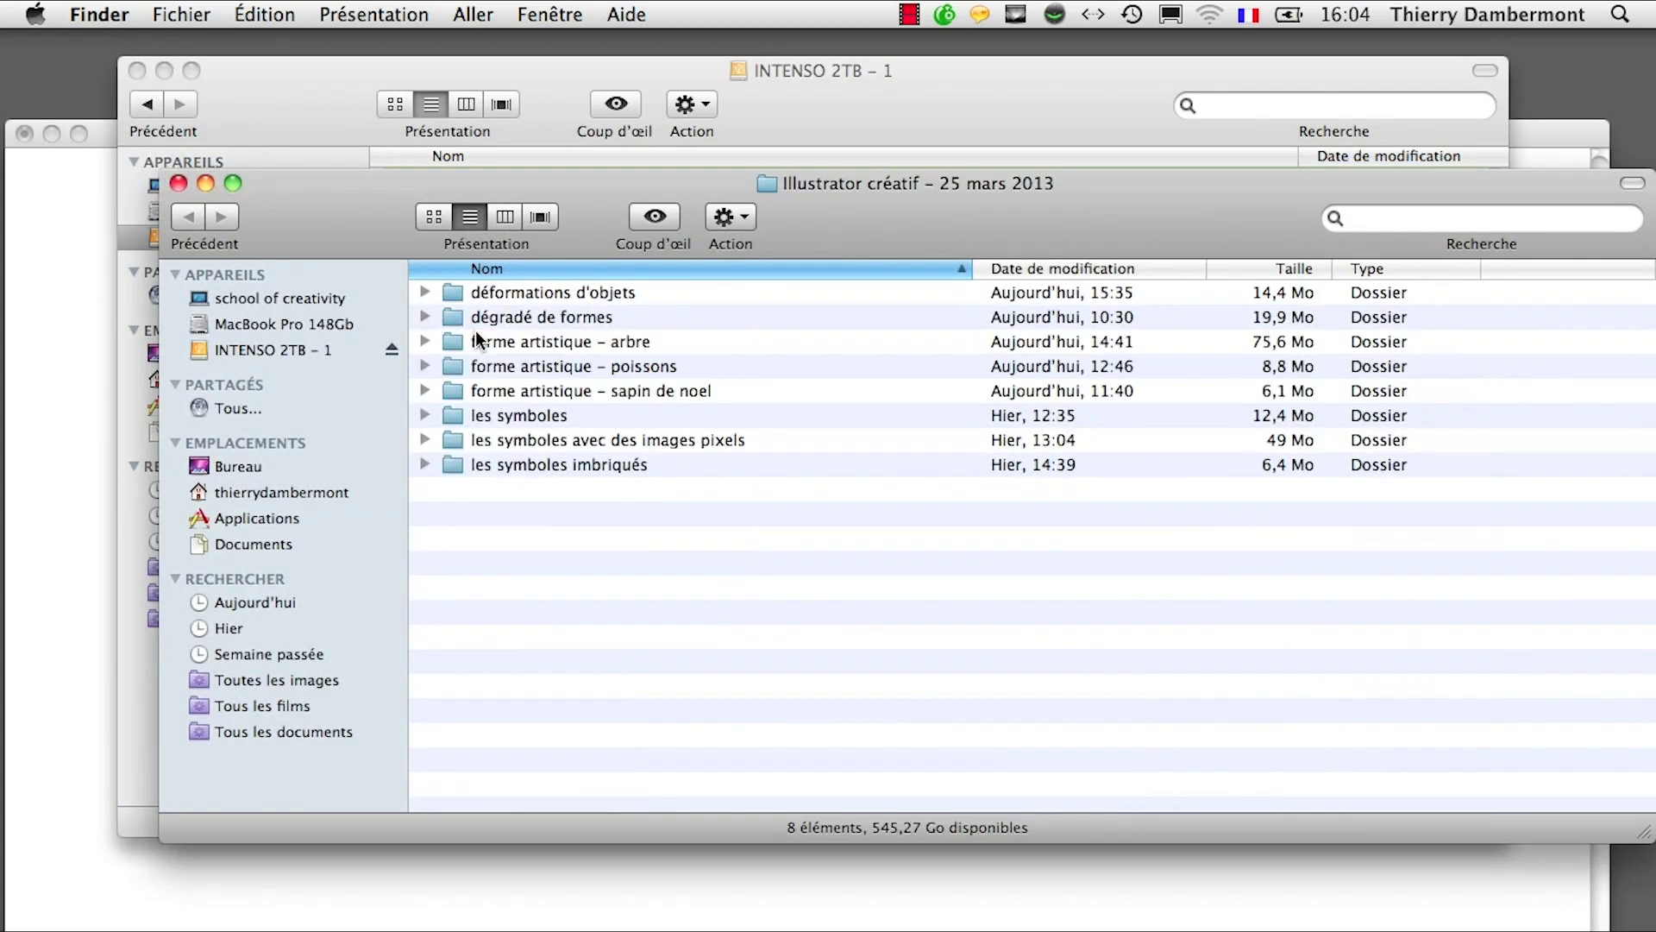
left_click(430, 341)
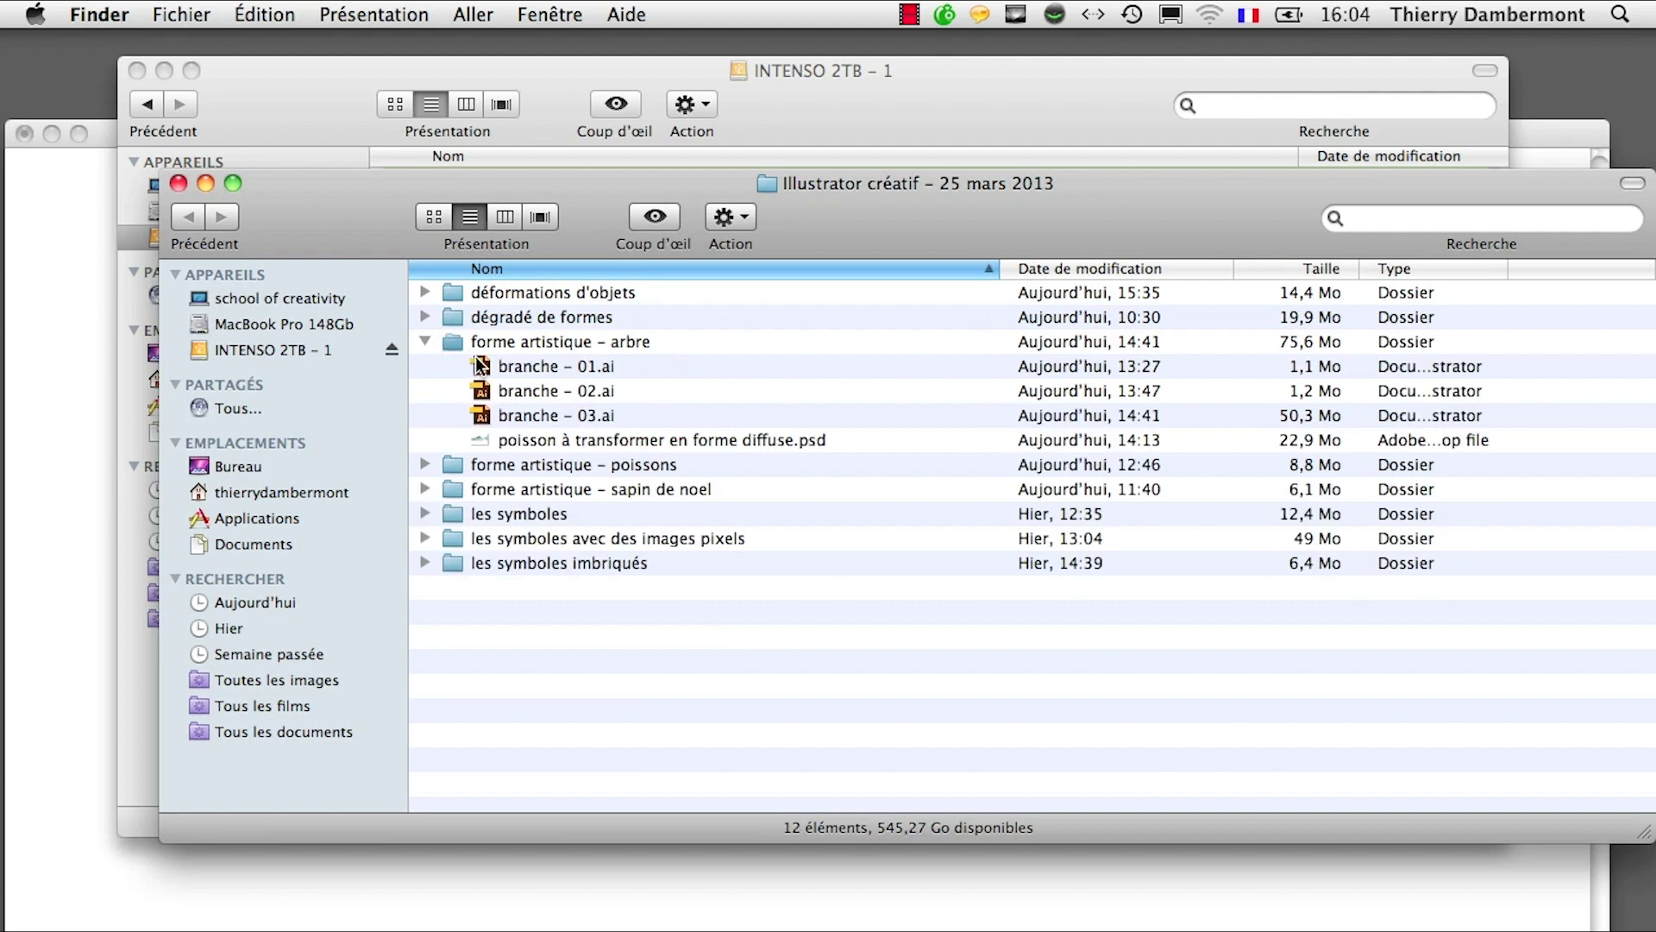
left_click(519, 414)
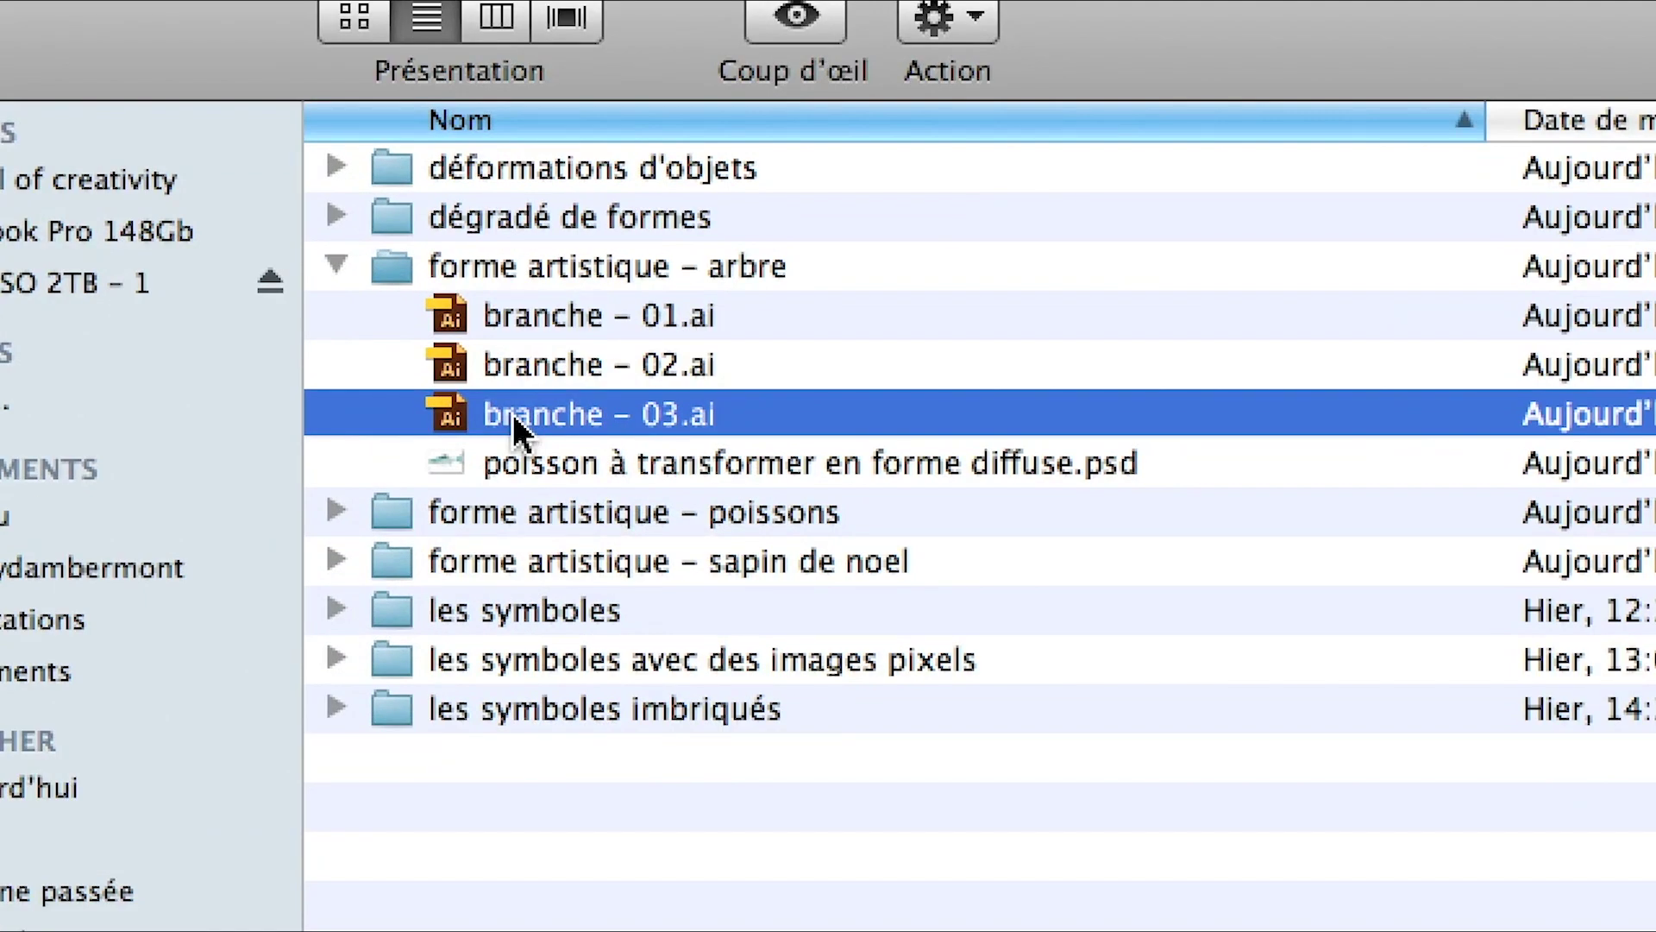
double_click(512, 414)
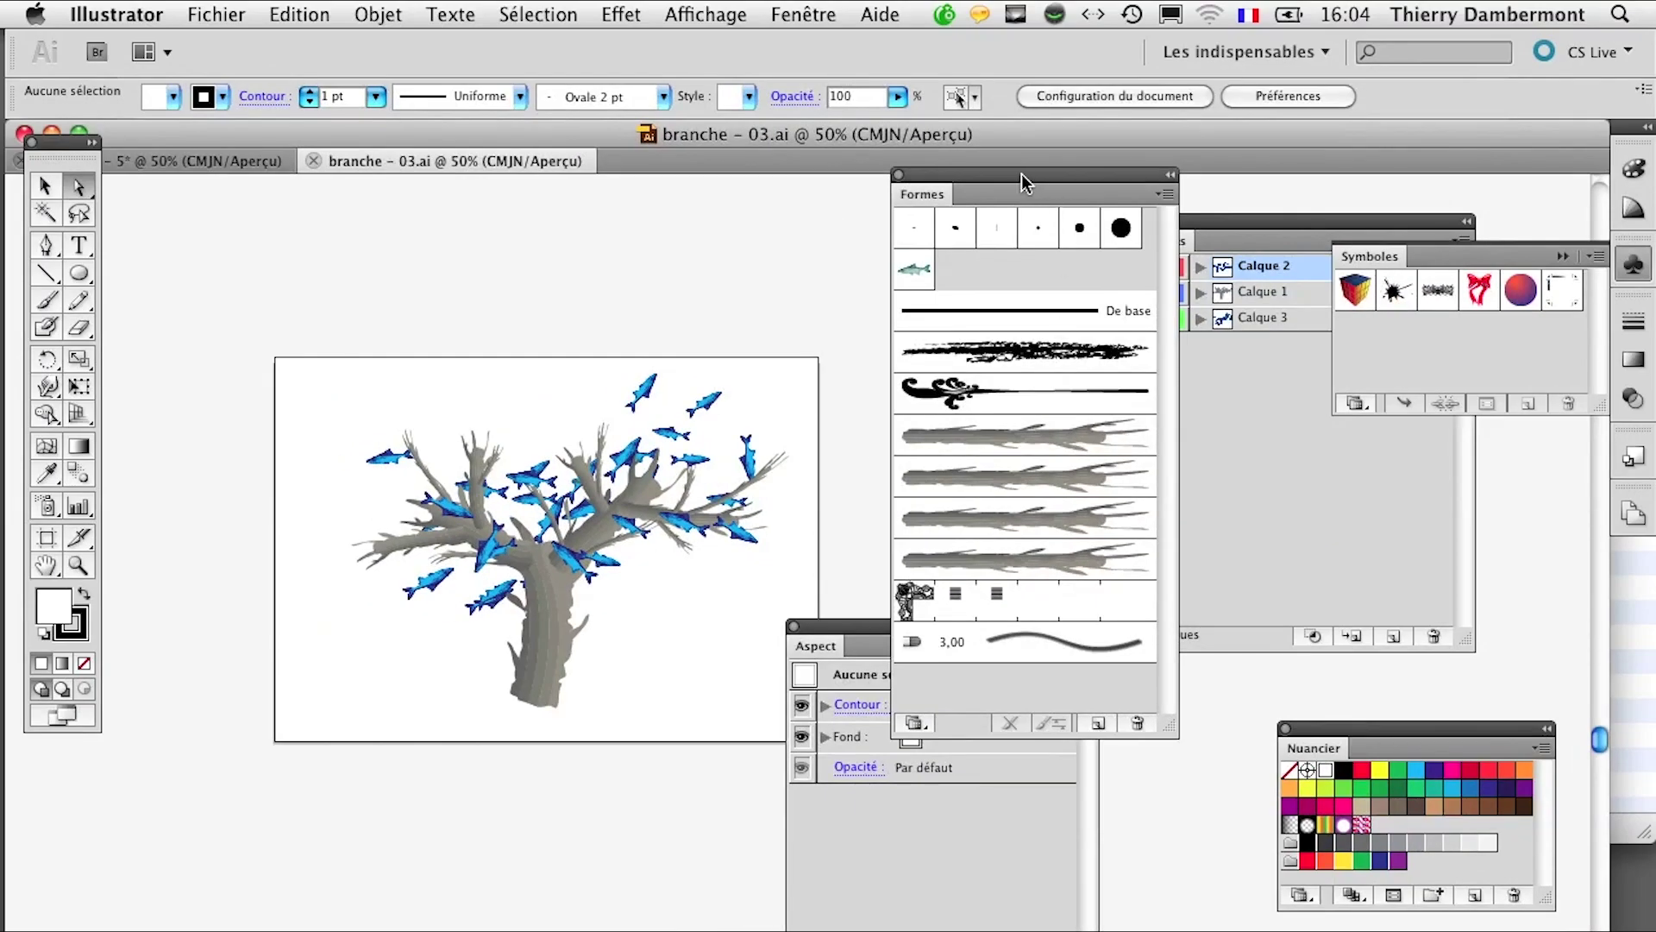
Step: Rearrange the Formes and Aspect panels so the tree's brushes are fully accessible beside the artwork
mouse_move(1021, 173)
left_mouse_down()
mouse_move(938, 164)
mouse_move(964, 164)
left_mouse_up()
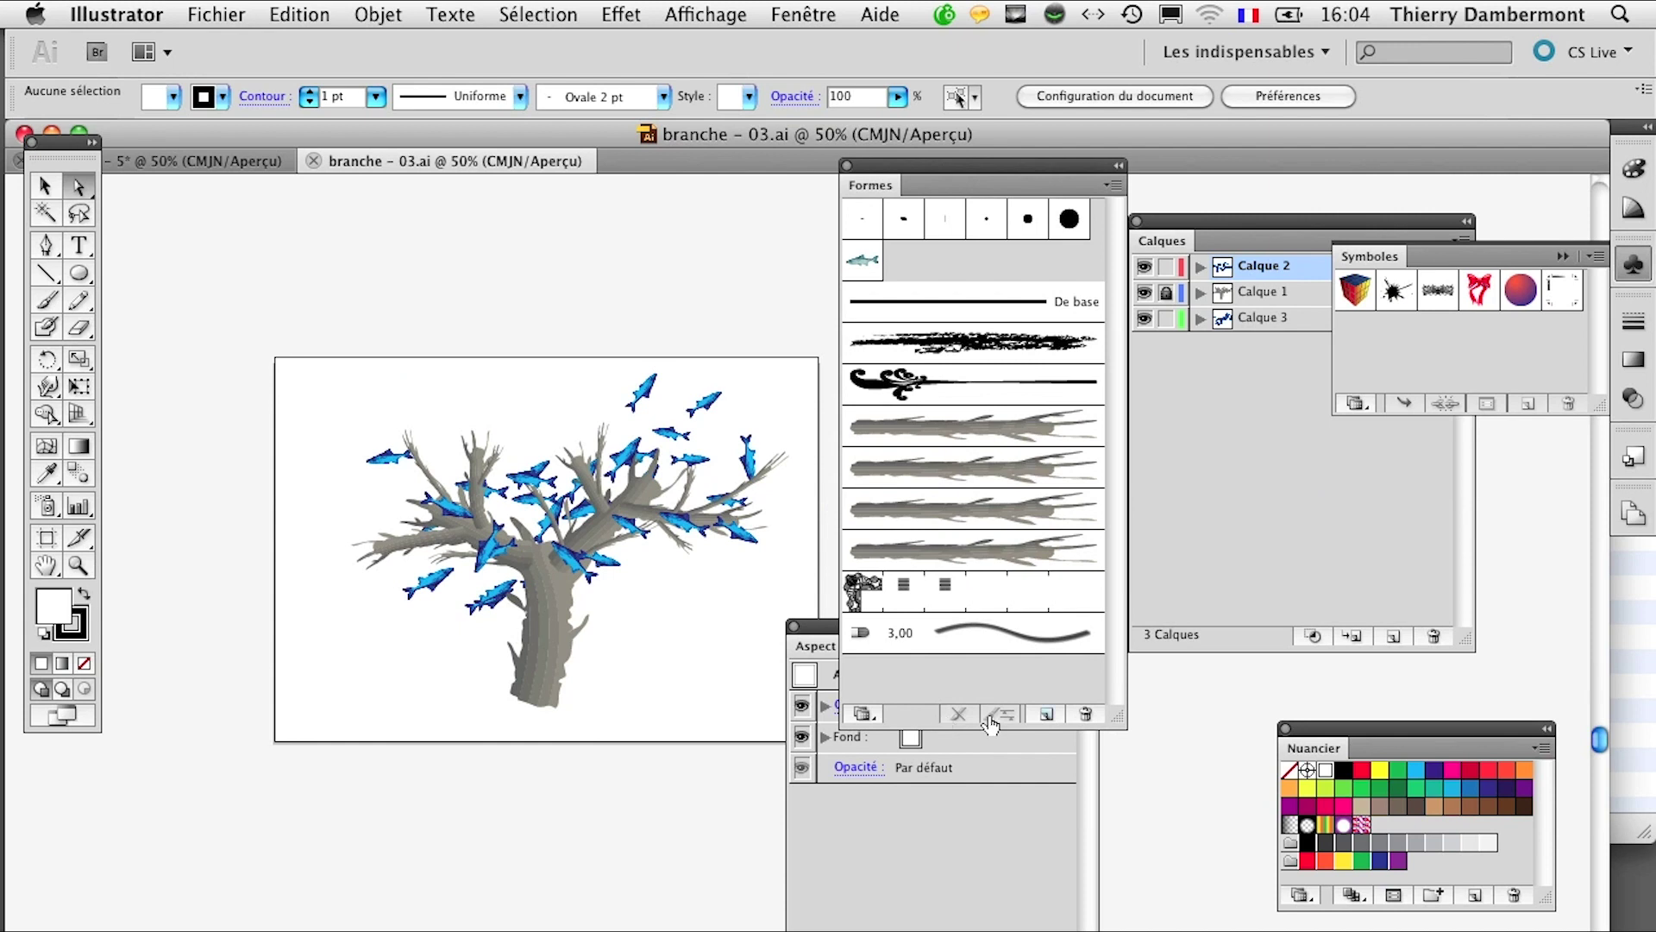
left_click_drag(814, 627, 449, 930)
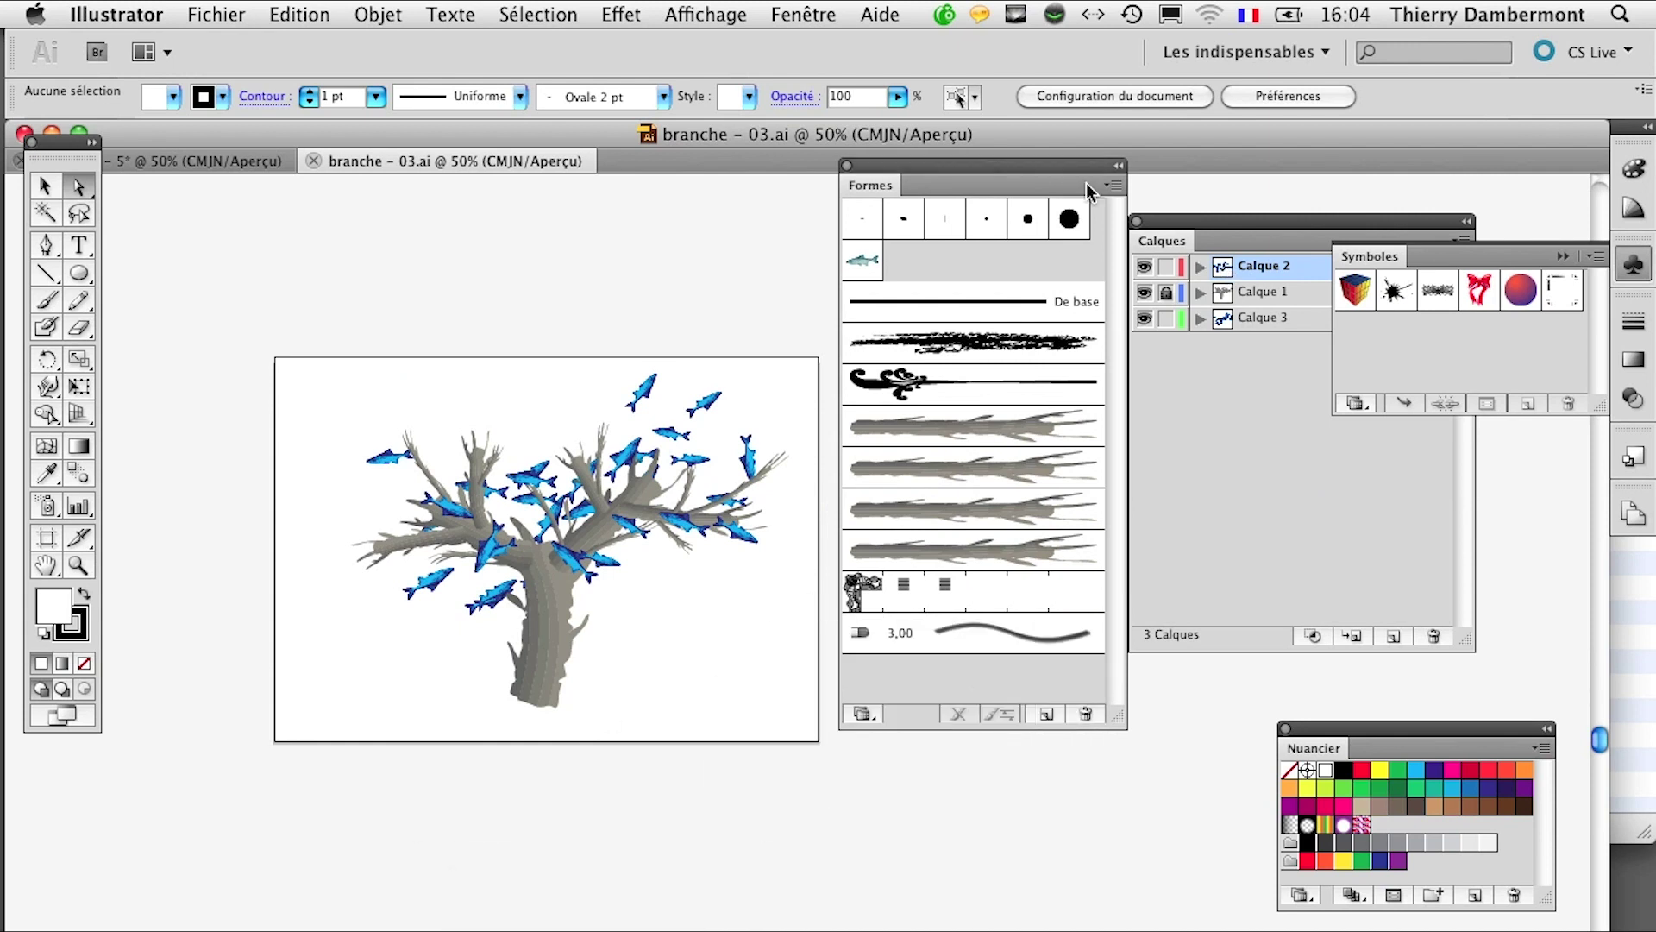
mouse_move(1008, 165)
left_mouse_down()
mouse_move(960, 181)
mouse_move(960, 219)
left_mouse_up()
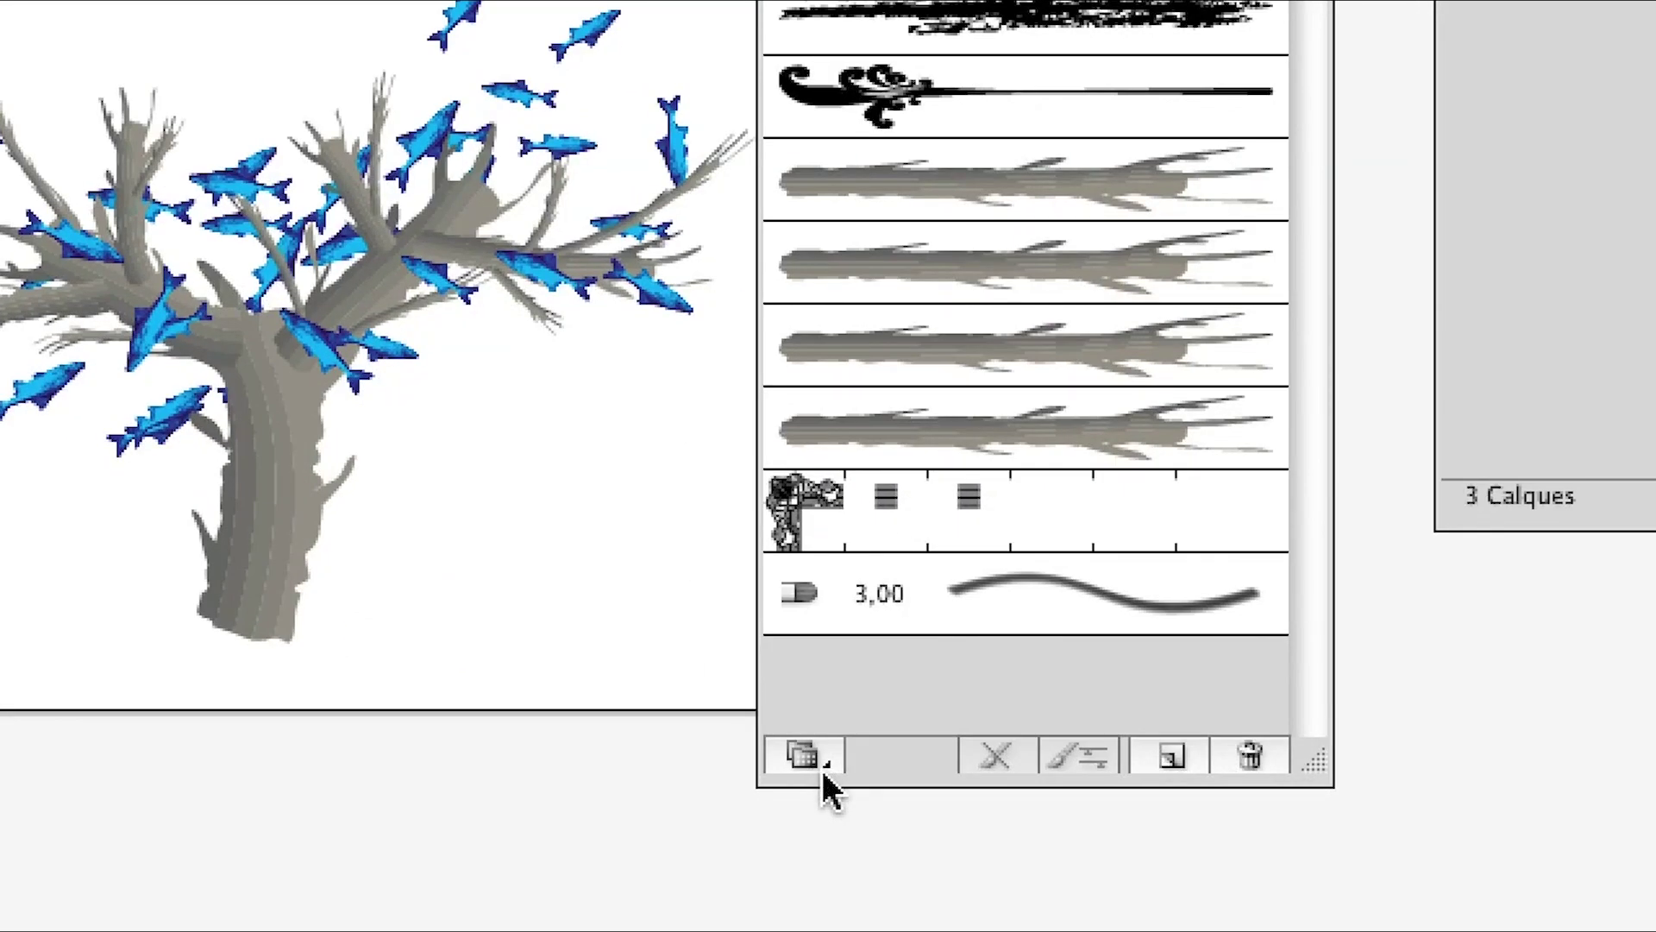
Step: Save the tree document's brushes as a library named branche - 03.ai in the default Formes folder
left_click(824, 774)
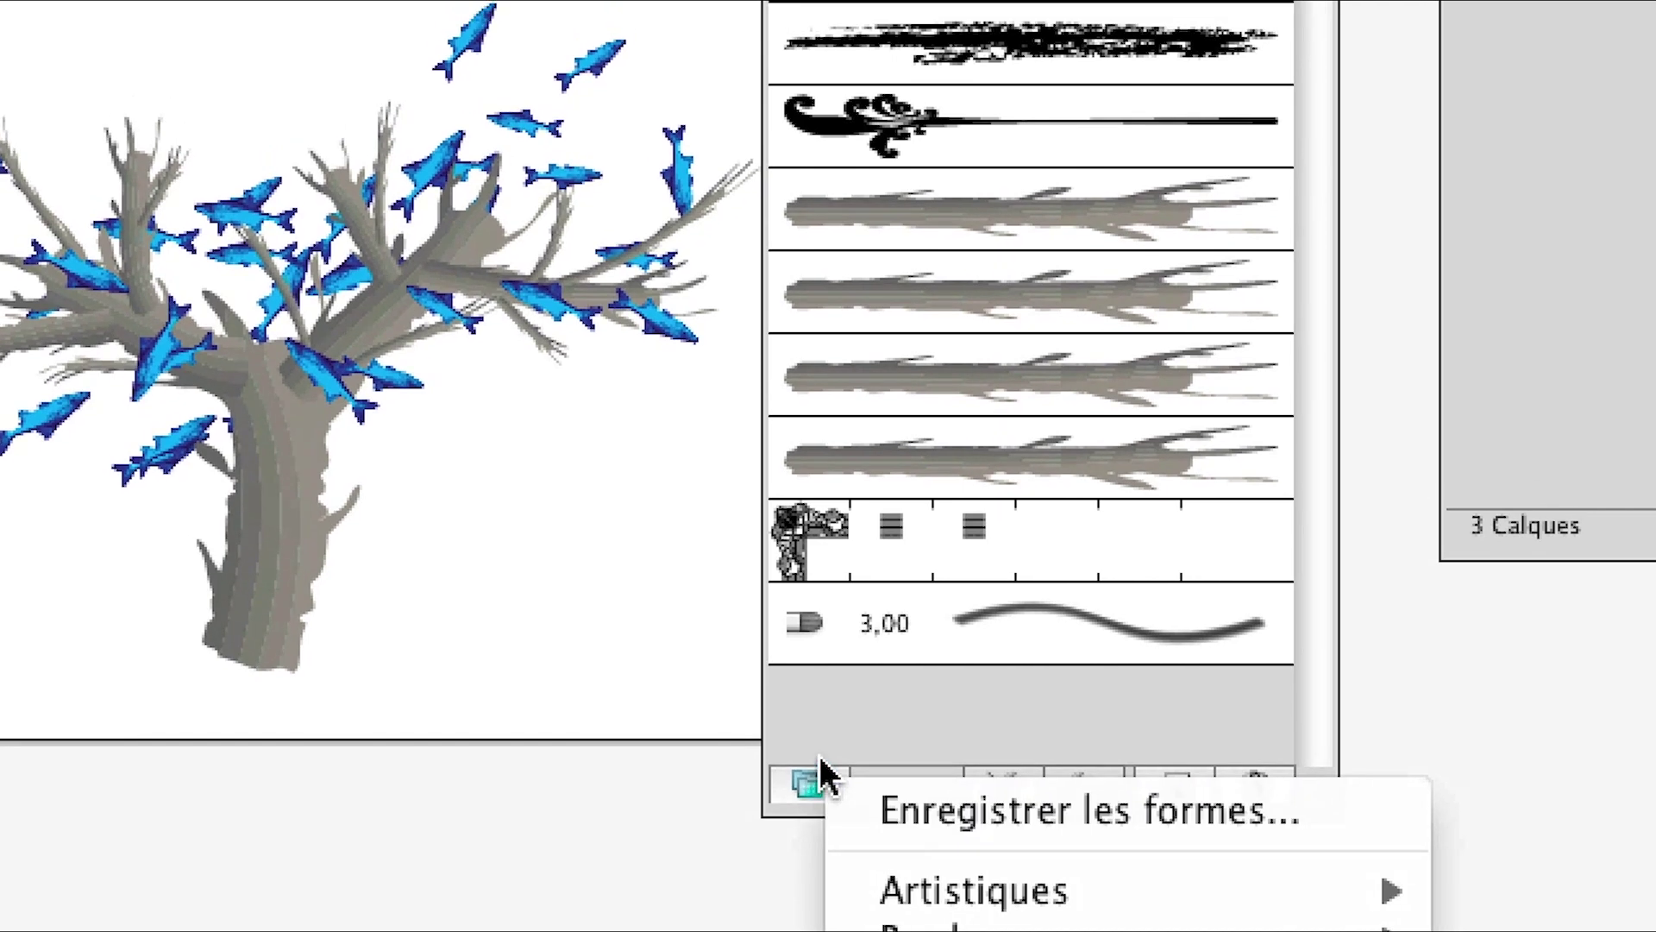
left_click(807, 733)
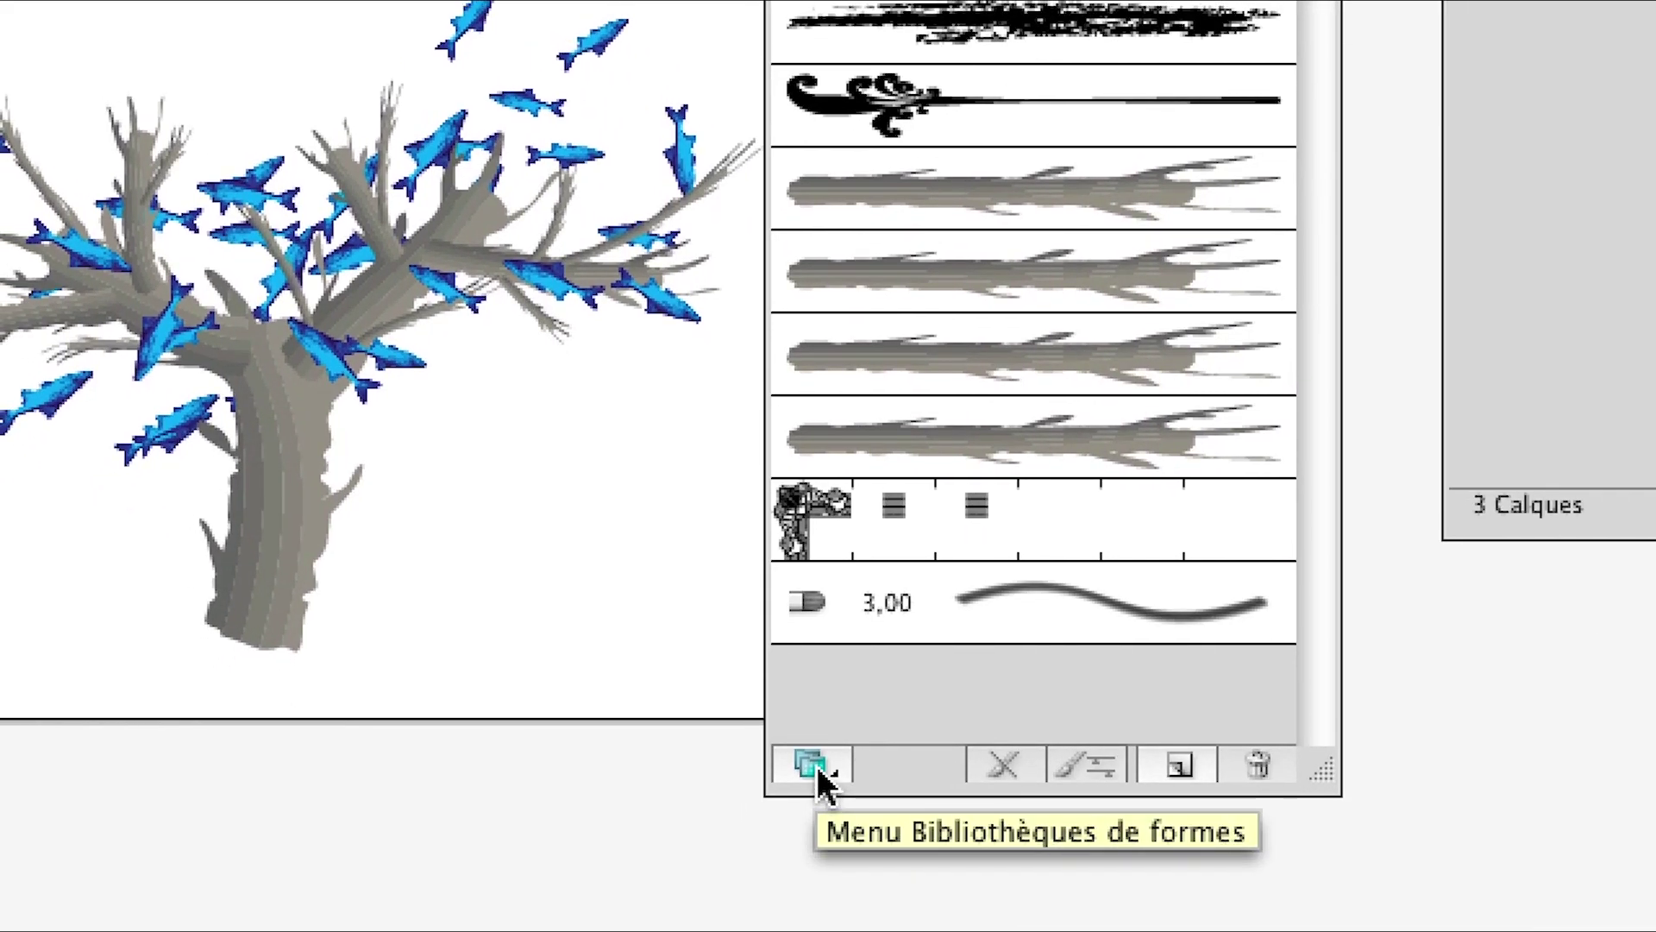
left_click(817, 768)
left_click(819, 753)
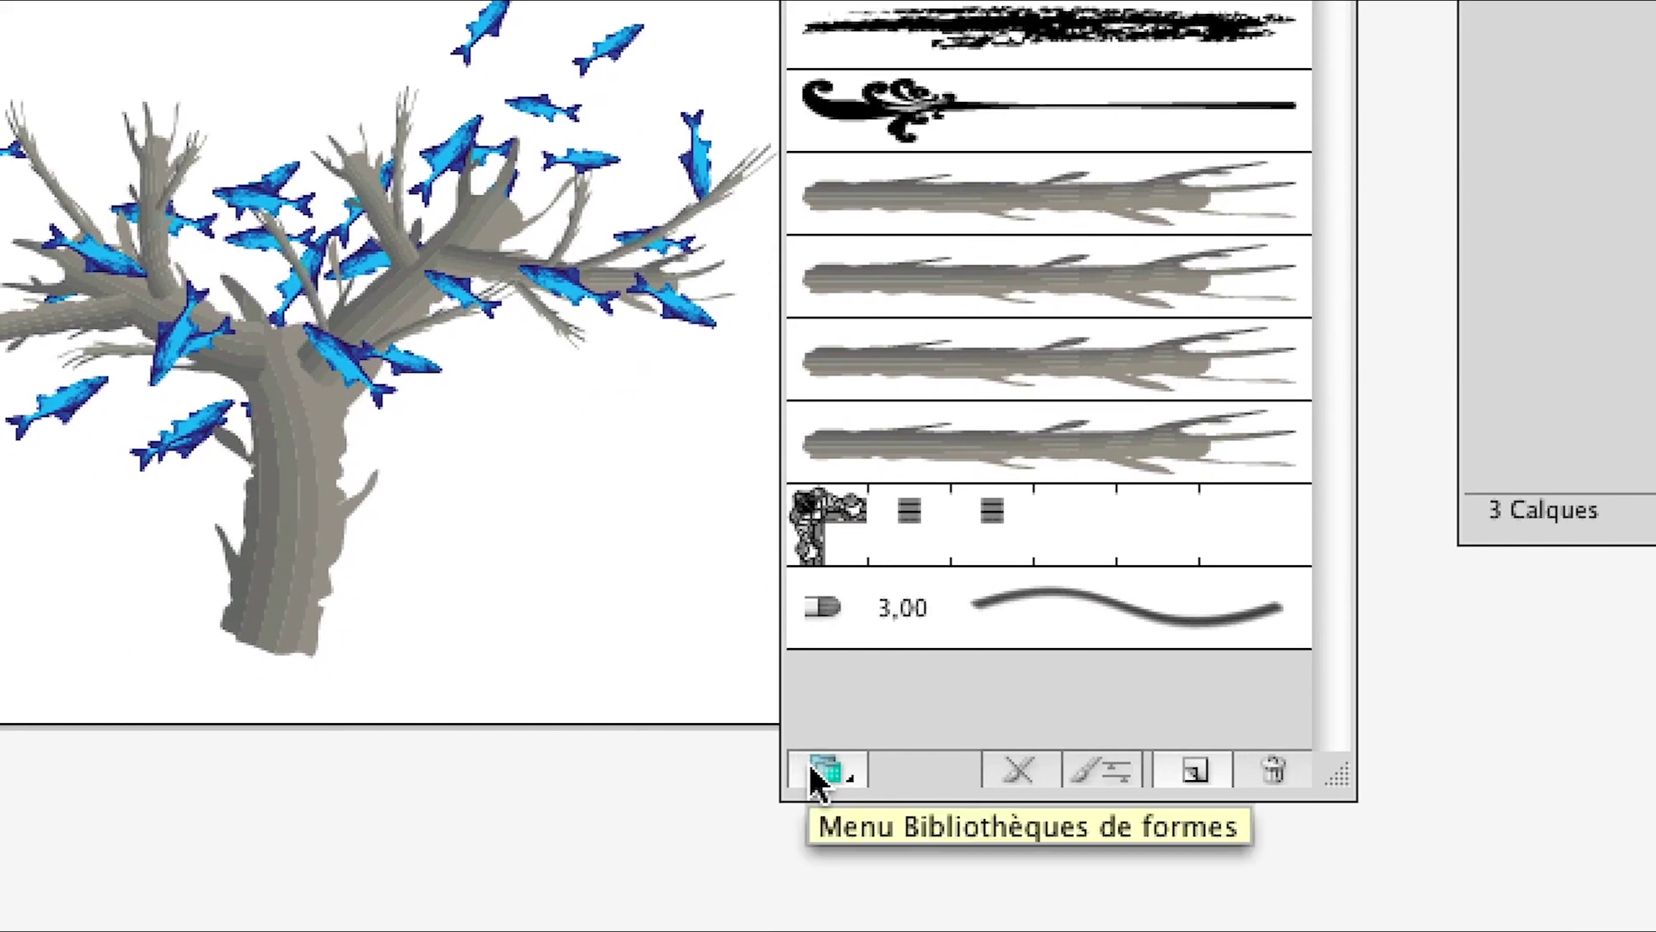
left_click(815, 768)
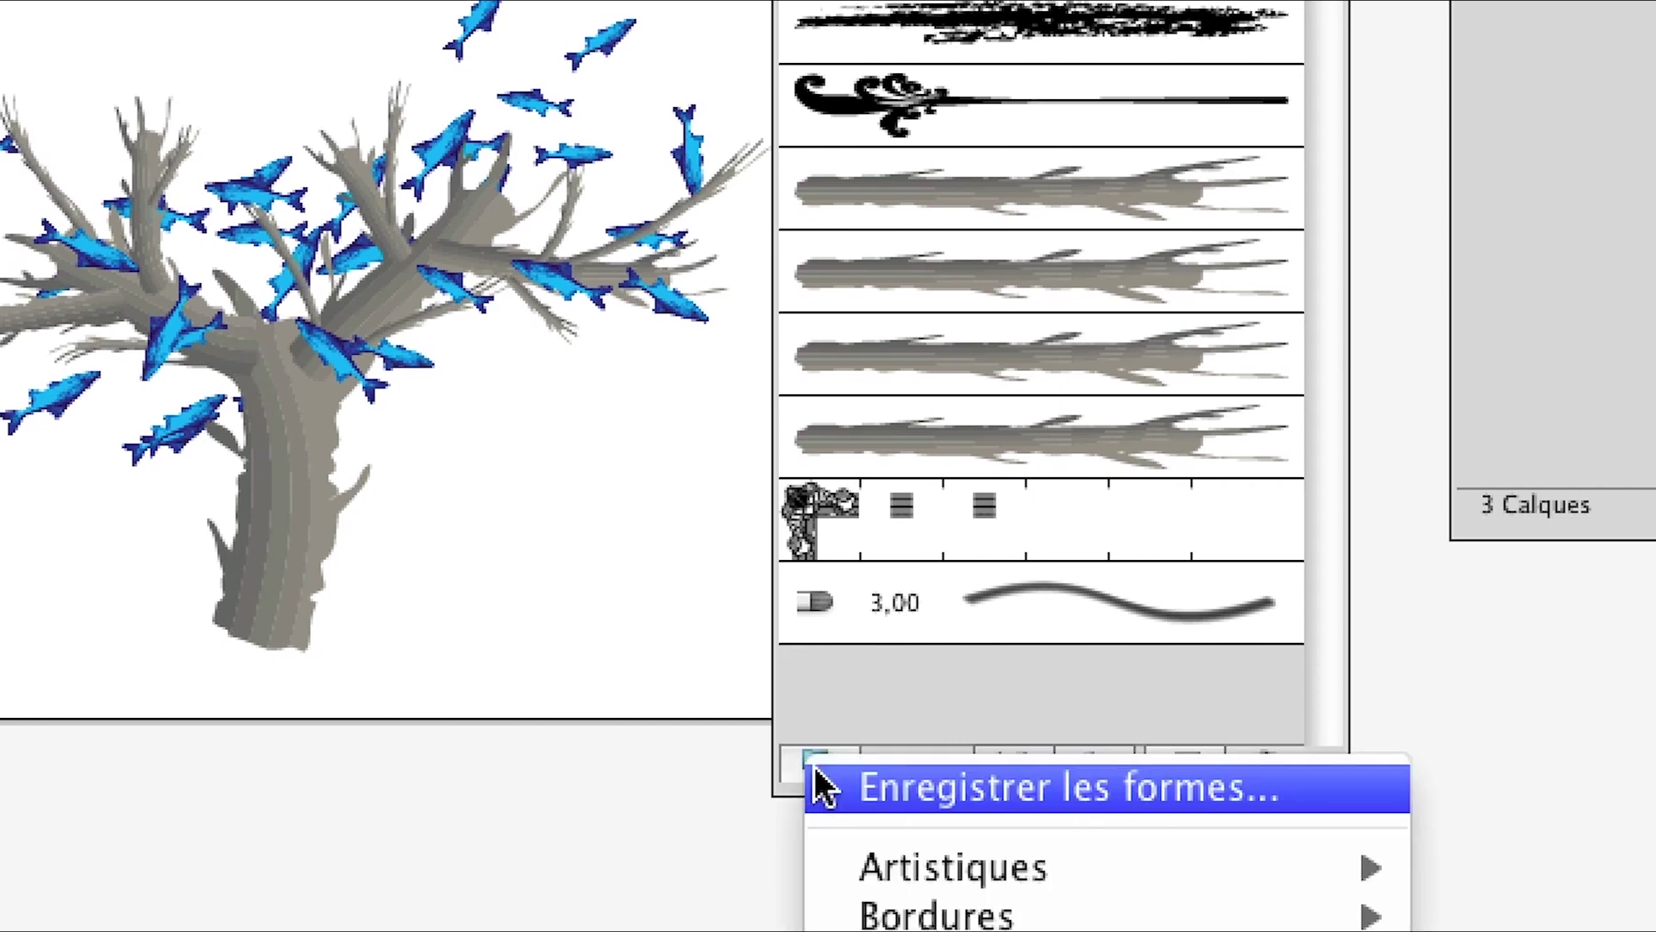
left_click(845, 777)
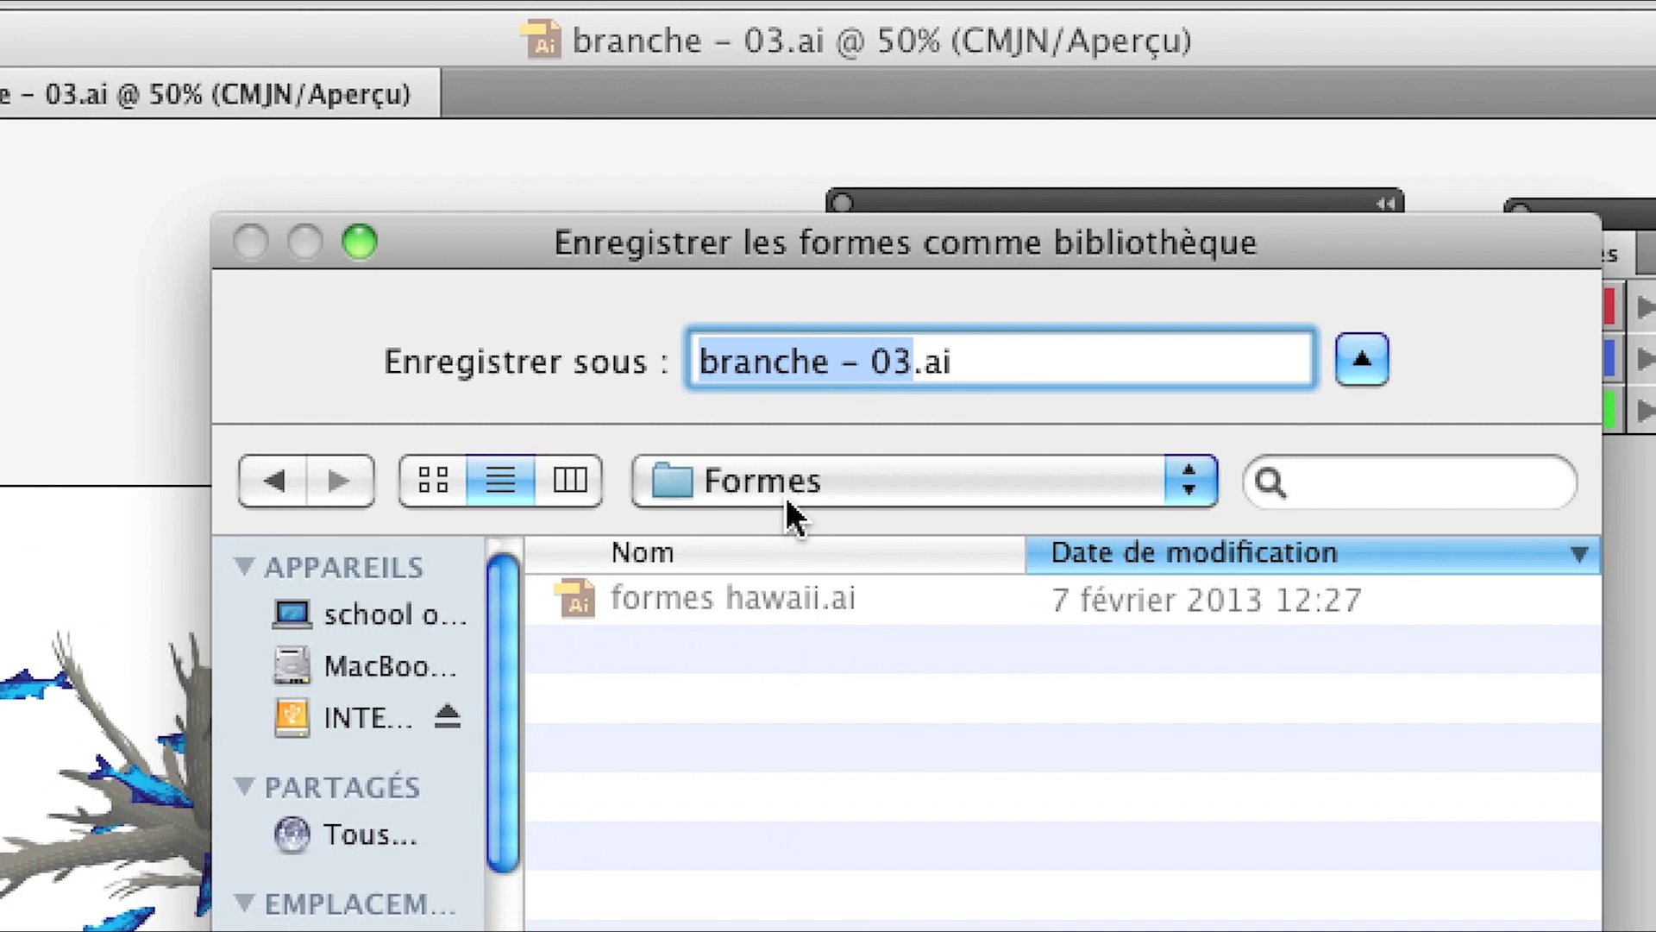
left_click(785, 497)
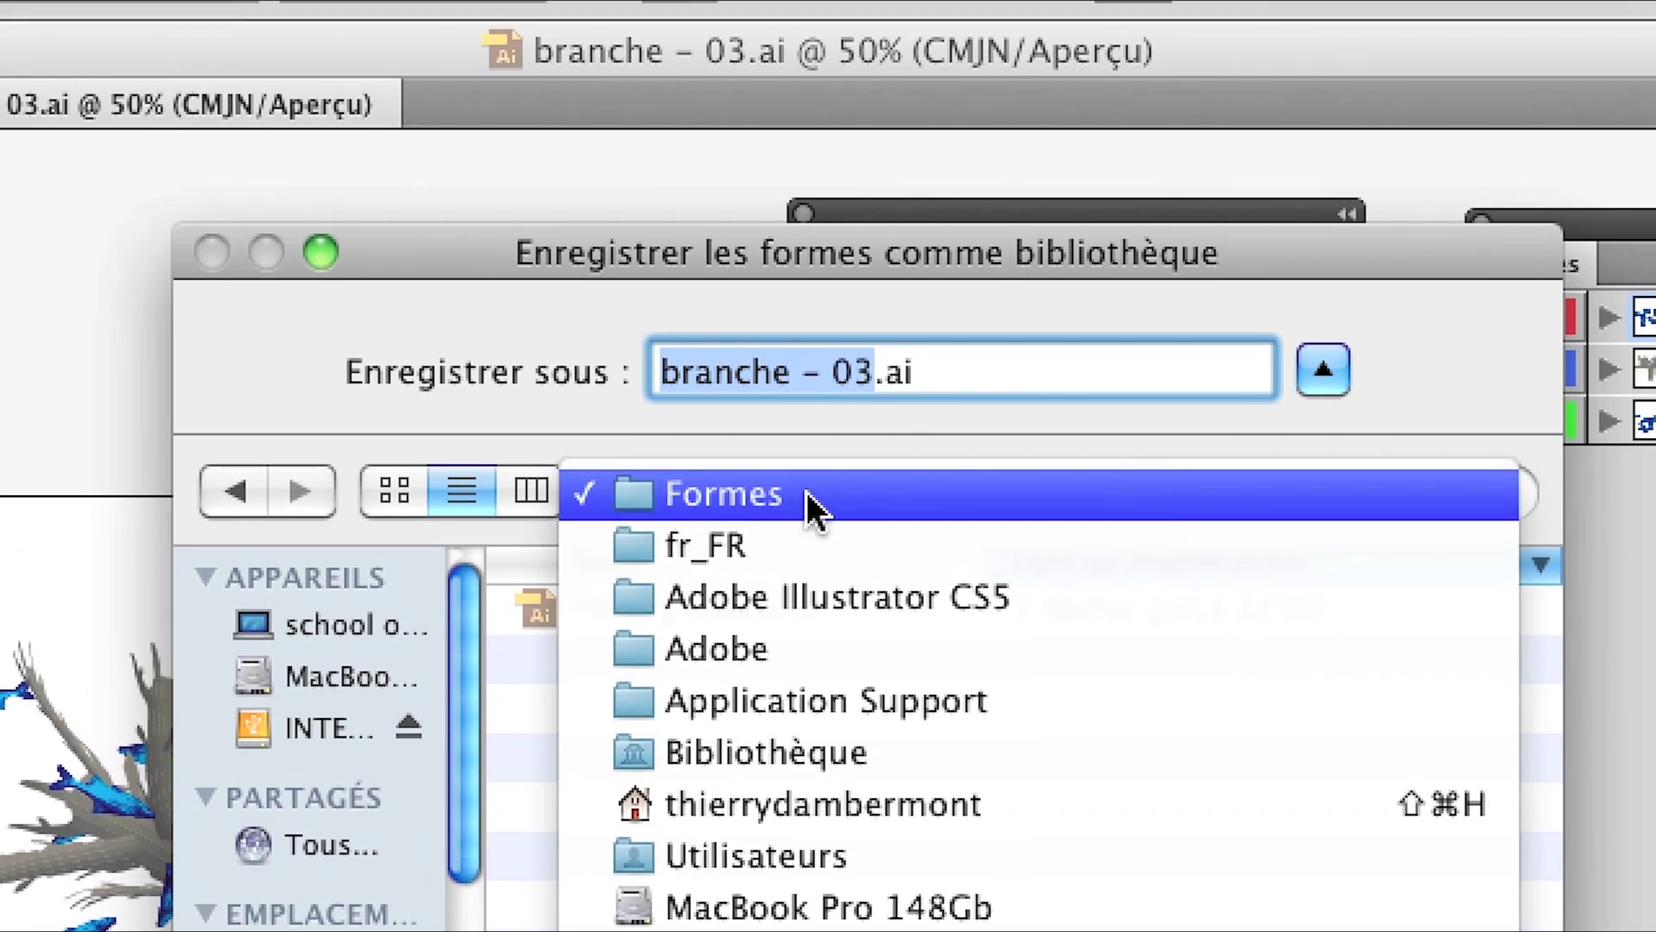
left_click(805, 492)
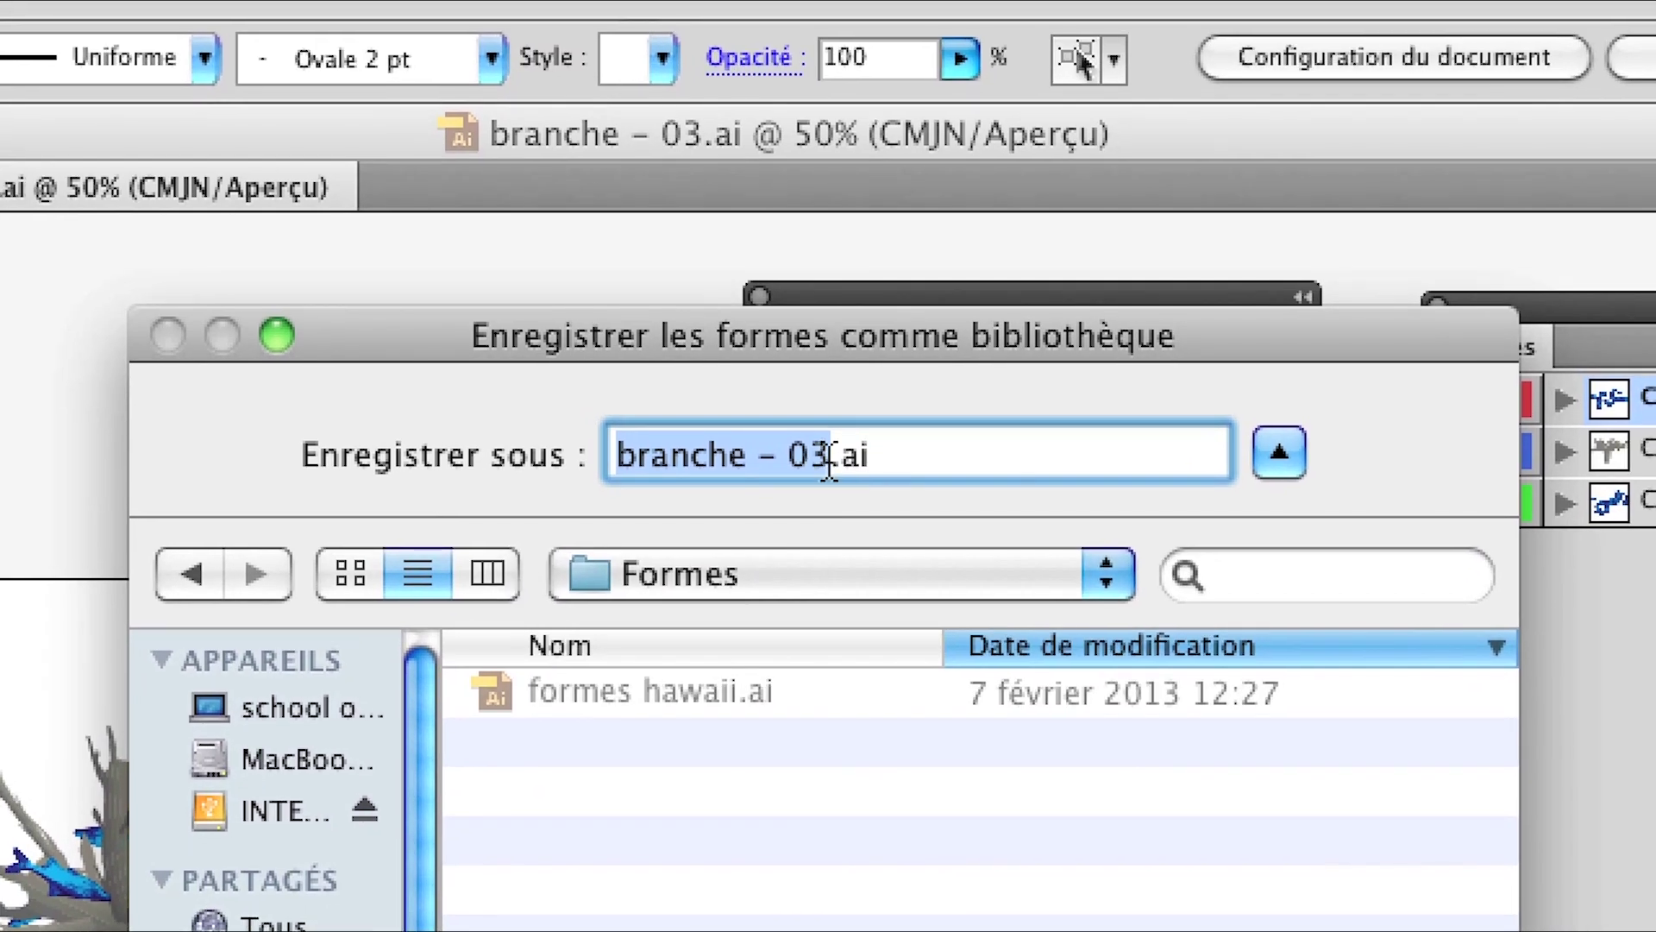
left_click(828, 463)
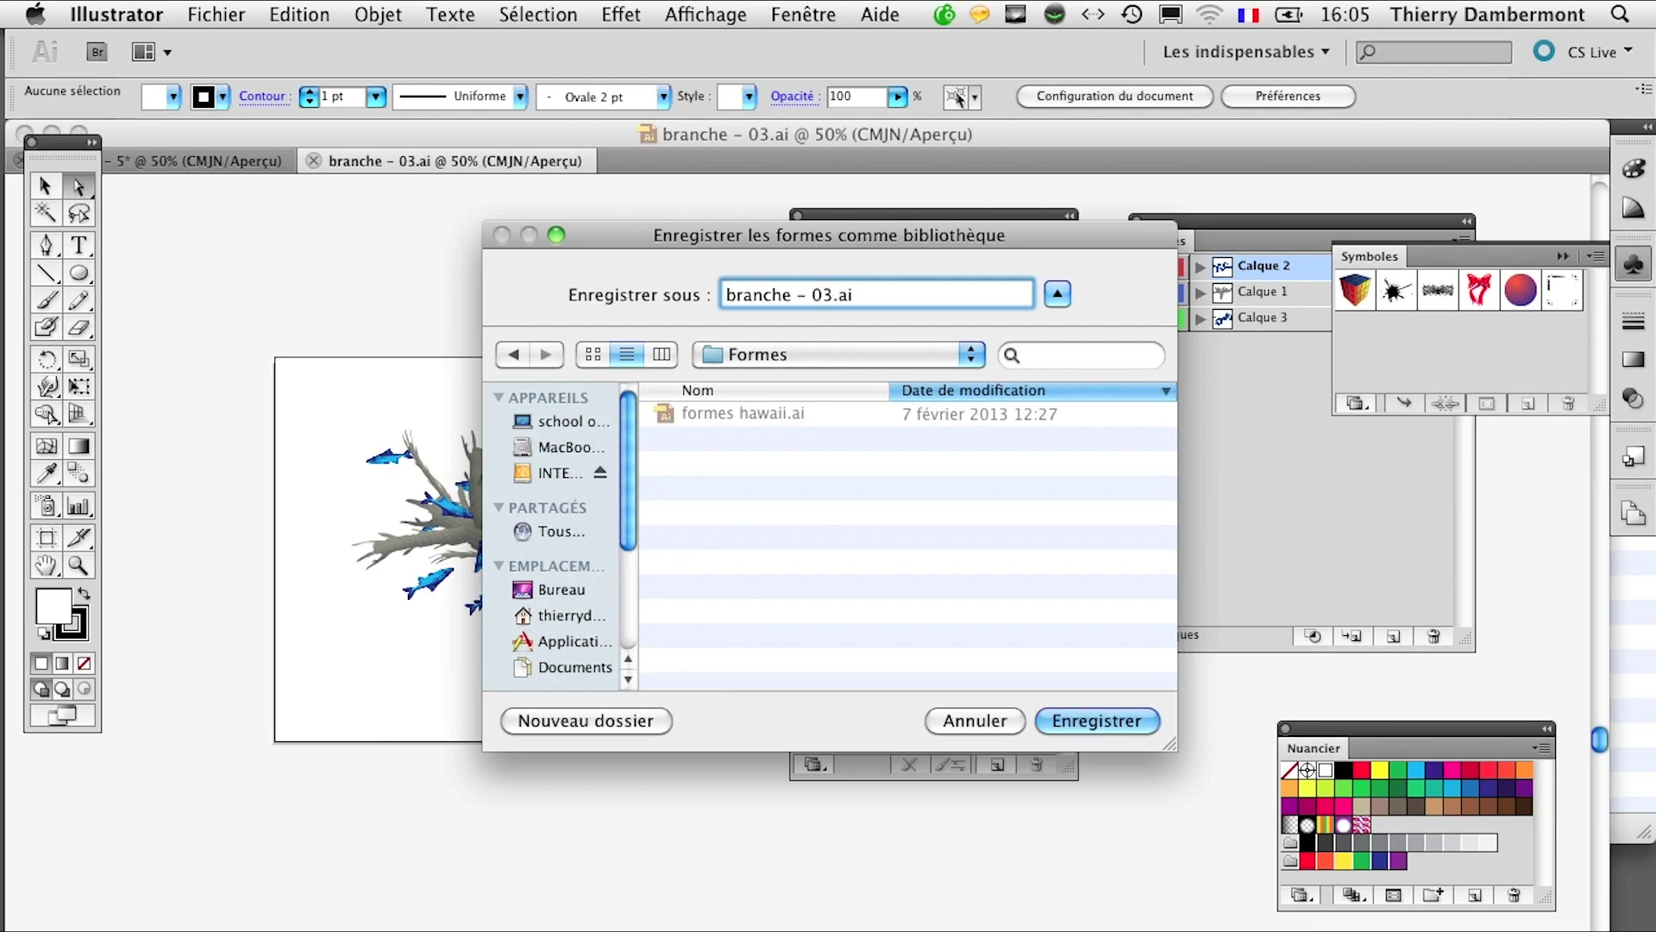
left_click(1130, 721)
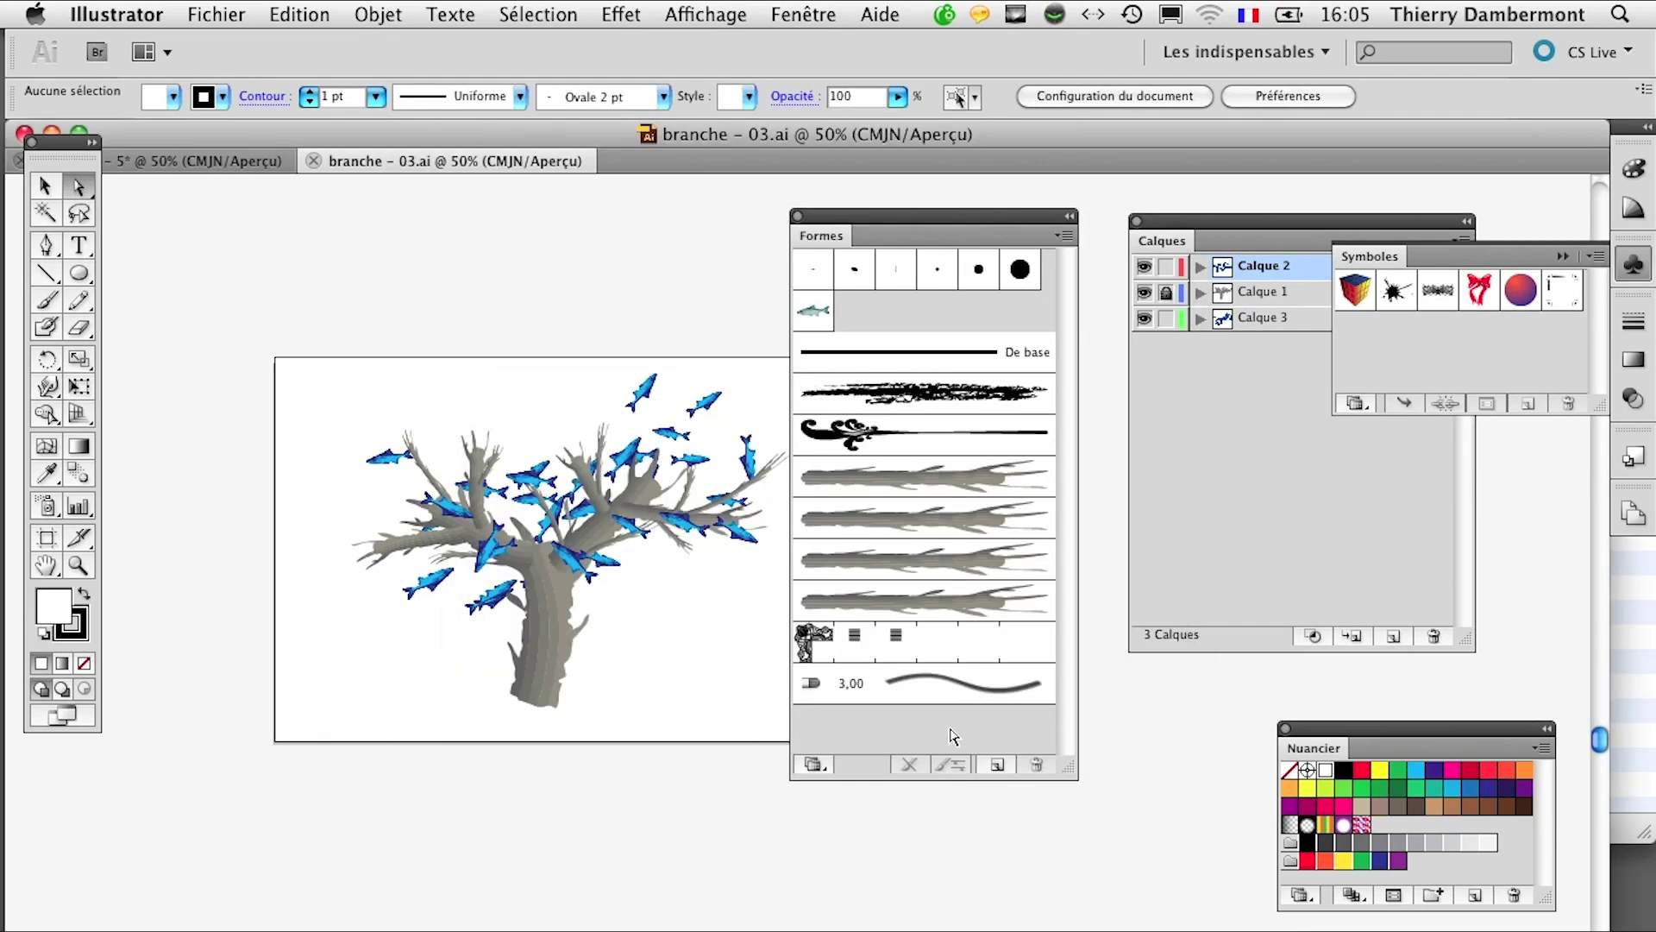
Step: Return to the Sans titre - 5 document and load the branche - 03 user brush library
left_click(182, 161)
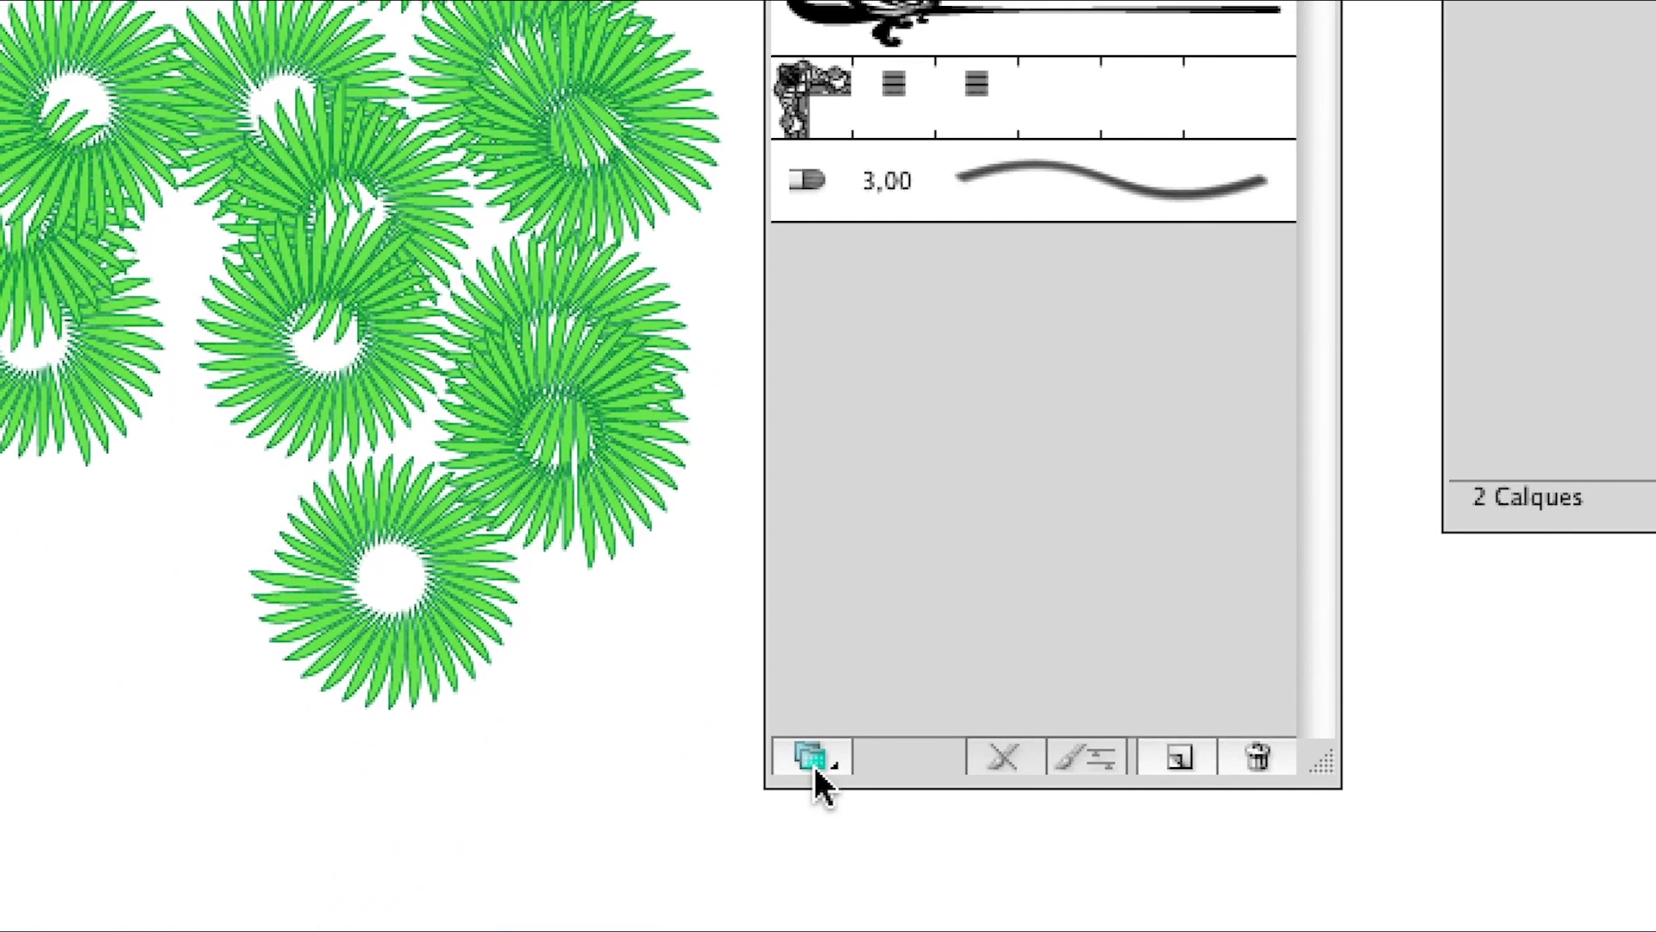
left_click(814, 766)
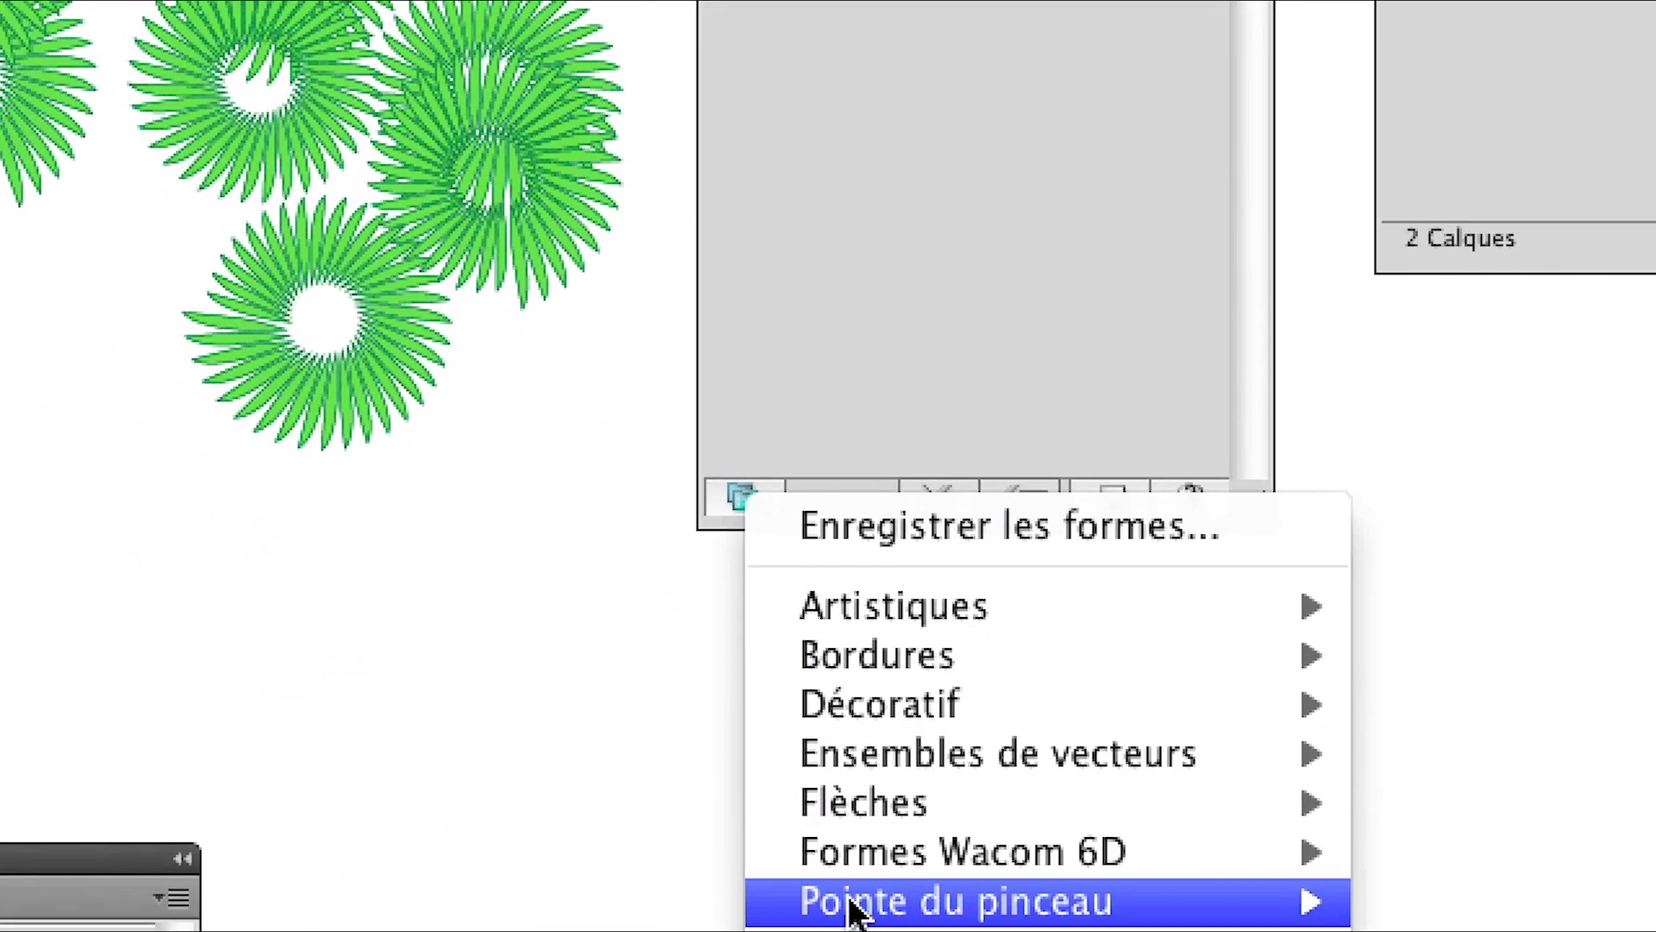
mouse_move(942, 931)
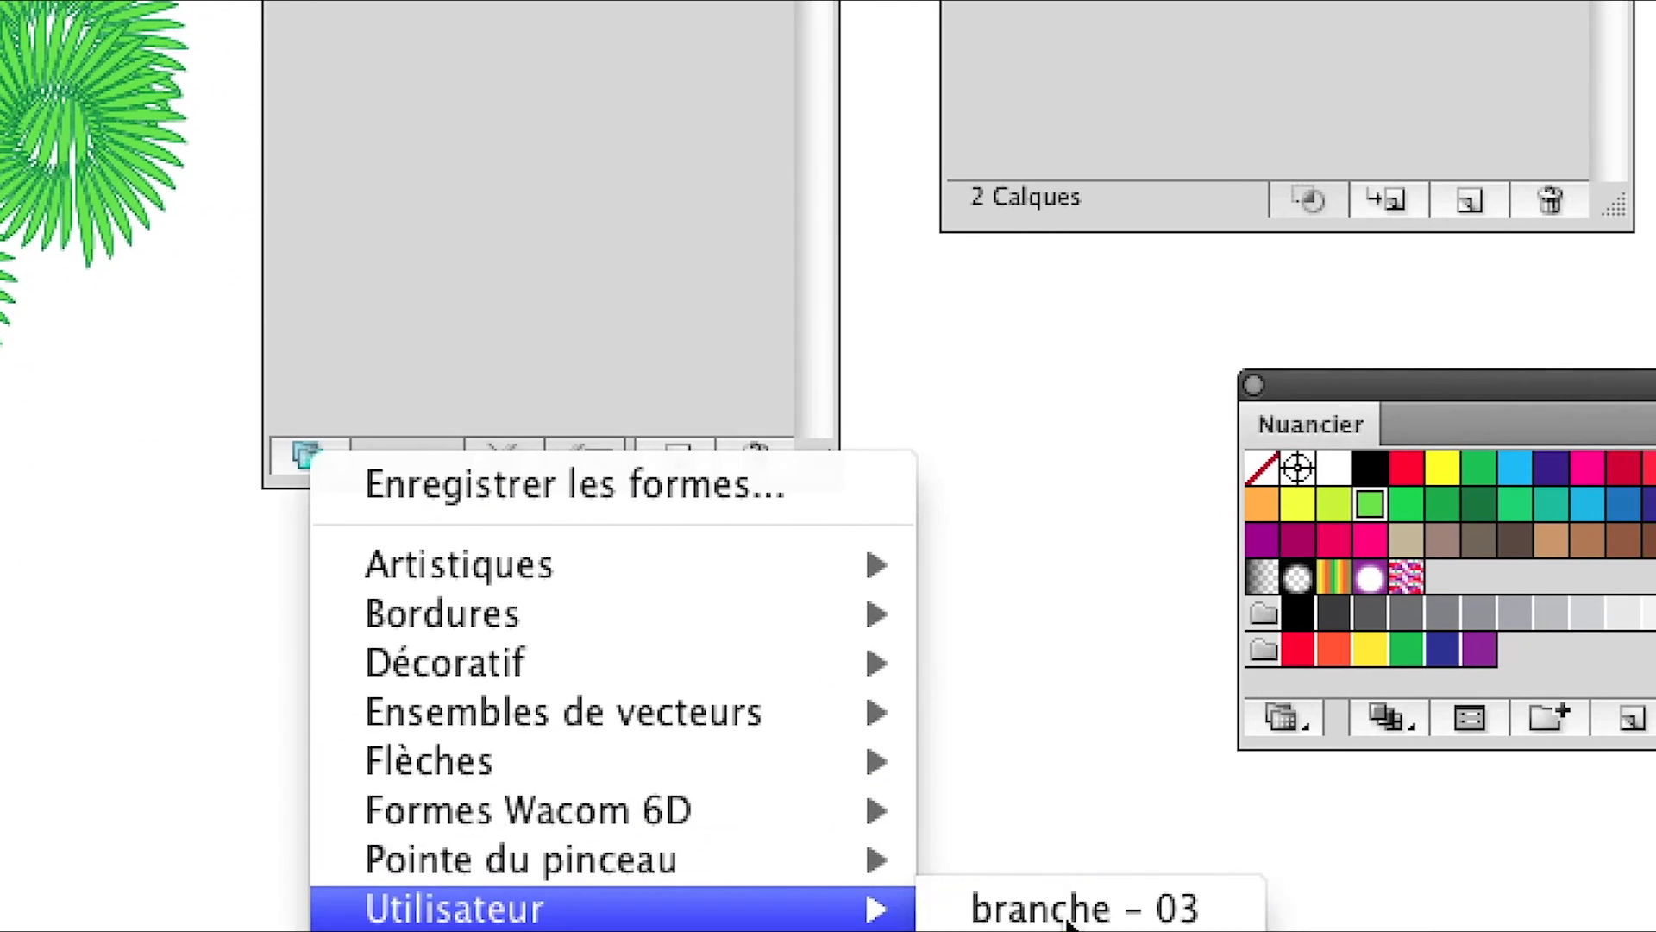
left_click(1067, 912)
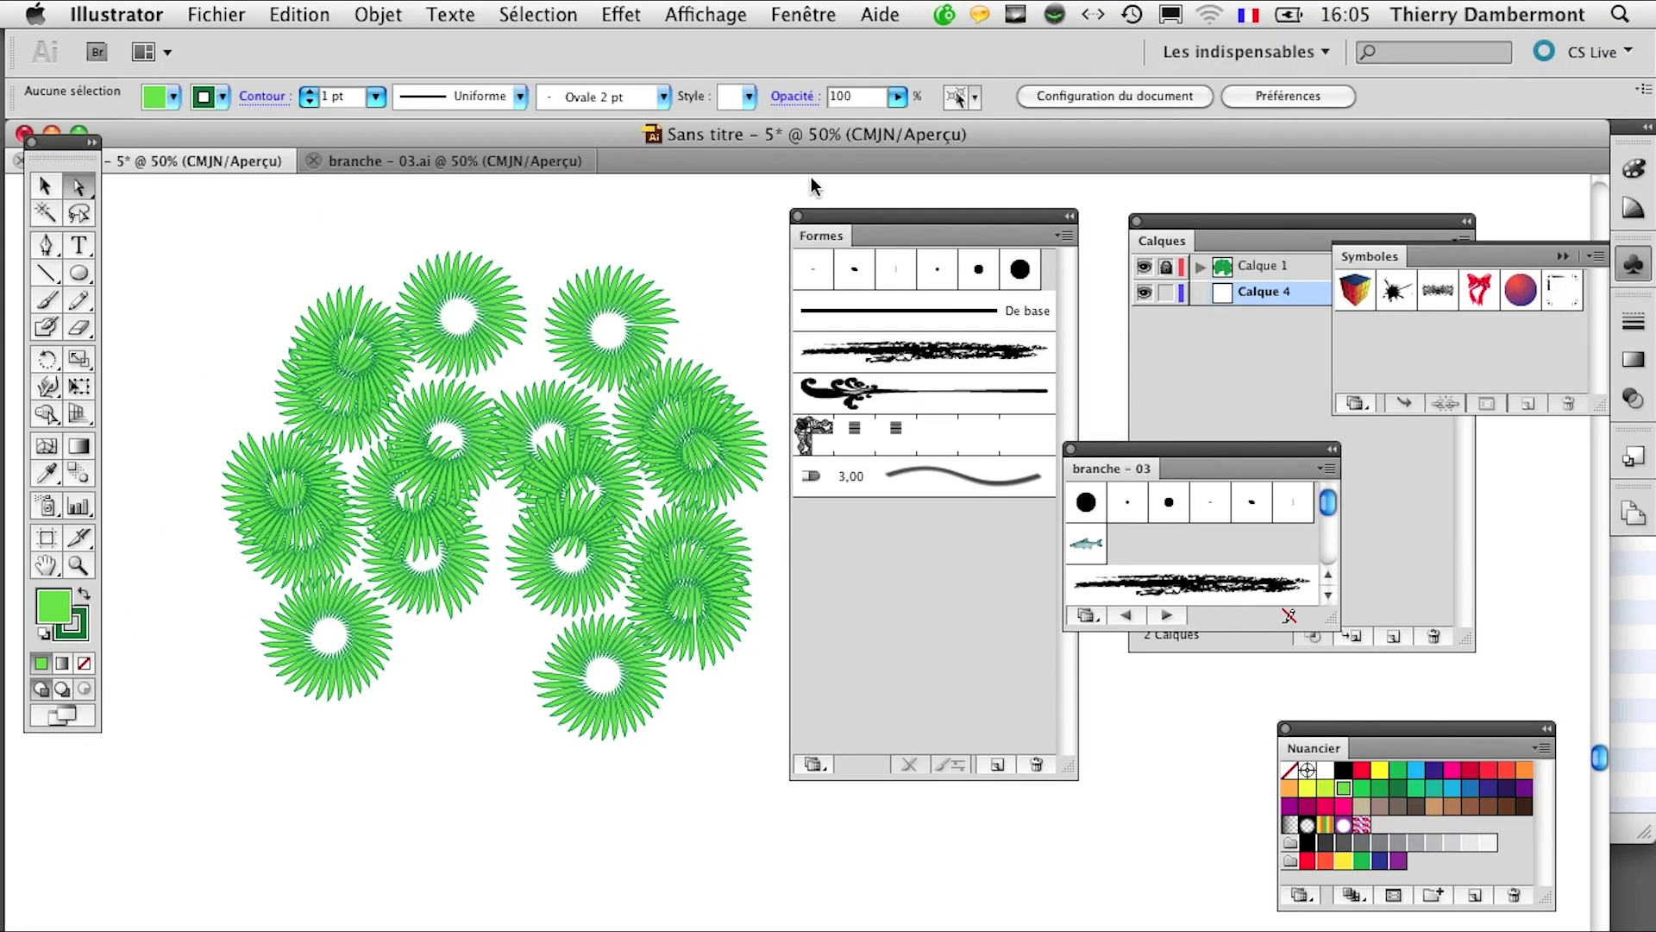
Step: Reposition the Formes panel, then enlarge the branche - 03 library panel and move it off the central flowers
mouse_move(849, 236)
left_mouse_down()
mouse_move(785, 278)
mouse_move(813, 277)
left_mouse_up()
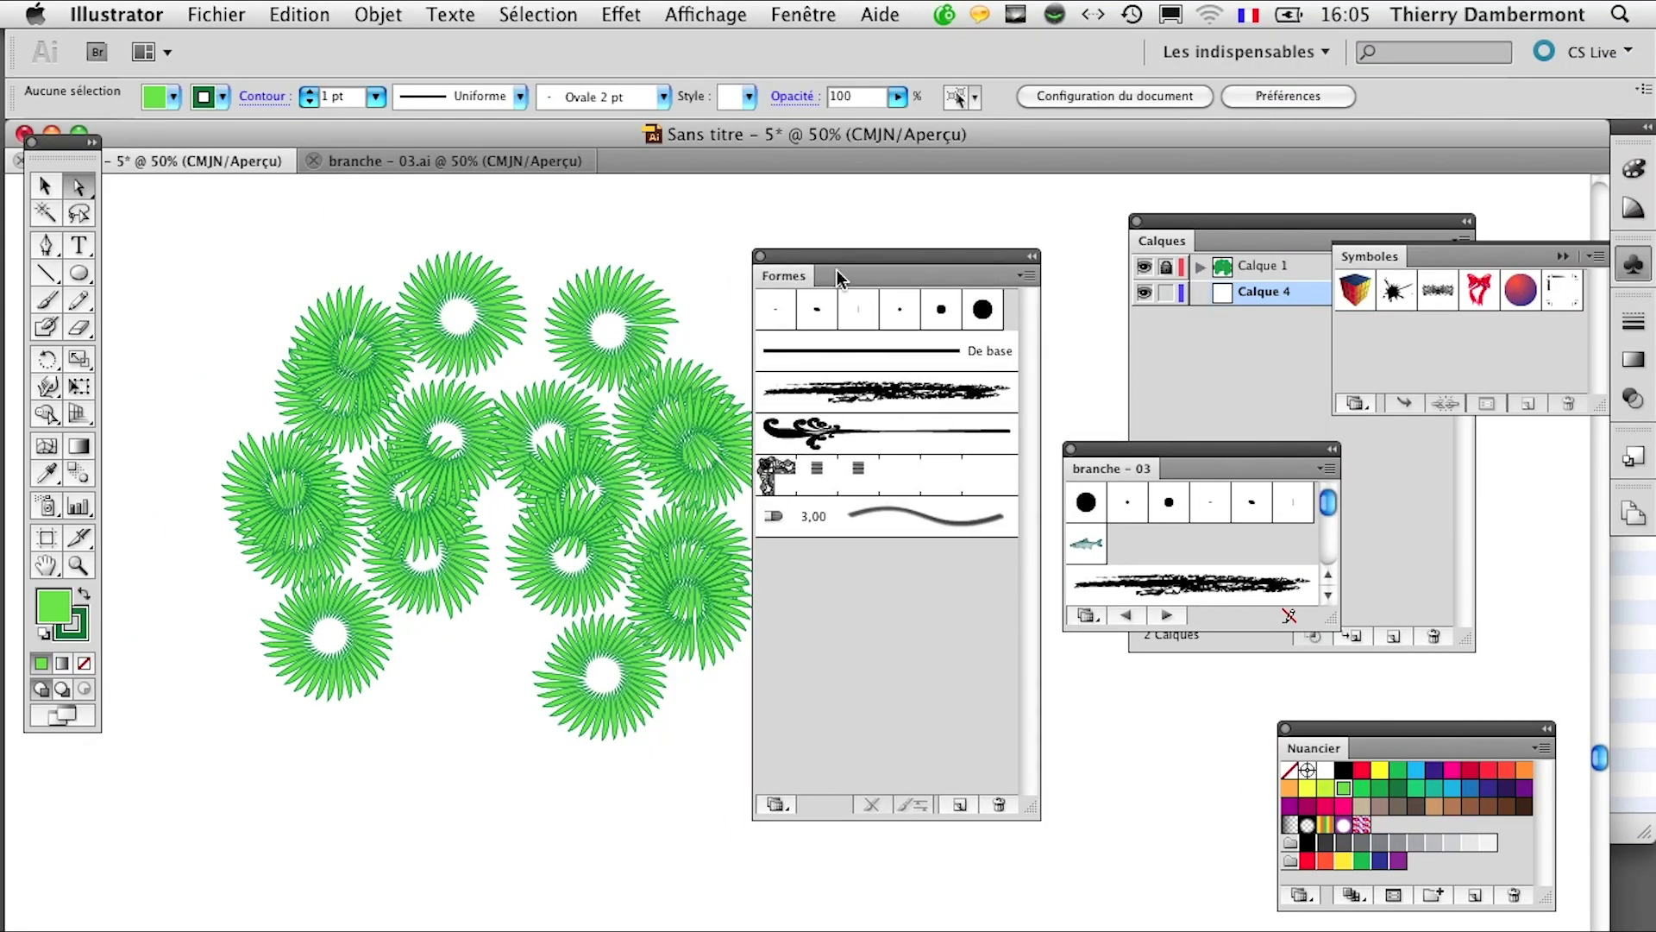
mouse_move(1202, 458)
left_mouse_down()
mouse_move(611, 489)
mouse_move(369, 437)
left_mouse_up()
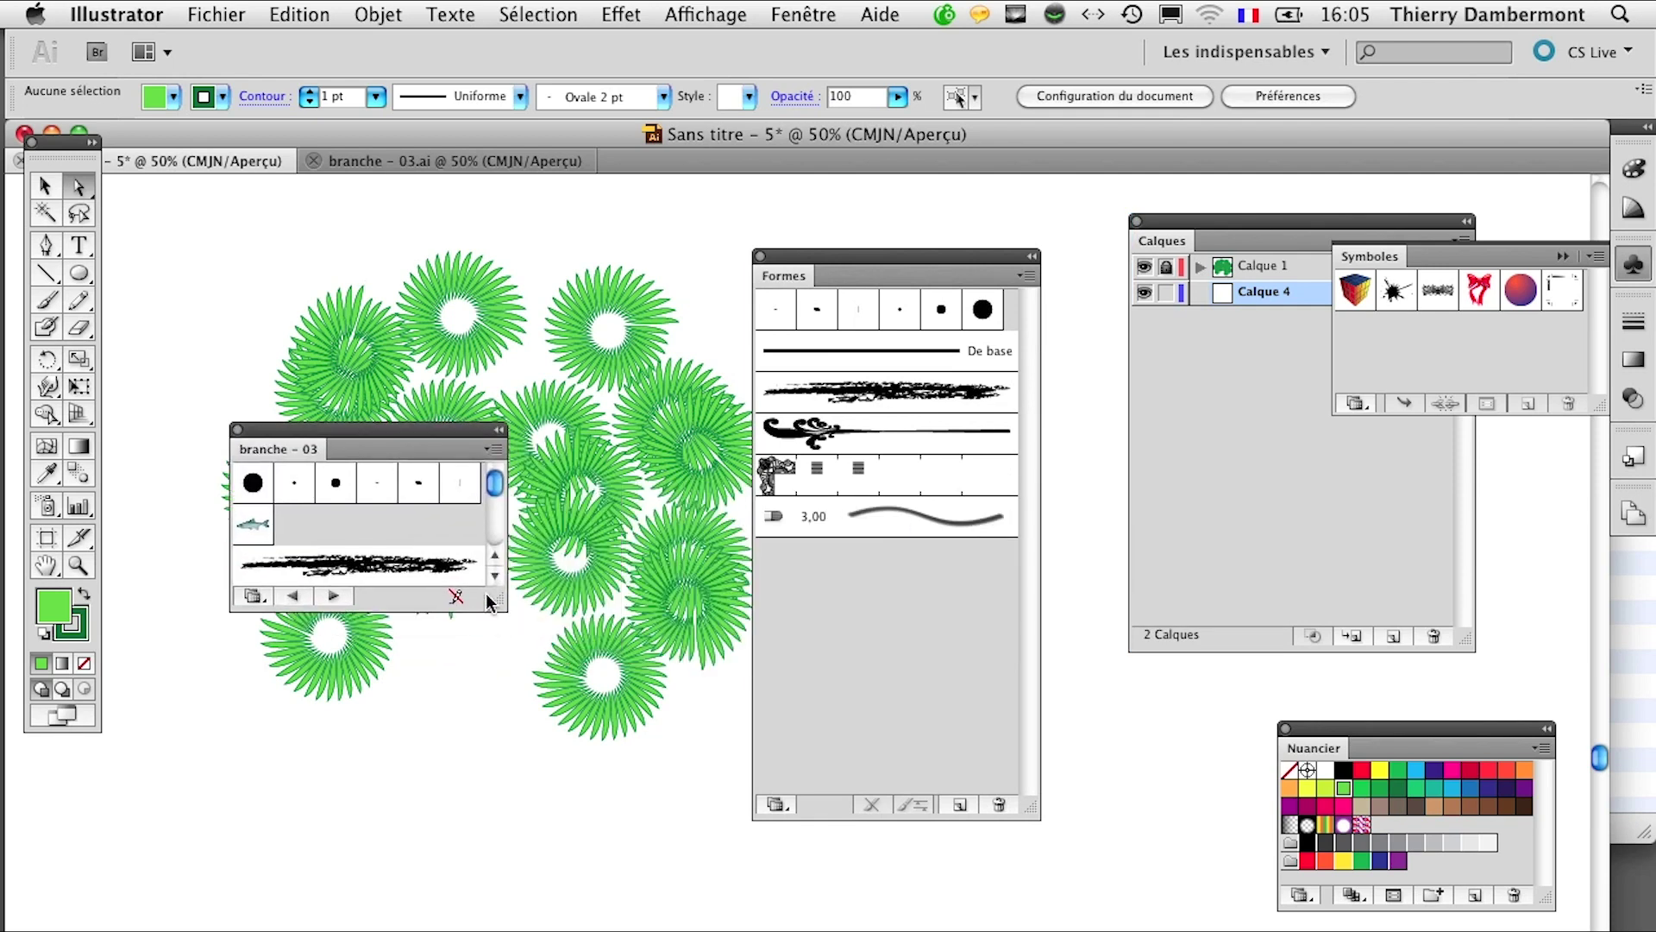
mouse_move(488, 601)
left_mouse_down()
mouse_move(511, 821)
mouse_move(552, 930)
mouse_move(578, 930)
mouse_move(525, 930)
left_mouse_up()
mouse_move(387, 429)
left_mouse_down()
mouse_move(475, 427)
mouse_move(573, 561)
mouse_move(371, 630)
mouse_move(276, 621)
left_mouse_up()
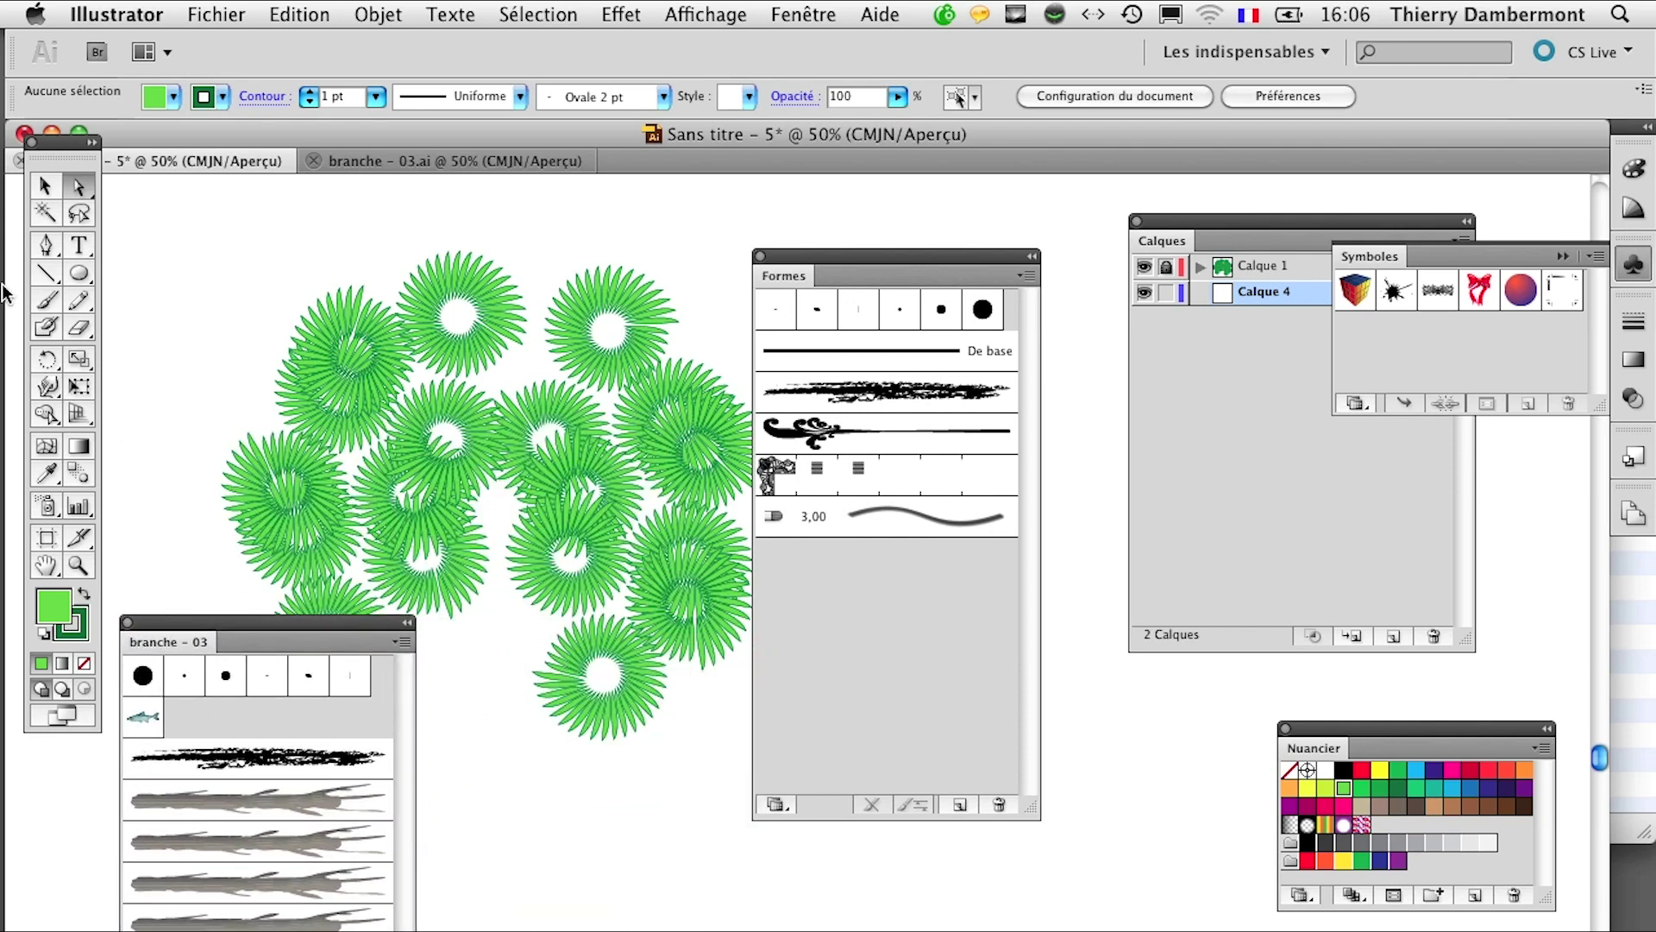
Step: Start a Pen path on Calque 4, apply the first branch brush from the branche - 03 library, and set the fill to none
left_click(55, 246)
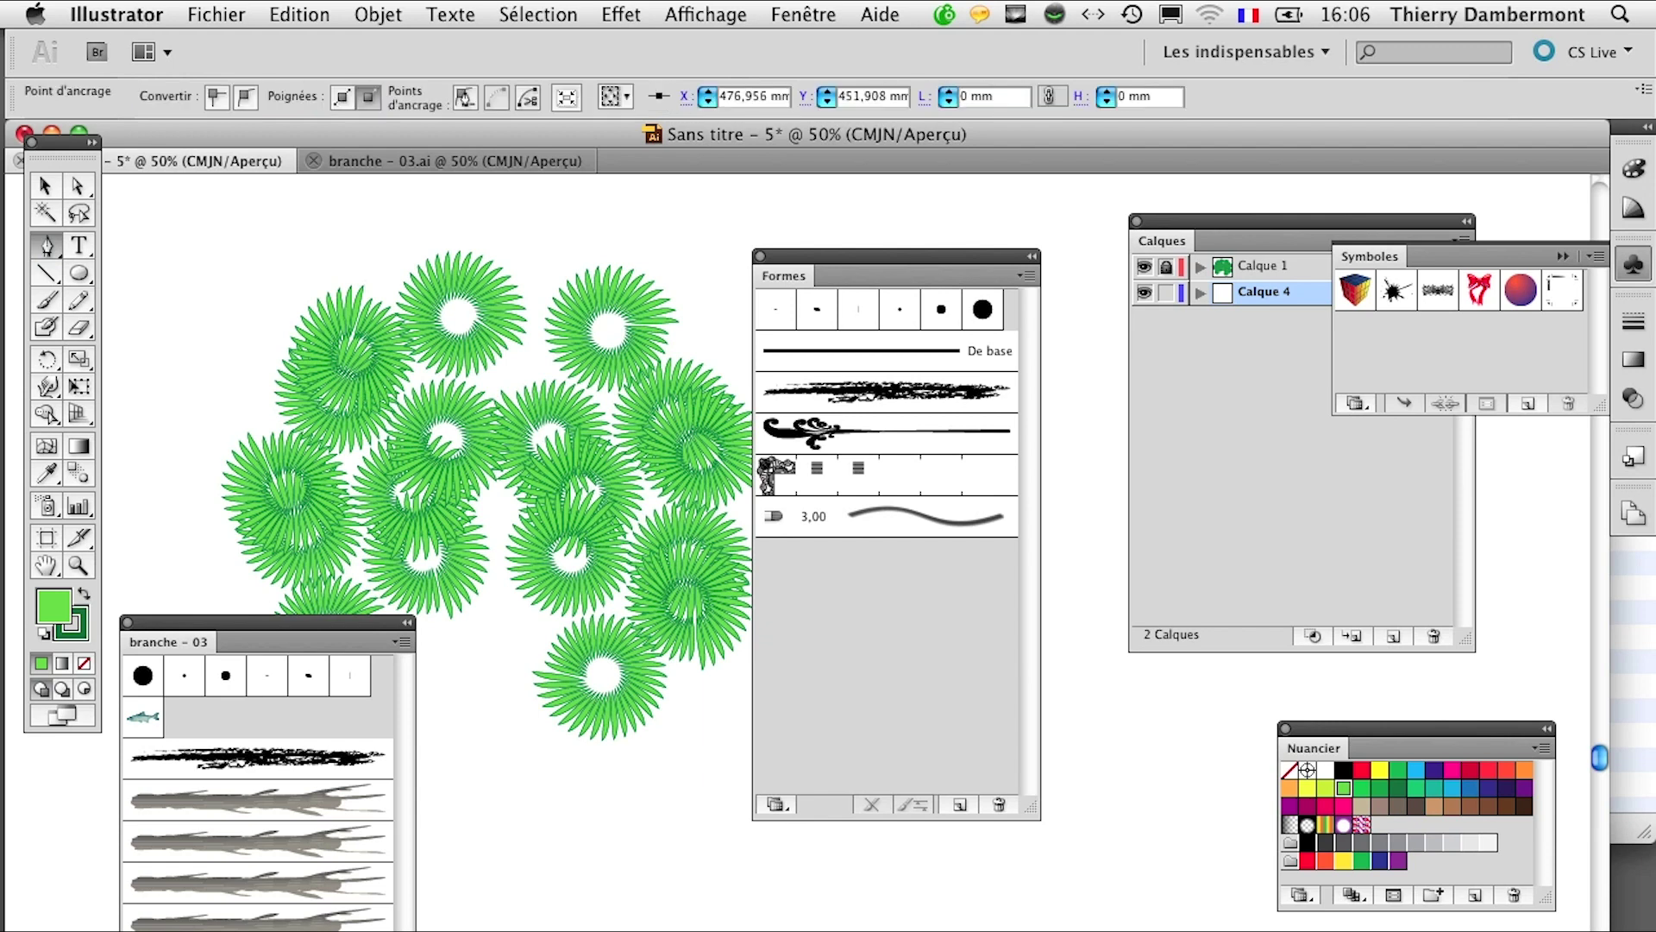
left_click(228, 799)
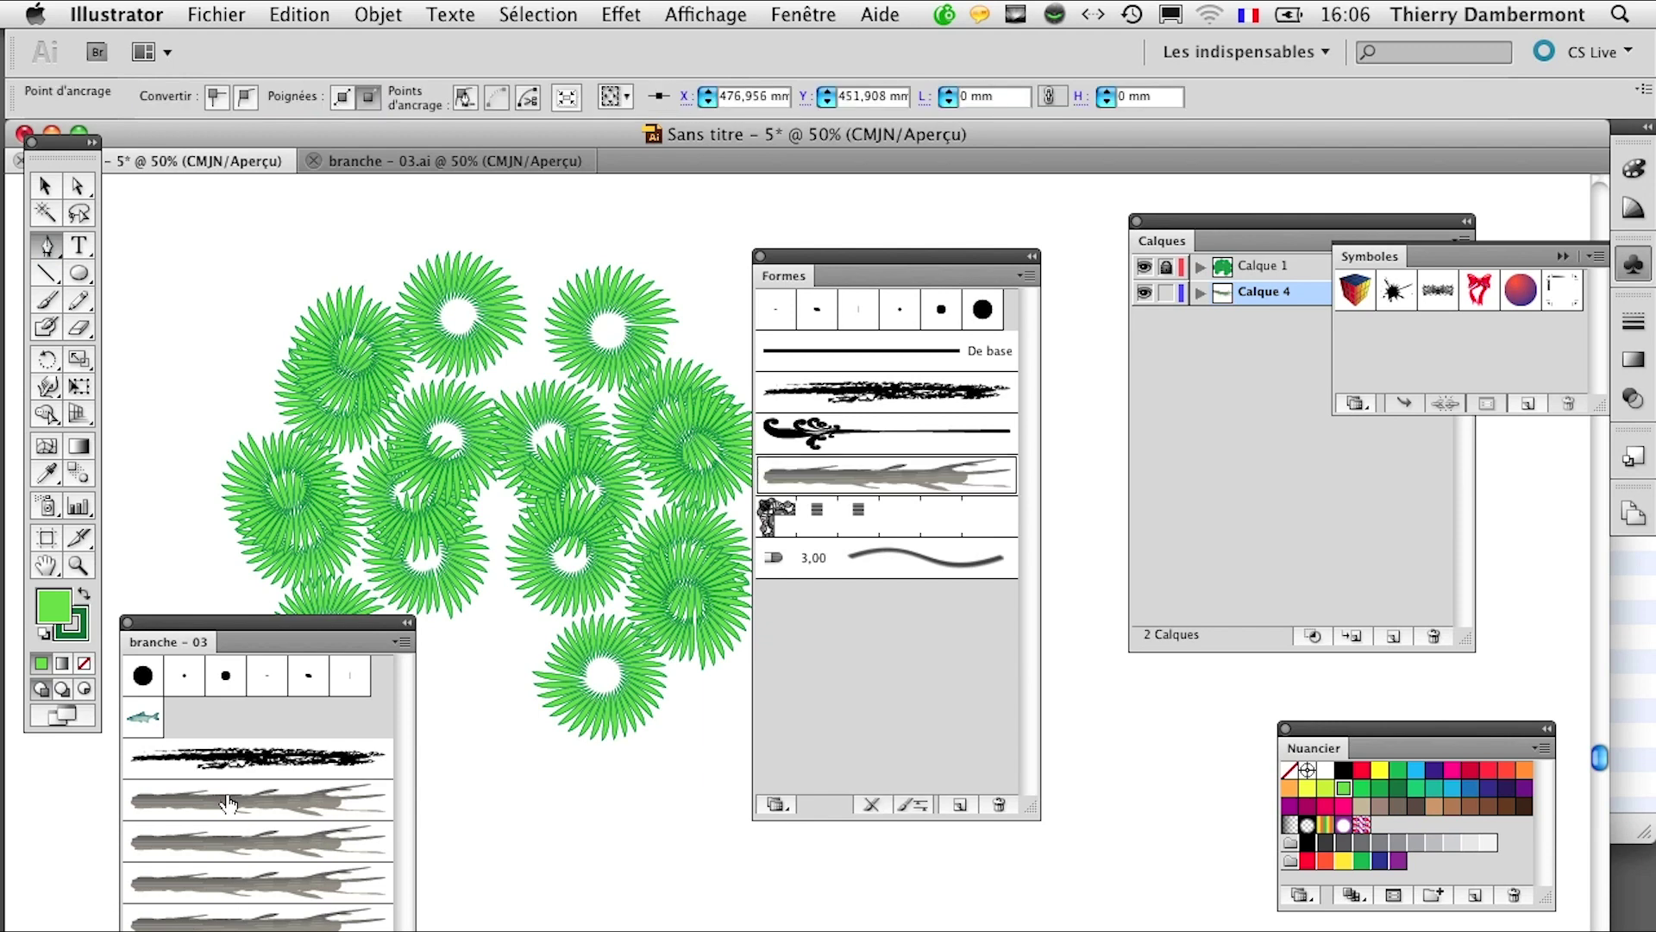
left_click(84, 661)
left_click(79, 641)
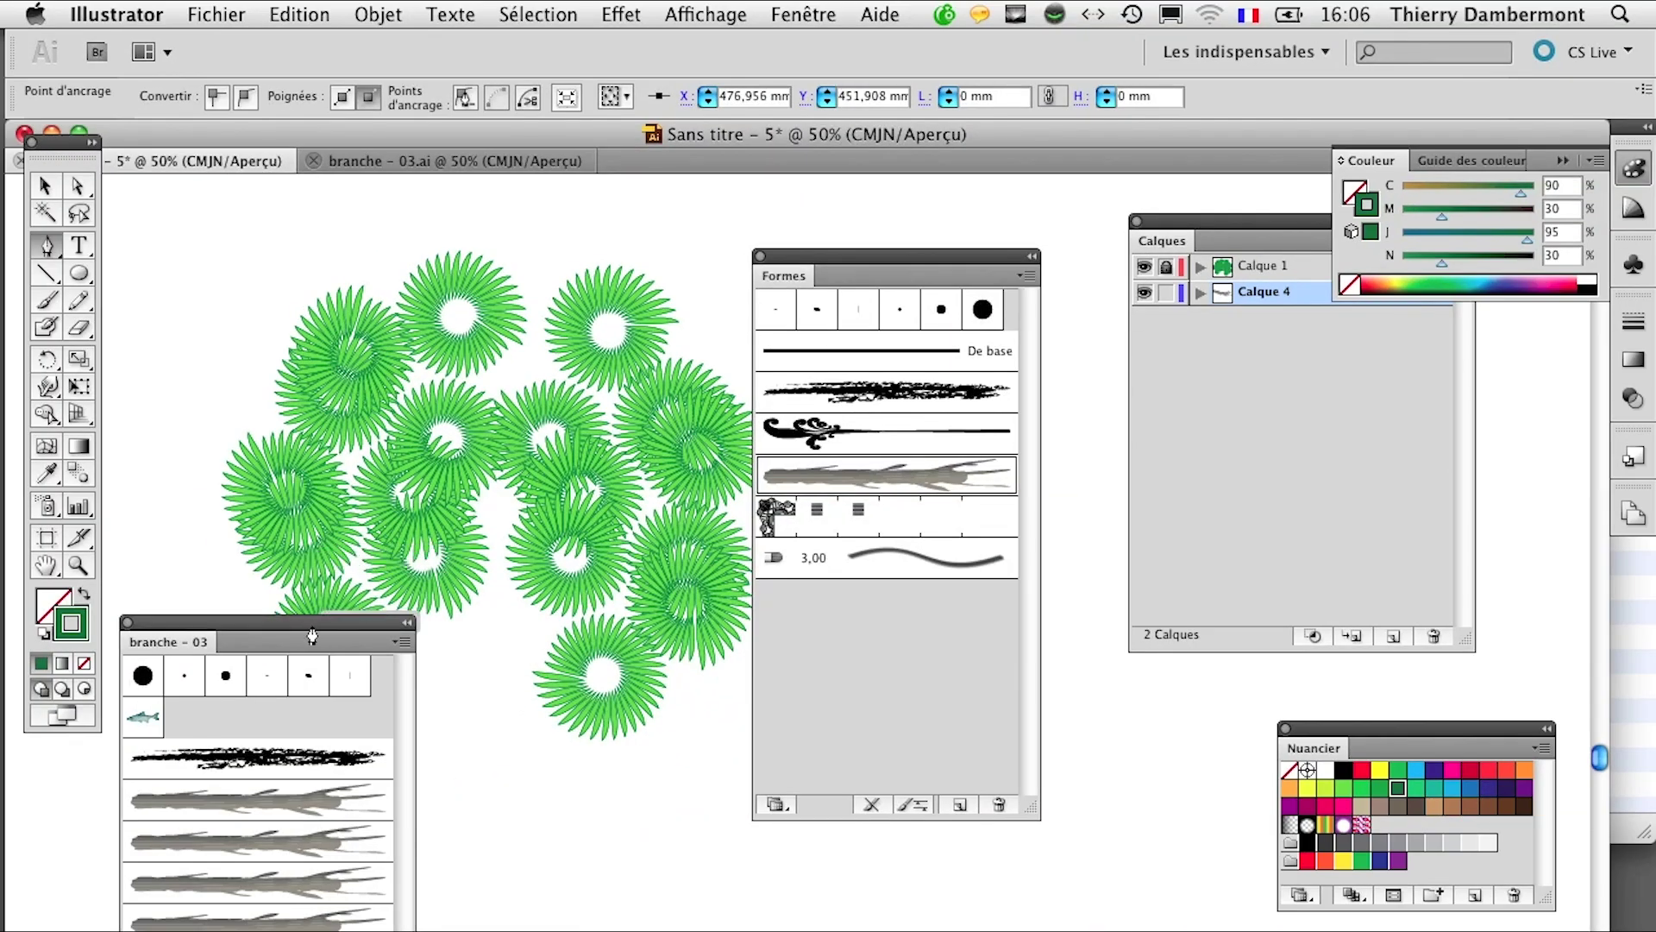
Step: Bring the full branche - 03 library panel into view and add its three remaining branch brushes to the document's Formes brushes
mouse_move(314, 623)
left_mouse_down()
mouse_move(506, 252)
mouse_move(369, 200)
left_mouse_up()
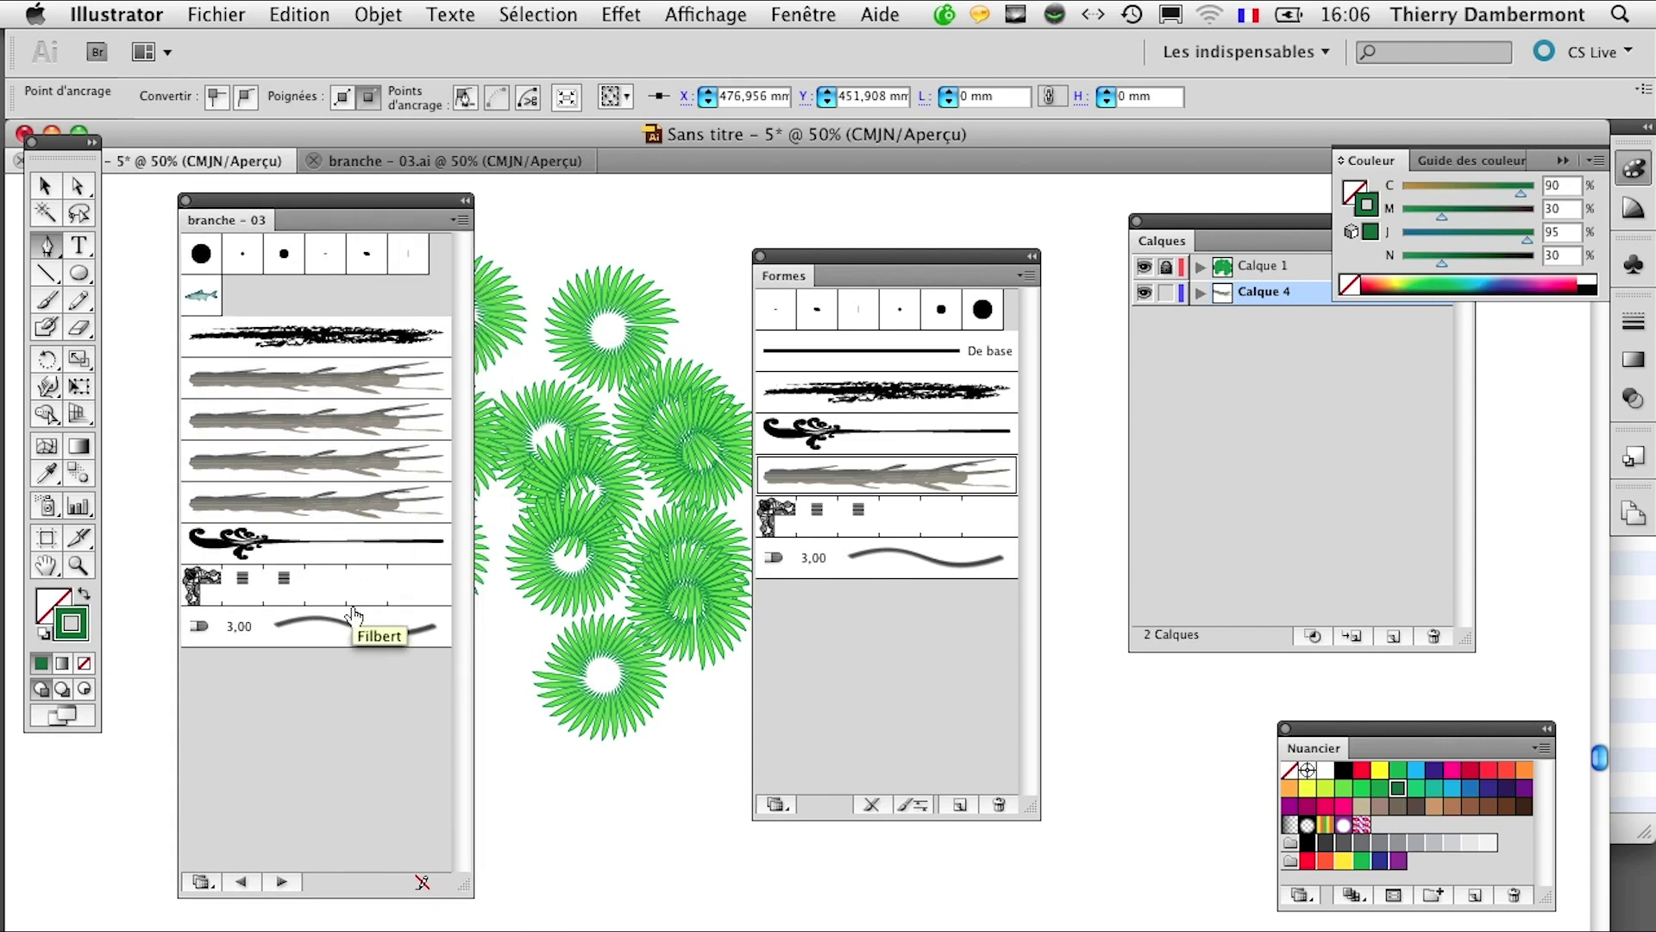
left_click(373, 429)
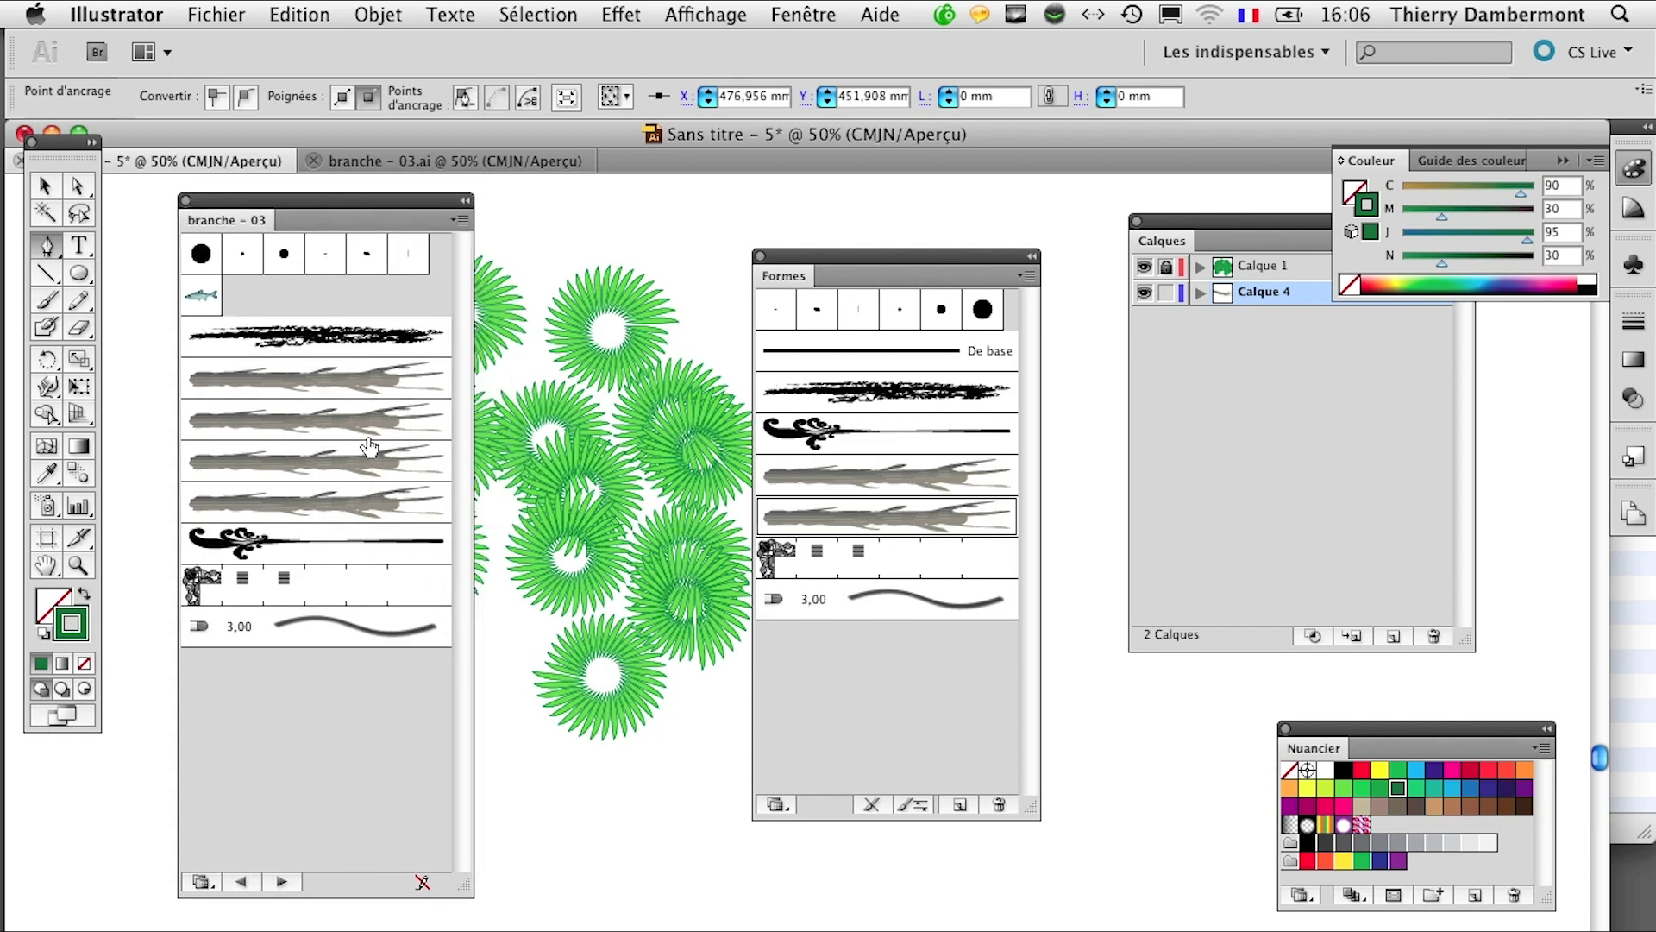
left_click(371, 461)
left_click(370, 501)
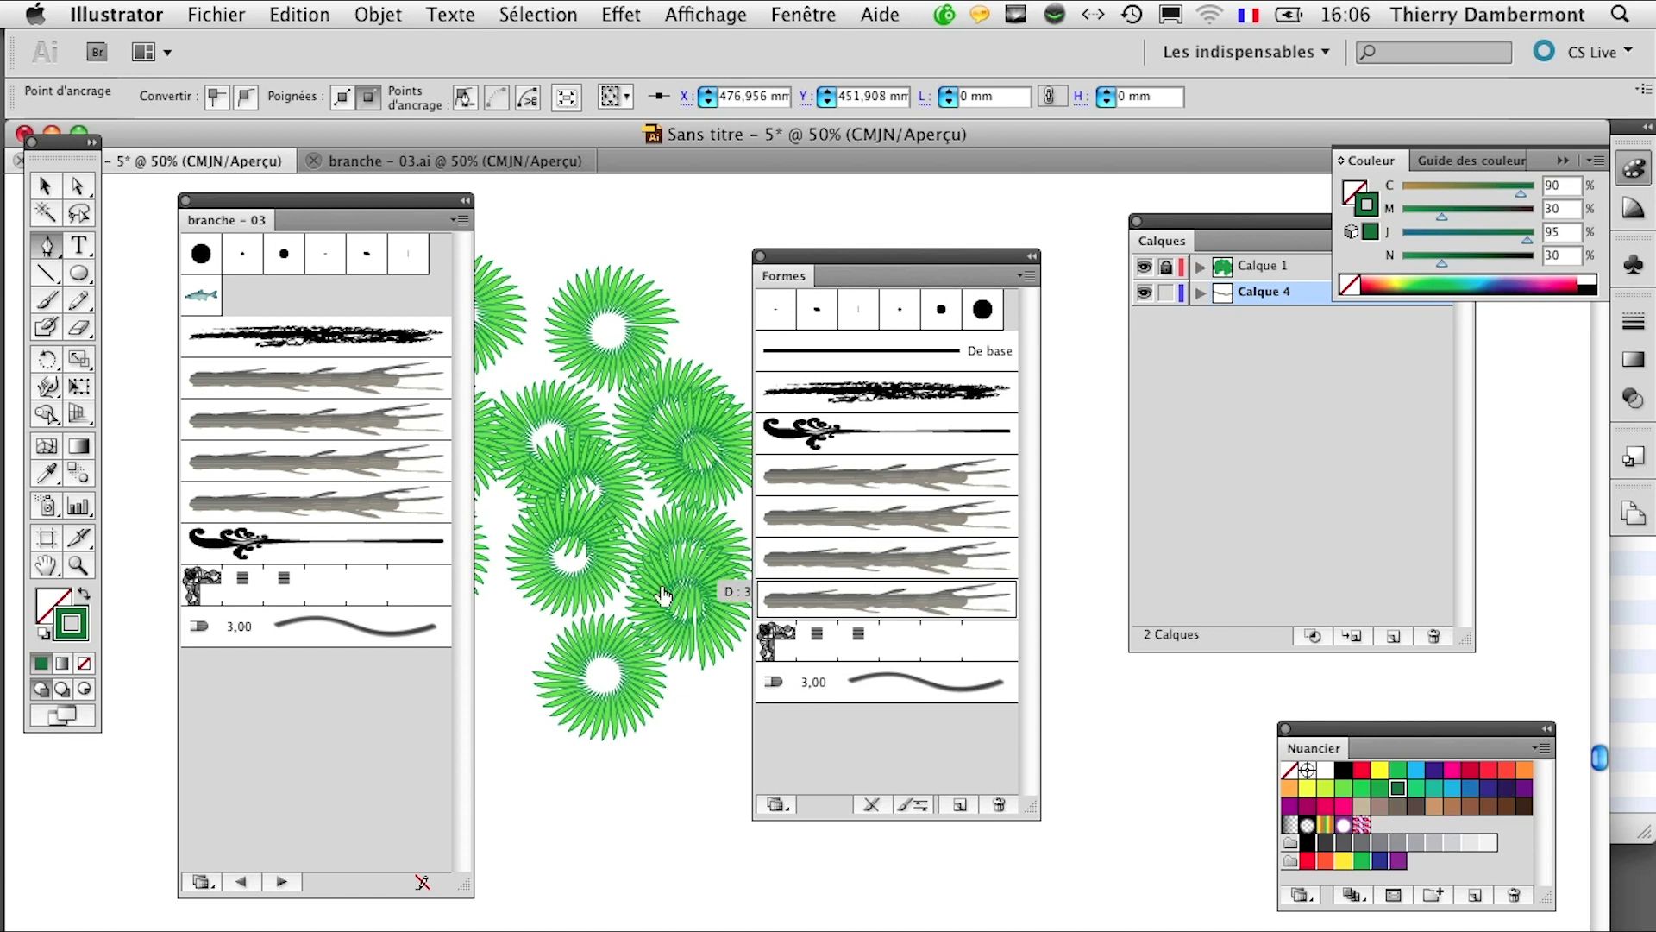
Step: Delete the four branch brushes from the document, expanding the strokes that use them, and remove the expanded test branch from Calque 4
left_click(880, 474)
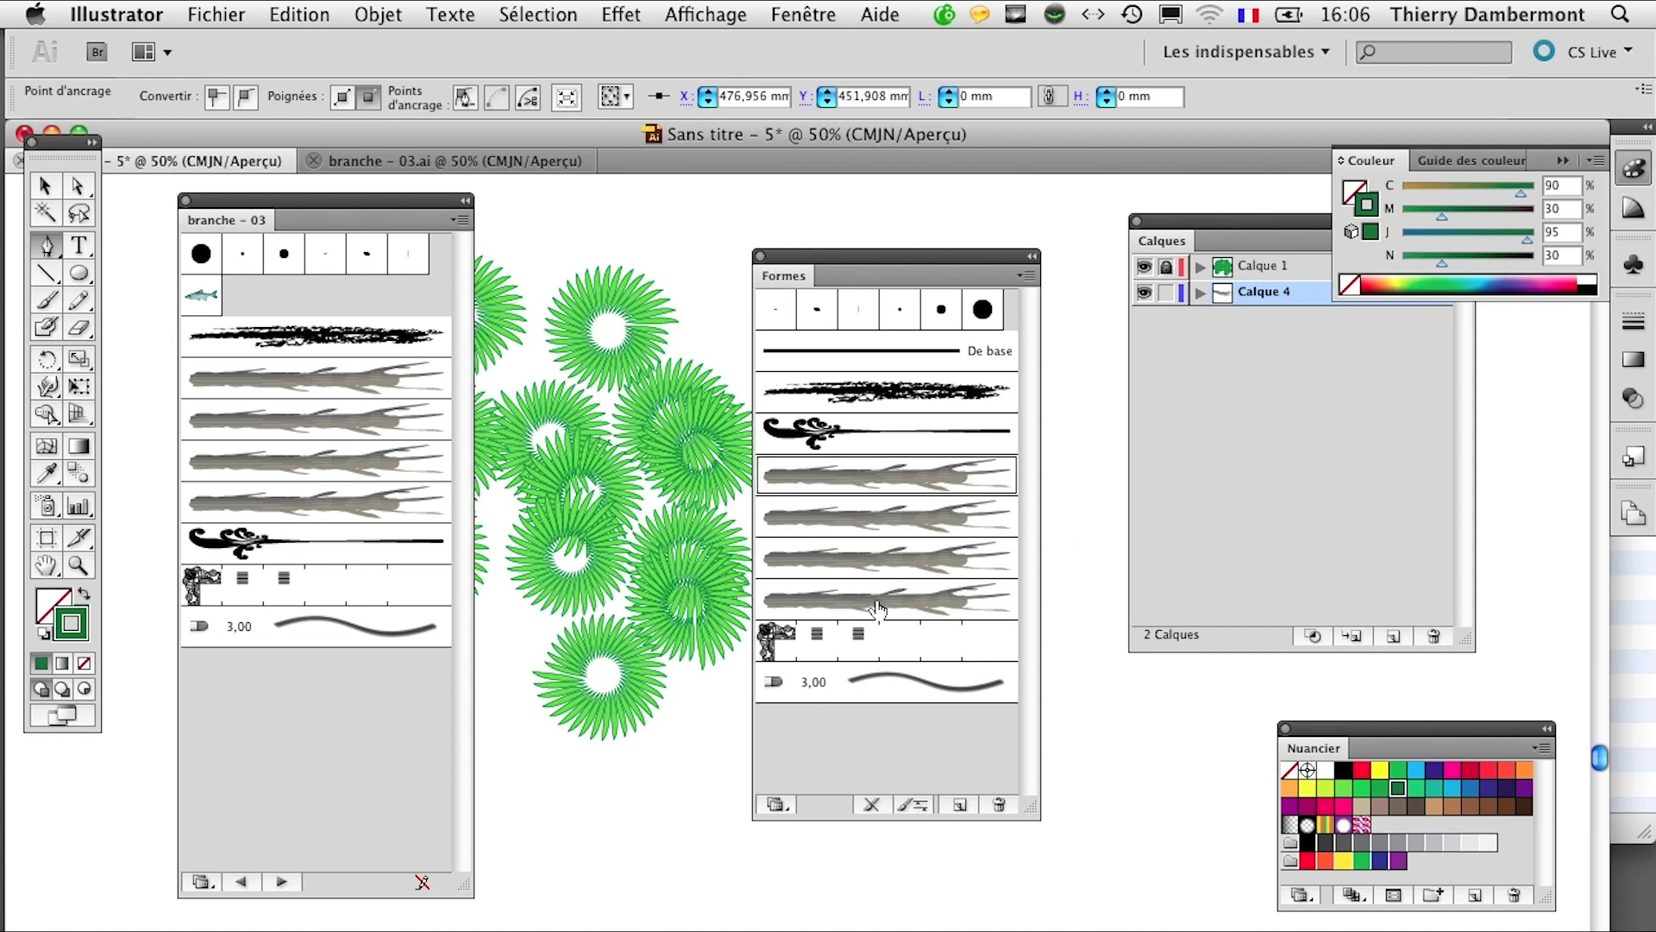
left_click(878, 611, "shift")
left_click(1001, 804)
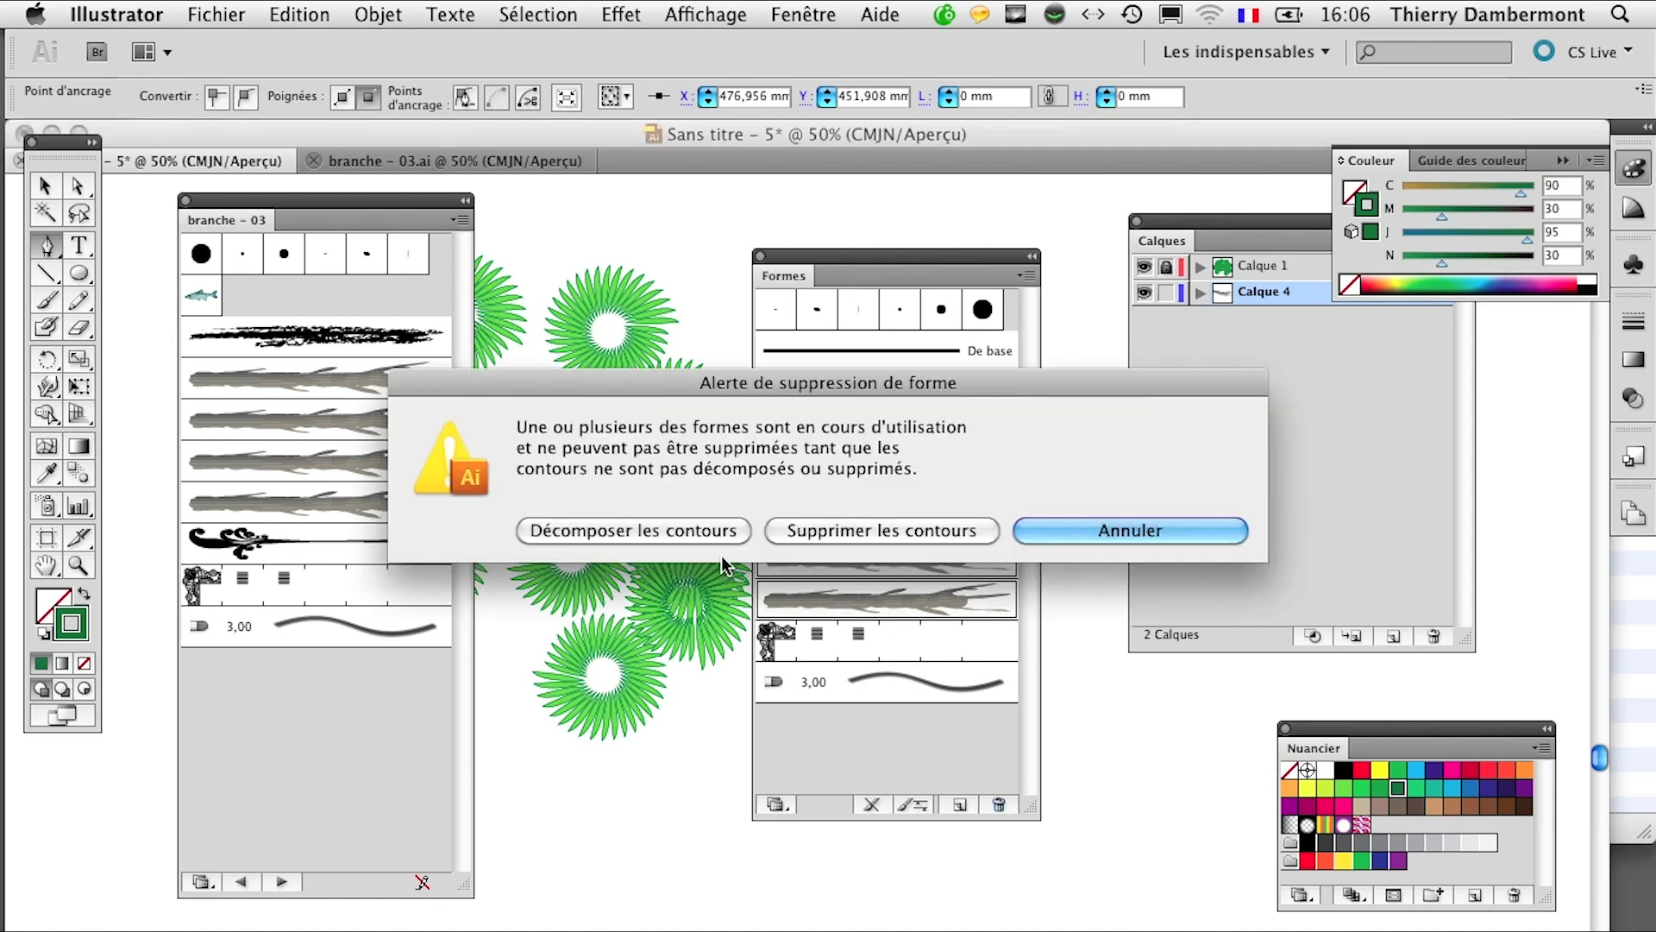
left_click(702, 531)
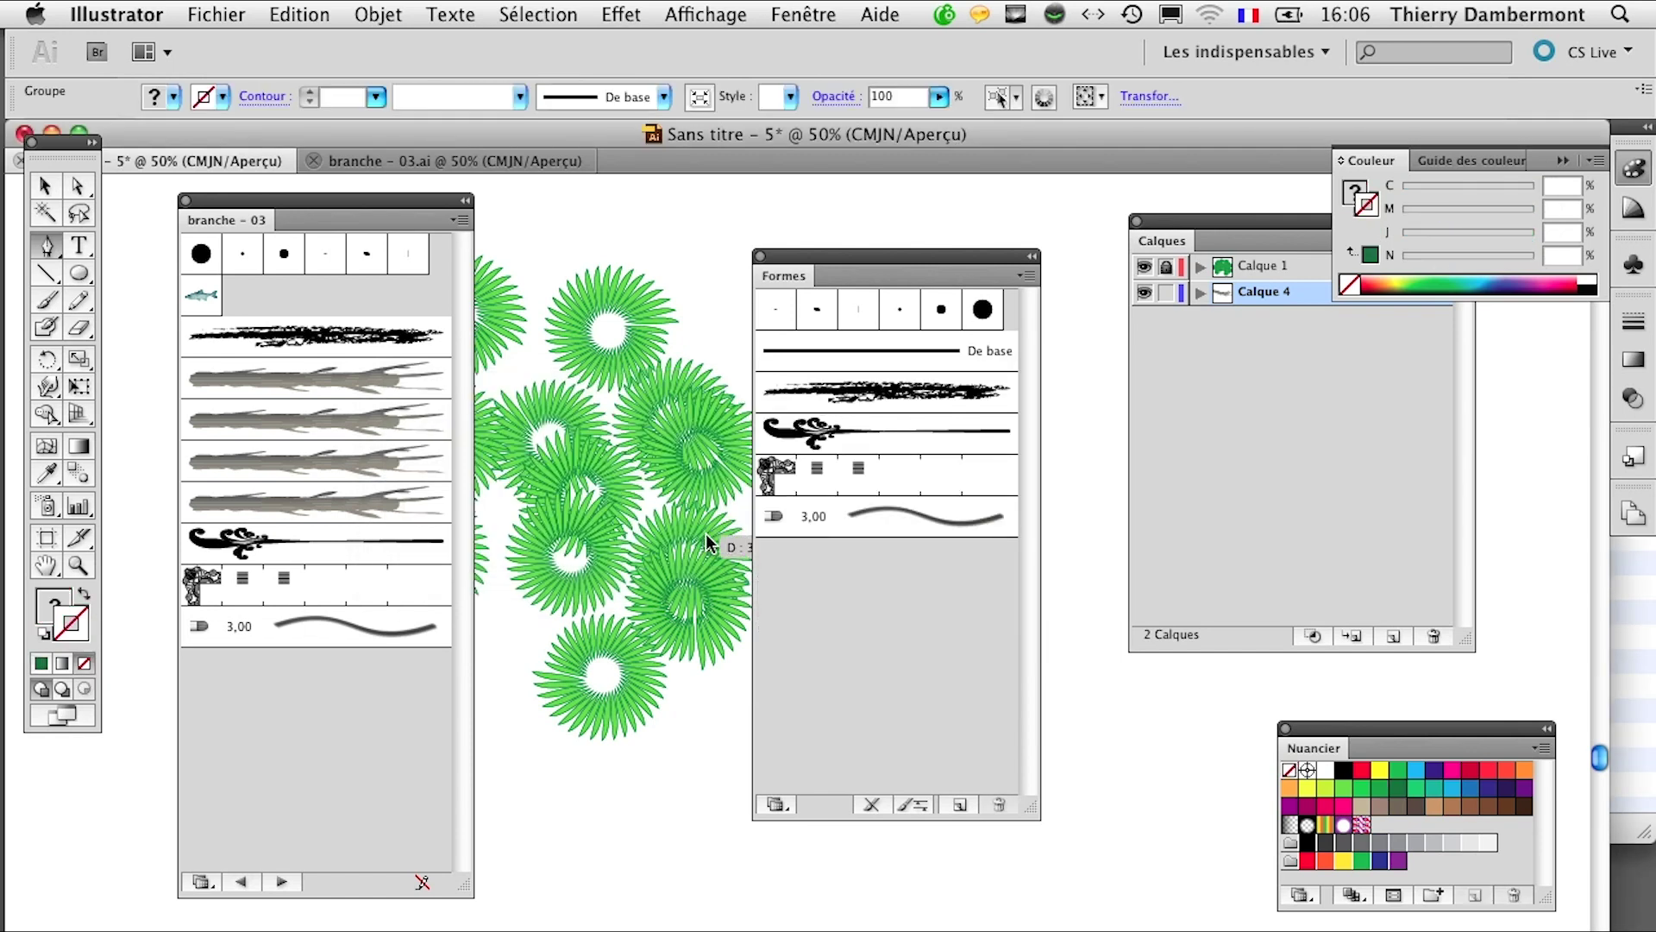
key("v")
left_click(725, 829)
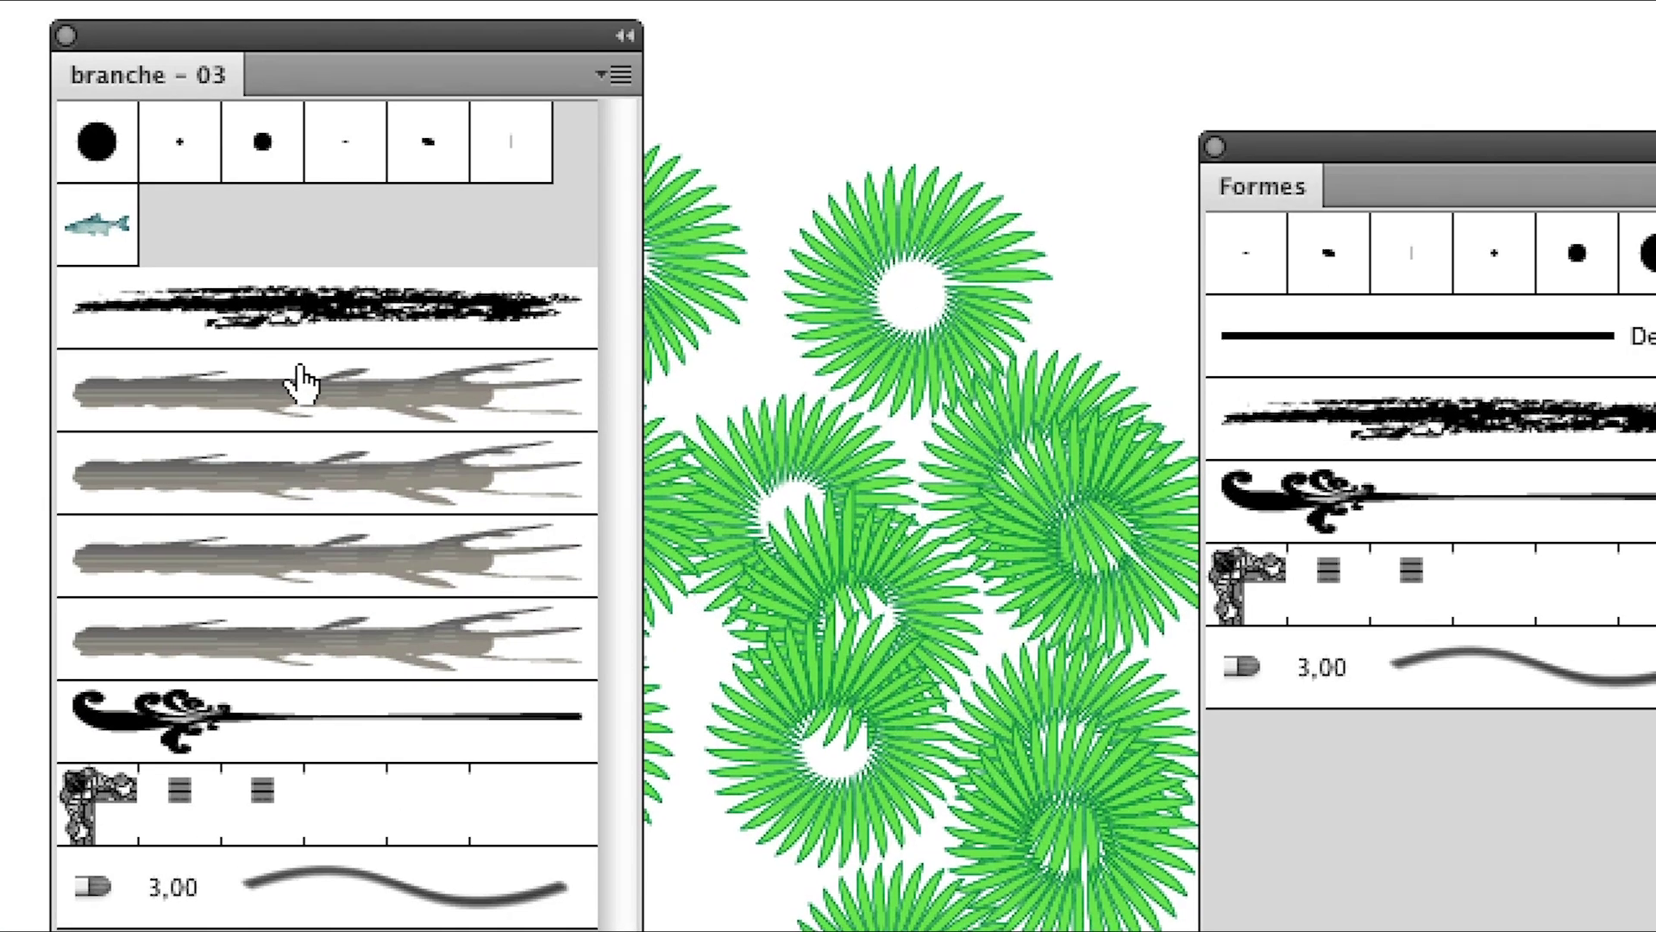
Step: With nothing selected, add all four branch brushes from the branche - 03 library to the Formes brushes and close the library
left_click(296, 375)
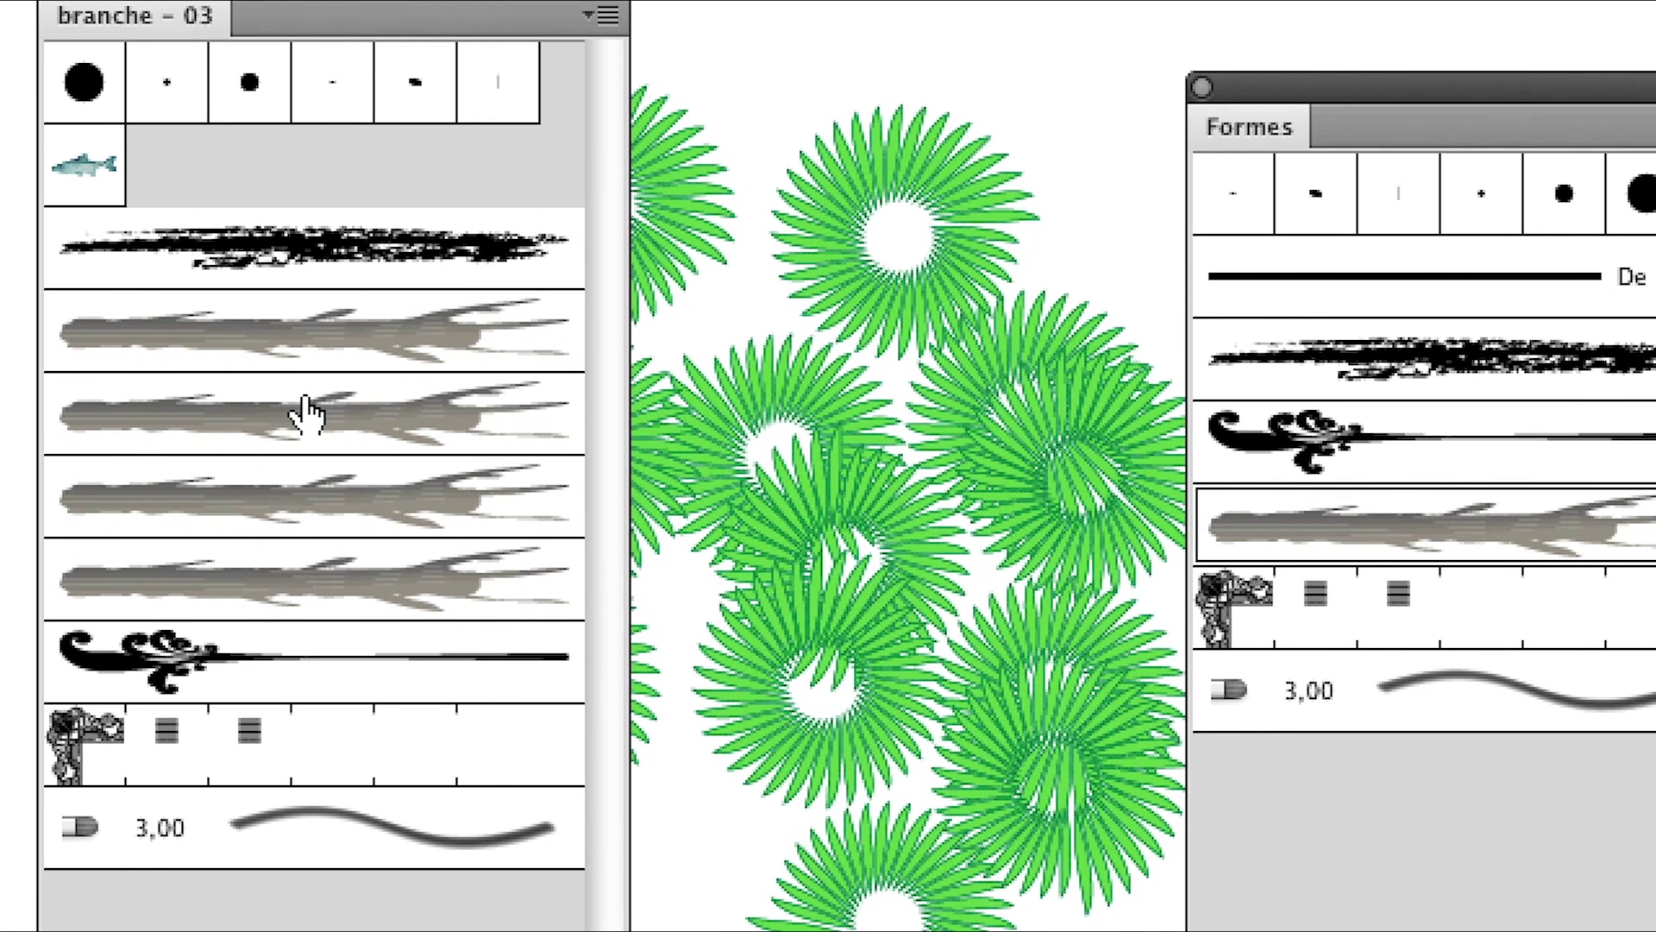
left_click(310, 459)
left_click(312, 543)
left_click(303, 466)
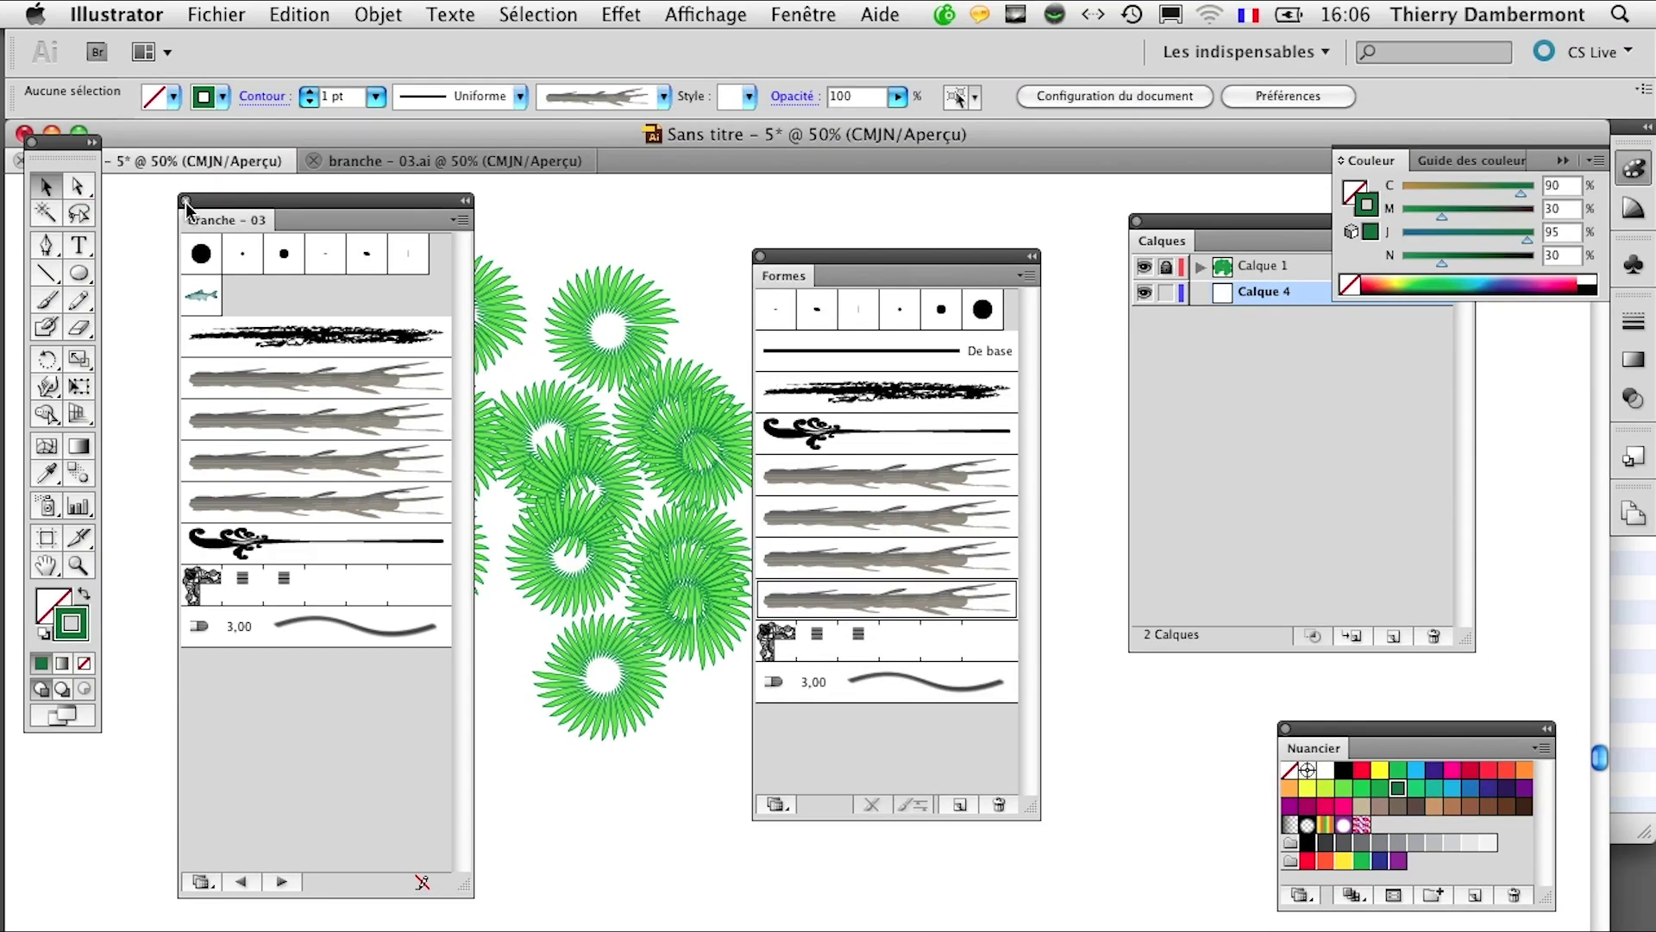
left_click(185, 202)
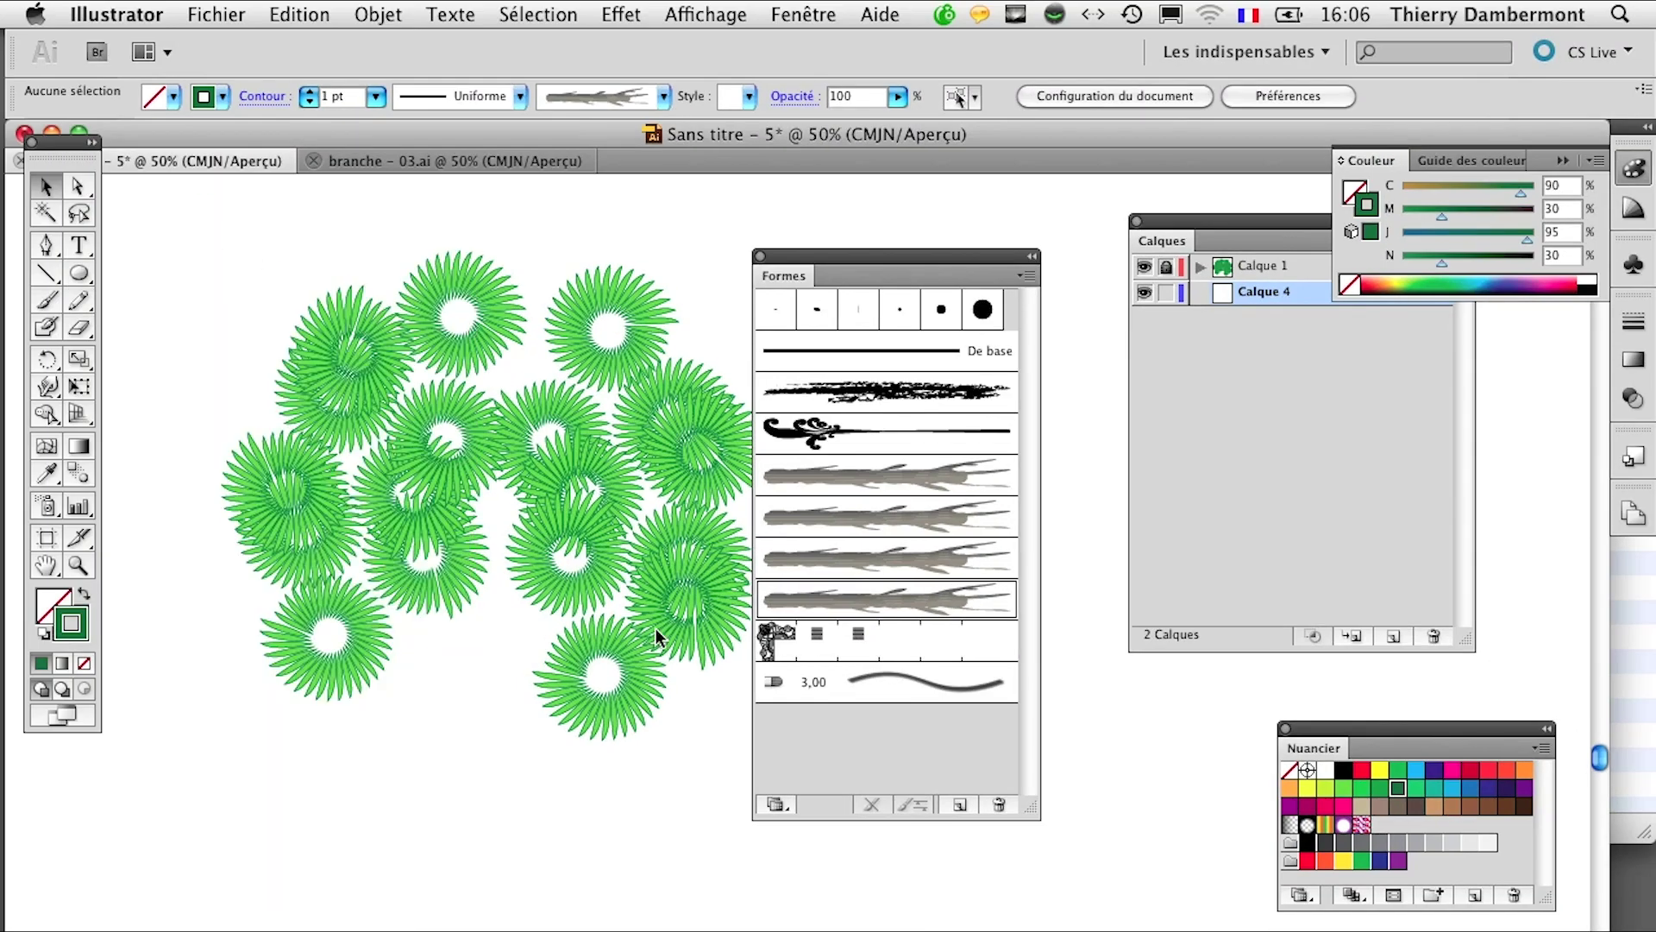
Step: Paint a curved trunk on Calque 4 from below the flowers up into their centre with the Paintbrush and first branch brush
key("super+minus")
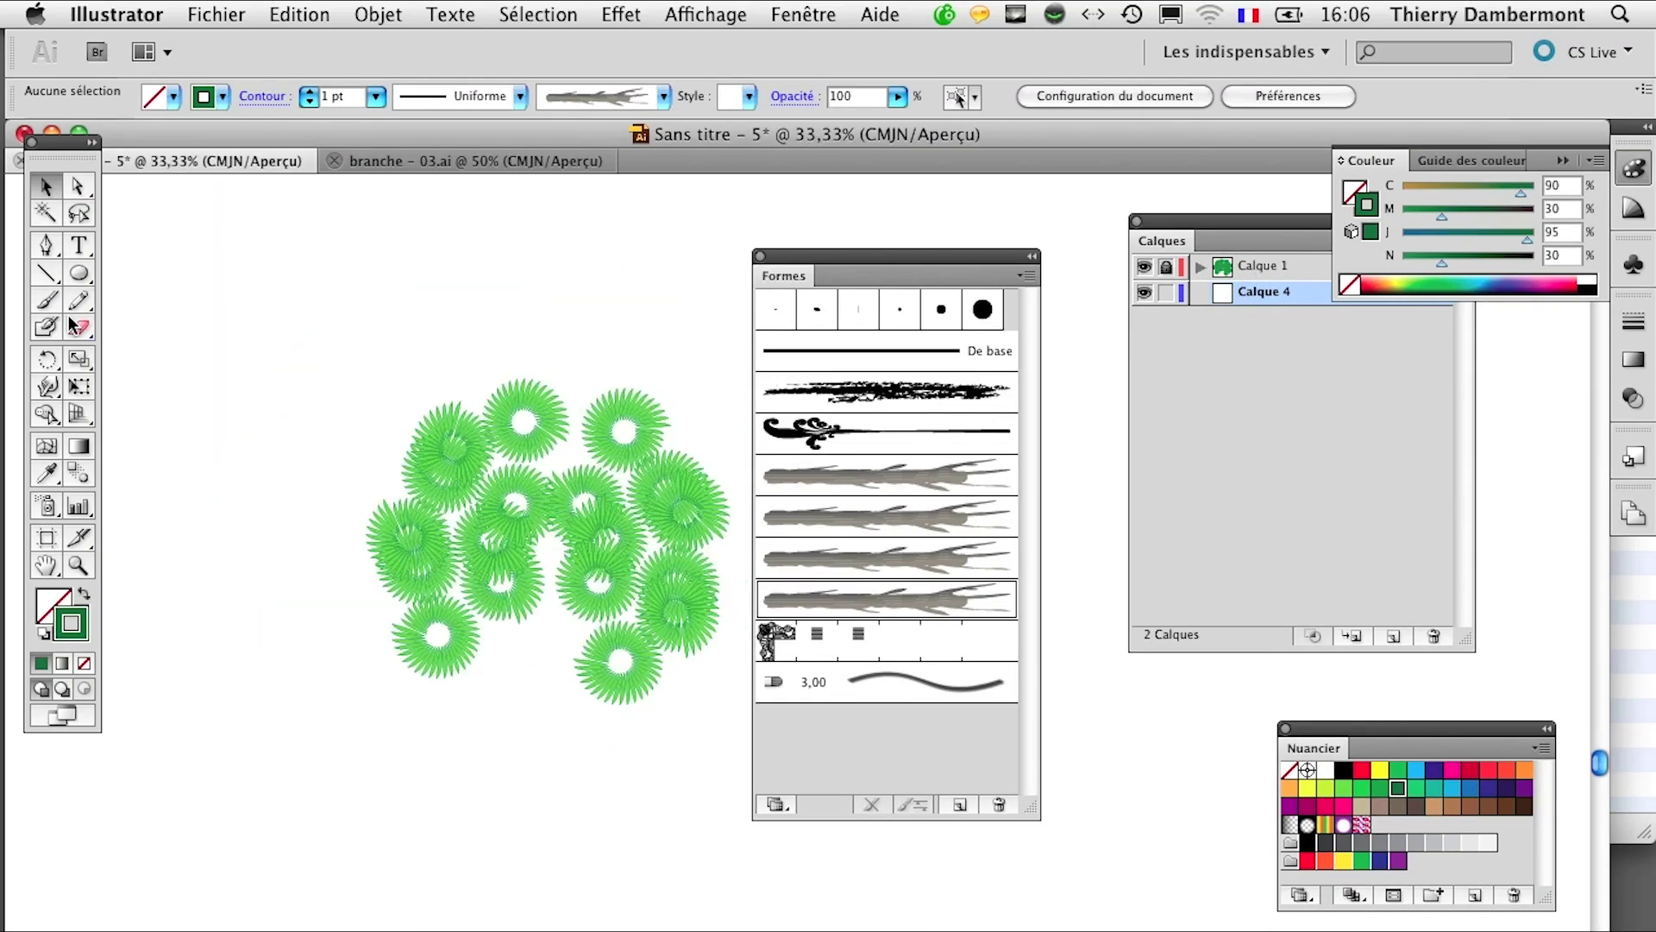
scroll(332, 616, "right", 5)
left_click(47, 299)
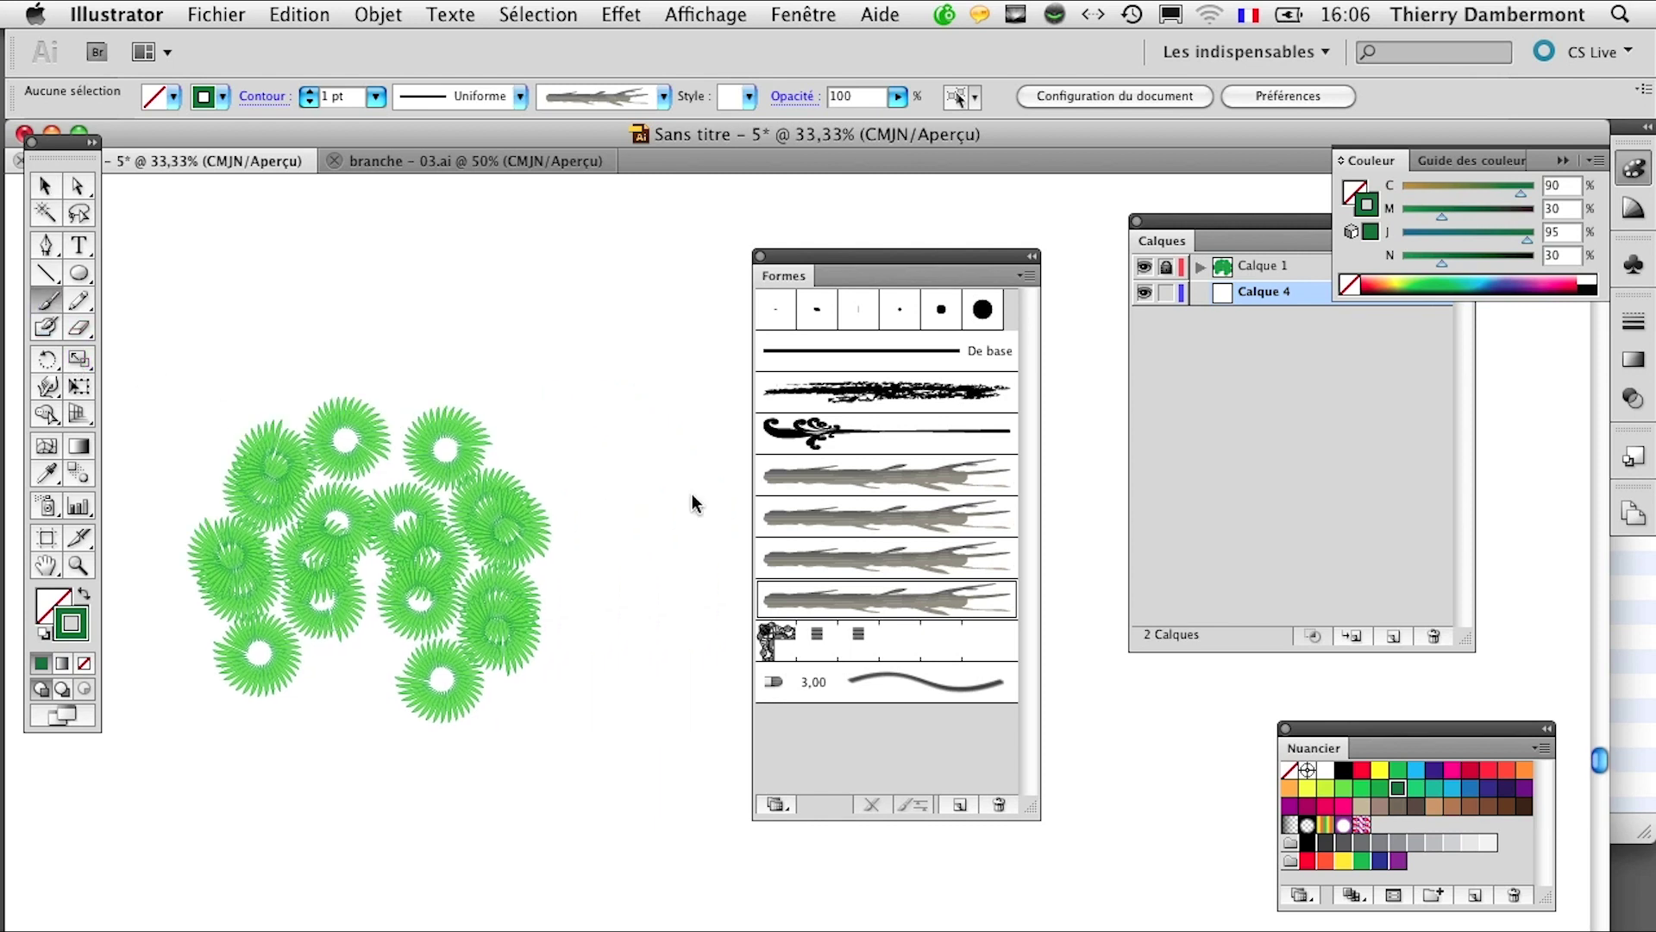
left_click(953, 470)
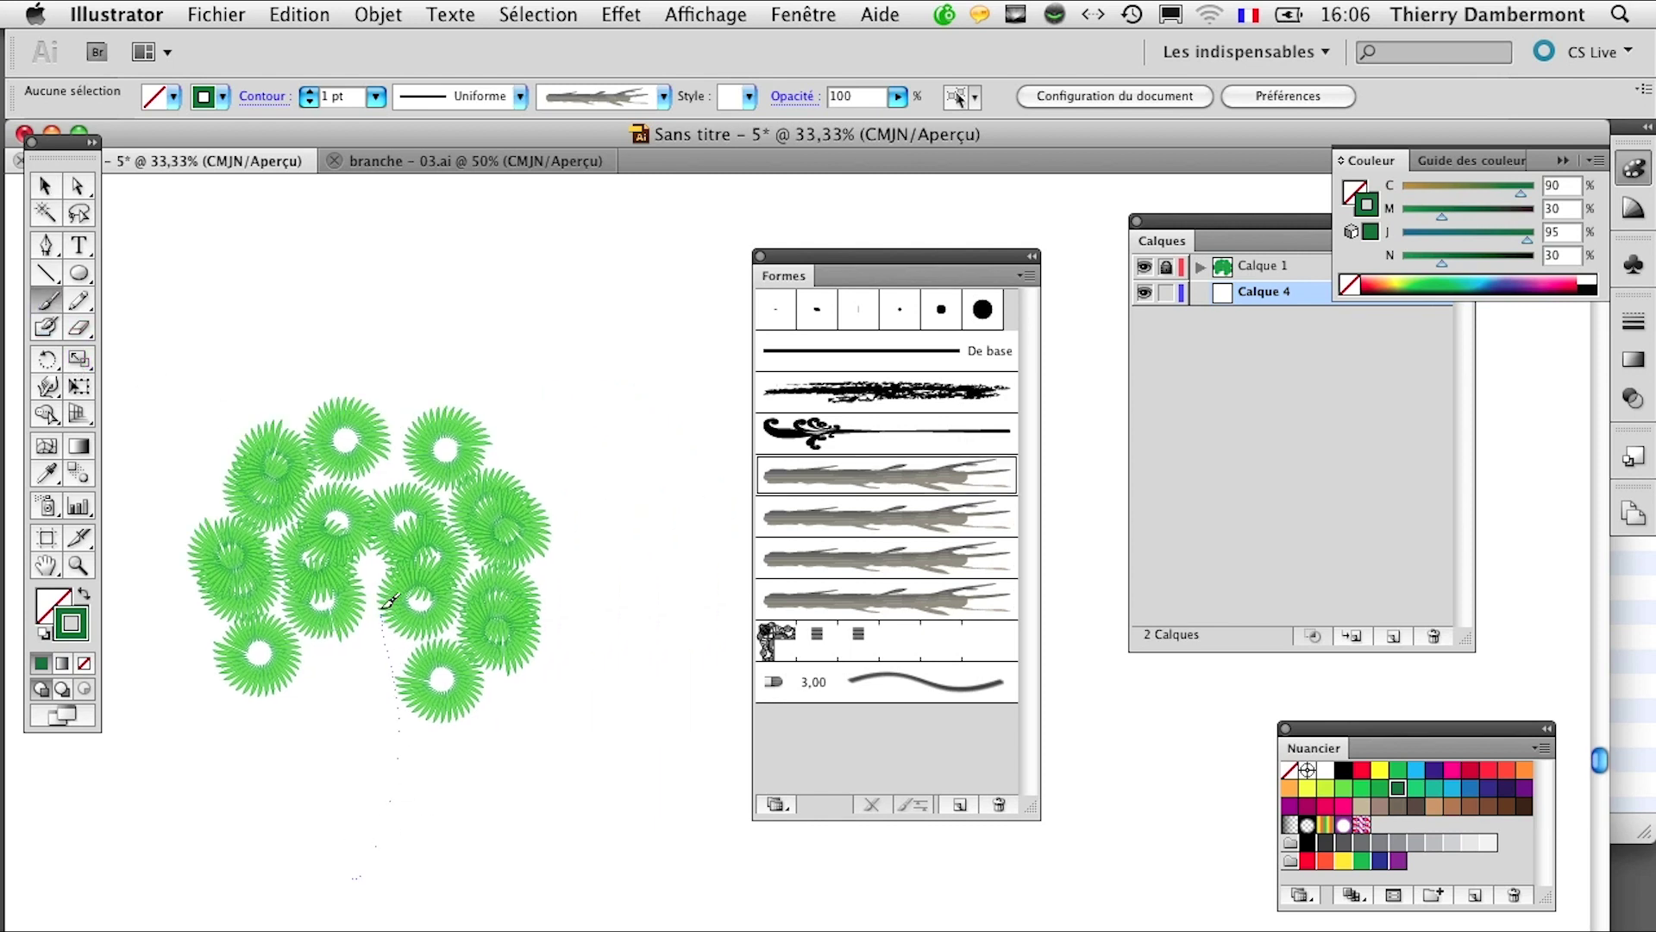
left_click_drag(390, 601, 390, 602)
Step: Paint two limbs with the second branch brush, from the upper trunk into the left and right flower groups
left_click(860, 518)
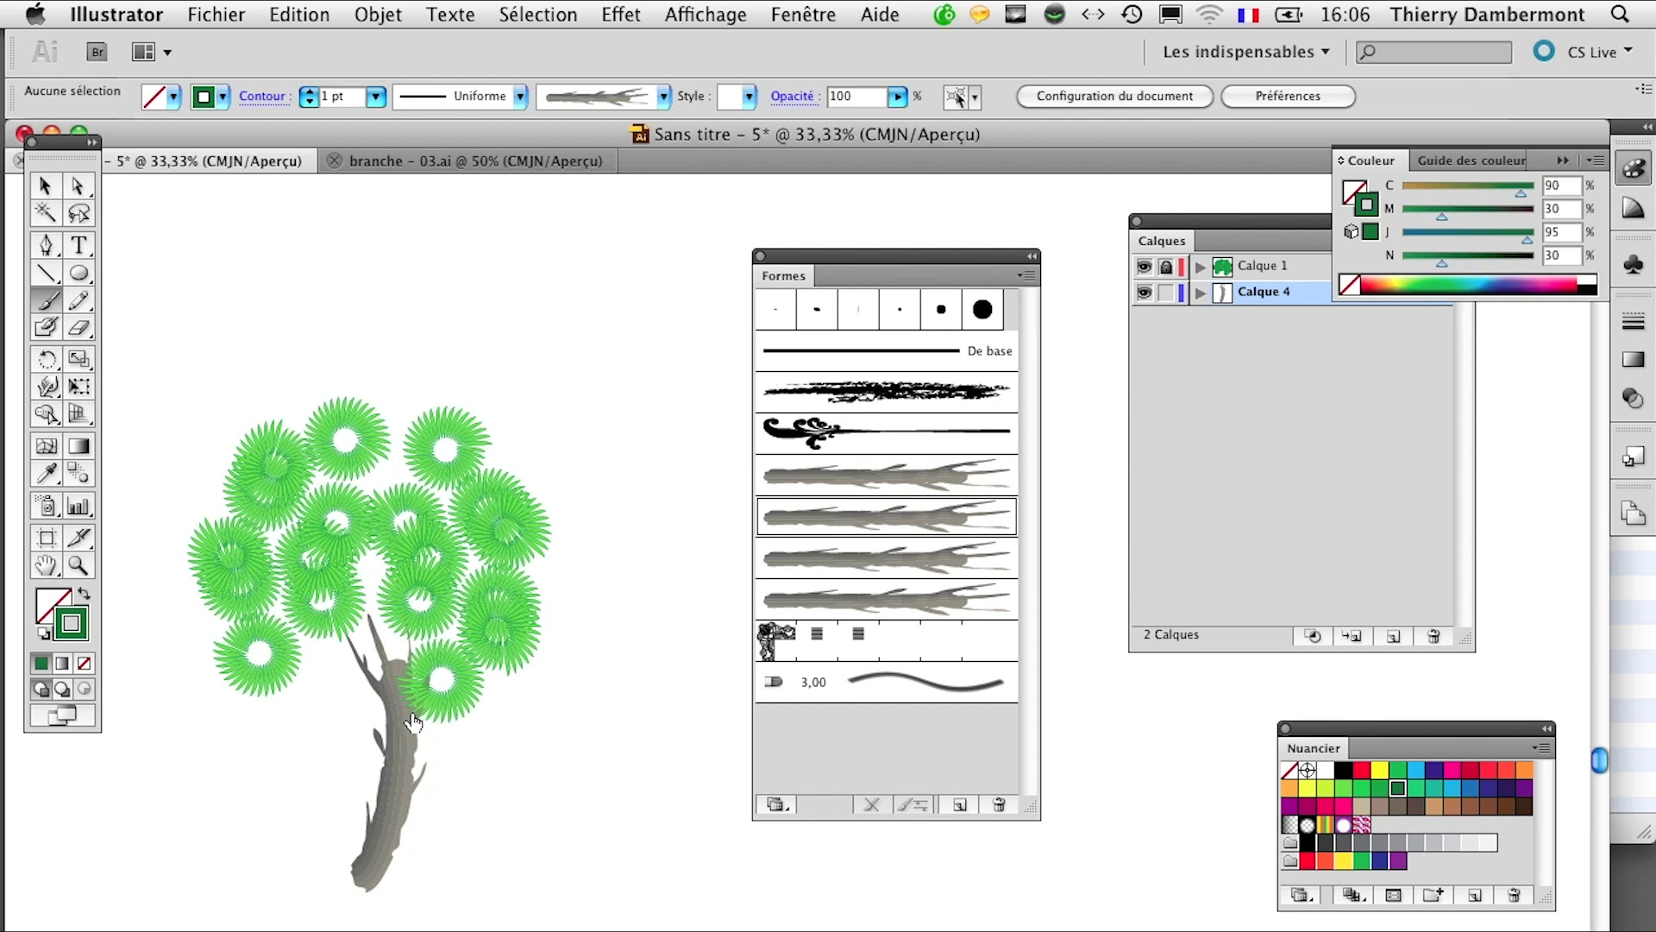
mouse_move(386, 713)
left_mouse_down()
mouse_move(338, 677)
mouse_move(274, 541)
left_mouse_up()
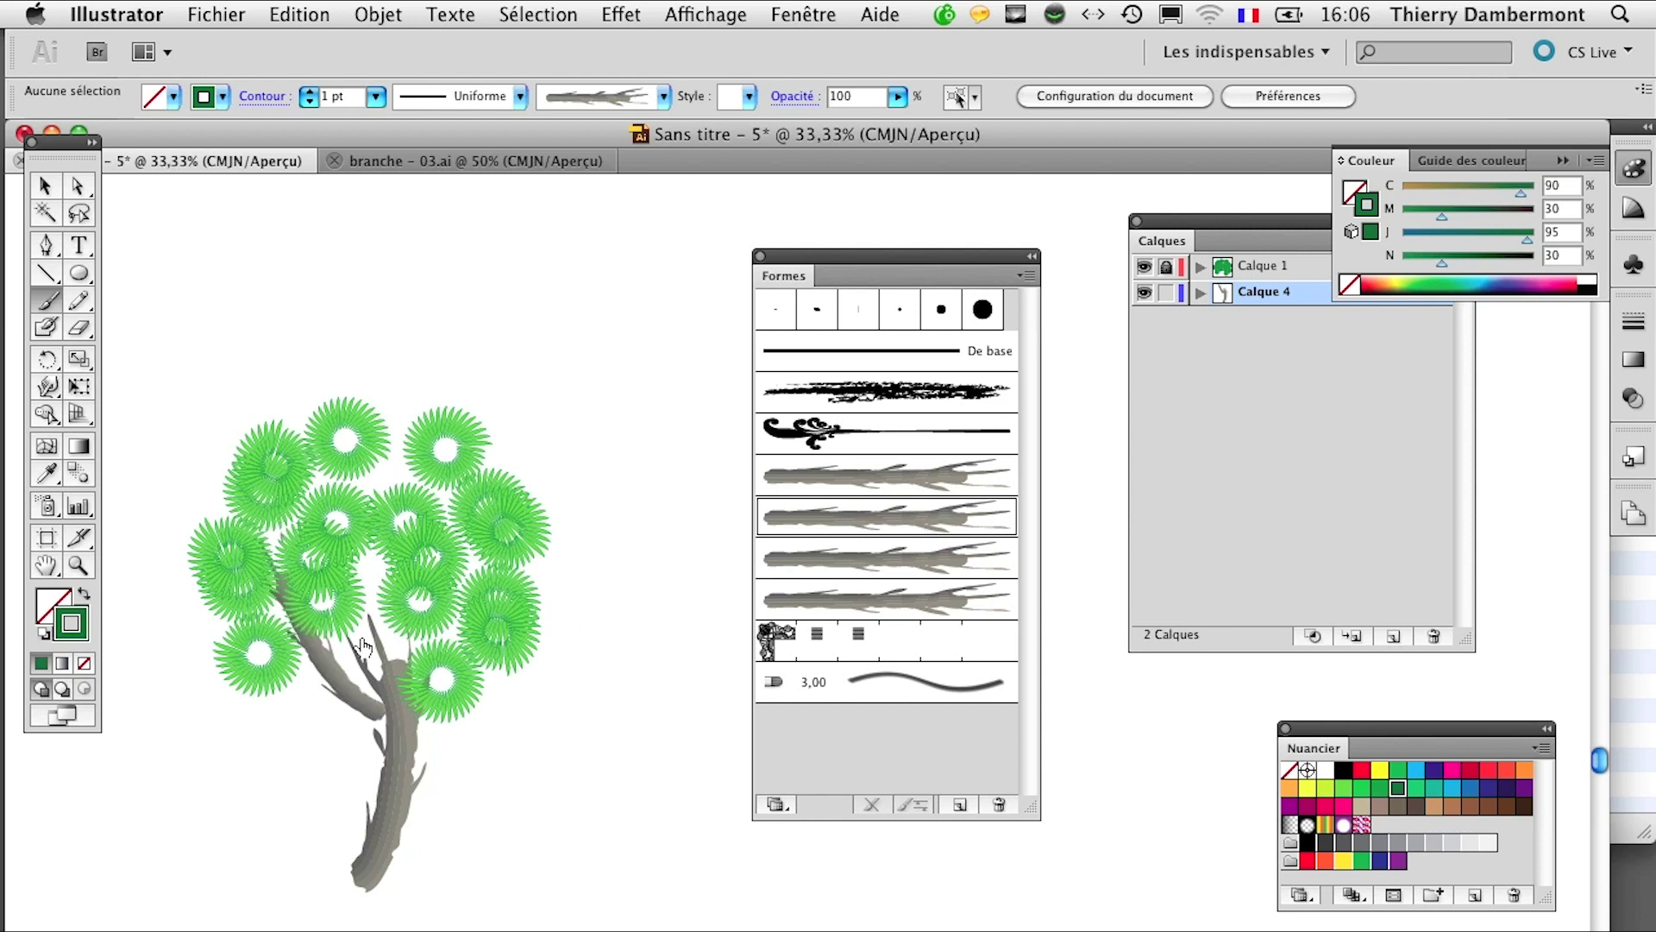
left_click_drag(402, 716, 528, 539)
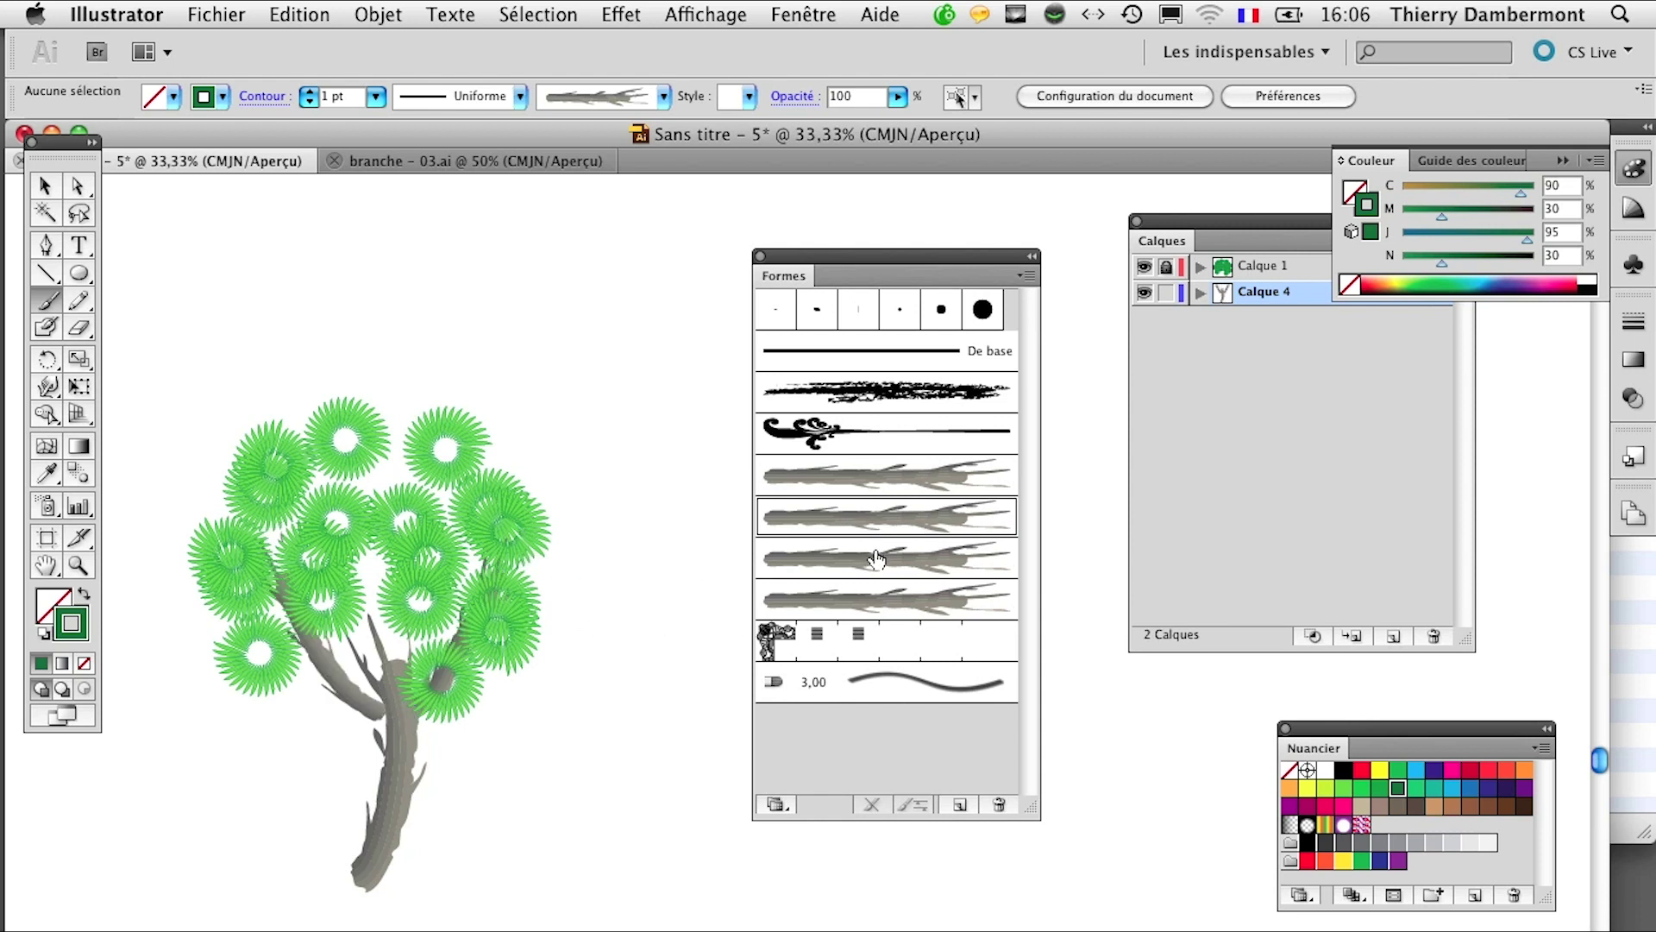
Step: Paint two smaller upper branches behind the central flowers with the third branch brush
left_click(878, 559)
left_click_drag(349, 532, 380, 455)
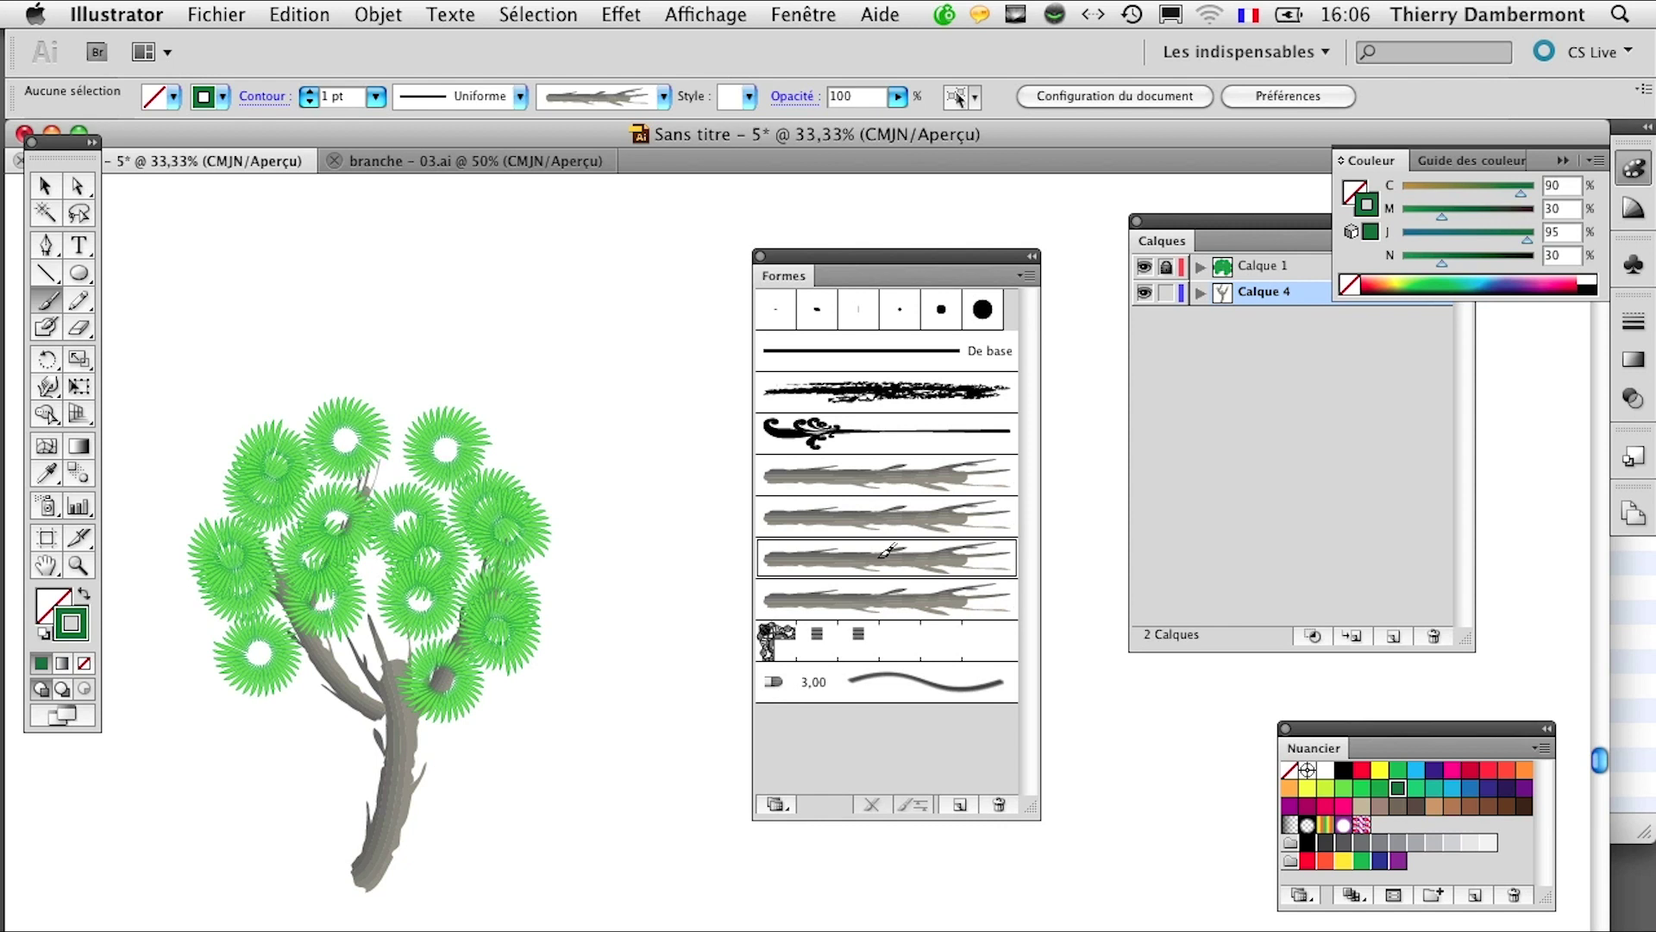
mouse_move(476, 607)
left_mouse_down()
mouse_move(480, 584)
mouse_move(412, 479)
left_mouse_up()
Step: Try painting another small branch behind the left flowers with the third branch brush, and undo the stroke
left_click(841, 599)
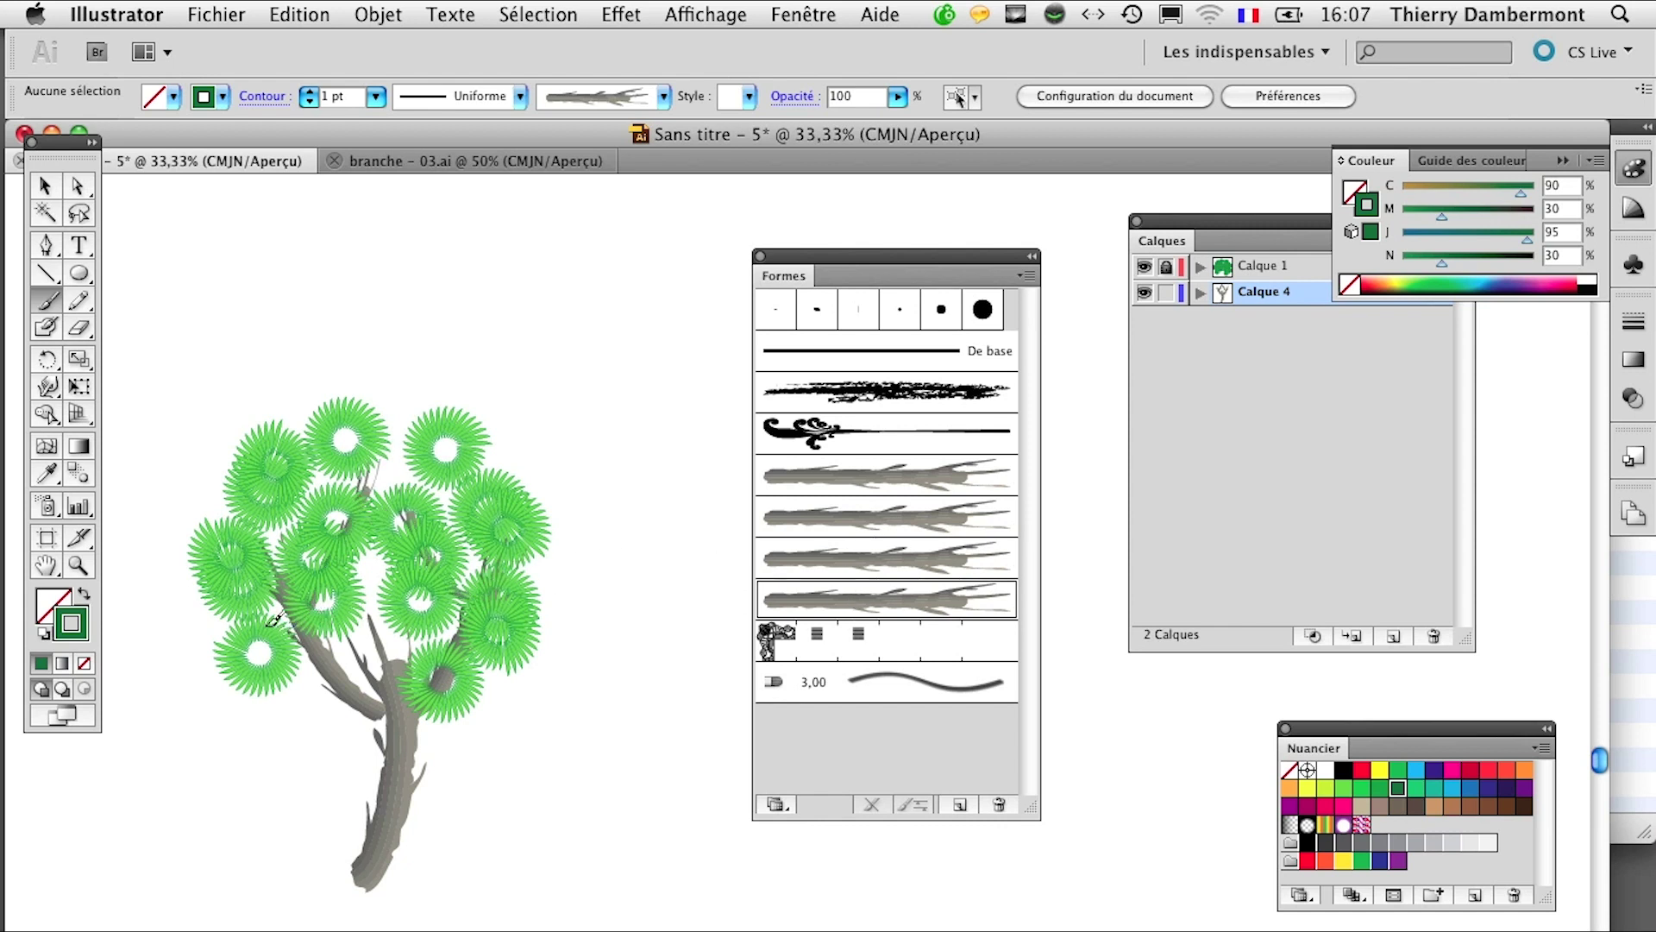
left_click(895, 556)
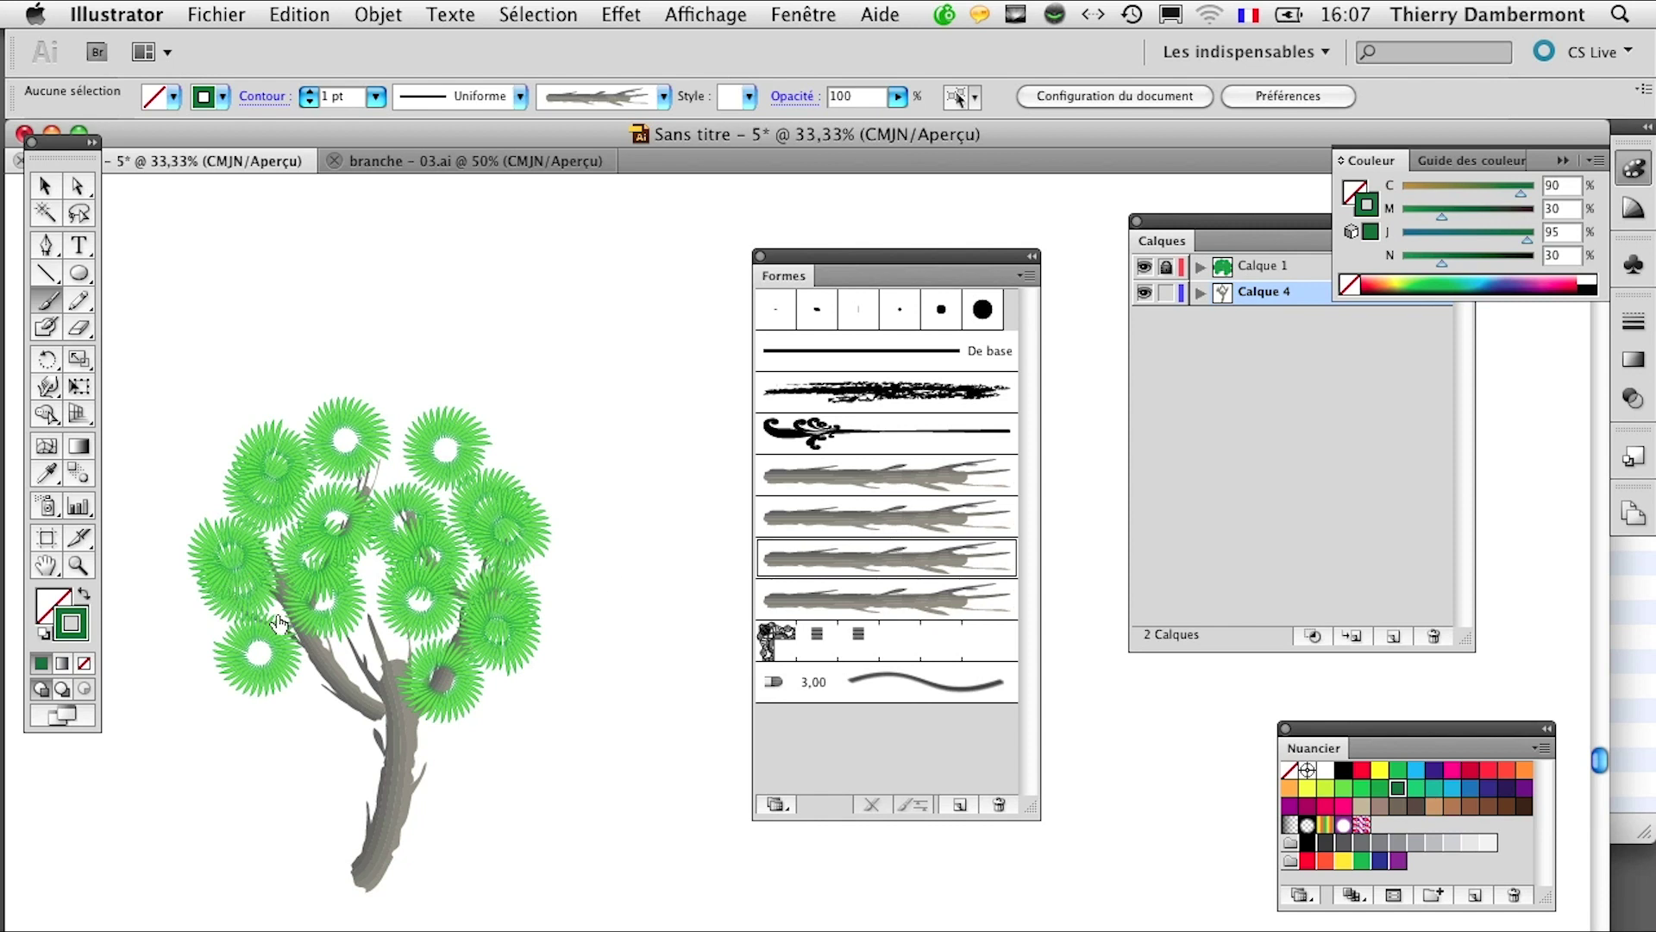
left_click_drag(221, 499, 280, 509)
key("super+z")
Step: Move the base anchor point of the left limb with the Direct Selection tool so it joins the trunk
scroll(356, 685, "up", 2)
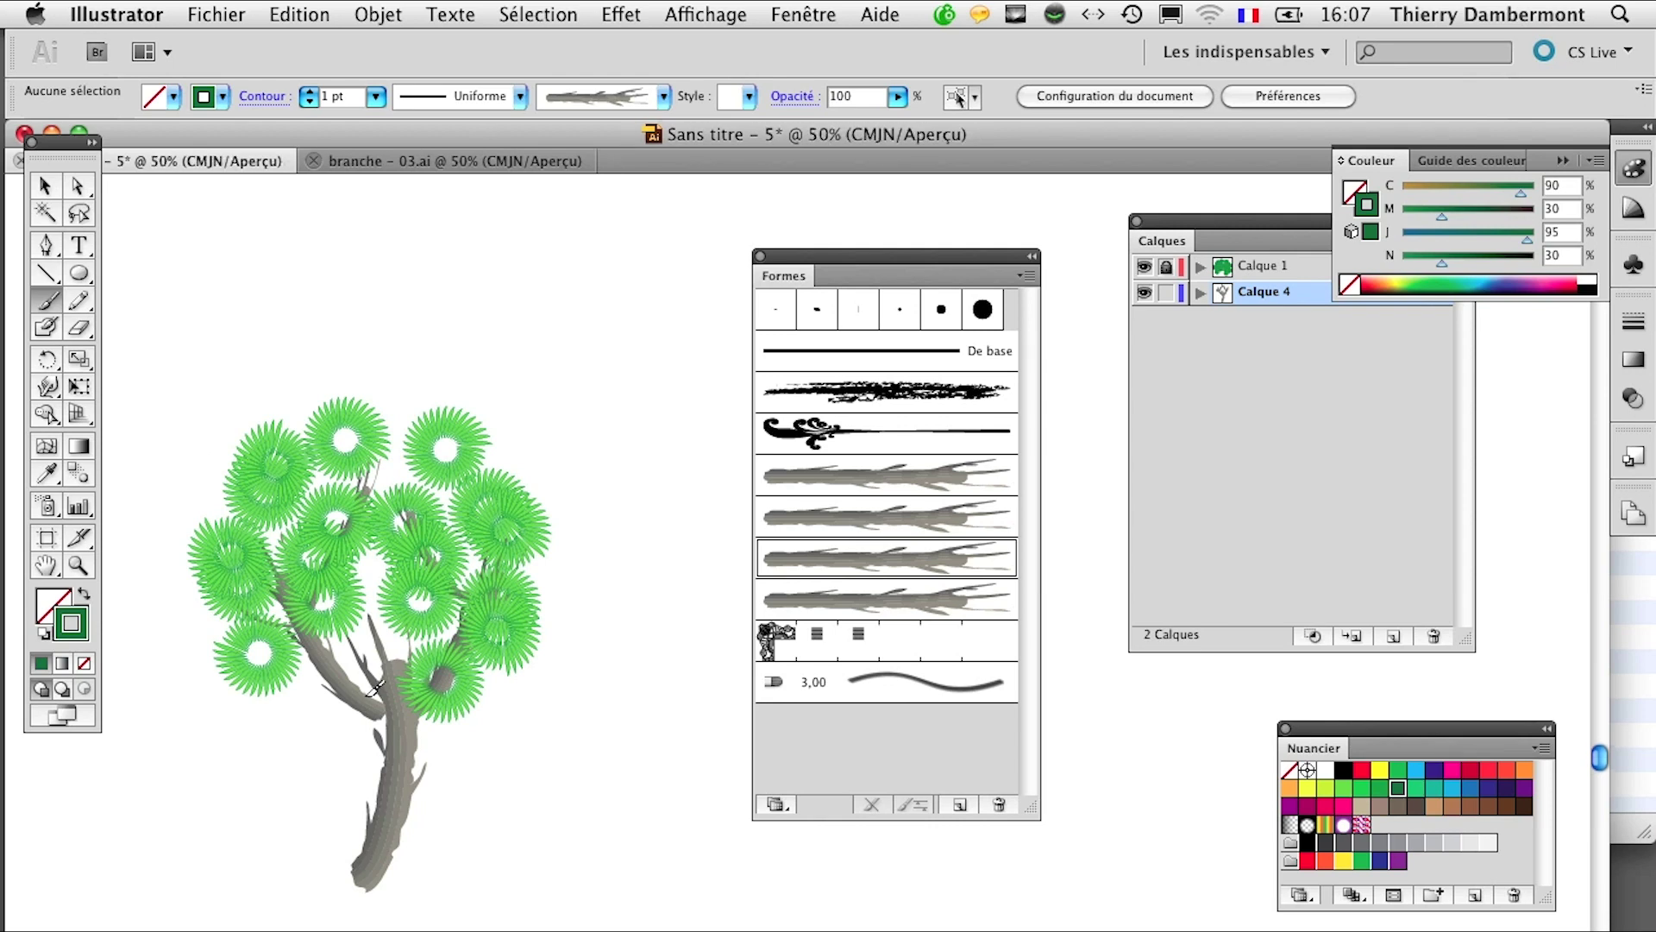
left_click(78, 185)
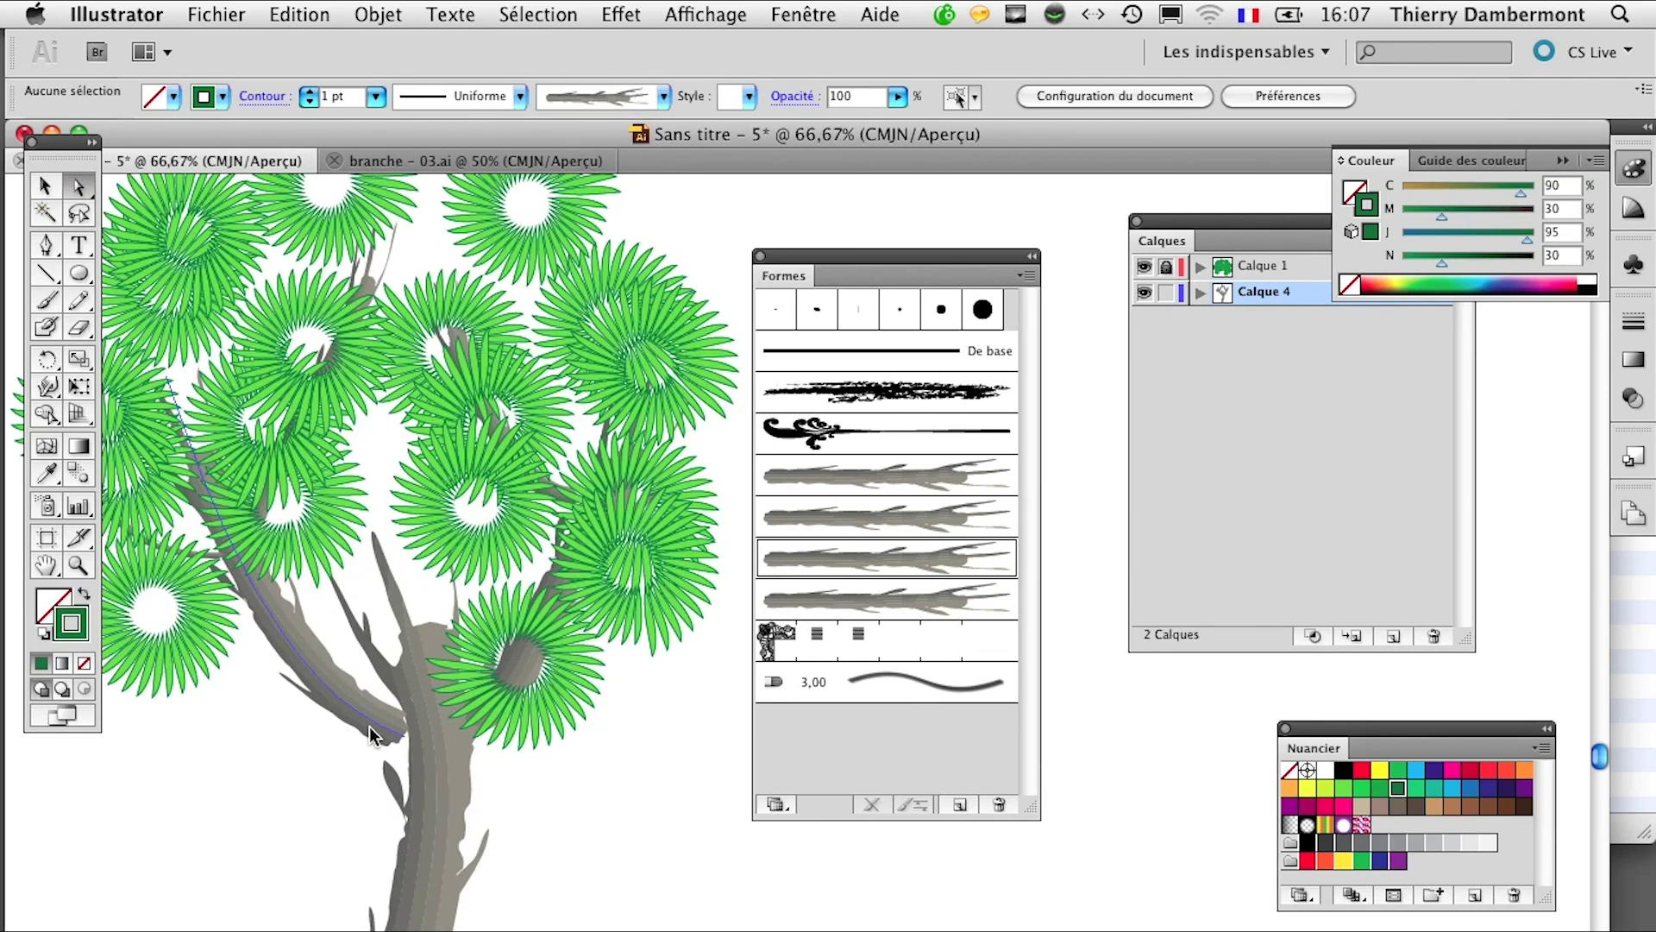
left_click_drag(404, 738, 437, 778)
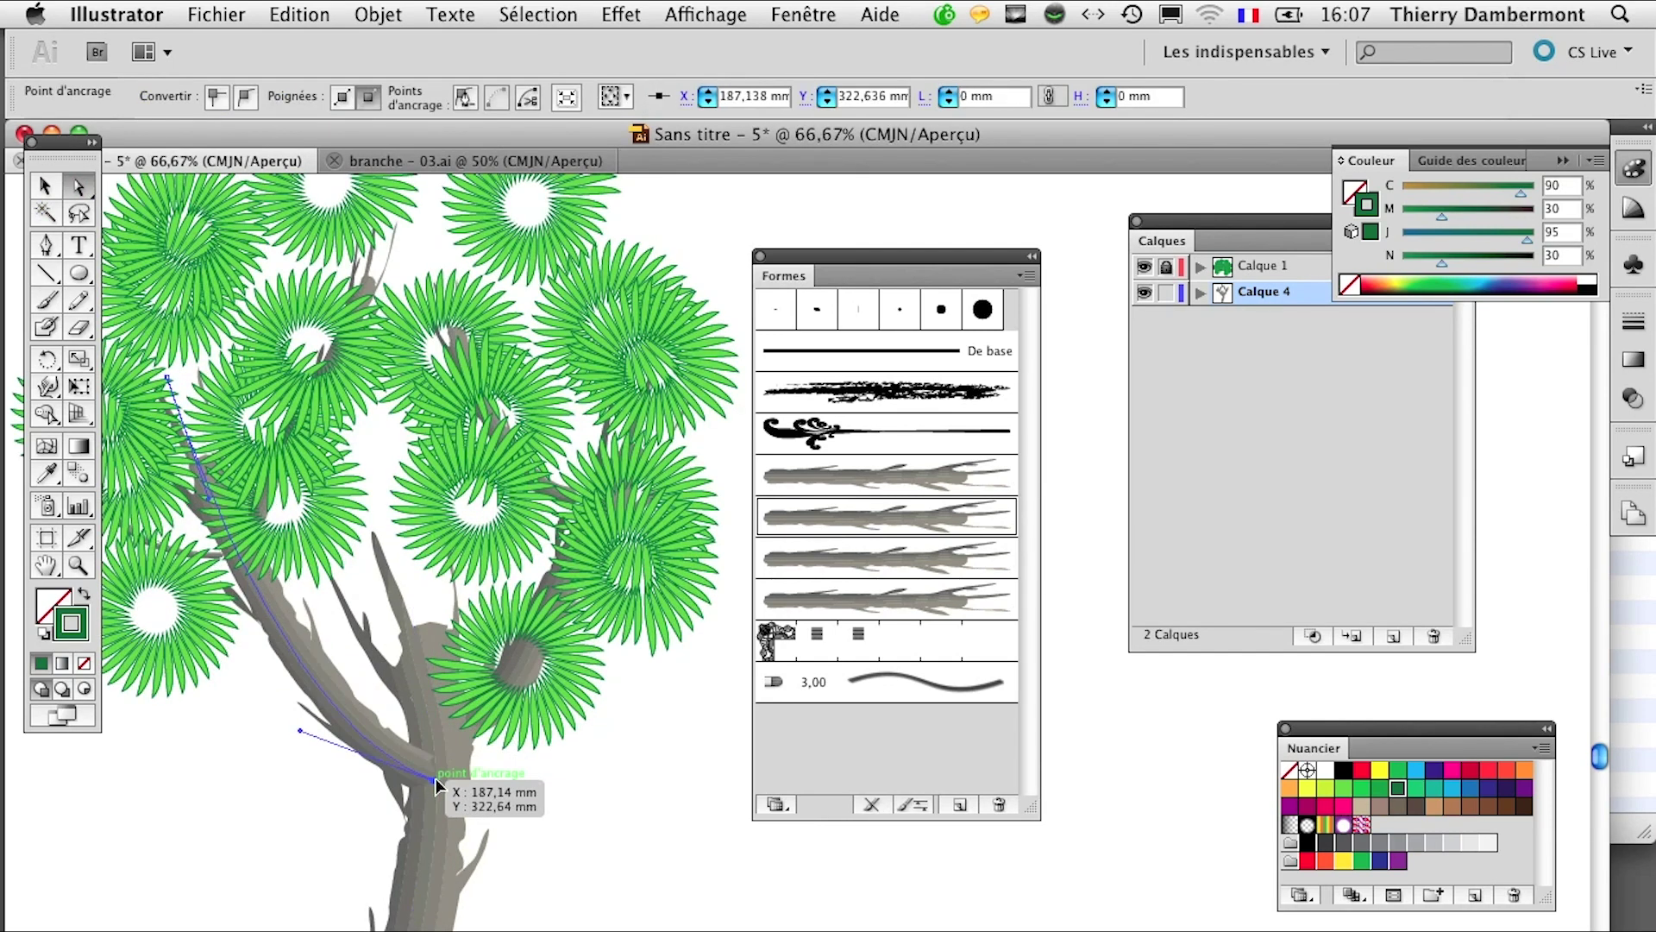
scroll(436, 778, "down", 2)
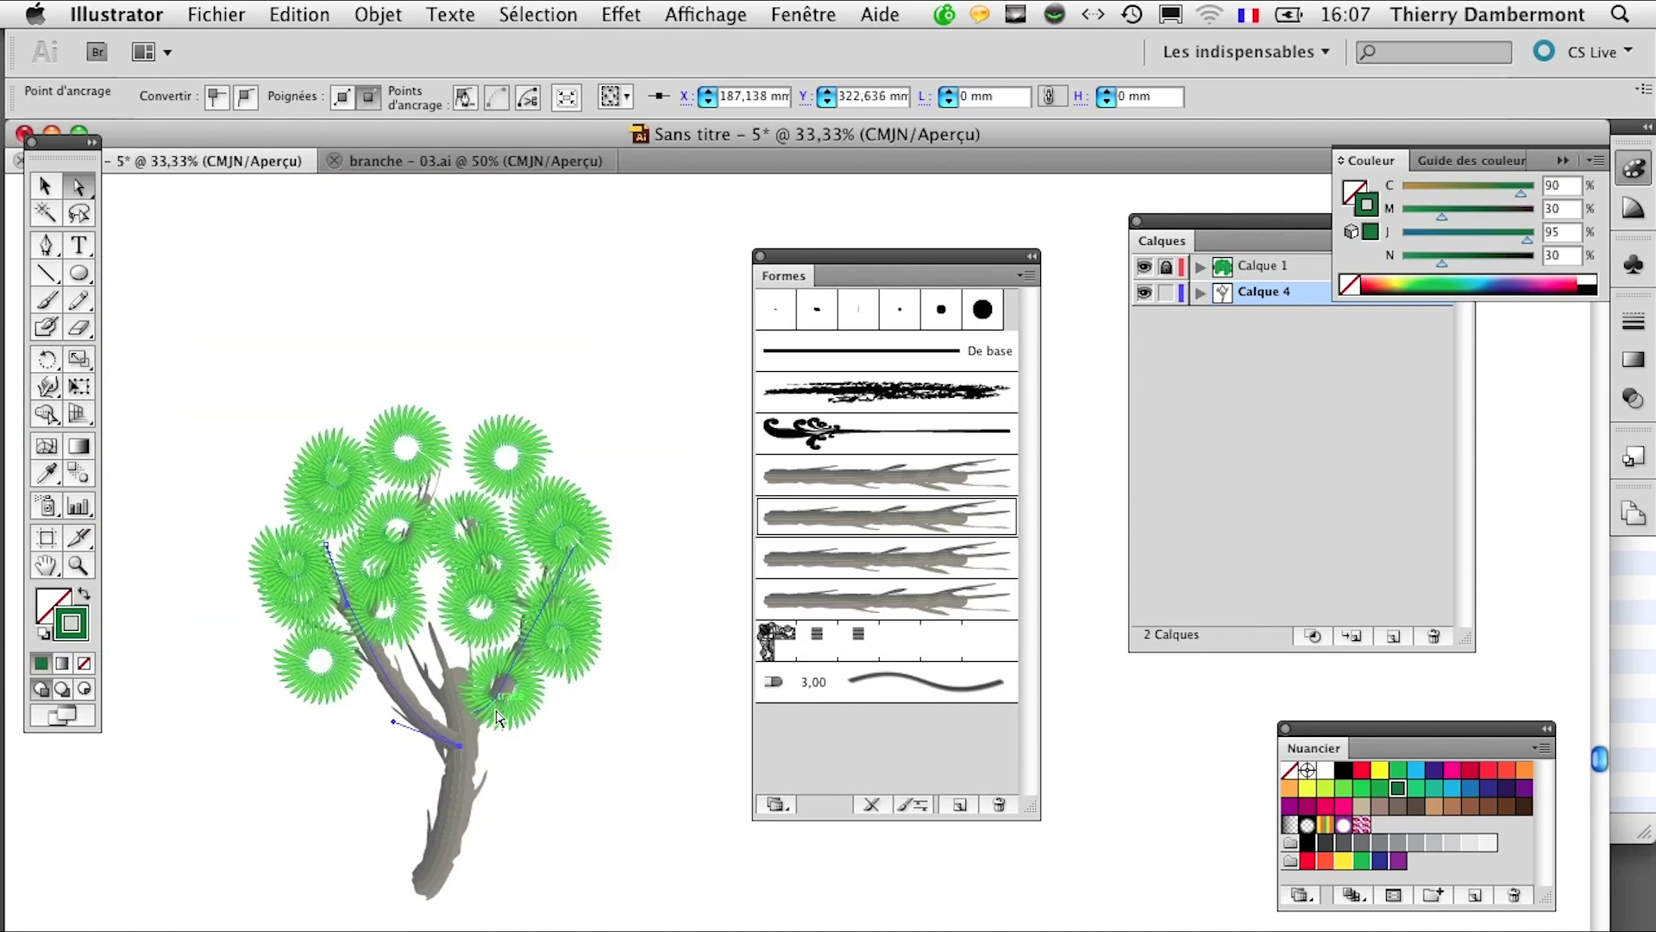
Step: Reshape the trunk's foot by moving an anchor point near its base downward, and deselect the path
left_click_drag(496, 712, 470, 616)
left_click(411, 766)
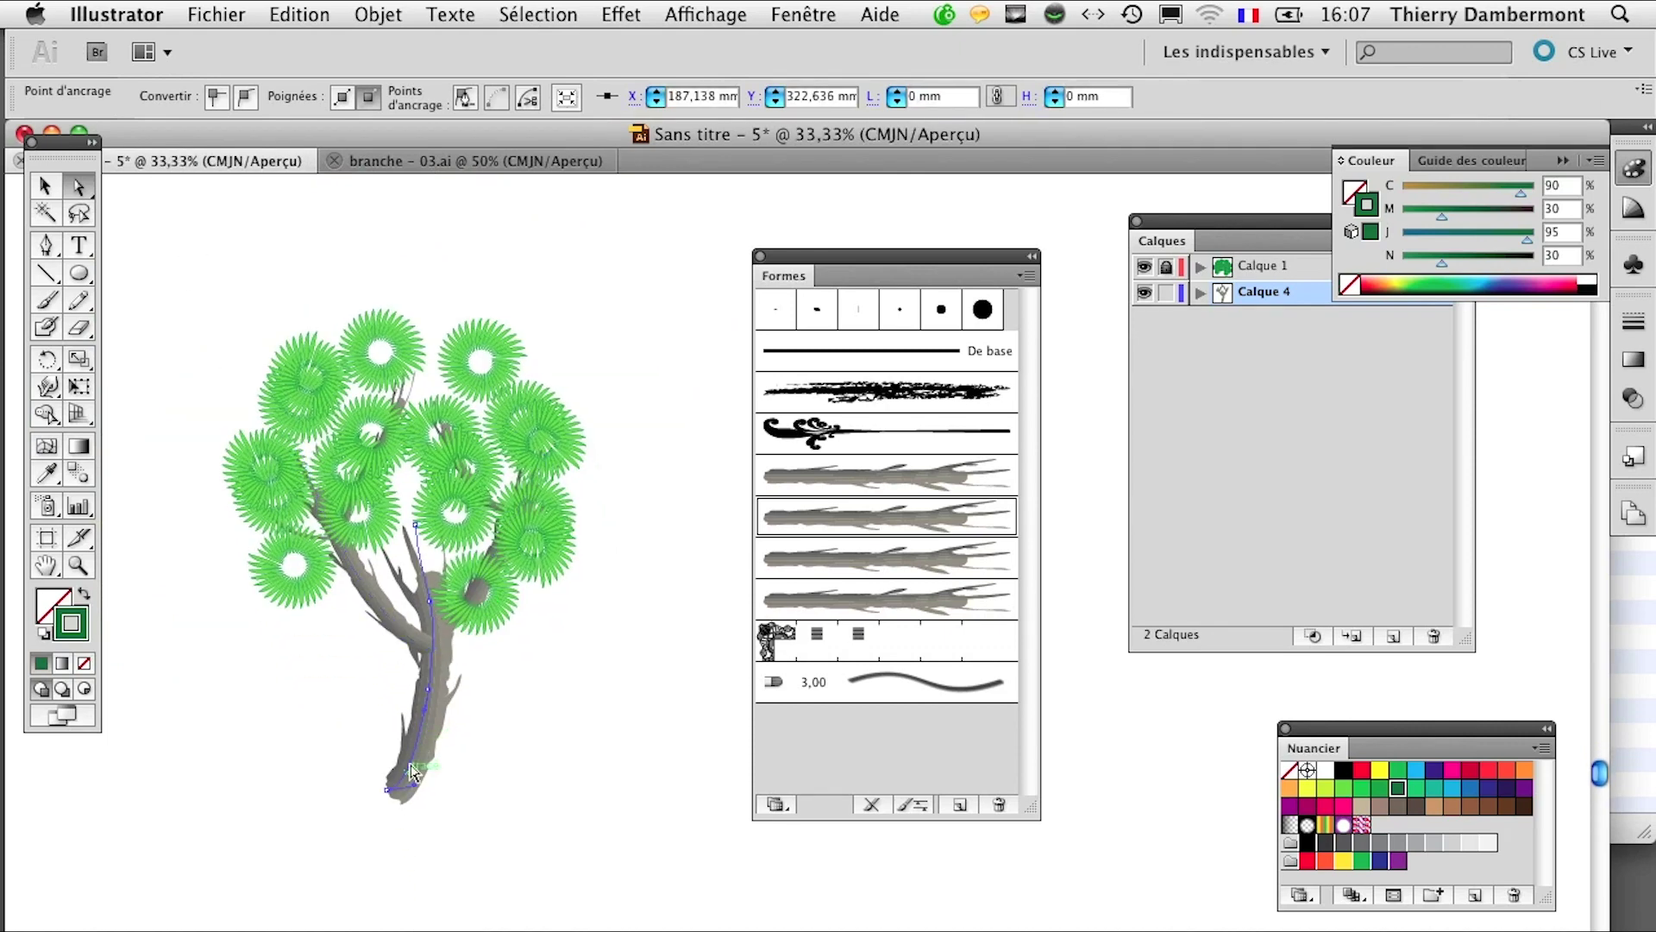
mouse_move(414, 779)
left_mouse_down()
mouse_move(387, 798)
mouse_move(406, 825)
mouse_move(403, 804)
left_mouse_up()
left_click(513, 806)
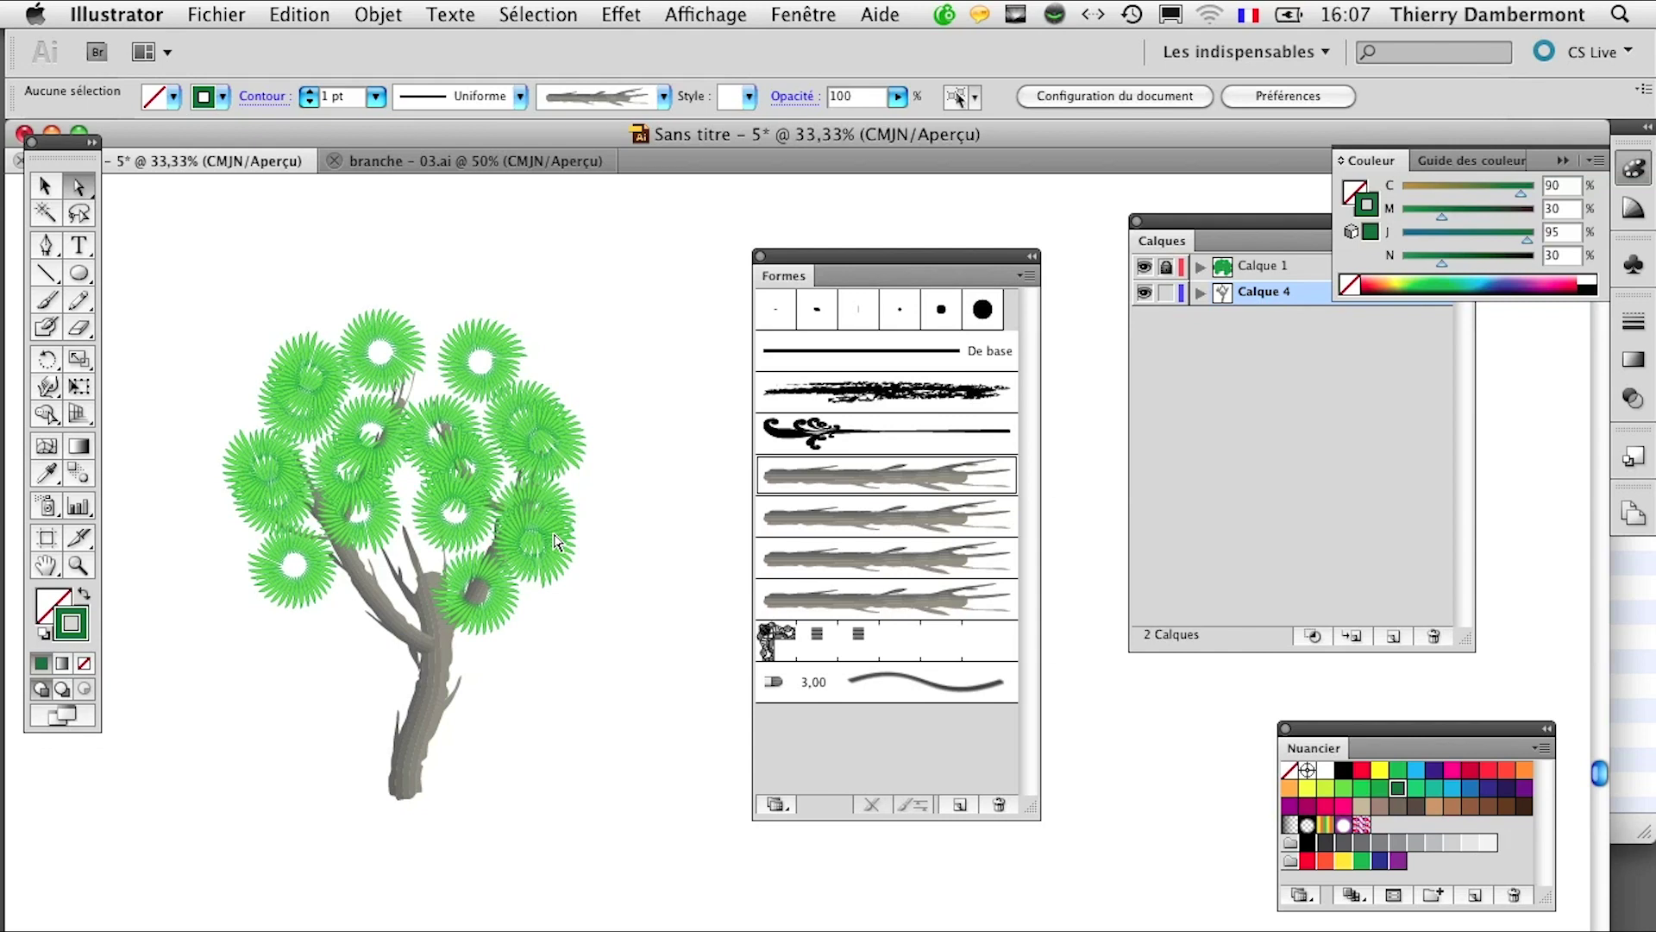
Step: Move the Calques panel clear of the Couleur panel and expand Calque 1 down to its group
scroll(433, 438, "up", 3)
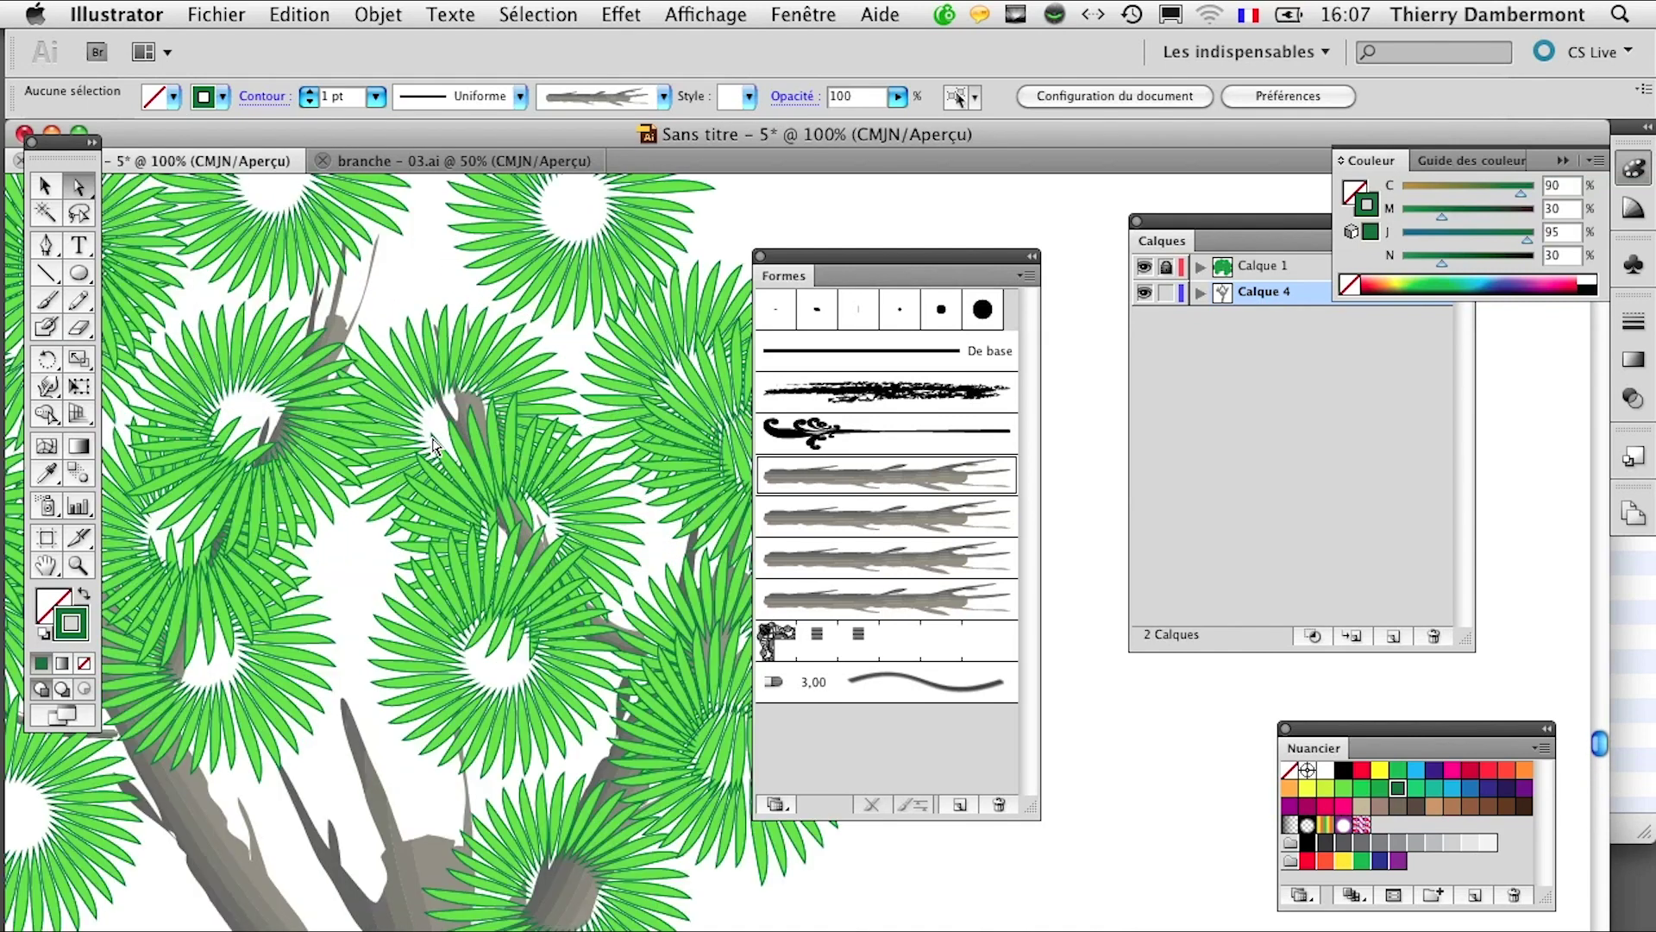
scroll(433, 443, "up", 1)
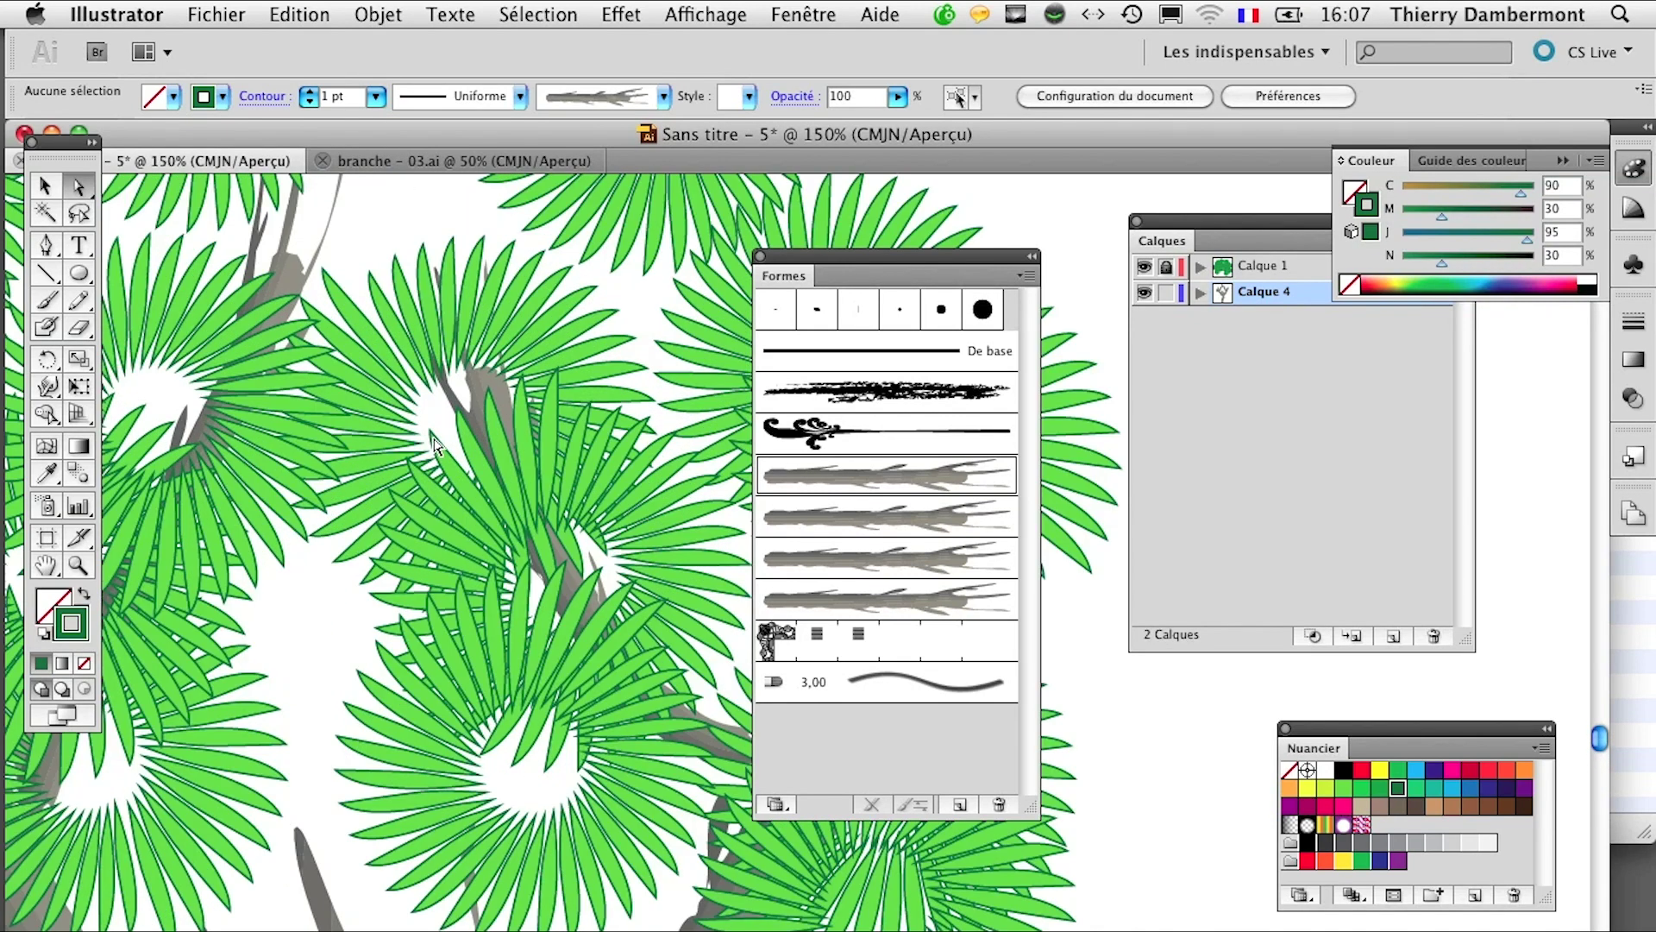
left_click_drag(1220, 222, 1154, 379)
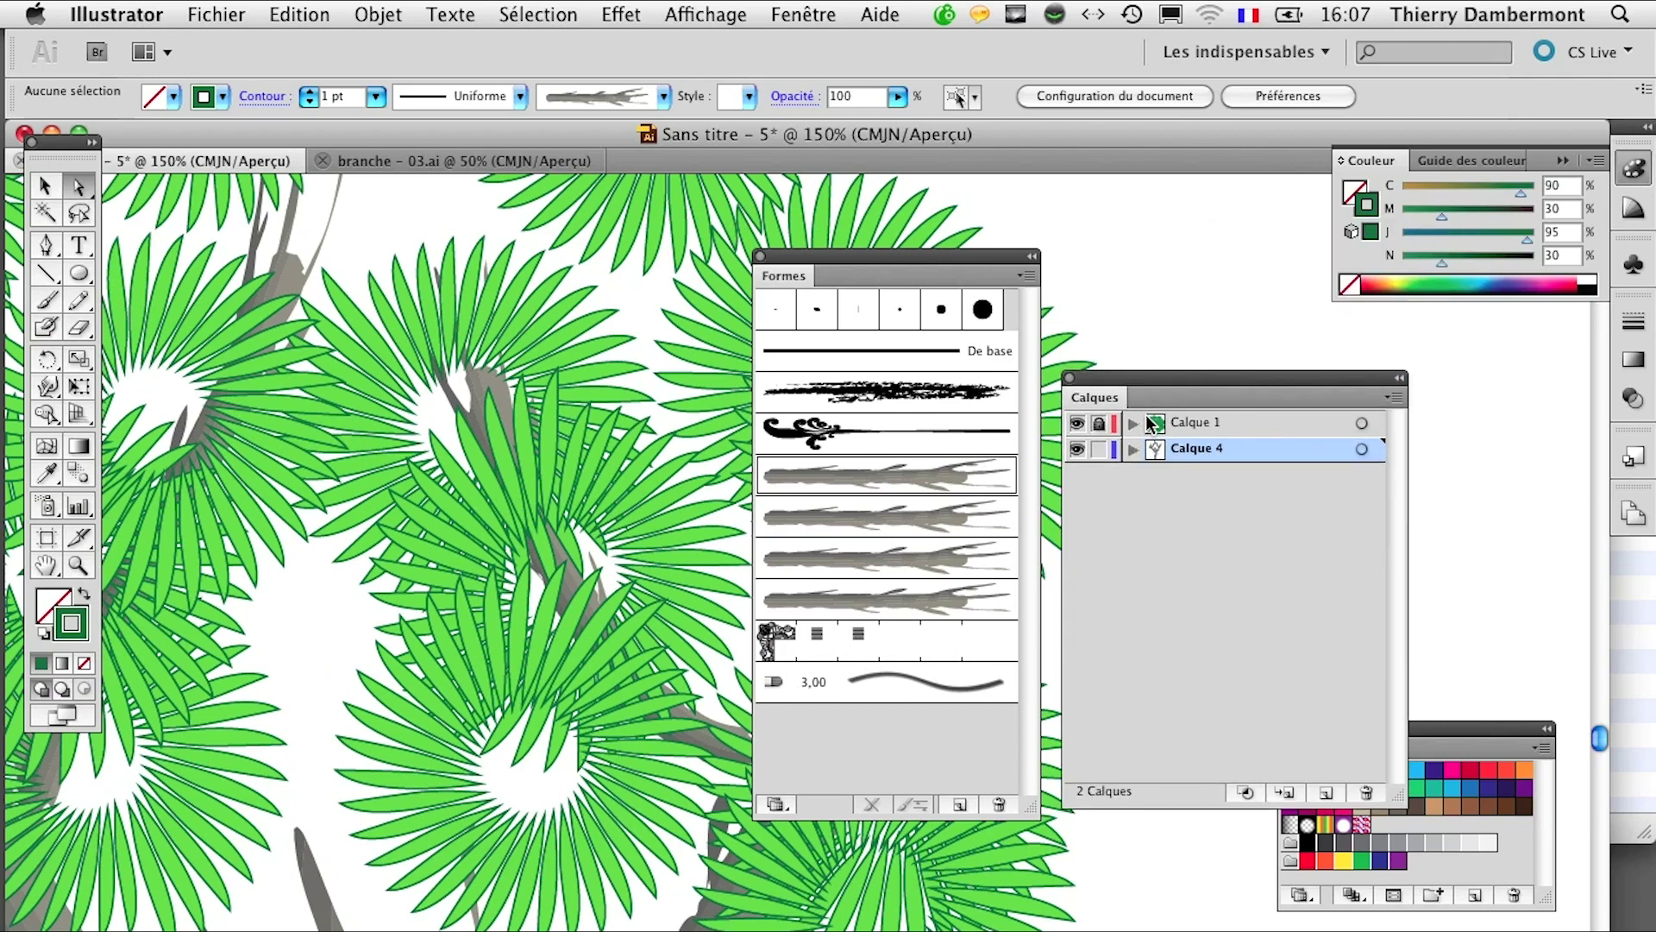
left_click(1134, 423)
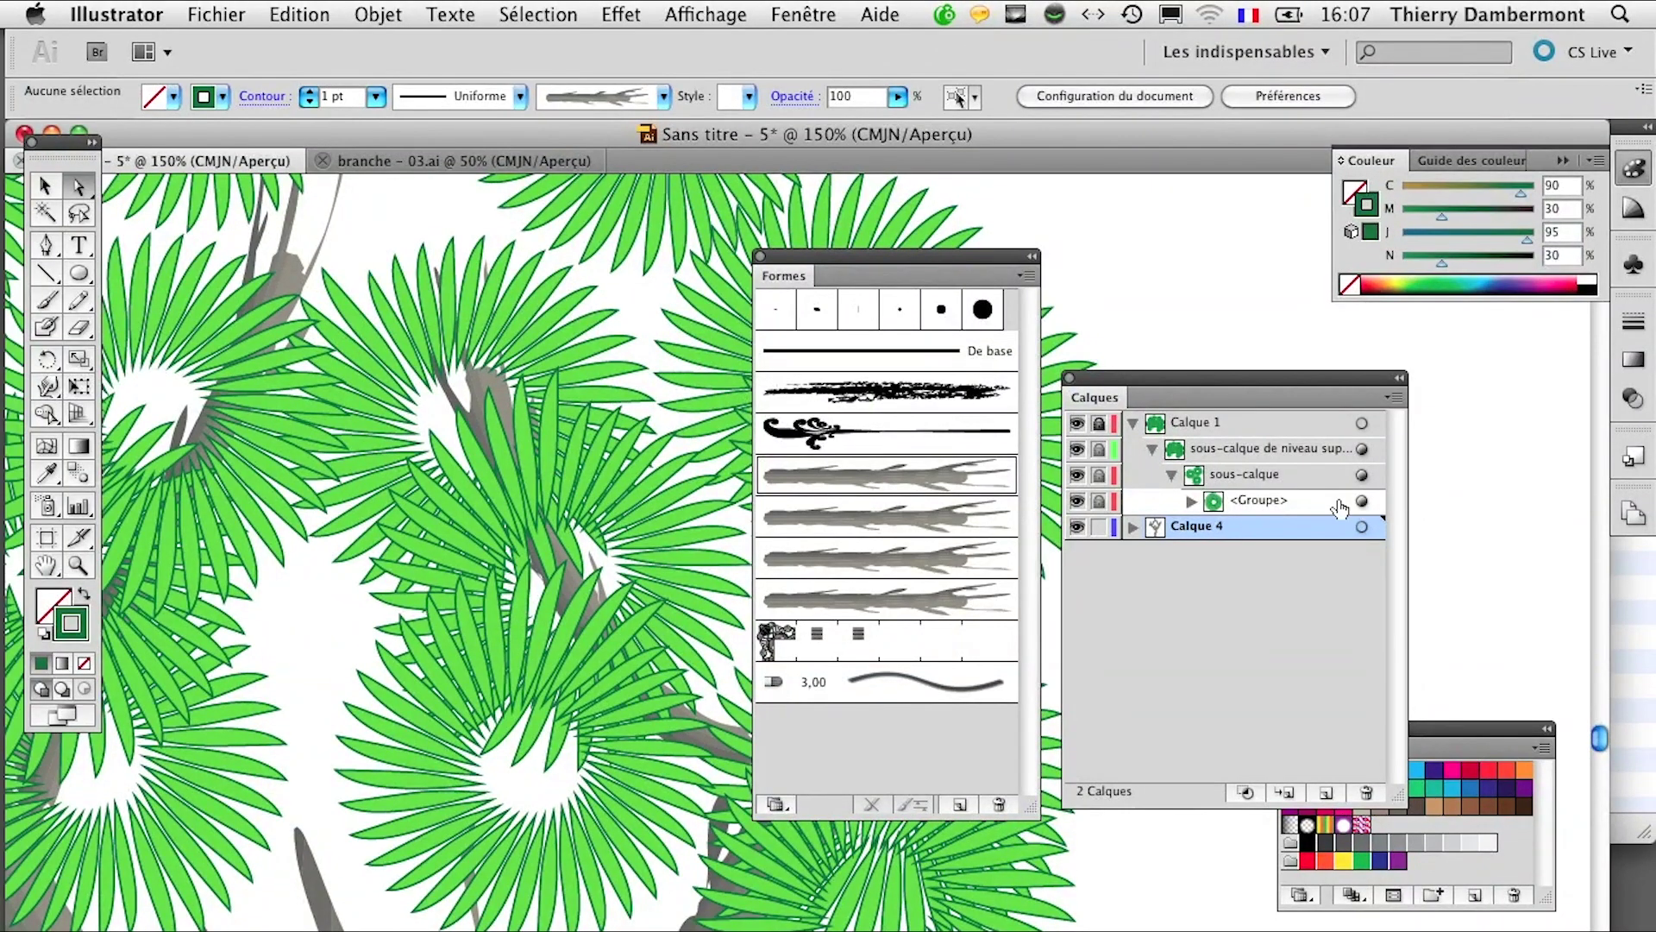
Step: Unlock Calque 1 and lock Calque 4 with the Selection tool active and the whole crown in view
key("super+minus")
key("super+minus")
key("super+minus")
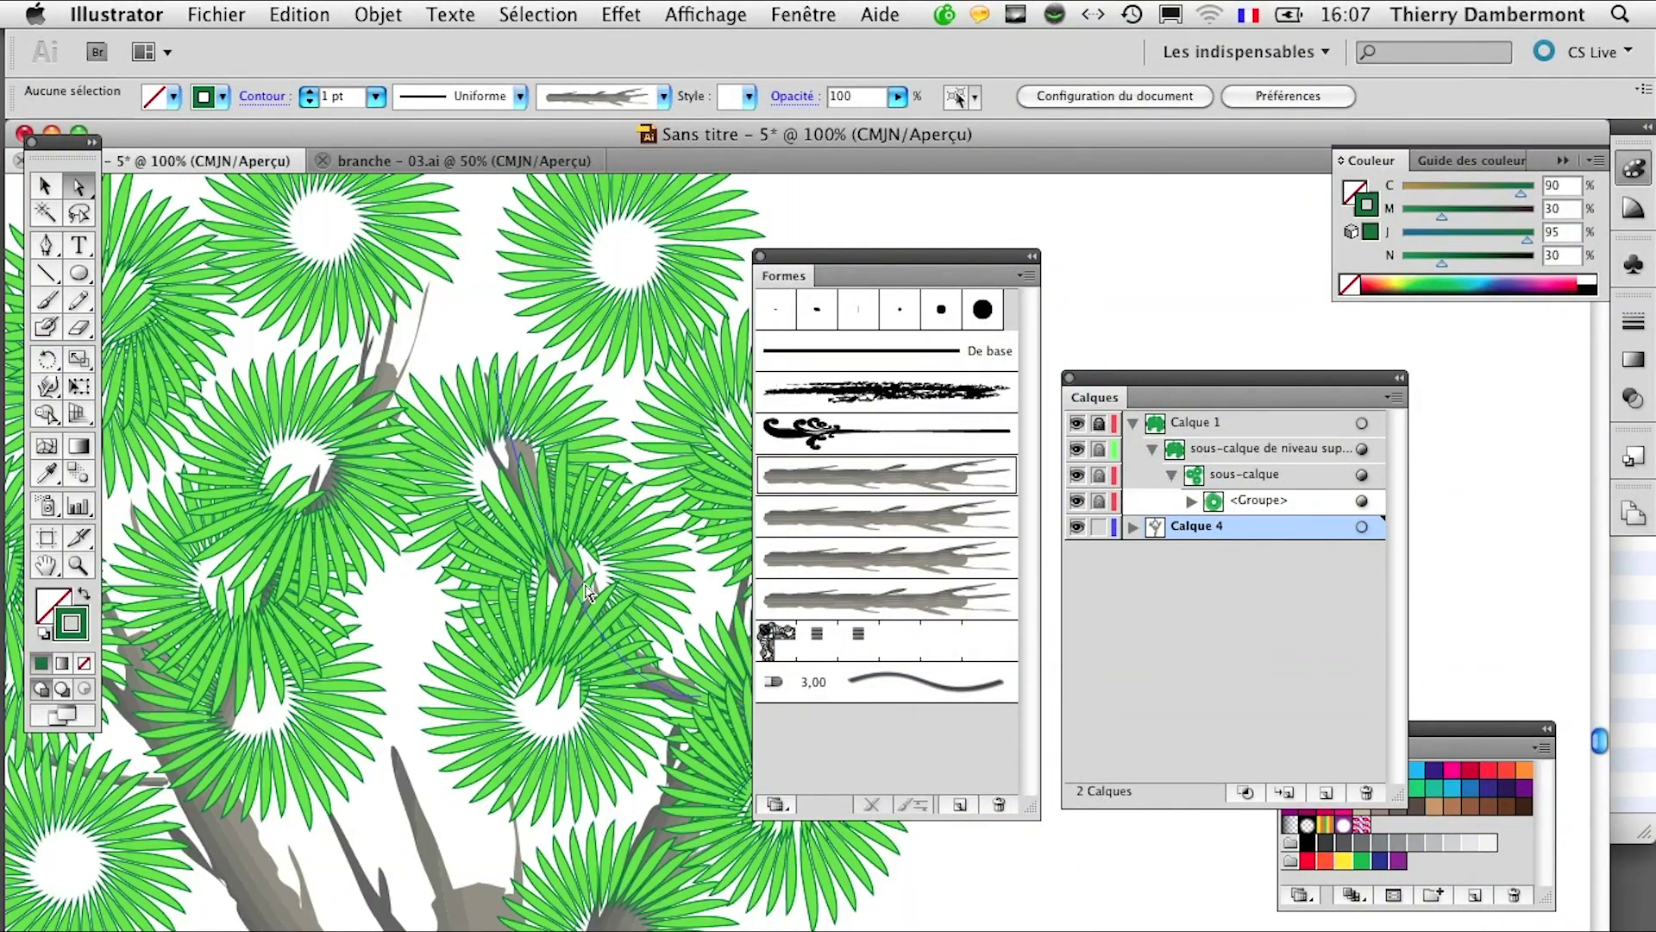
key("v")
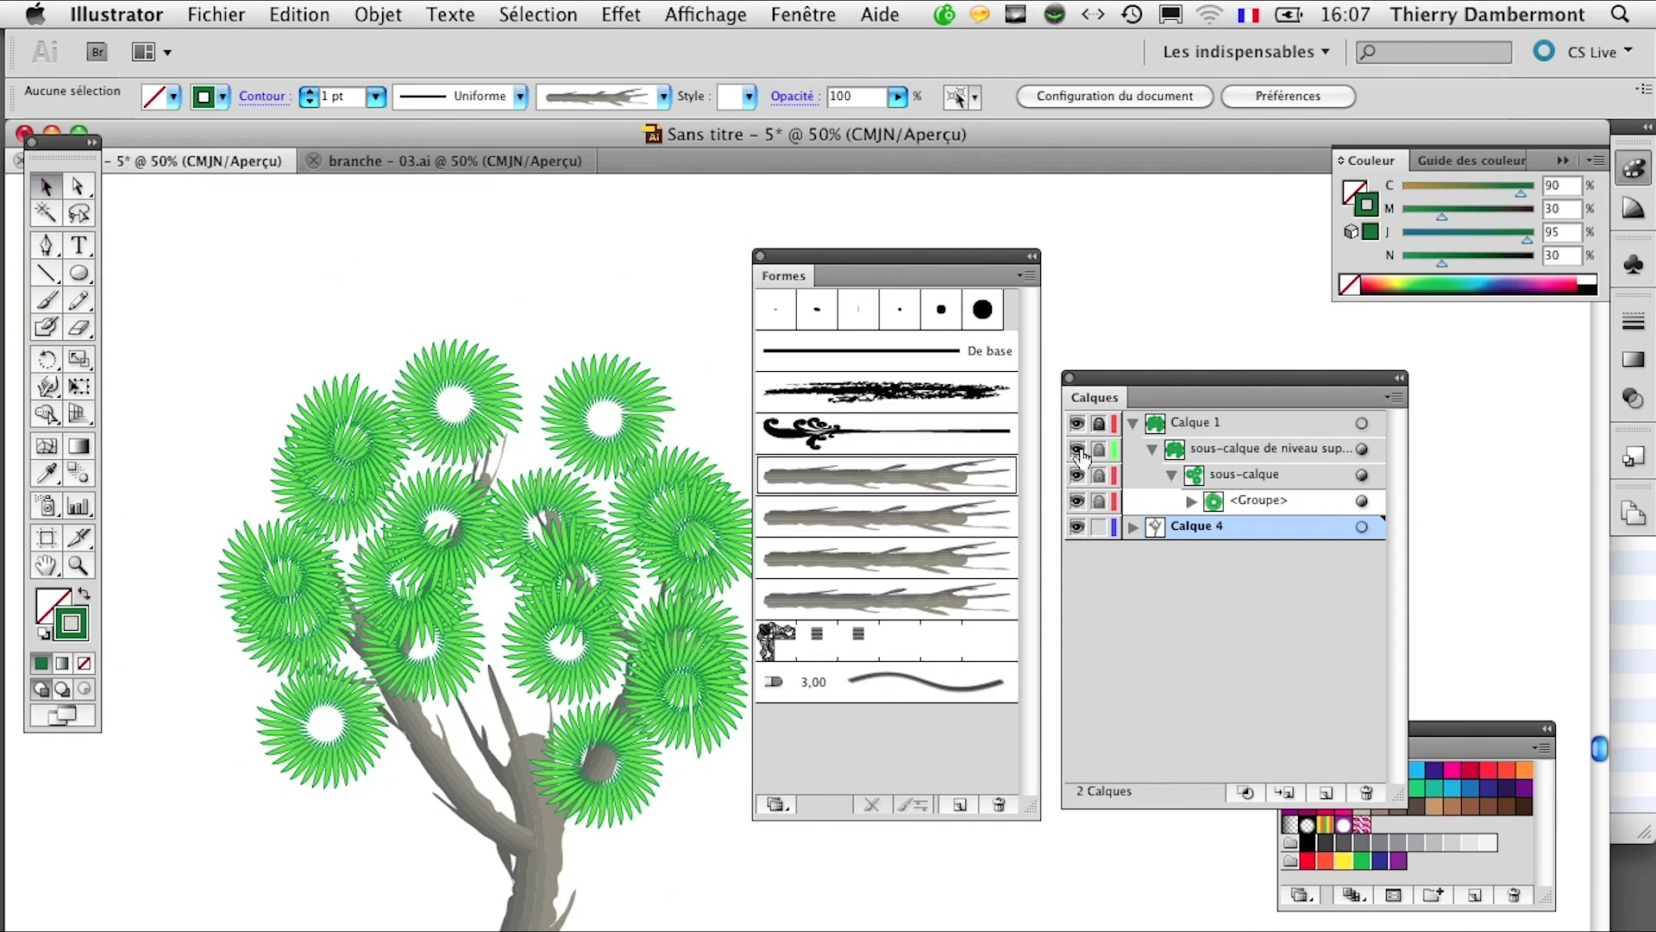
left_click(1098, 422)
left_click(1099, 528)
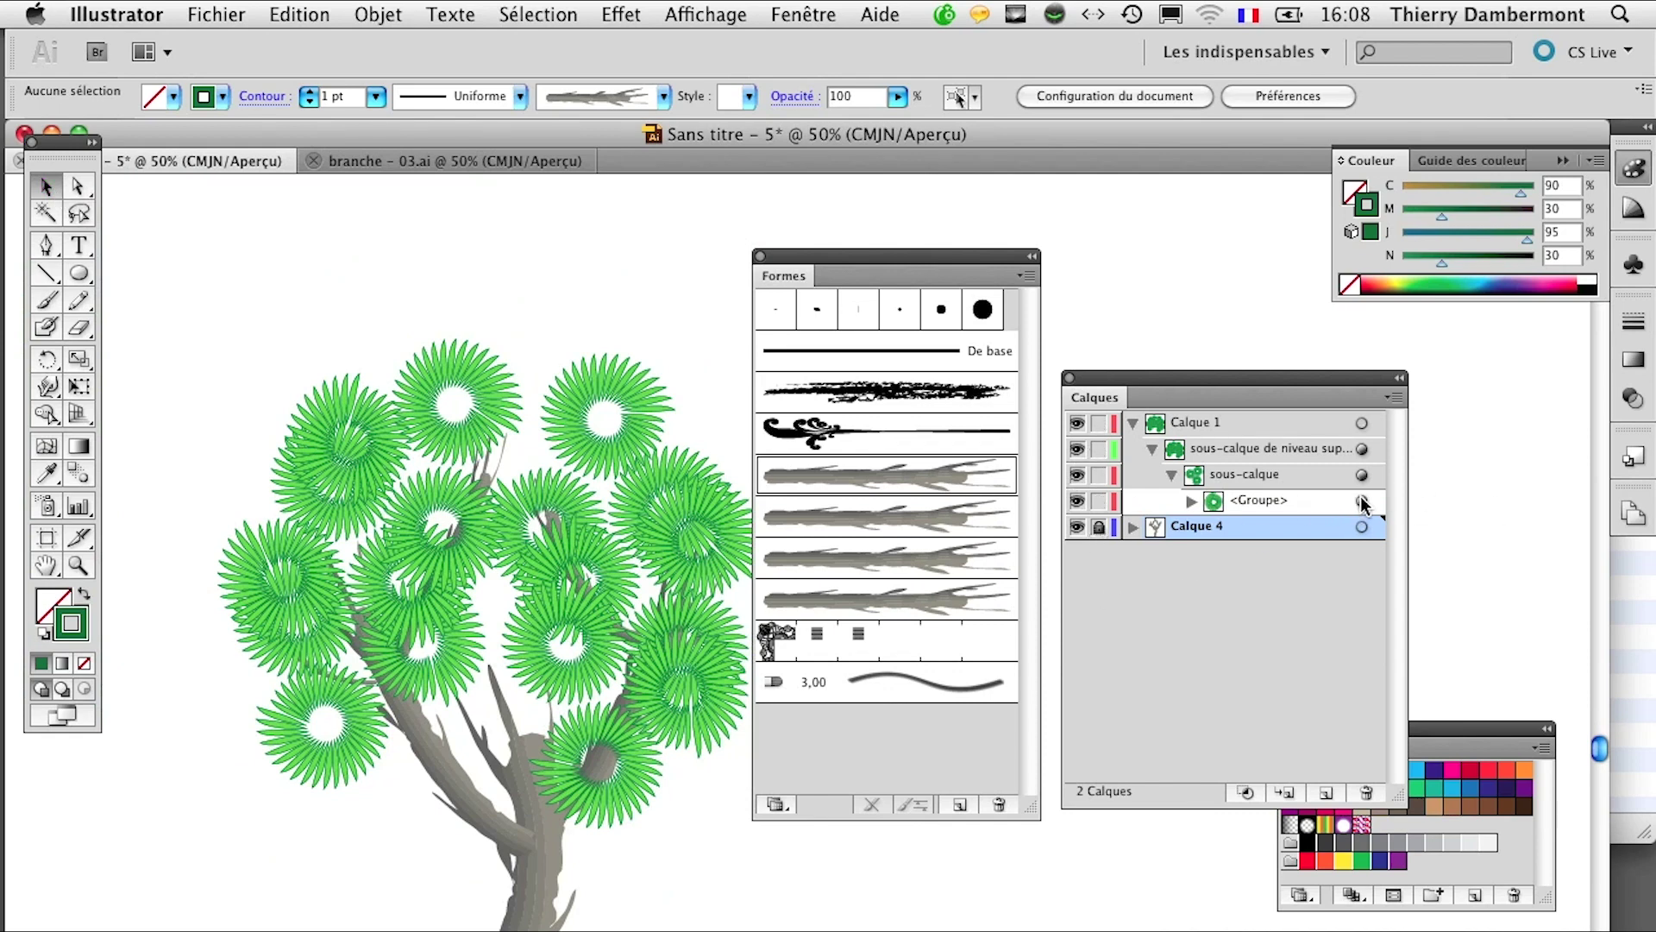
Step: Target the group in Calque 1 to examine its effects in the Aspect panel, and deselect it and collapse the layer
left_click(1362, 501)
left_click_drag(414, 931, 555, 349)
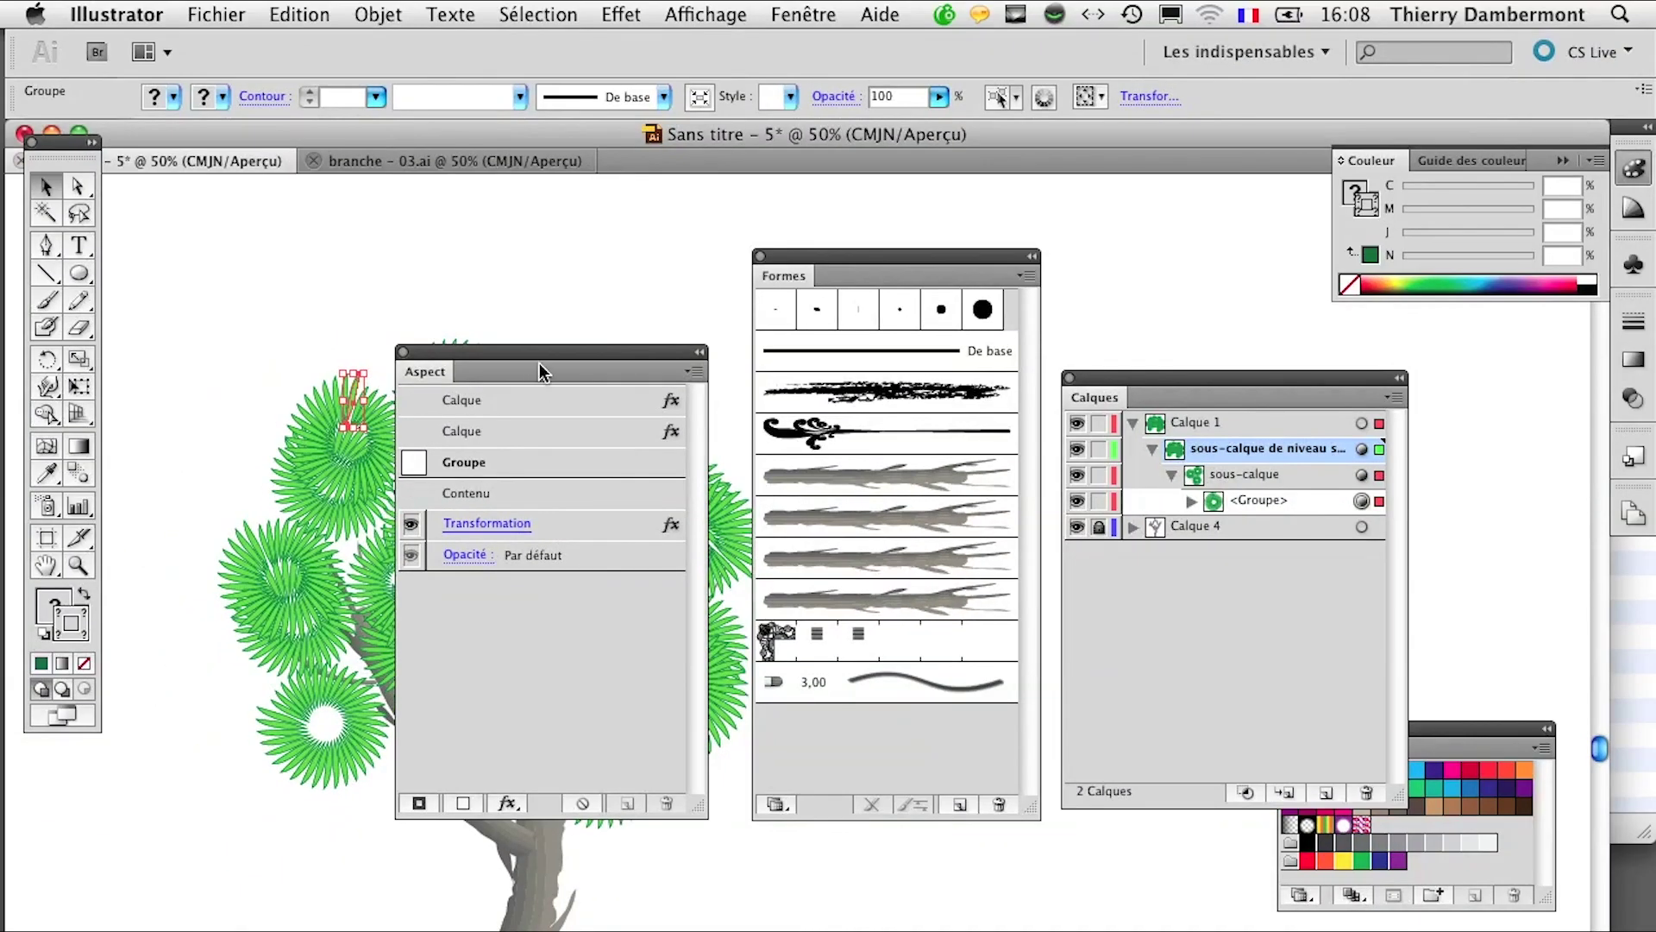
left_click_drag(538, 354, 809, 920)
key("shift+super+a")
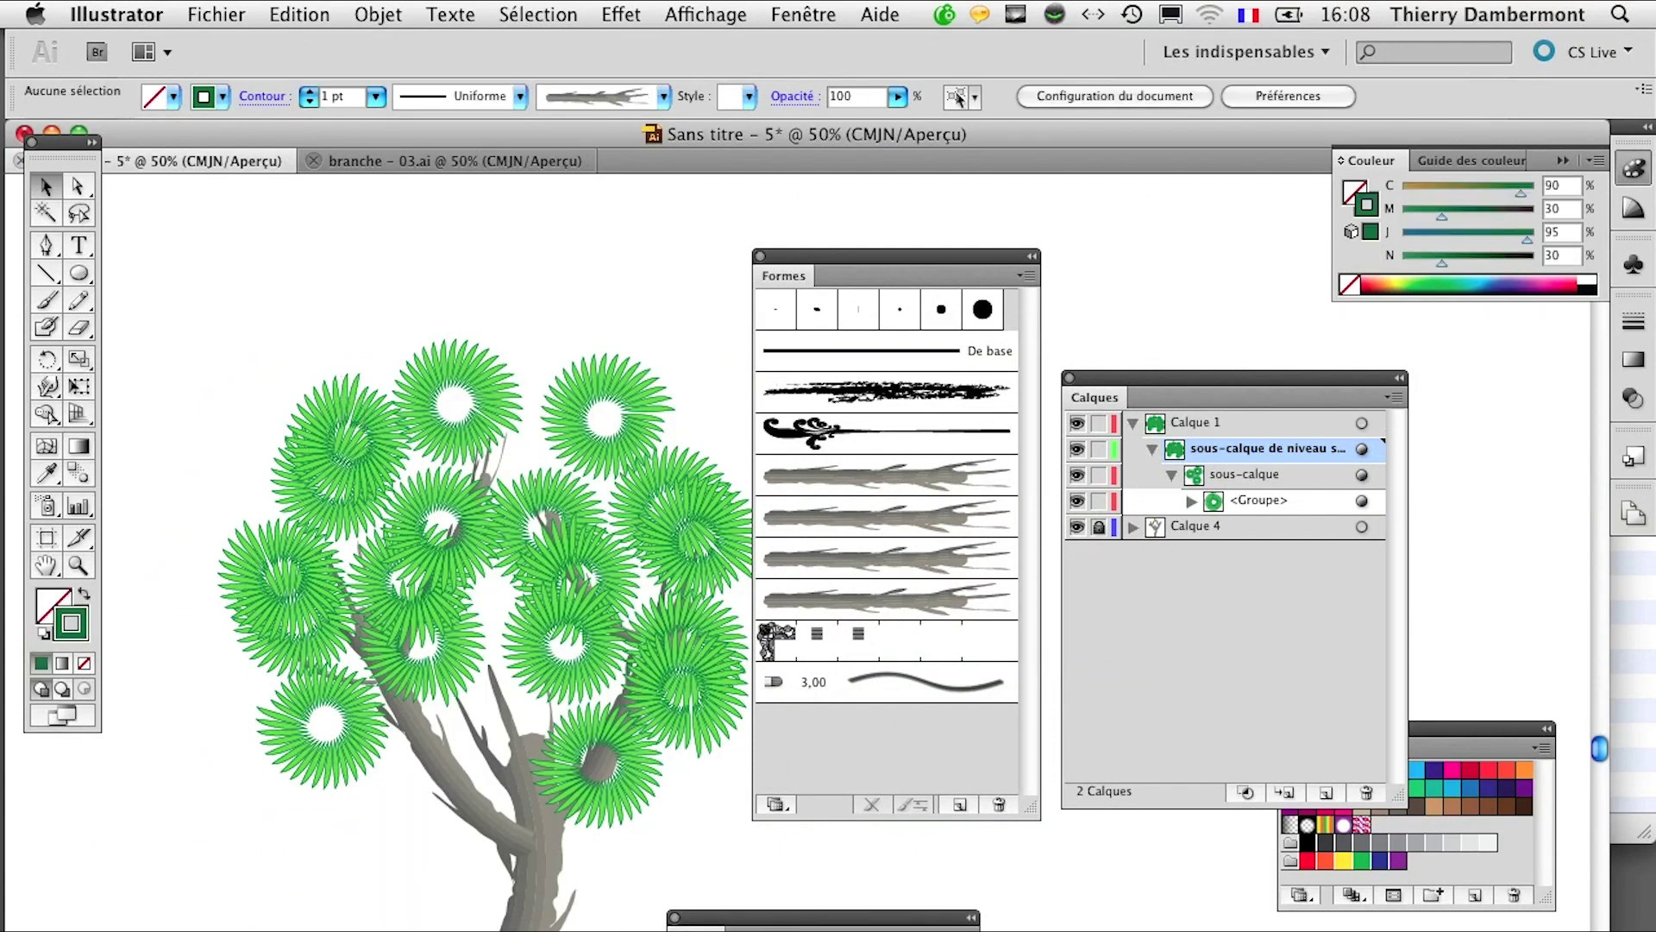
left_click(1132, 423)
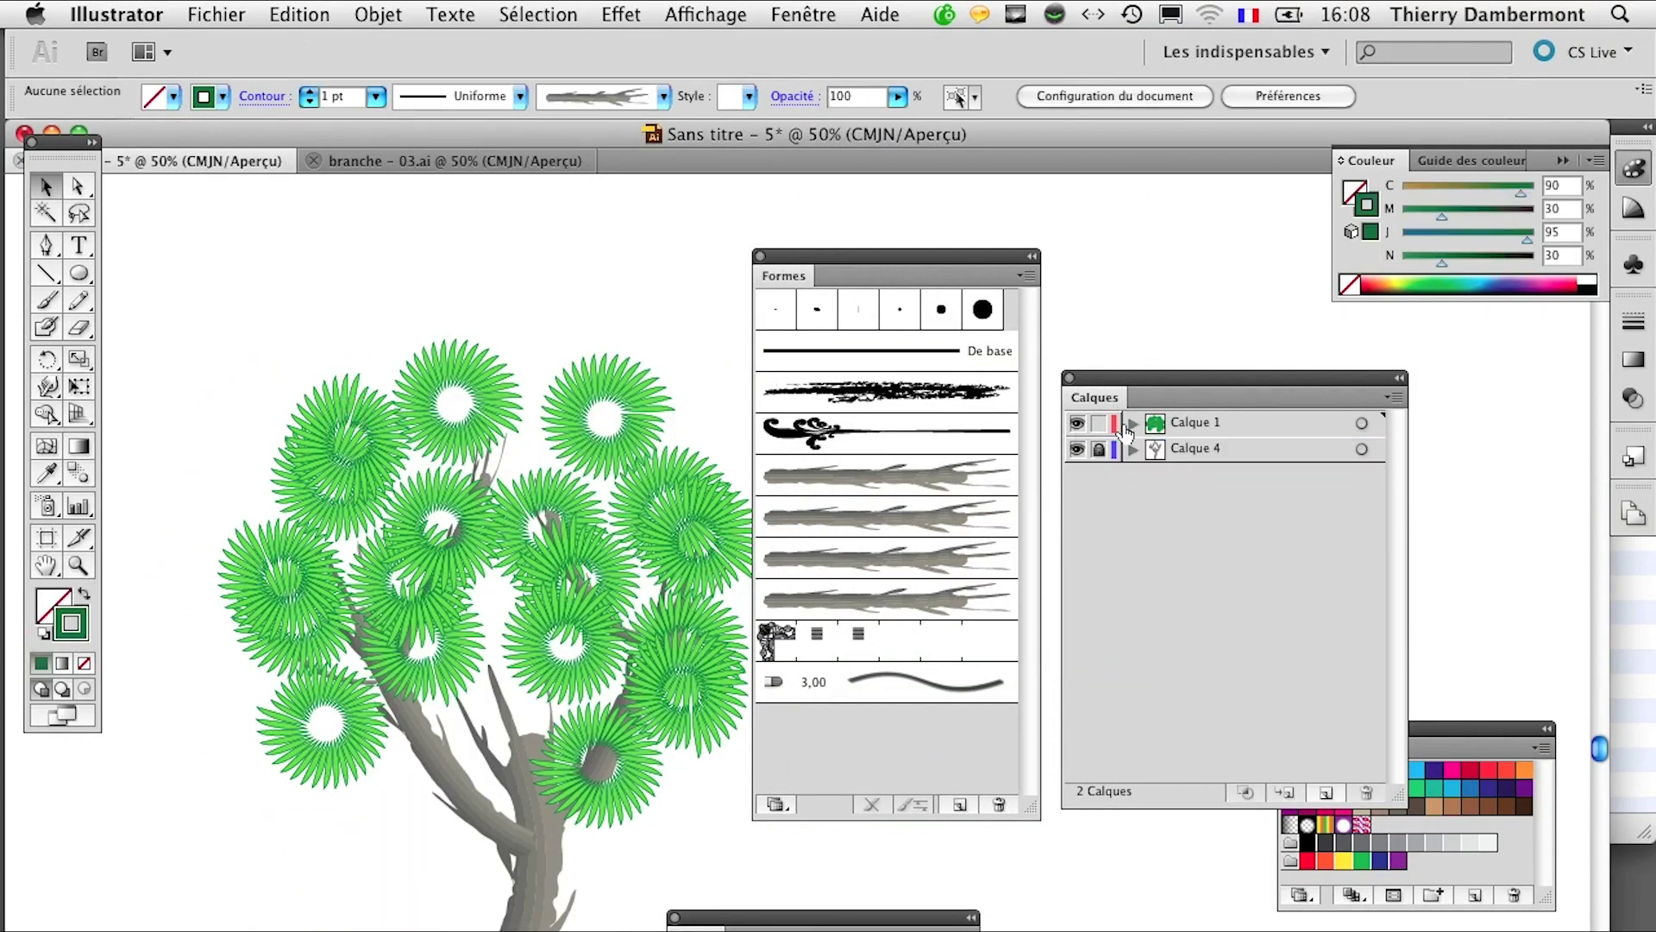
Step: Lock Calque 1 and add a new empty layer above it
left_click(1099, 423)
key("super+minus")
left_click_drag(603, 836, 276, 735)
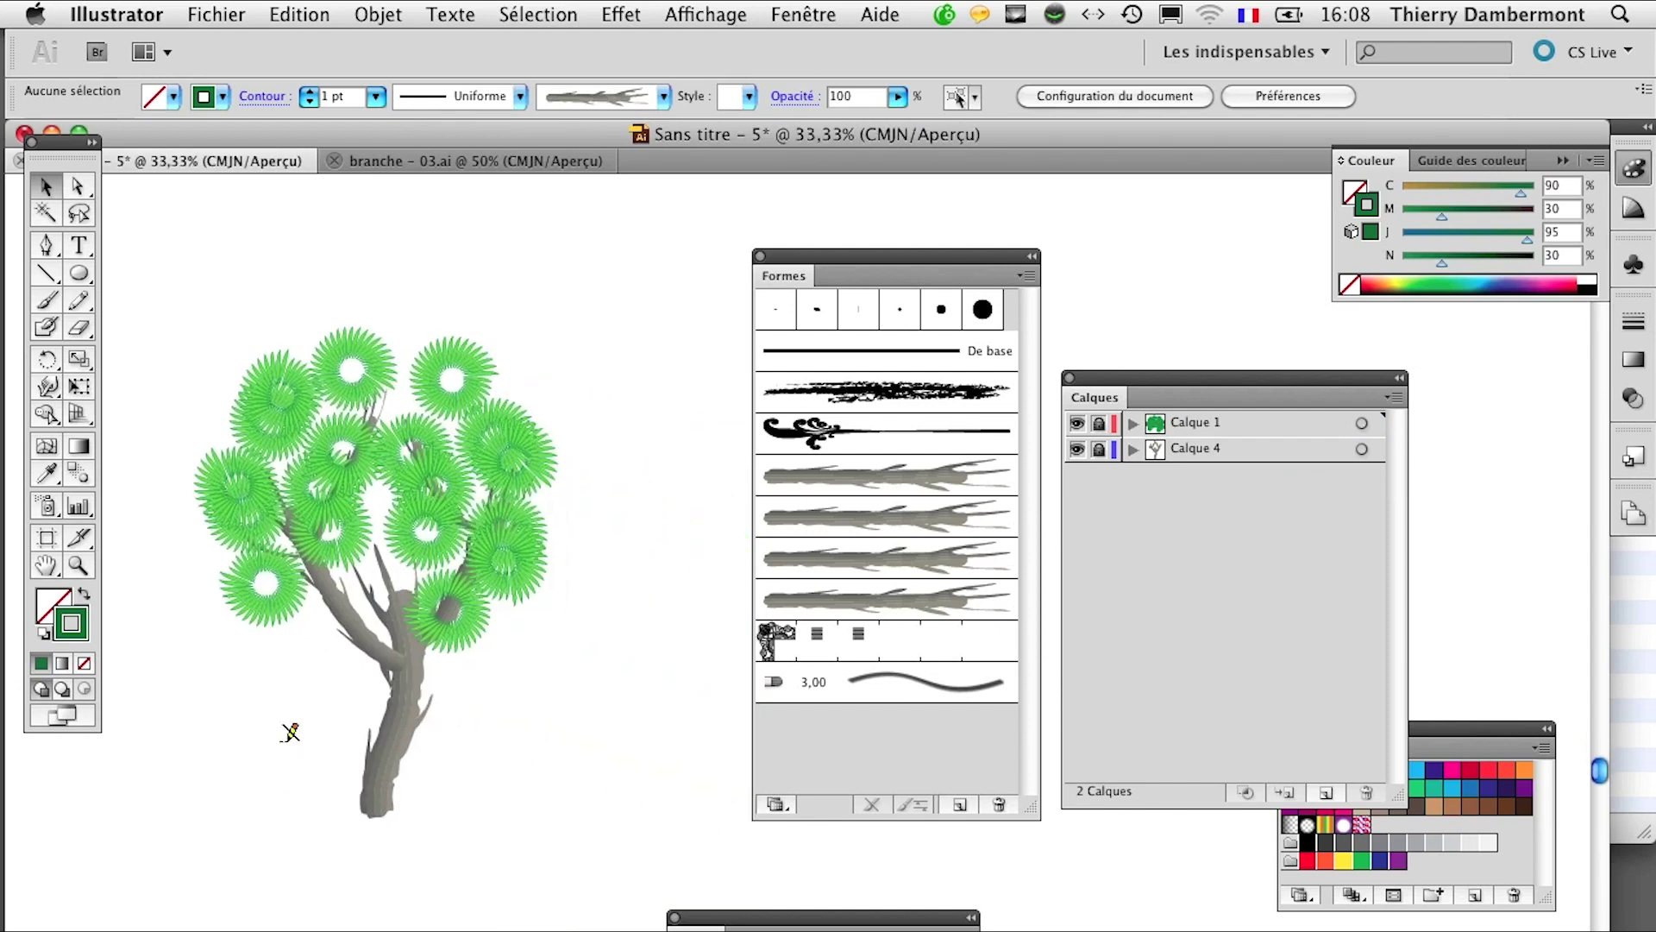
scroll(374, 552, "up", 2)
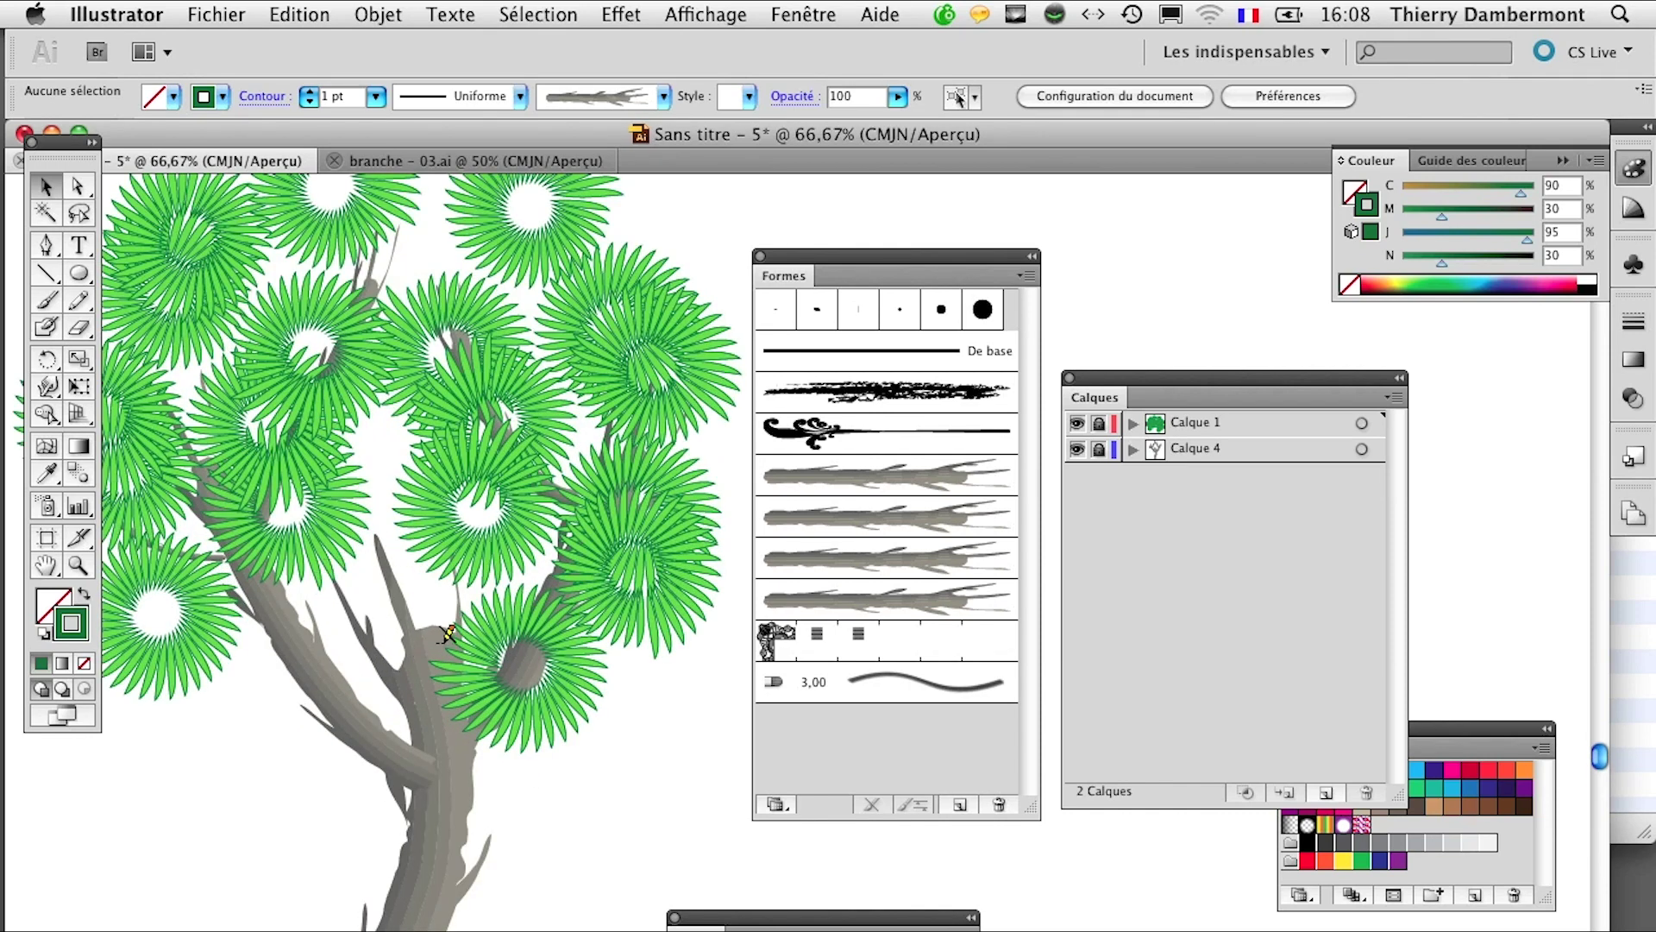
left_click_drag(455, 508, 484, 579)
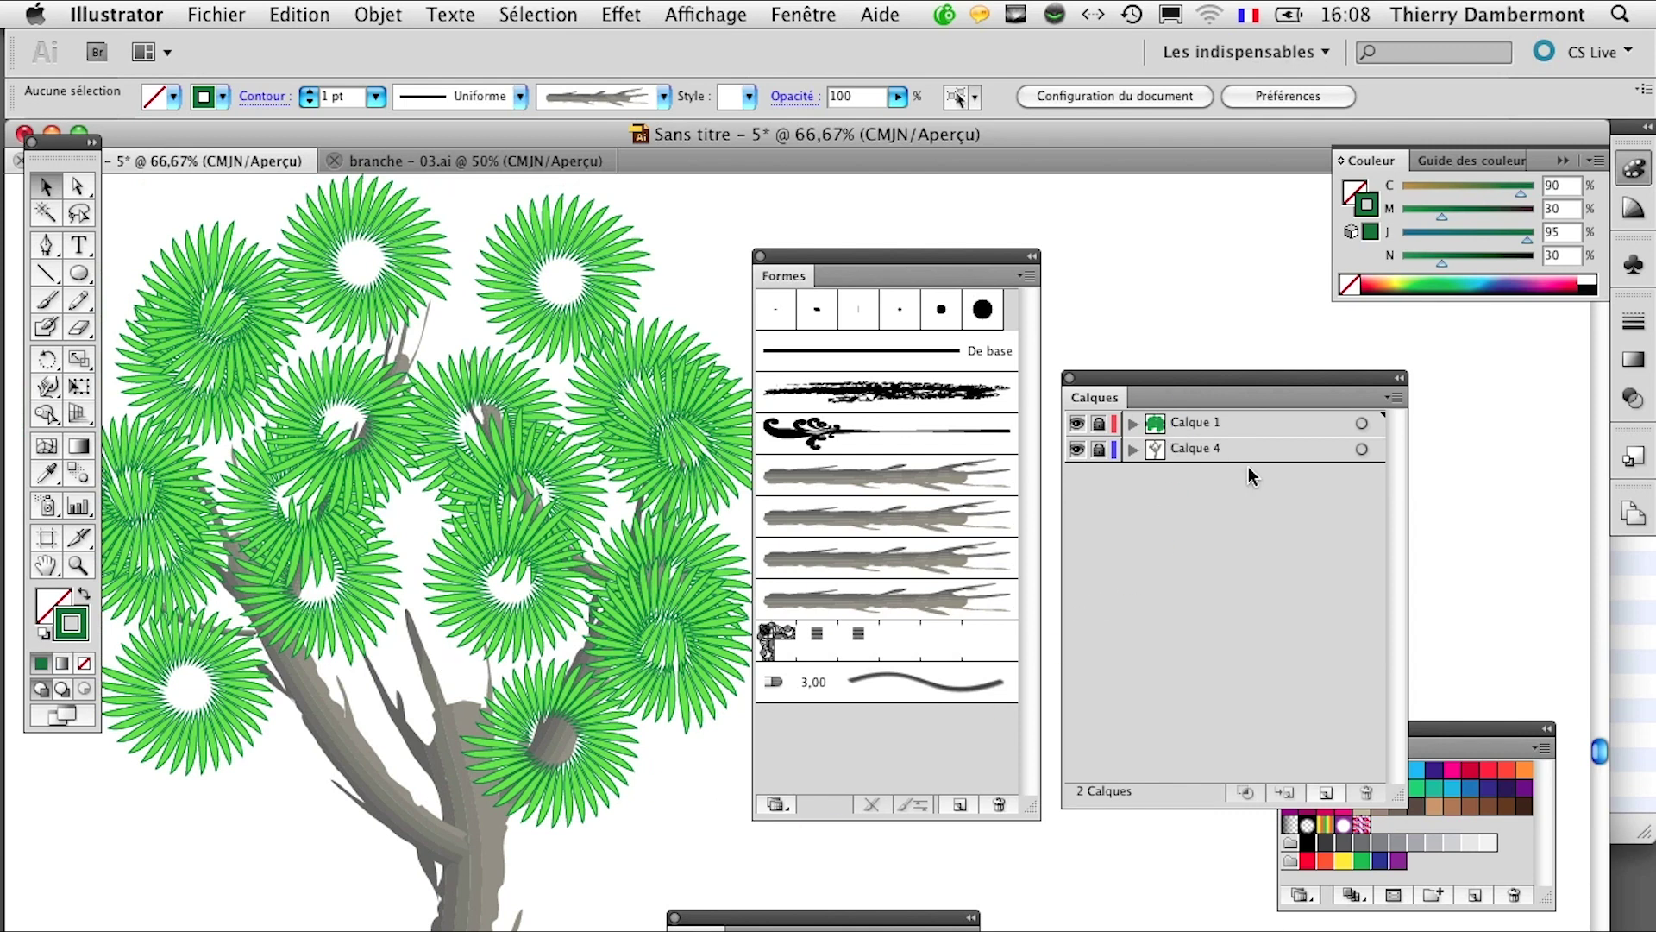
left_click(1323, 790)
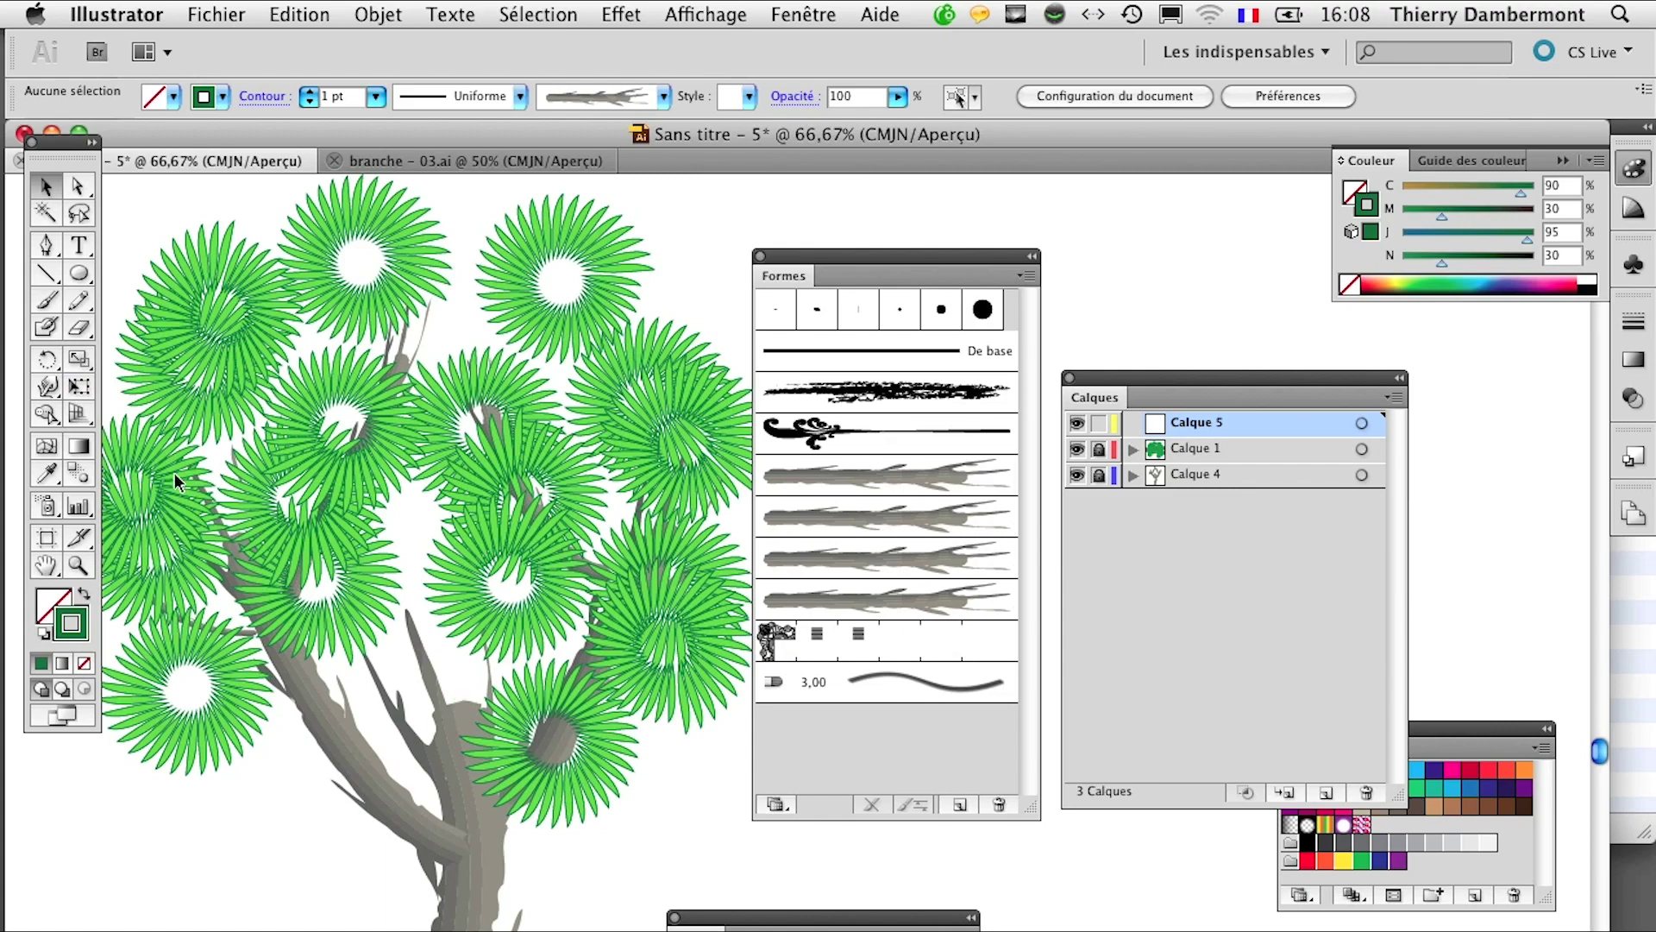
Step: Paint a long branch on the new layer with the third branch art brush, from the trunk's fork toward the crown's upper left
left_click(53, 302)
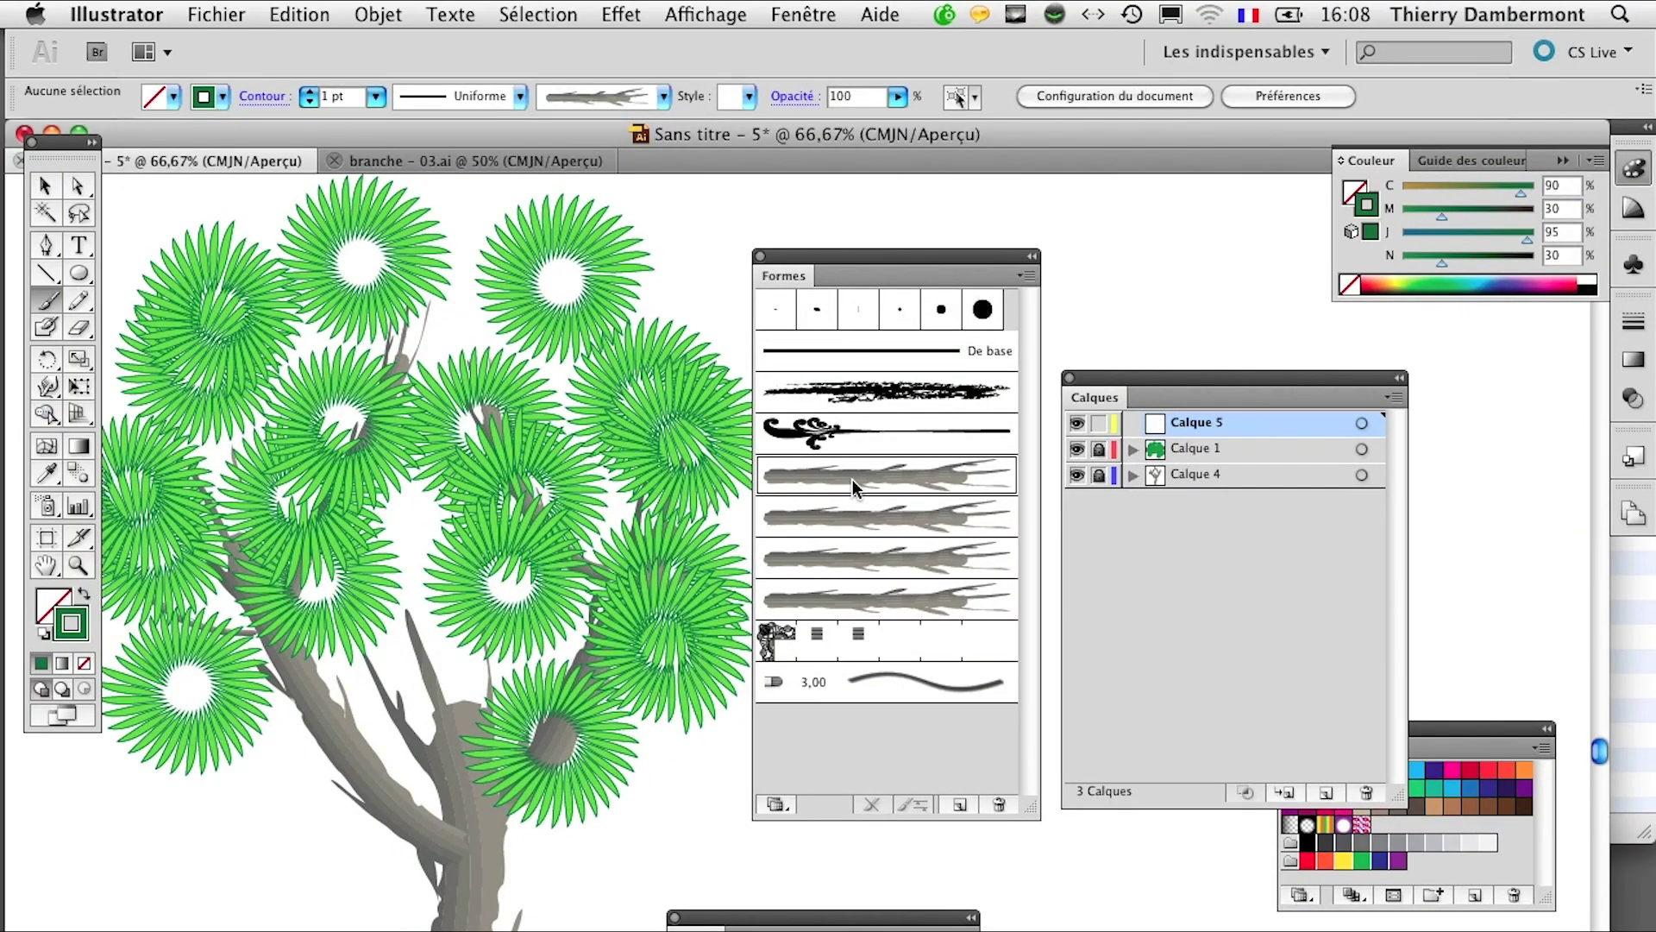
left_click(855, 517)
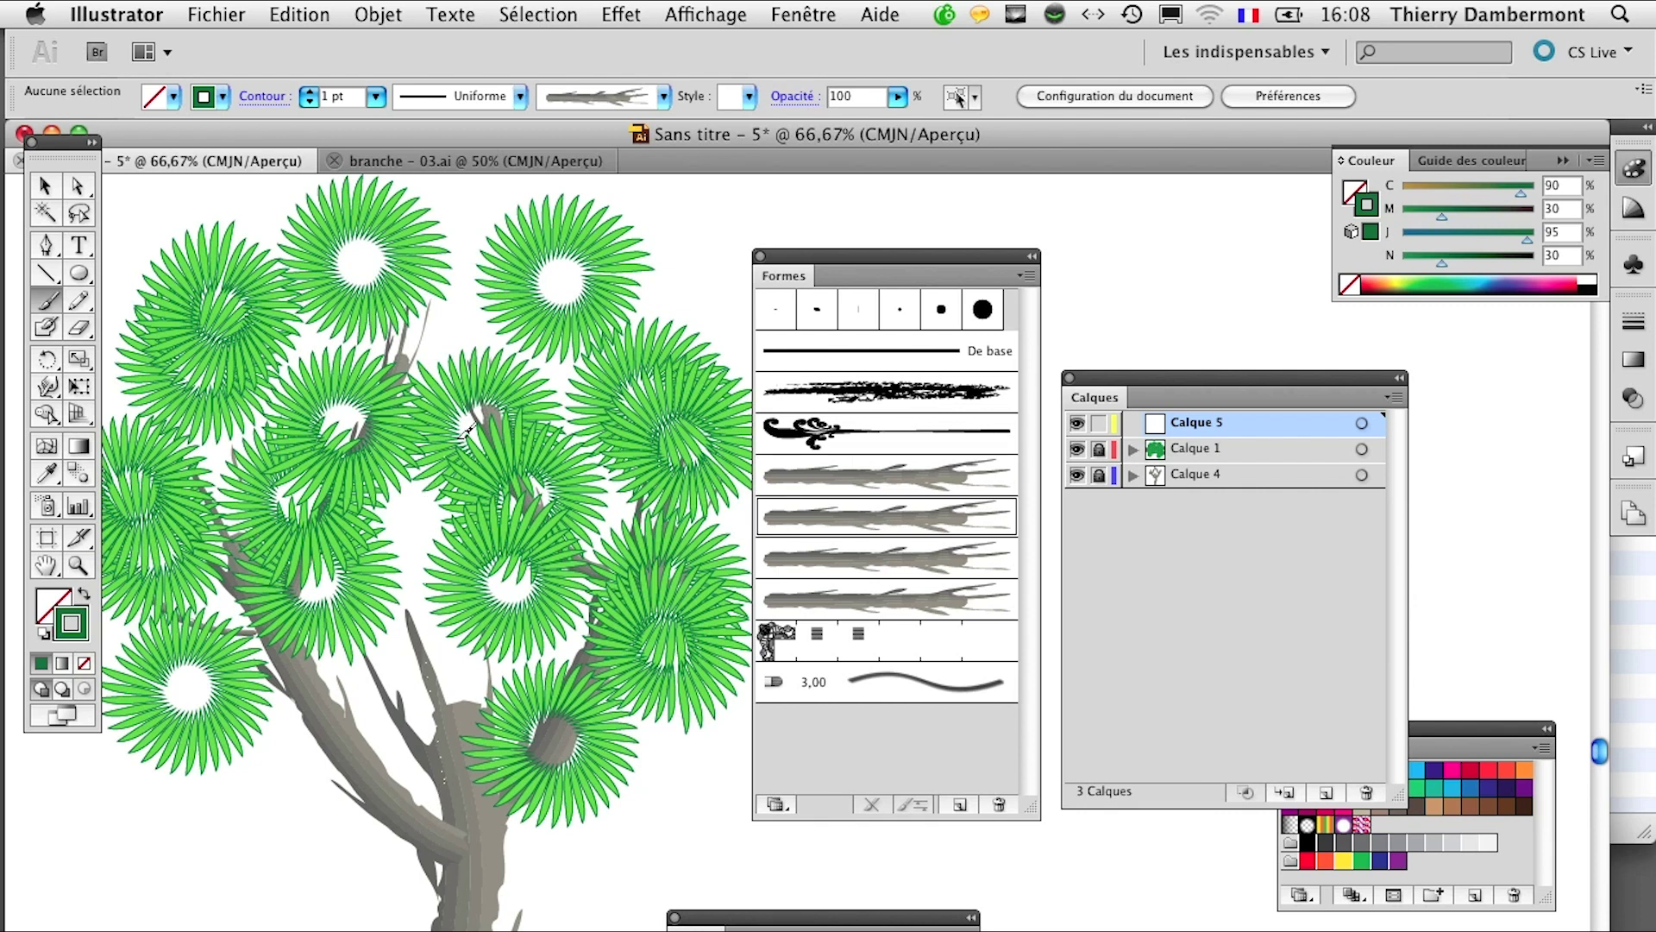
left_click_drag(466, 429, 513, 429)
key("super+z")
left_click(891, 563)
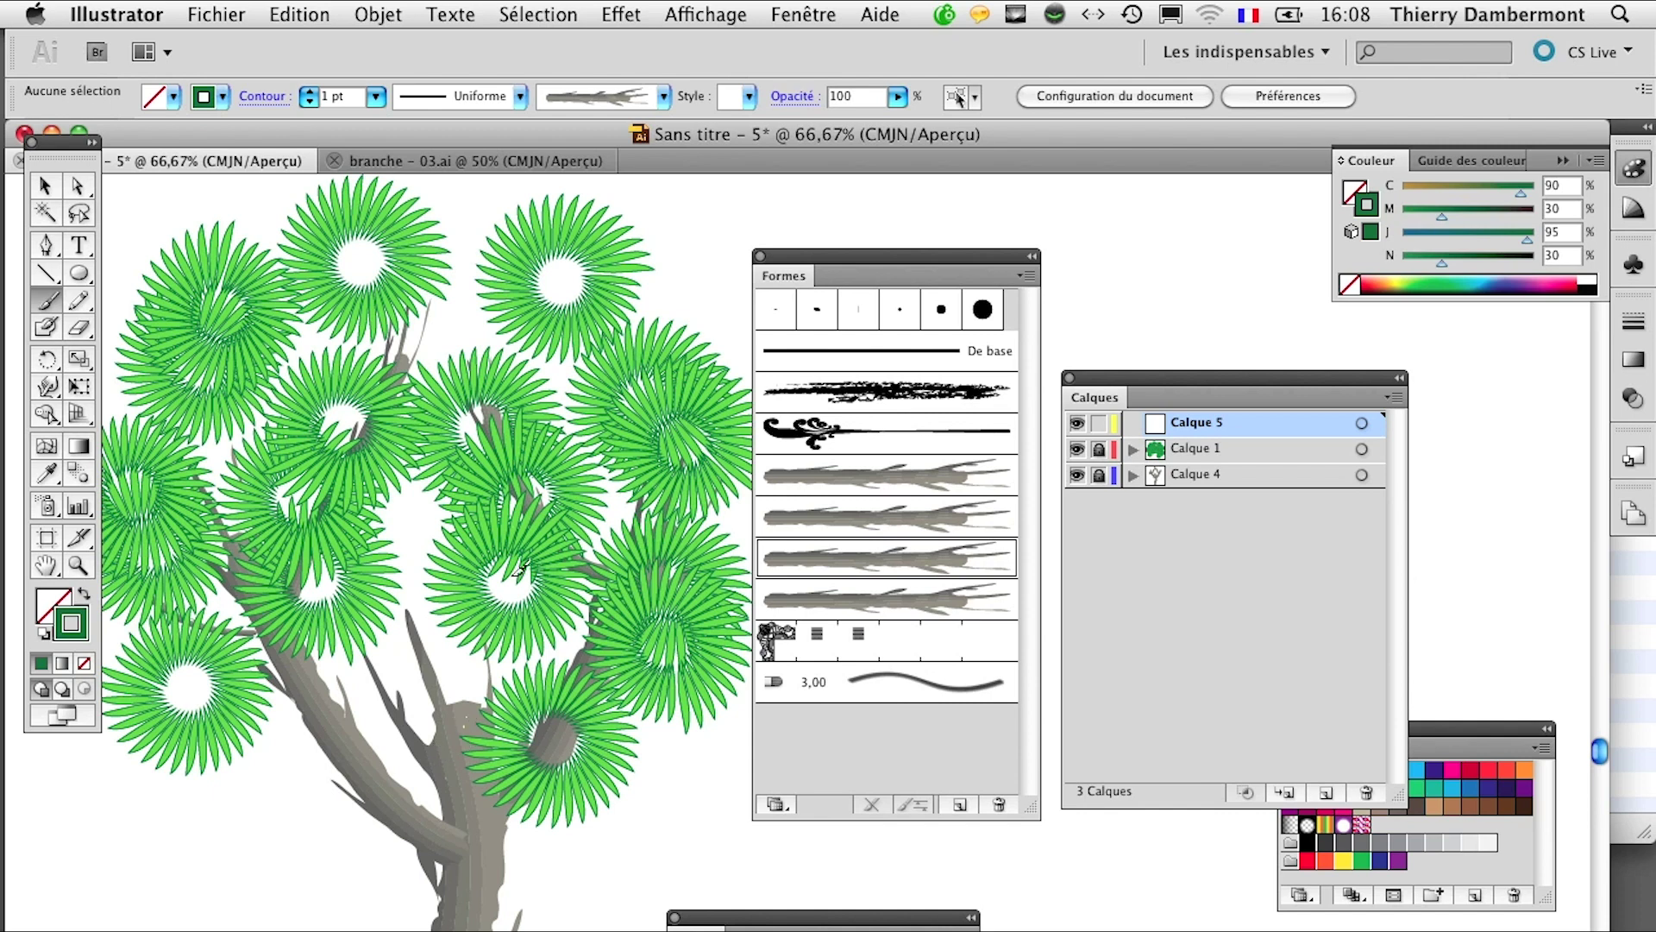
left_click_drag(483, 725, 512, 475)
key("super+z")
left_click_drag(445, 728, 289, 406)
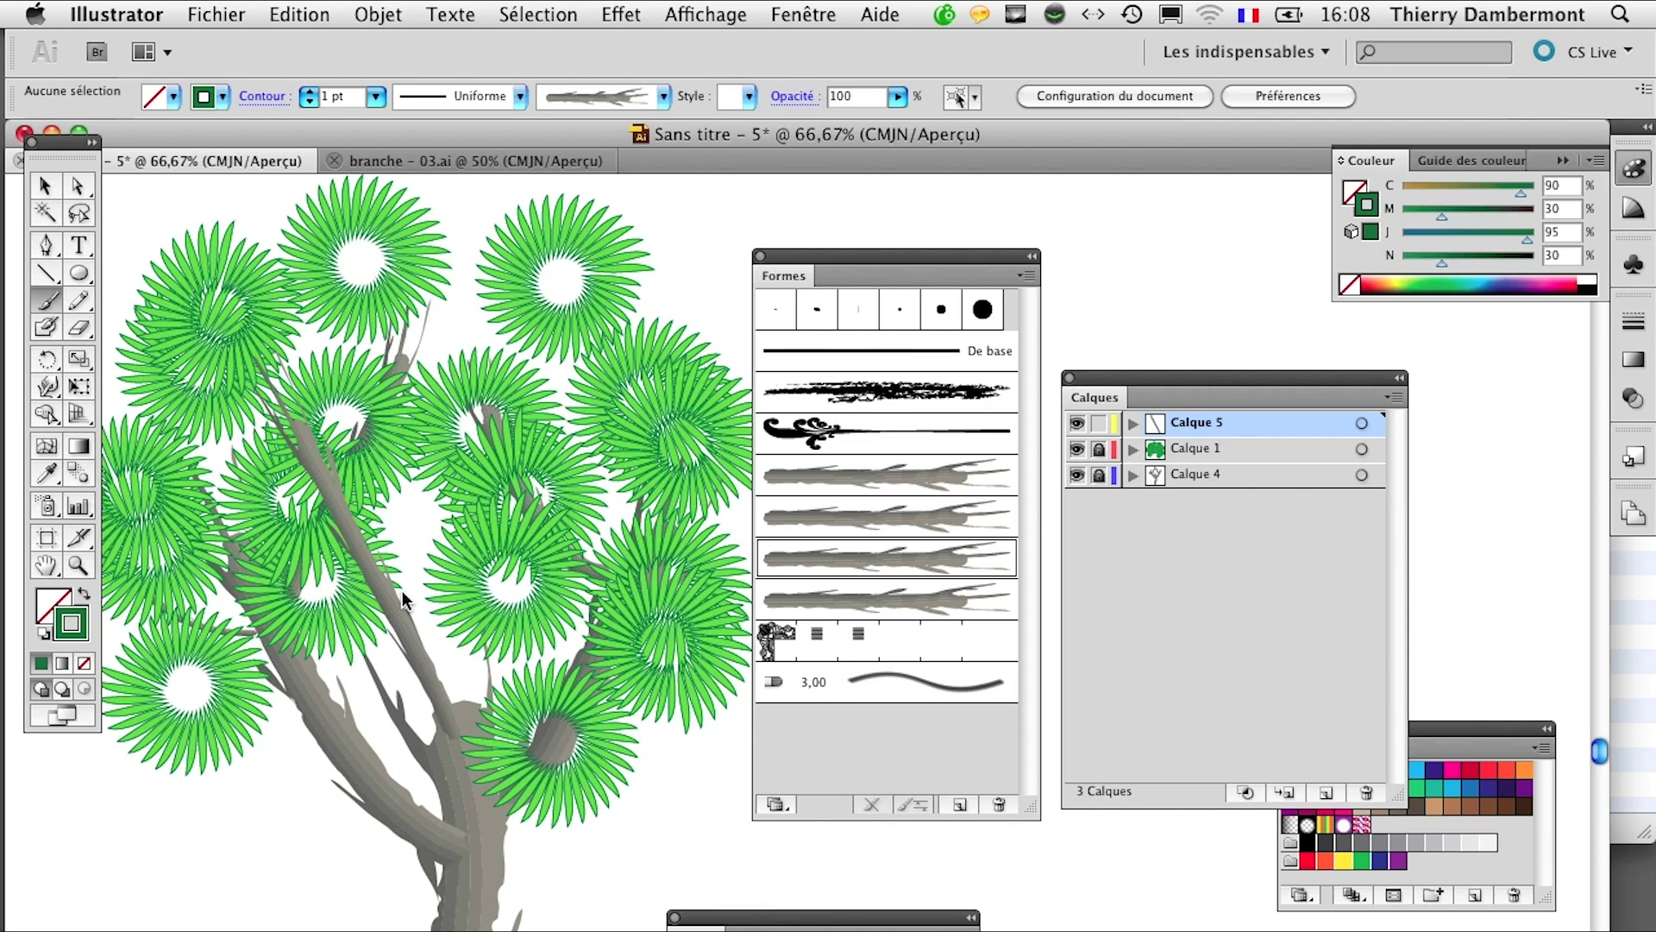
Step: Paint a side branch with the third branch art brush, from the middle of the front branch up toward the crown's top
left_click(861, 600)
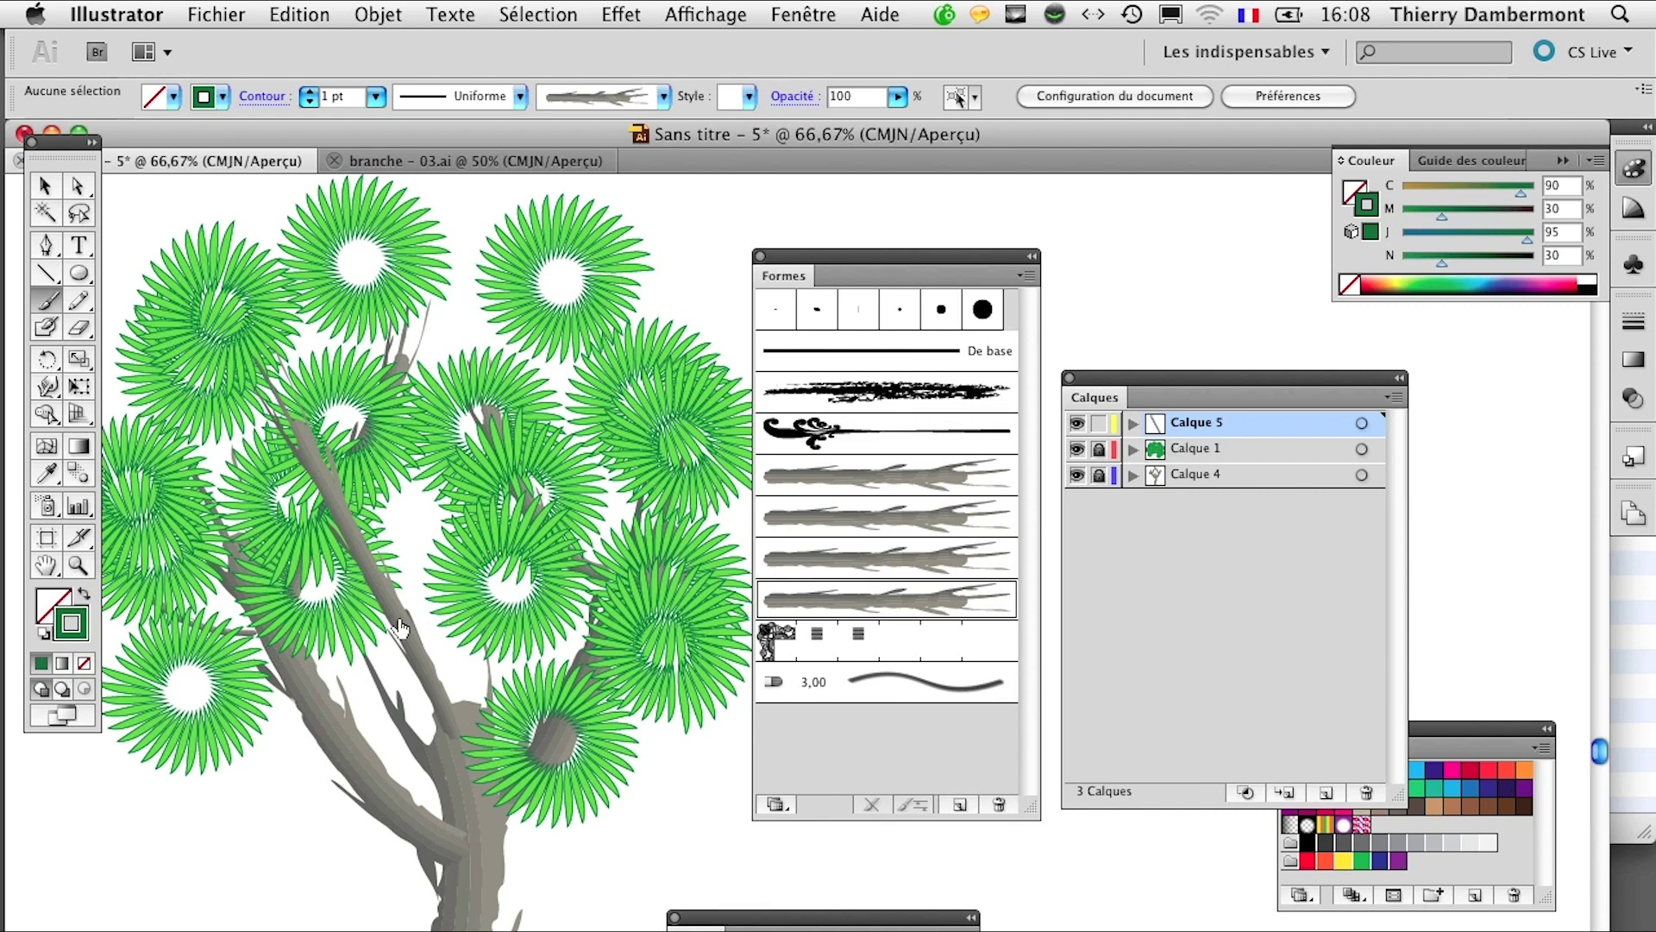
left_click_drag(446, 372, 445, 375)
key("cmd+z")
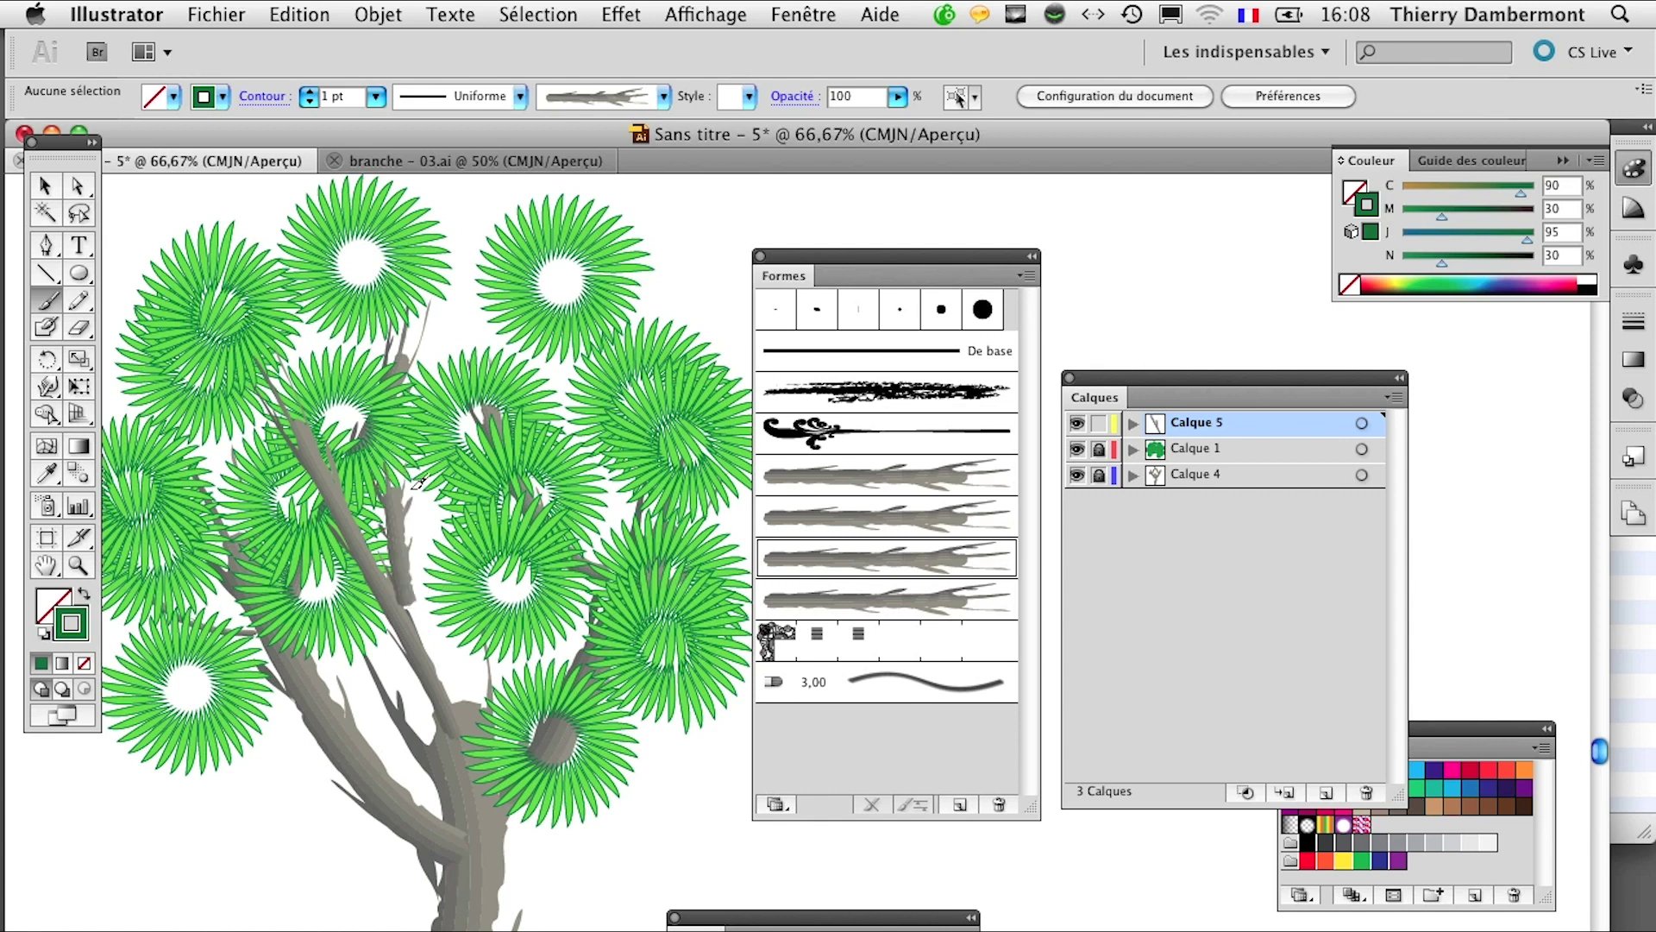
left_click_drag(380, 580, 449, 300)
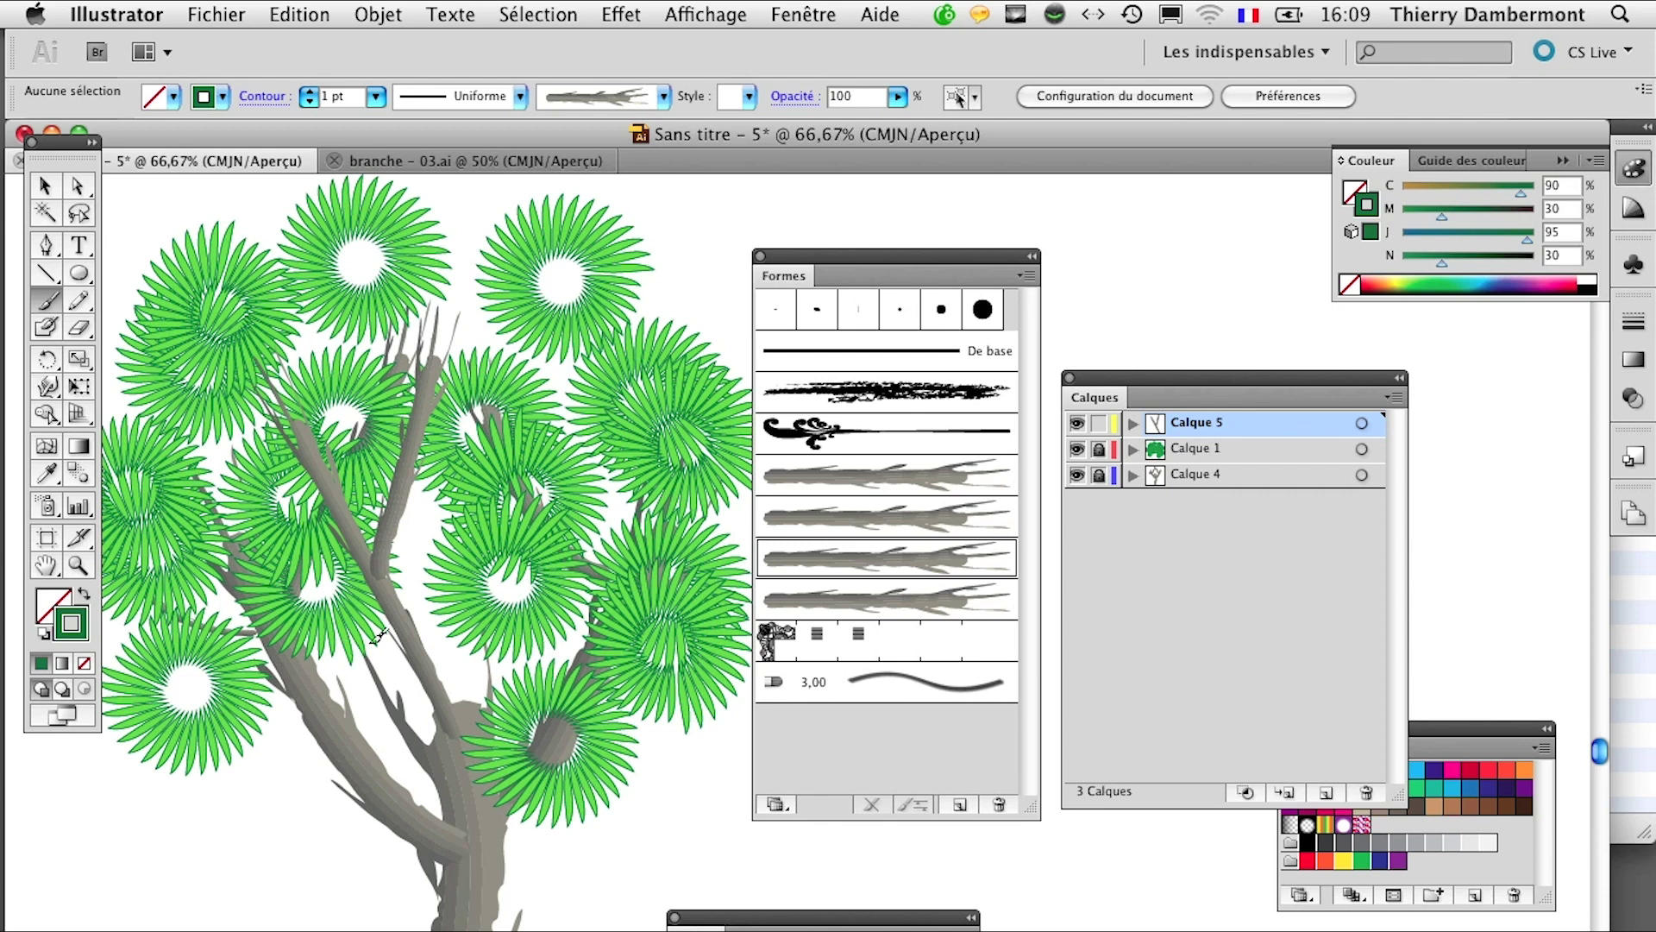
Step: Hide and show Calque 5 to compare the tree with and without its front branches, both close up and as a whole
left_click(1078, 424)
left_click(1077, 423)
left_click(1077, 423)
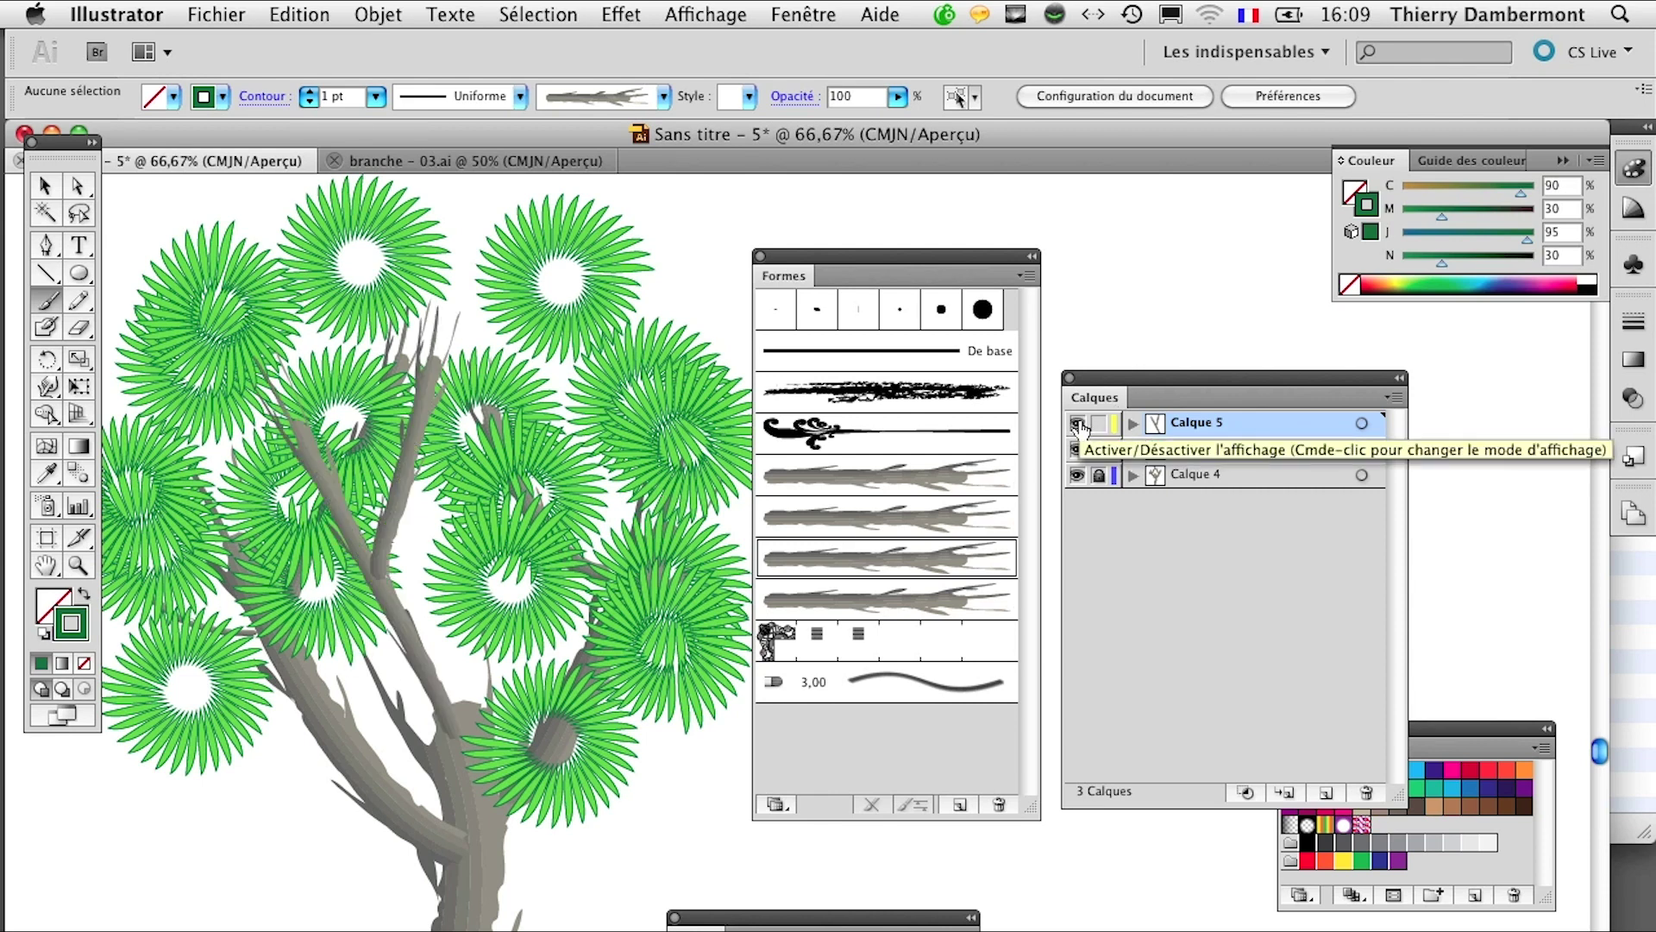
left_click(428, 596, "alt+super")
left_click(660, 734, "alt+super")
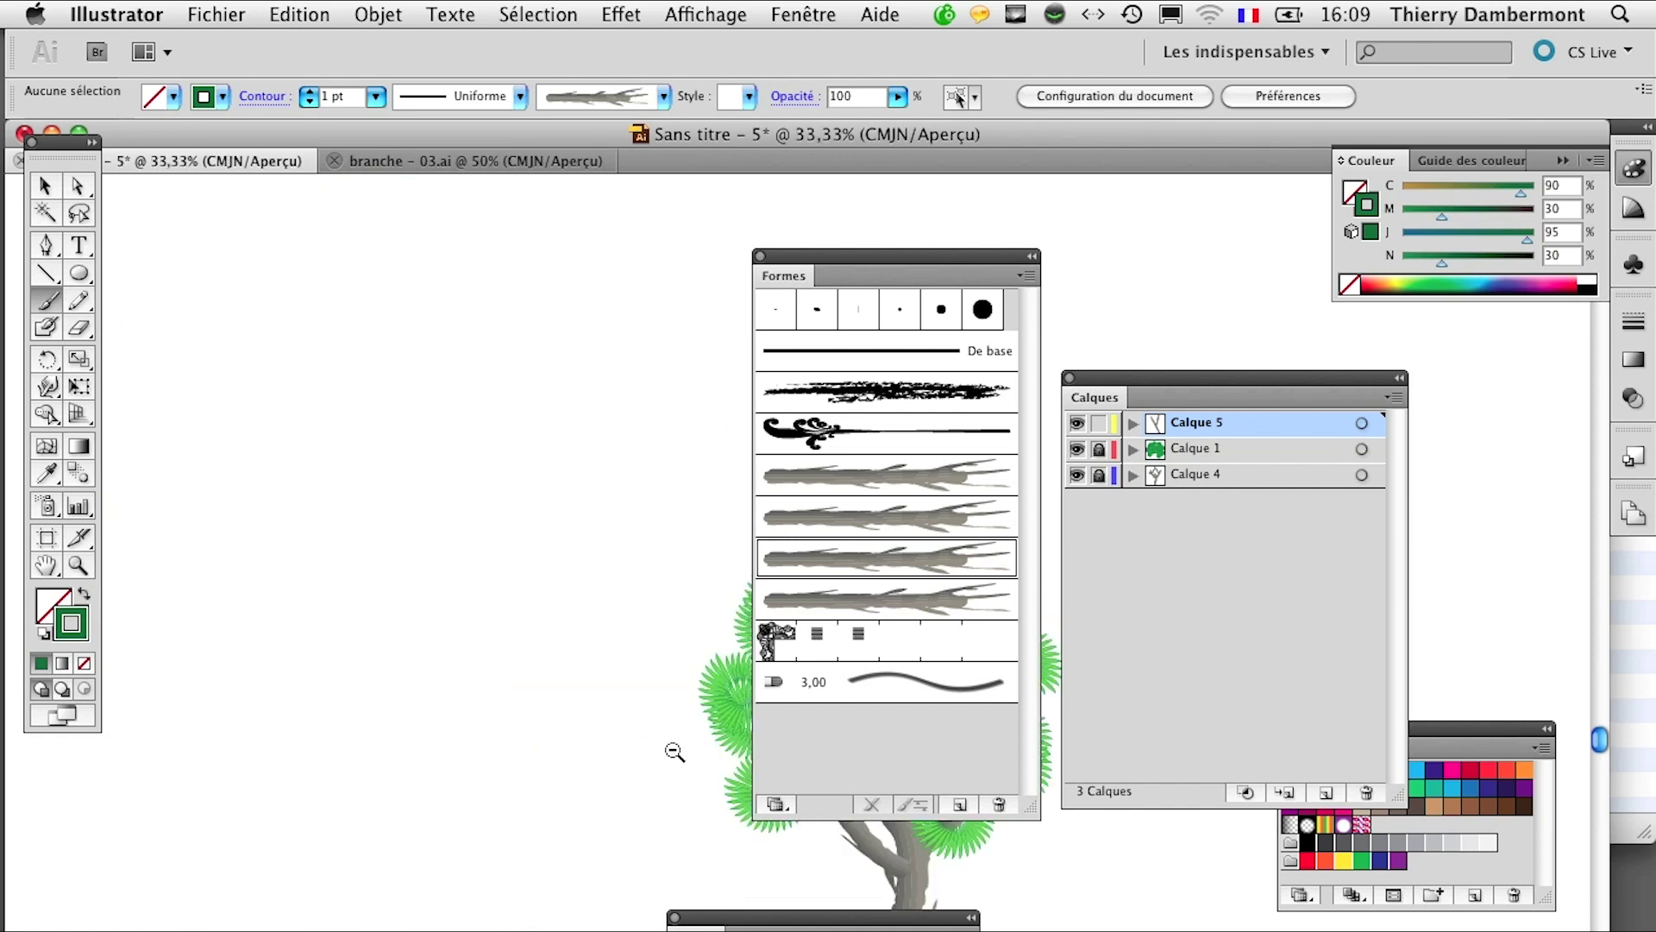
left_click_drag(673, 751, 212, 559)
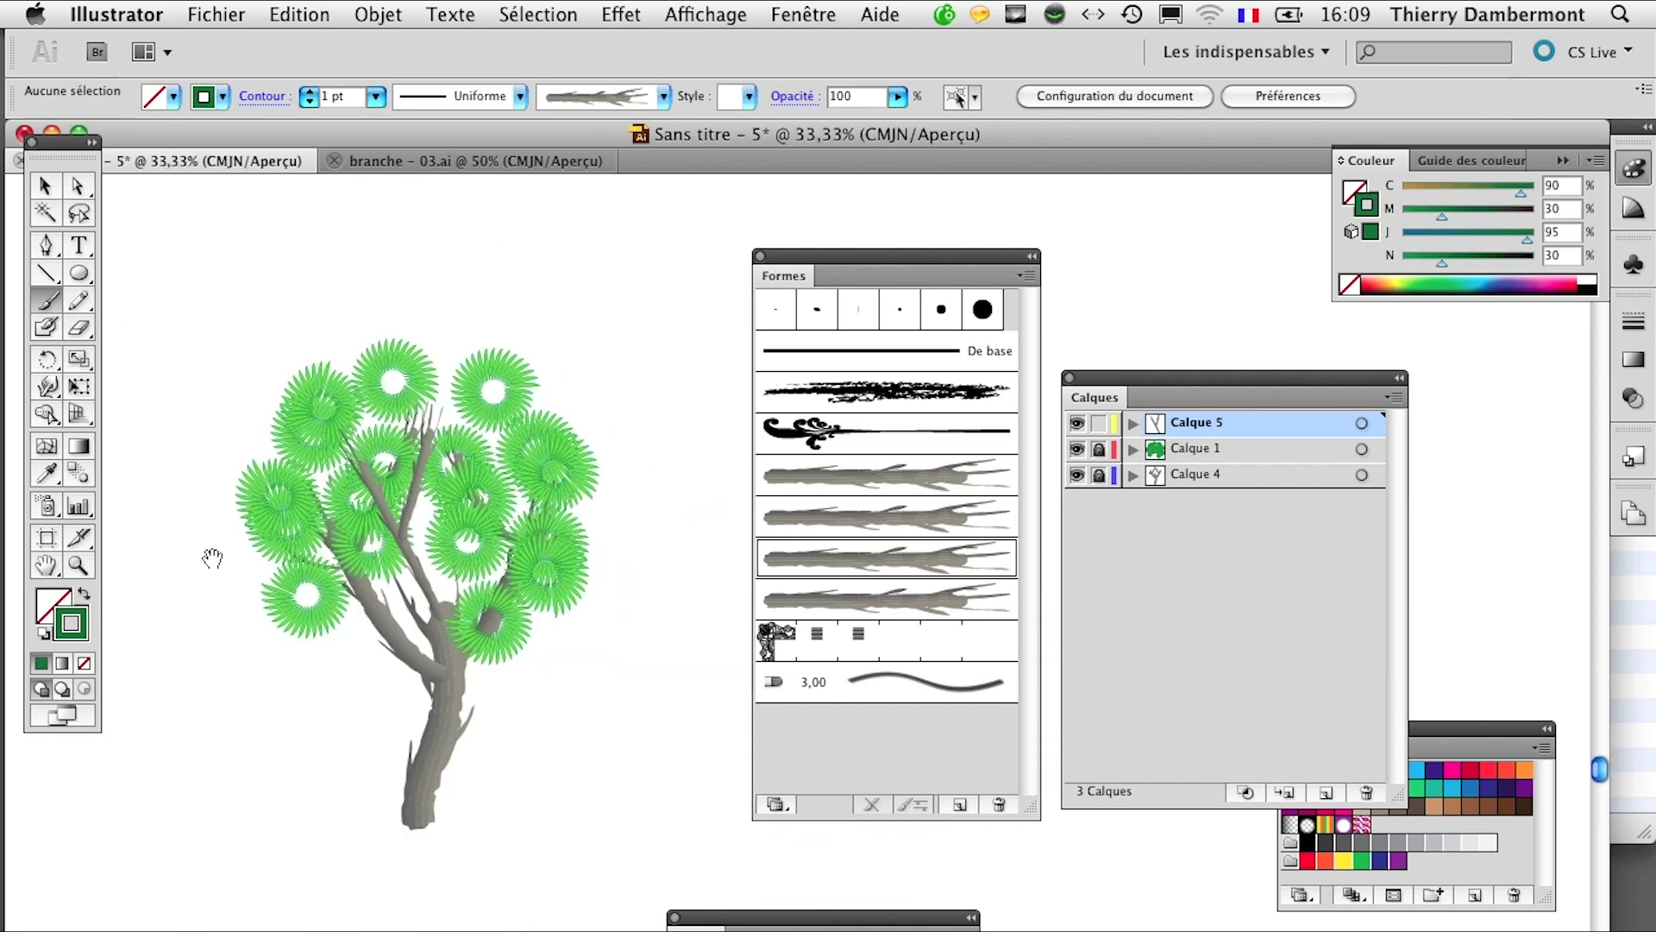
left_click(1078, 425)
left_click(1078, 424)
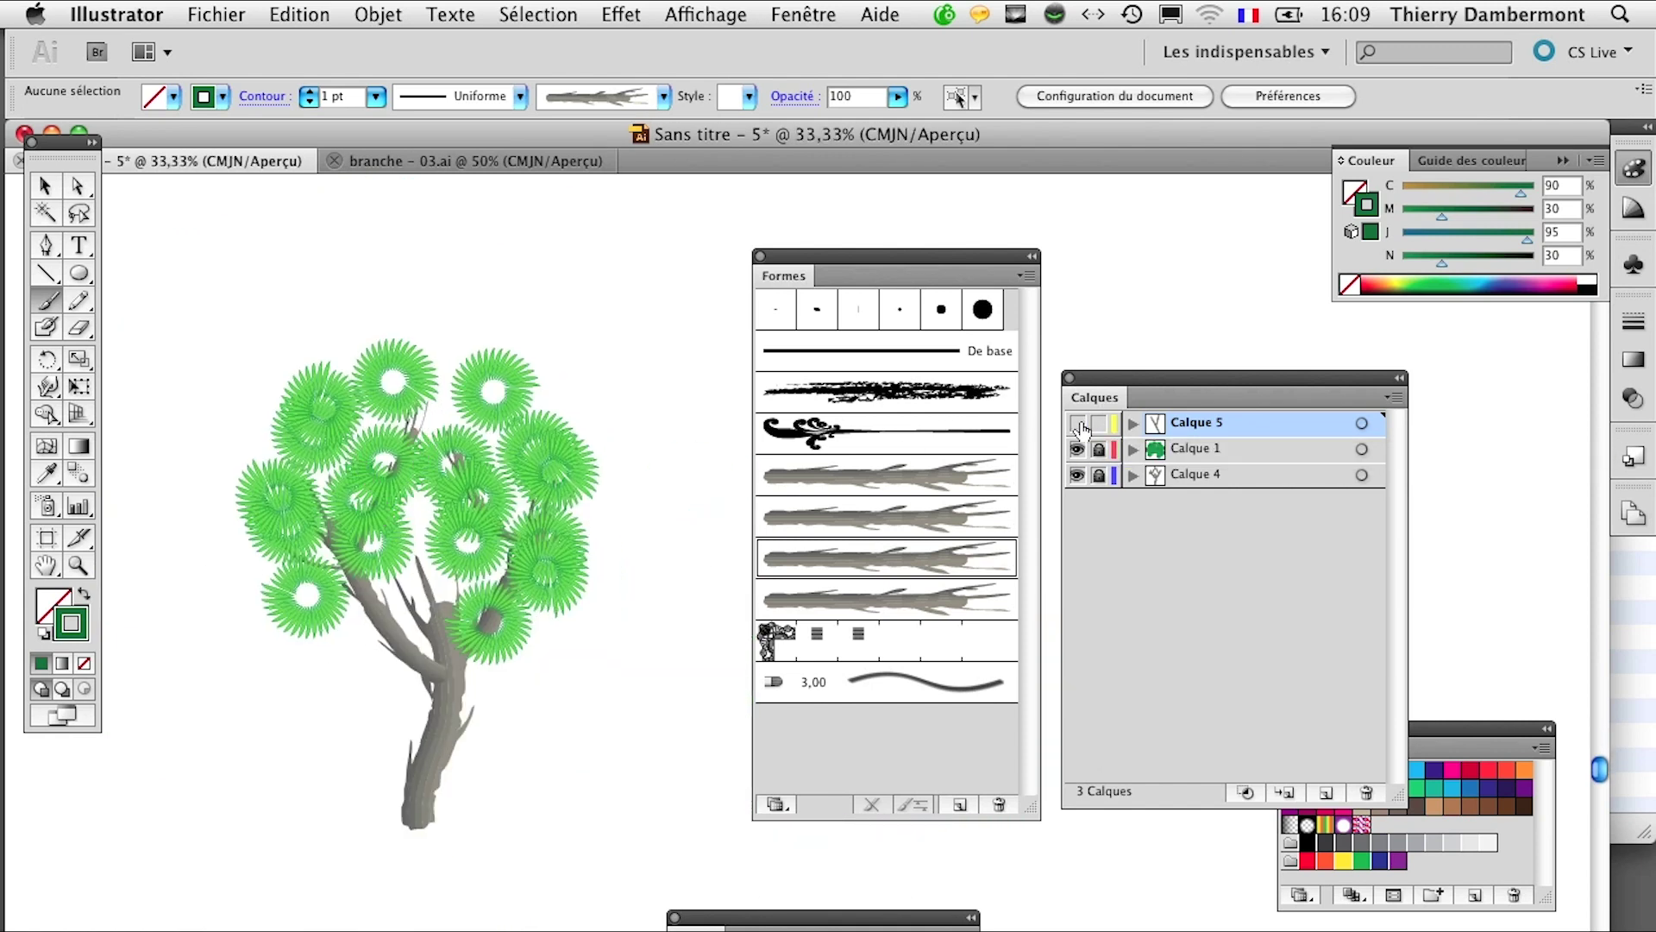
left_click(1078, 424)
Step: Hide all panels and show the tree's crown at 50% zoom
left_click(396, 587, "alt+super")
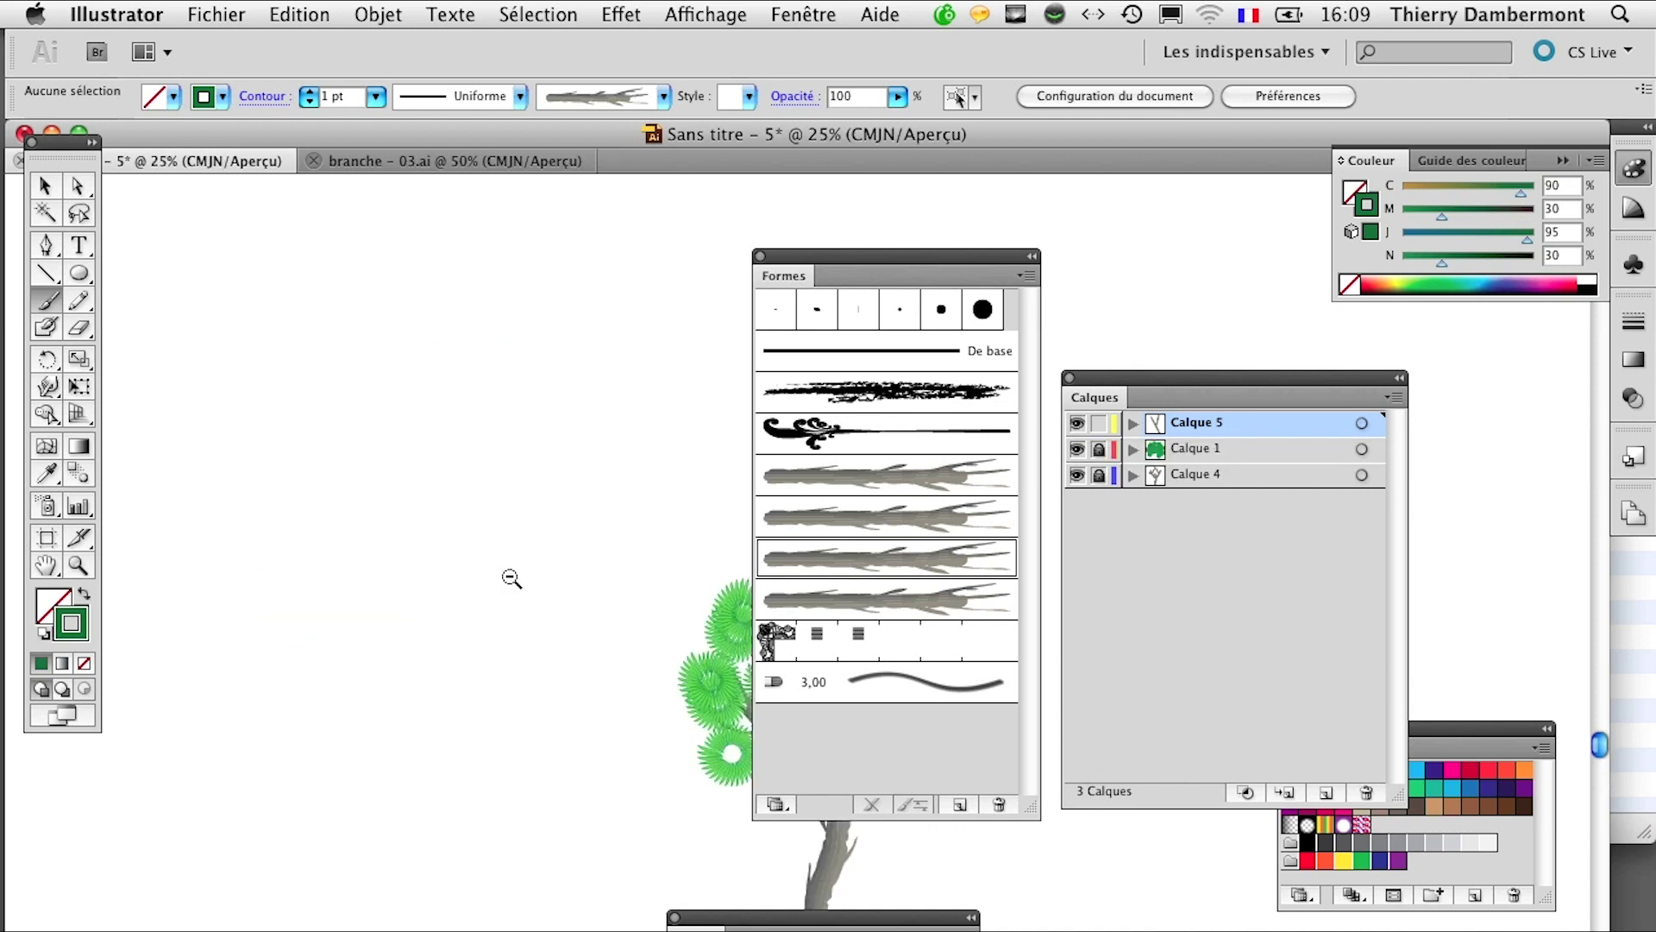
left_click_drag(592, 696, 249, 524)
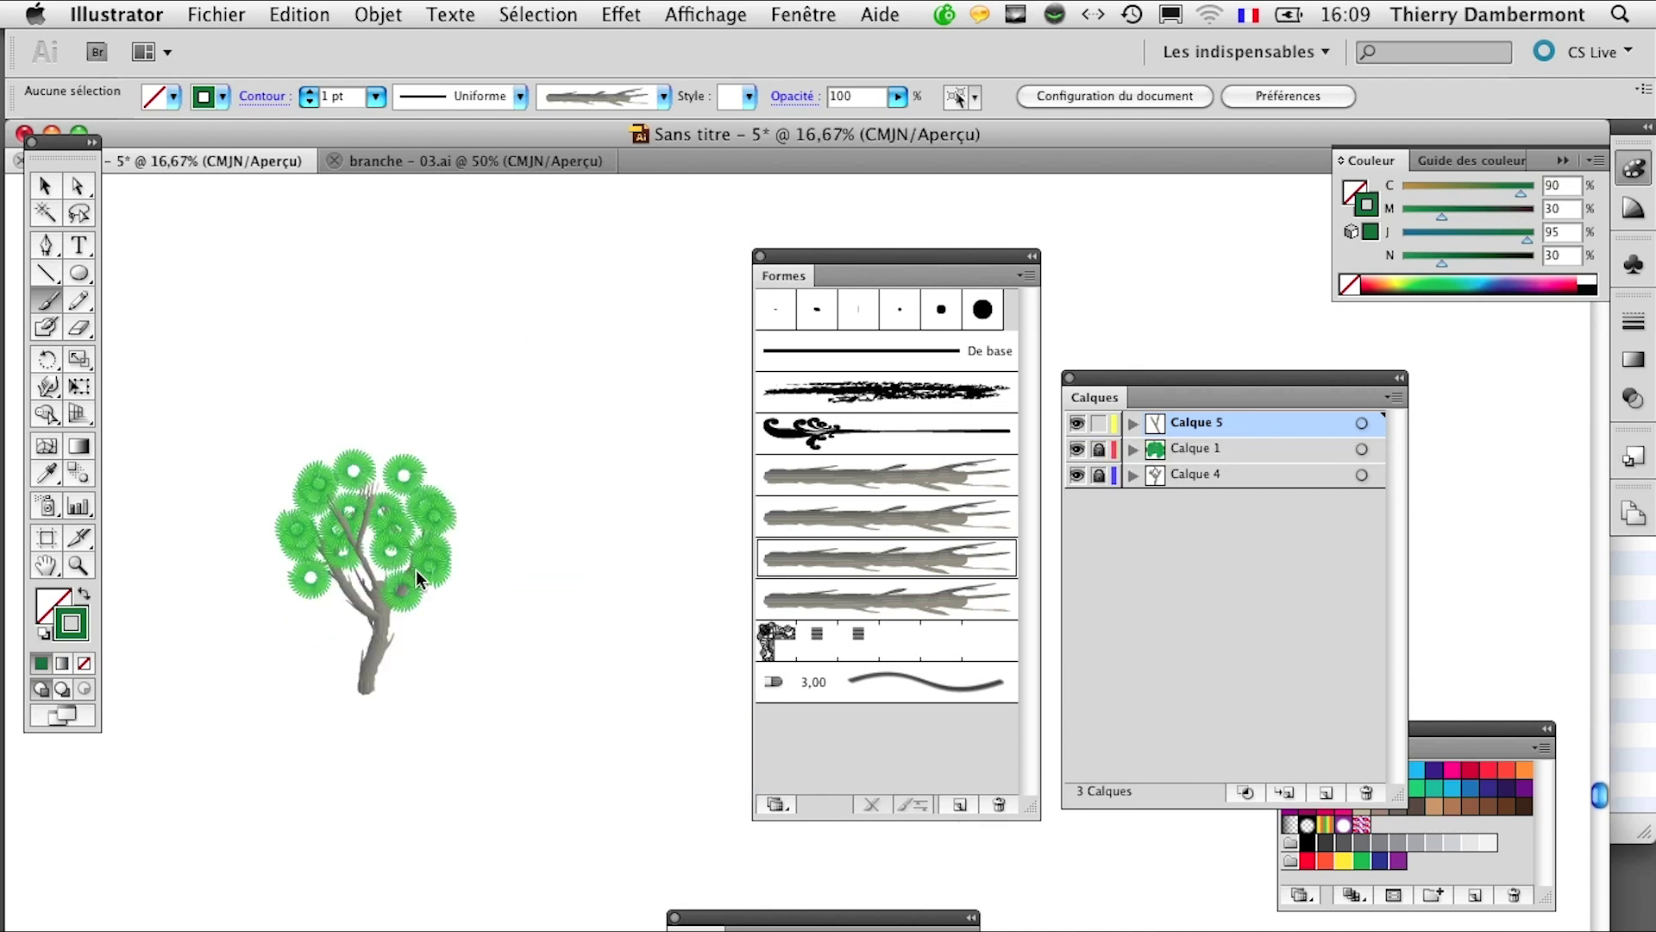
left_click(480, 621)
left_click(509, 628)
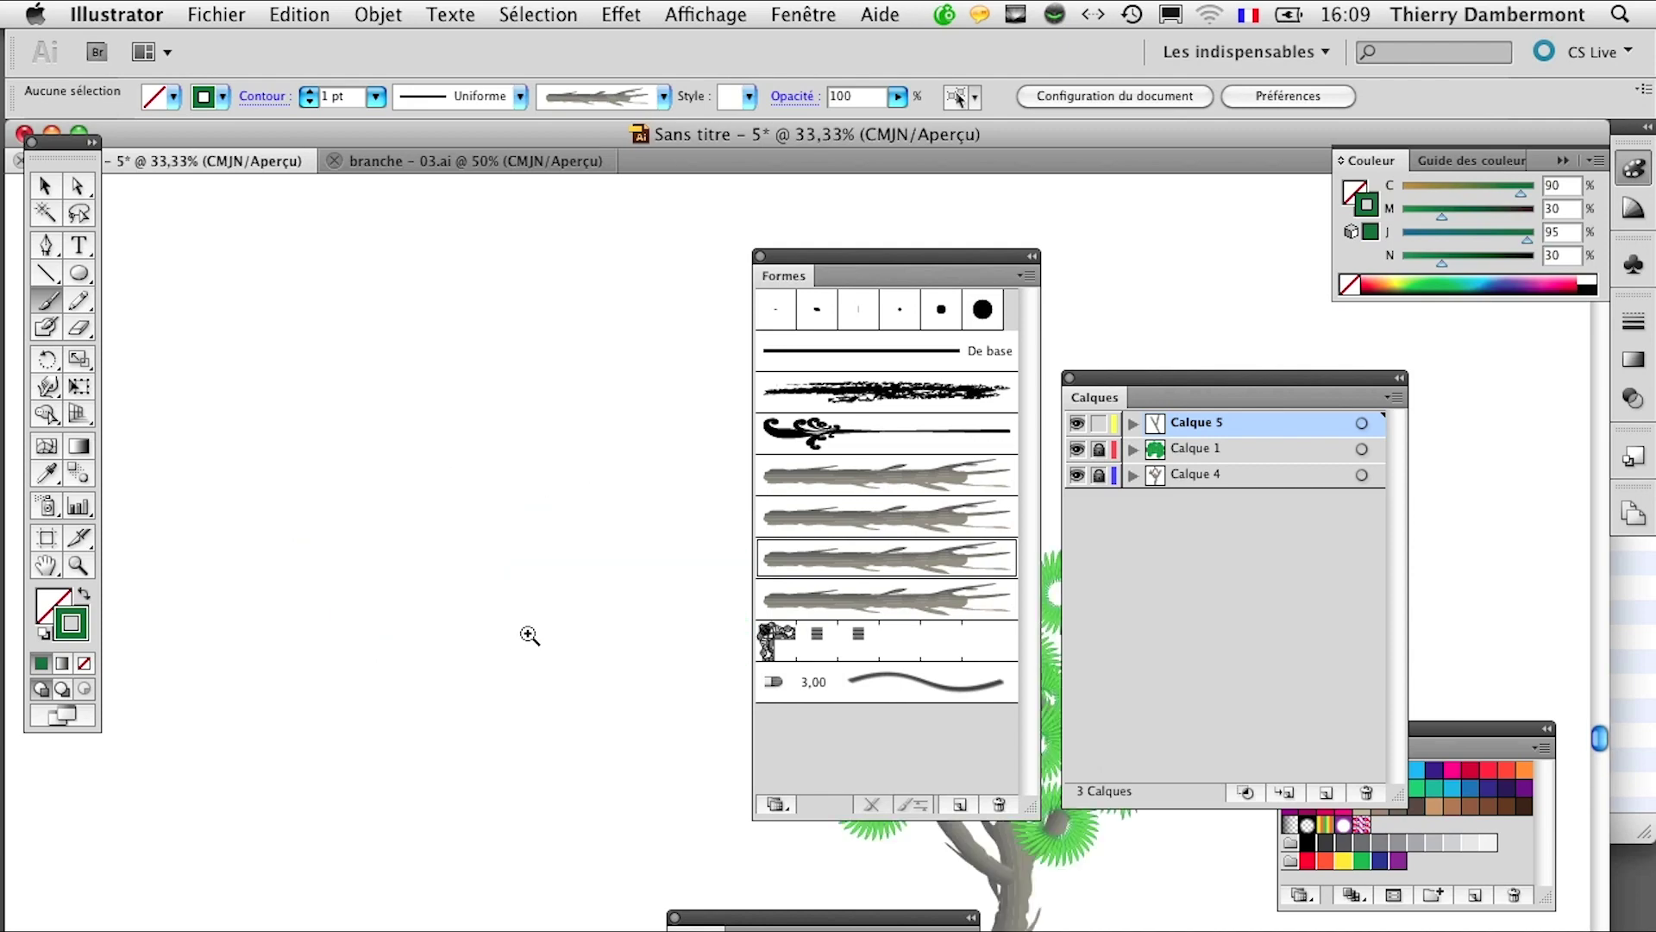
left_click(586, 665)
key("Tab")
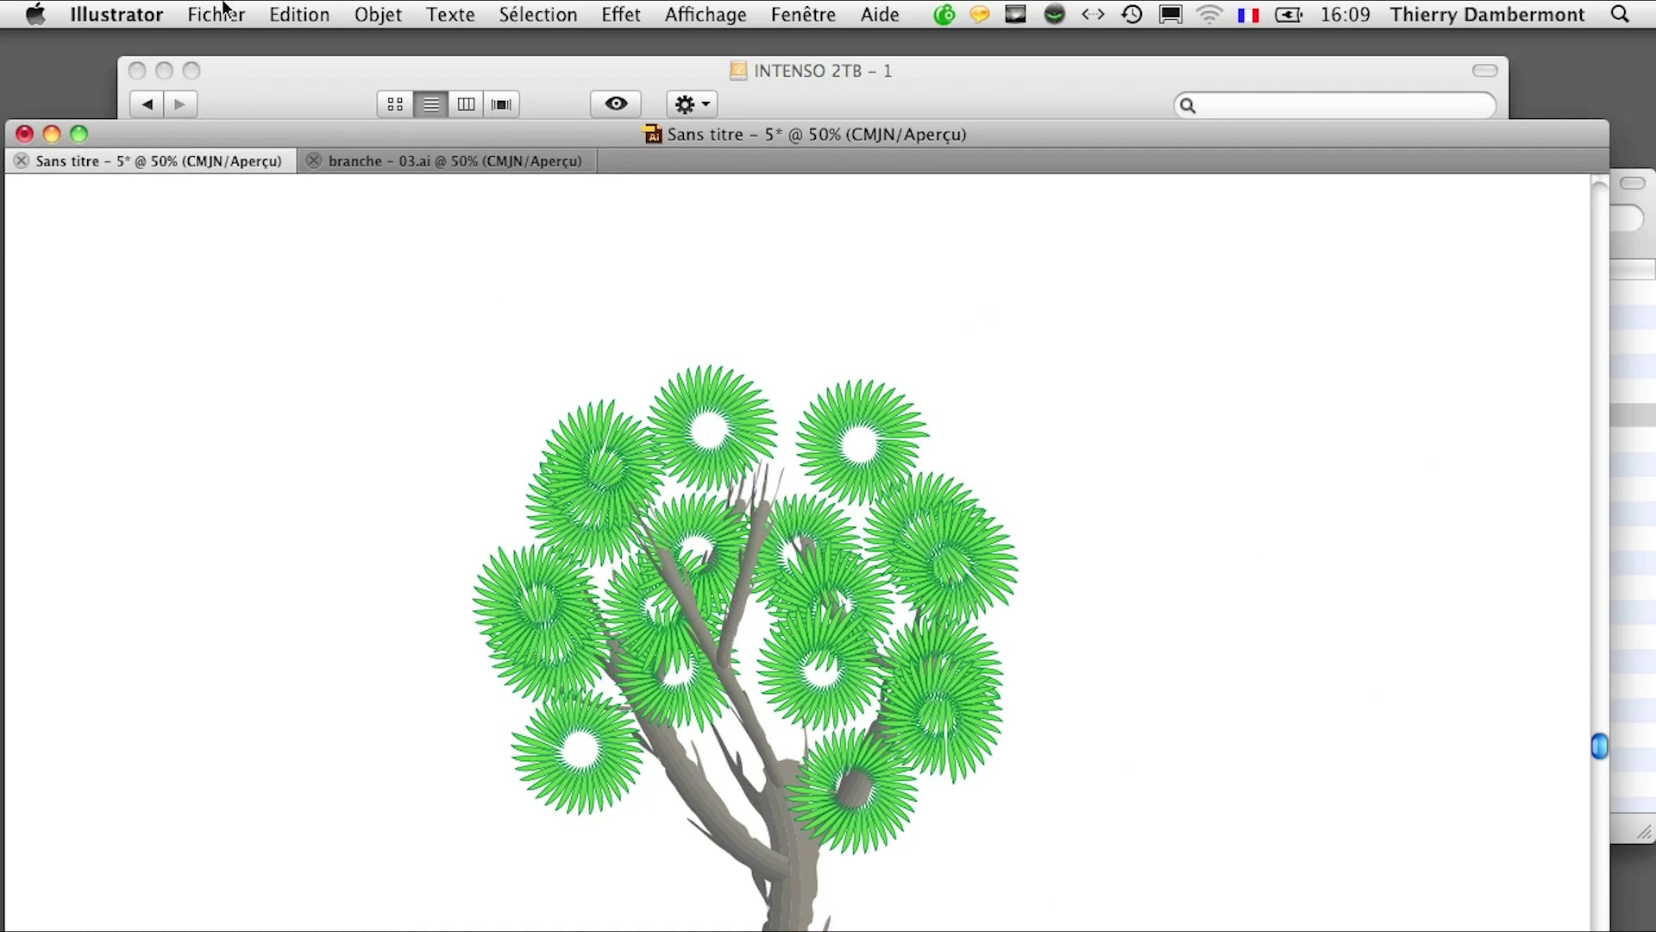
Step: Start saving the document under a new name and browse to the Illustrator créatif - 25 mars 2013 folder on INTENSO 2TB - 1
left_click(223, 10)
left_click(438, 304)
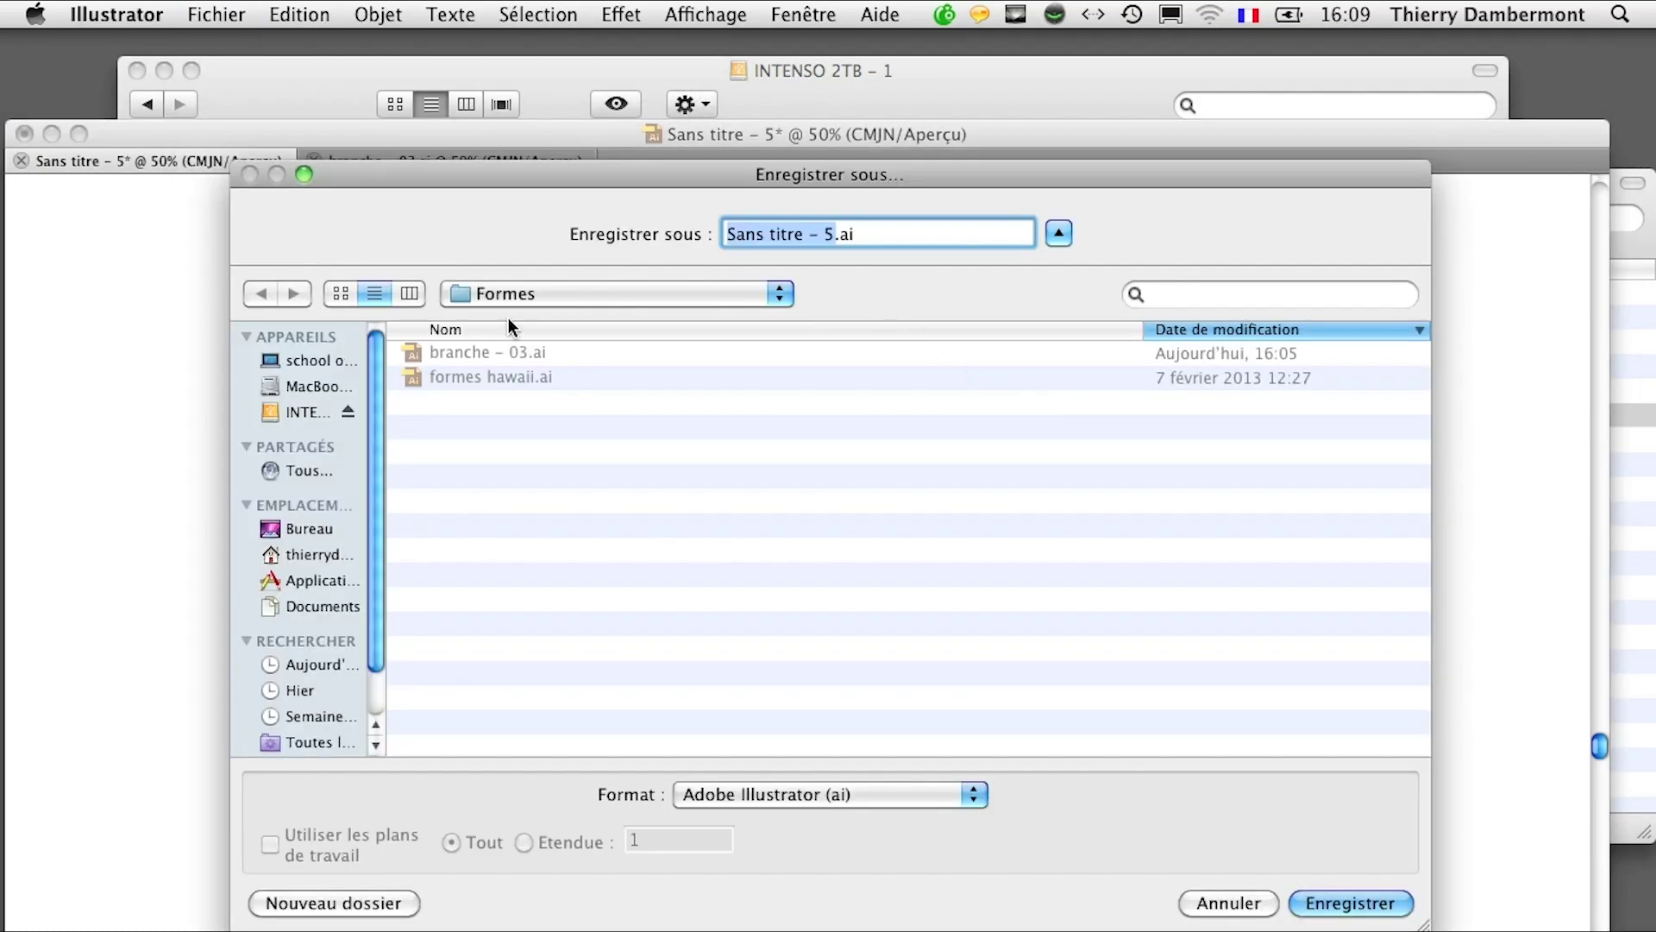
left_click(535, 293)
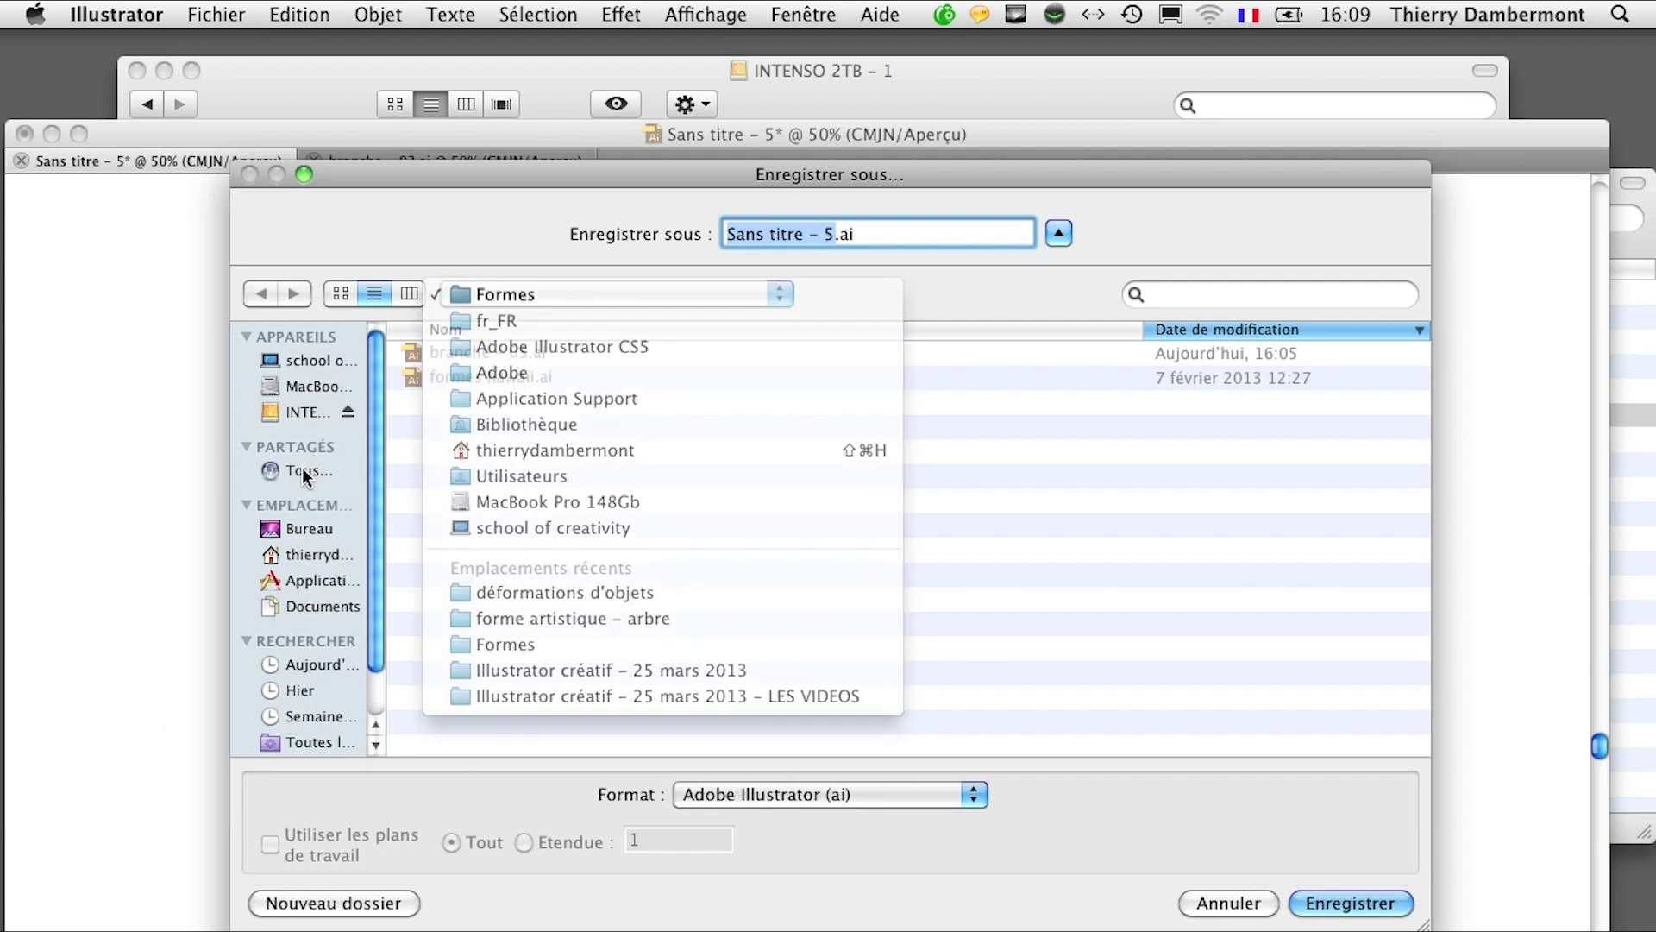
left_click(276, 399)
left_click(277, 398)
double_click(614, 351)
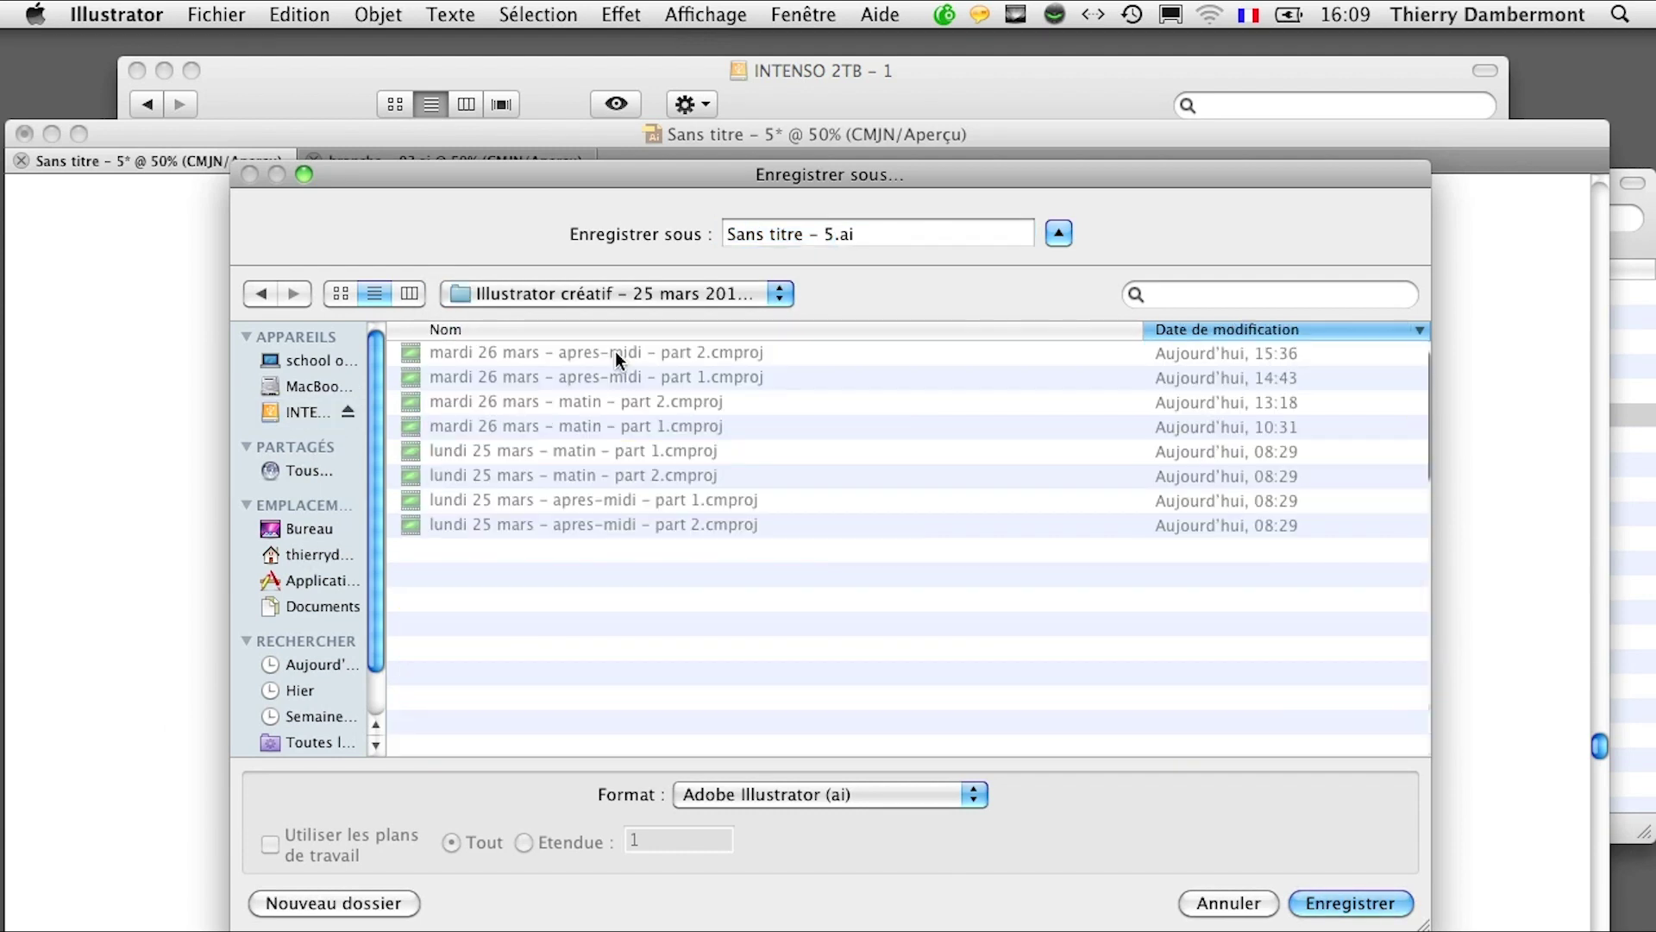
left_click(497, 307)
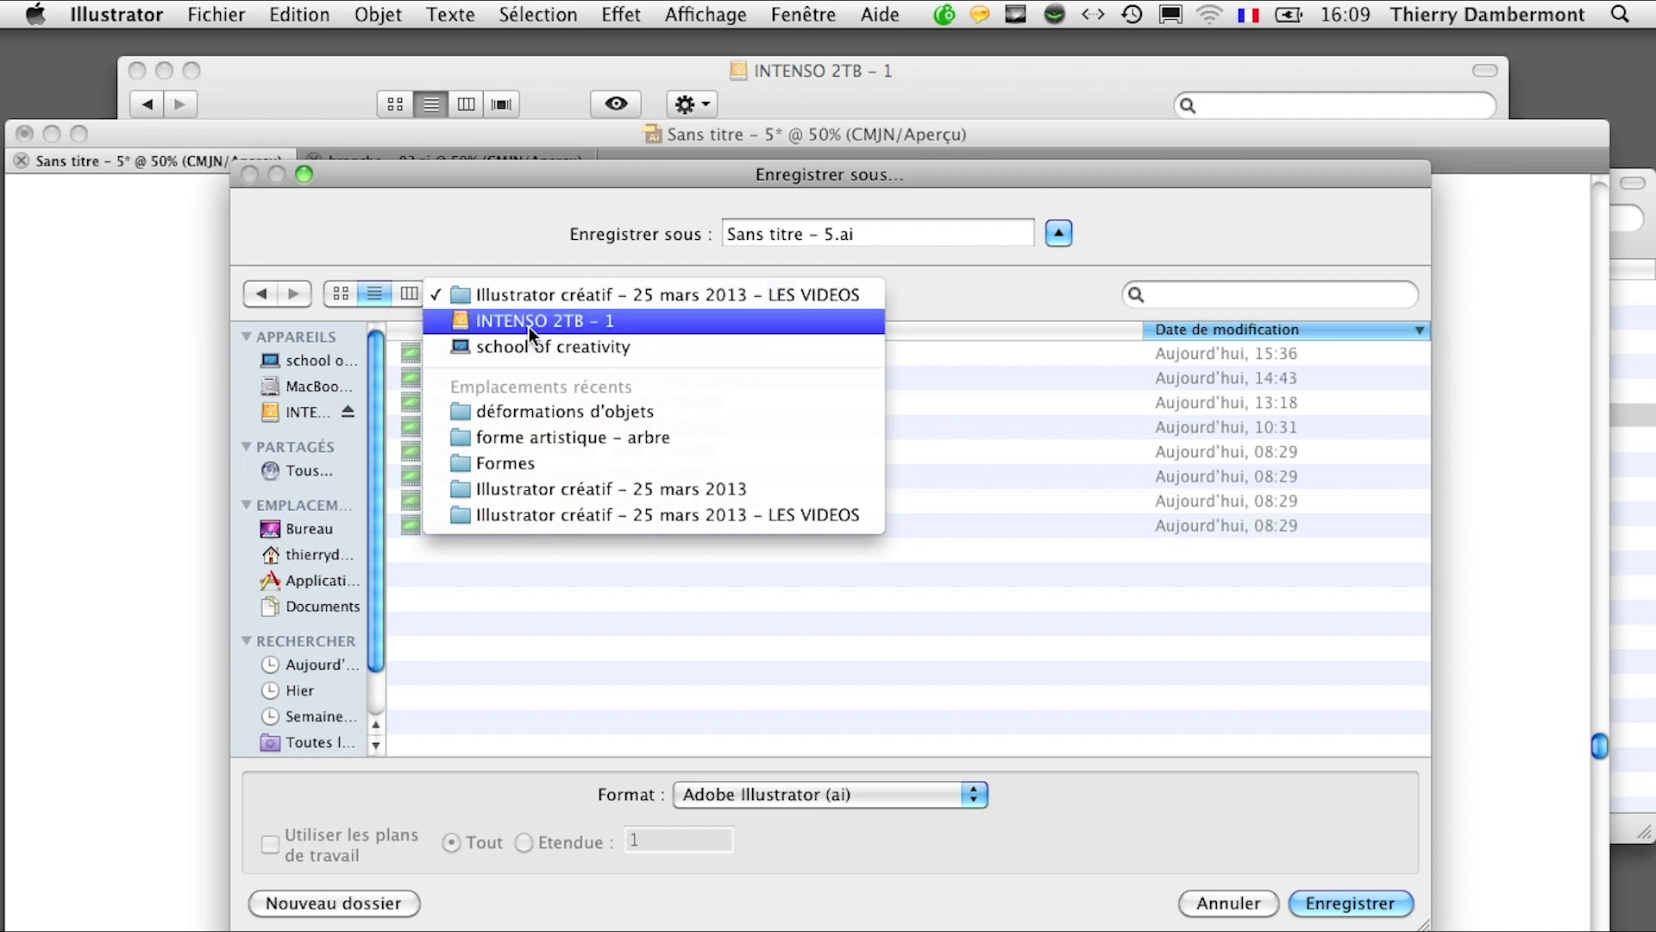
left_click(529, 321)
double_click(566, 379)
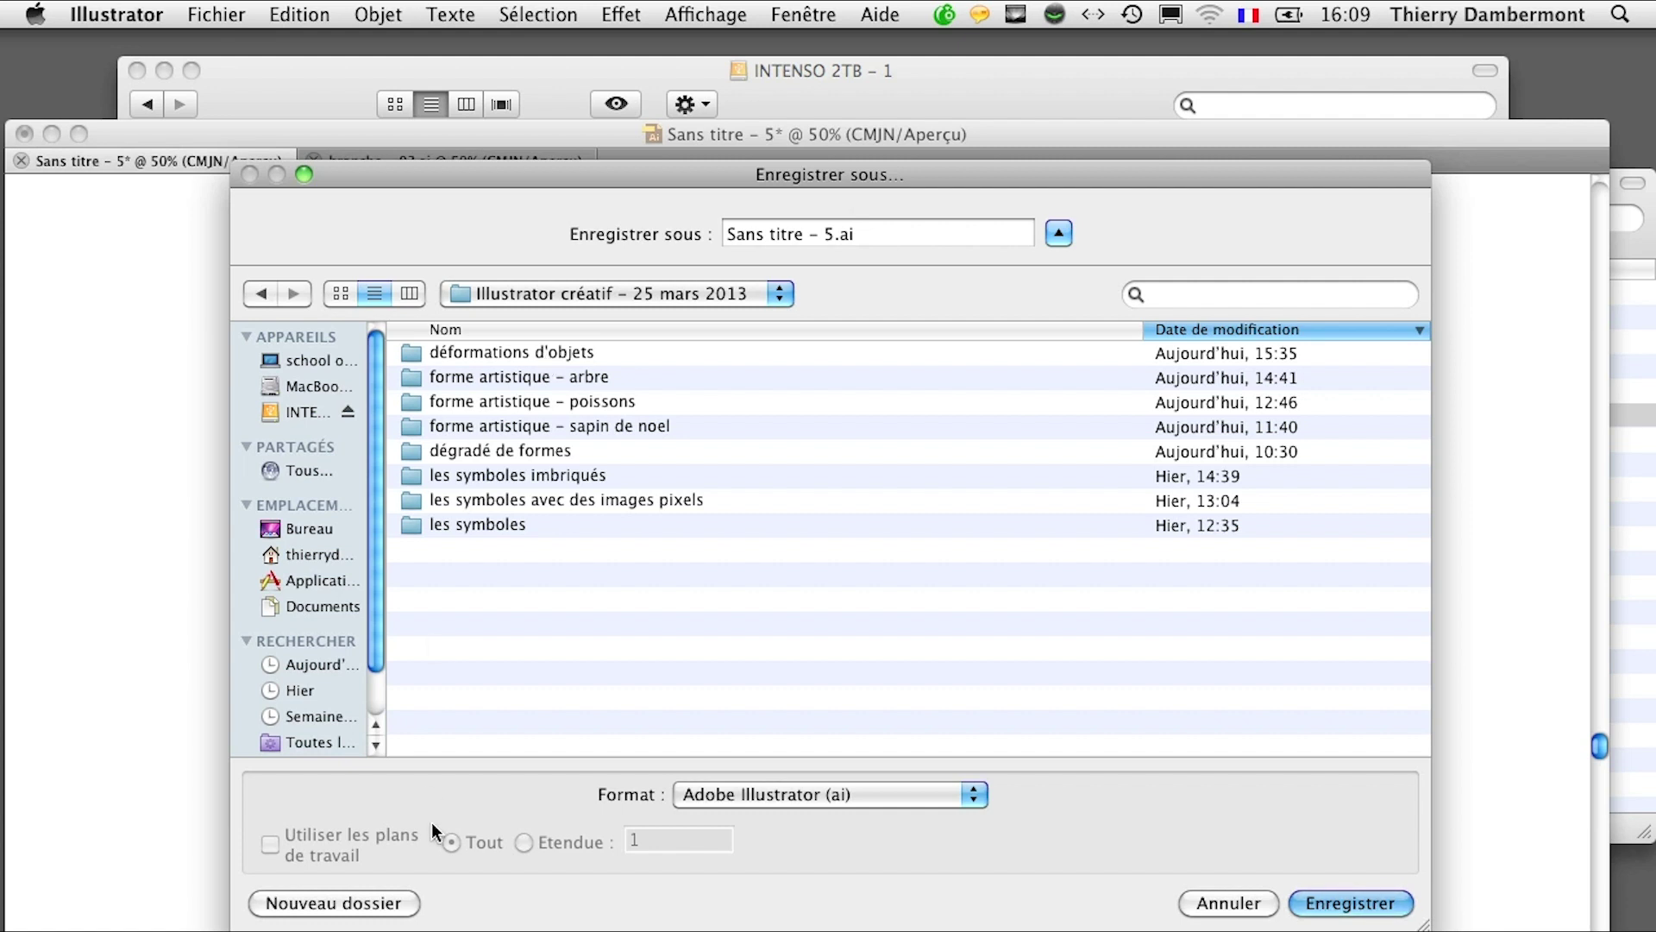
Step: Create a new folder named "transformations multiples" as the save location
left_click(373, 910)
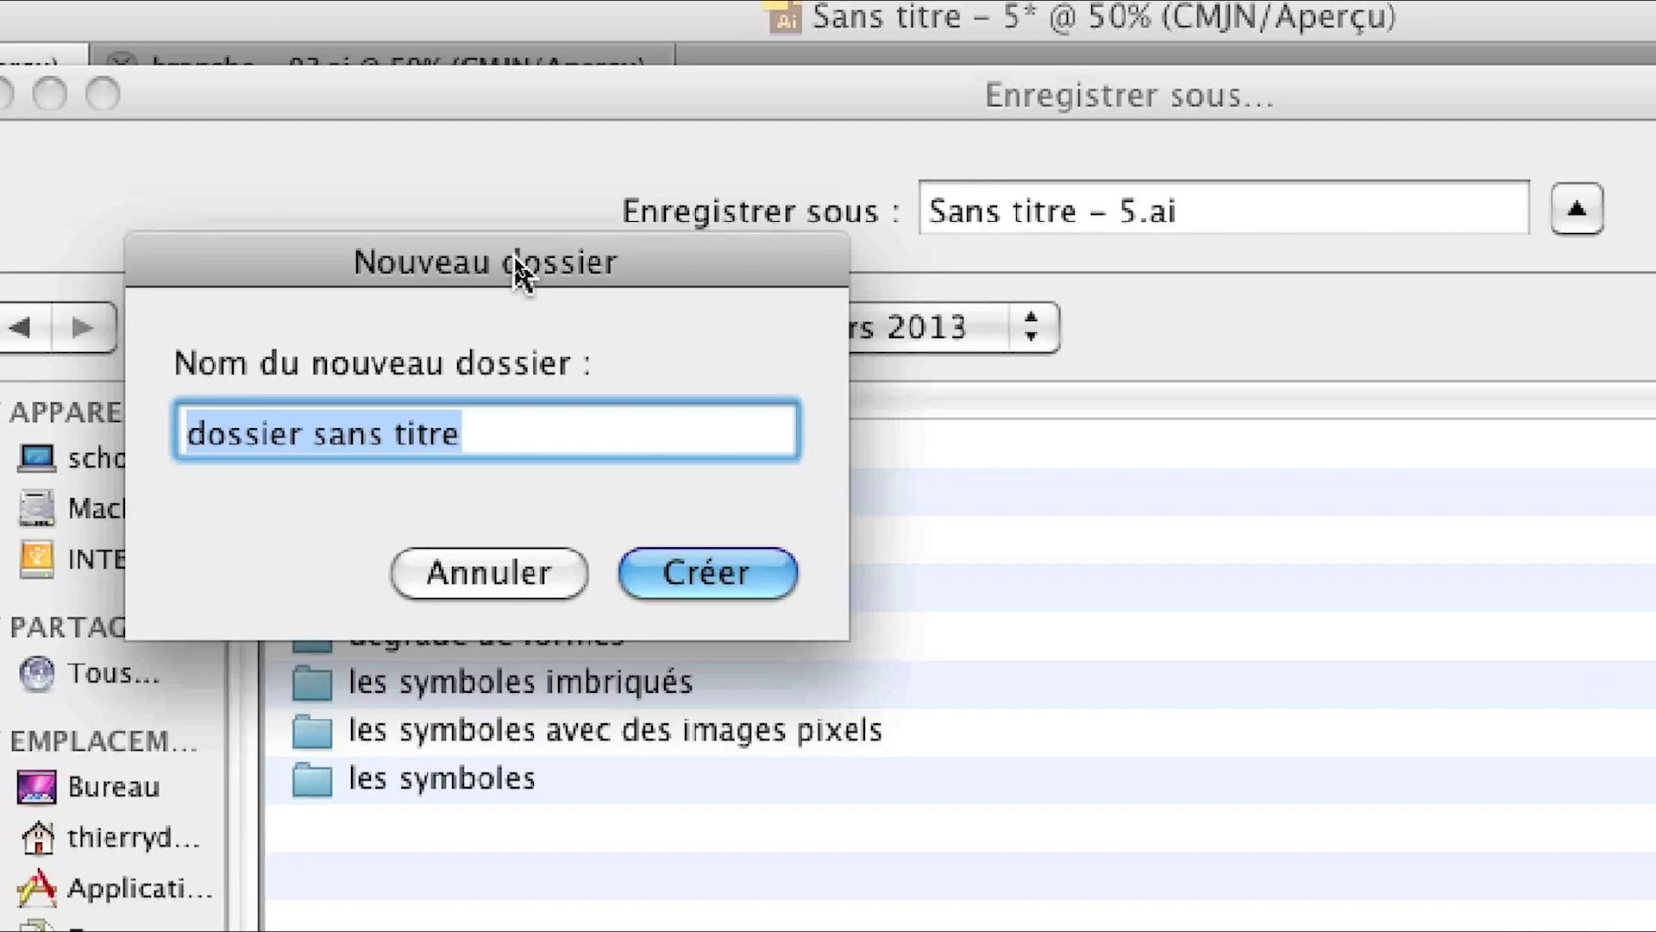
type("déform")
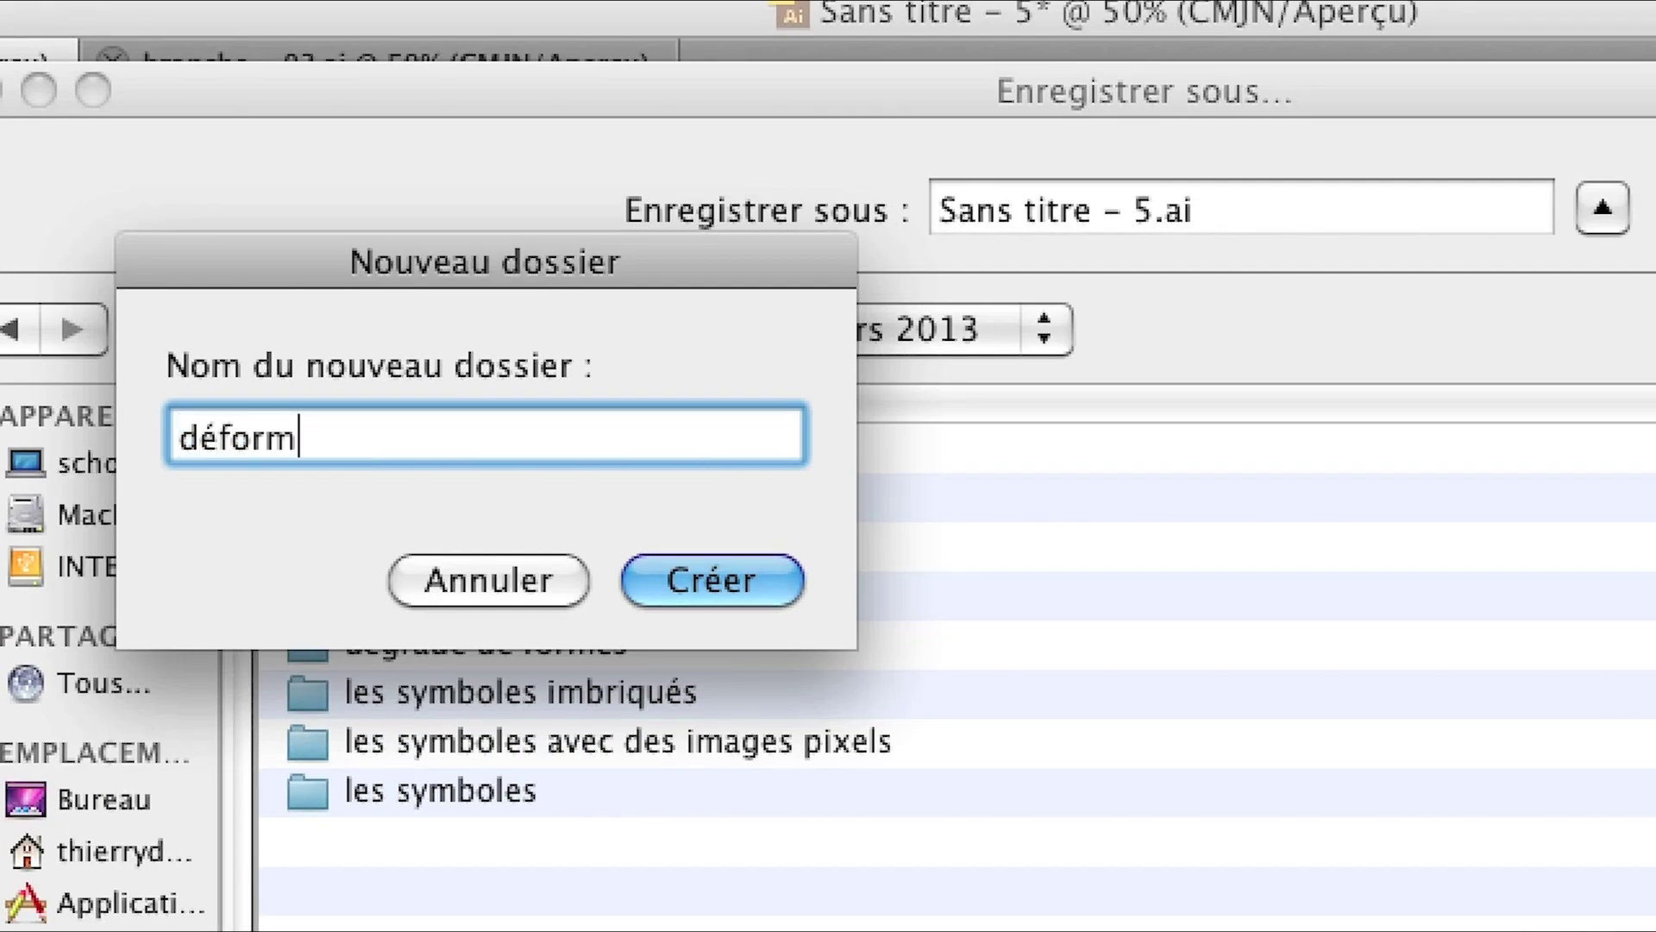
key("BackSpace")
key("BackSpace")
key("BackSpace")
key("BackSpace")
key("BackSpace")
key("BackSpace")
type("transformations ")
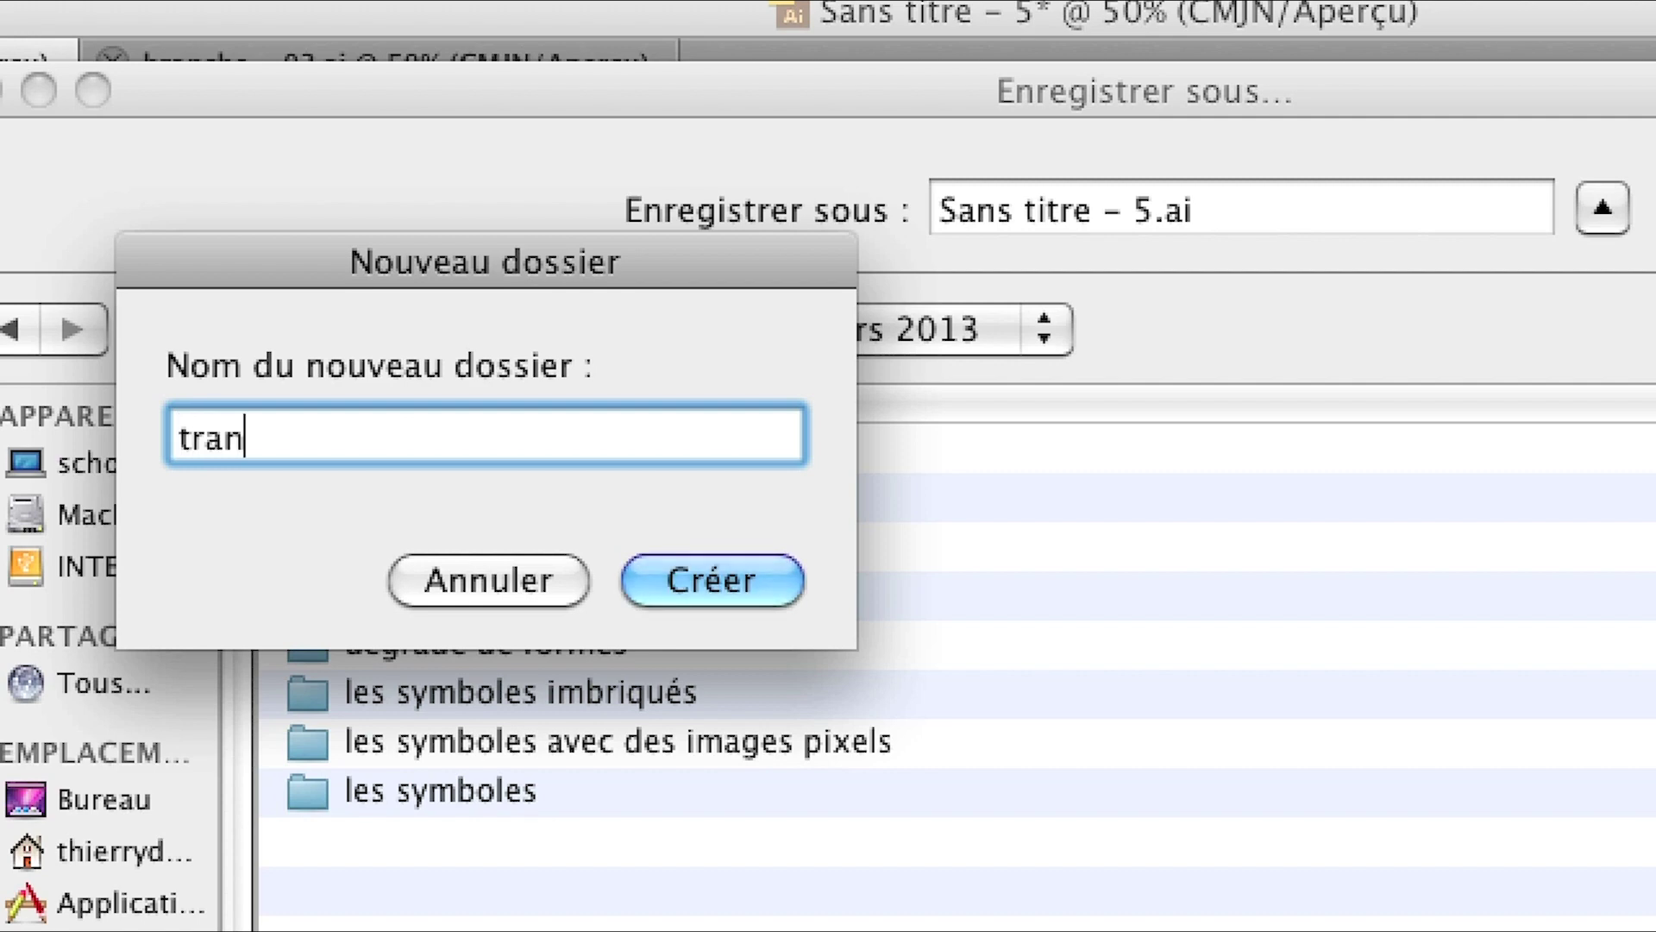
type("multiples")
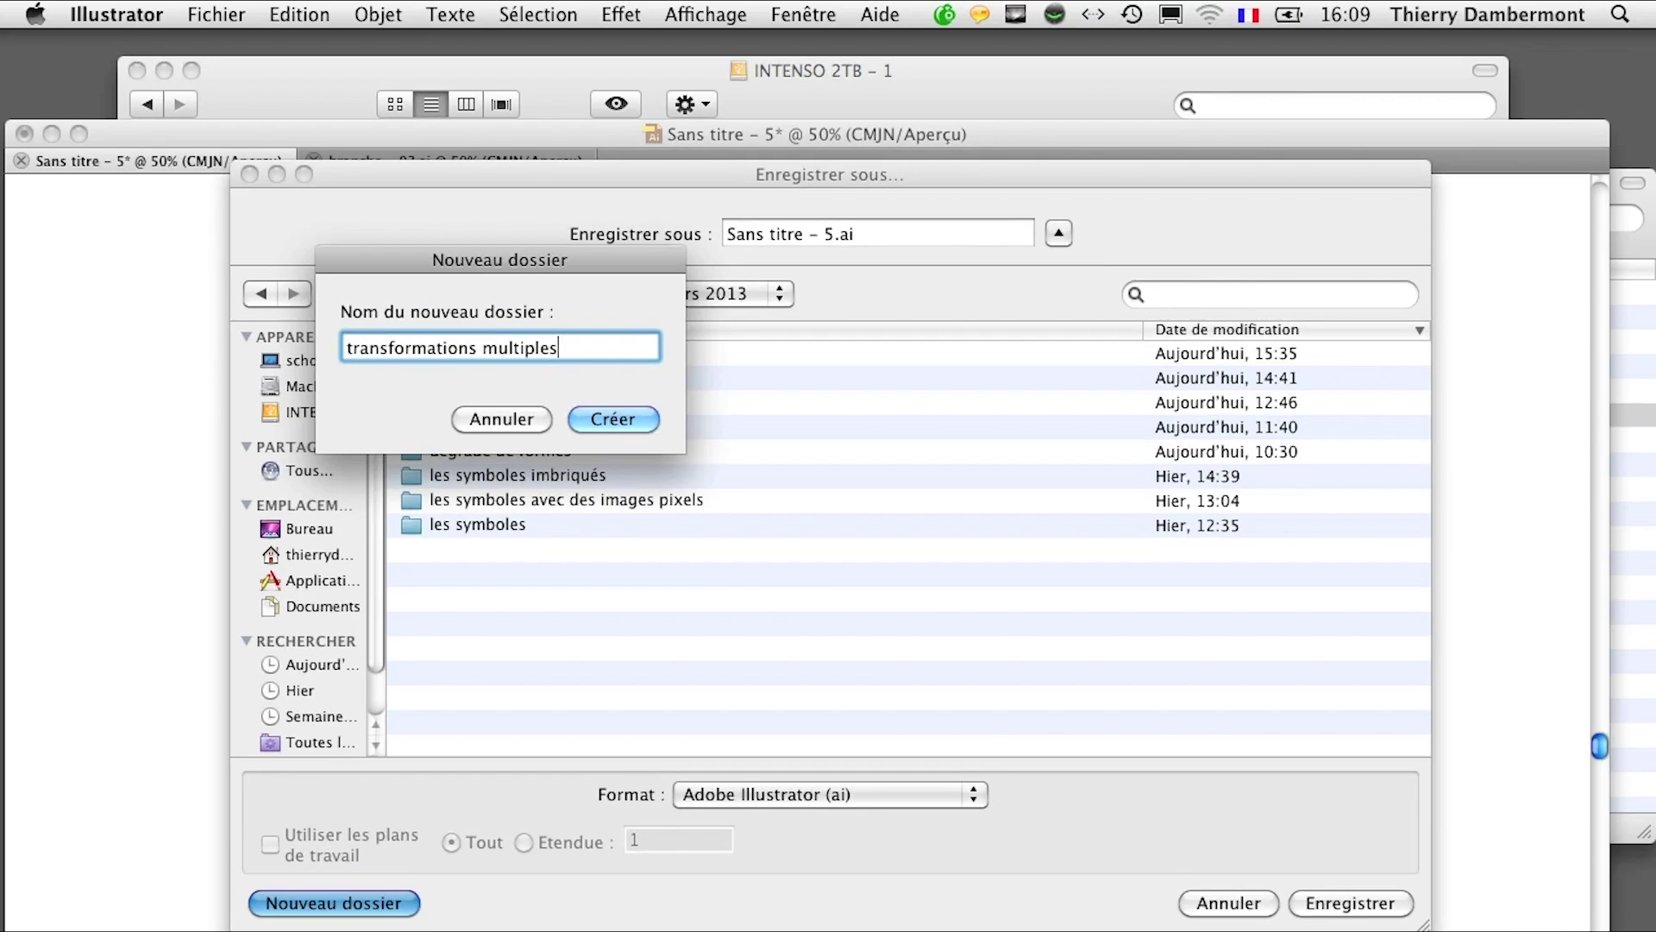
left_click(615, 419)
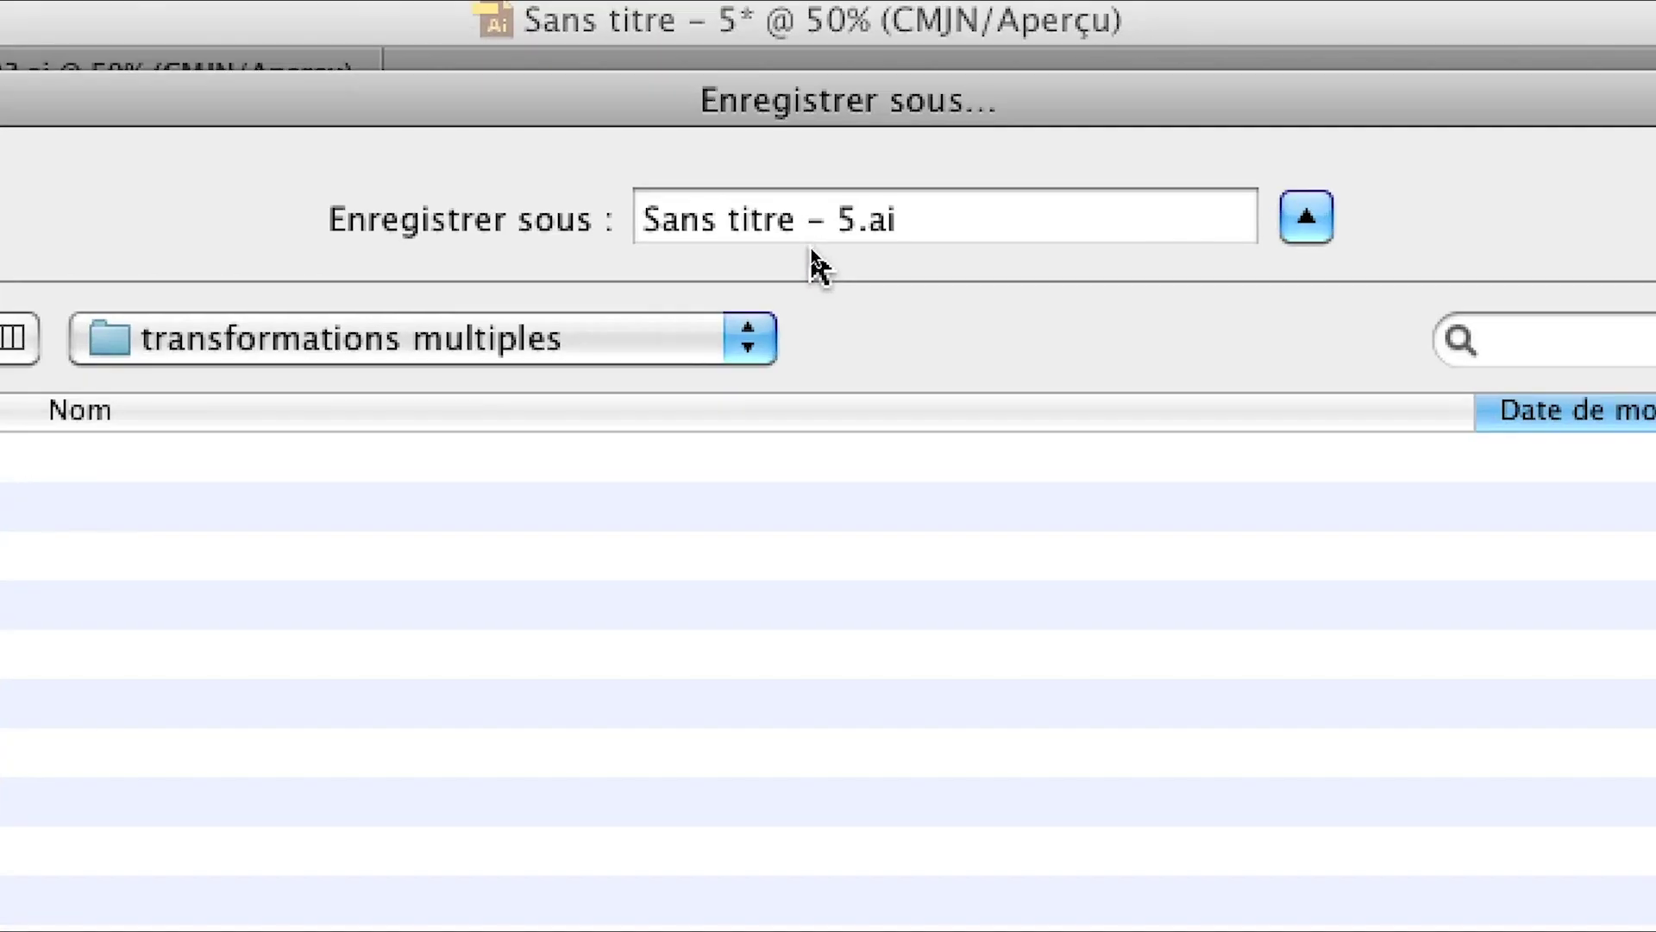
Step: Save the file as "feuillage complexe obtenu rapidement par transformation multiple.ai" in Adobe Illustrator format with the Illustrator CS5 options
left_click(828, 231)
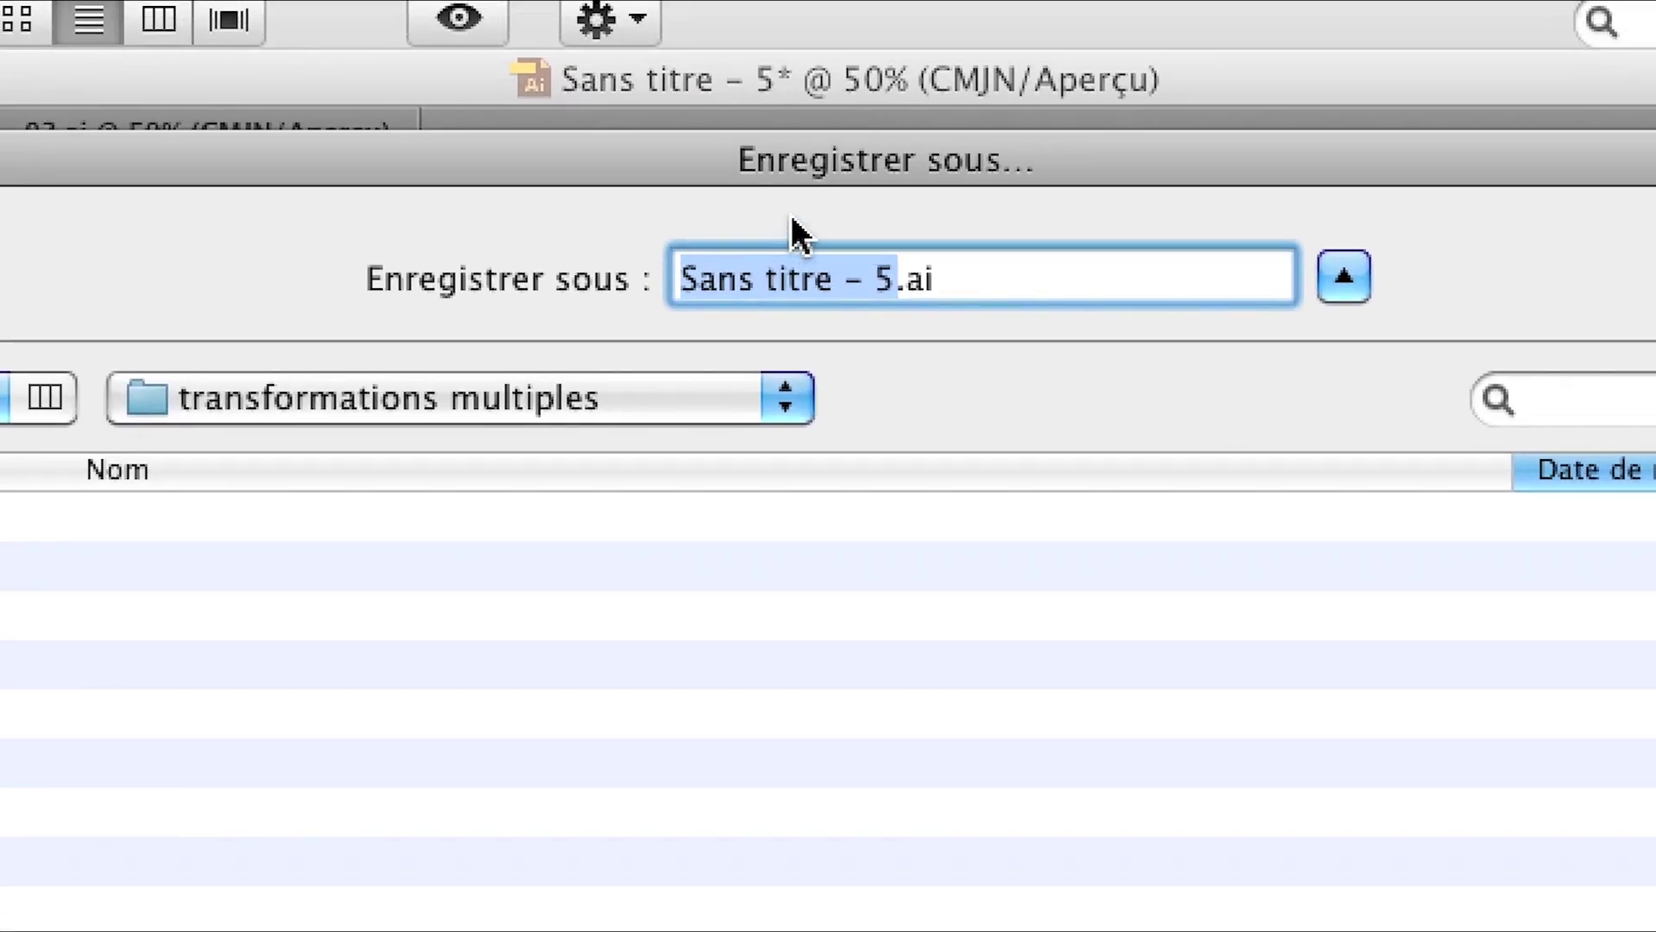
type("feuillag")
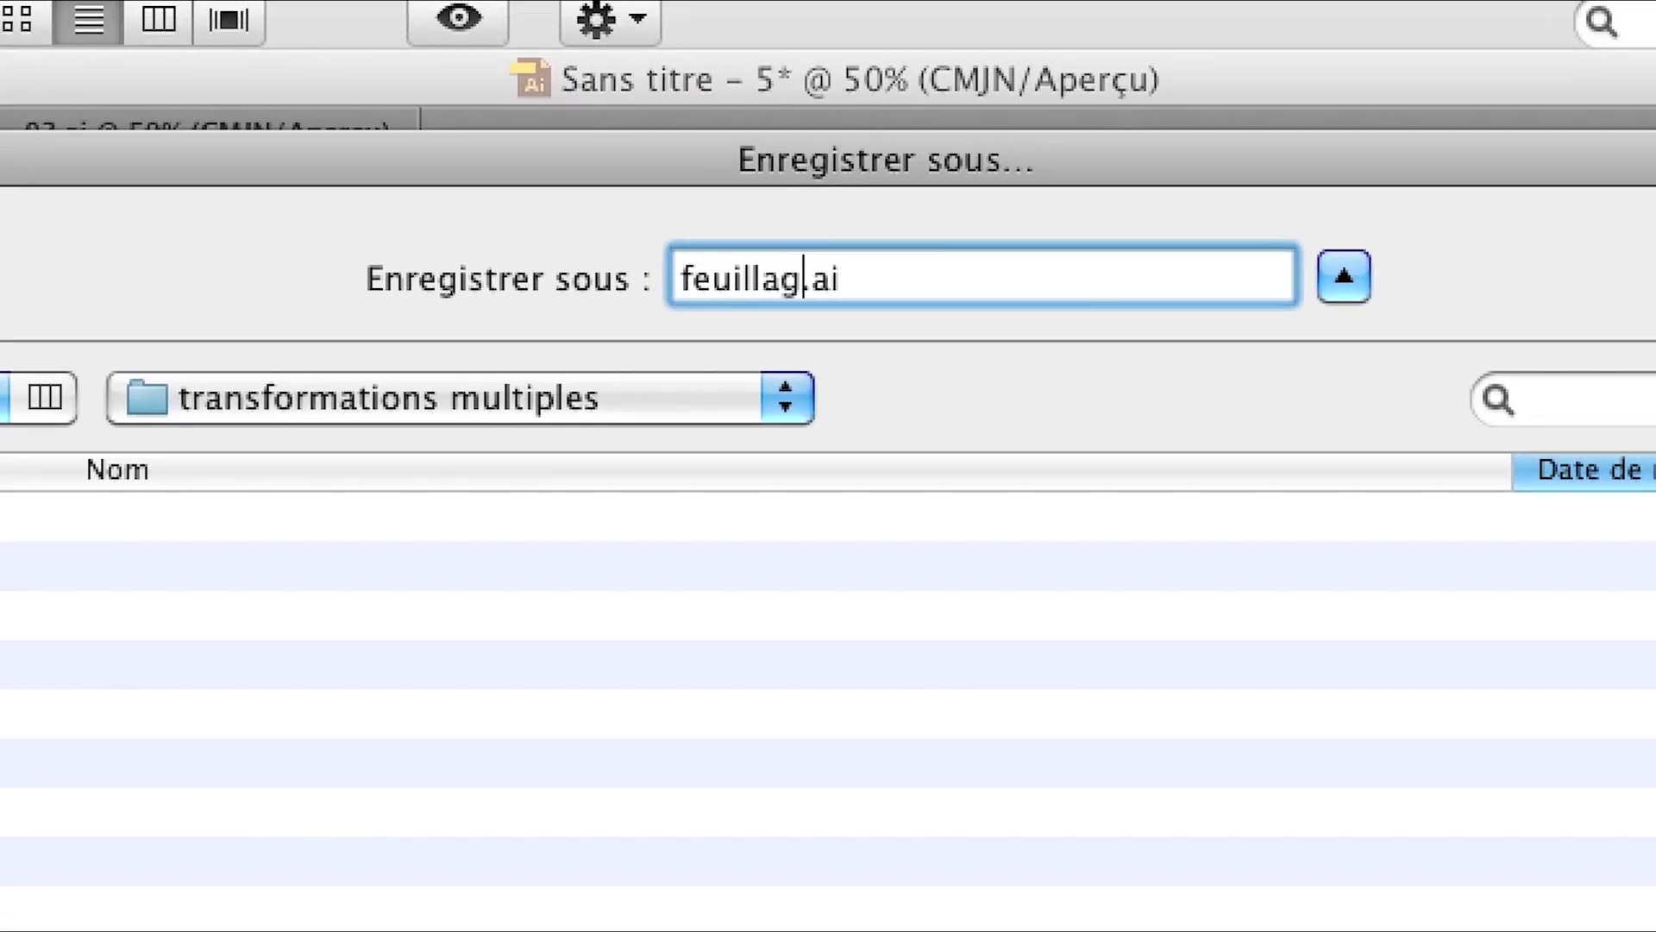
type("e complexe")
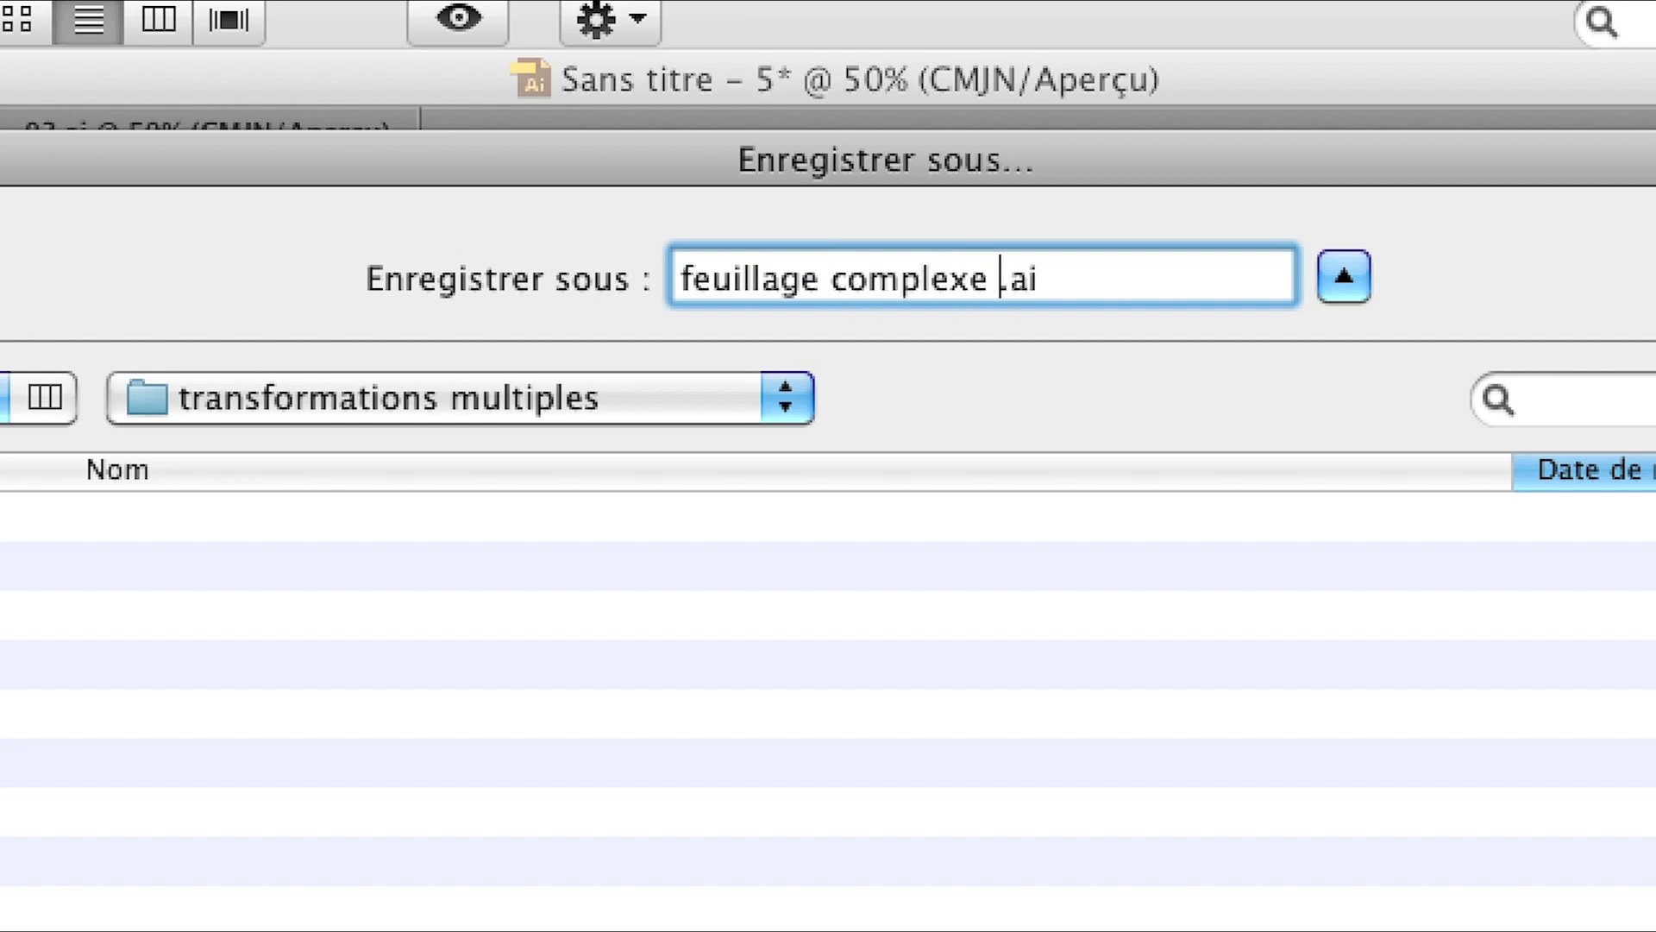
type(" obtenu rapidement pa")
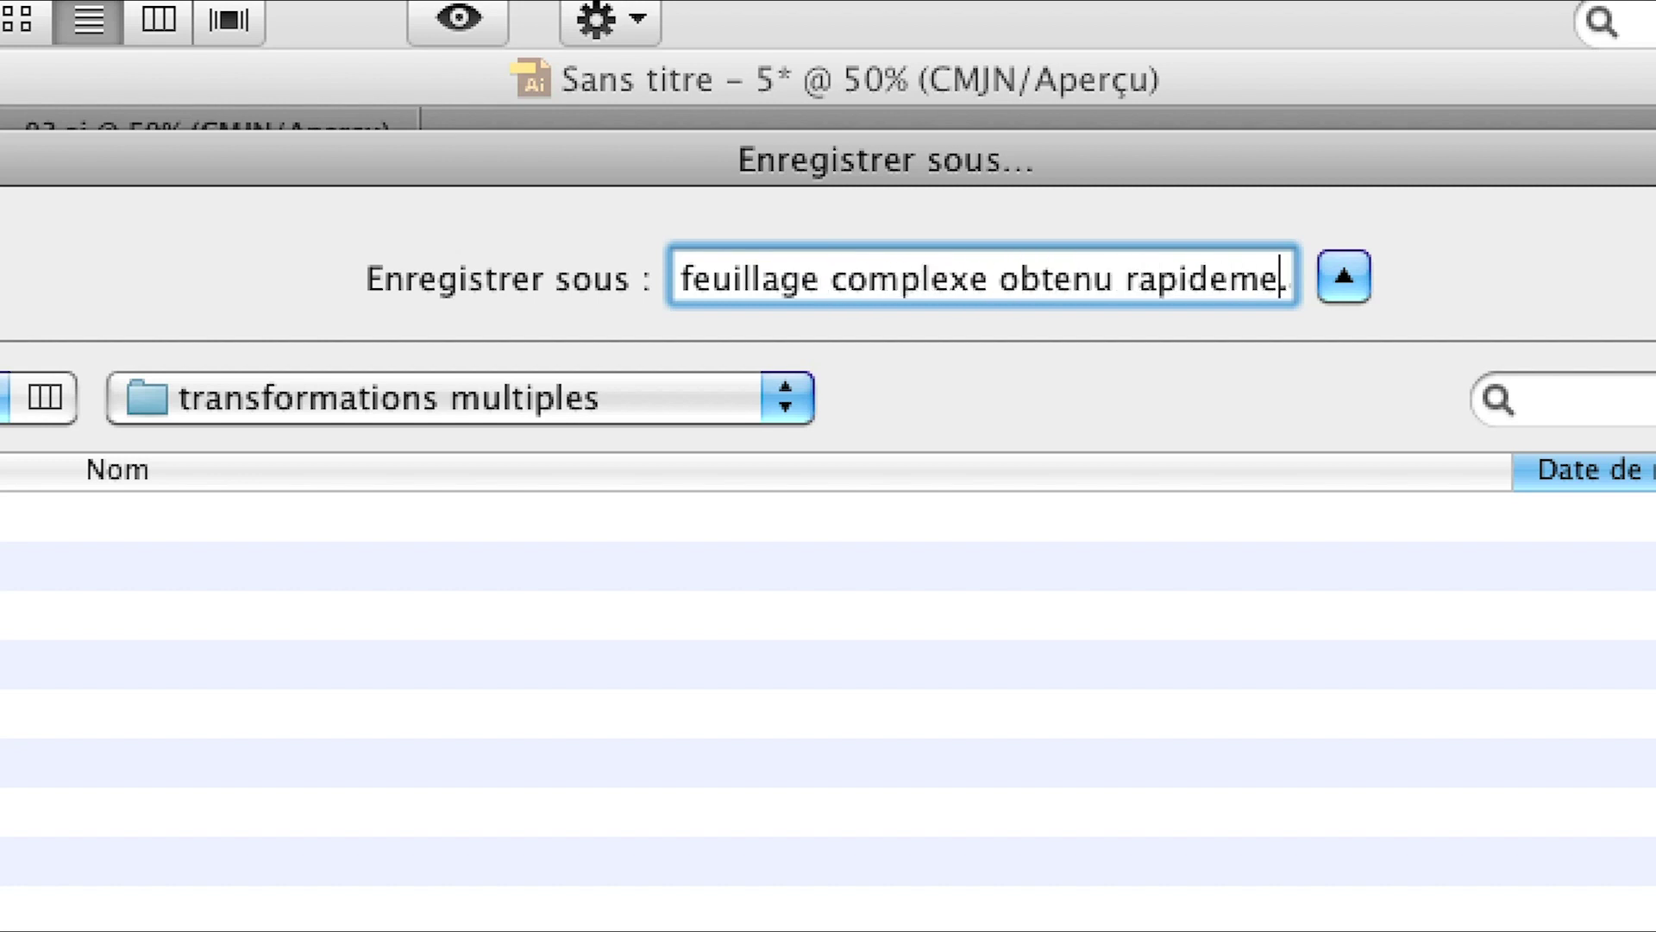
type("r transformat")
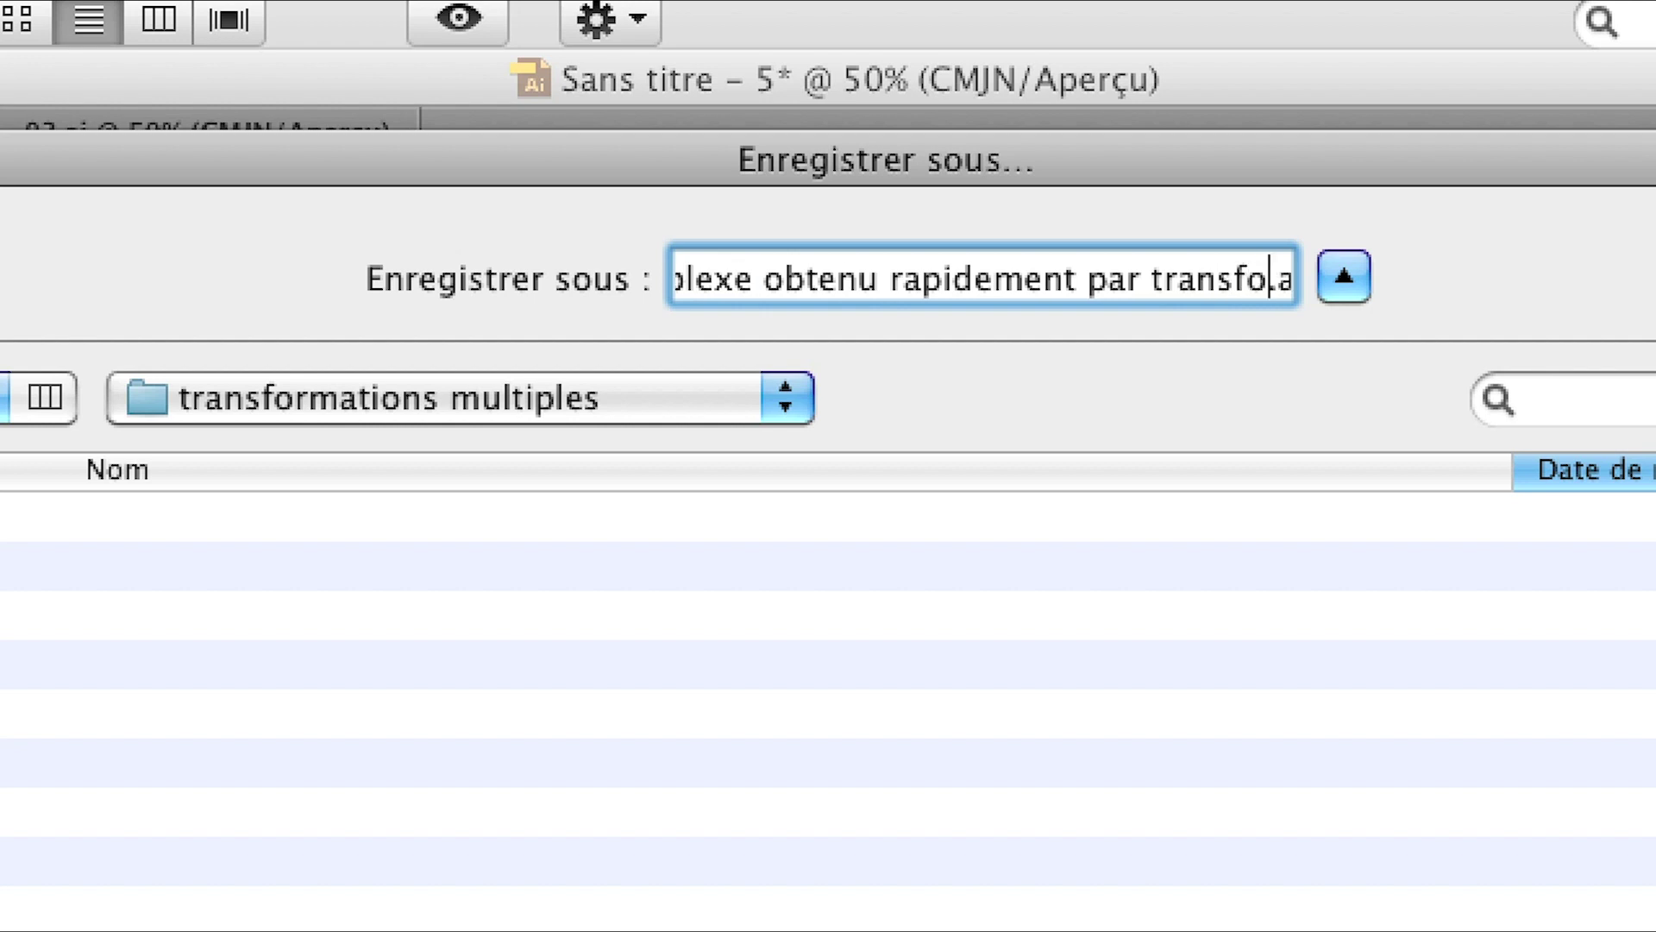
type("ion multiple")
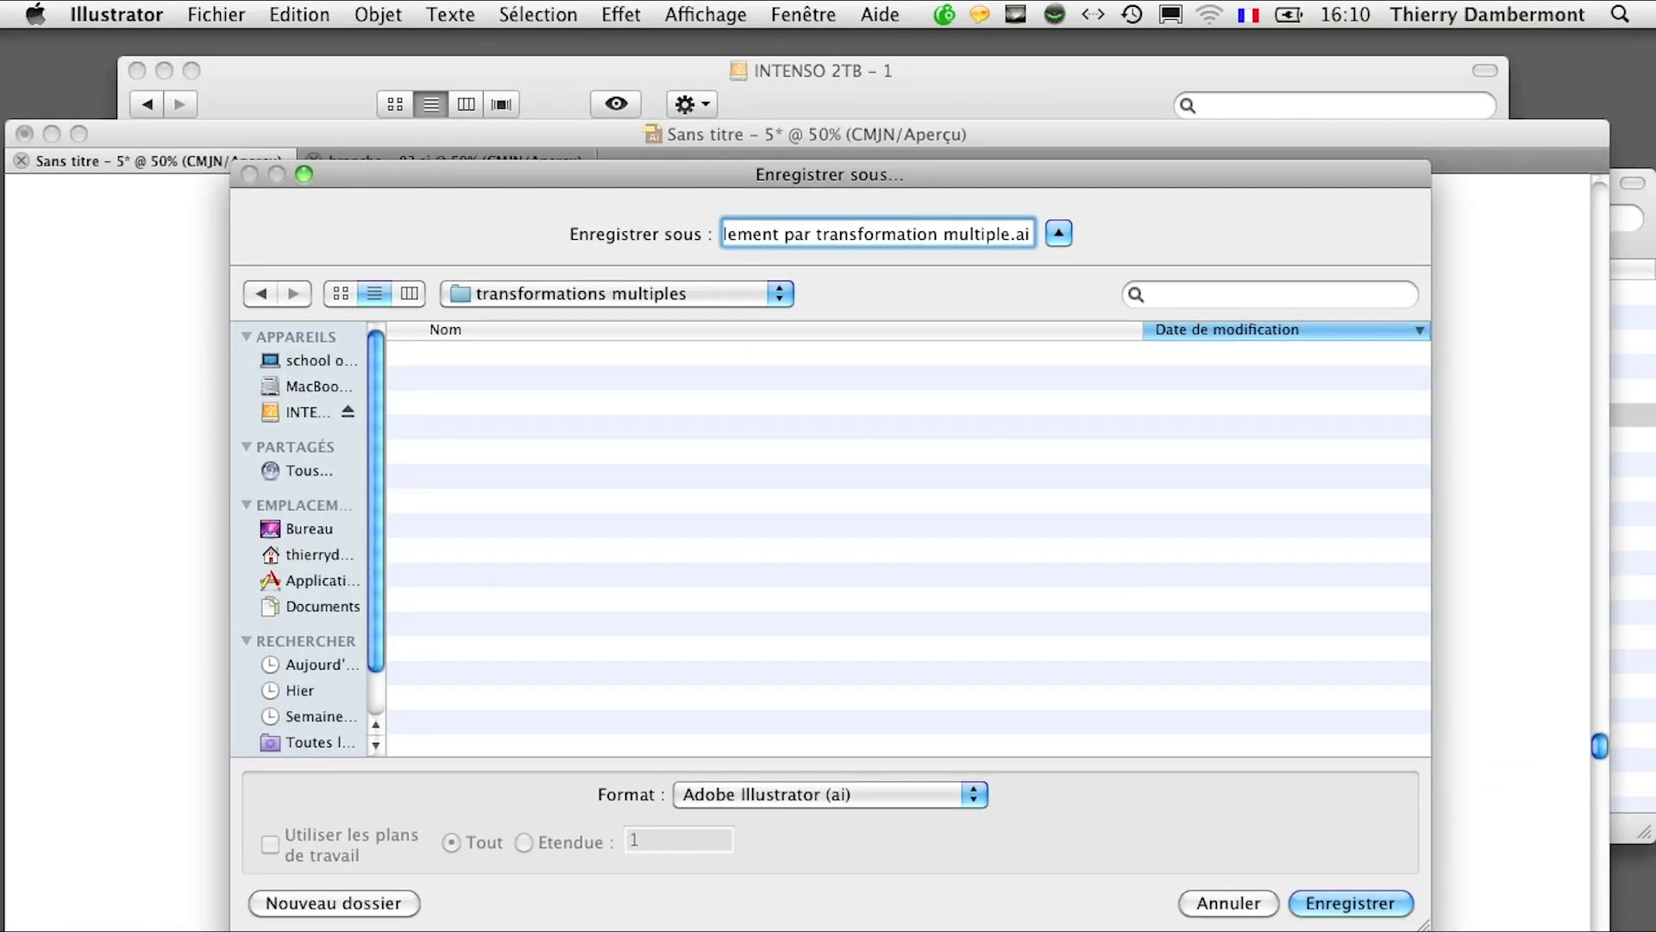
key("Return")
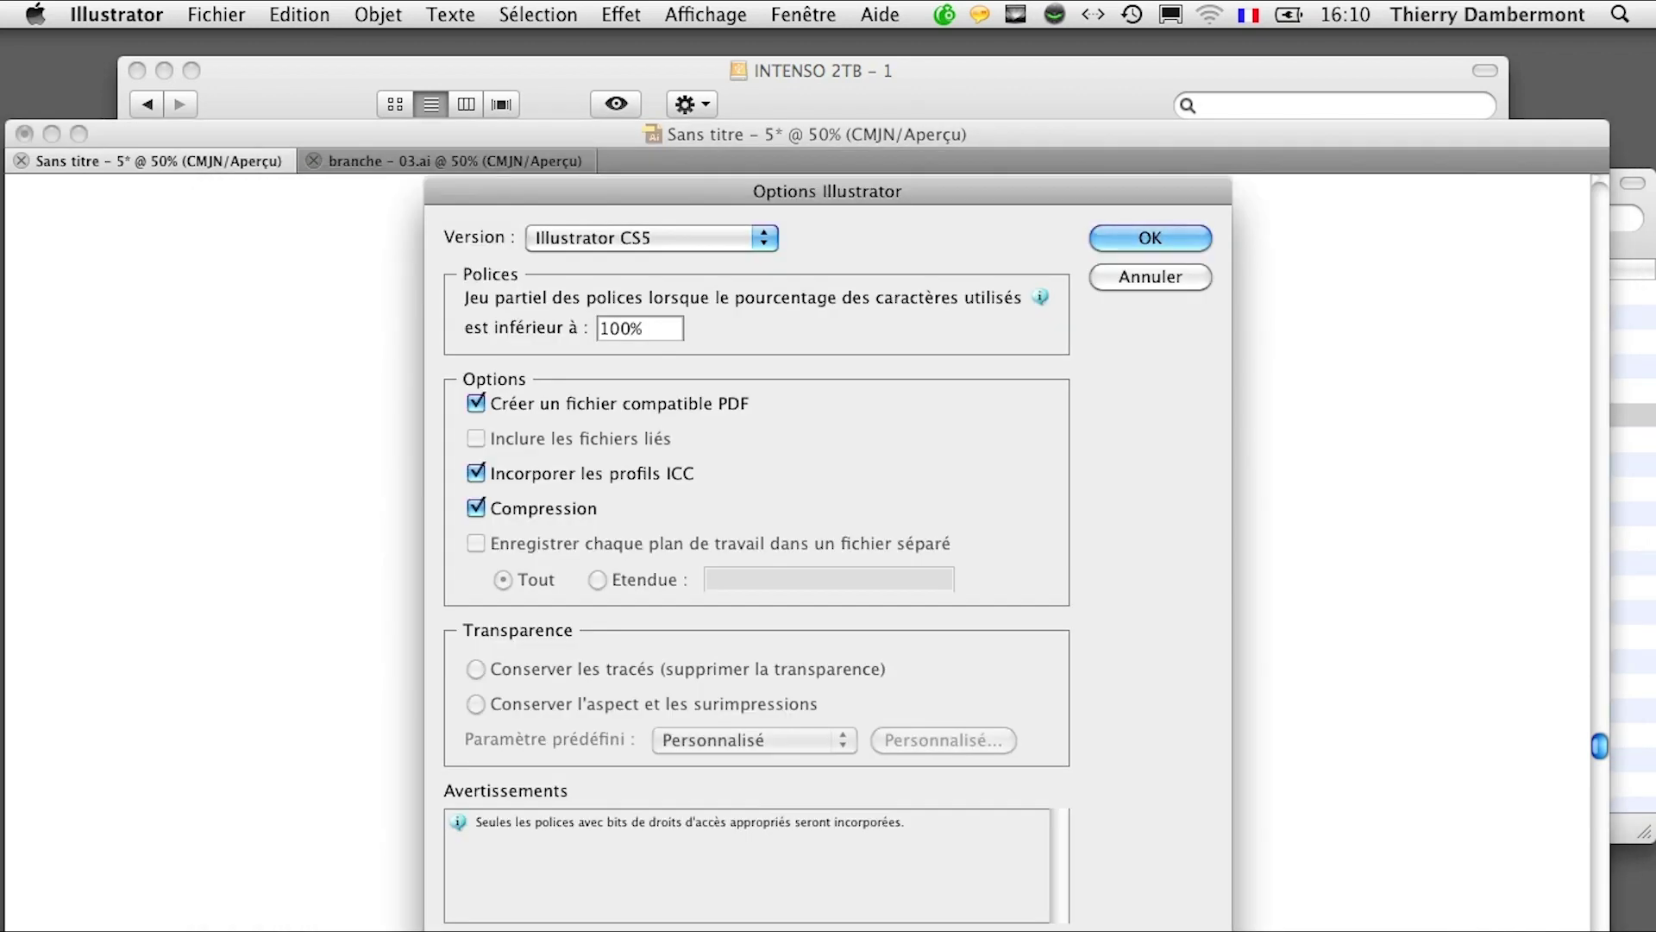
left_click(1128, 242)
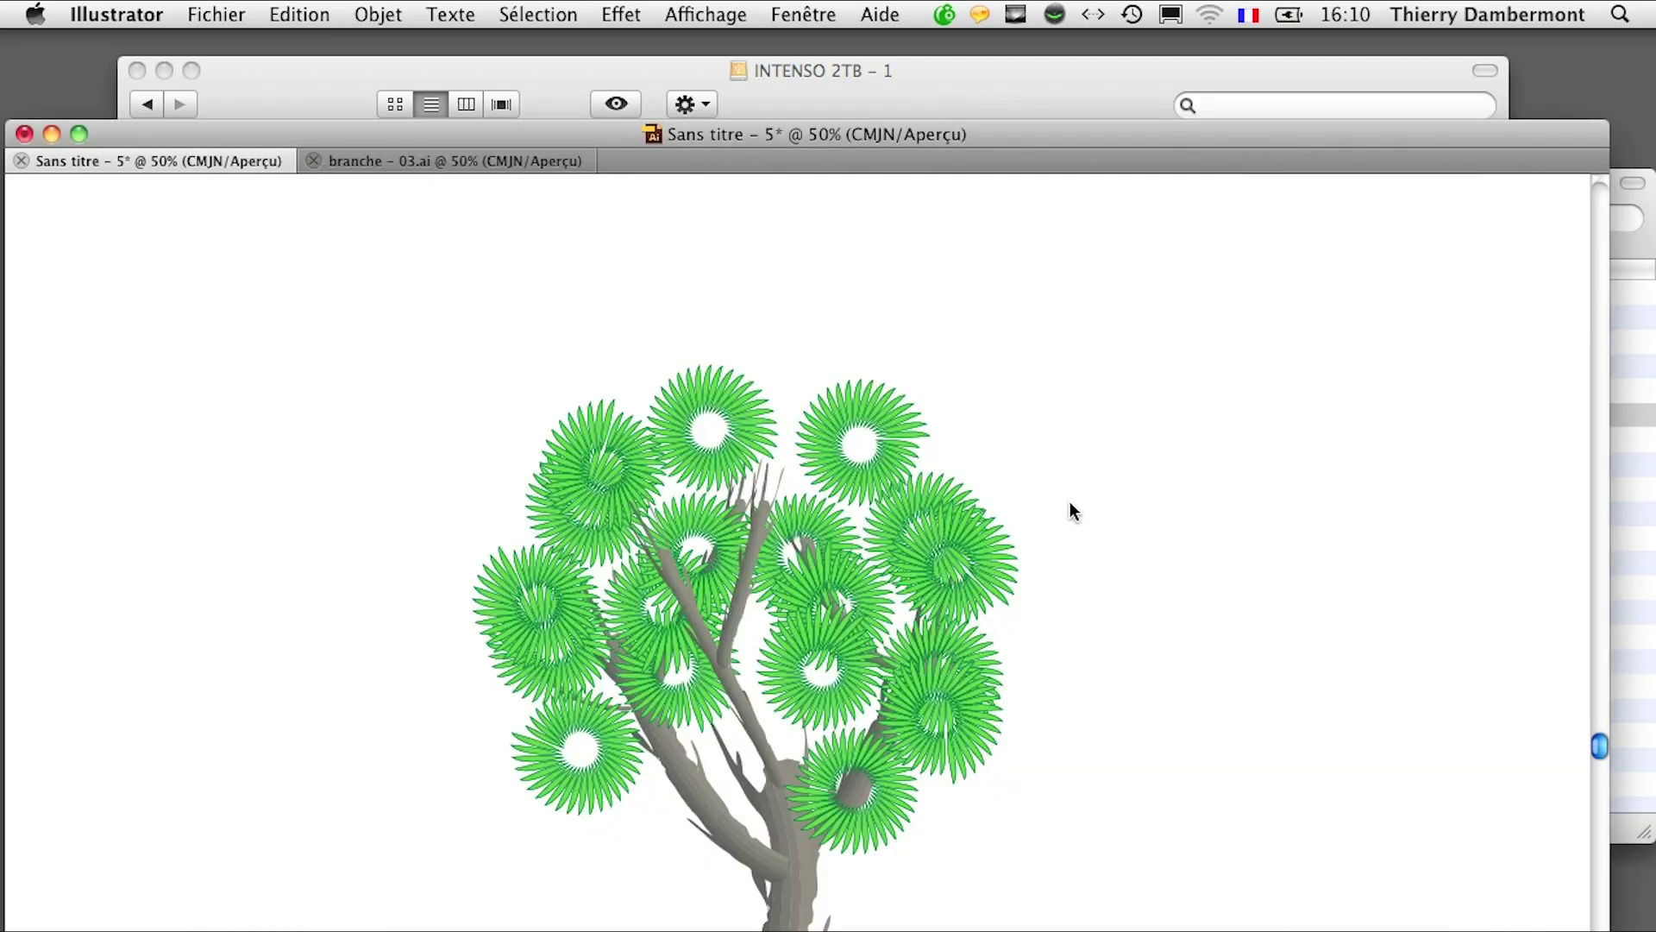